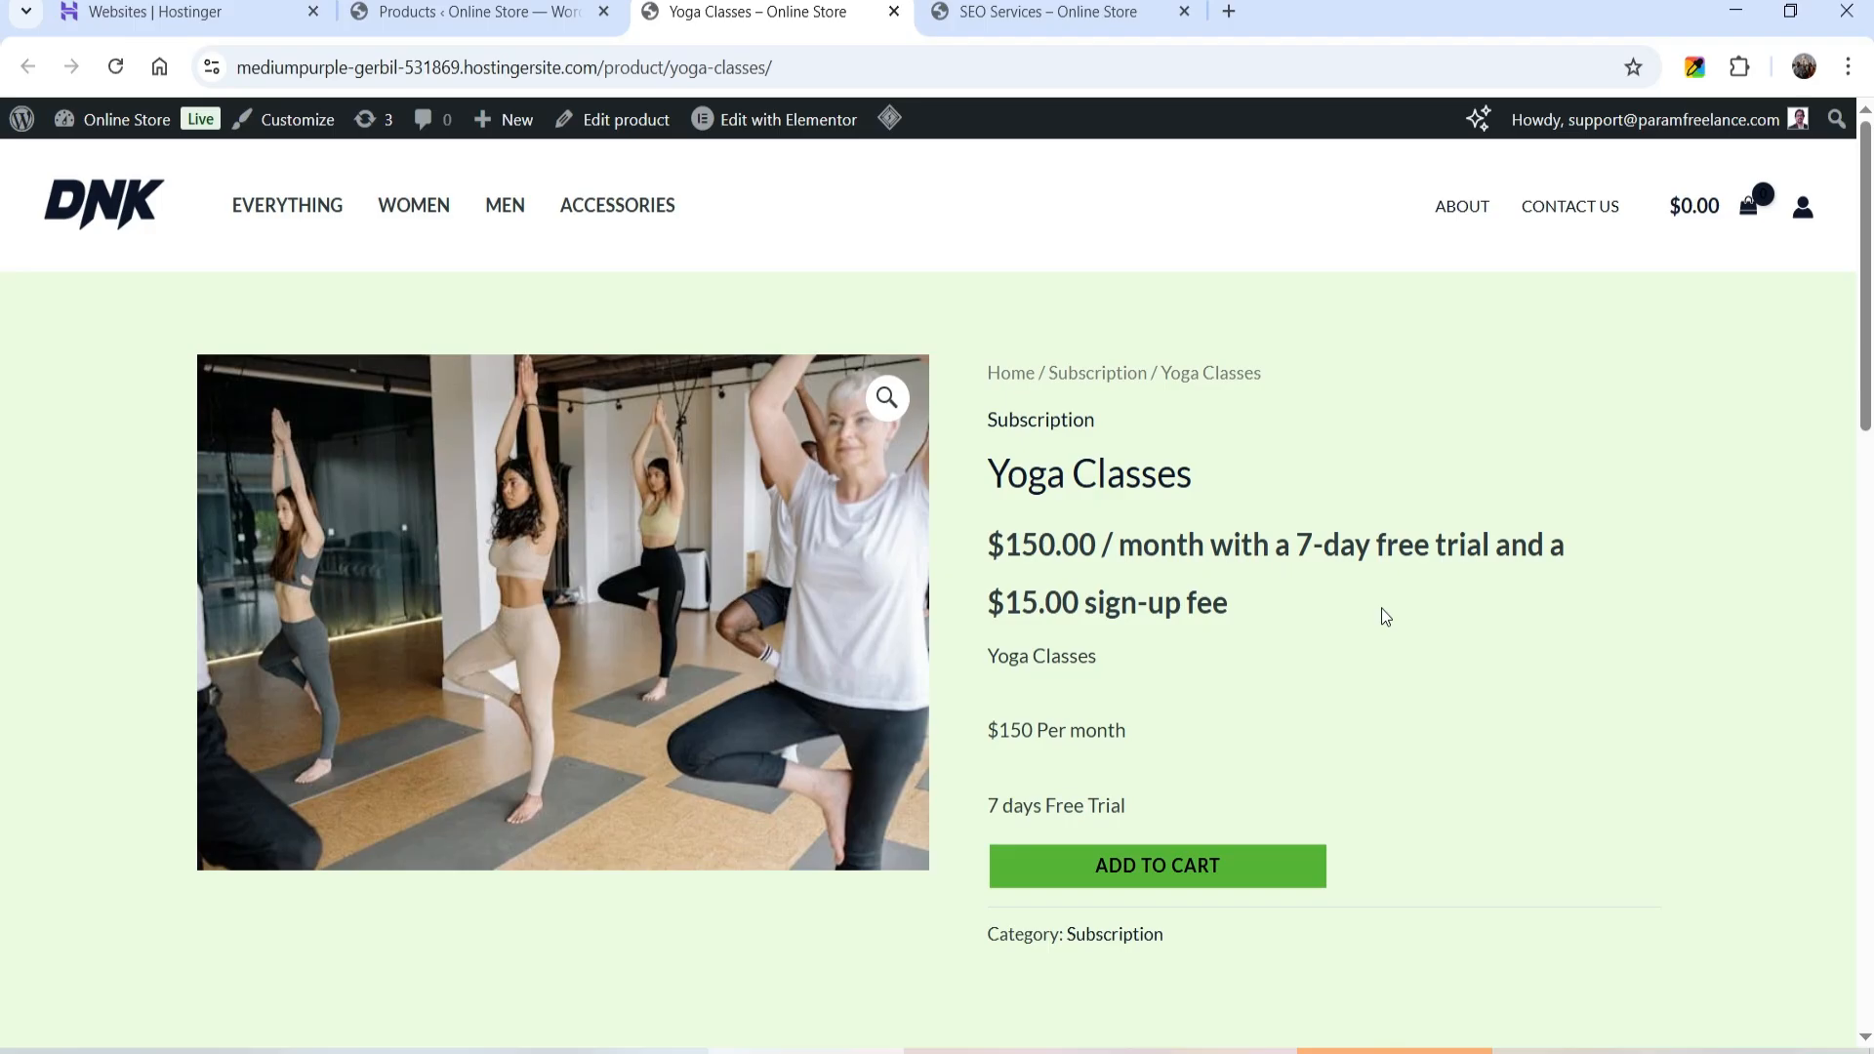
# Add the Yoga Classes subscription to the cart, open the cart and review its recurring totals and first renewal date
pyautogui.click(1161, 879)
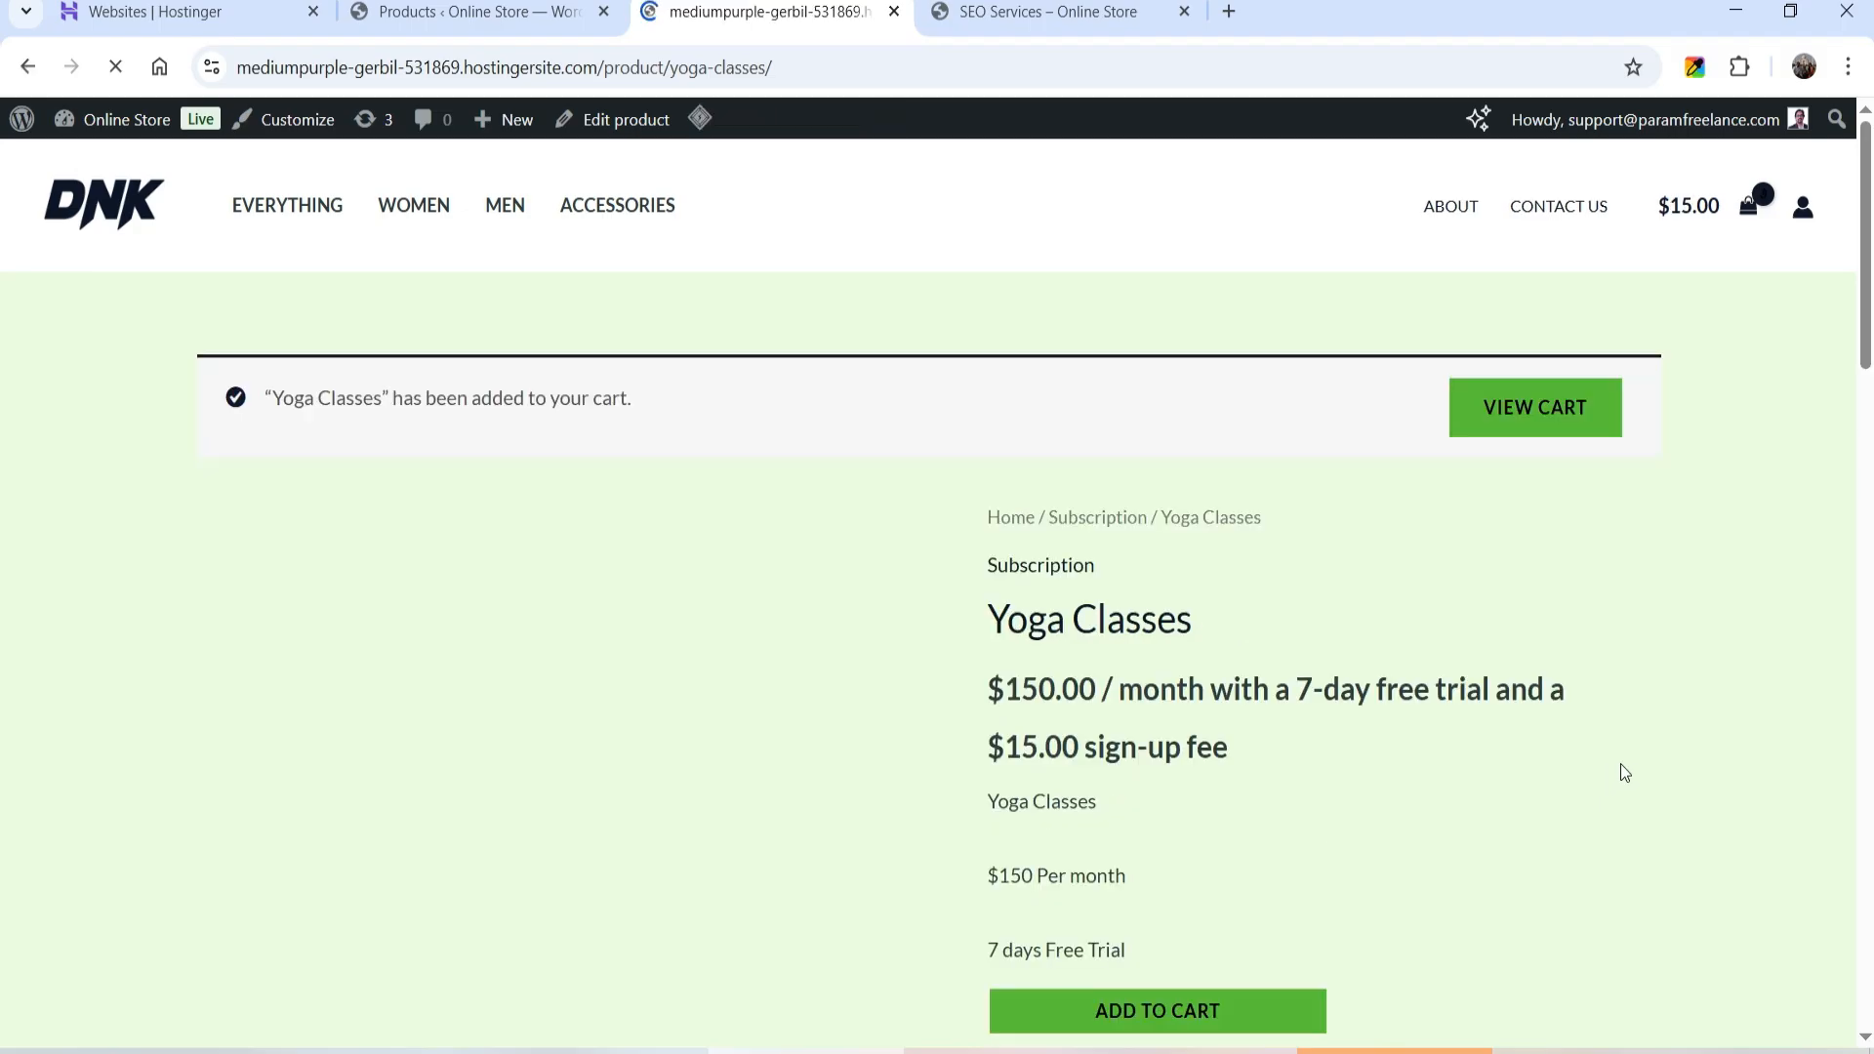
pyautogui.click(1548, 411)
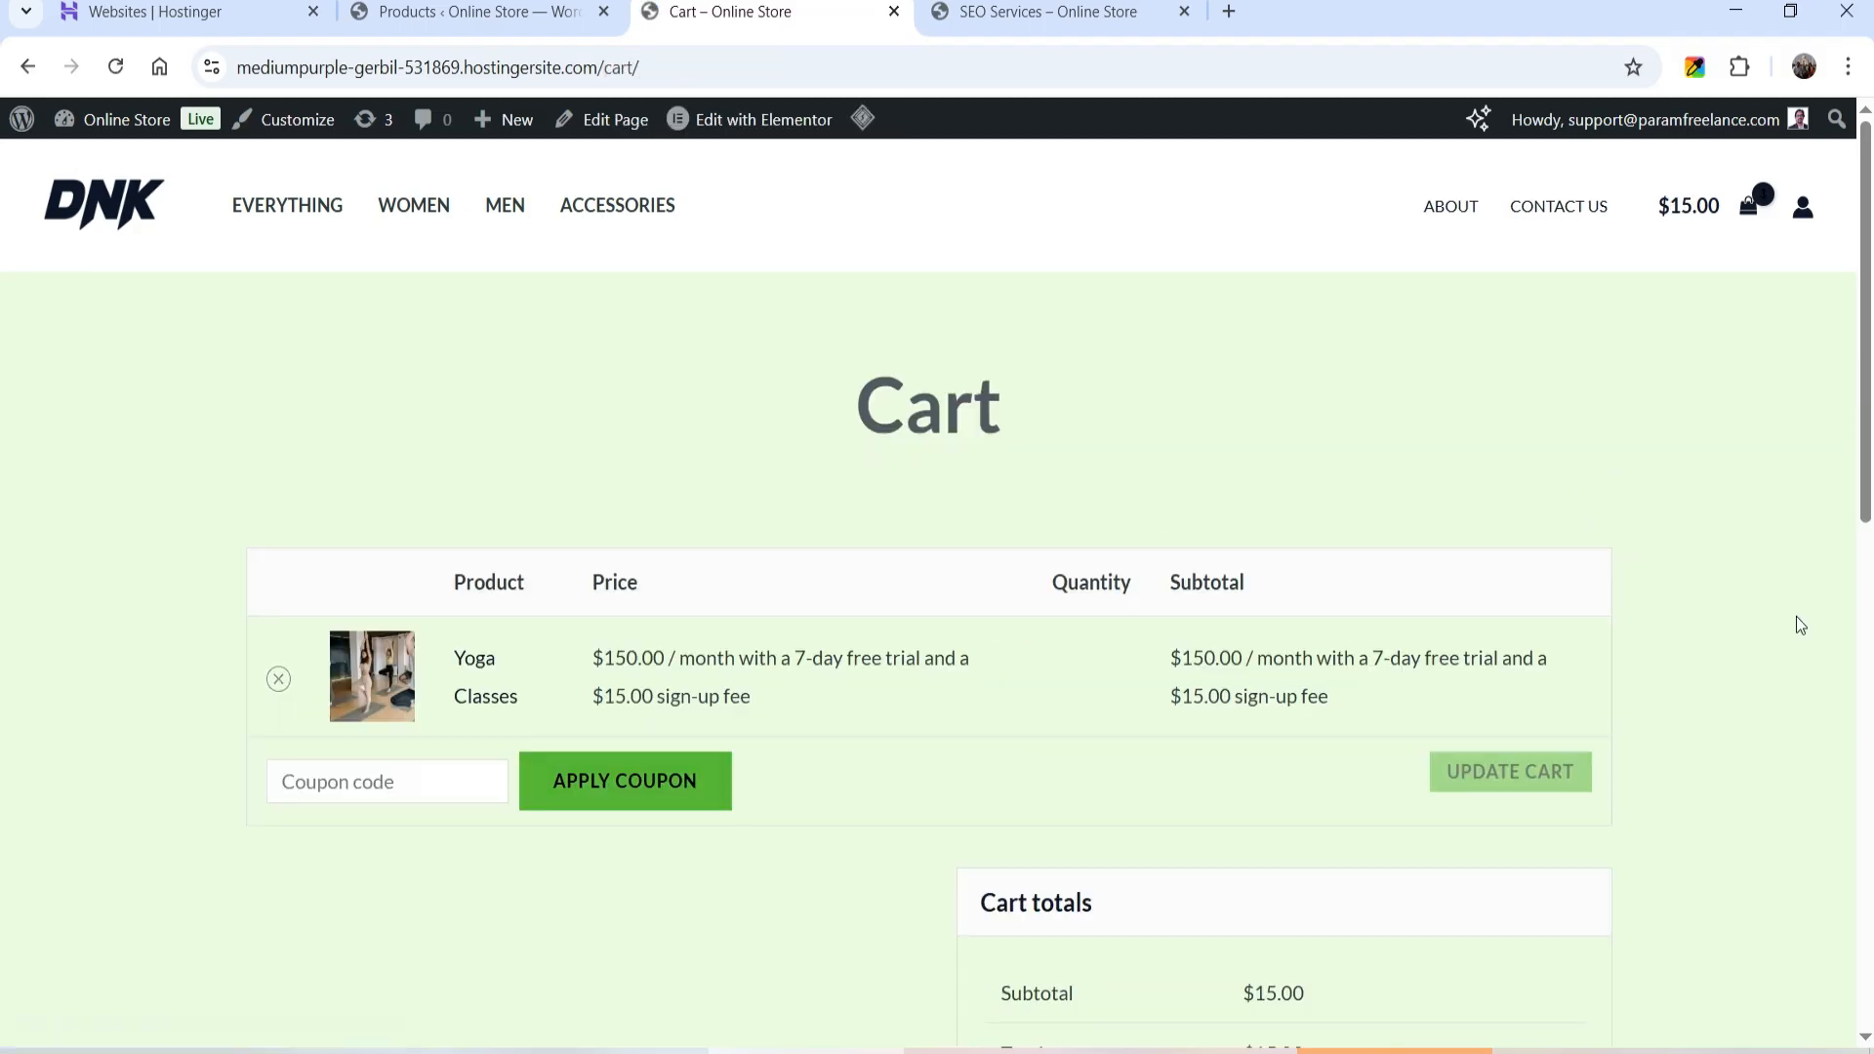
pyautogui.scroll(-4, 1600, 654)
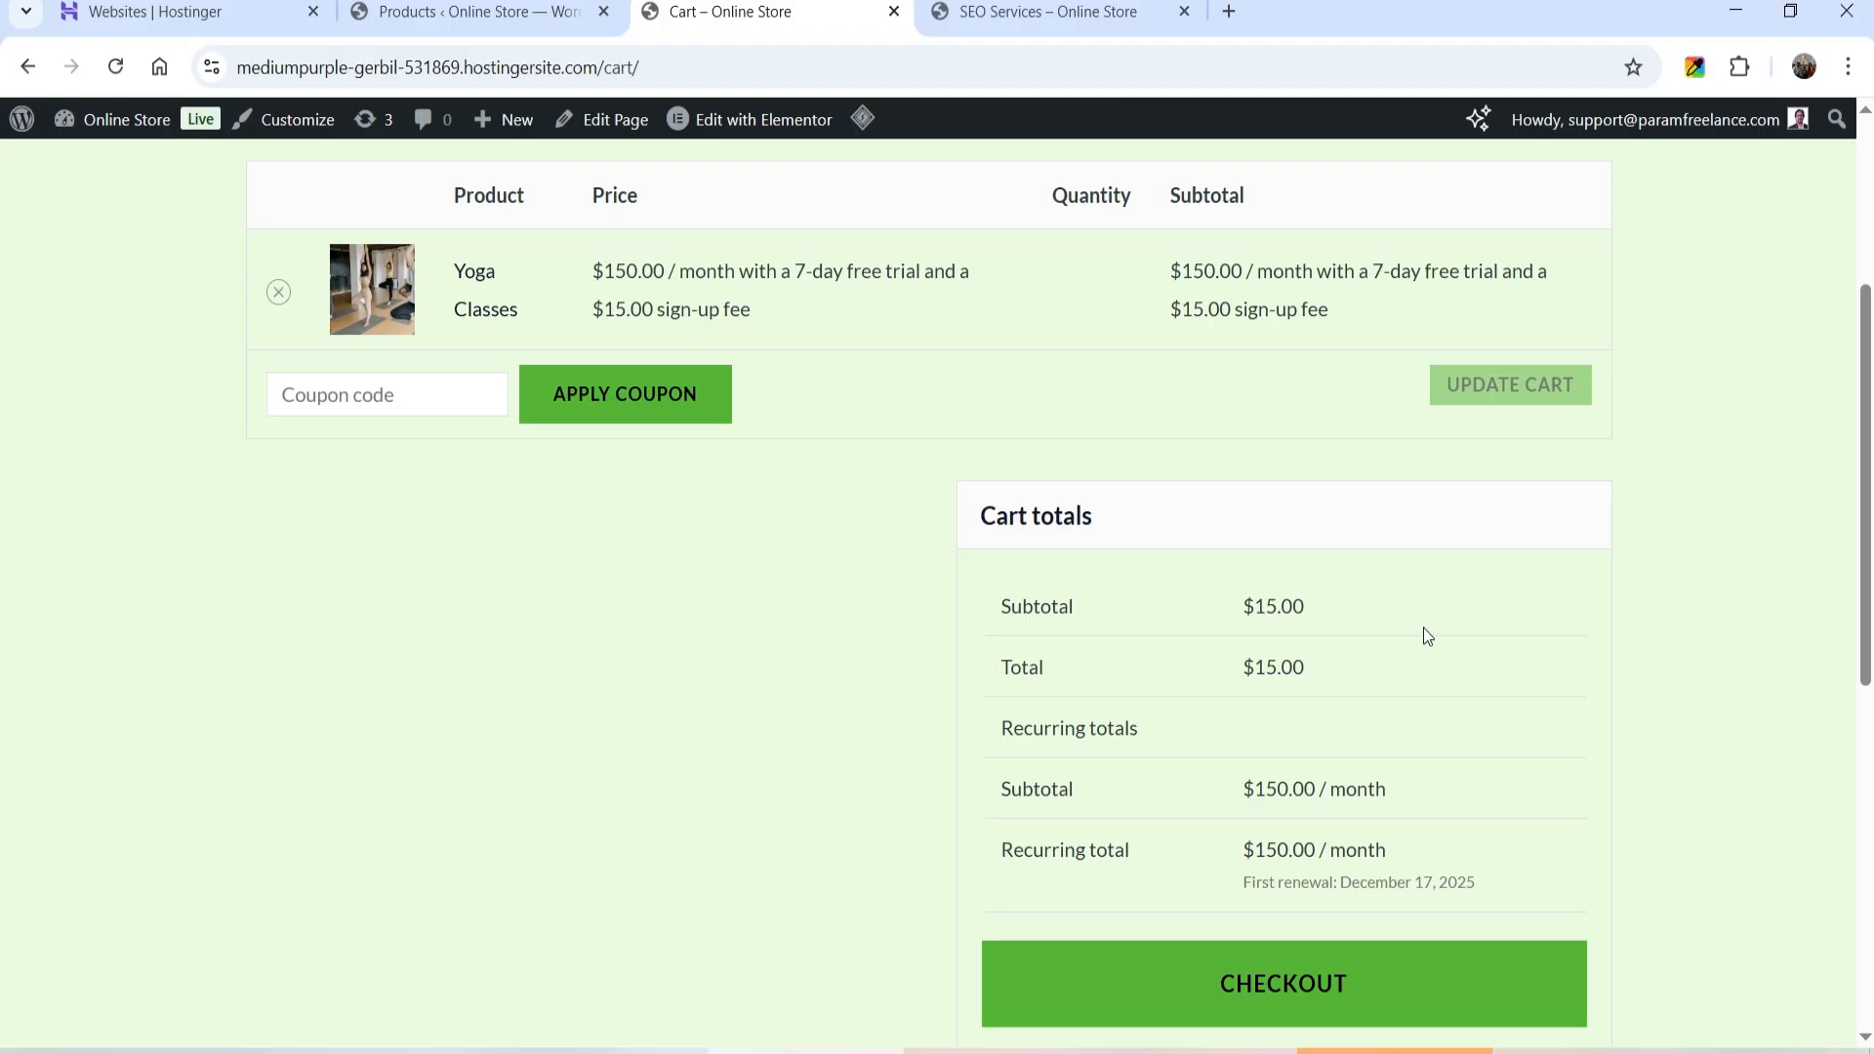
pyautogui.scroll(-1, 1425, 624)
pyautogui.moveTo(1484, 754); pyautogui.dragTo(1232, 759)
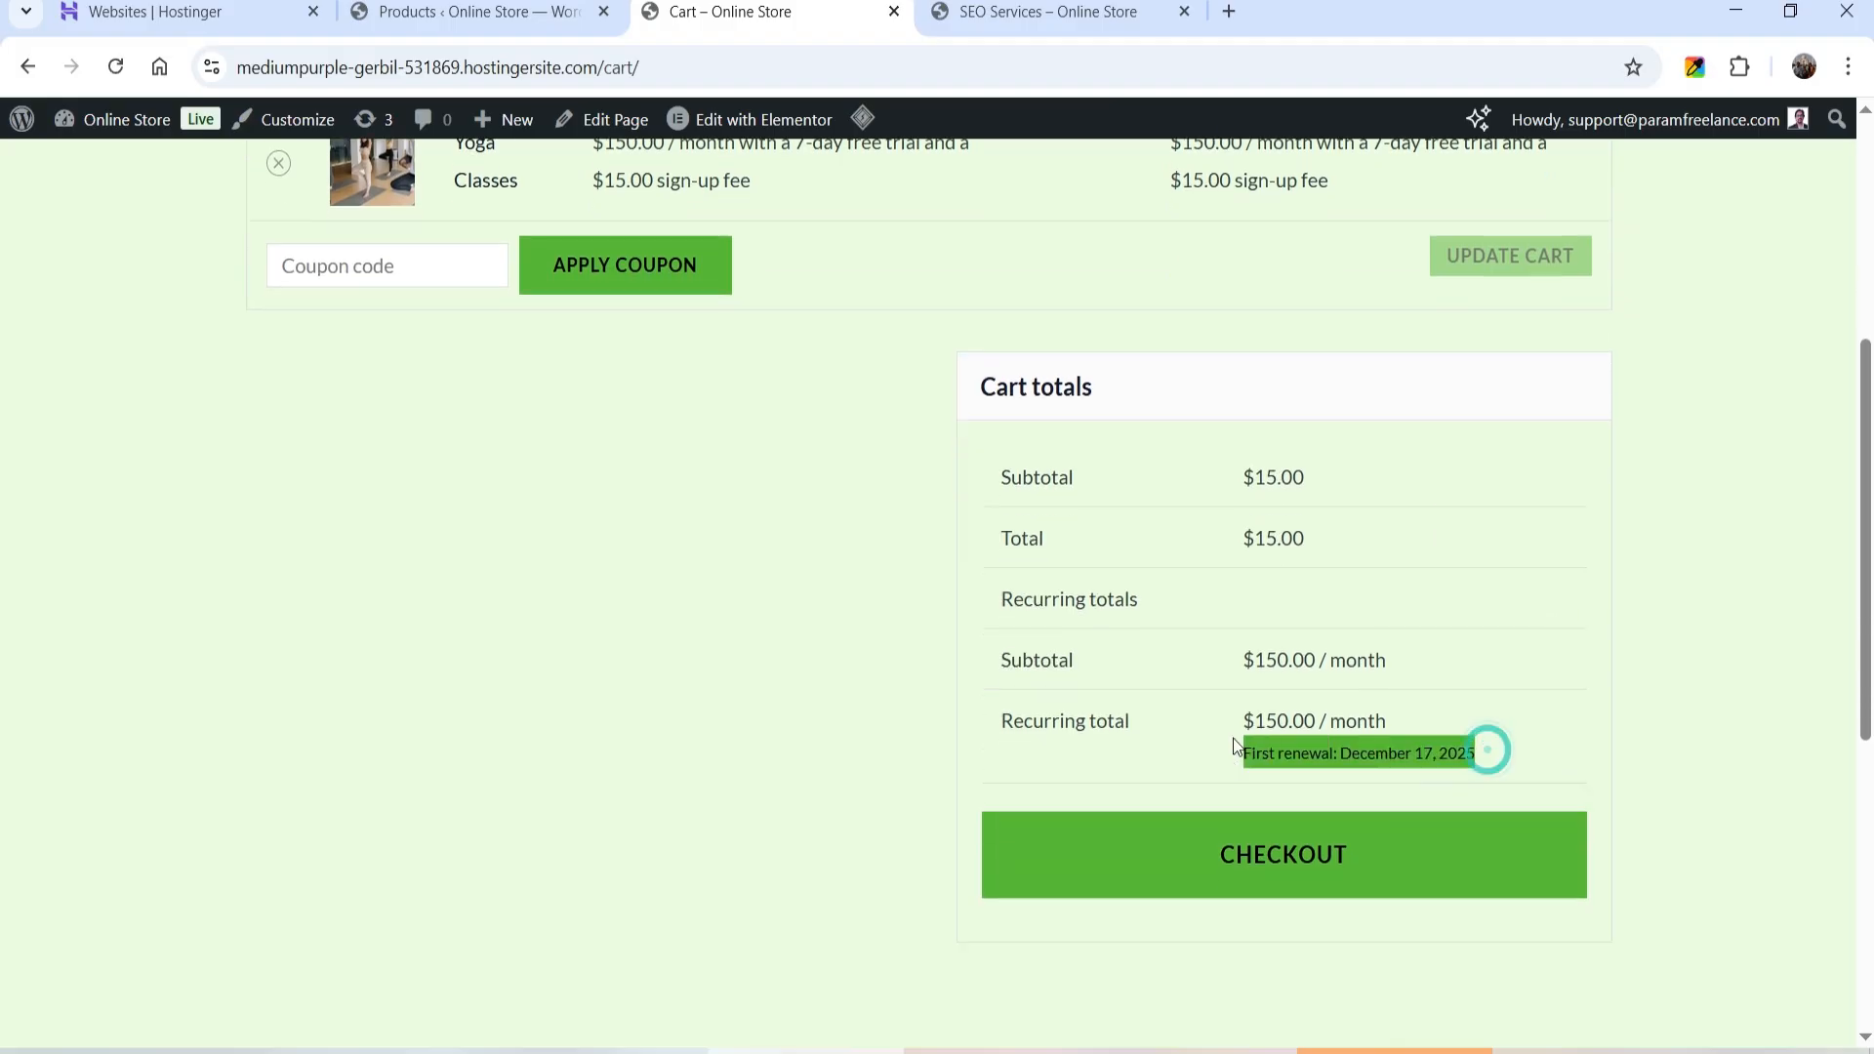
pyautogui.moveTo(1255, 661); pyautogui.dragTo(1308, 662)
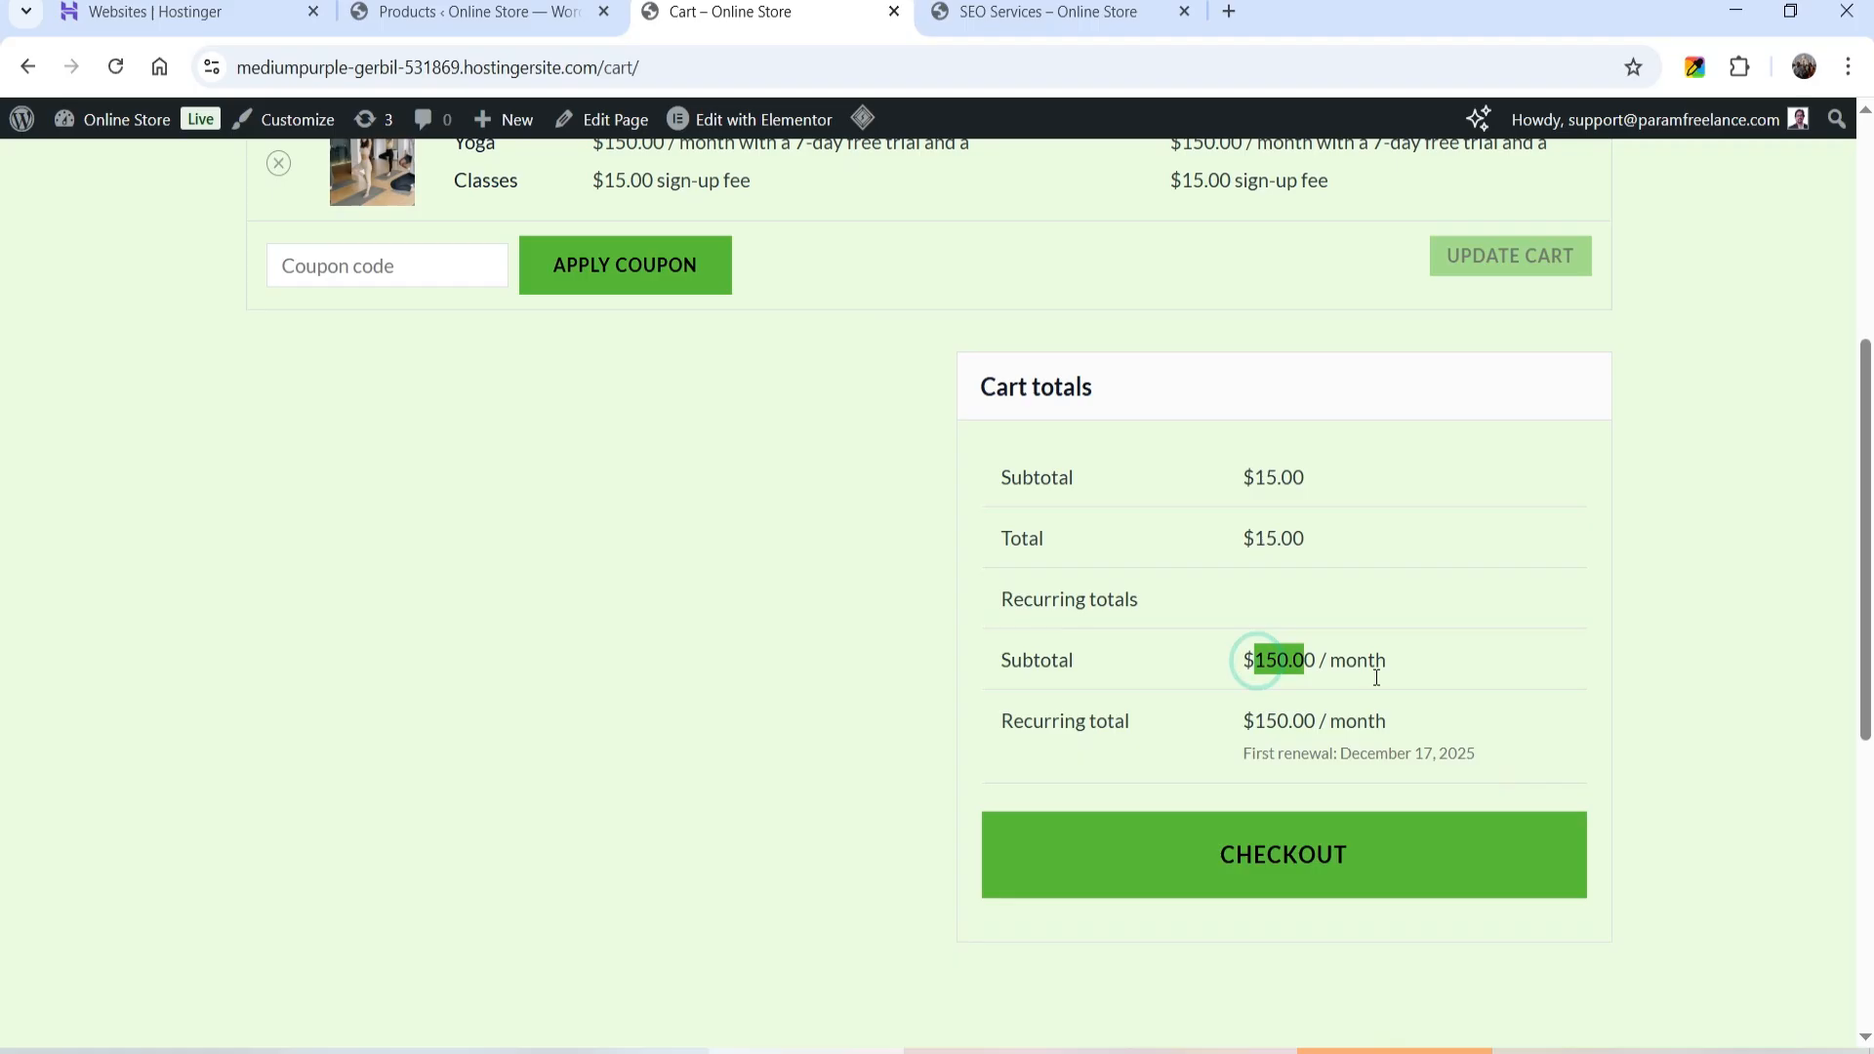
pyautogui.click(1654, 682)
pyautogui.scroll(-1, 1654, 682)
pyautogui.scroll(3, 1215, 586)
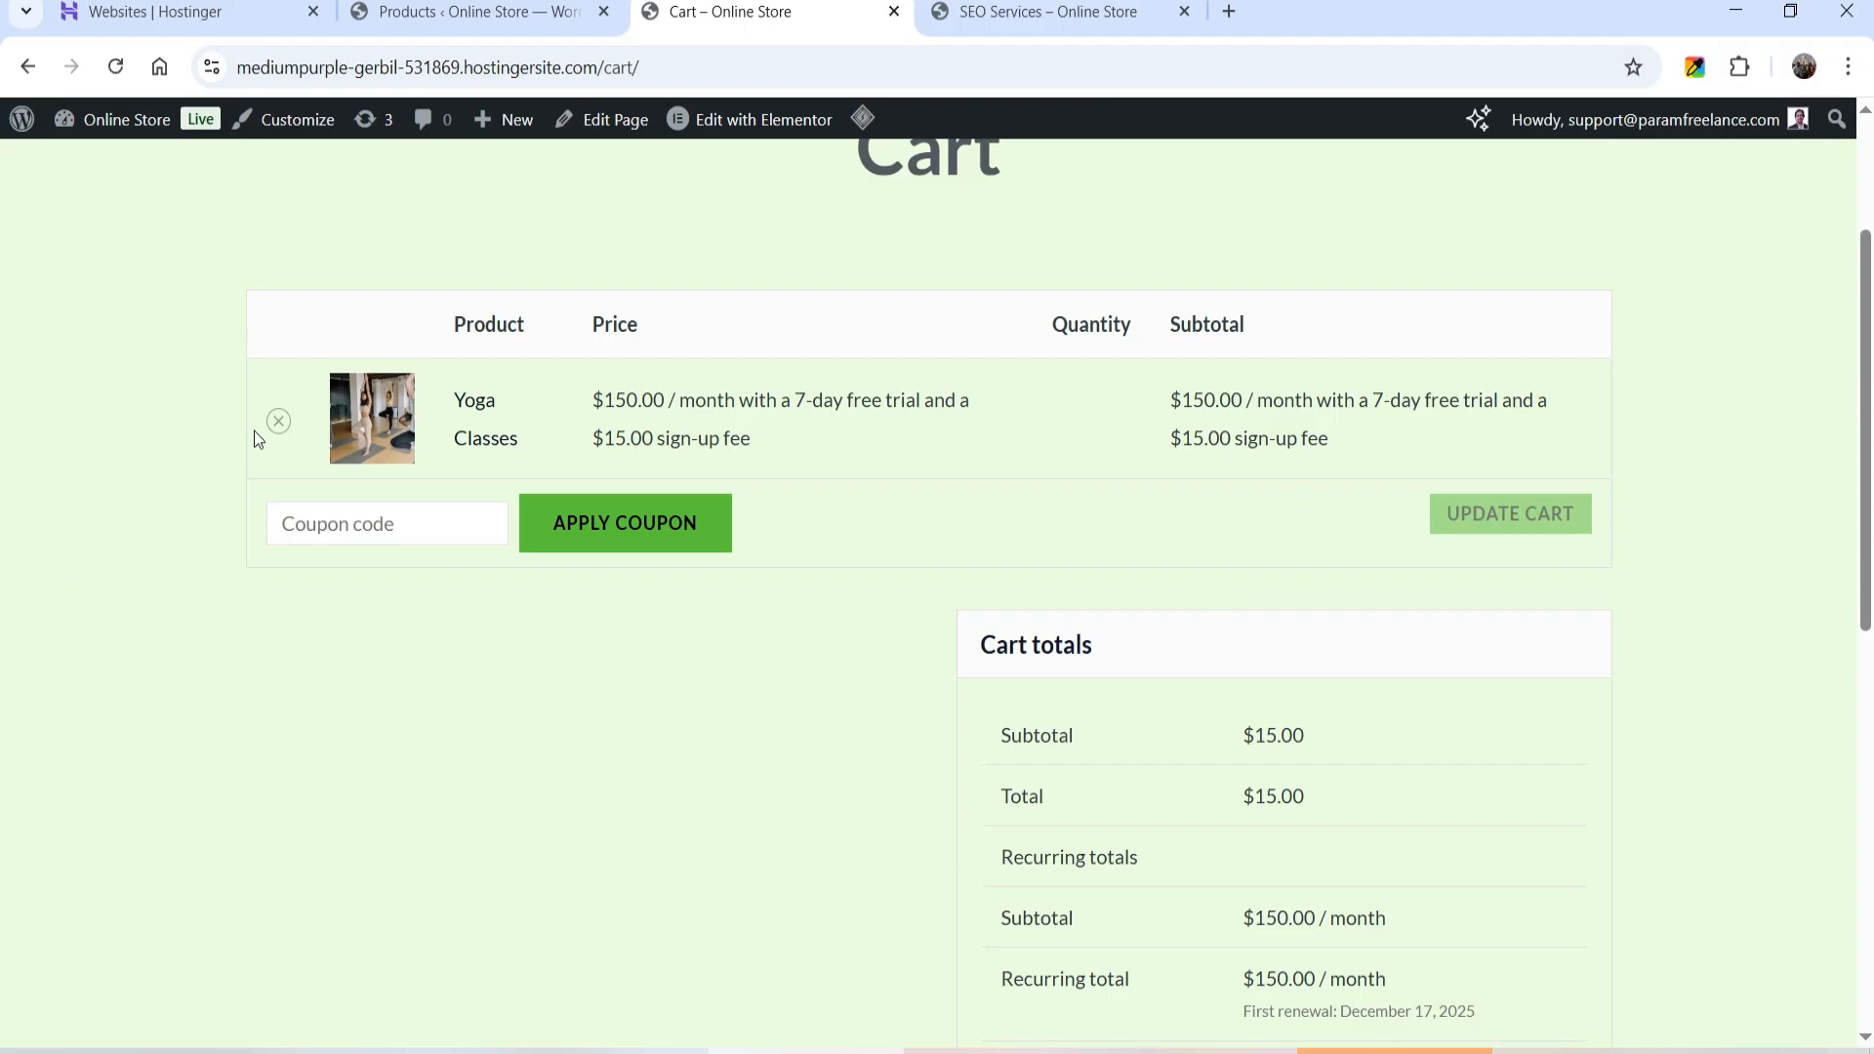
# Switch to the SEO Services product page and check the pricing of the Basic and Silver plan levels
pyautogui.hotkey('ctrl', 'Tab')
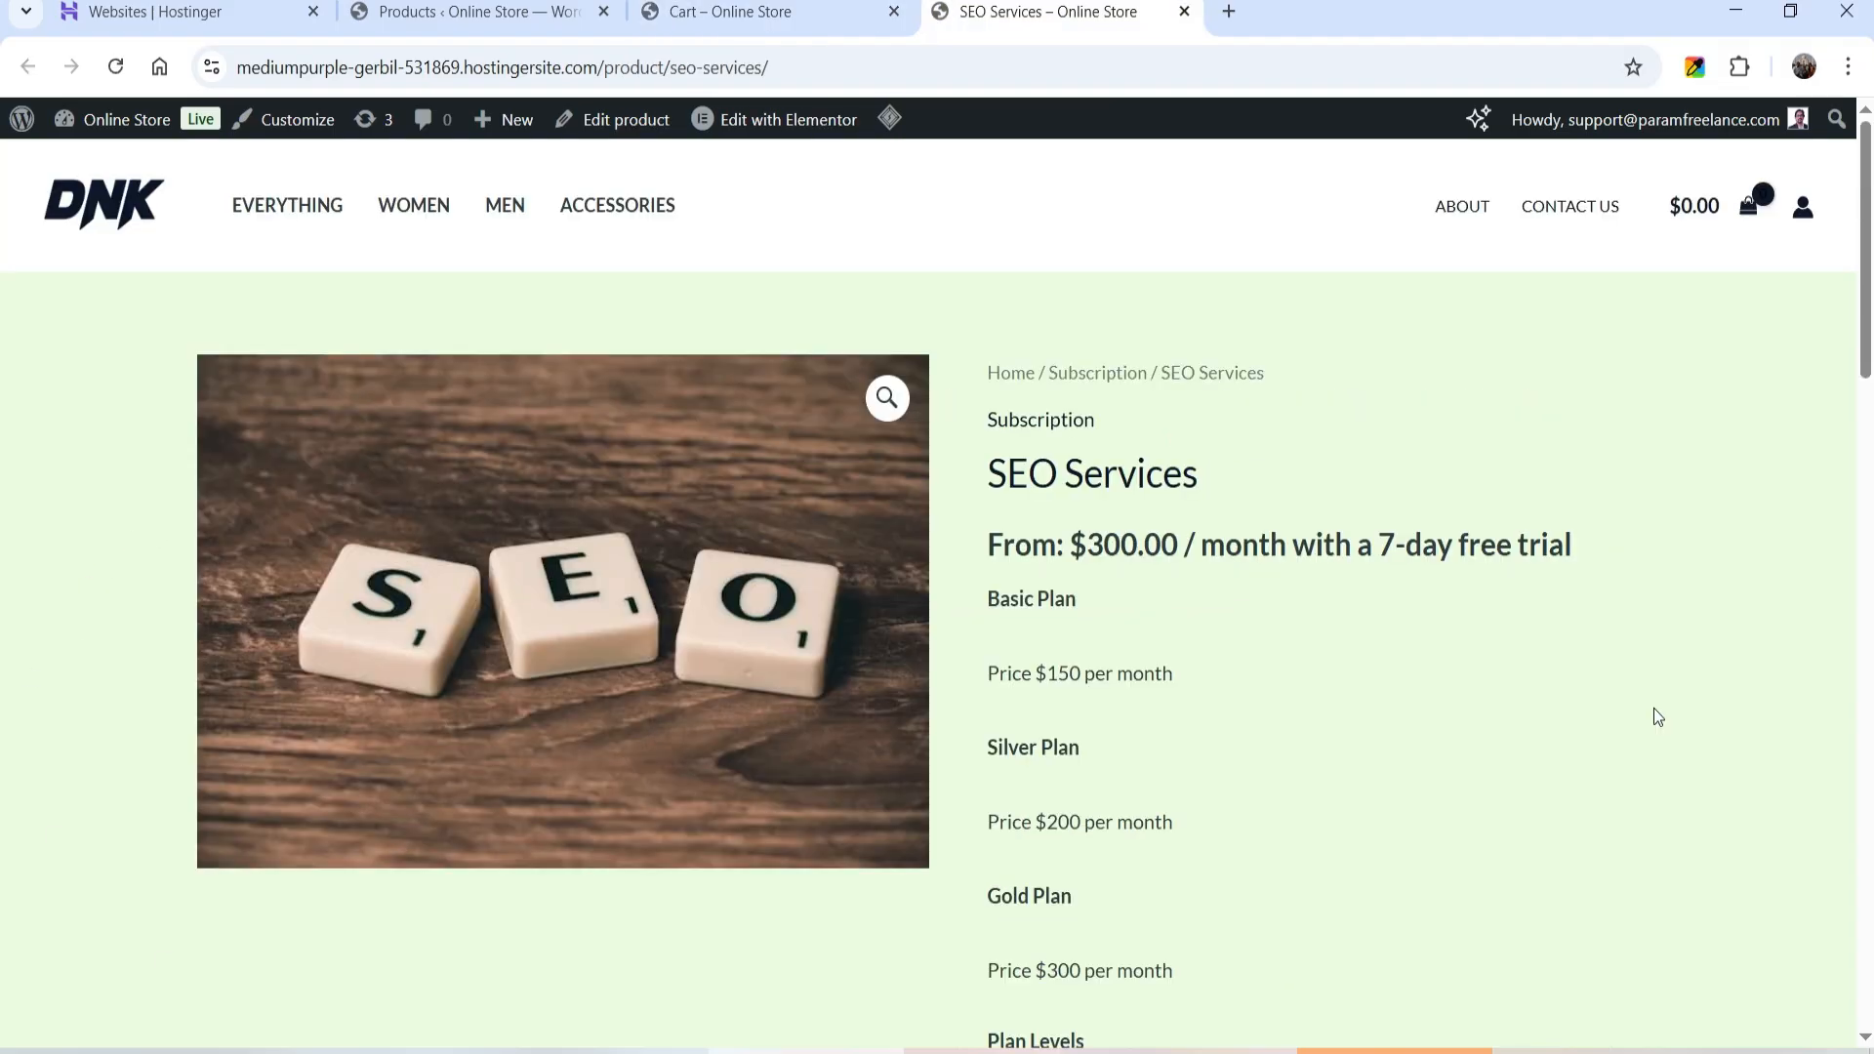
pyautogui.scroll(-3, 1667, 598)
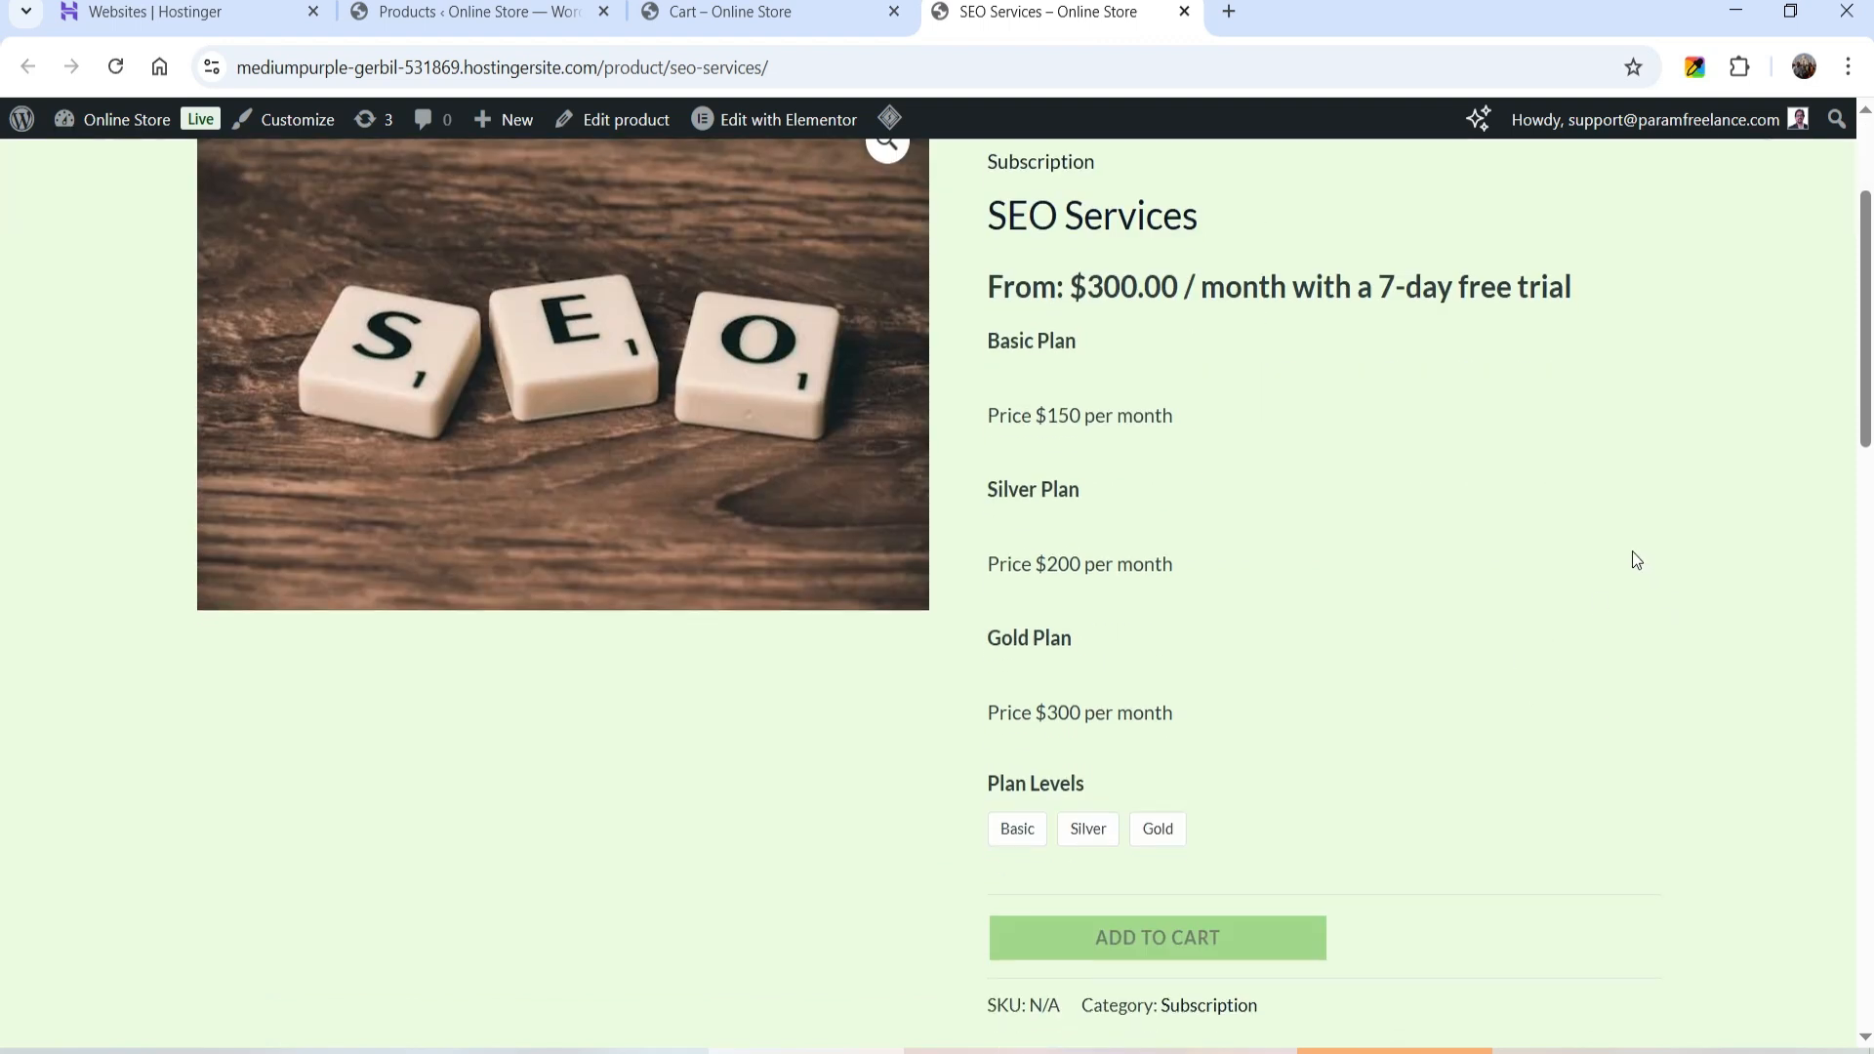
pyautogui.scroll(-3, 1627, 523)
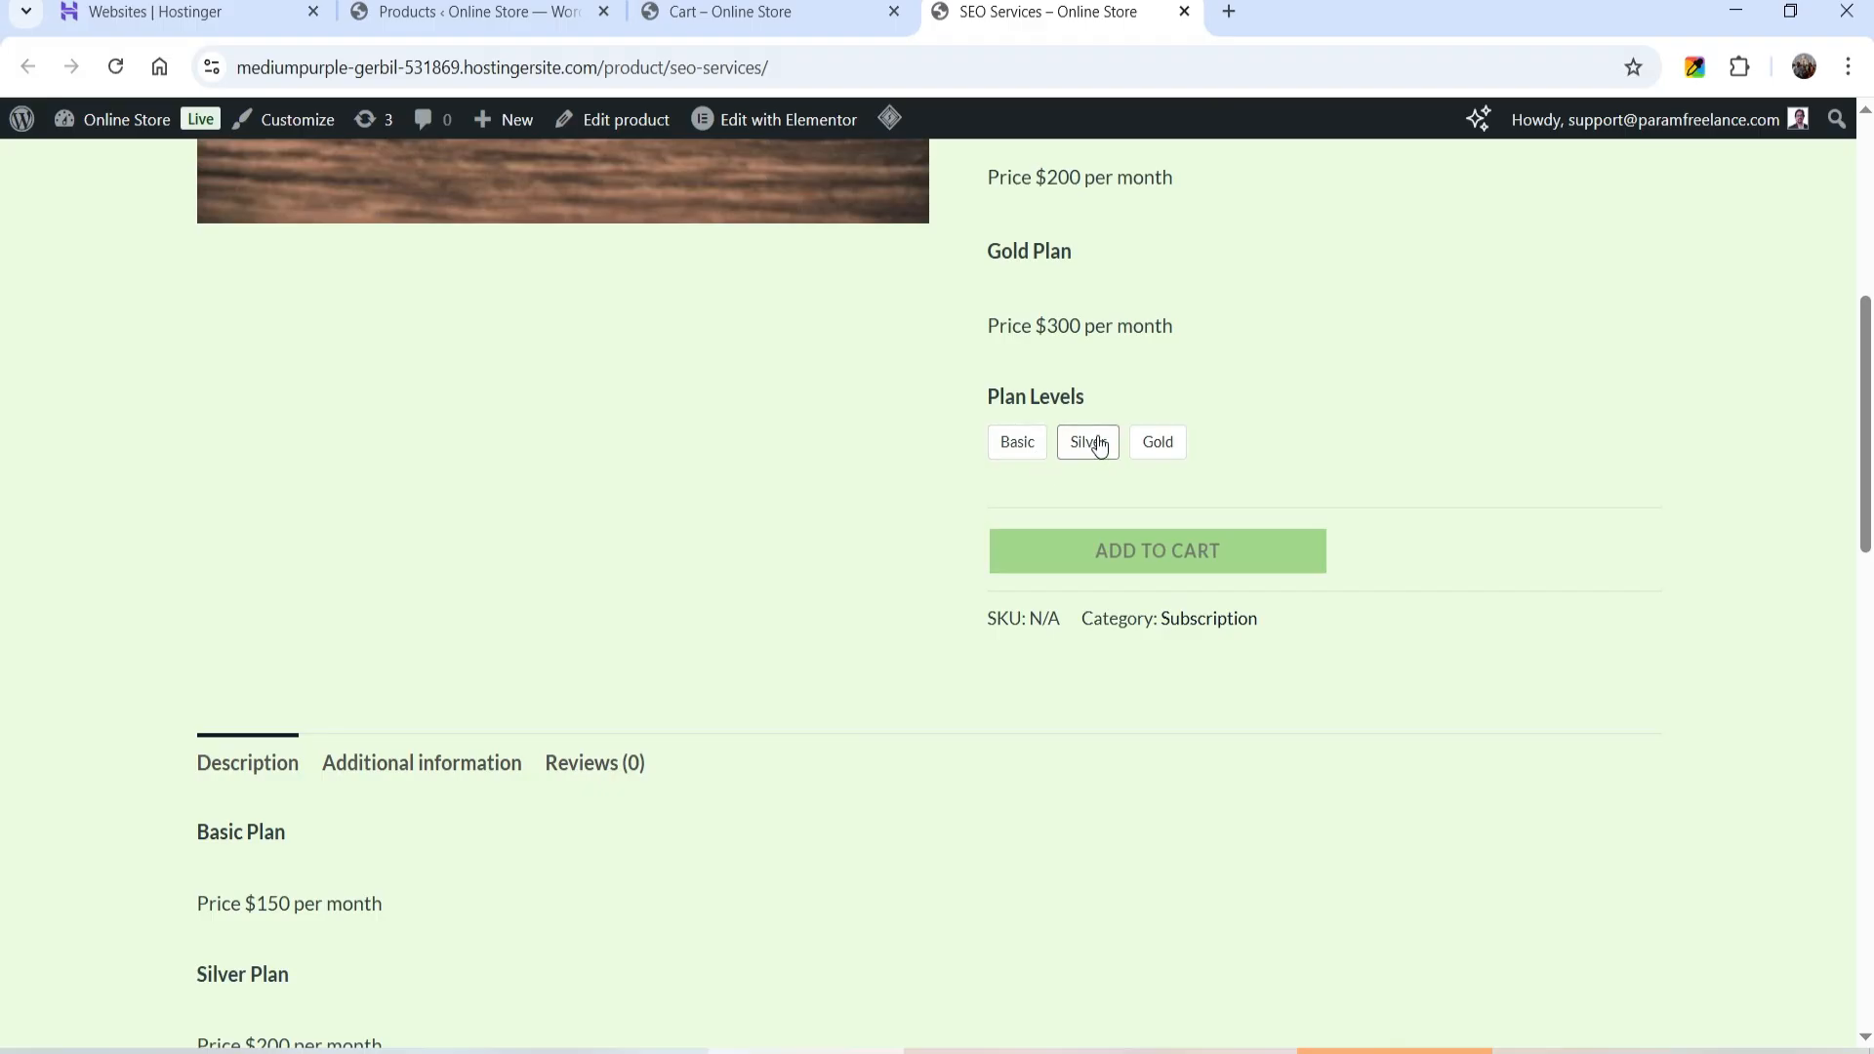
pyautogui.click(1016, 451)
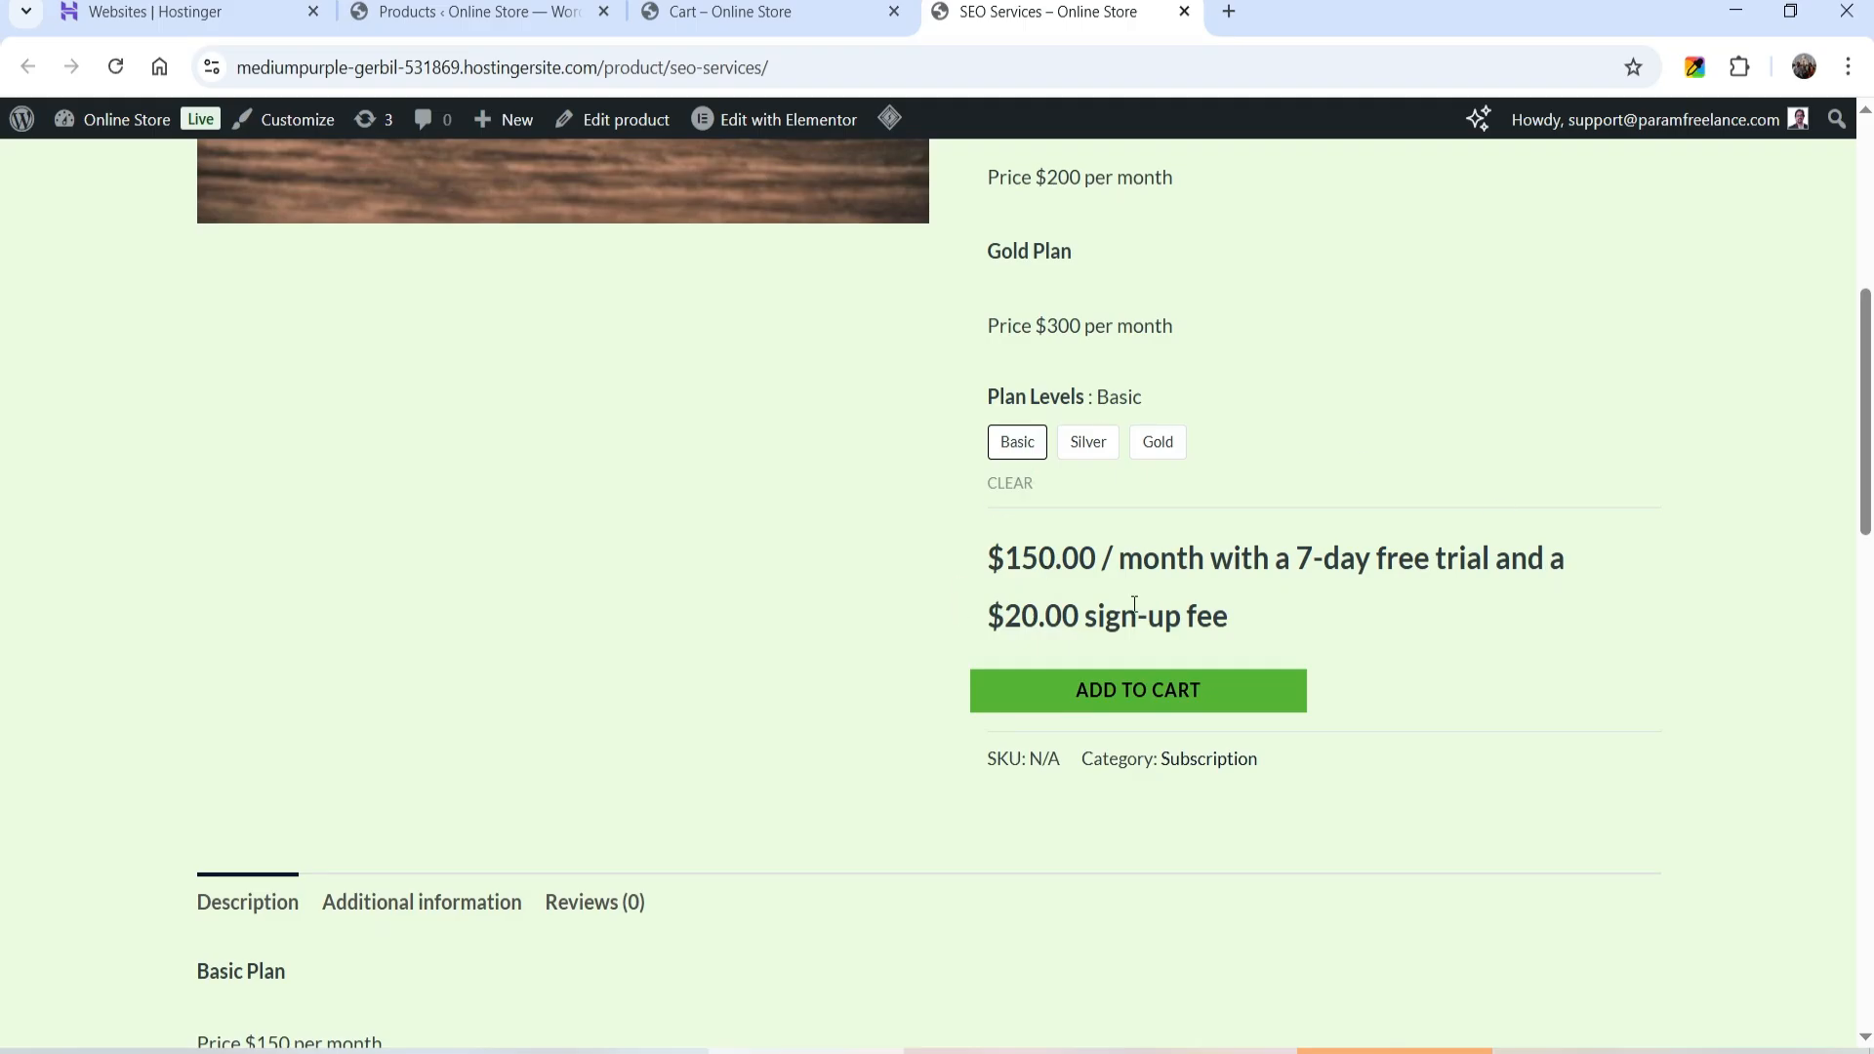
pyautogui.click(1087, 444)
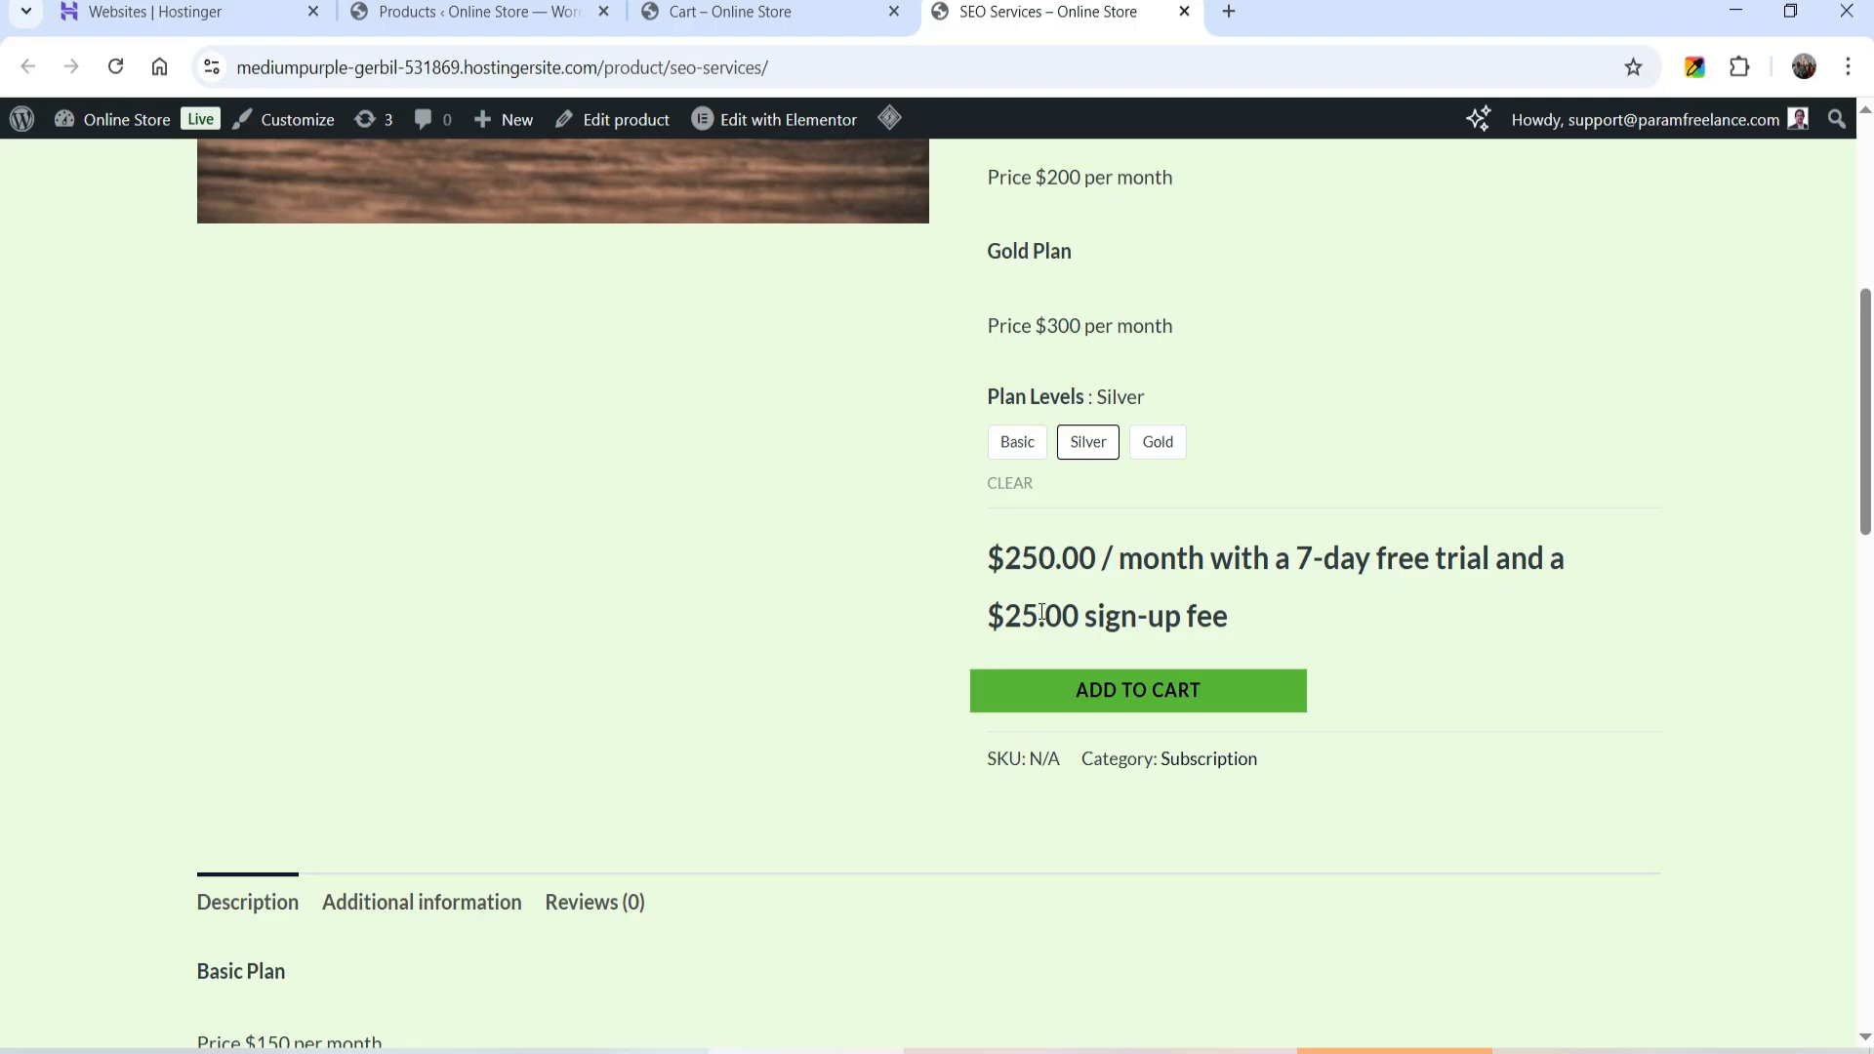
# Add the Gold plan of SEO Services to the cart and open the cart
pyautogui.click(1158, 446)
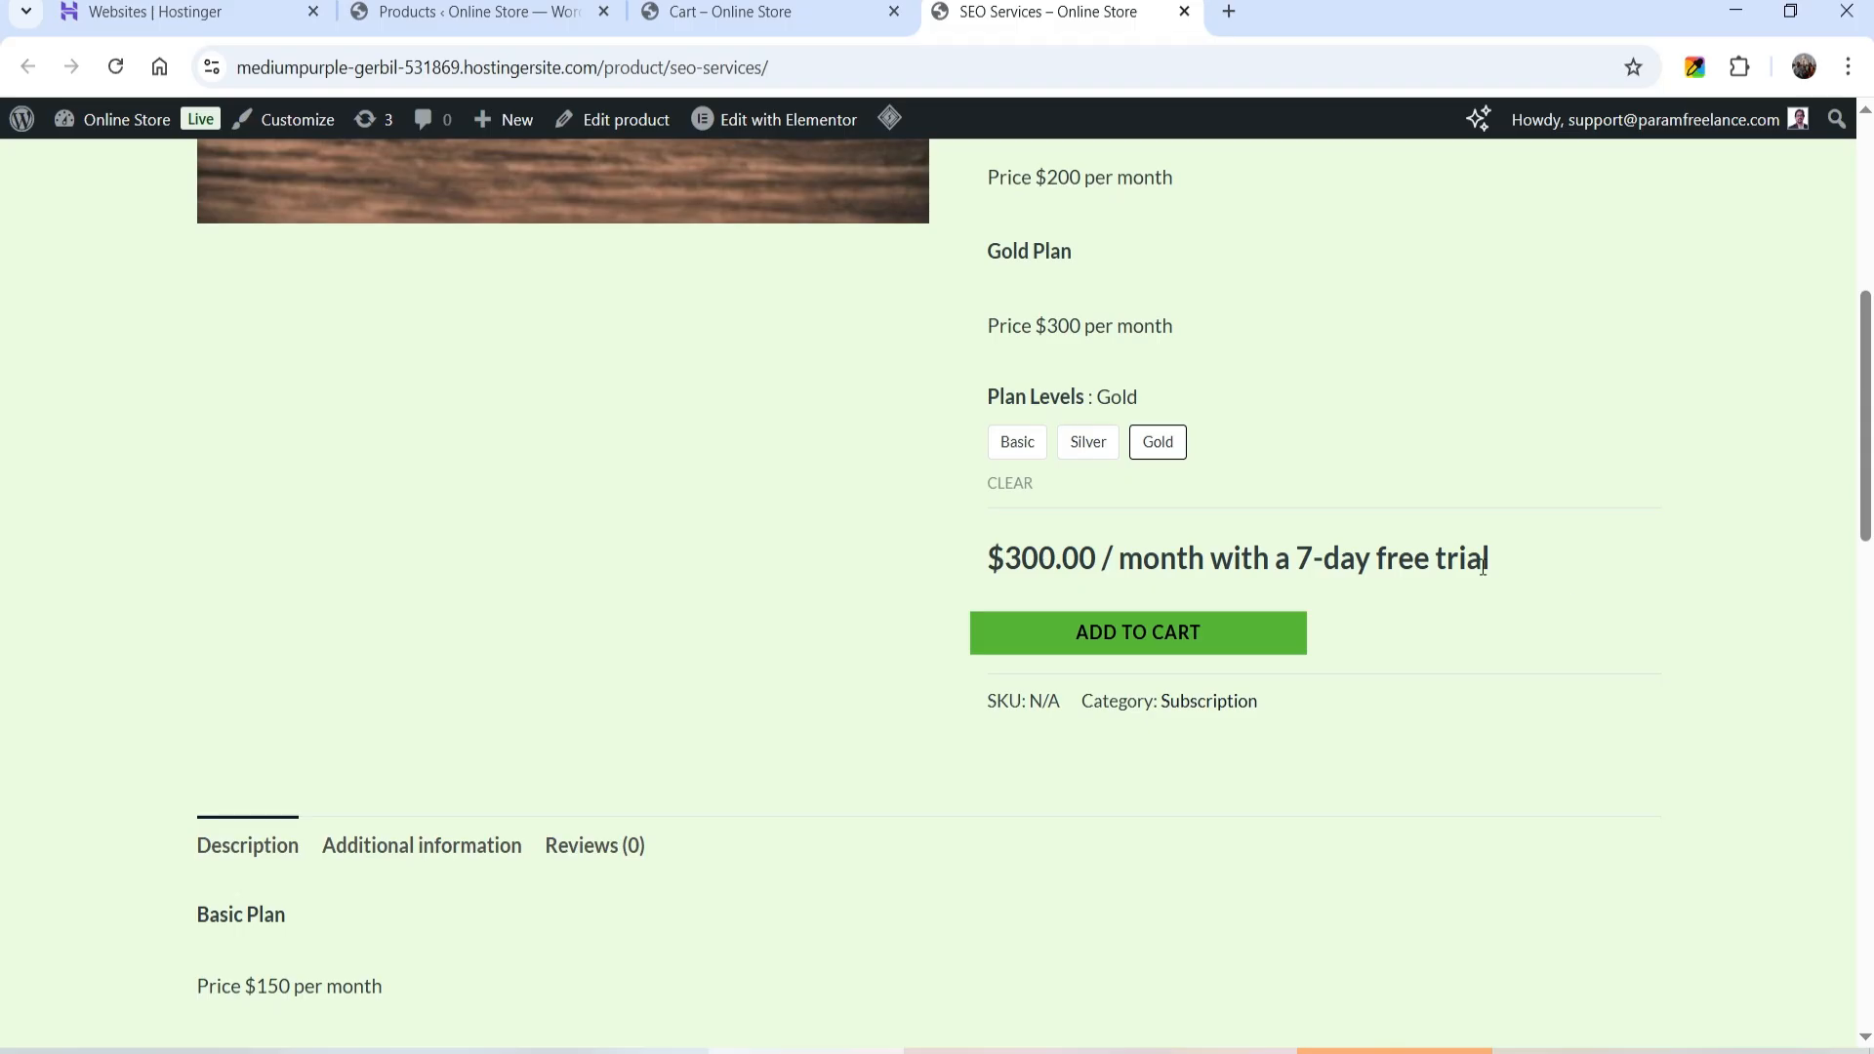
pyautogui.click(1145, 632)
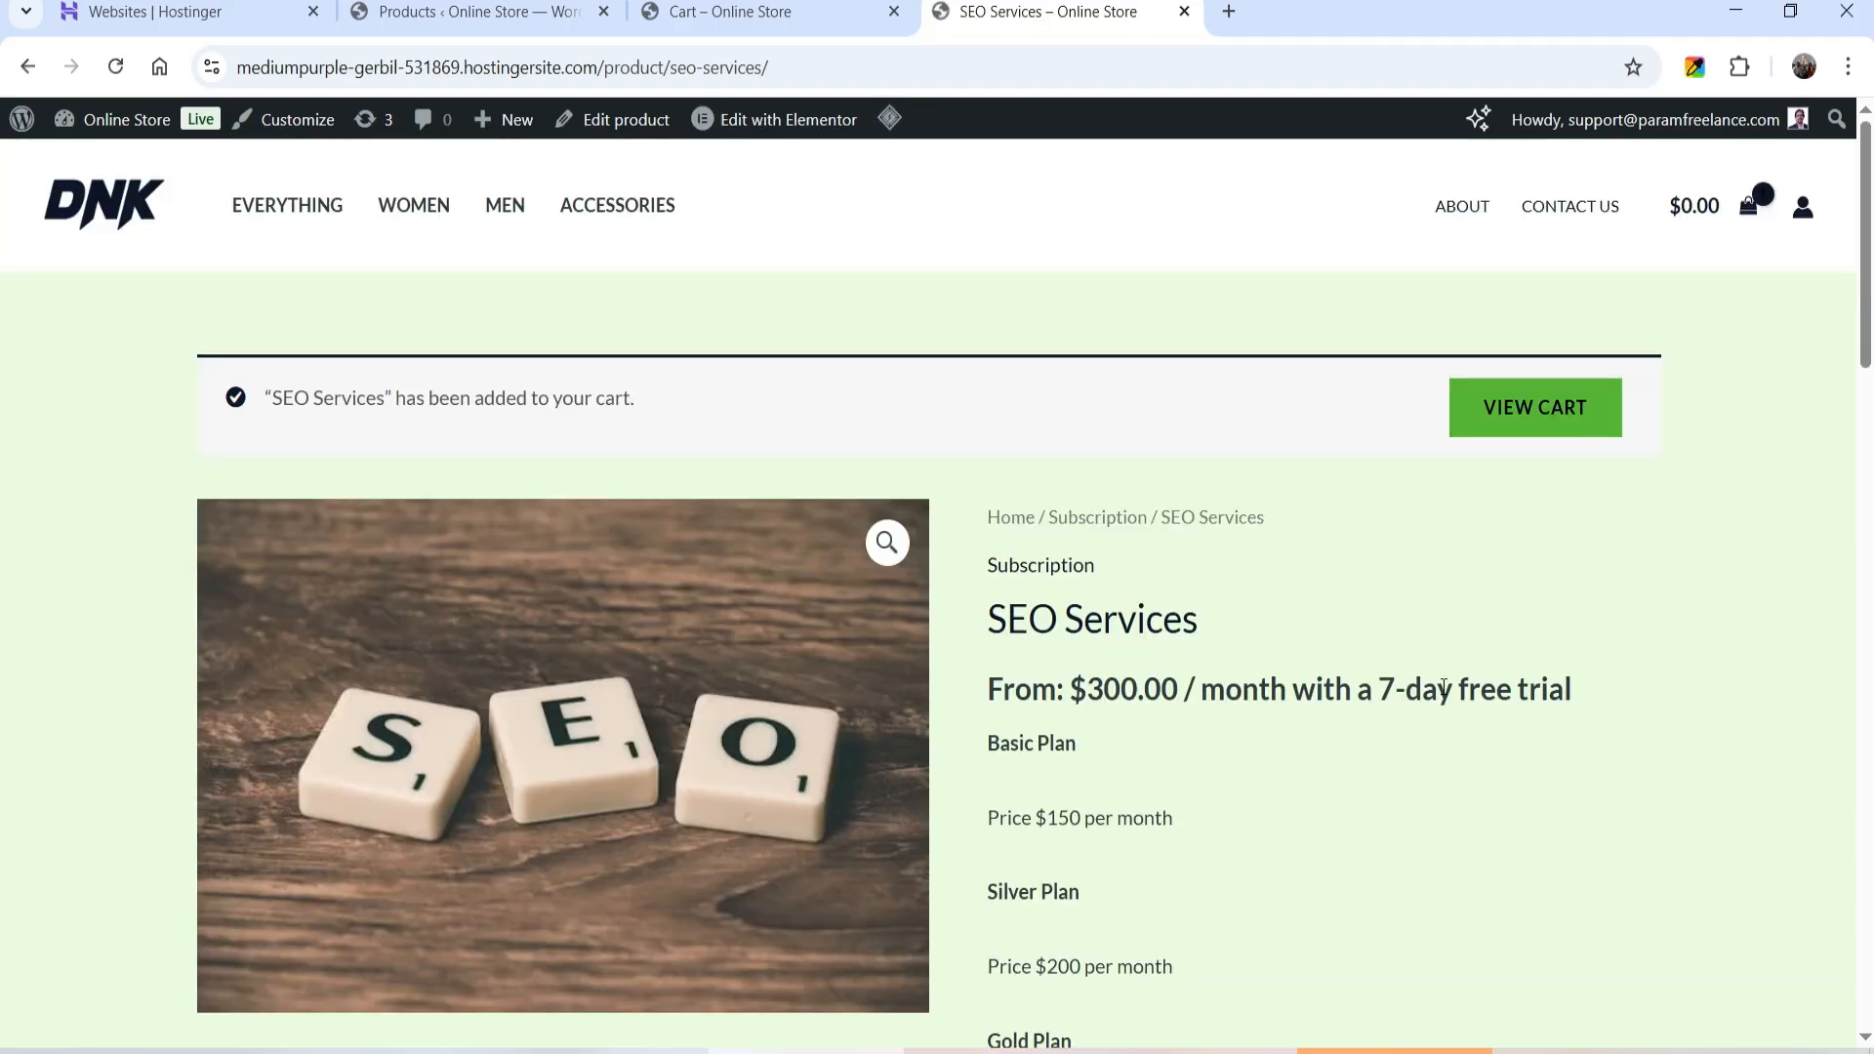
pyautogui.scroll(-2, 1307, 623)
pyautogui.click(1570, 168)
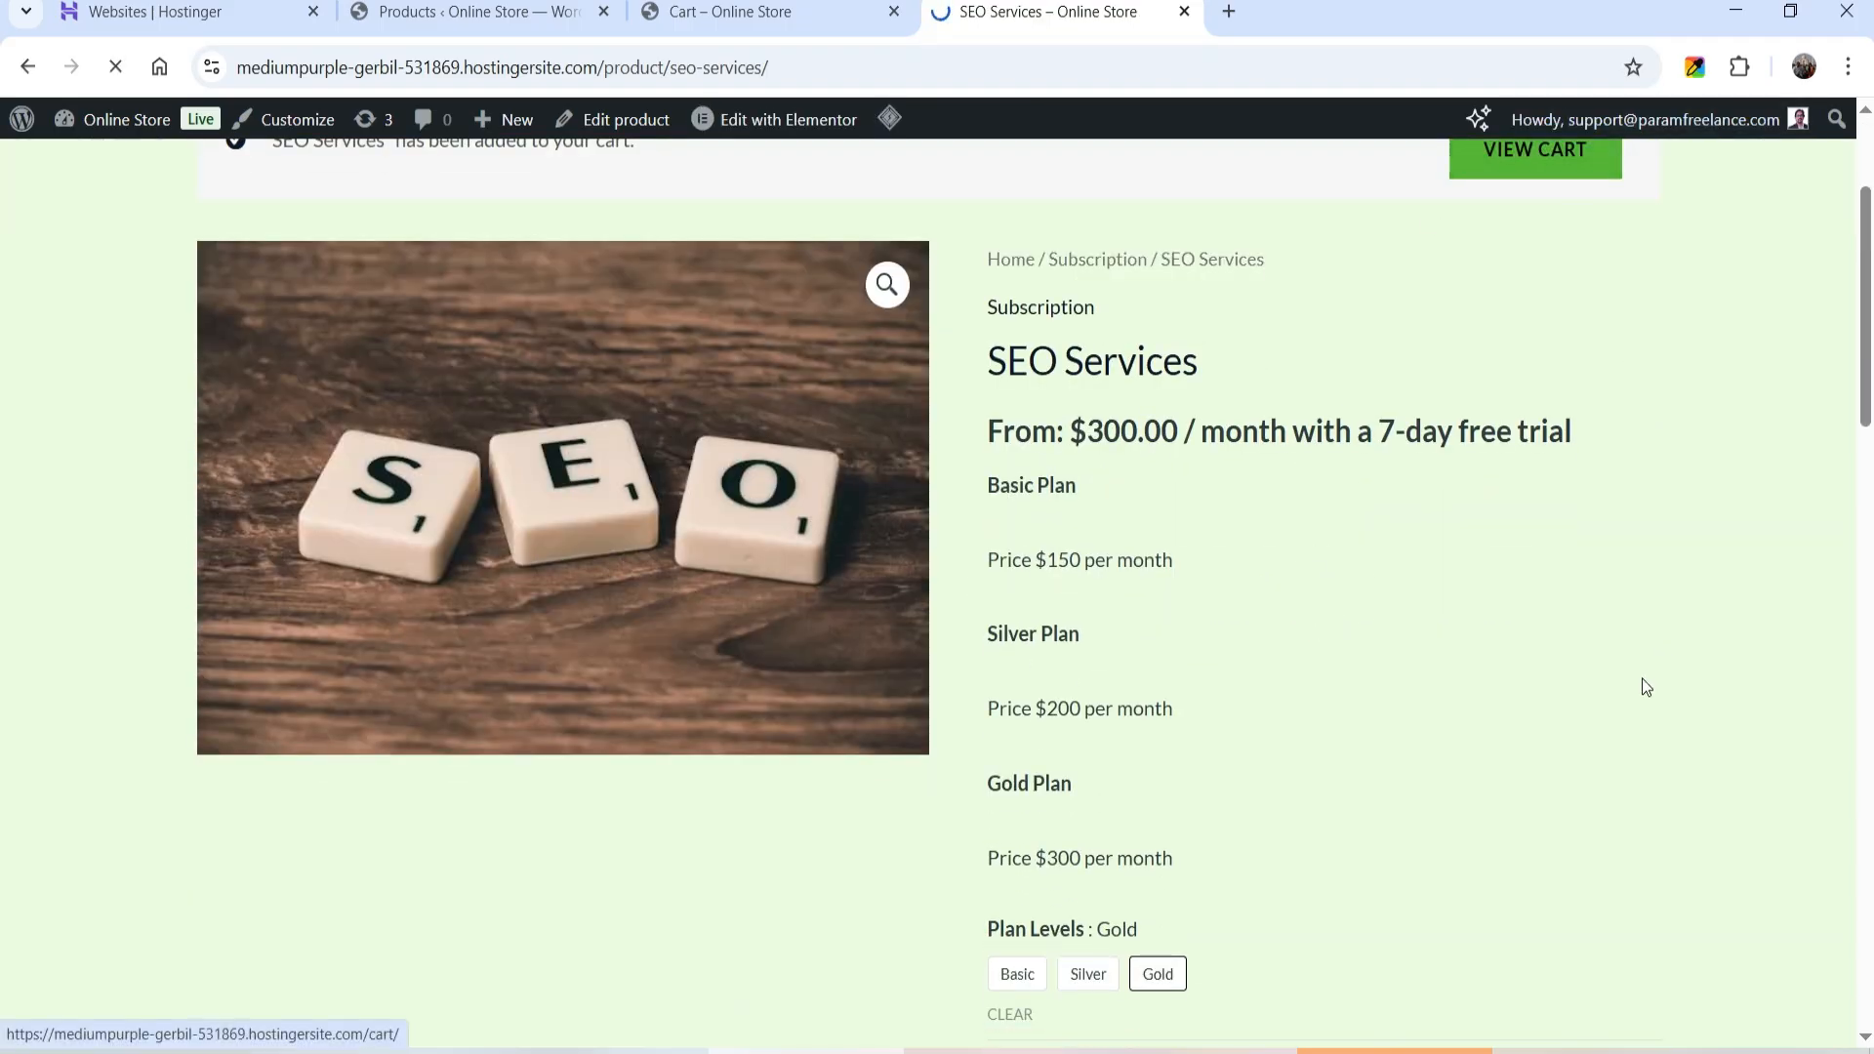
# Review the cart's initial totals, monthly recurring totals and first renewal date for the SEO Services Gold plan
pyautogui.scroll(-3, 1202, 590)
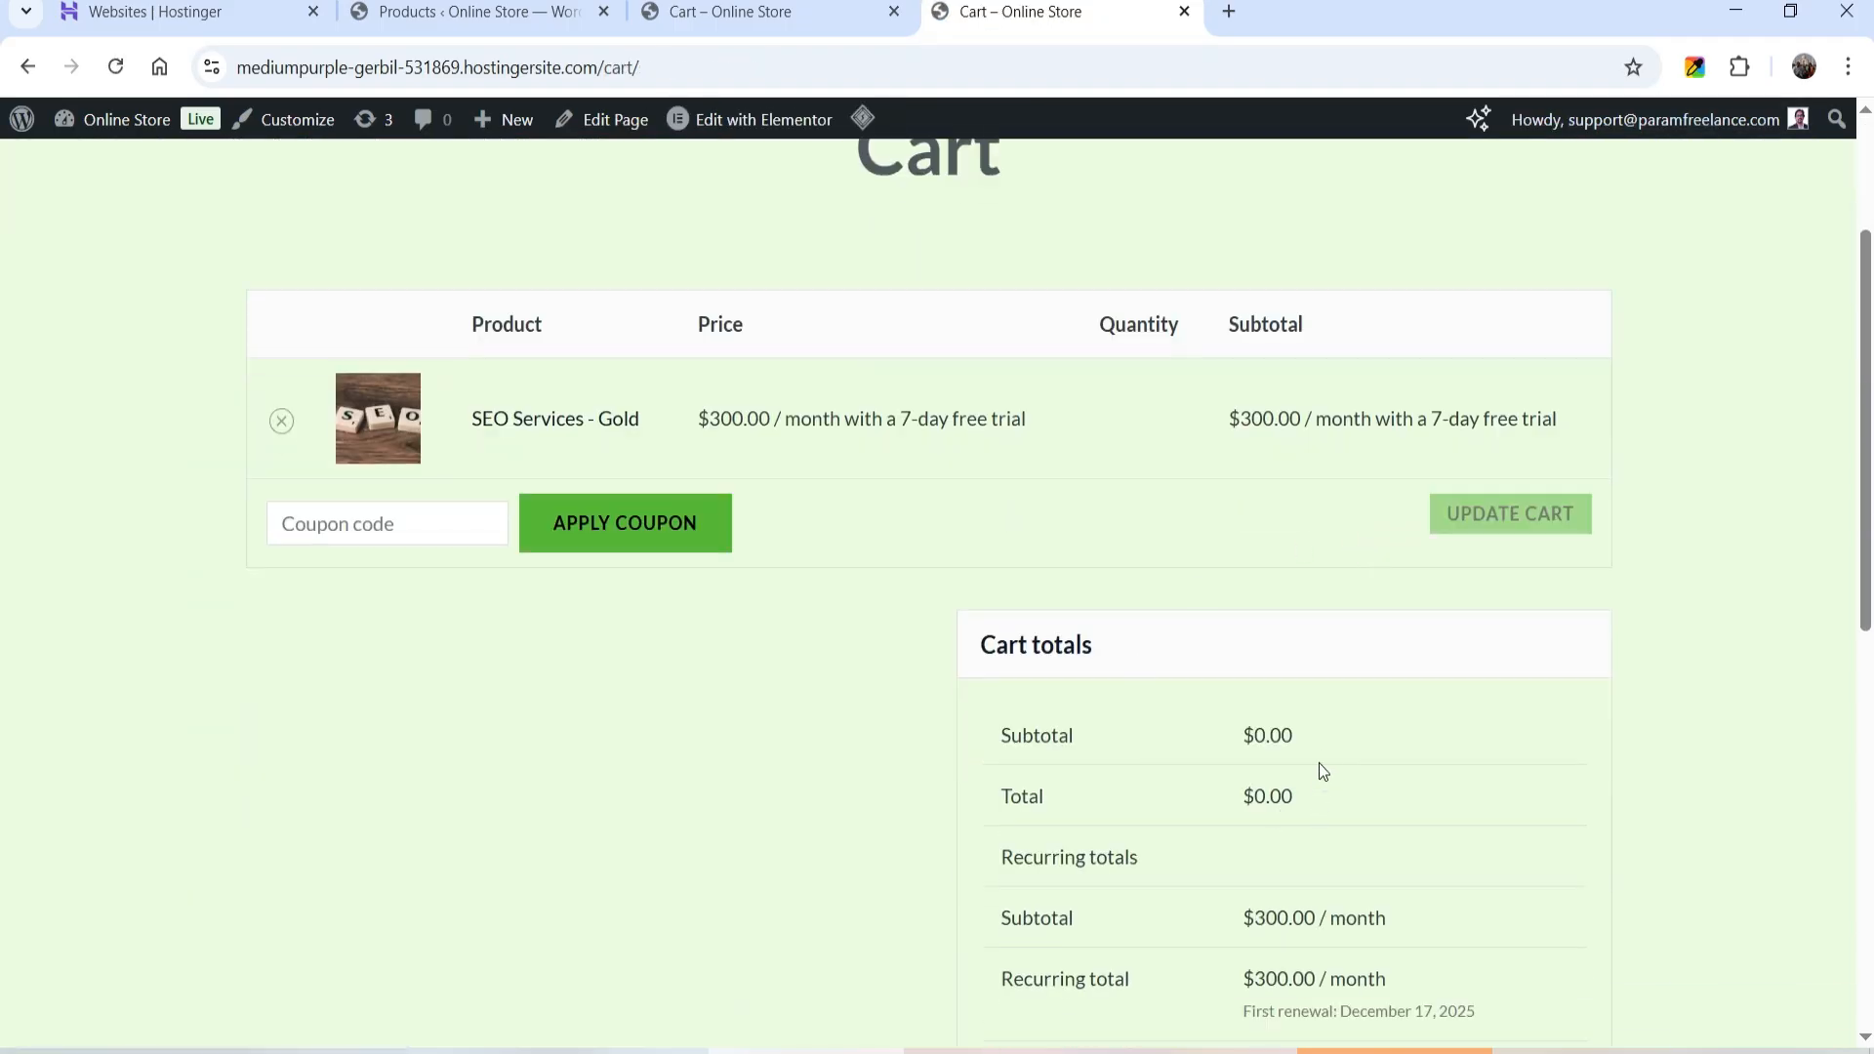
pyautogui.moveTo(1317, 742); pyautogui.dragTo(1196, 746)
pyautogui.click(1441, 747)
pyautogui.scroll(-3, 1443, 753)
pyautogui.moveTo(1487, 778); pyautogui.dragTo(1241, 668)
pyautogui.click(1483, 667)
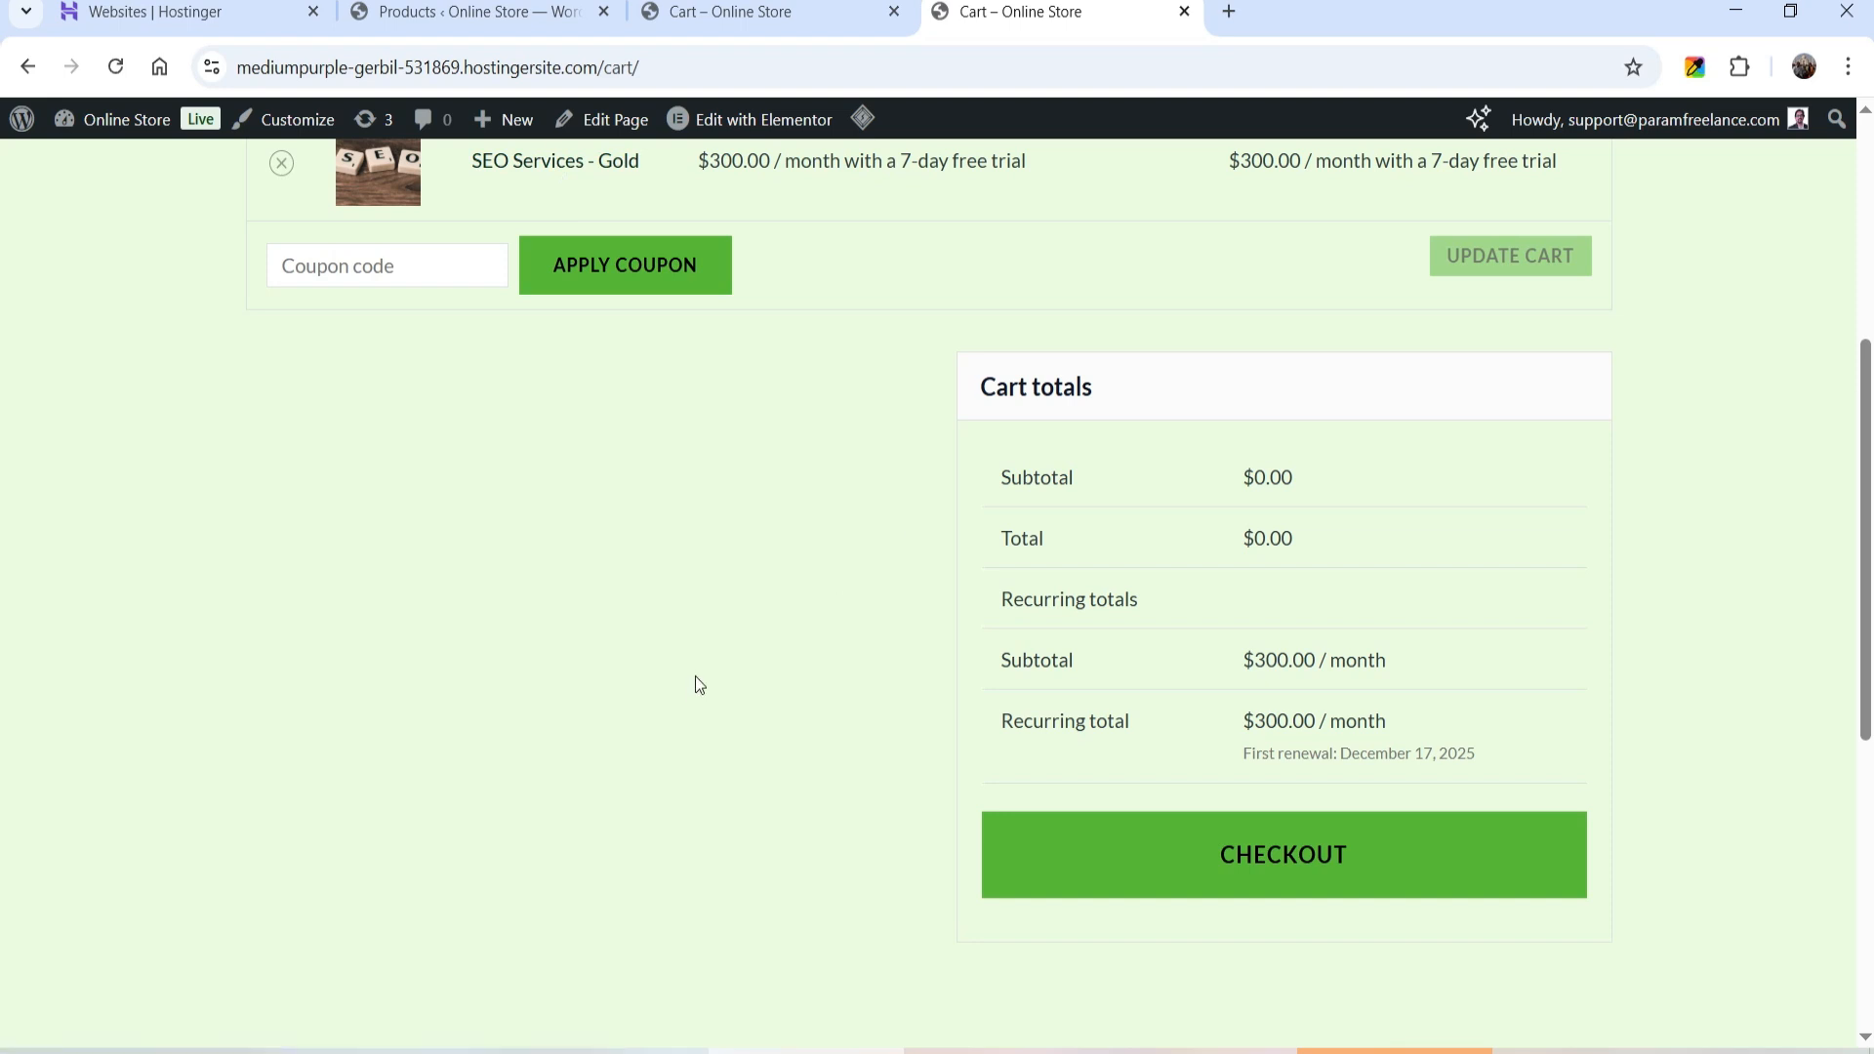
pyautogui.scroll(5, 1609, 487)
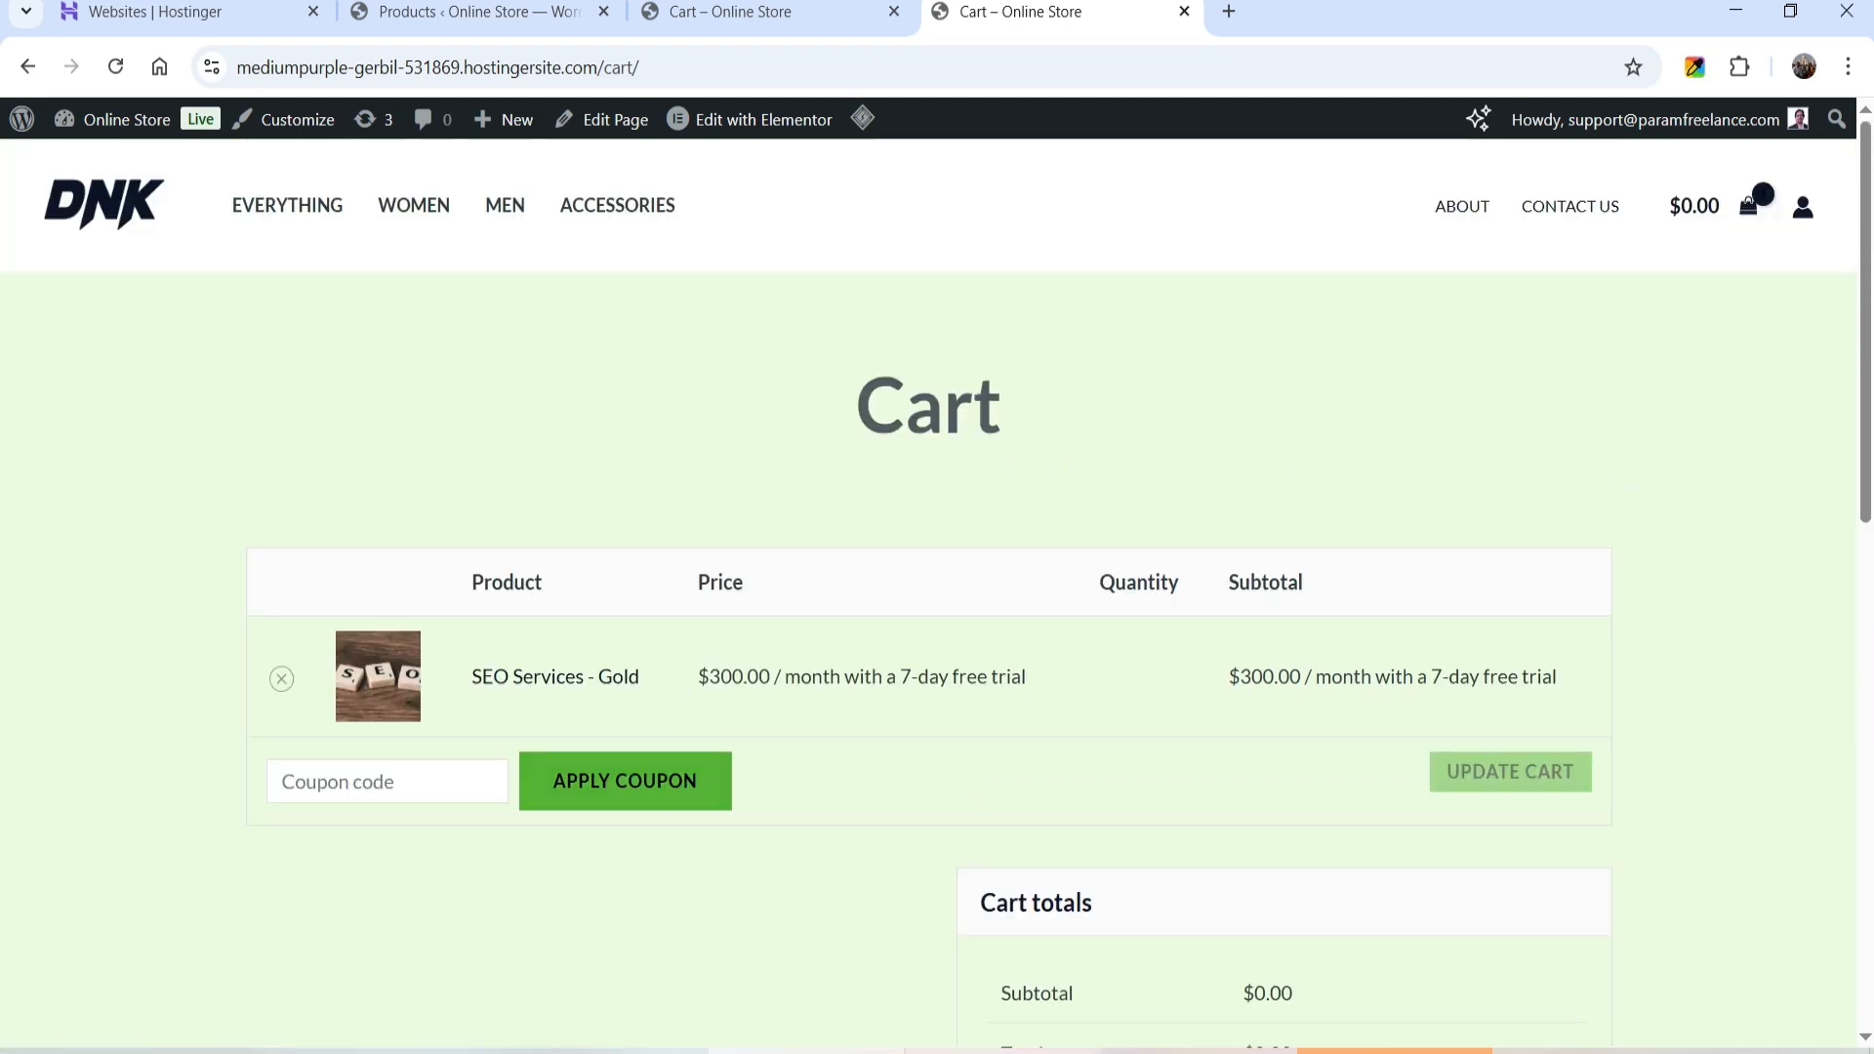
# Switch to Firefox and view the WooCommerce Subscriptions product page and the YITH and SUMO subscription plugin videos
pyautogui.hotkey('alt', 'Tab')
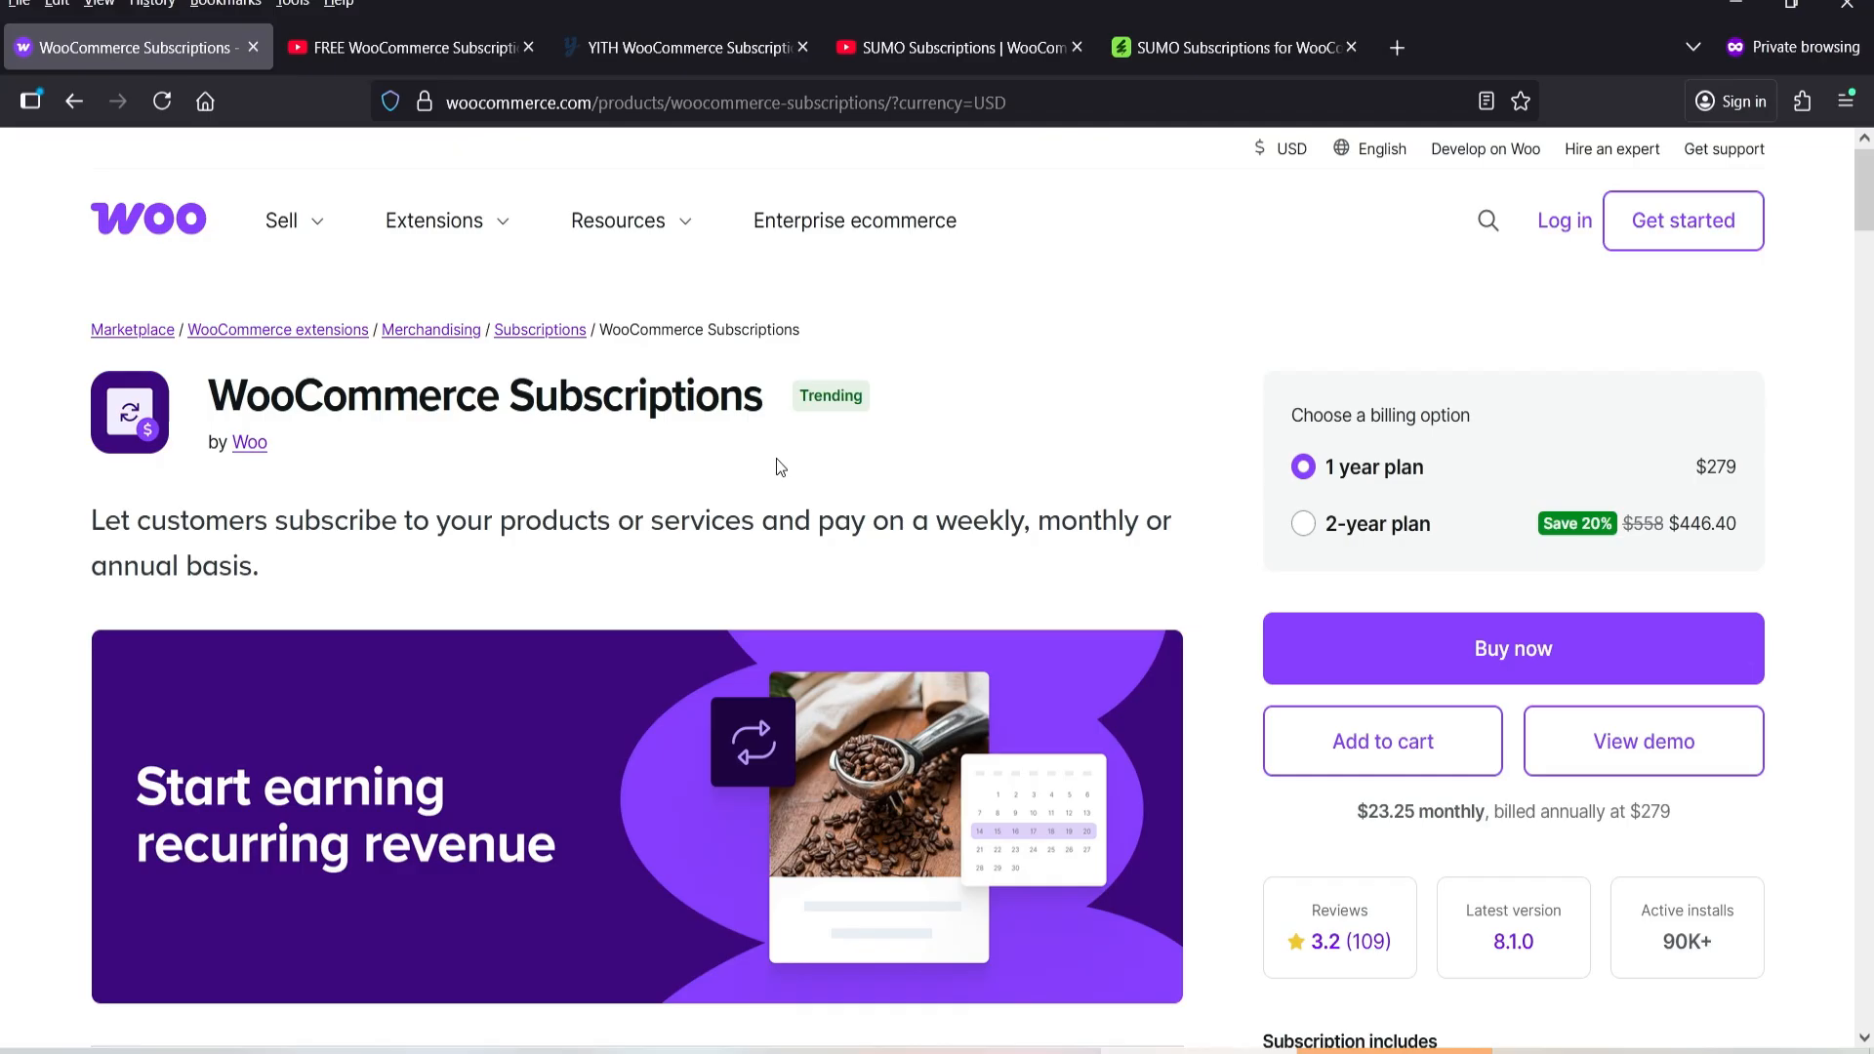
pyautogui.click(664, 54)
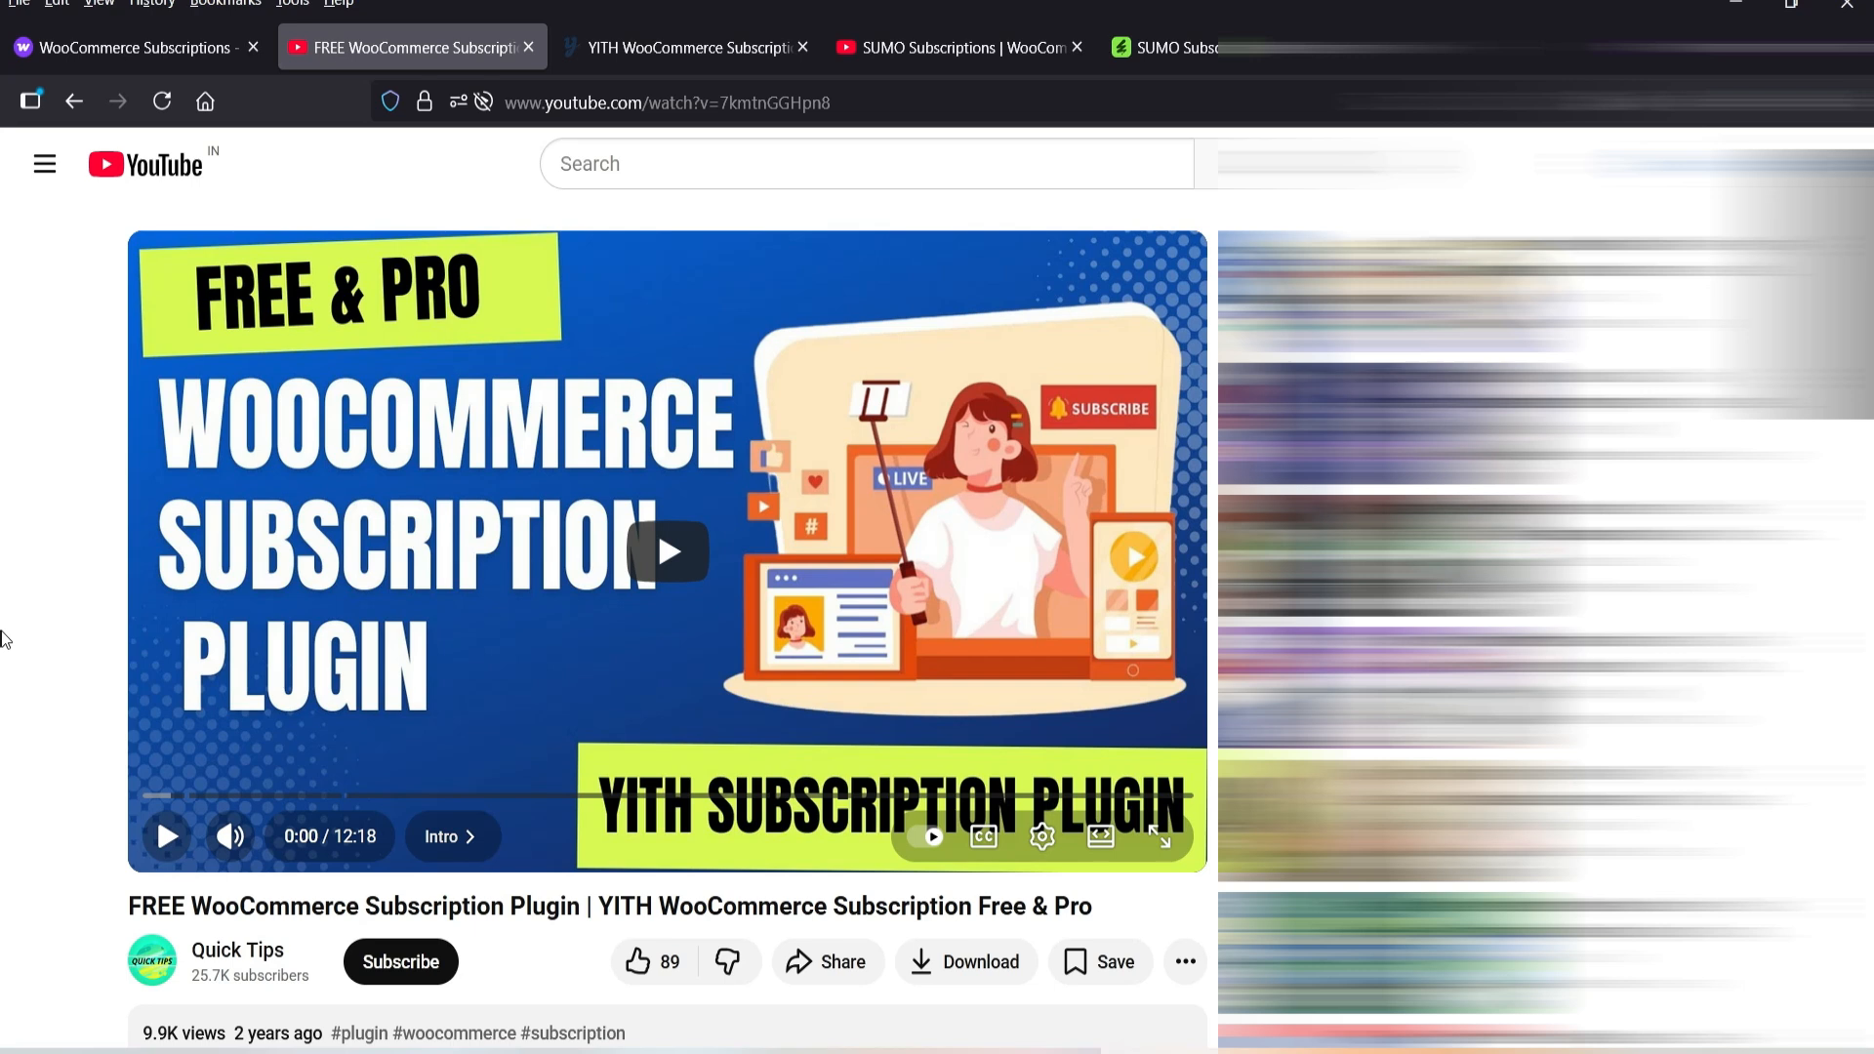
pyautogui.click(1204, 39)
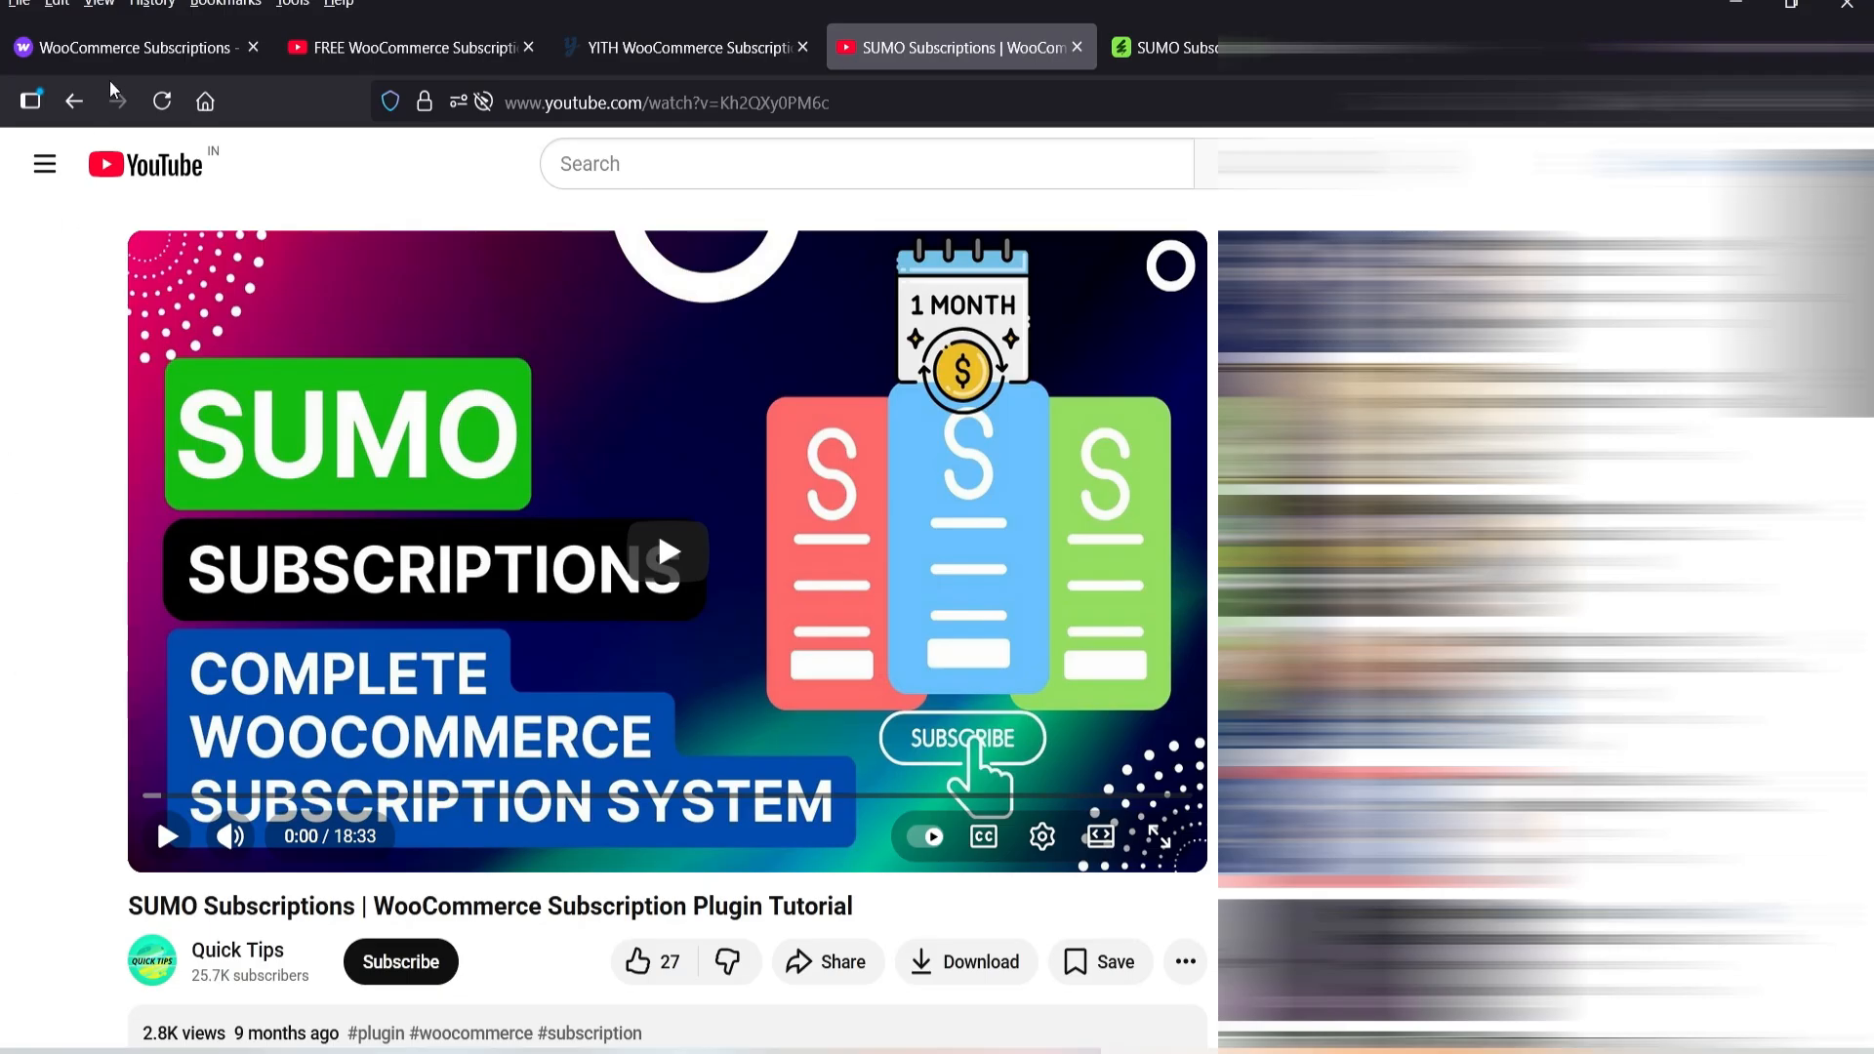
pyautogui.click(122, 47)
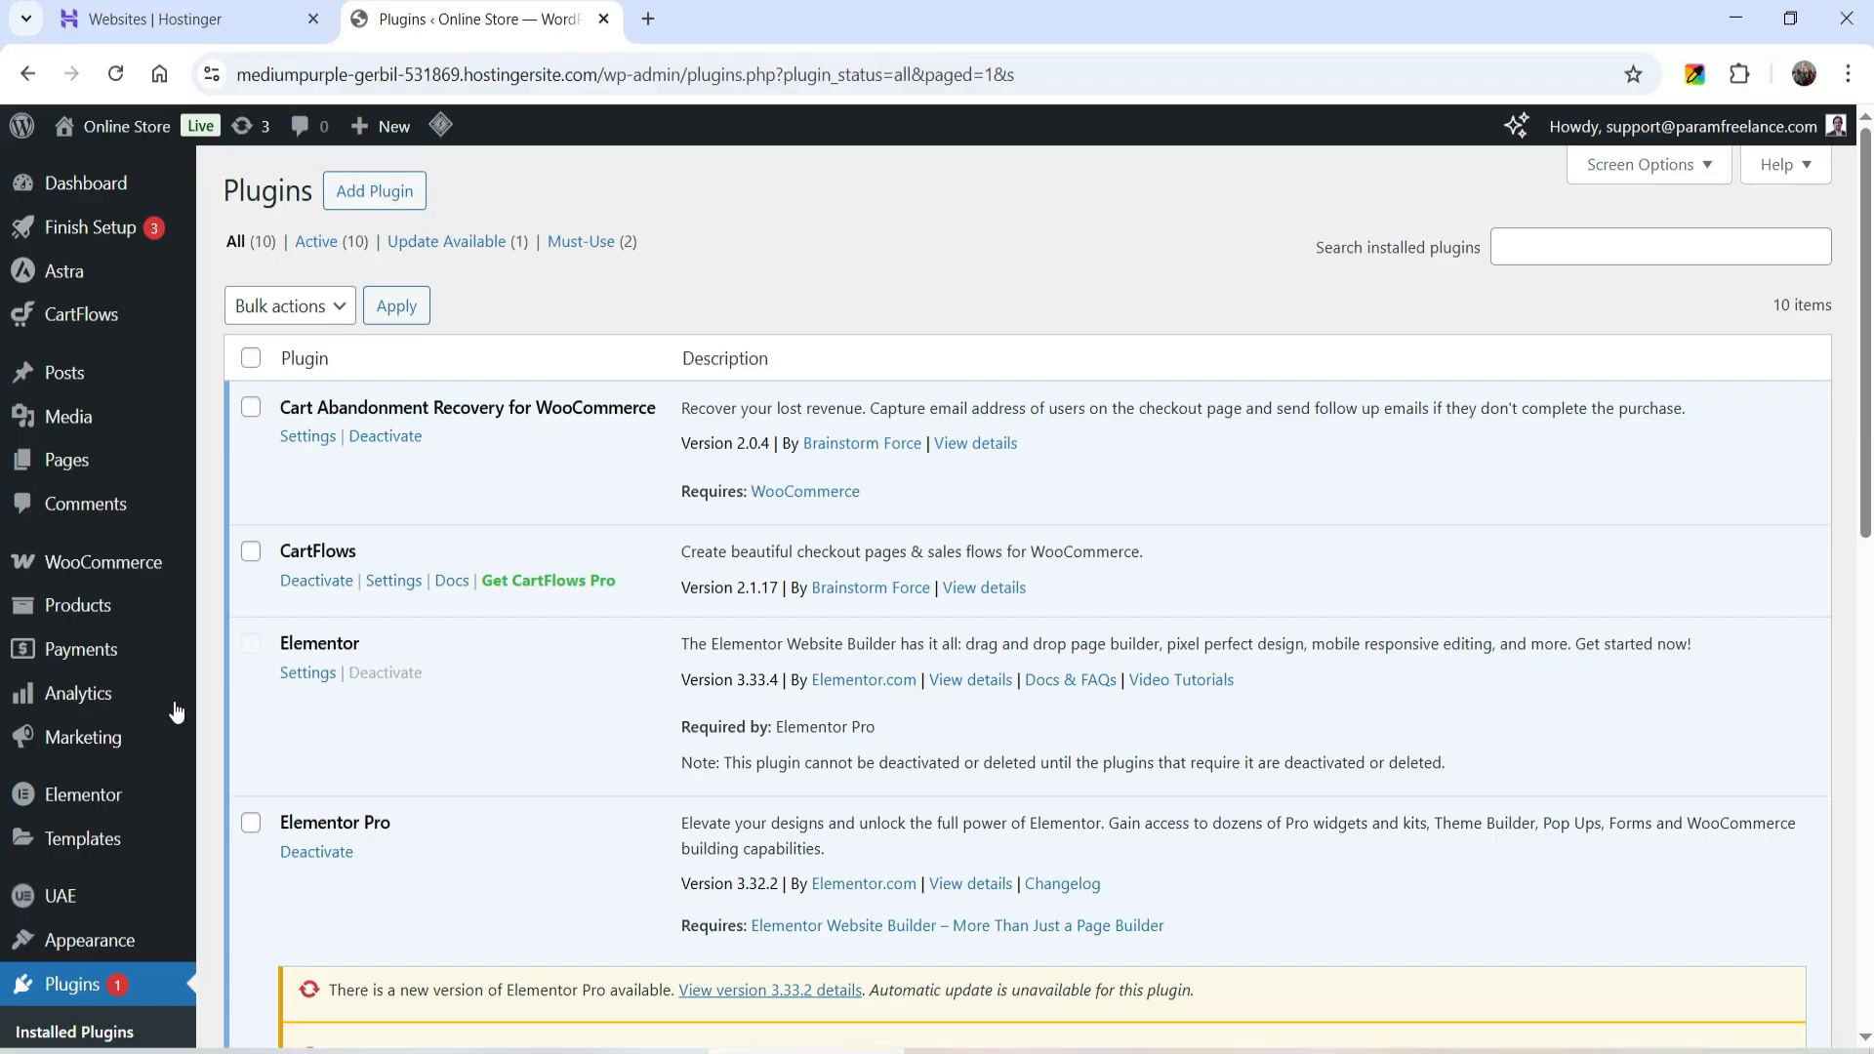
# Upload the plugin file woocommerce-subscriptions-8.1.0.zip to the WordPress site, install it and activate it
pyautogui.scroll(-5, 176, 712)
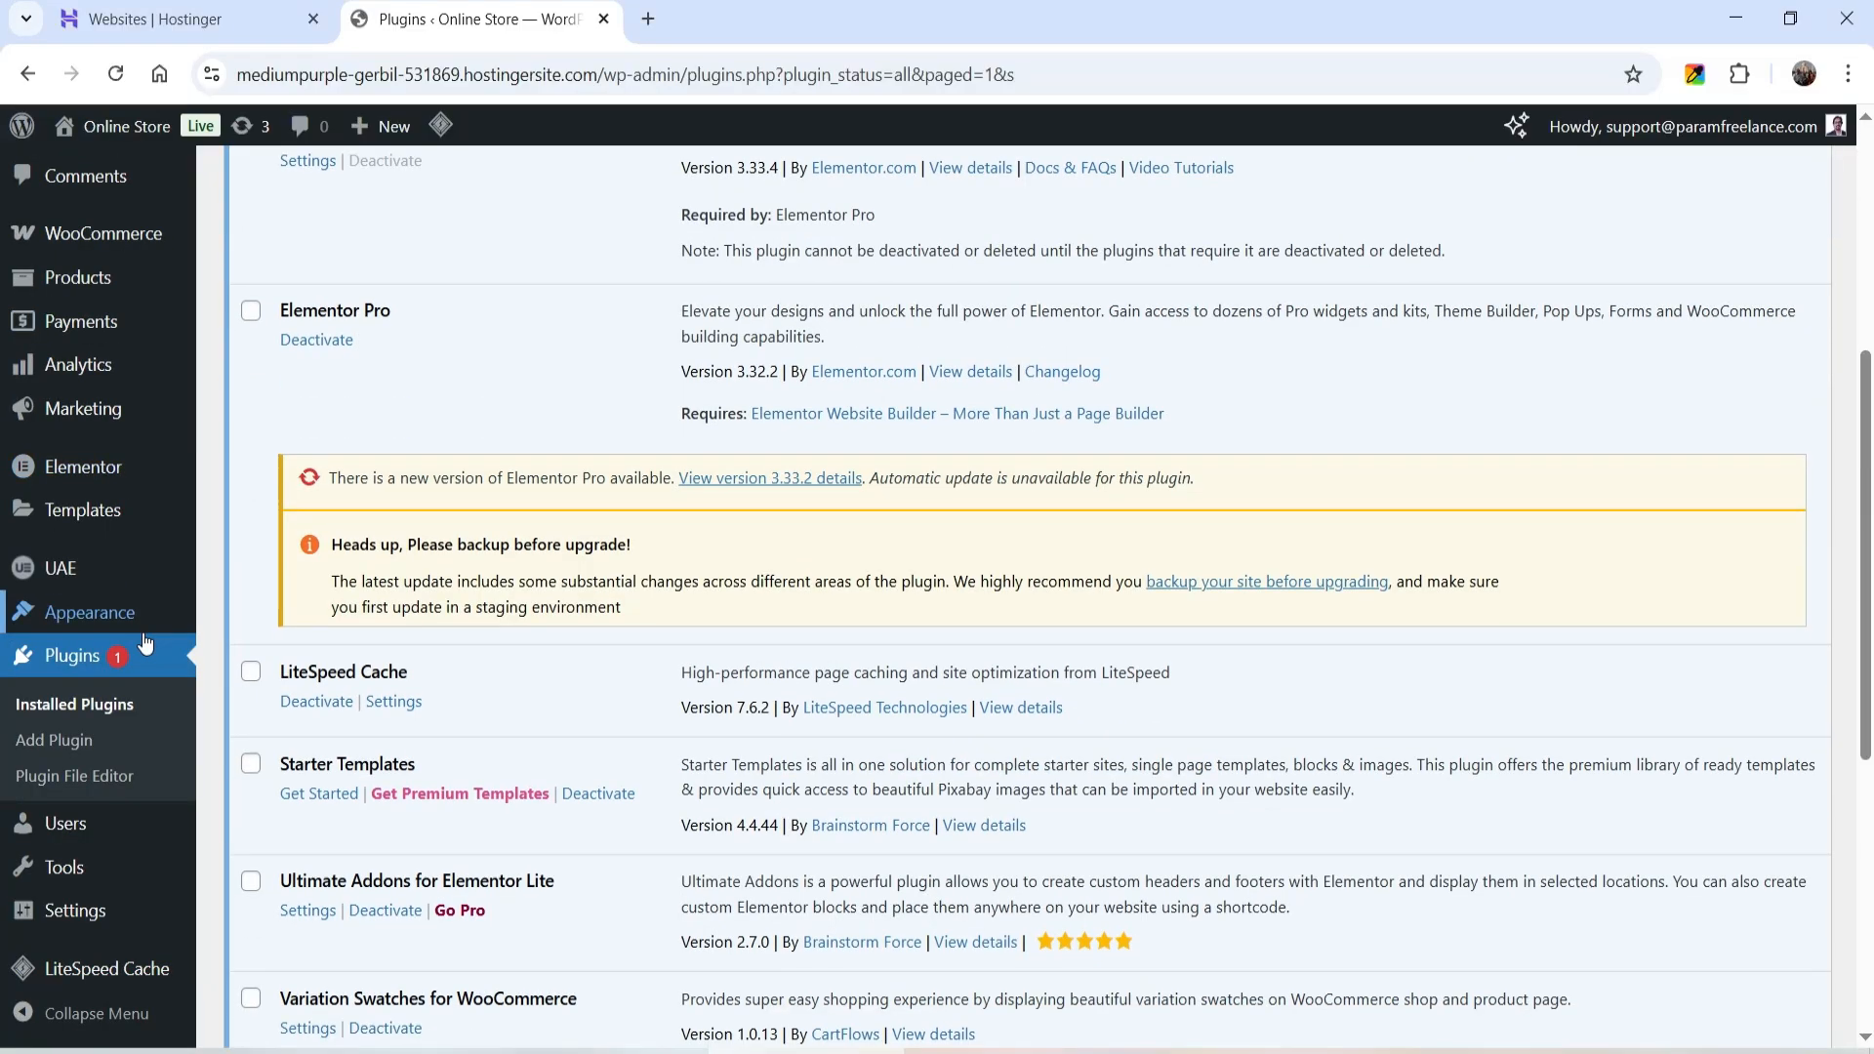
pyautogui.click(66, 743)
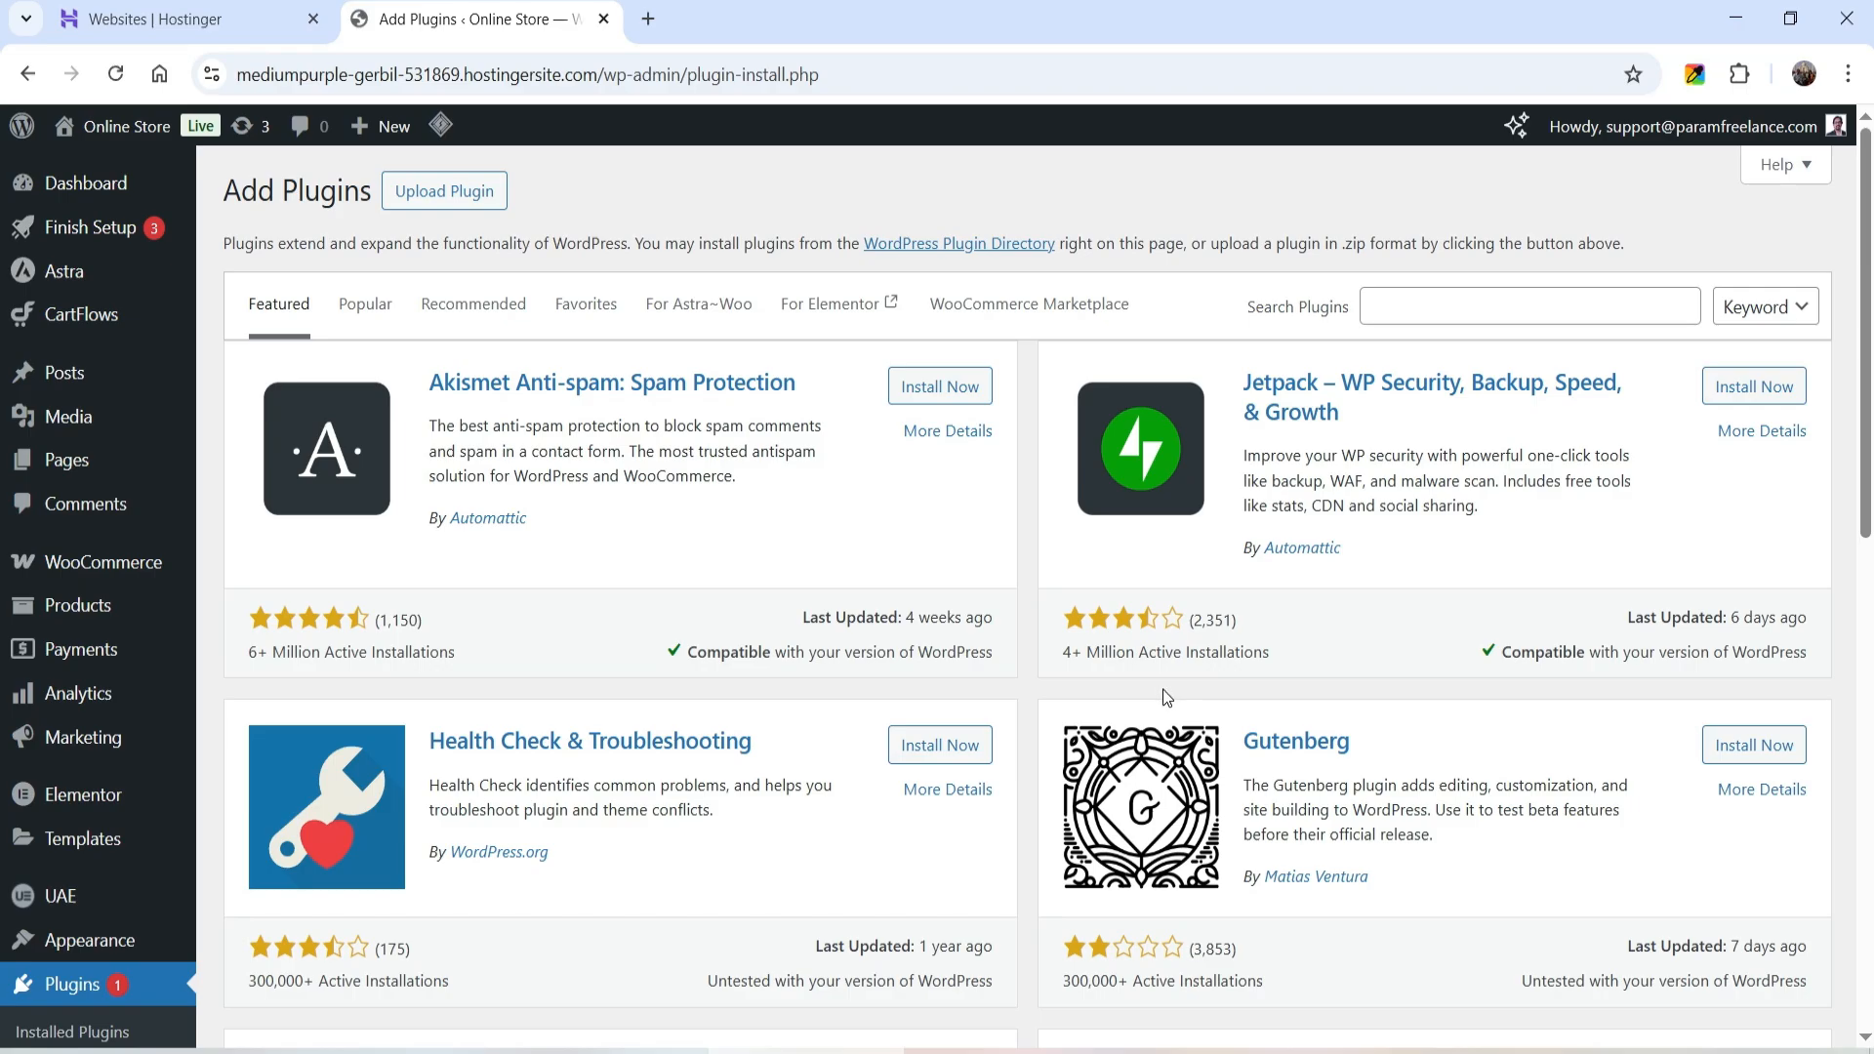
pyautogui.click(484, 215)
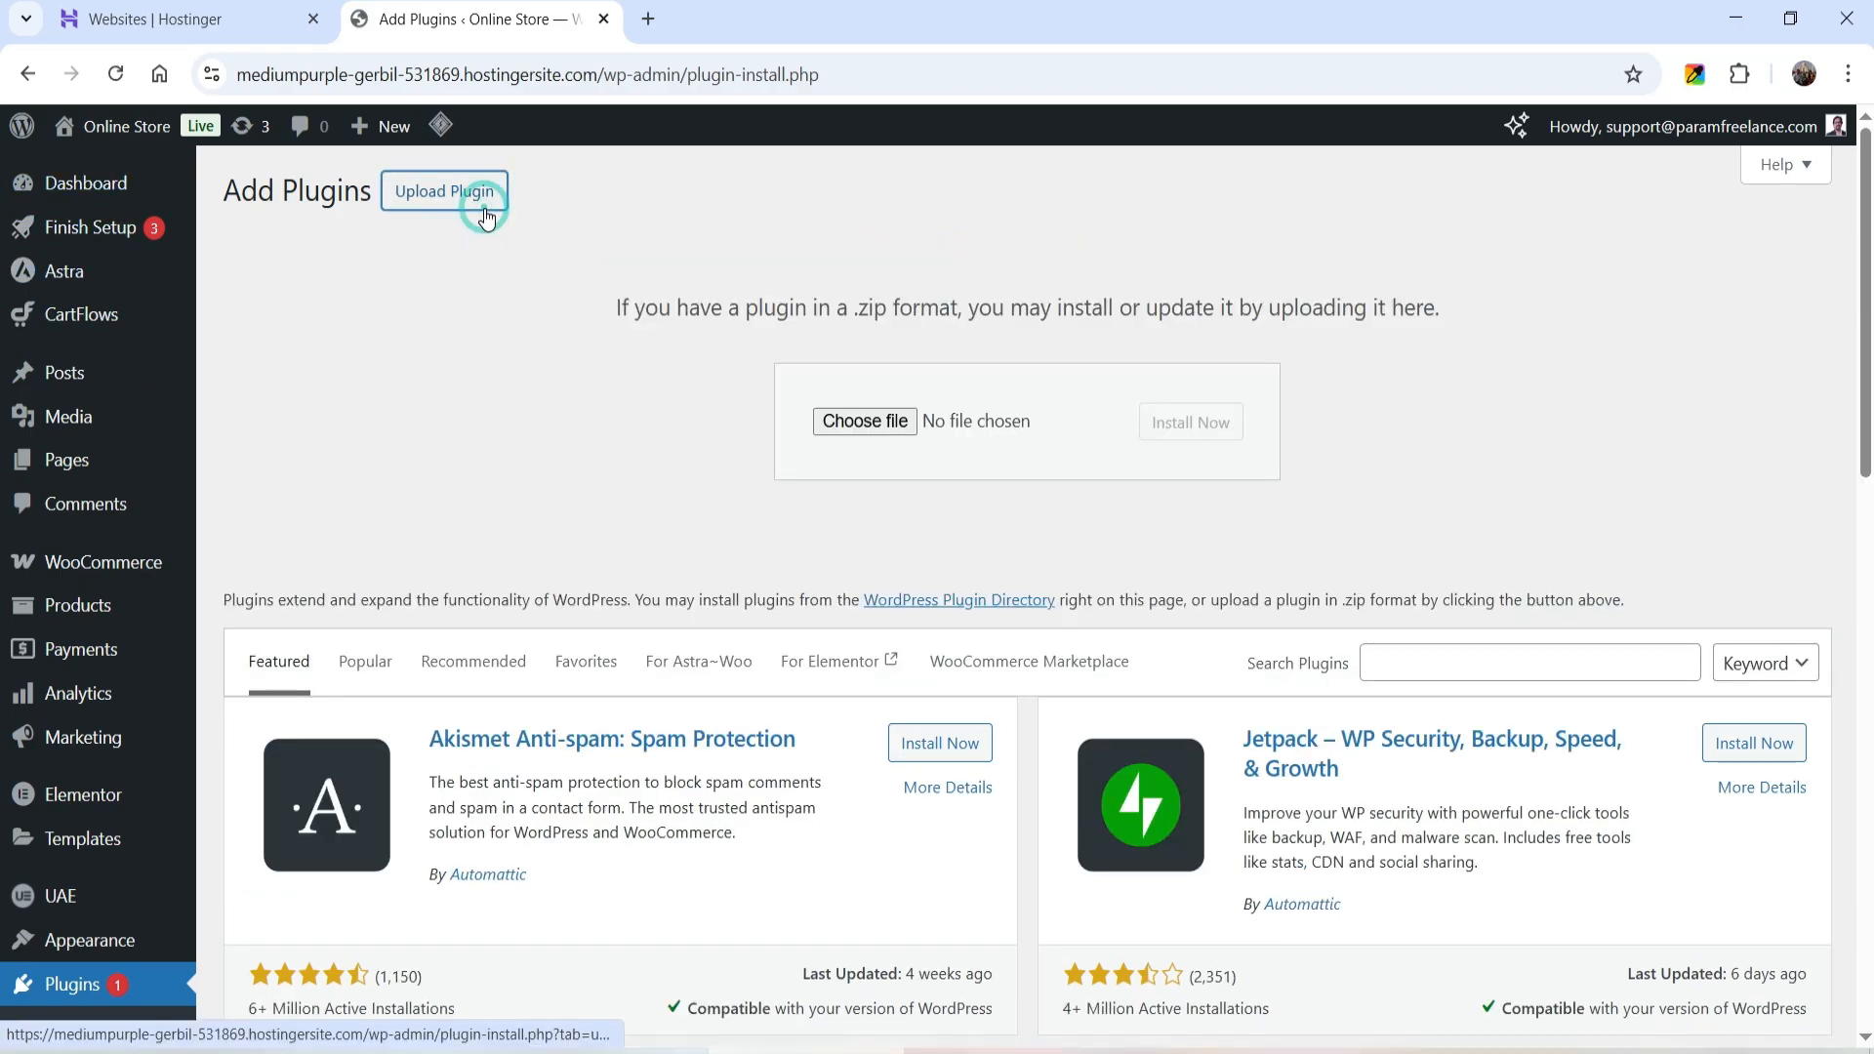
pyautogui.click(864, 421)
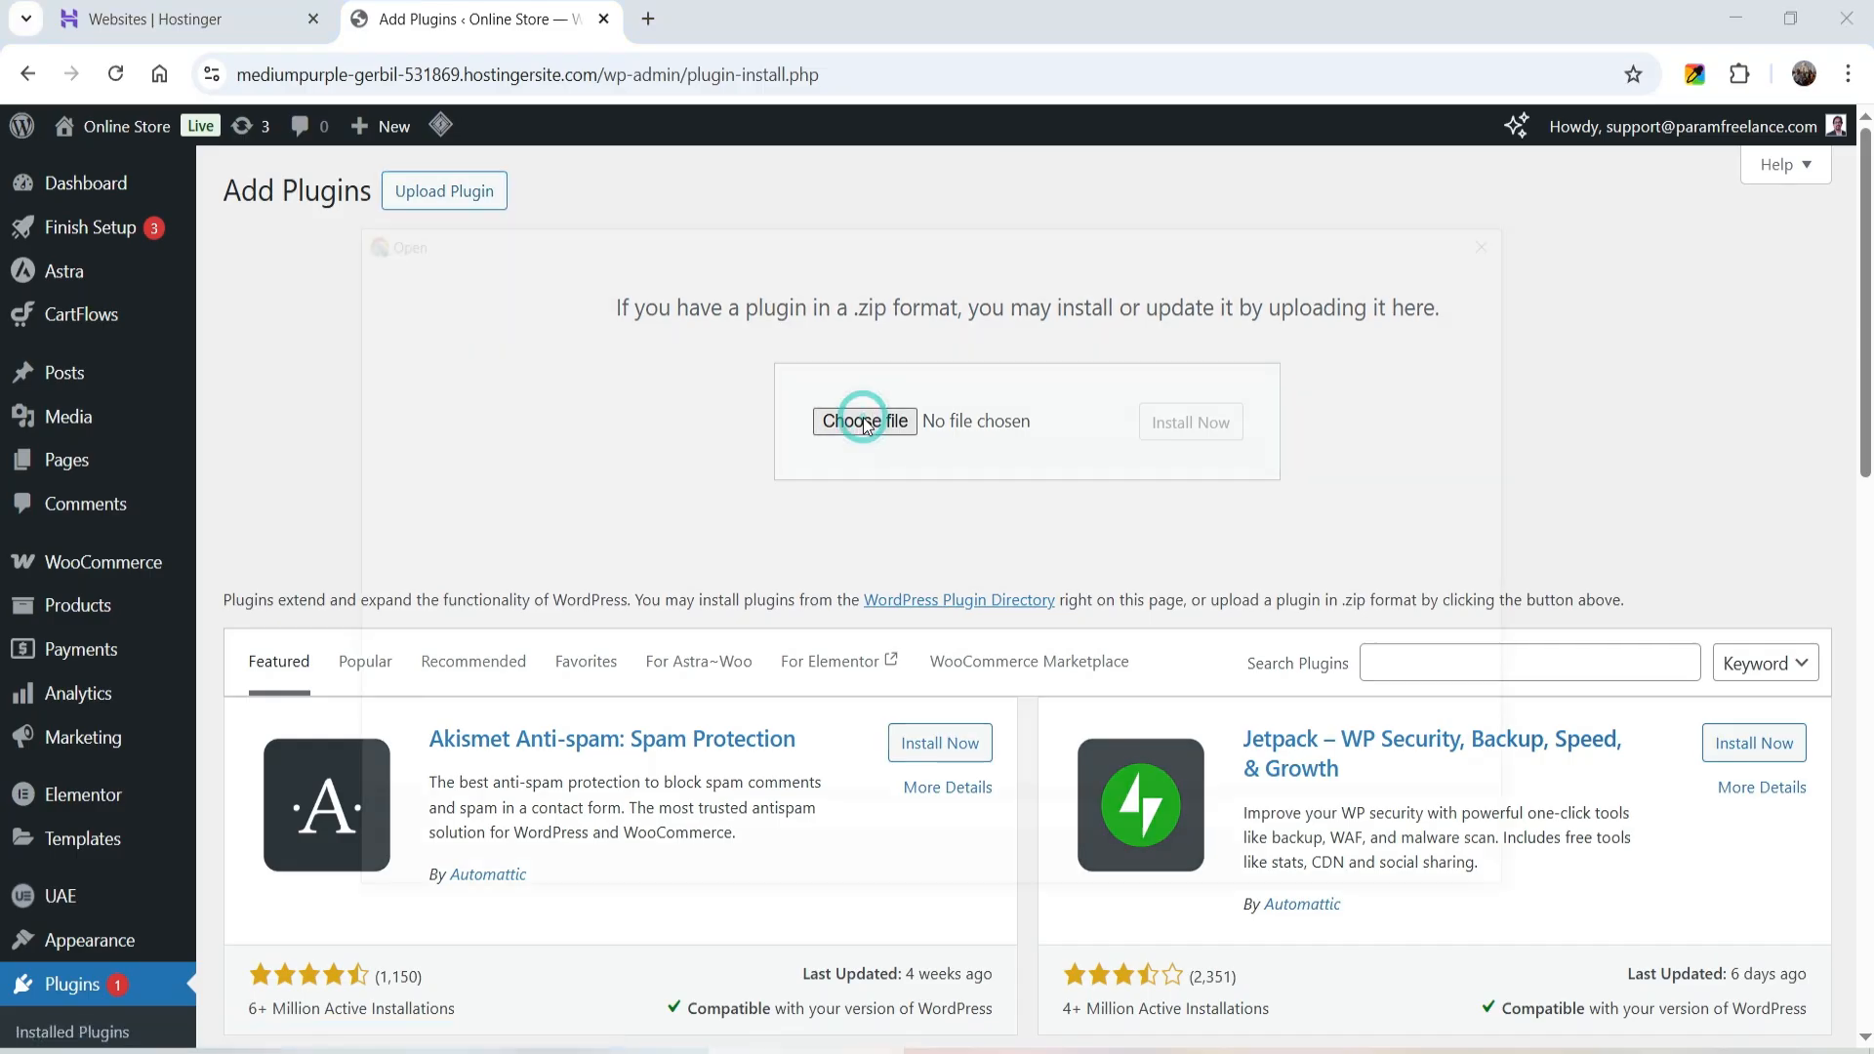
pyautogui.doubleClick(734, 453)
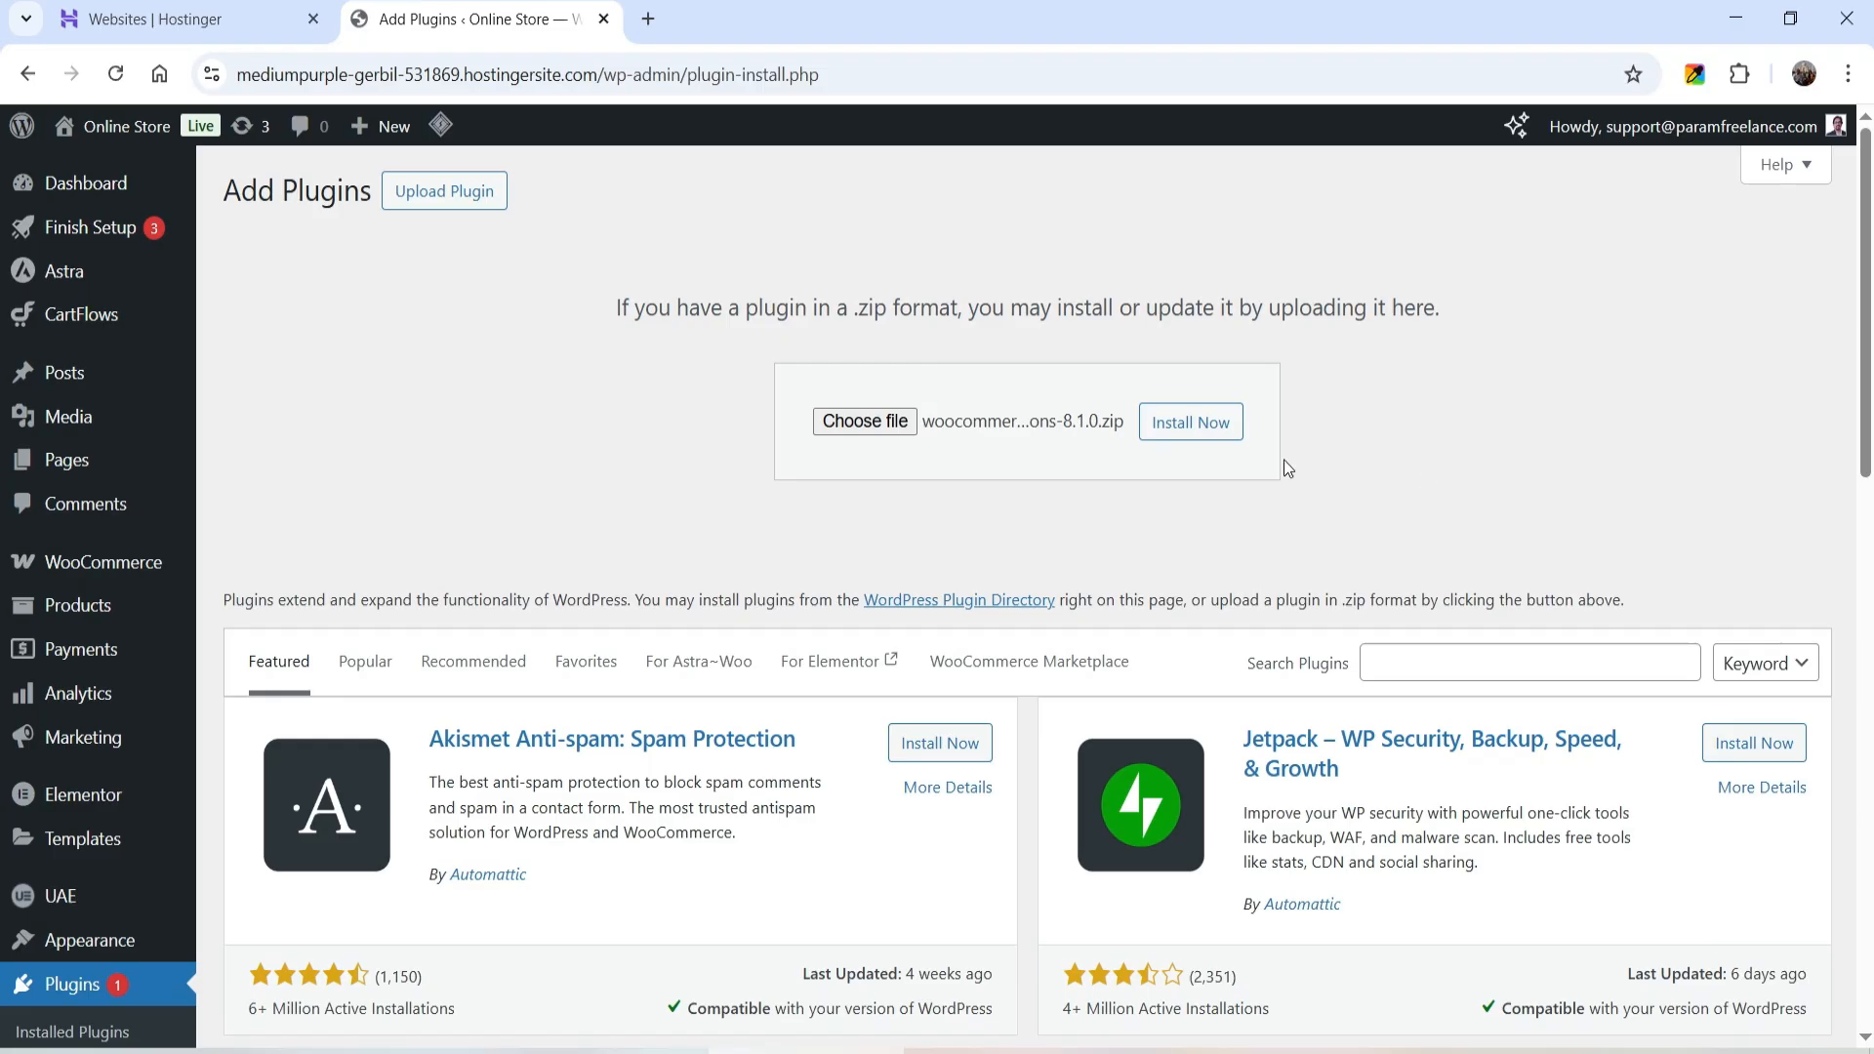
pyautogui.click(1193, 422)
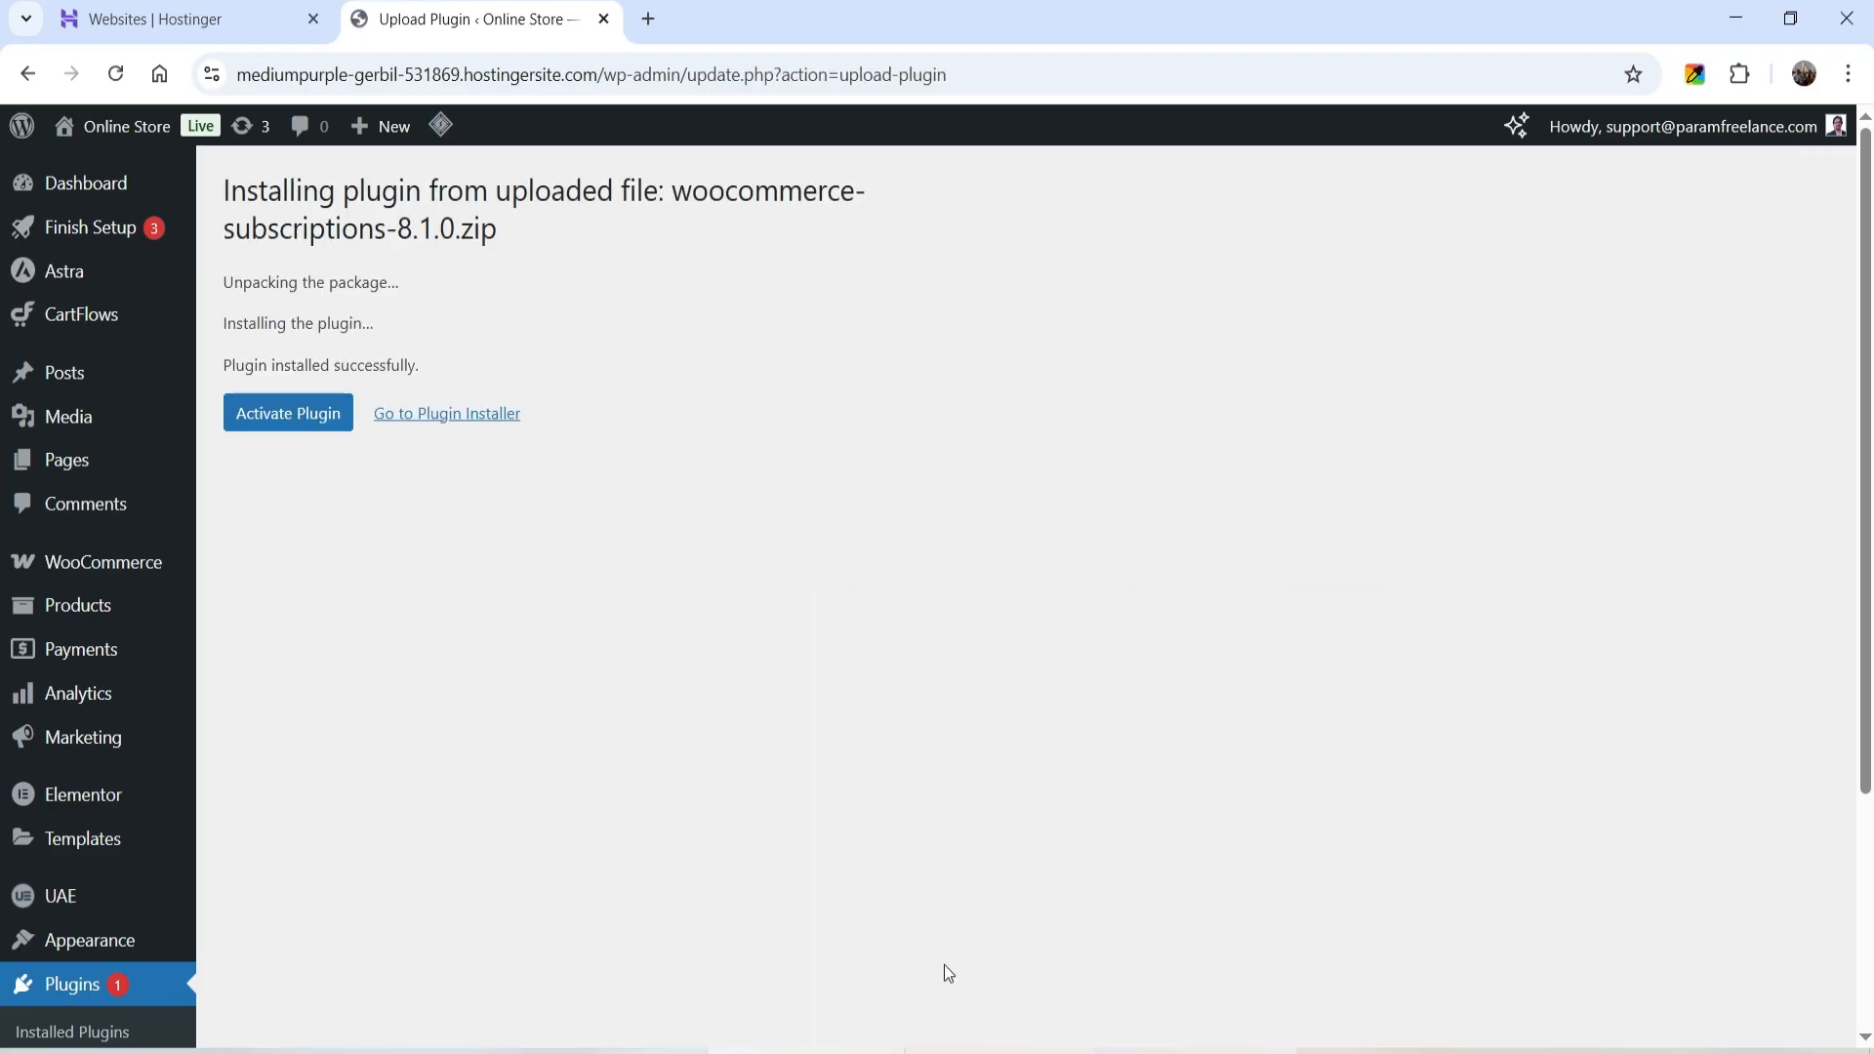
pyautogui.click(314, 423)
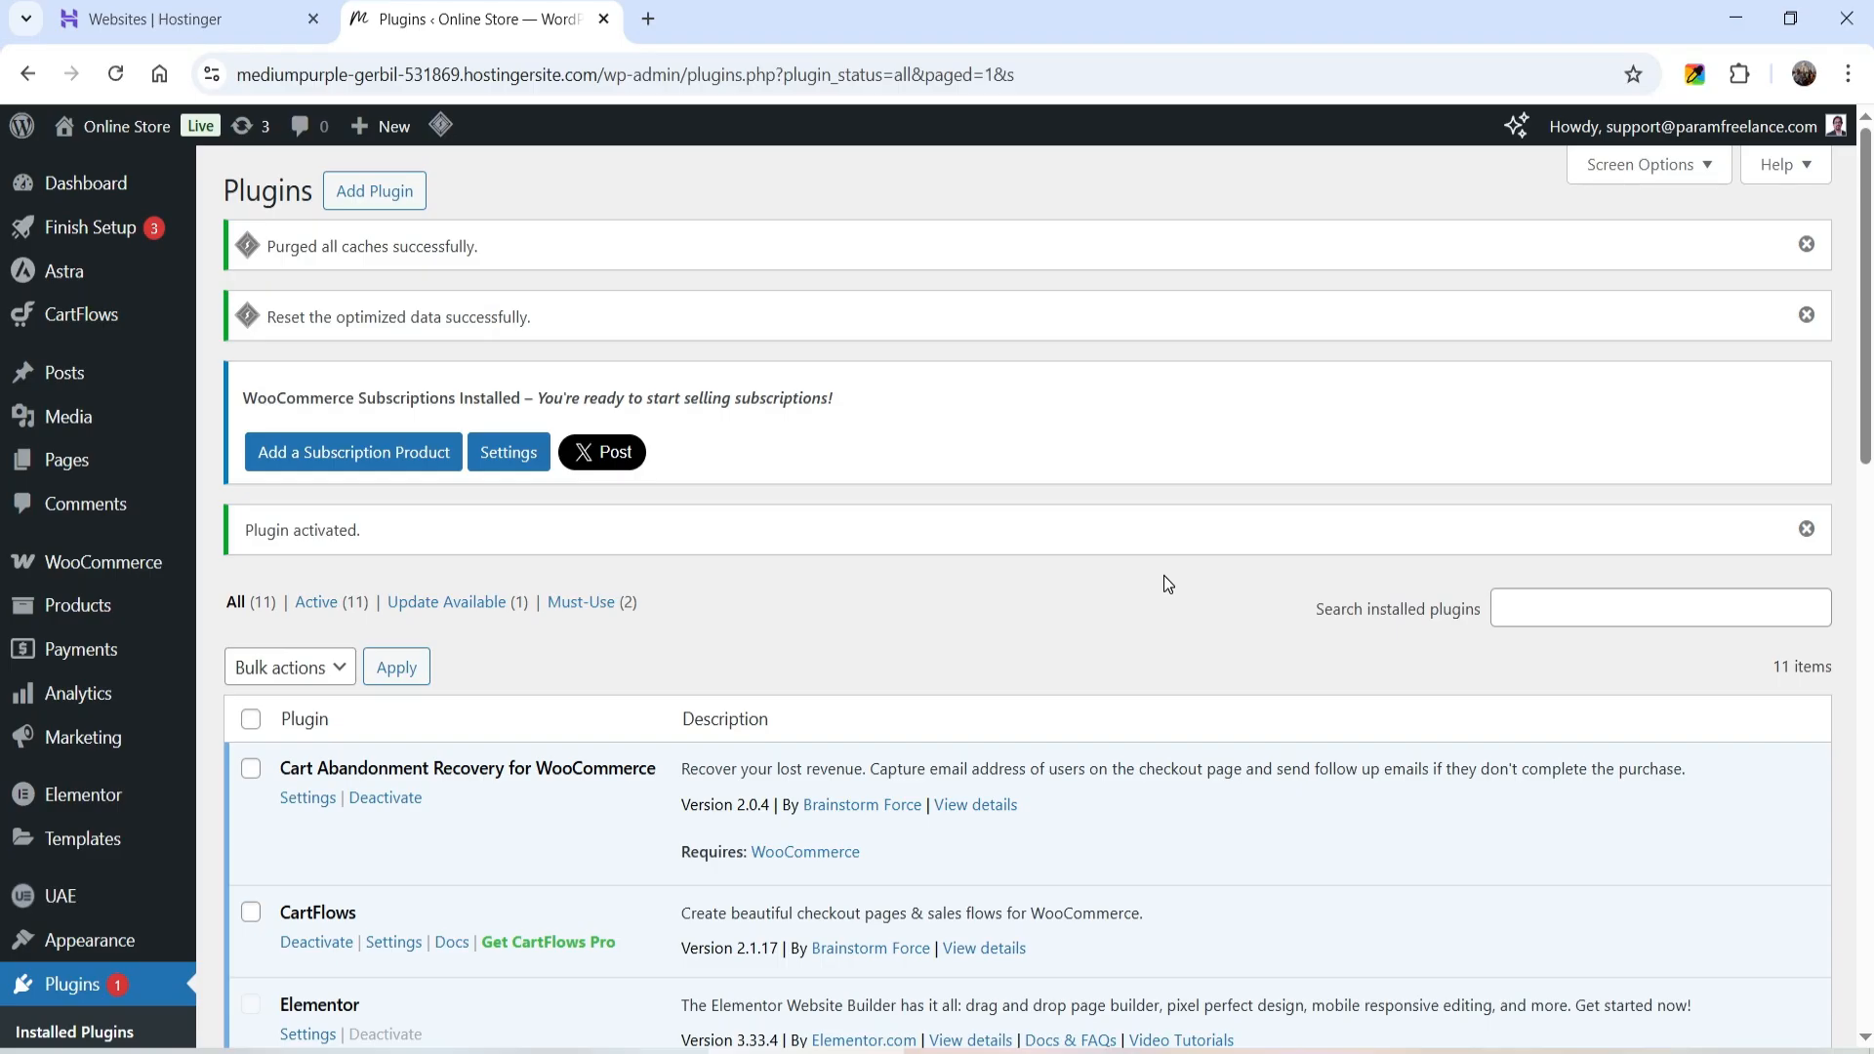
# Open the Subscriptions section of the WooCommerce settings
pyautogui.moveTo(116, 568)
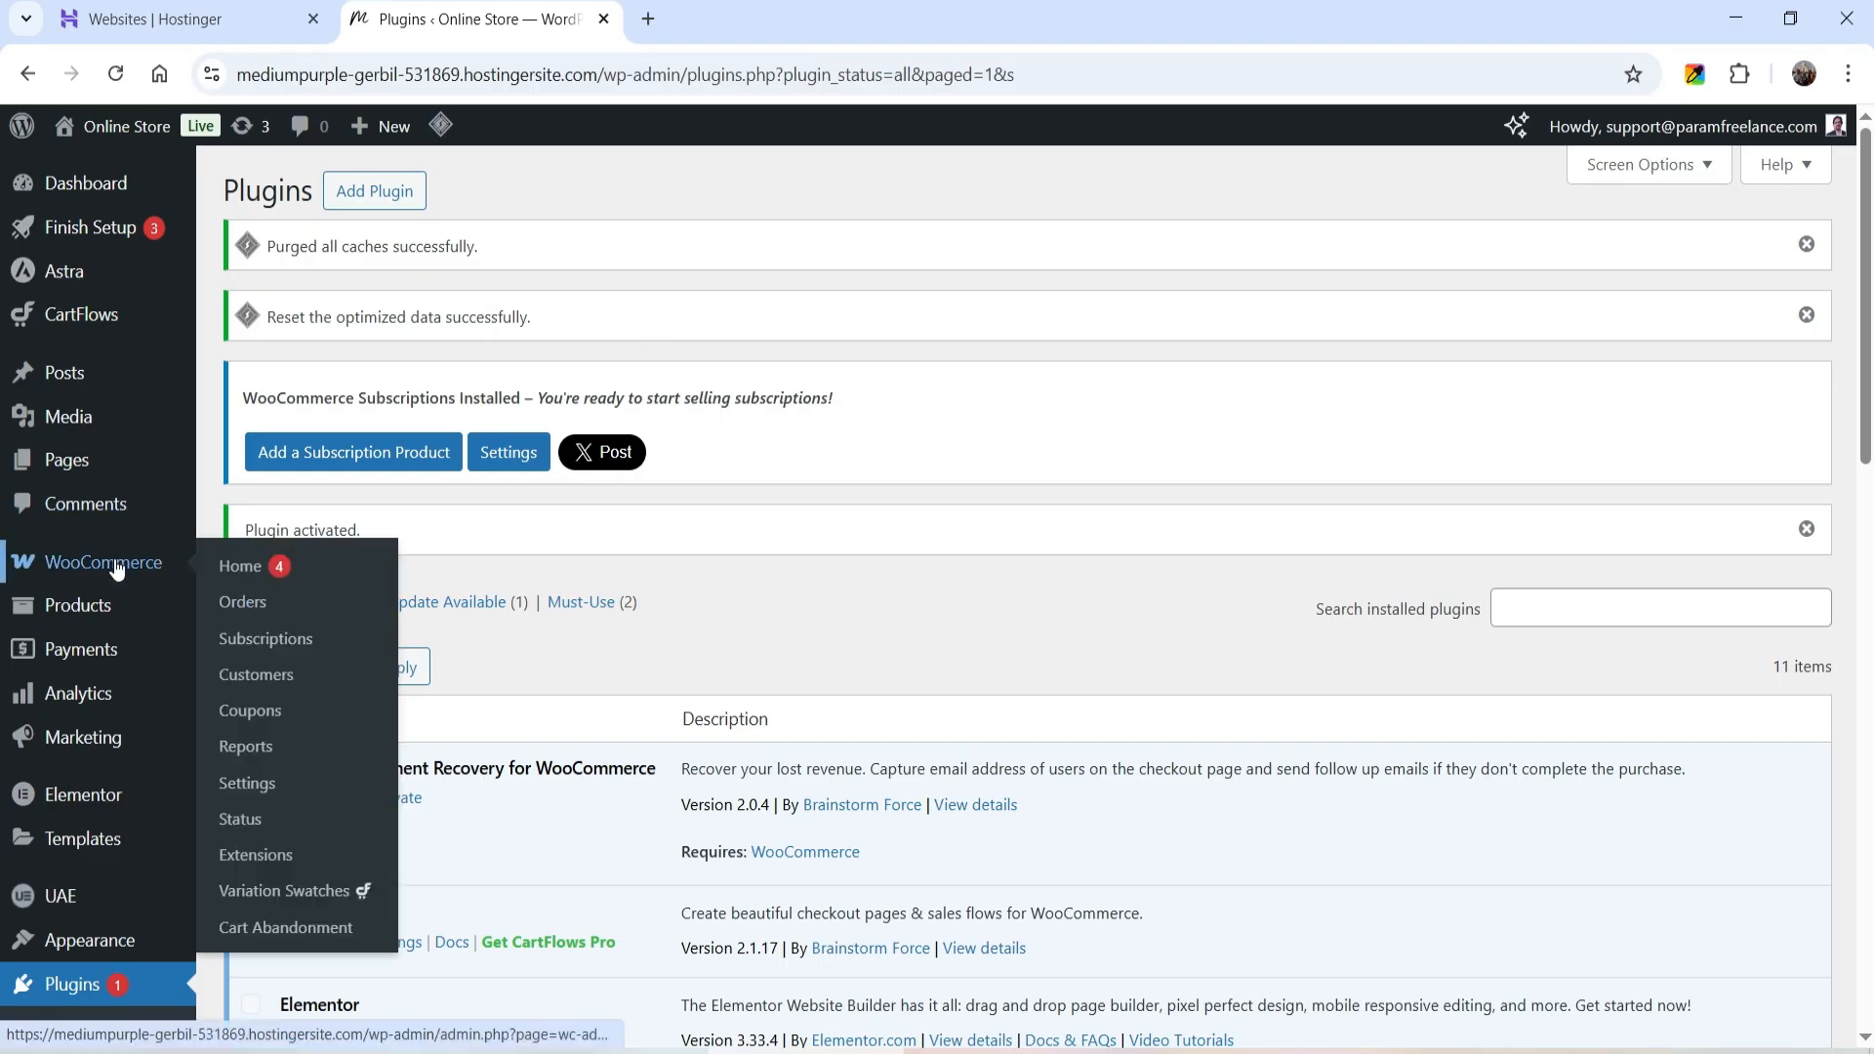
pyautogui.click(261, 782)
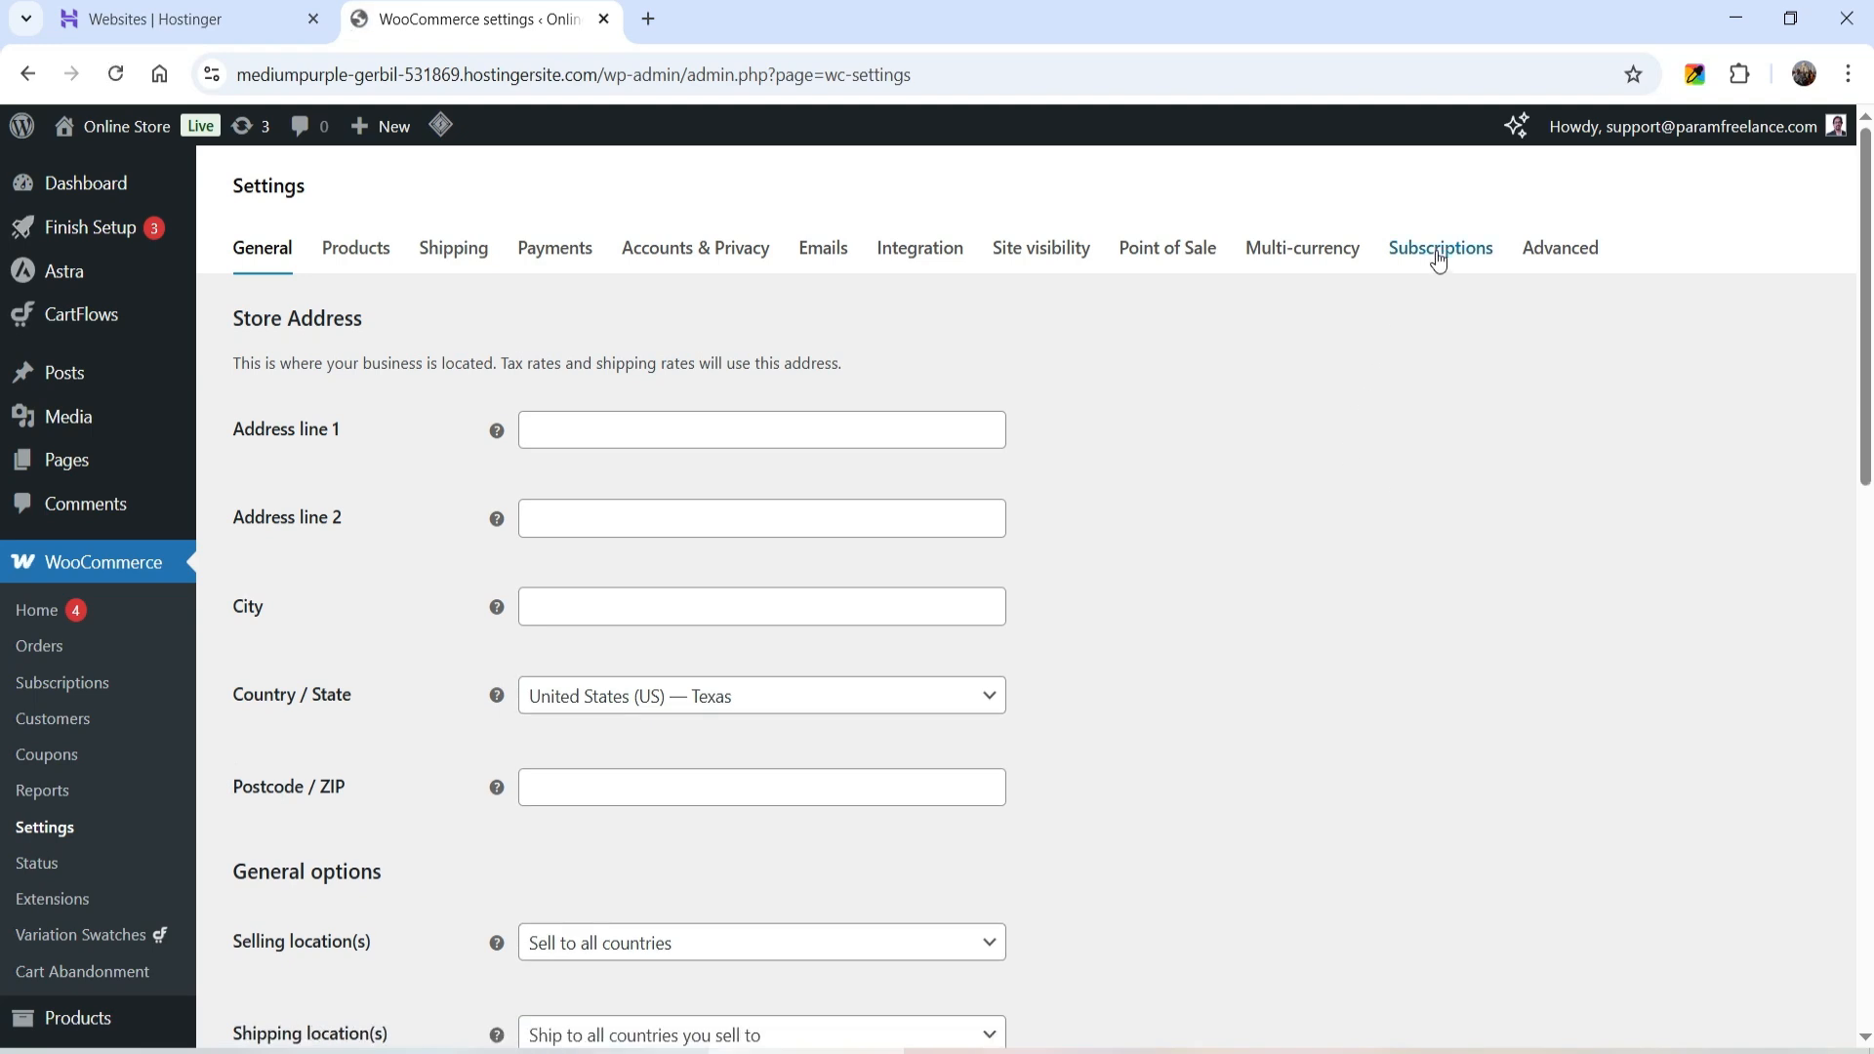
pyautogui.click(1438, 252)
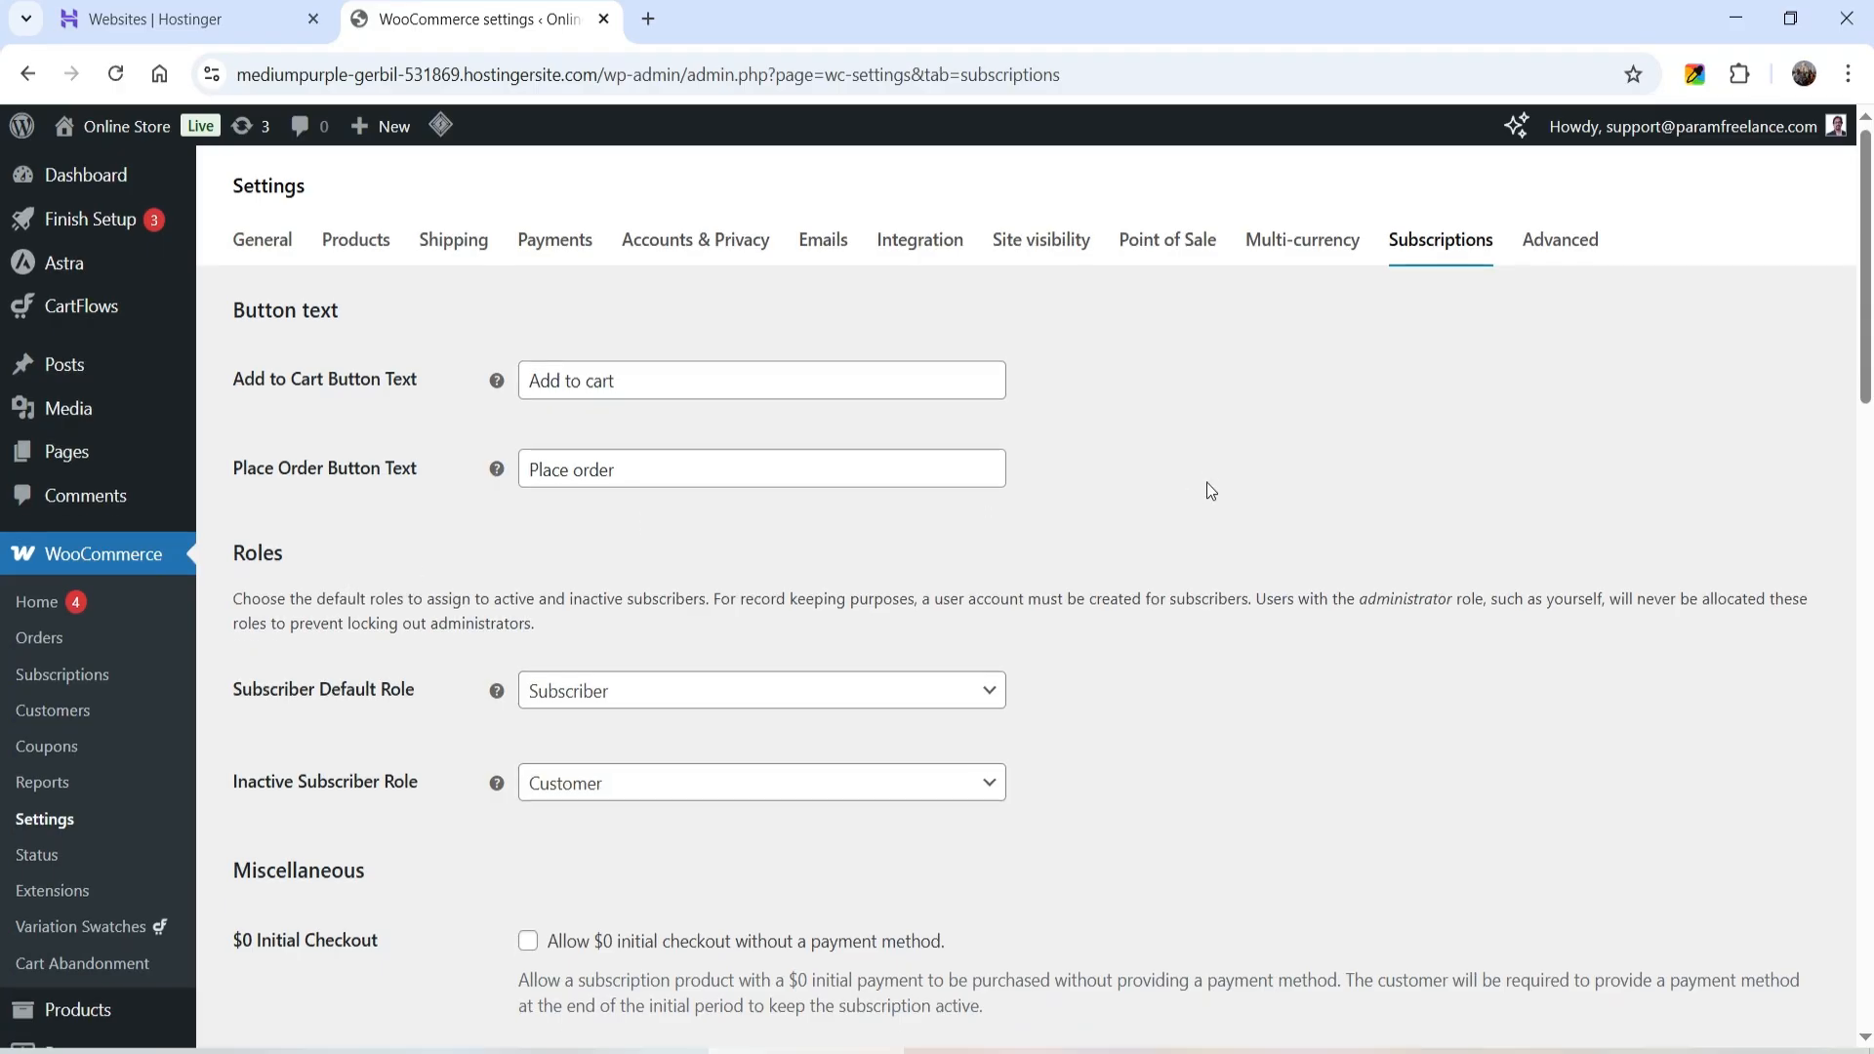
# Review the subscription settings for button text, roles, checkout, customer suspensions, failed payments, reminders, renewals, gifting, synchronization and switching
pyautogui.scroll(-3, 591, 385)
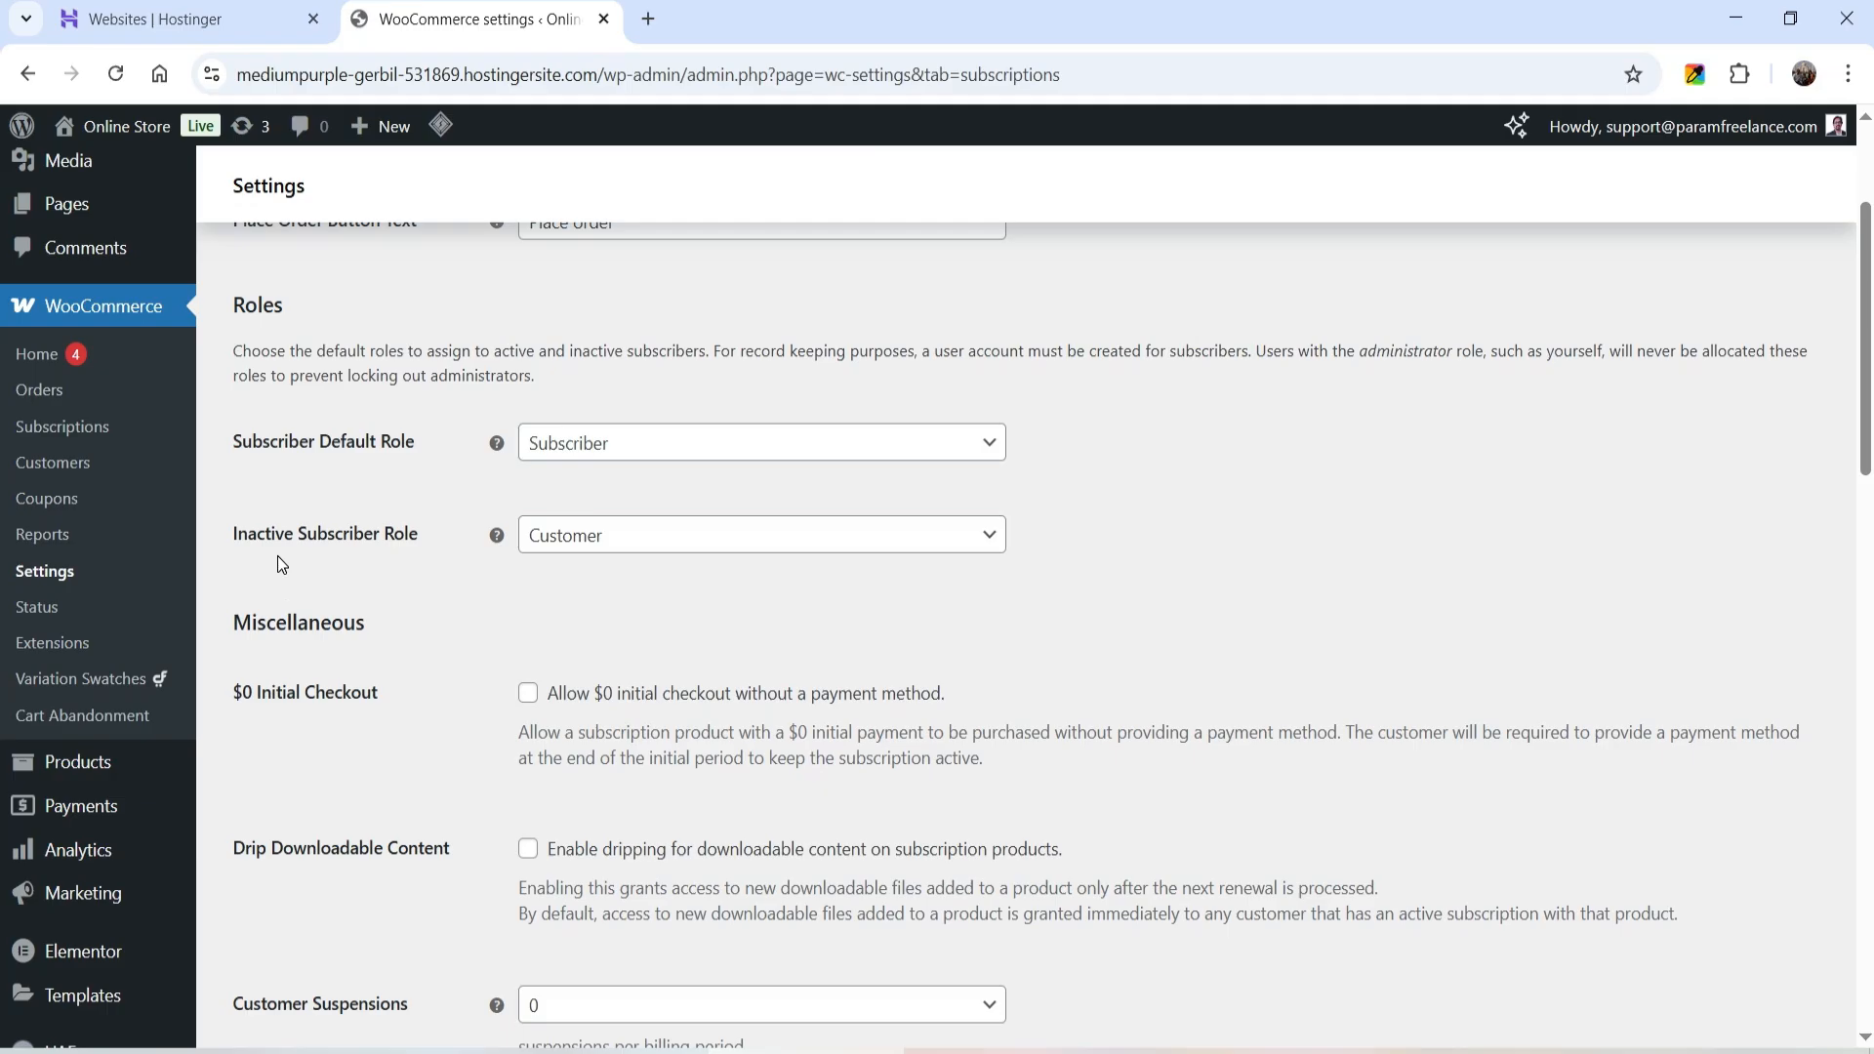
pyautogui.click(592, 539)
pyautogui.click(1317, 517)
pyautogui.scroll(-3, 1312, 509)
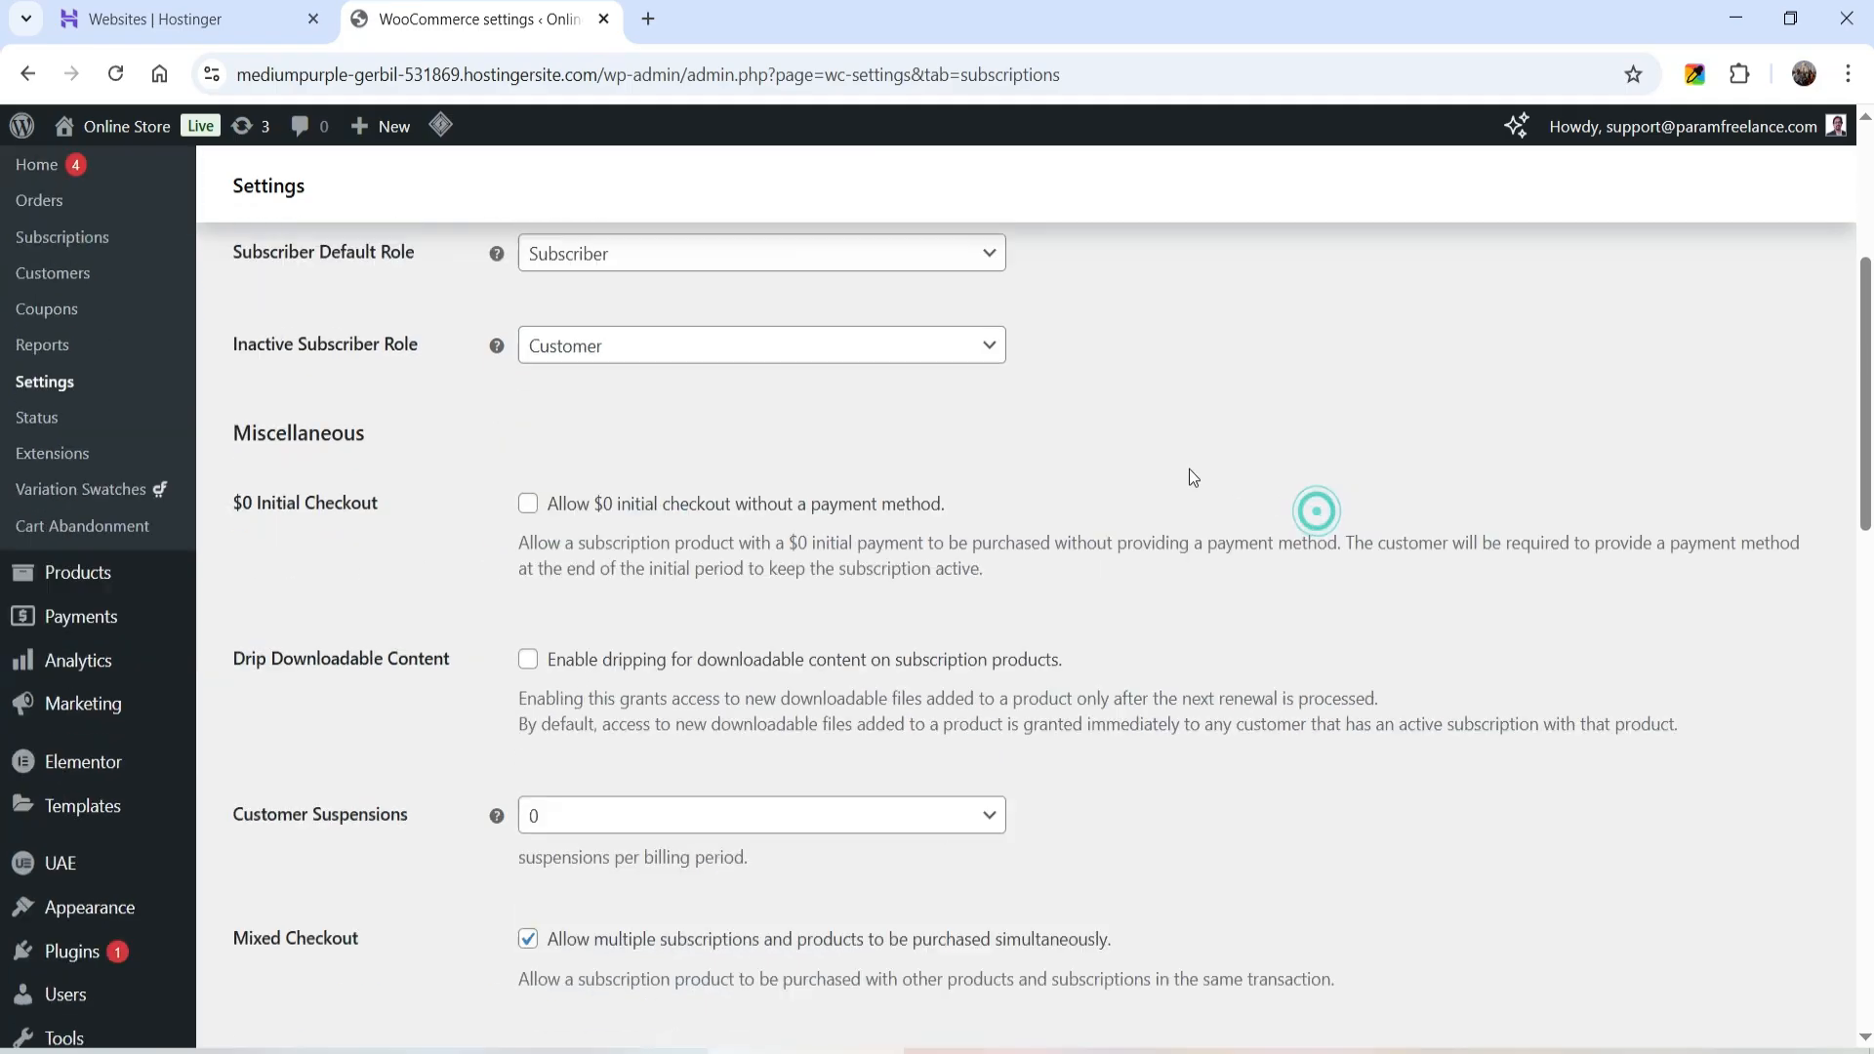
pyautogui.scroll(-3, 433, 475)
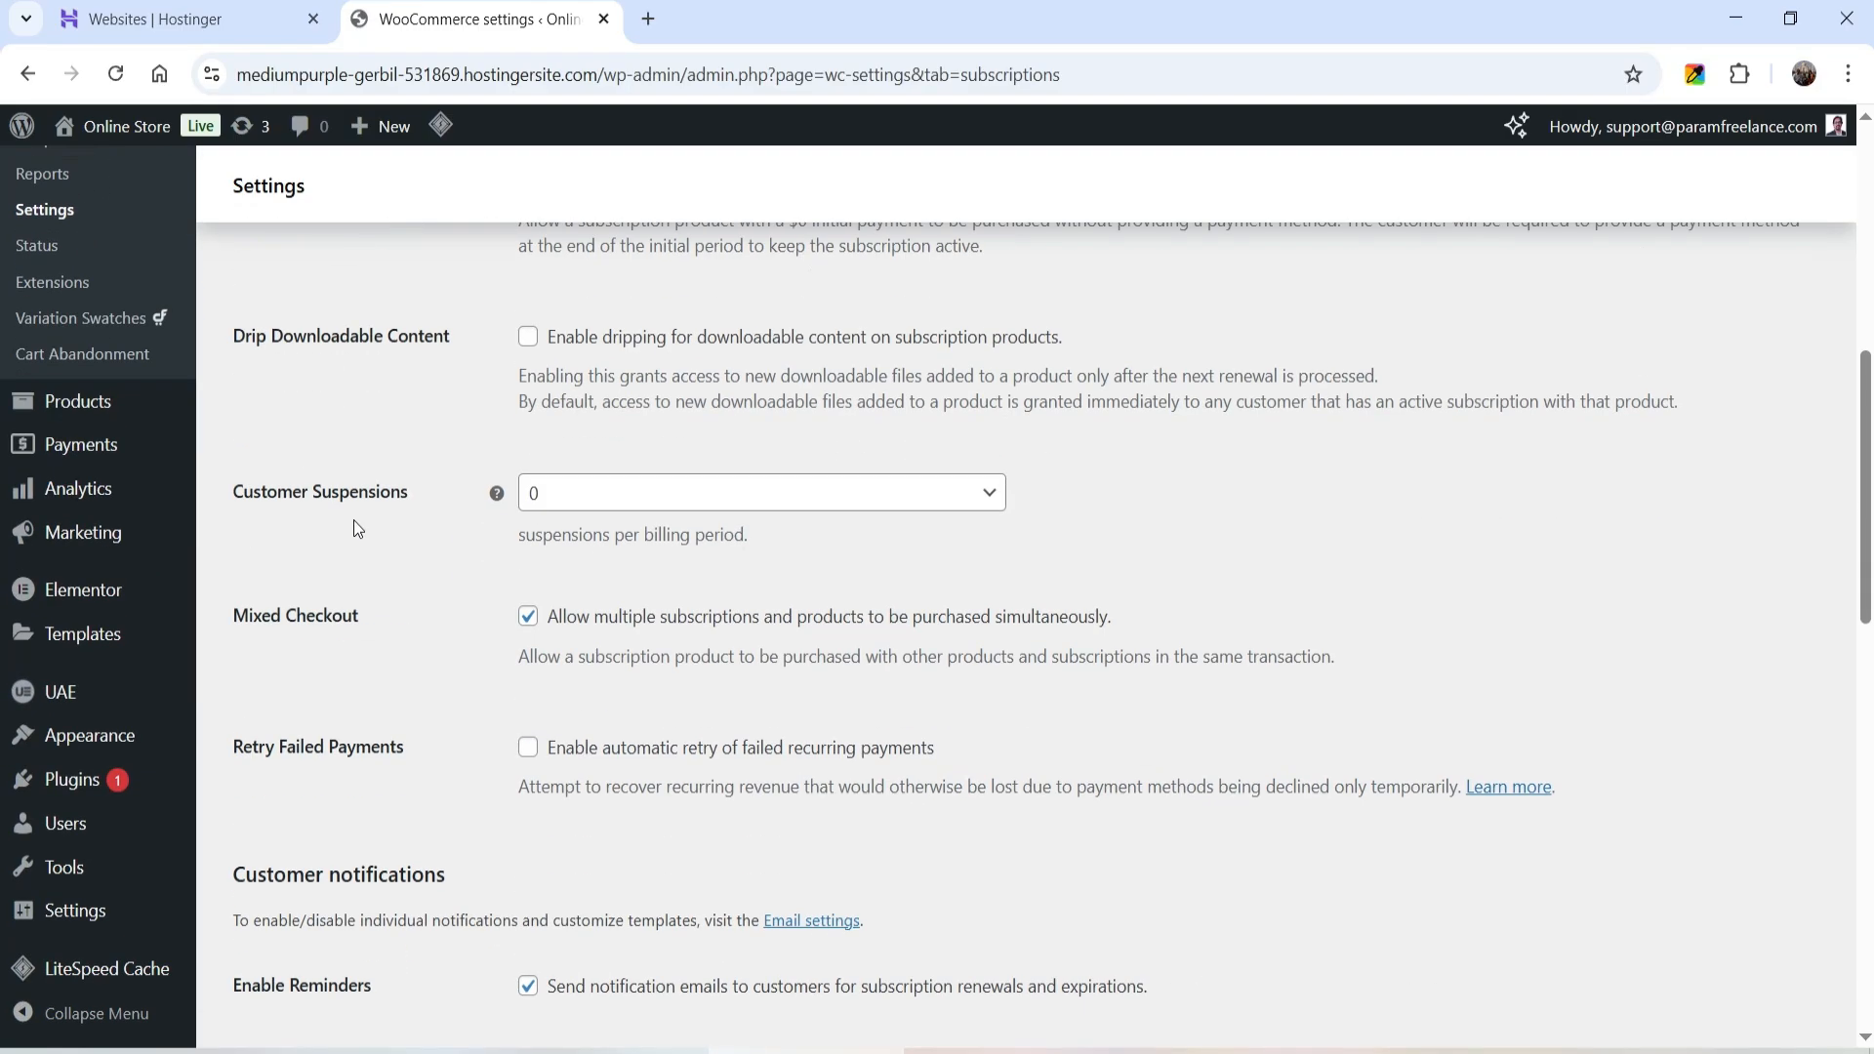
pyautogui.scroll(-6, 356, 517)
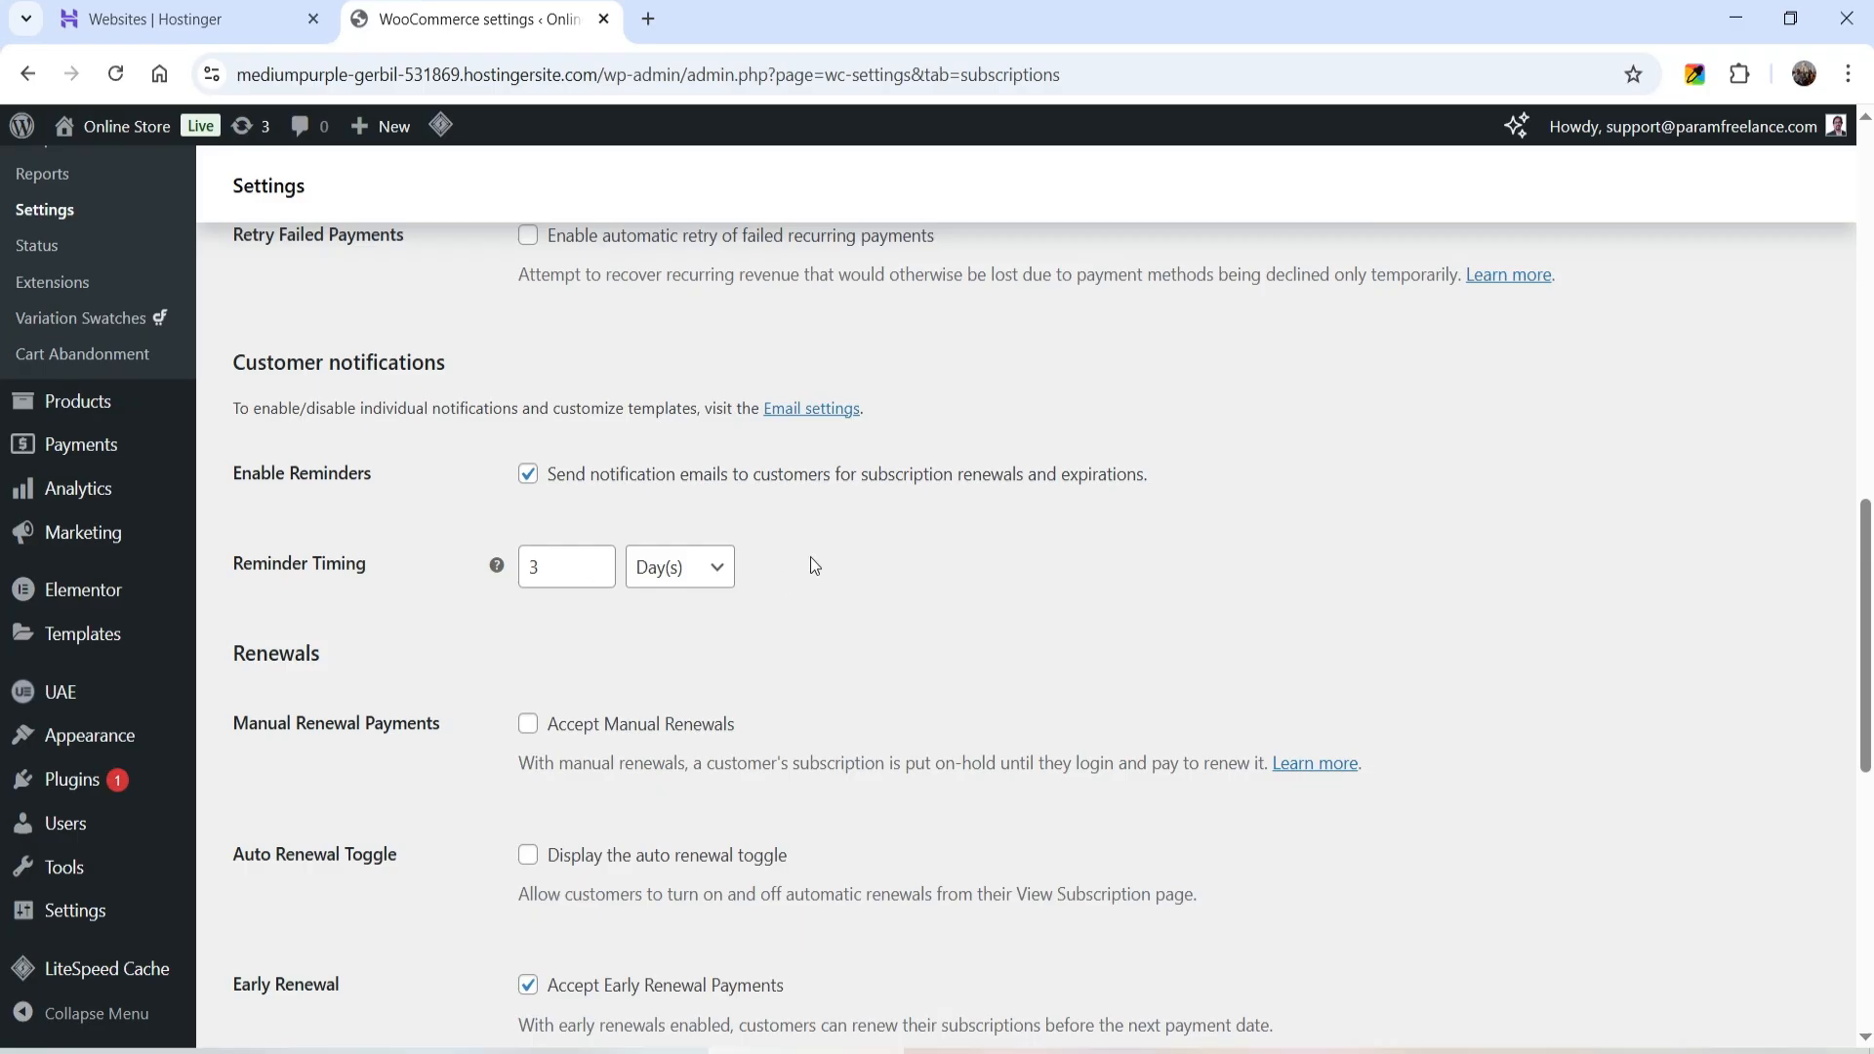
pyautogui.scroll(-3, 815, 566)
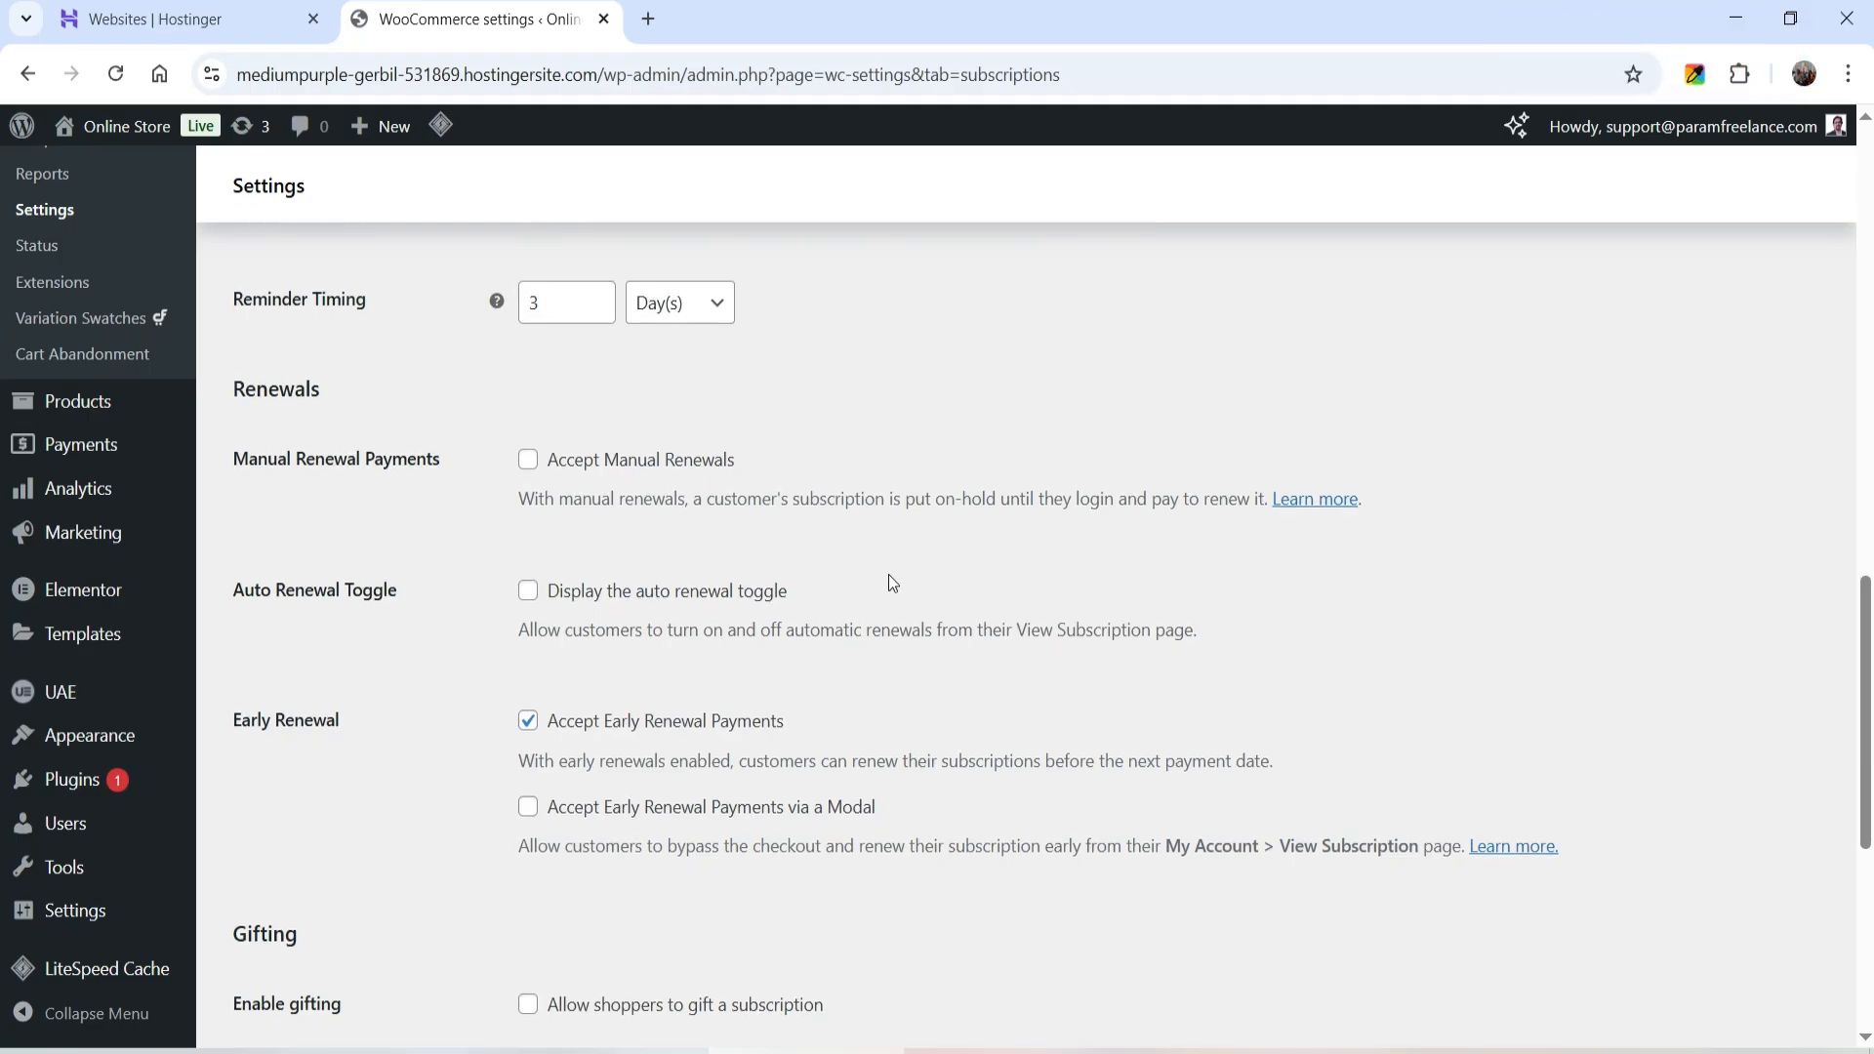
pyautogui.scroll(-3, 576, 397)
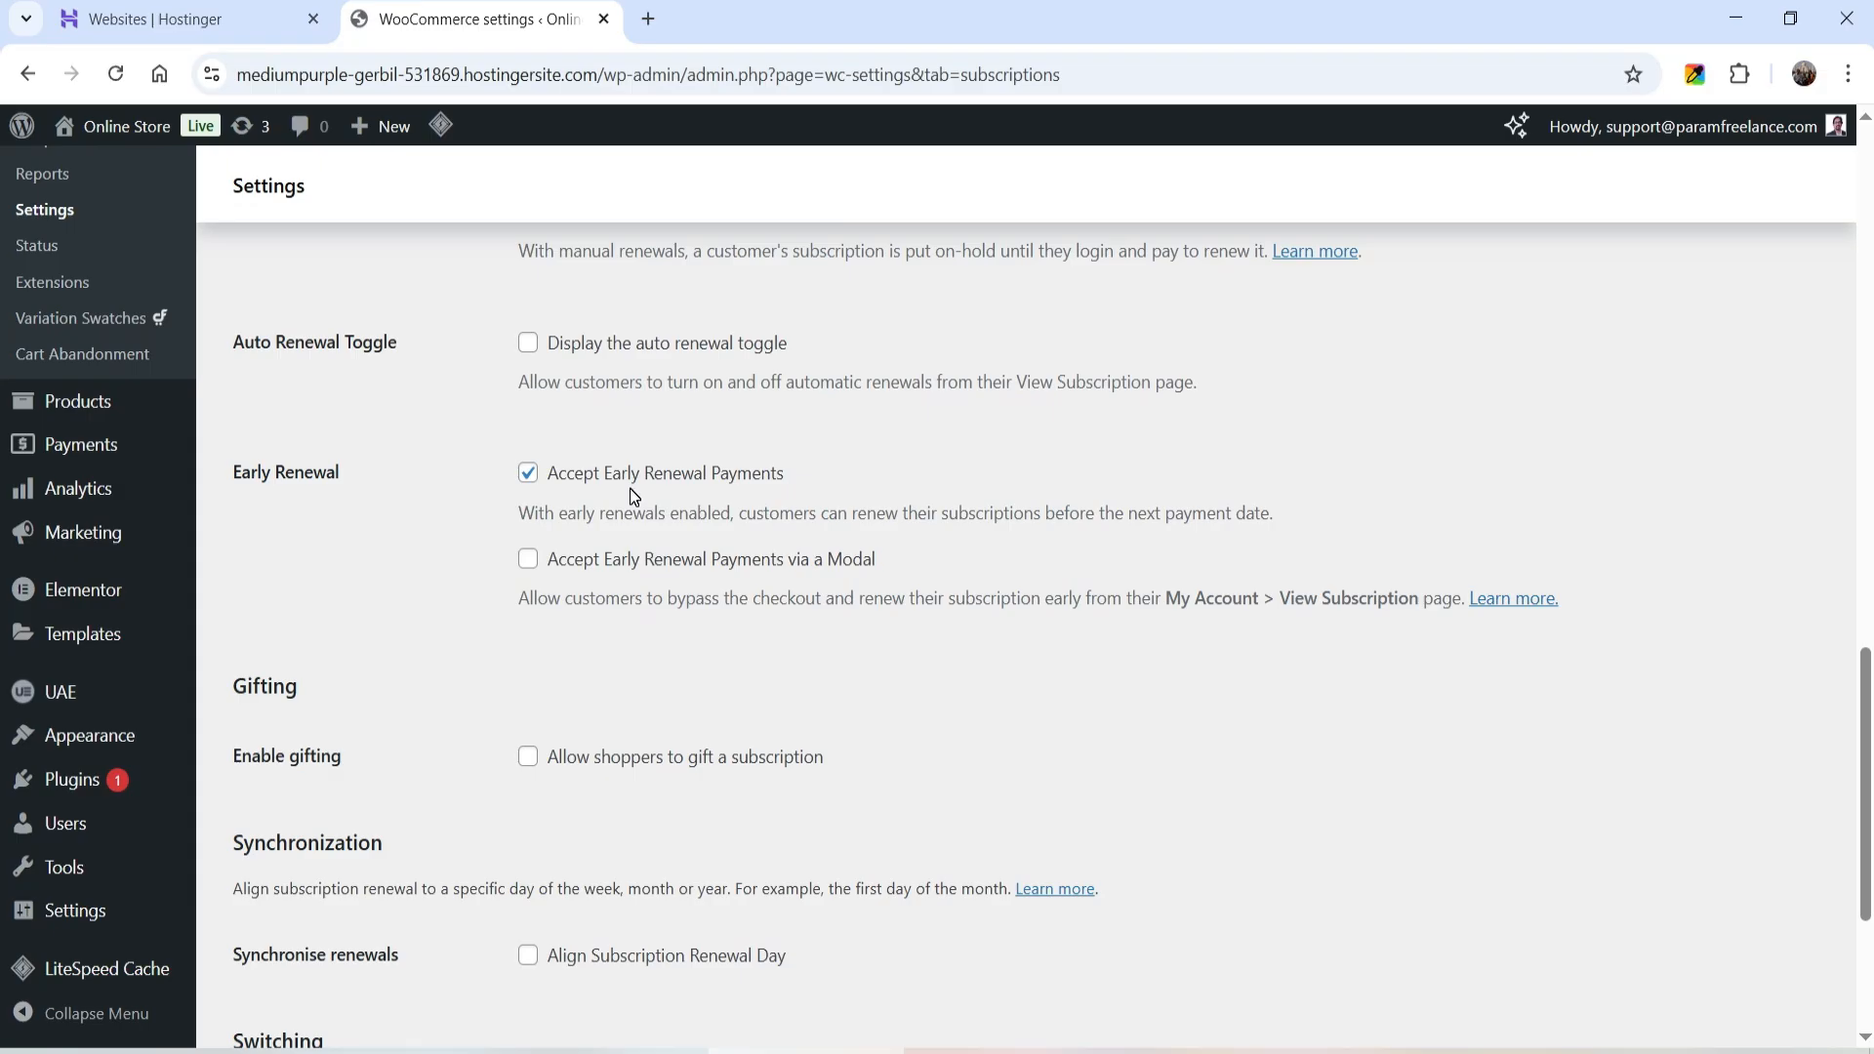
pyautogui.scroll(-3, 623, 515)
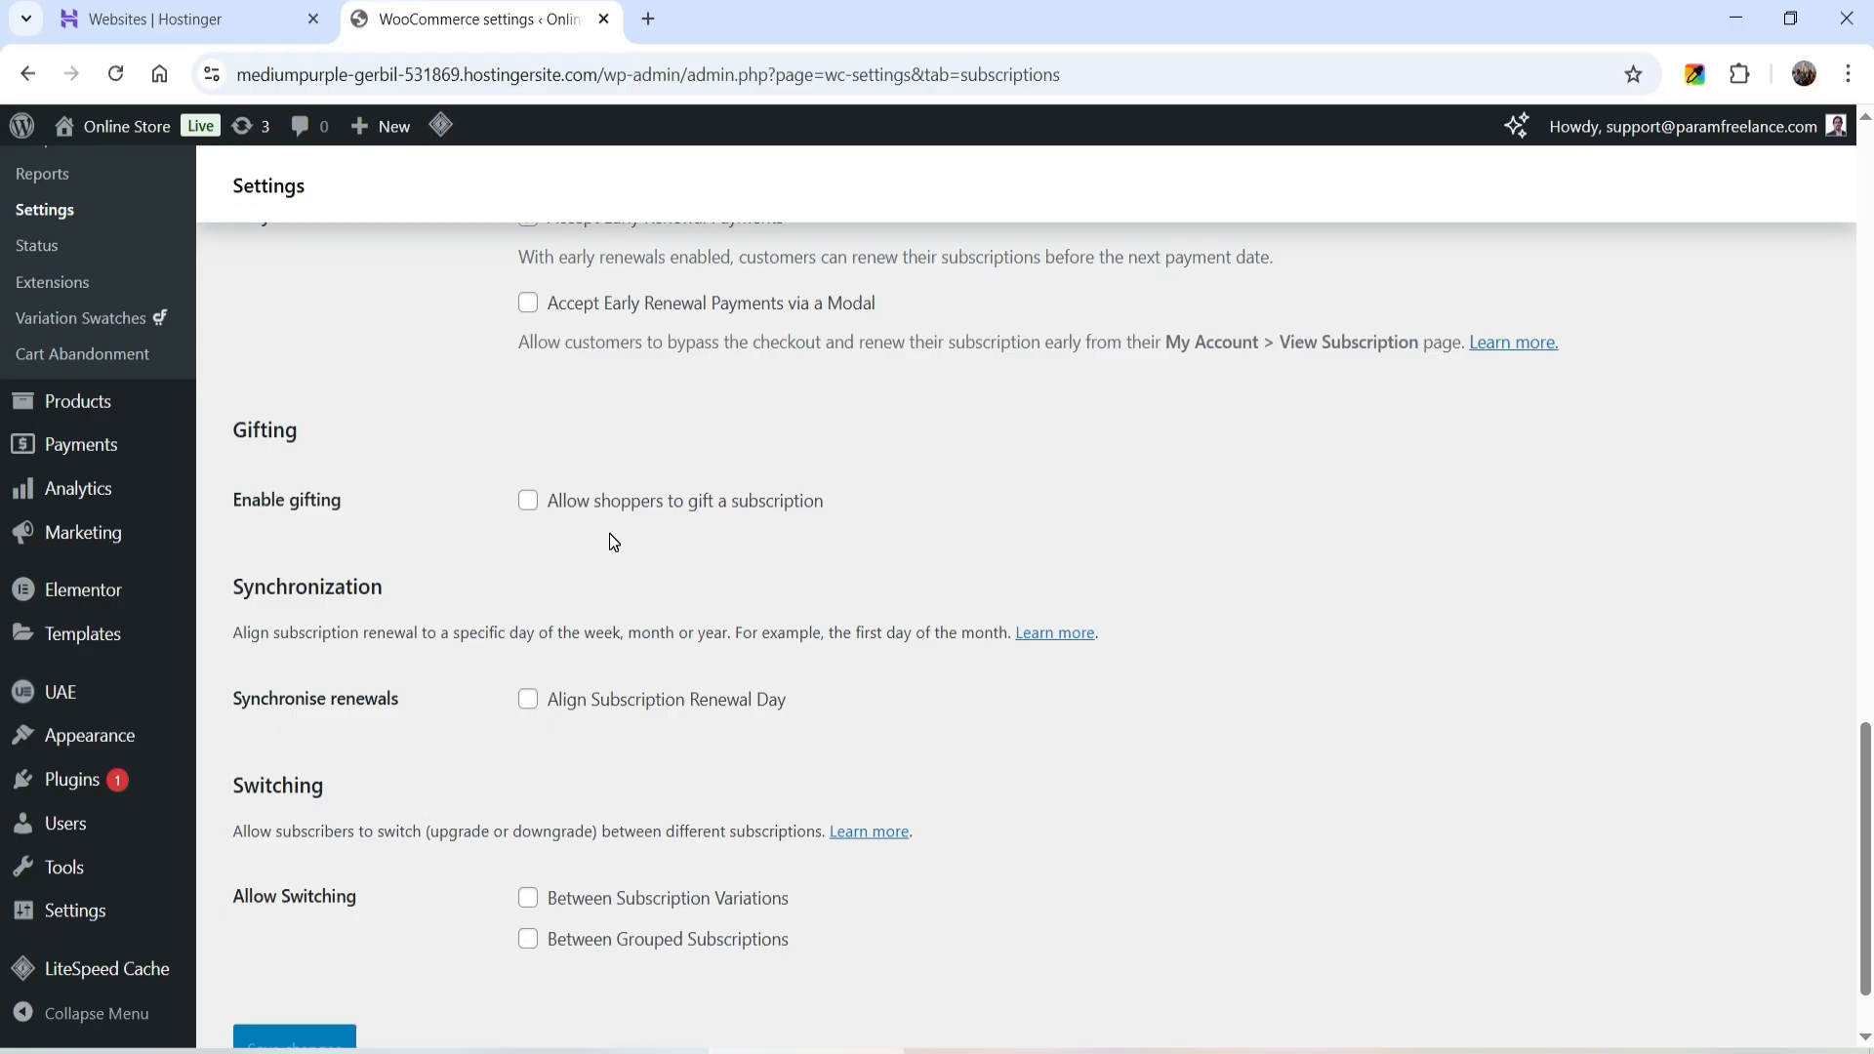
pyautogui.scroll(-1, 887, 527)
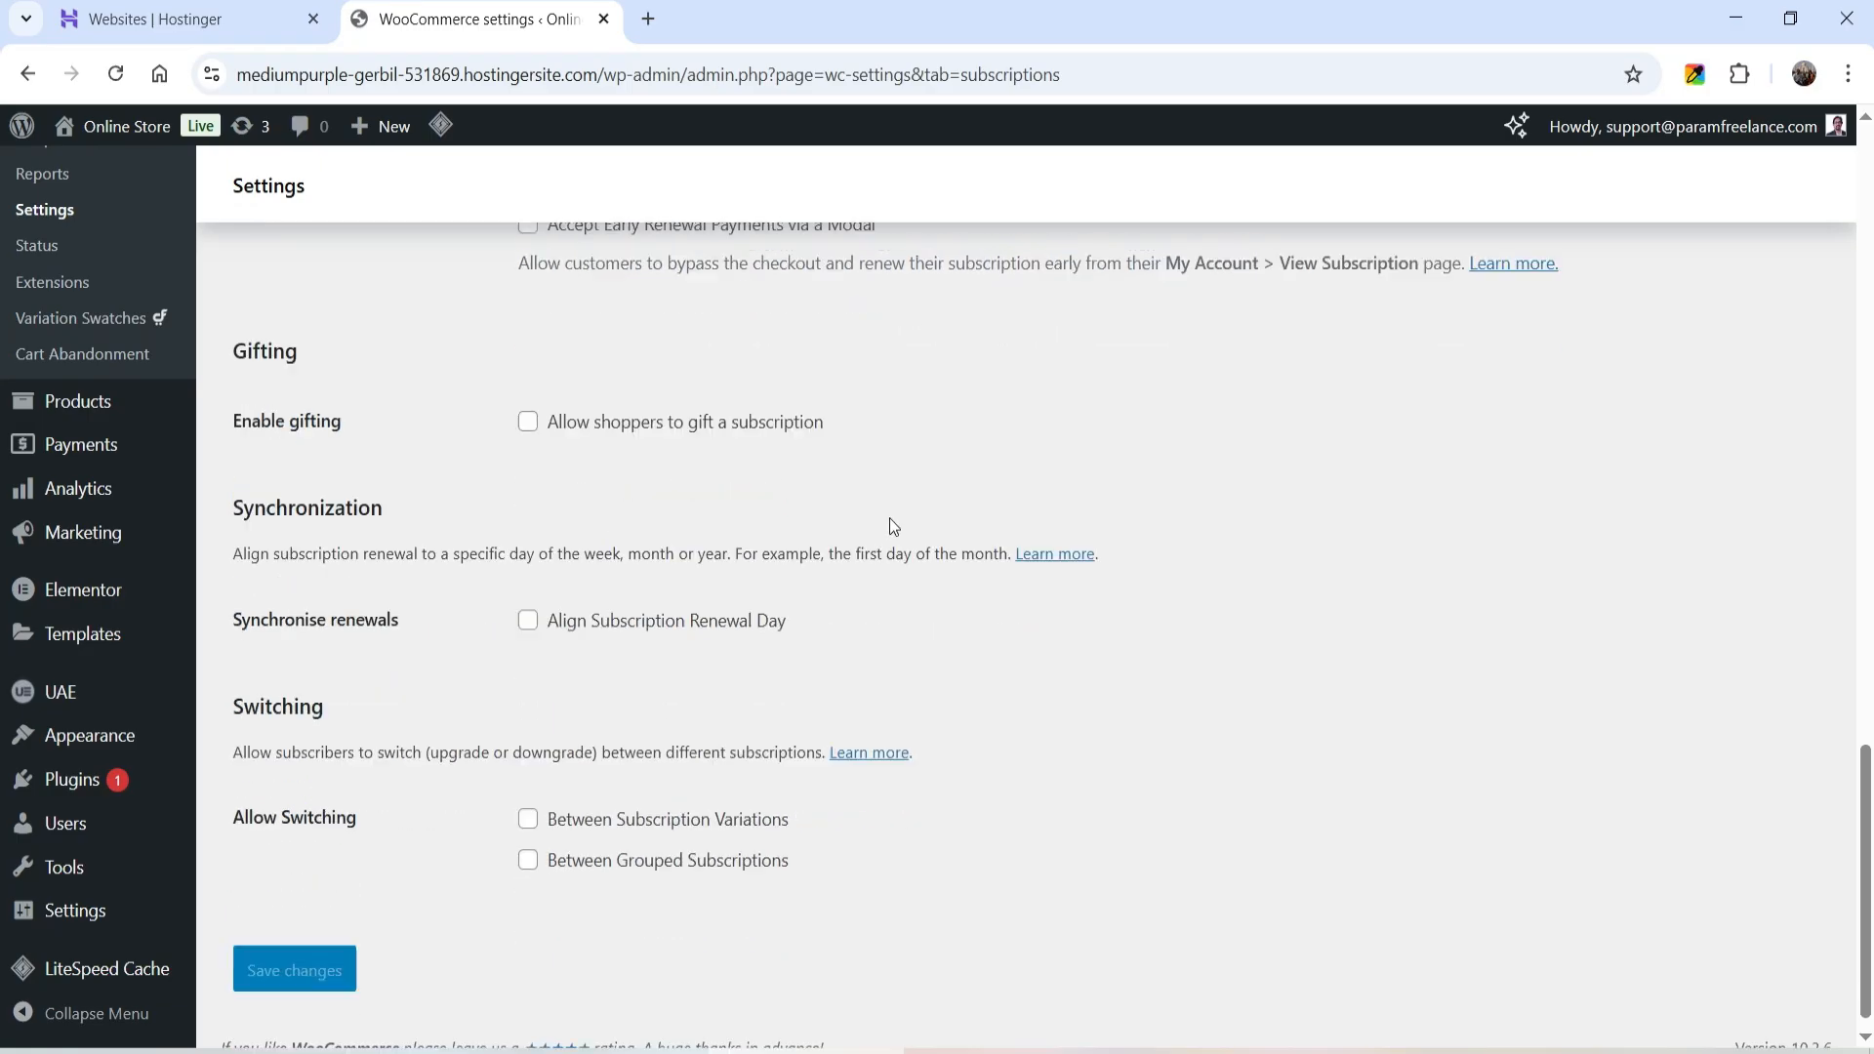
pyautogui.scroll(12, 887, 517)
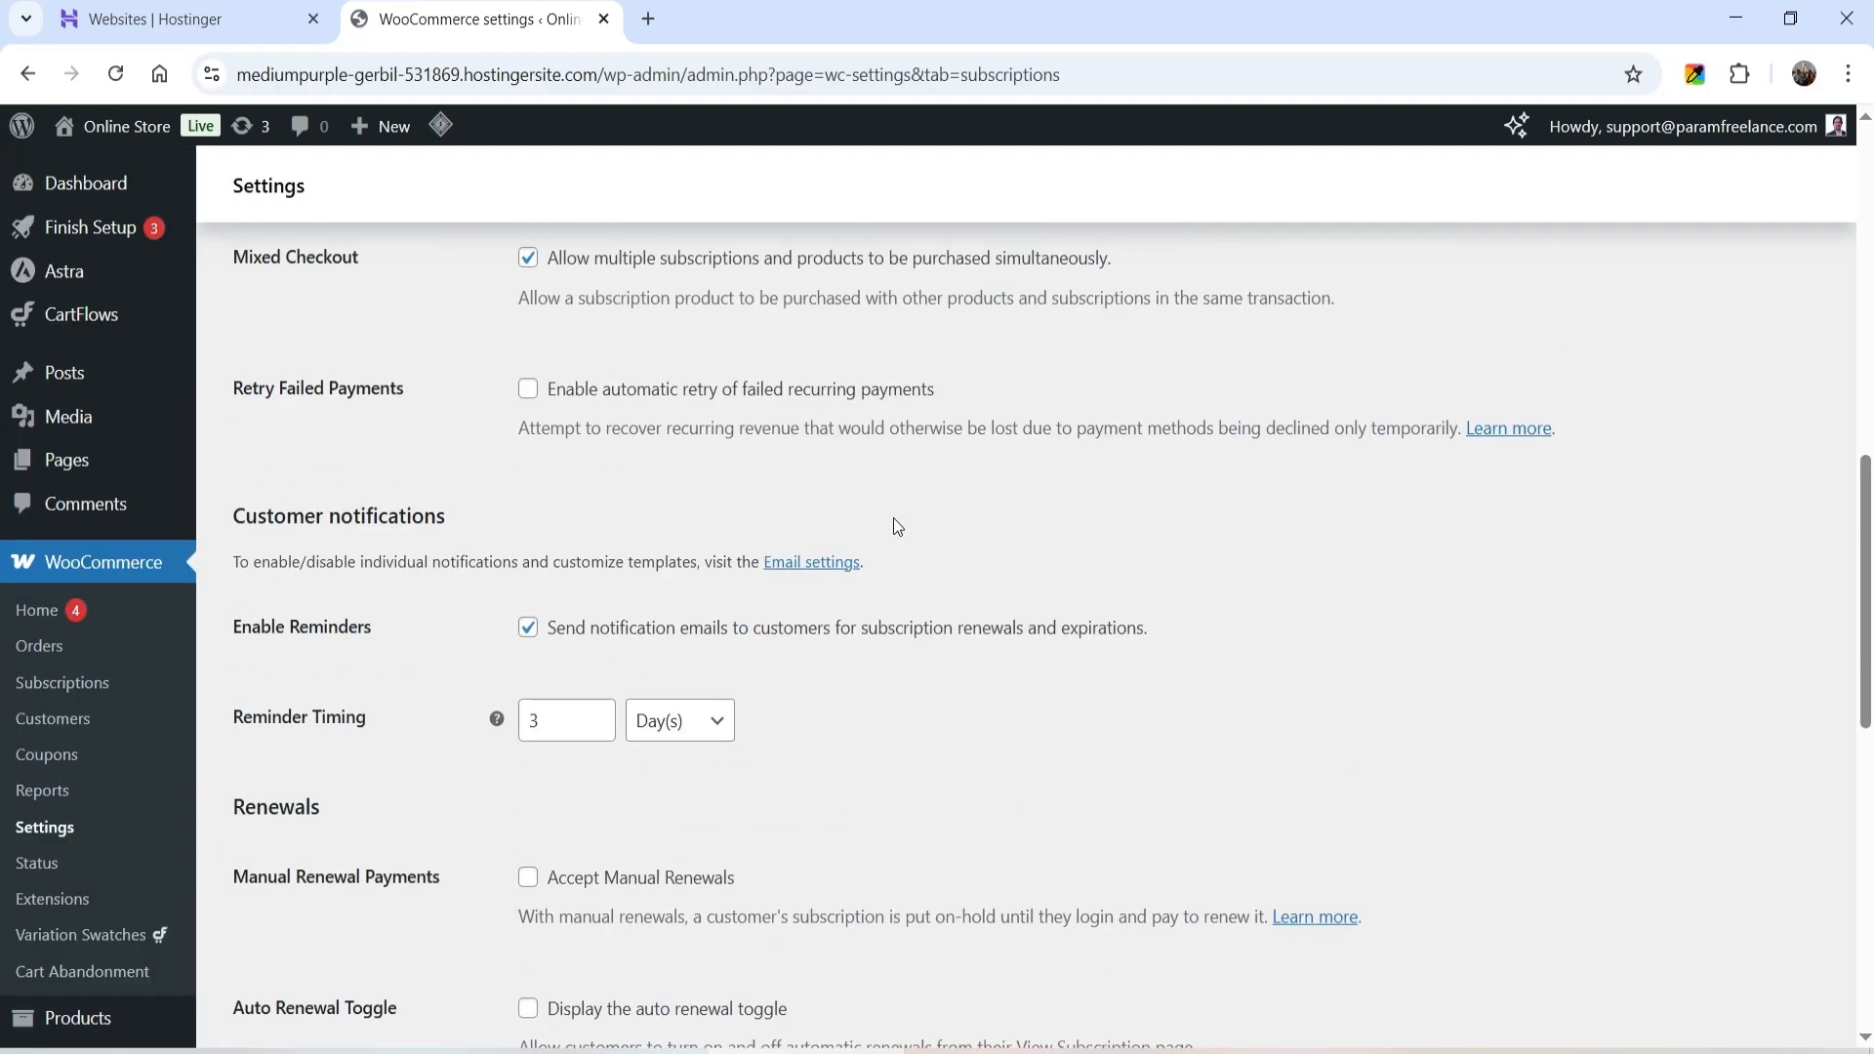
pyautogui.scroll(-5, 893, 518)
# Start a new WooCommerce product and name it Yoga Classes
pyautogui.moveTo(112, 661)
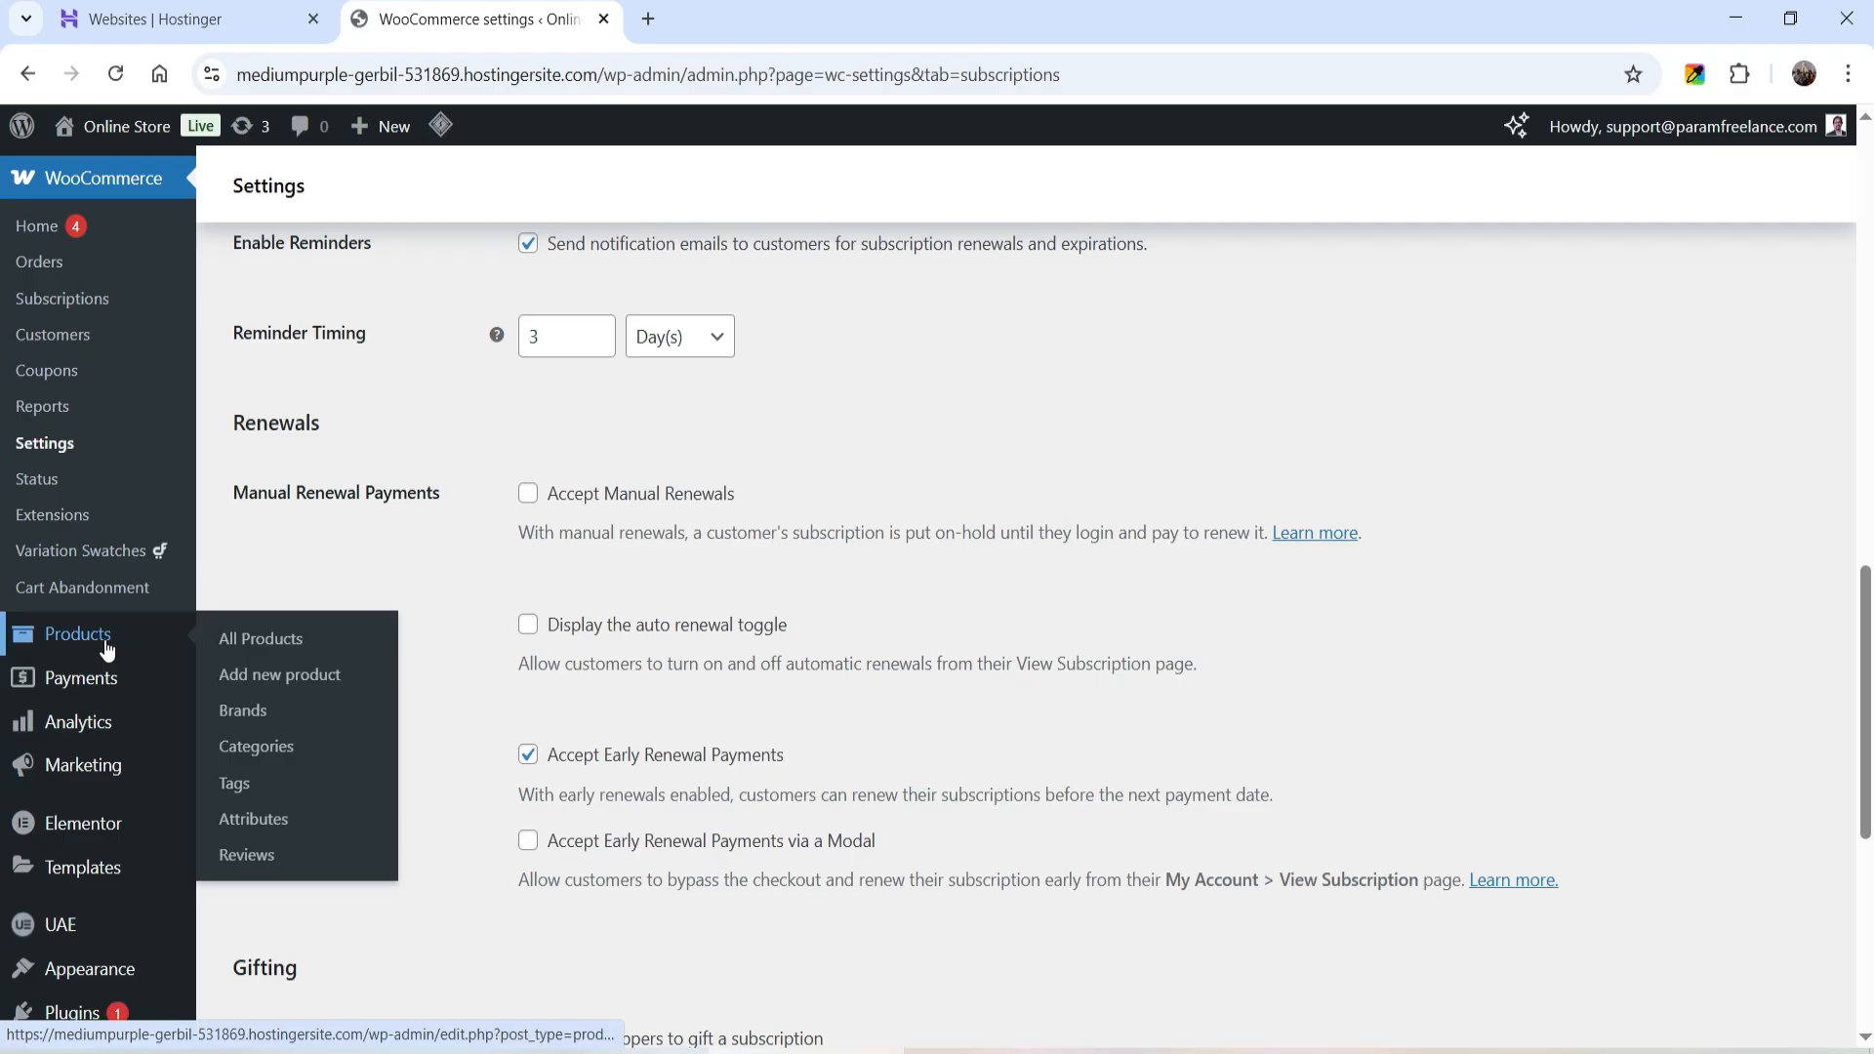
pyautogui.click(259, 672)
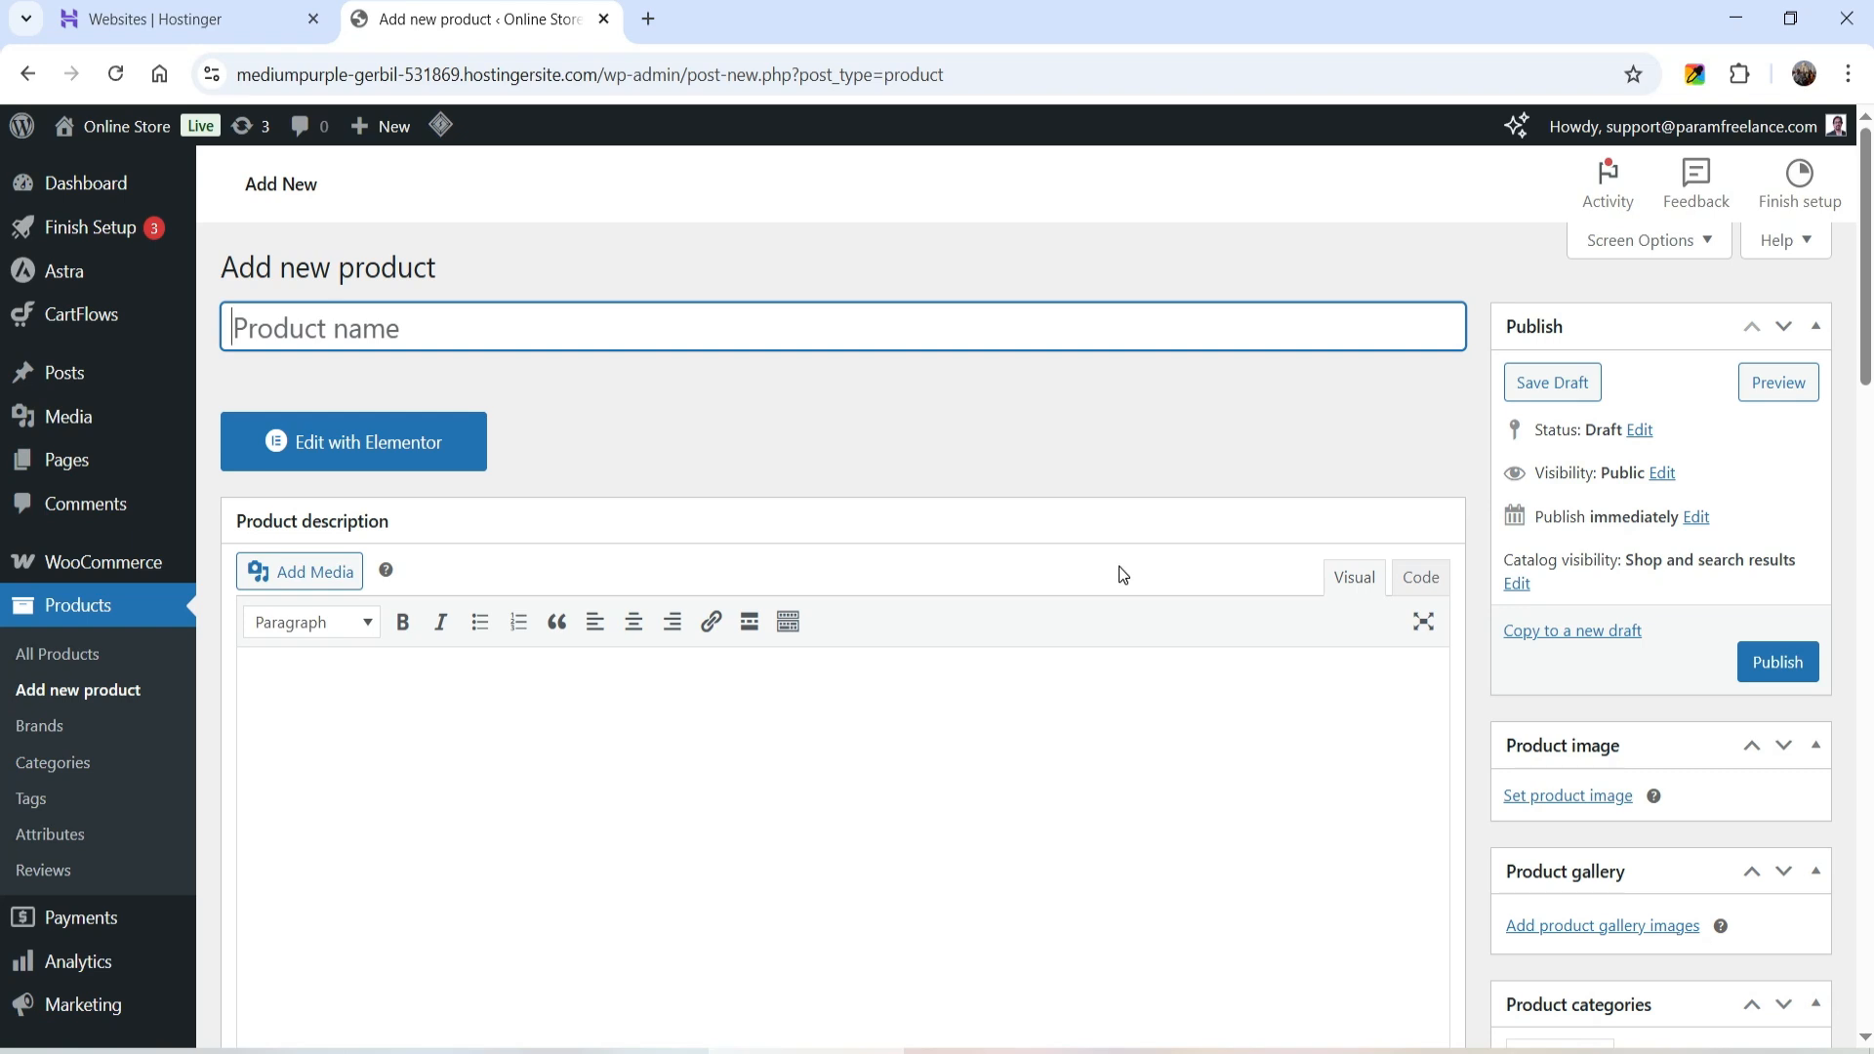
pyautogui.write('Yo')
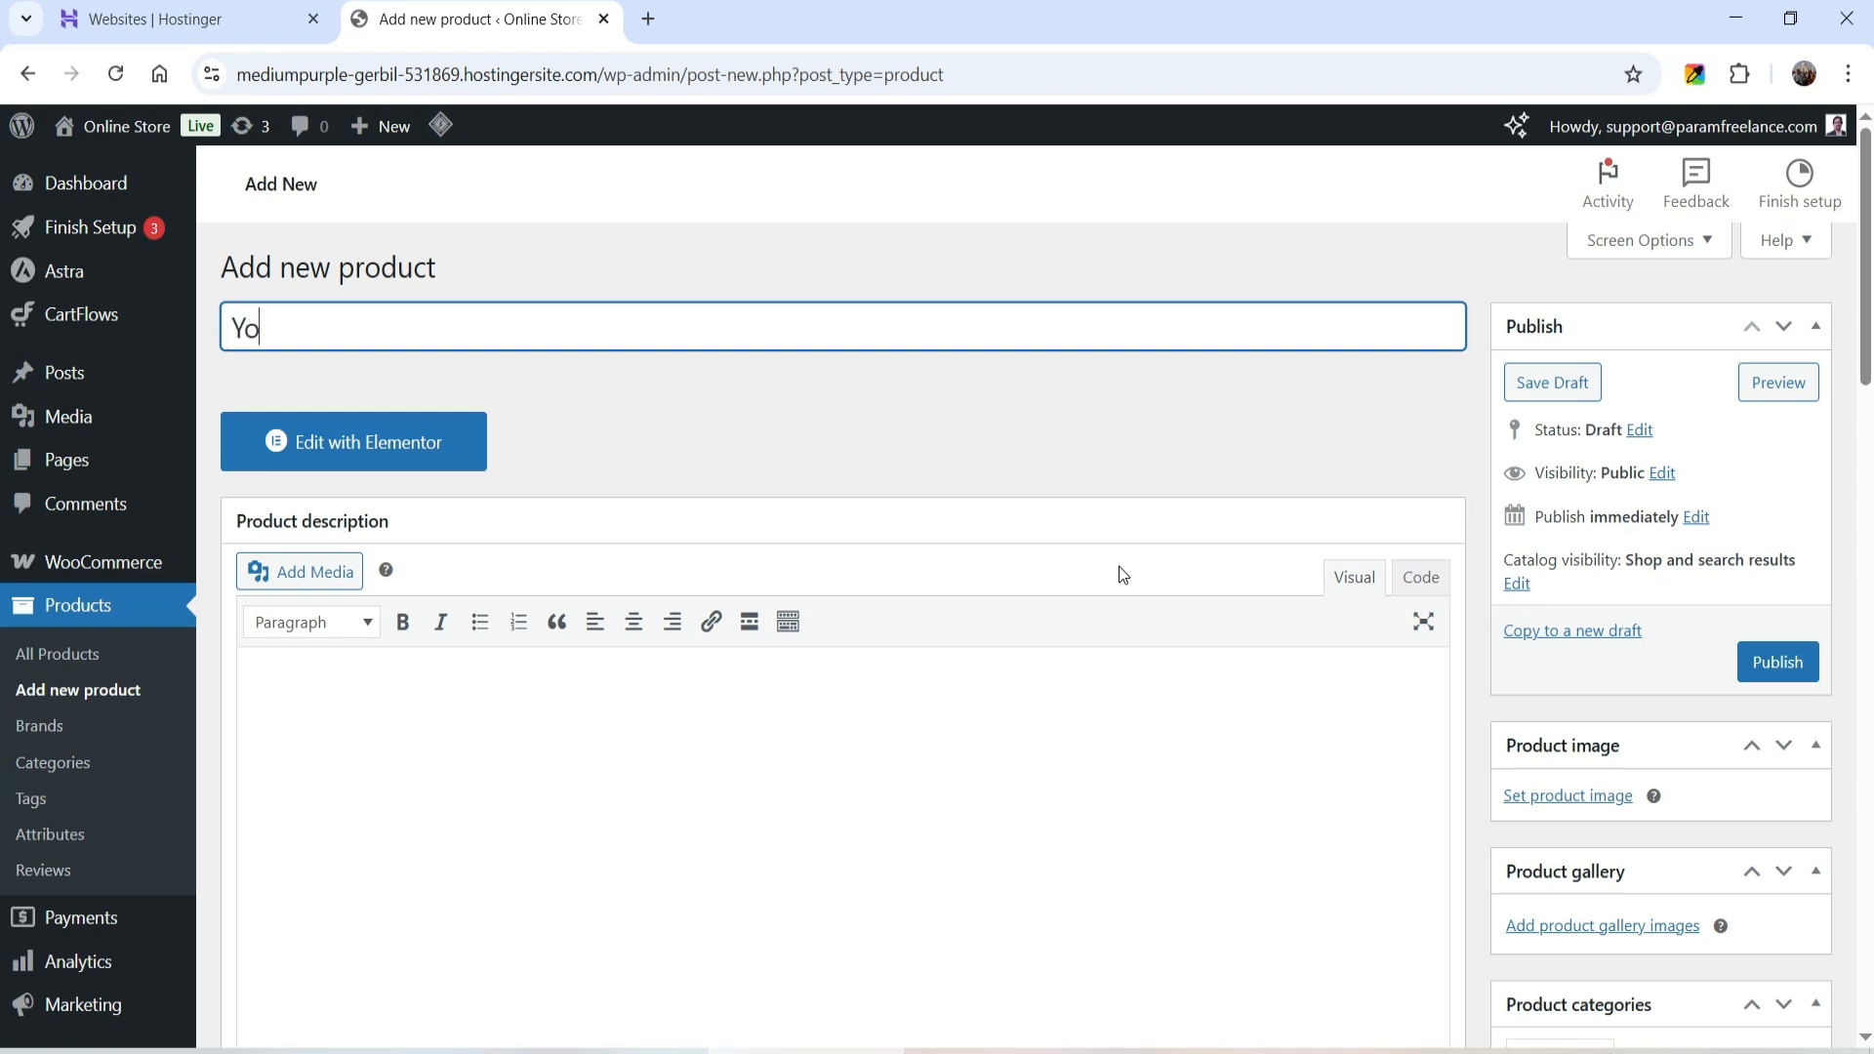
pyautogui.write('ga Classes')
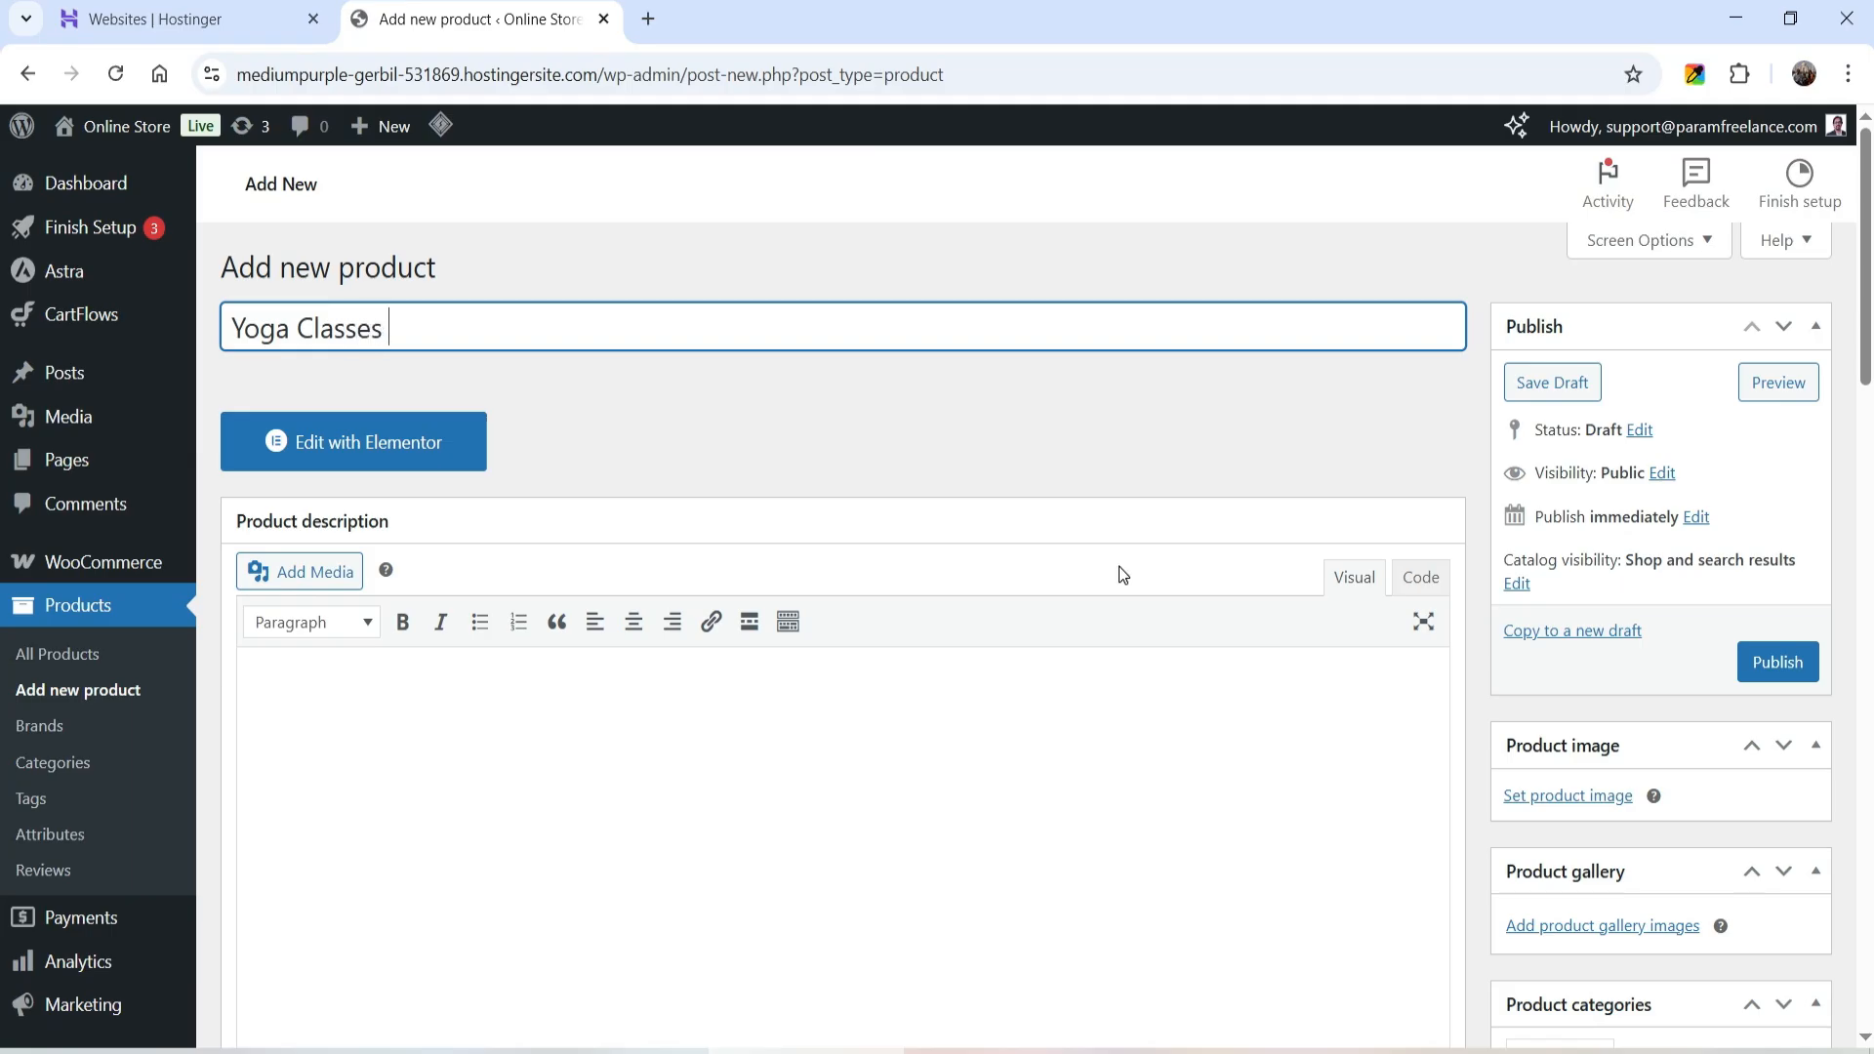
# Write the product description as three paragraphs: "Yoga Classes", "$150 Per month" and "7 days Free Trial"
pyautogui.click(639, 742)
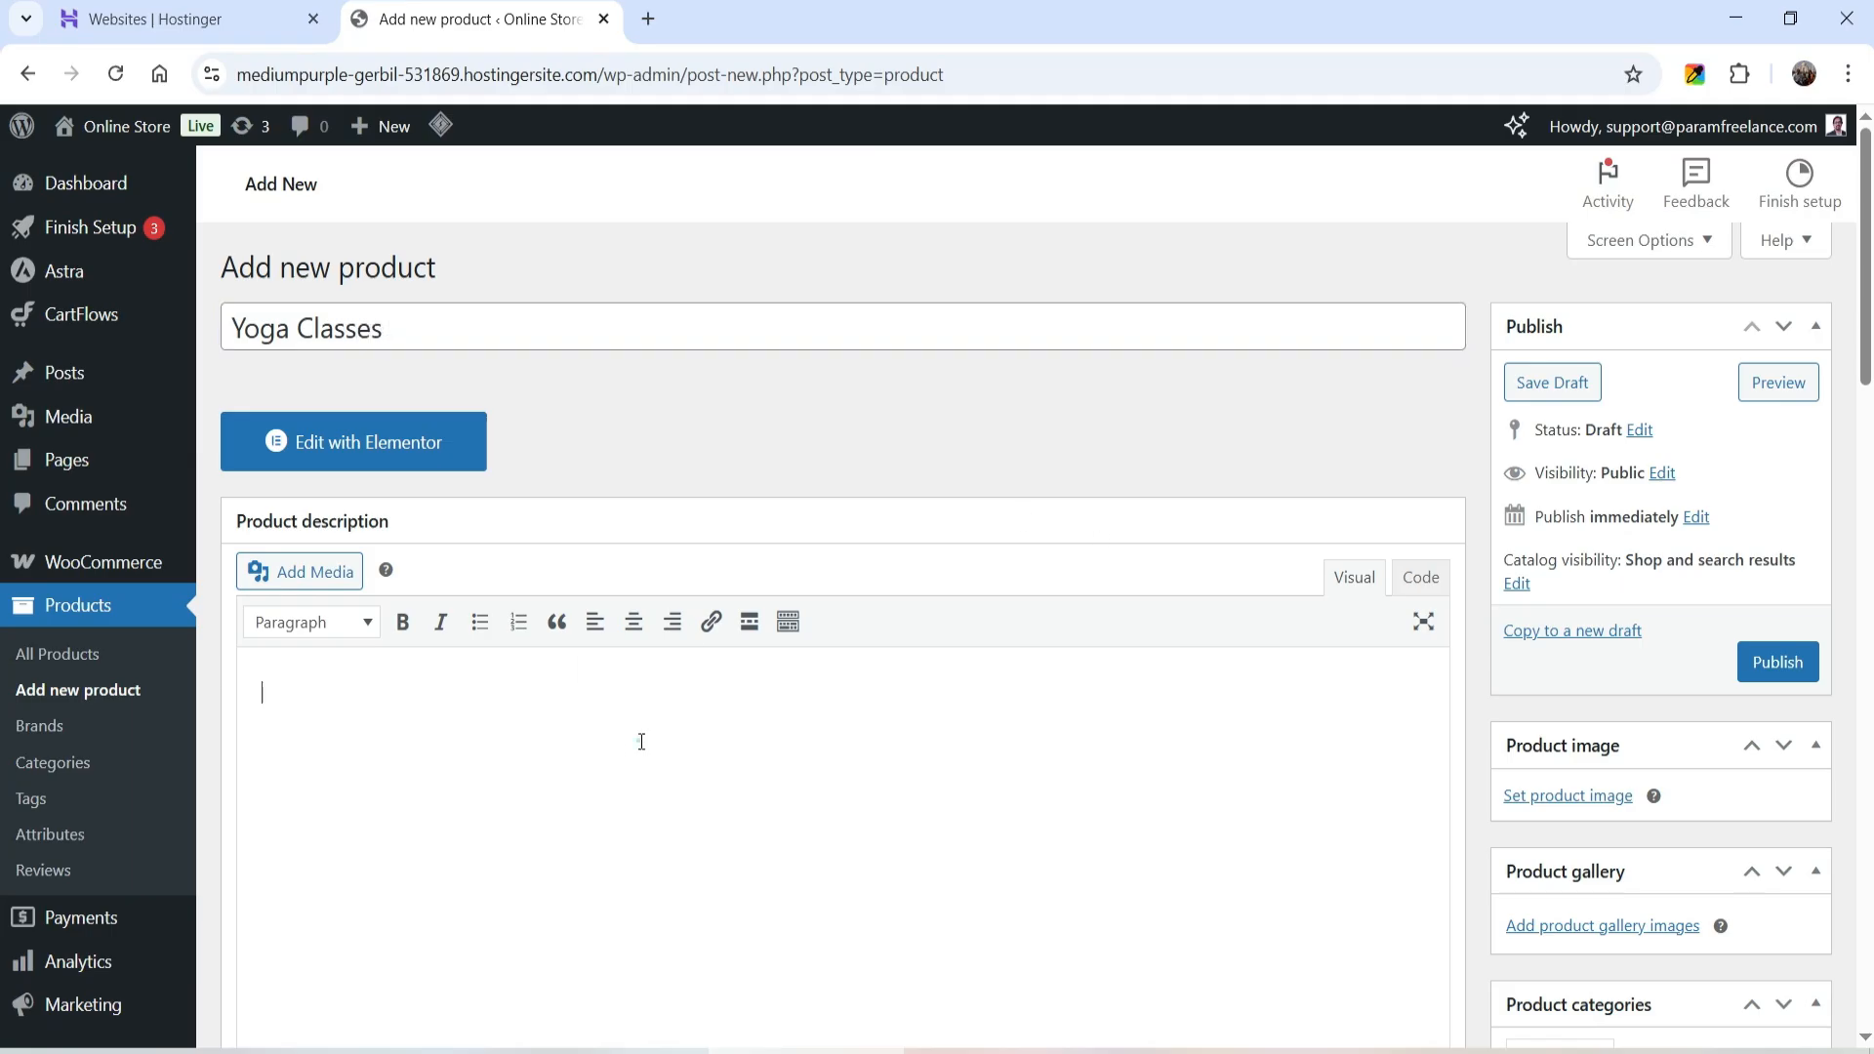
pyautogui.scroll(-1, 789, 757)
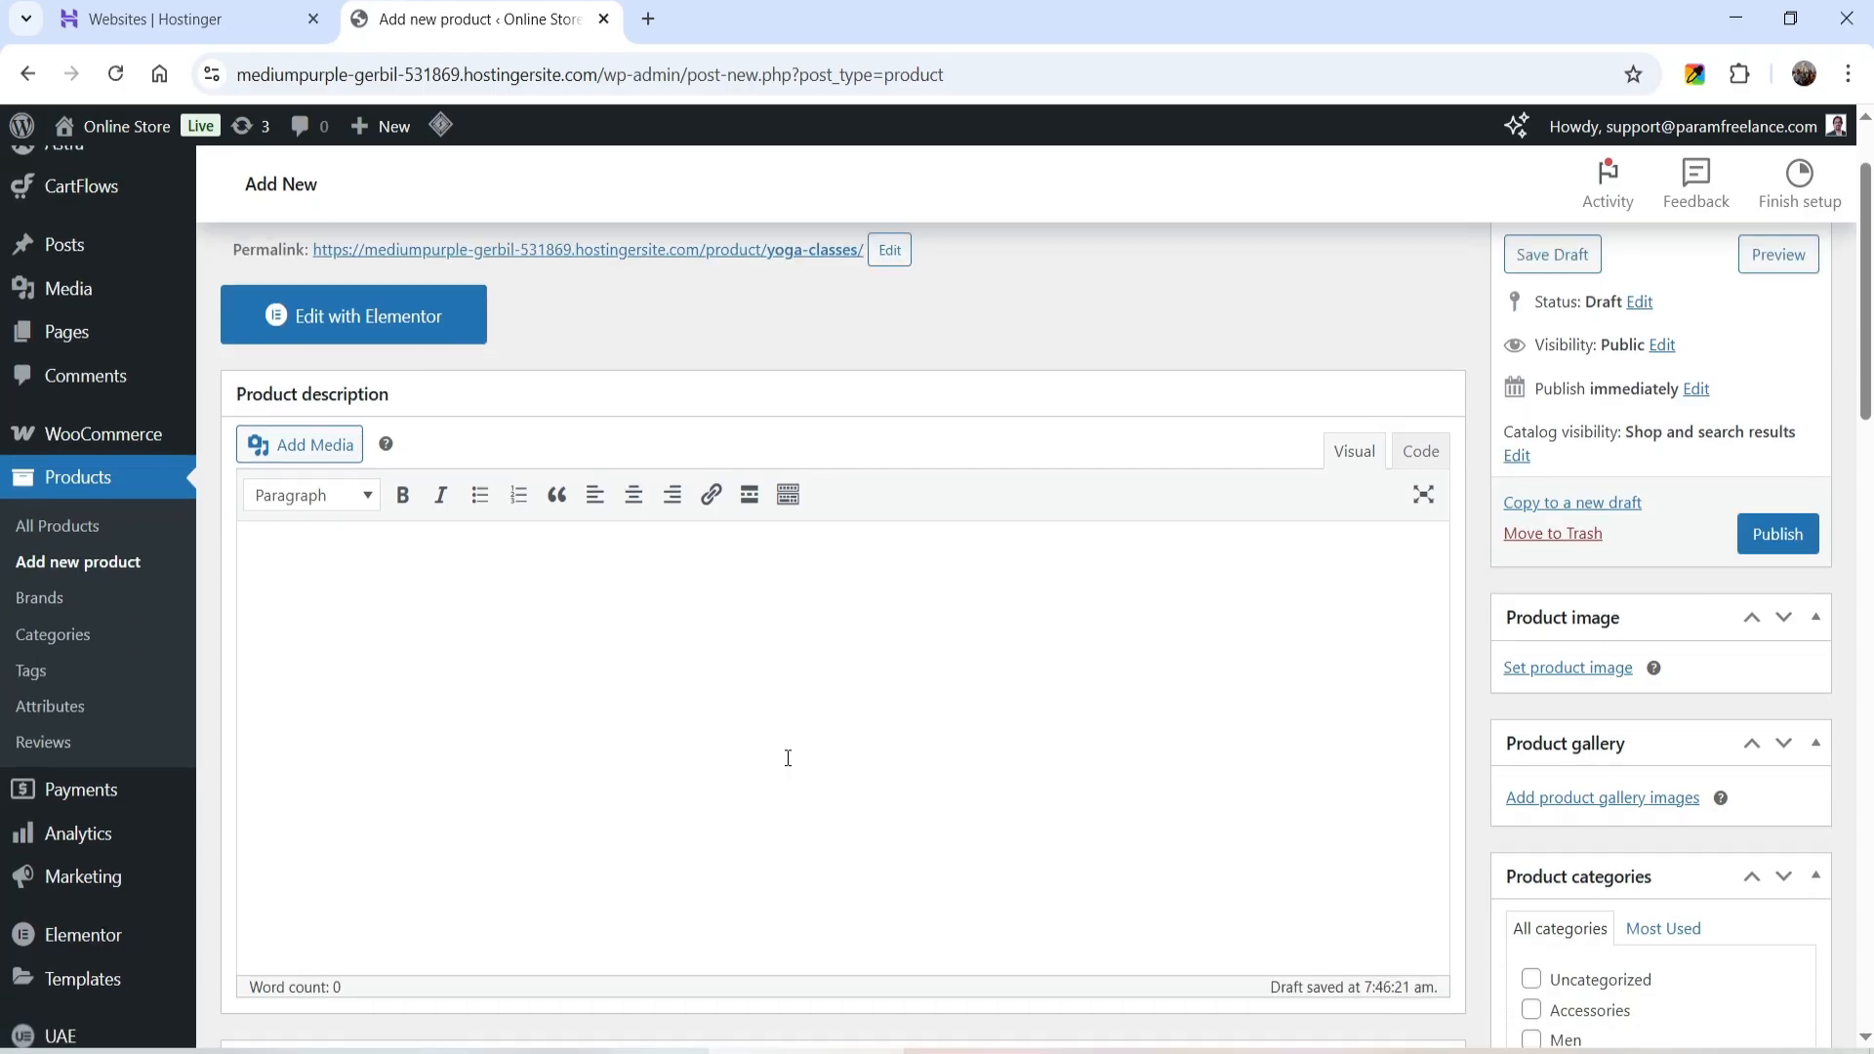
pyautogui.write('Yoga Classes')
pyautogui.press('Return')
pyautogui.write('$150 Per month')
pyautogui.press('Return')
pyautogui.write('7 days Free Trial')
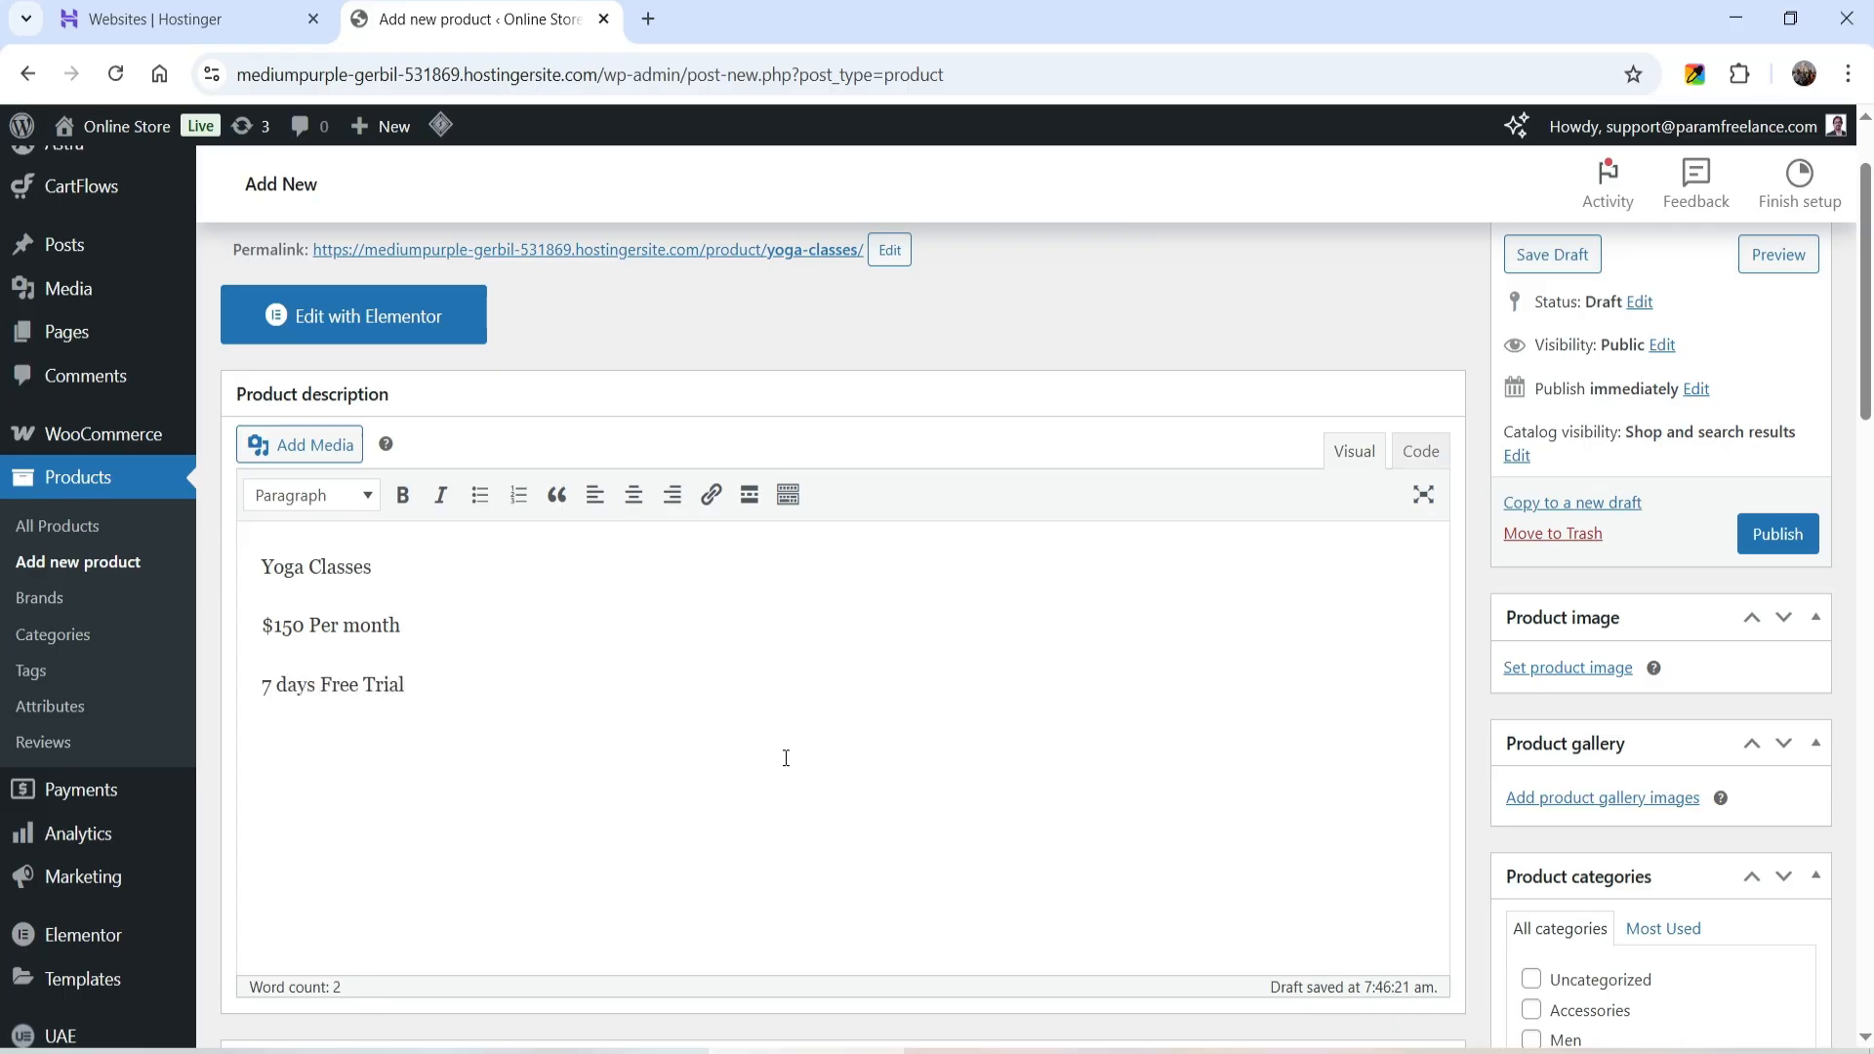
pyautogui.scroll(-1, 536, 514)
pyautogui.hotkey('ctrl', 'a')
pyautogui.click(537, 517)
# Set the product type to Simple subscription and mark the product as Virtual
pyautogui.scroll(-4, 538, 517)
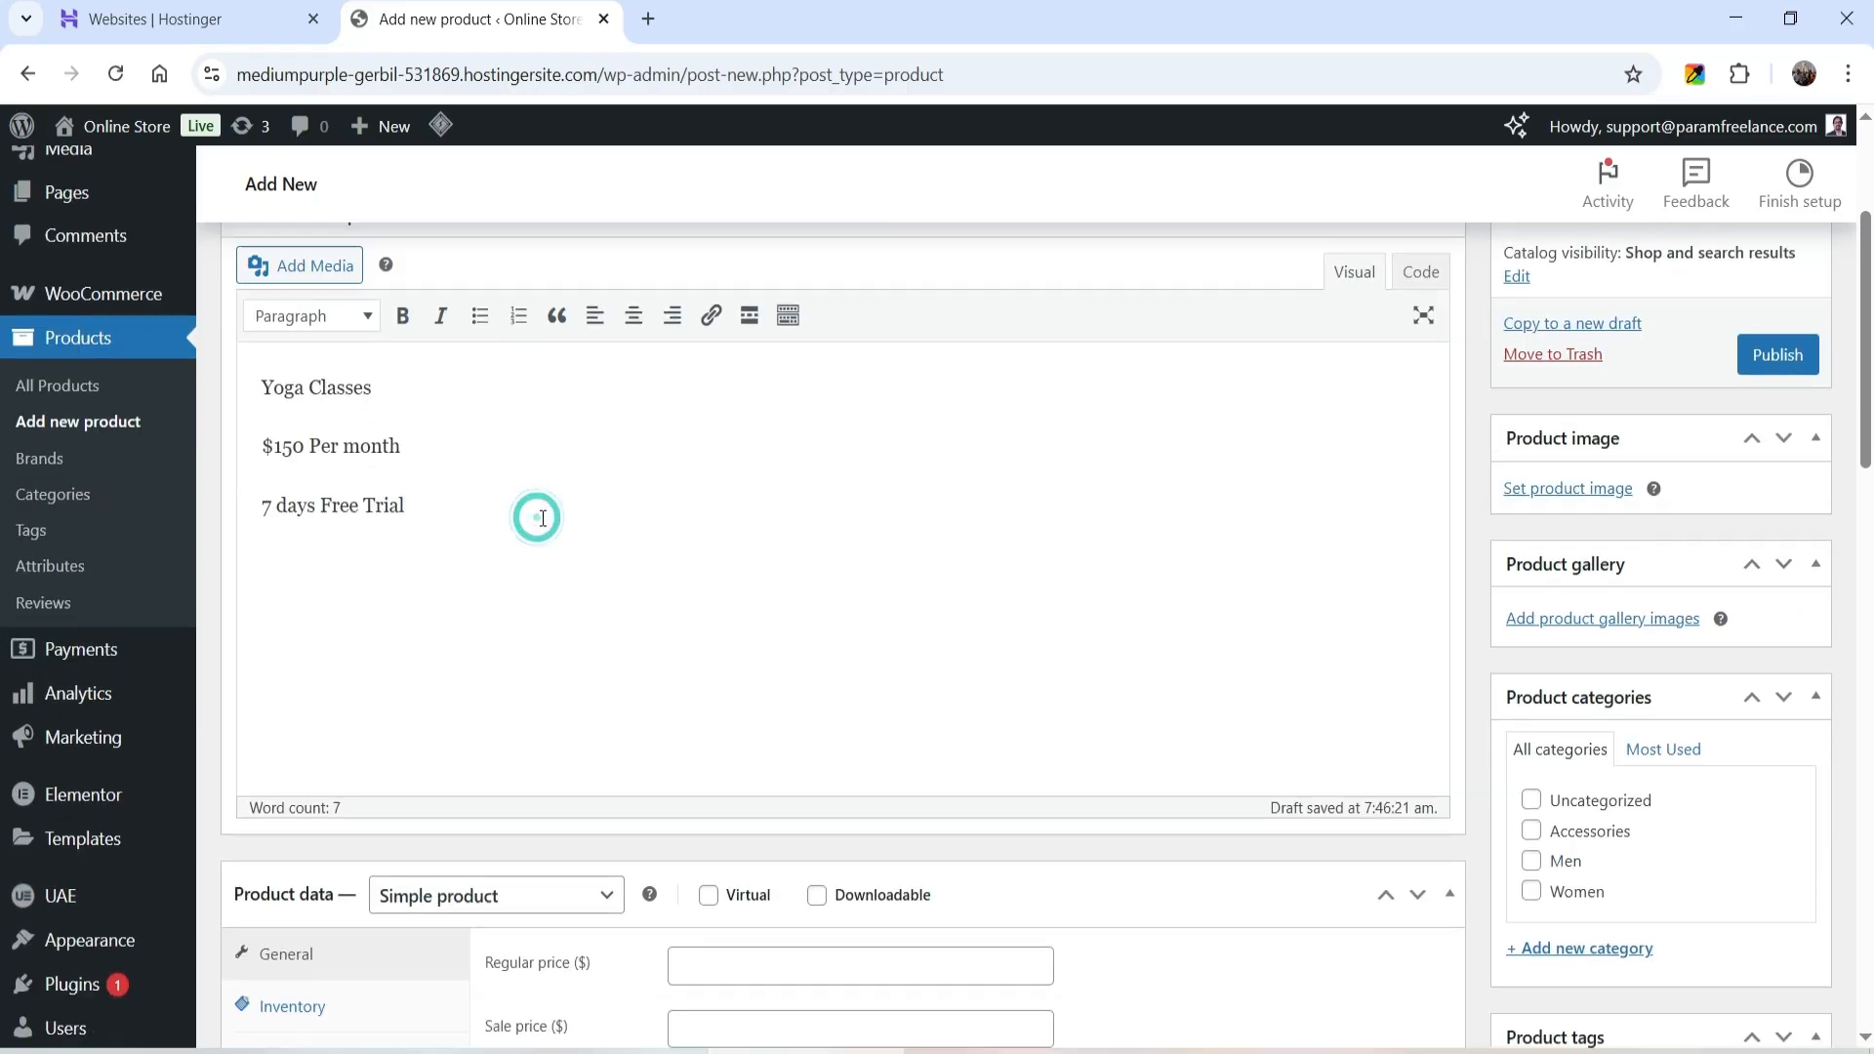
pyautogui.scroll(-3, 525, 528)
pyautogui.scroll(-5, 497, 530)
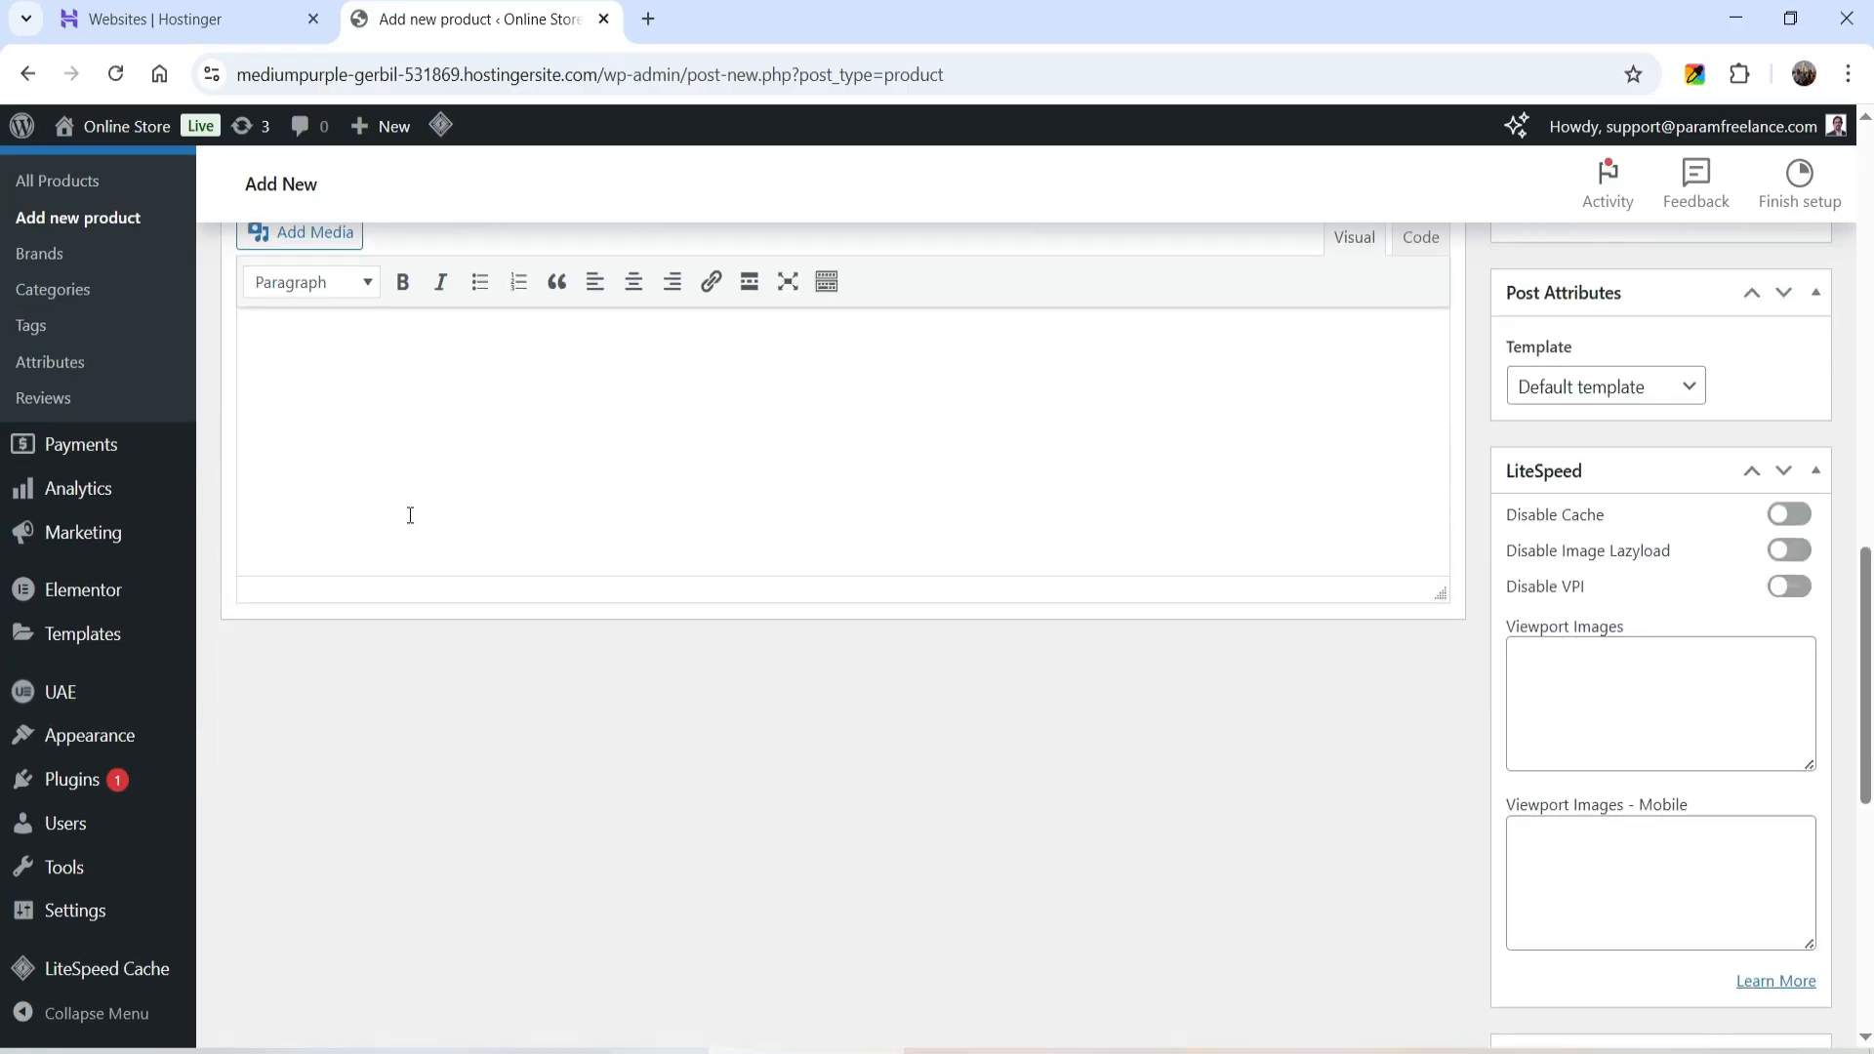
pyautogui.scroll(4, 627, 611)
pyautogui.scroll(4, 876, 735)
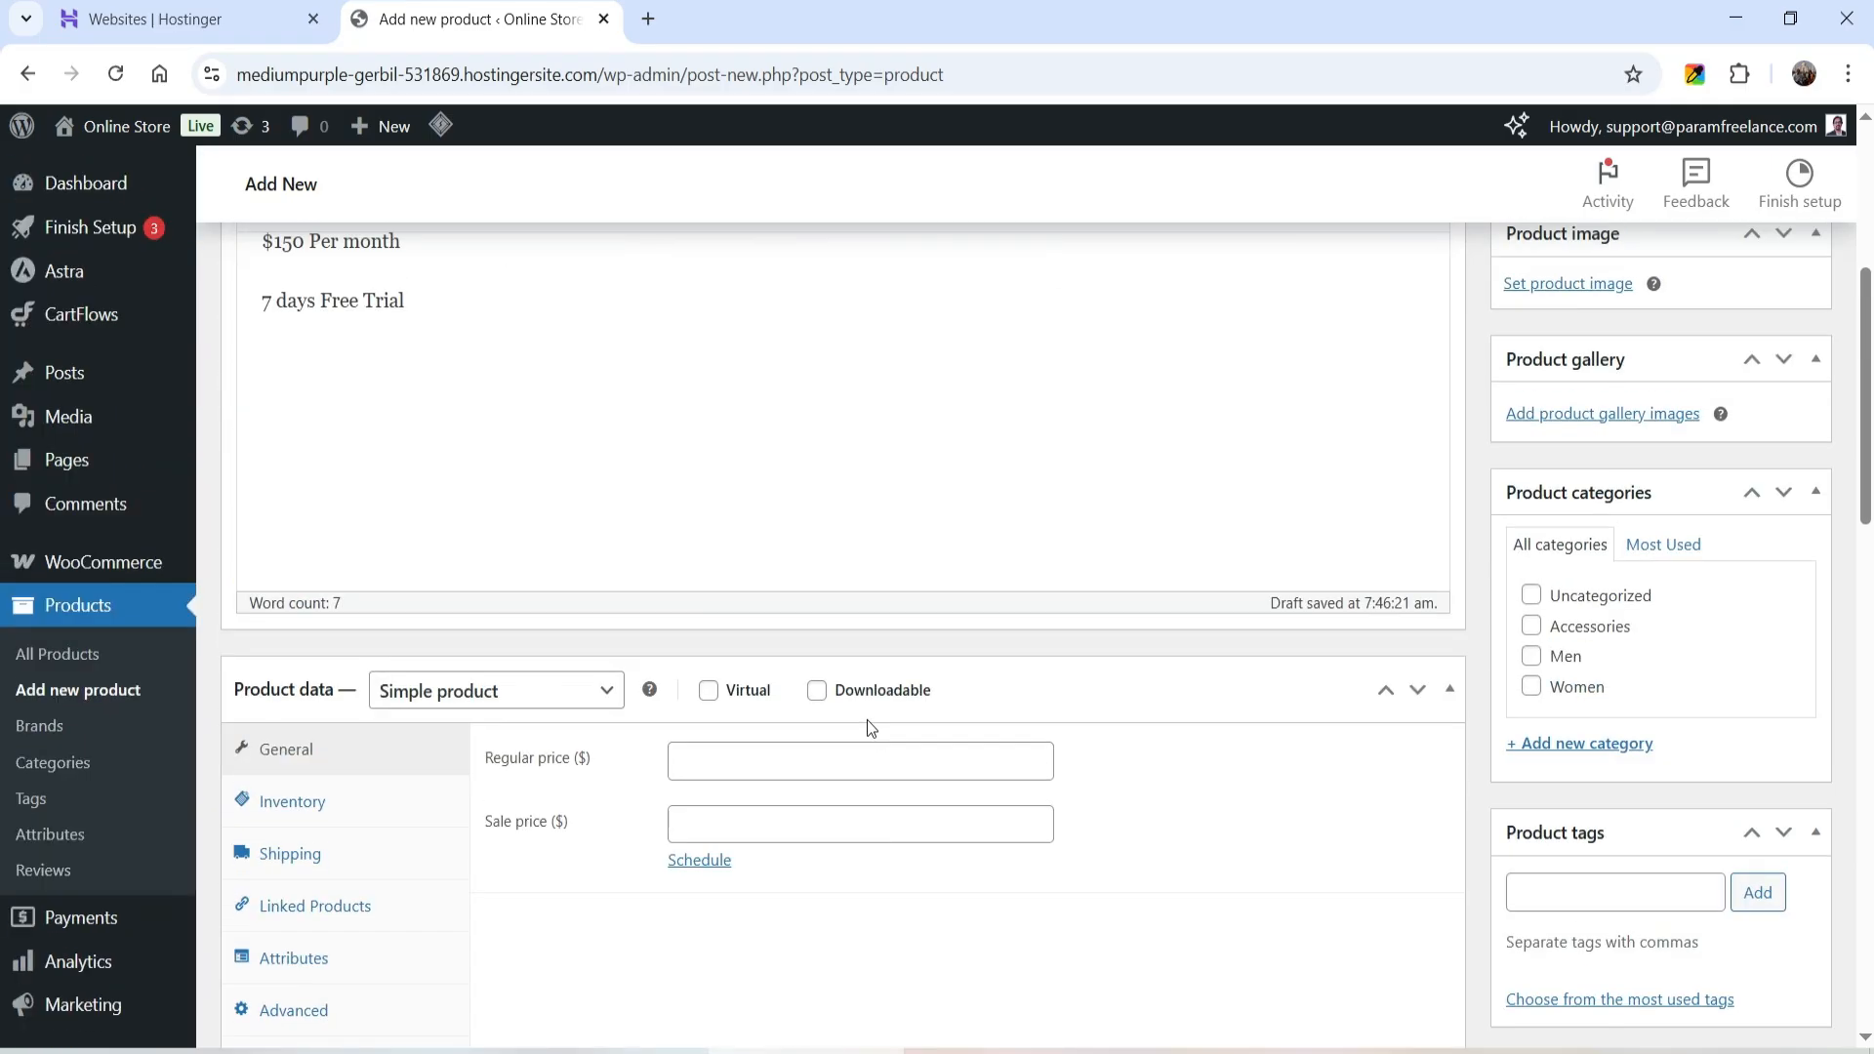
pyautogui.scroll(-2, 612, 486)
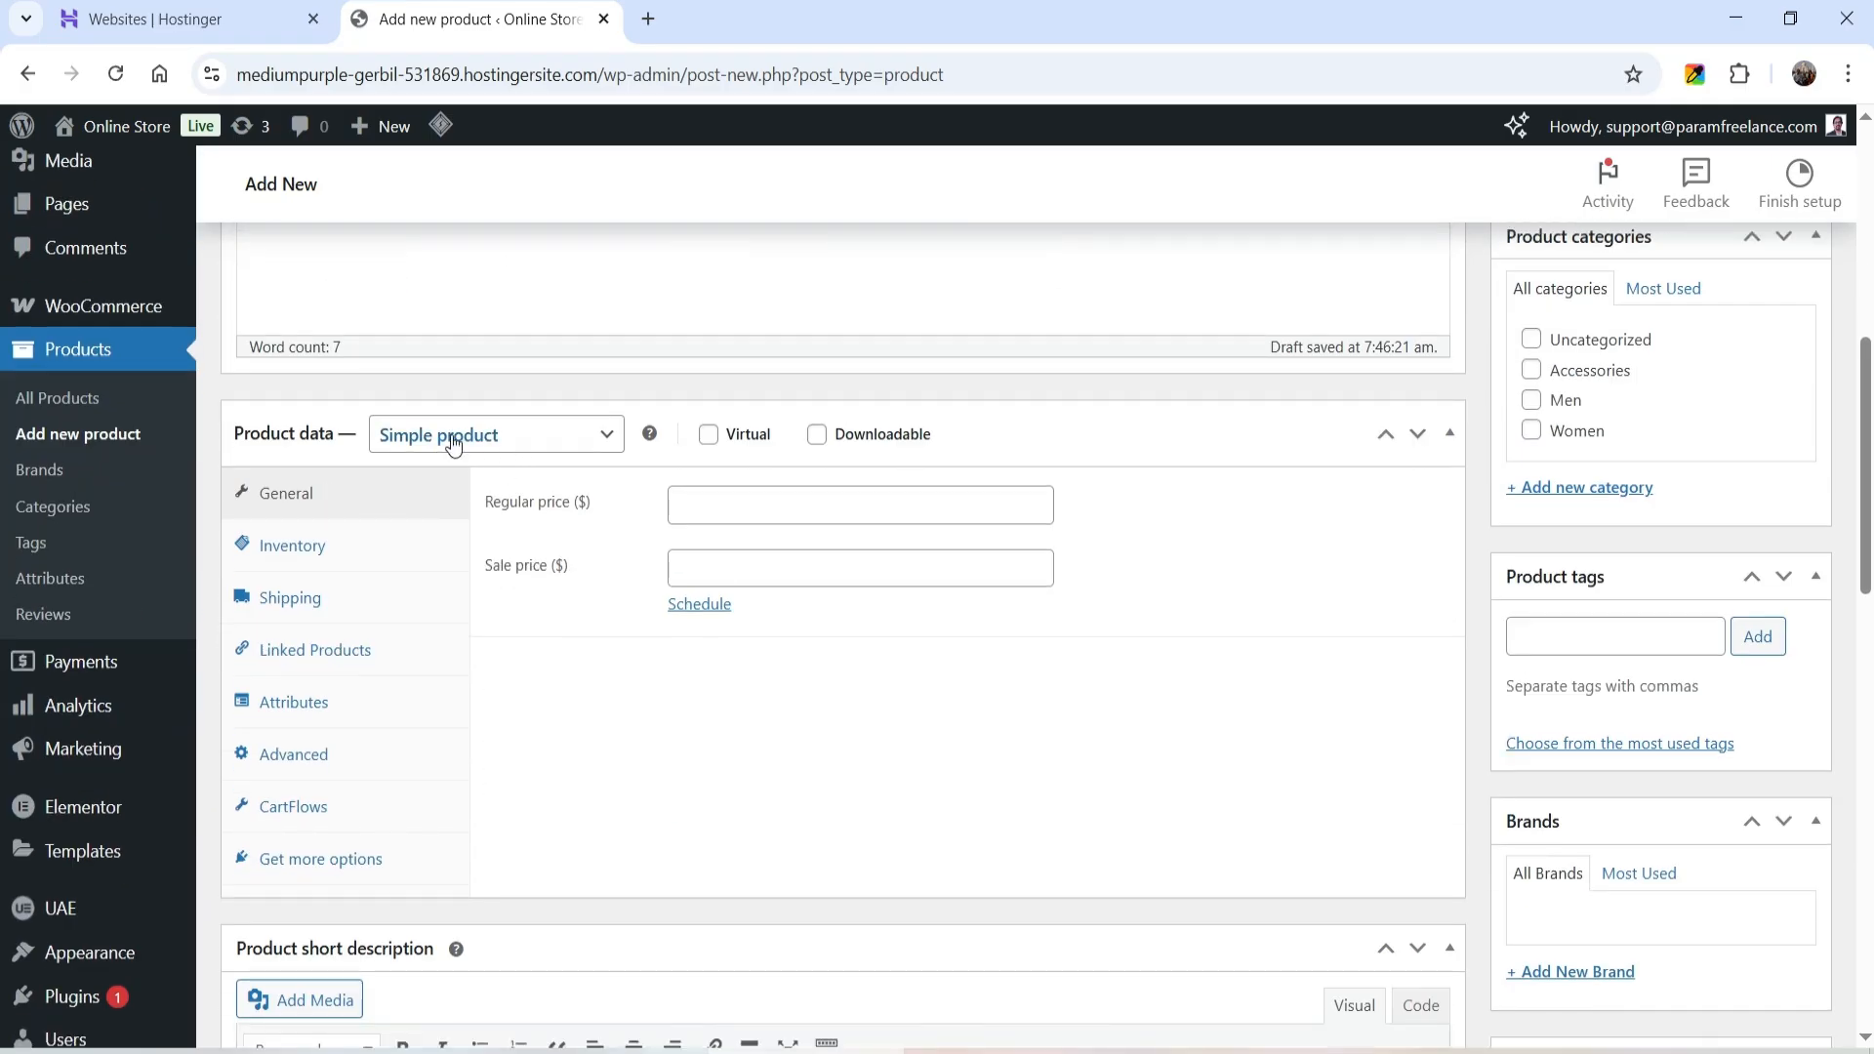
pyautogui.click(555, 441)
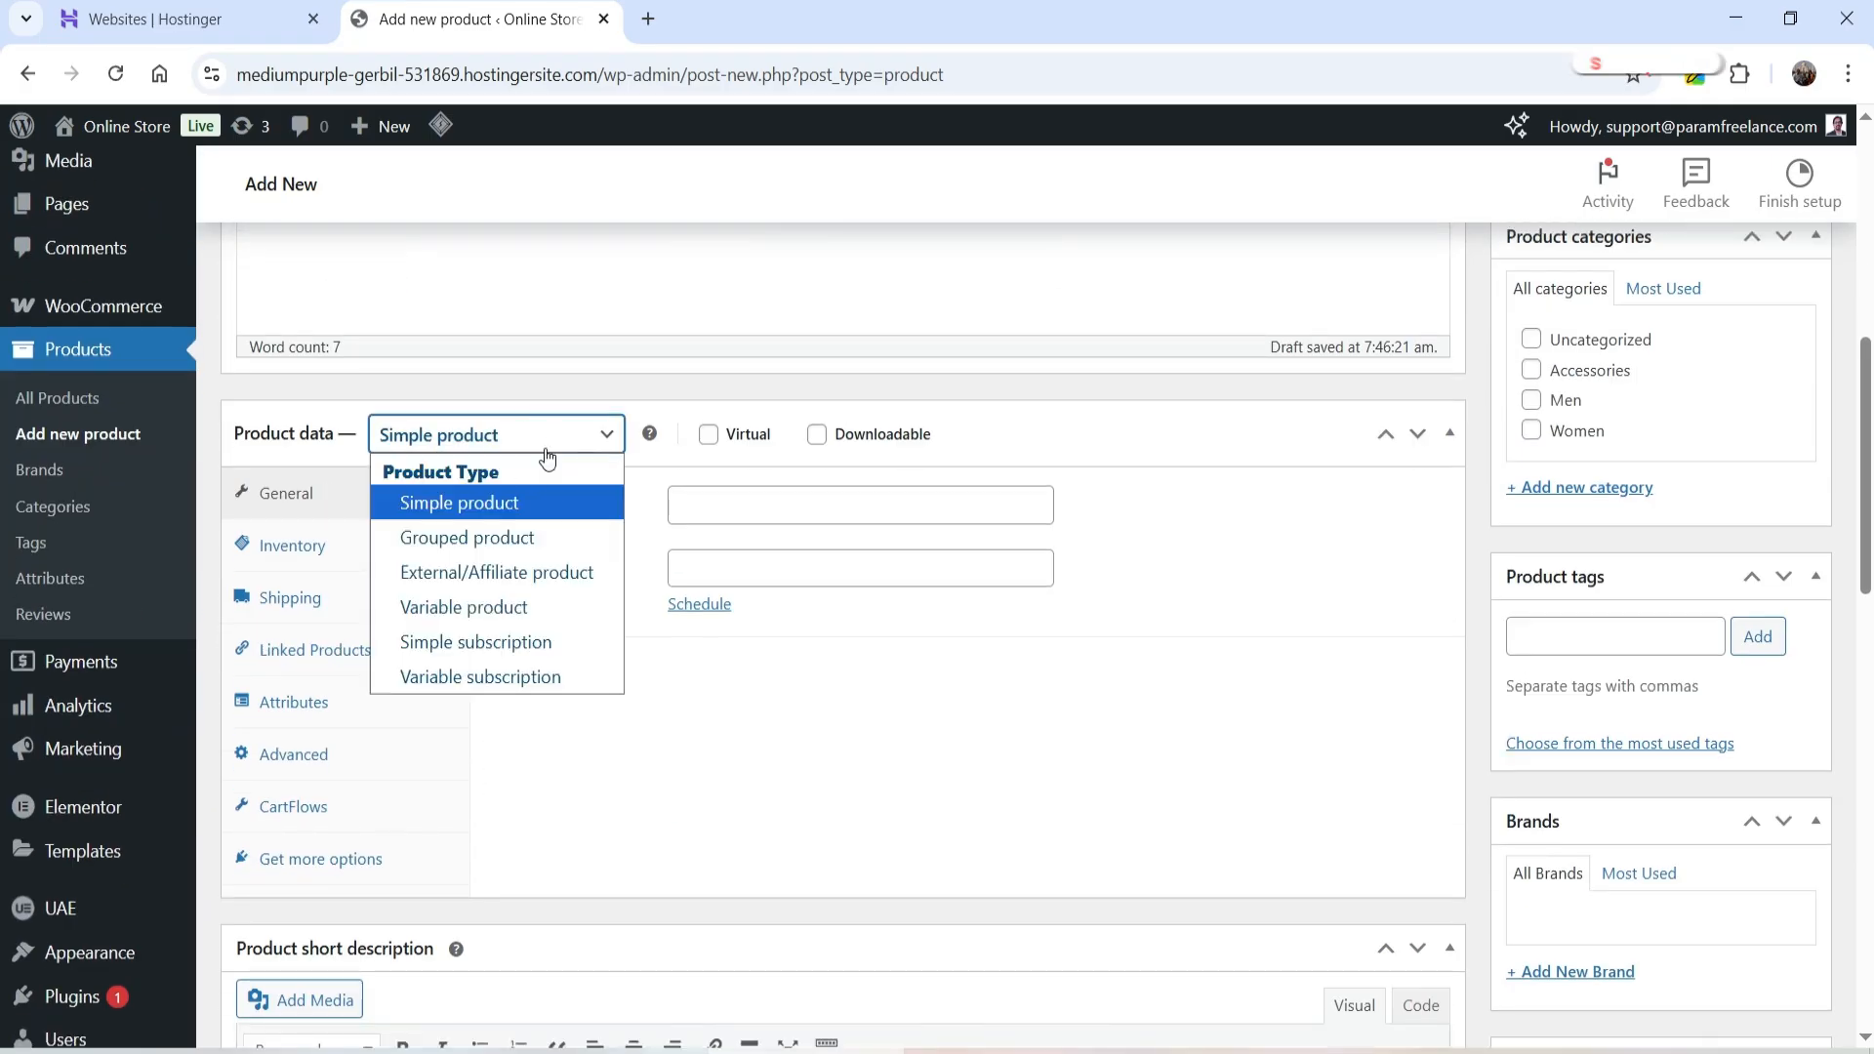
pyautogui.click(527, 642)
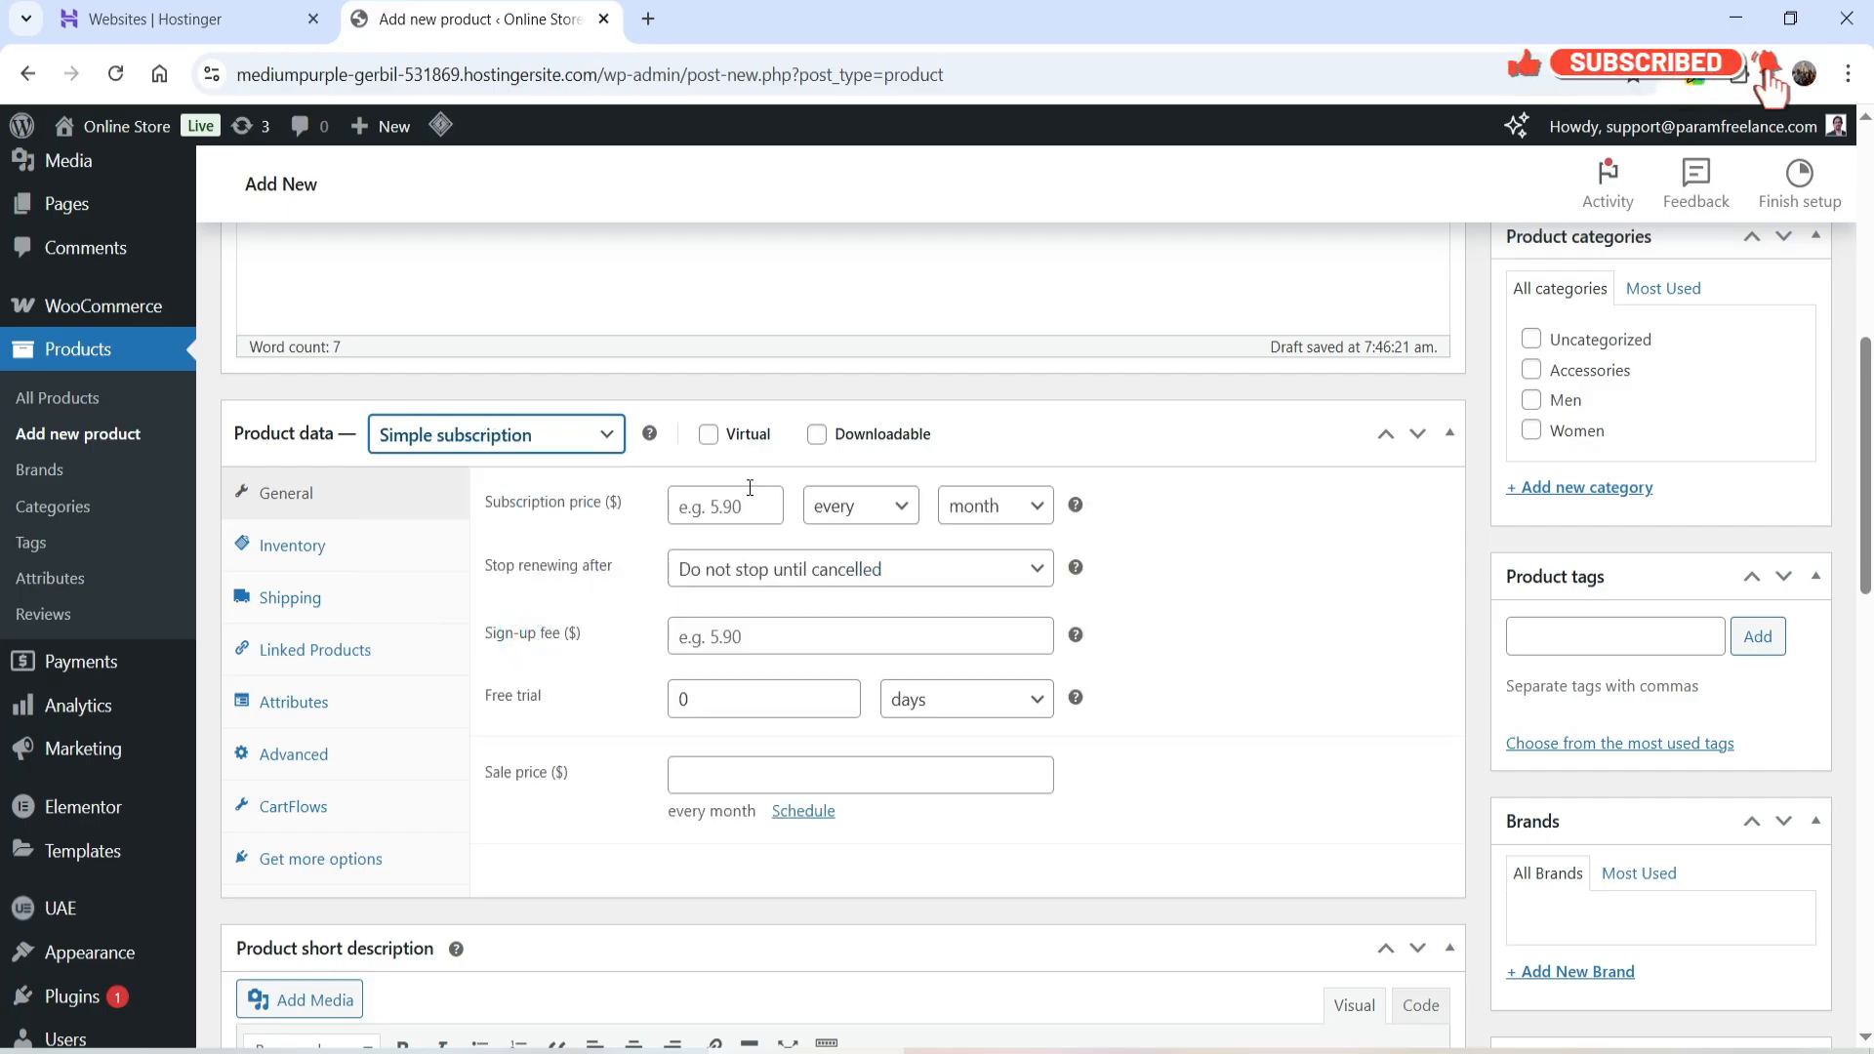
pyautogui.click(707, 438)
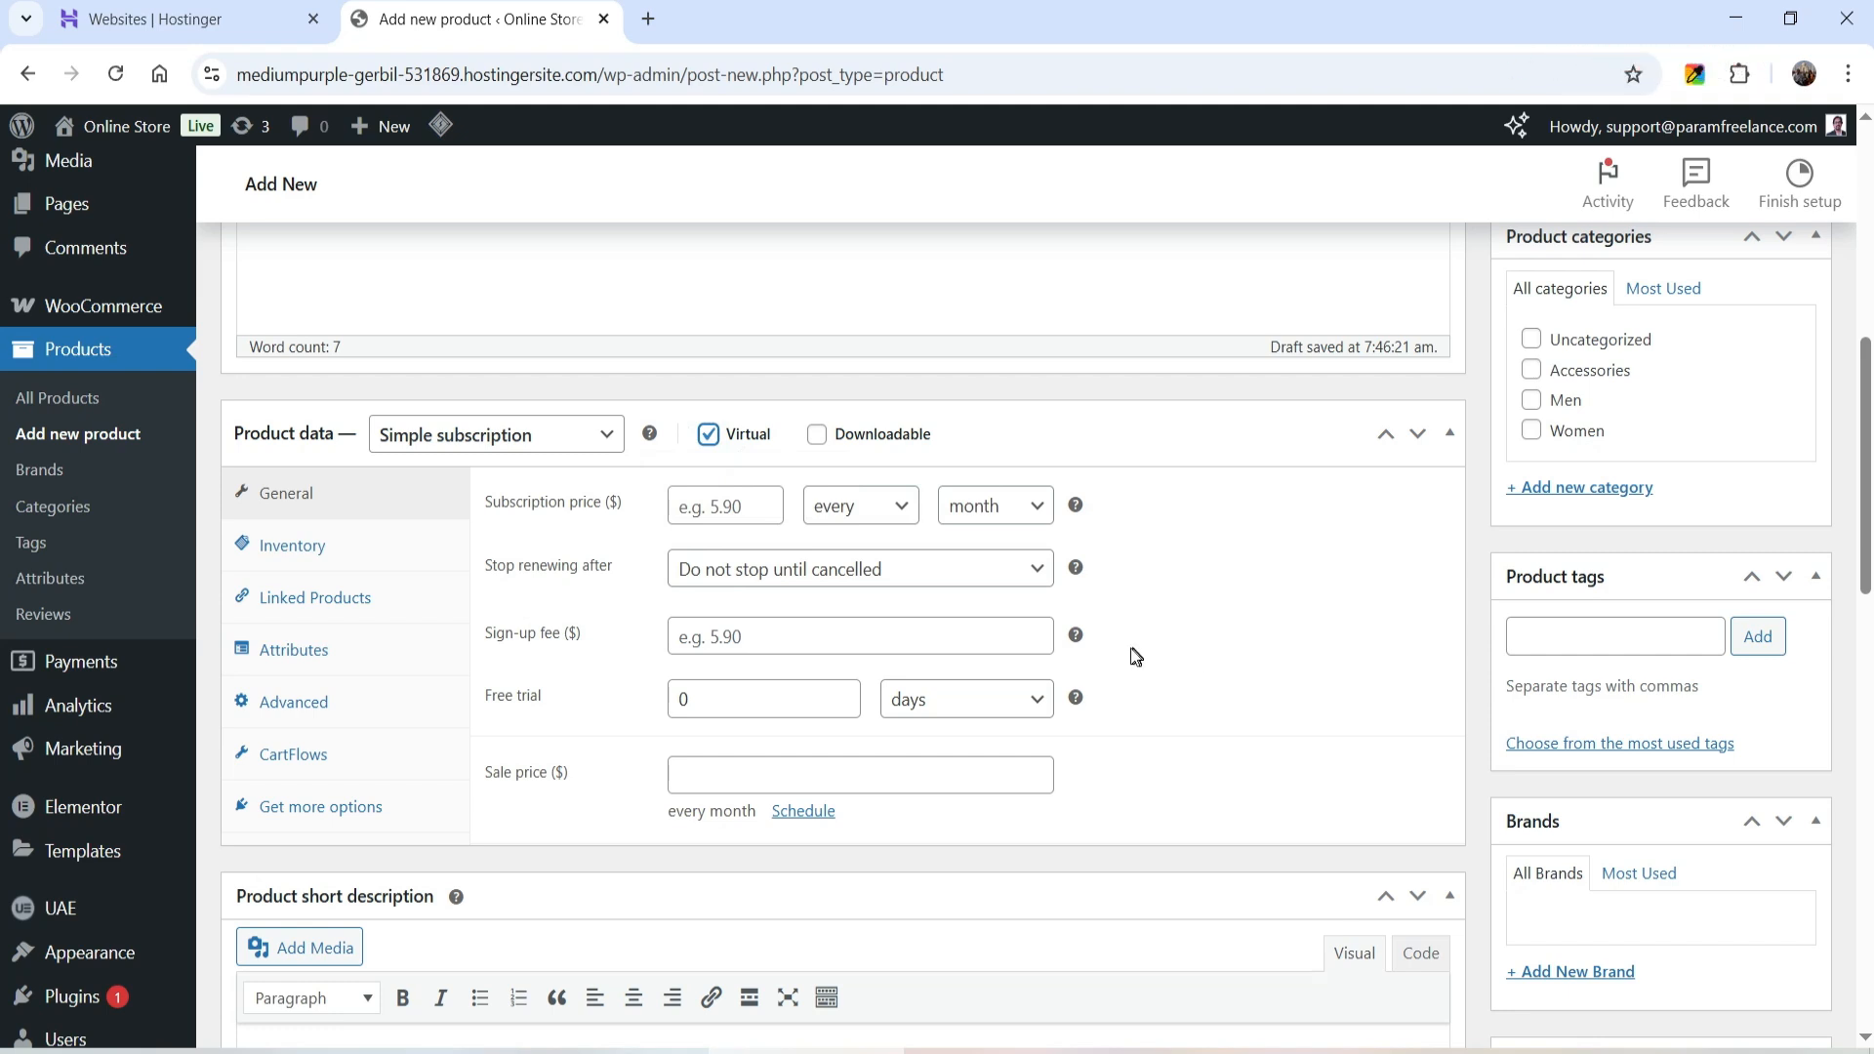
# Set the subscription price to $150, billed every month
pyautogui.click(722, 509)
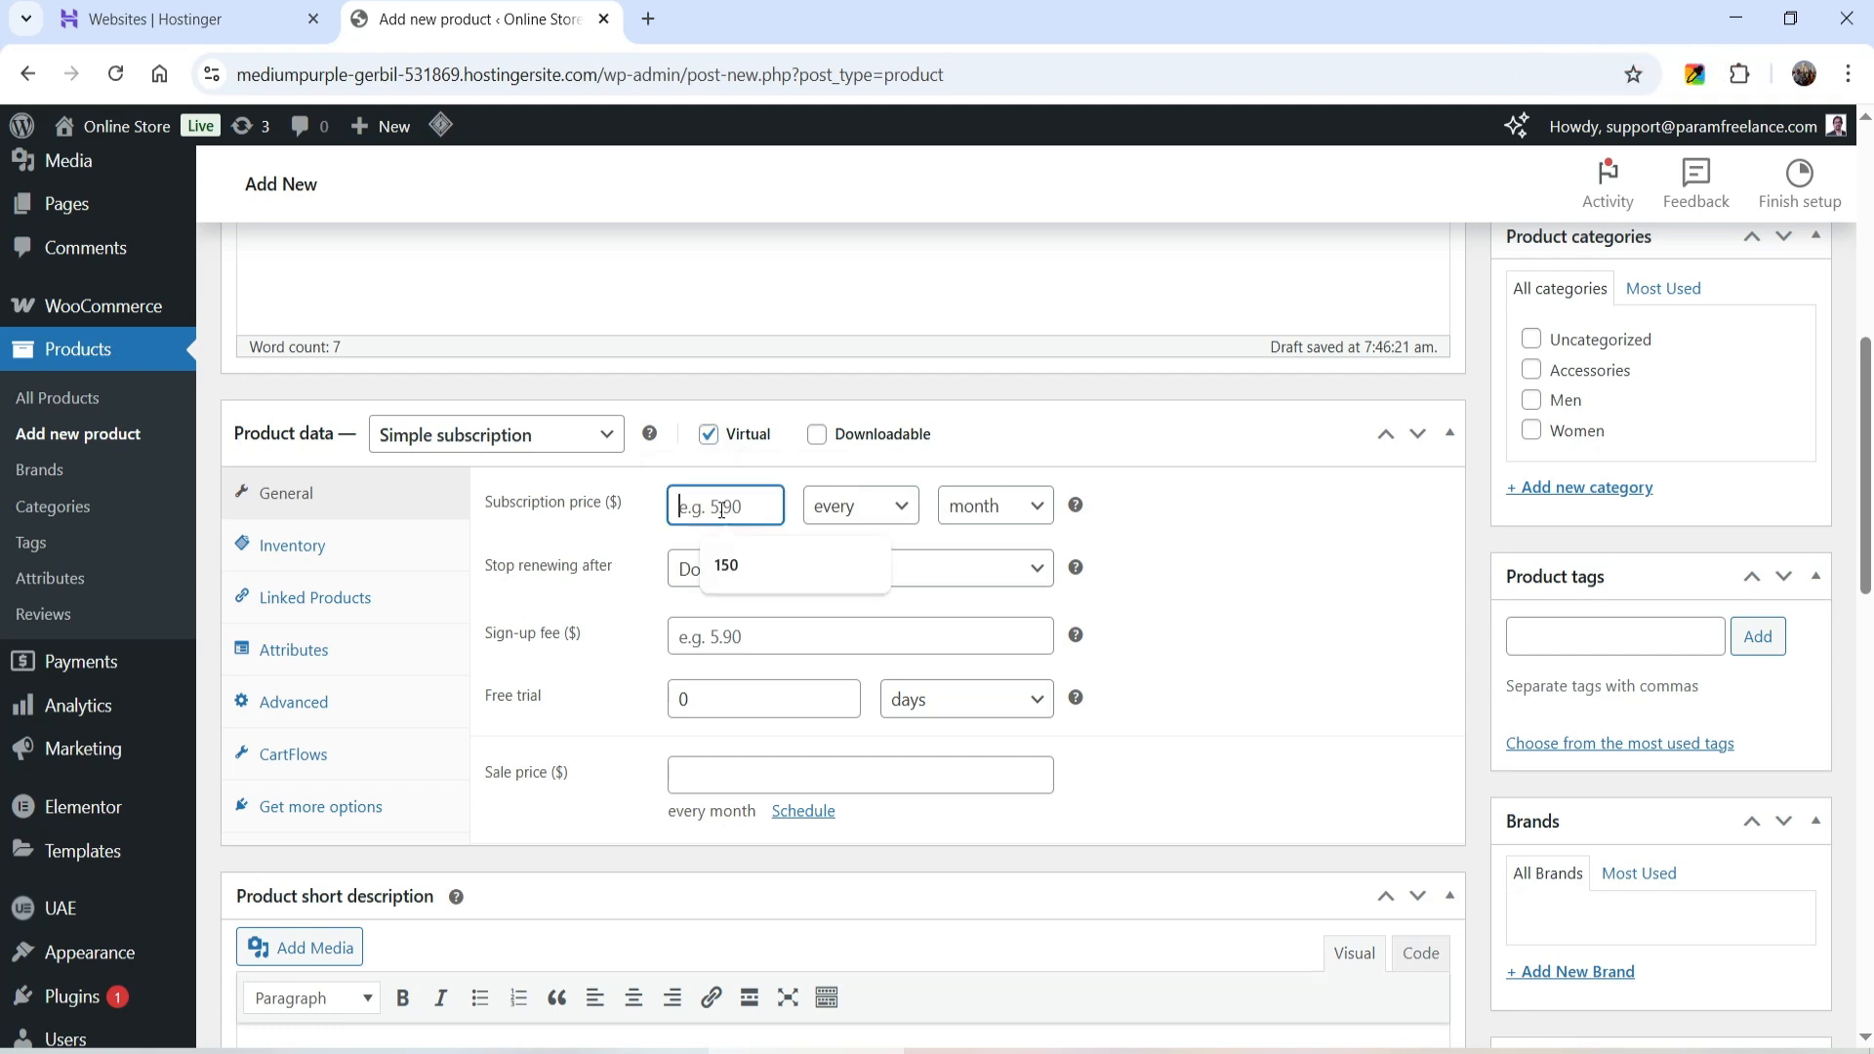
pyautogui.write('150')
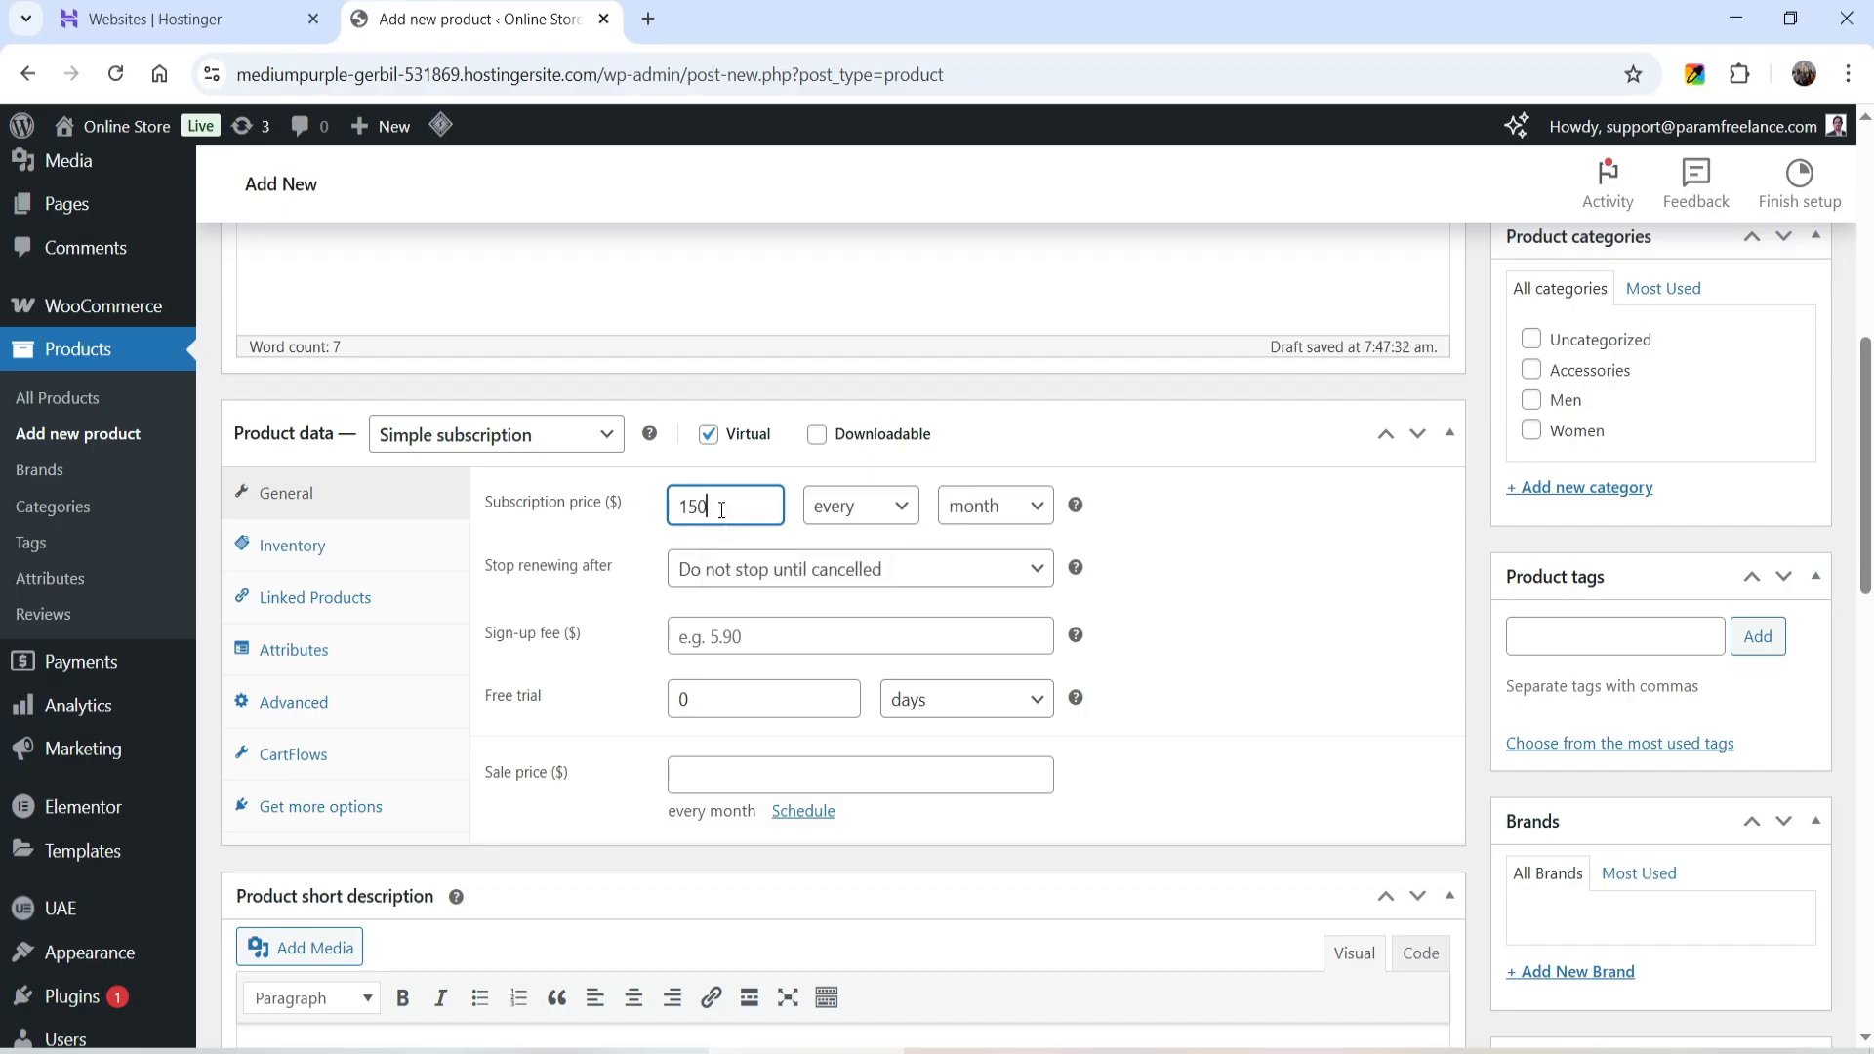
pyautogui.click(981, 507)
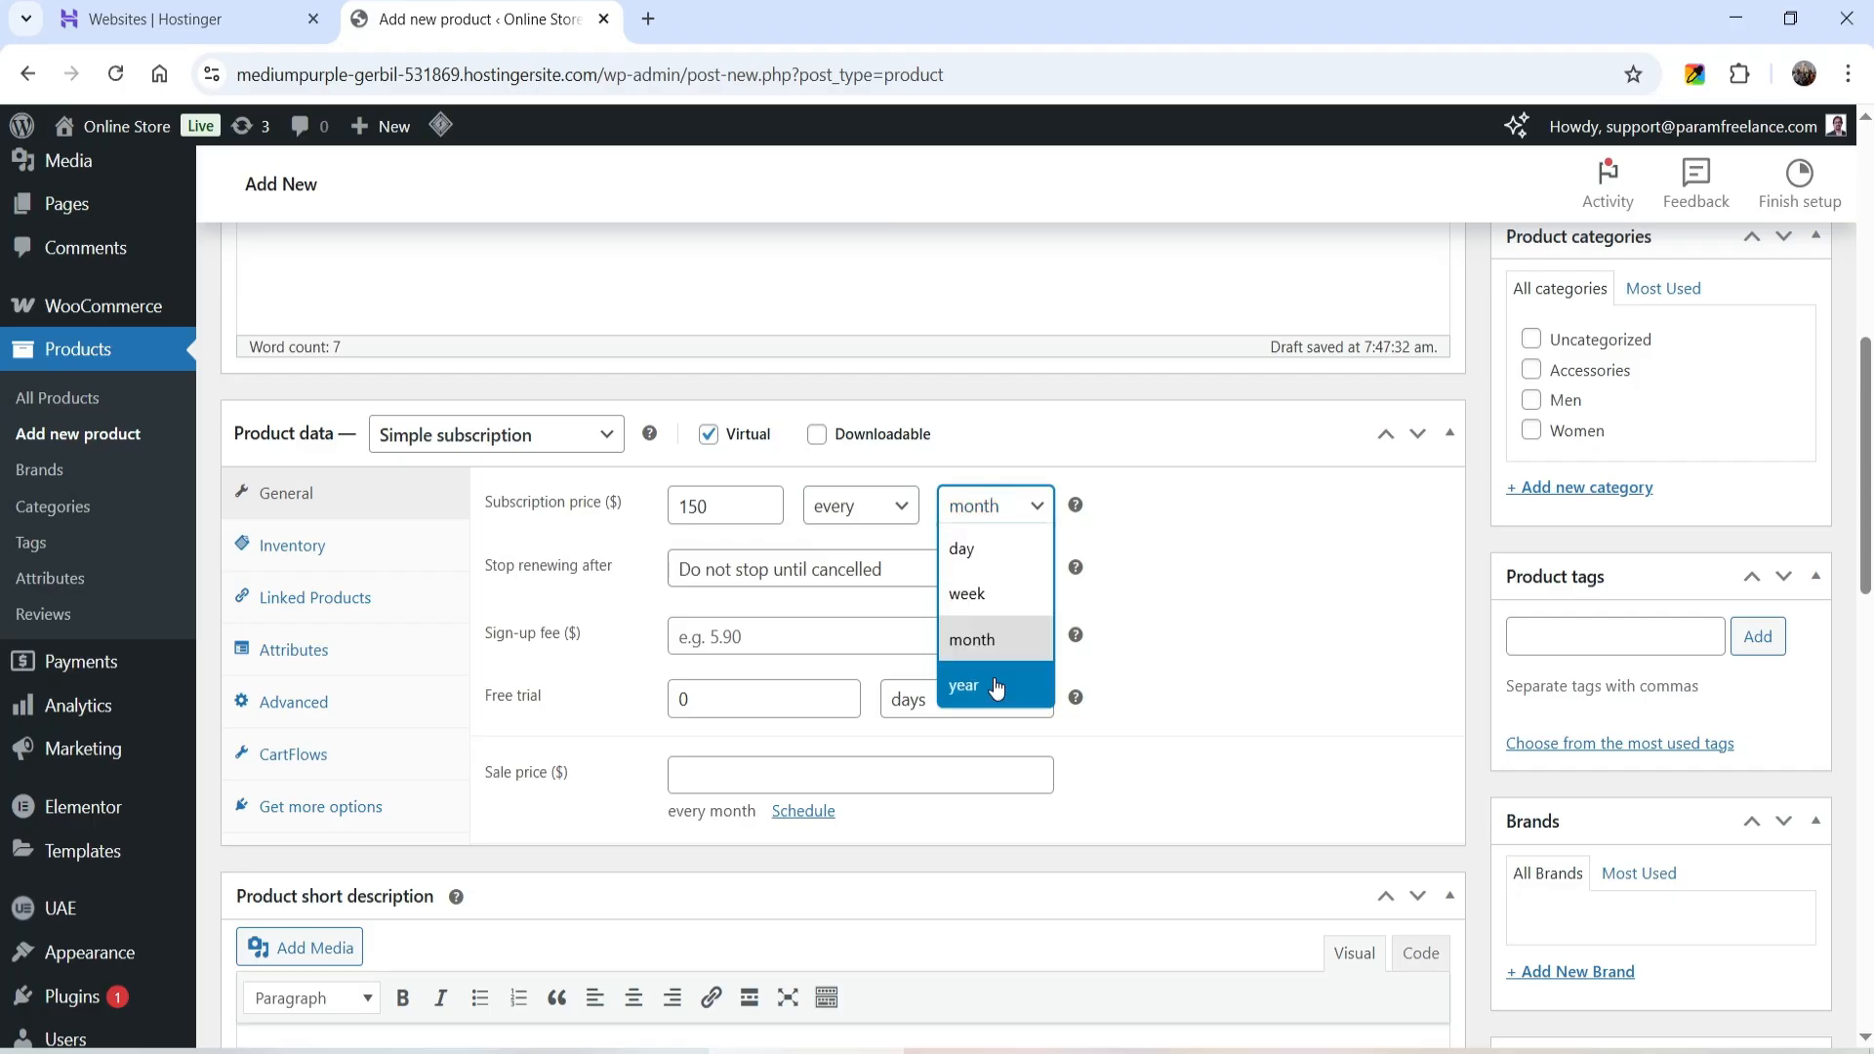
pyautogui.click(994, 639)
pyautogui.click(871, 508)
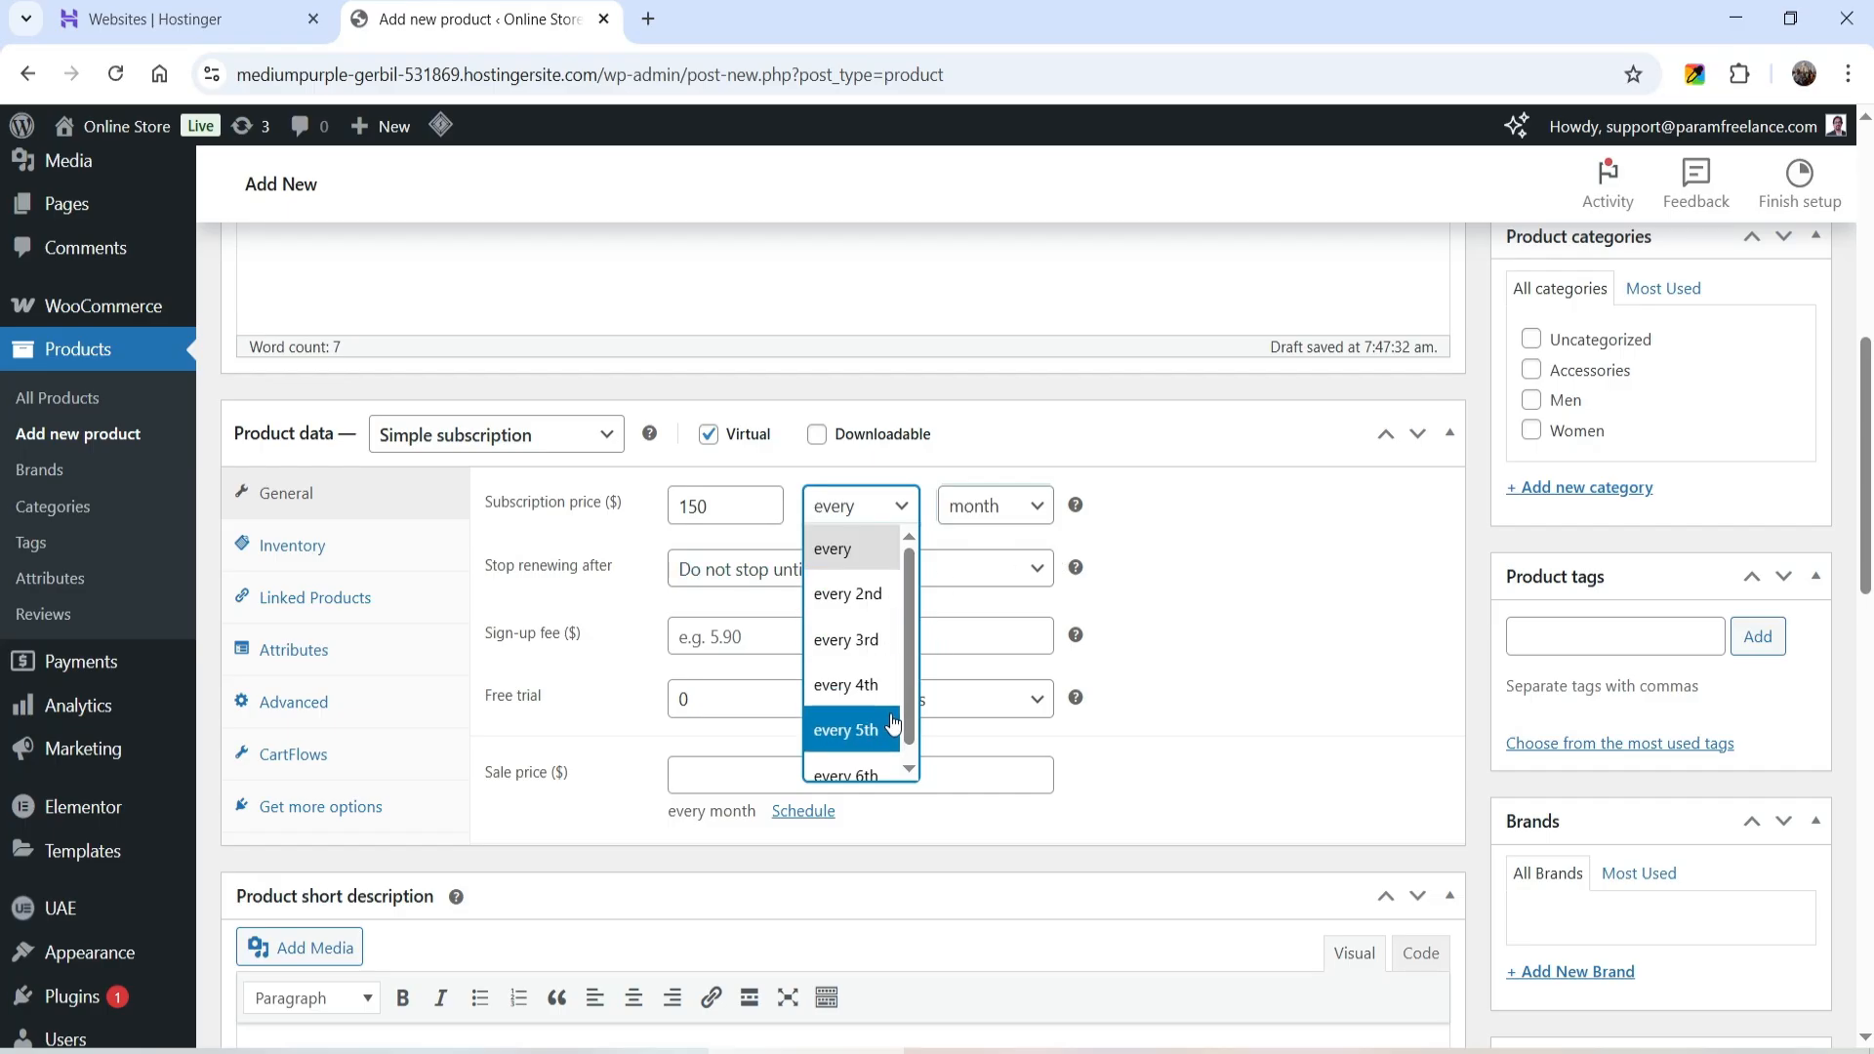
pyautogui.click(838, 552)
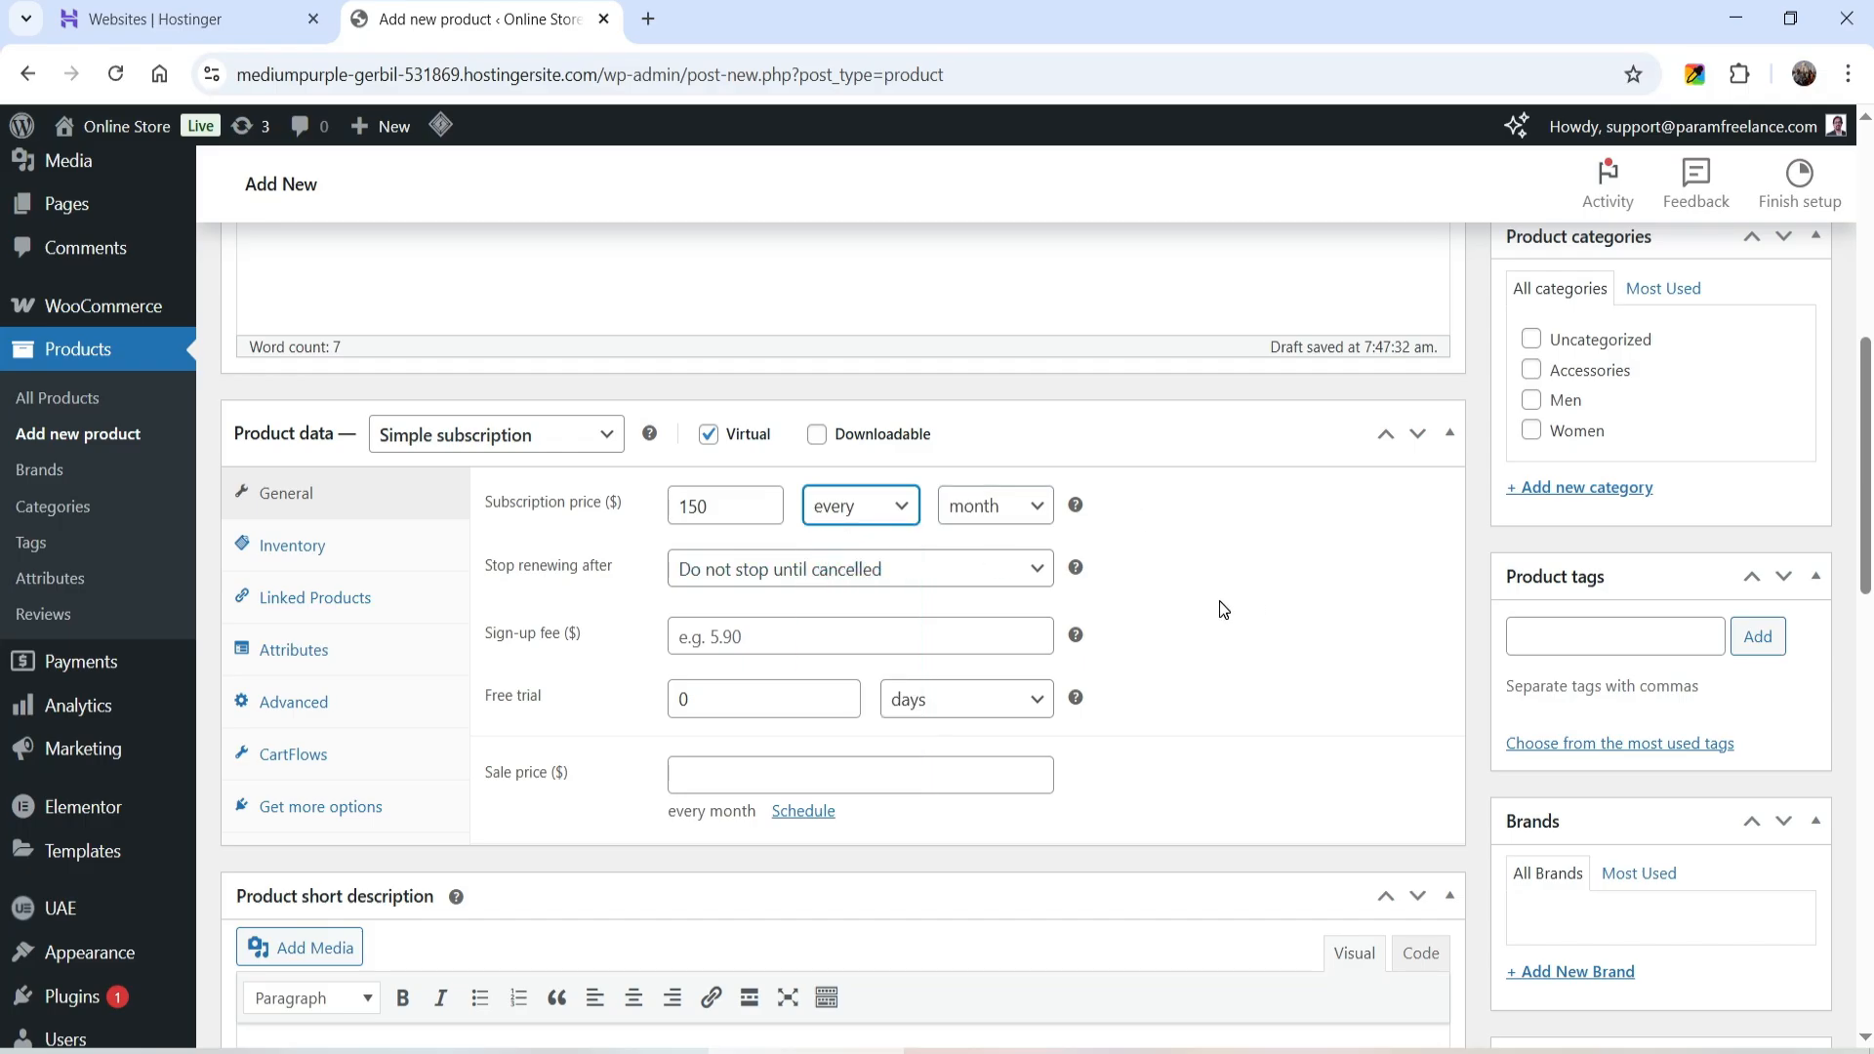
# Set the subscription to stop renewing after 12 months
pyautogui.click(752, 575)
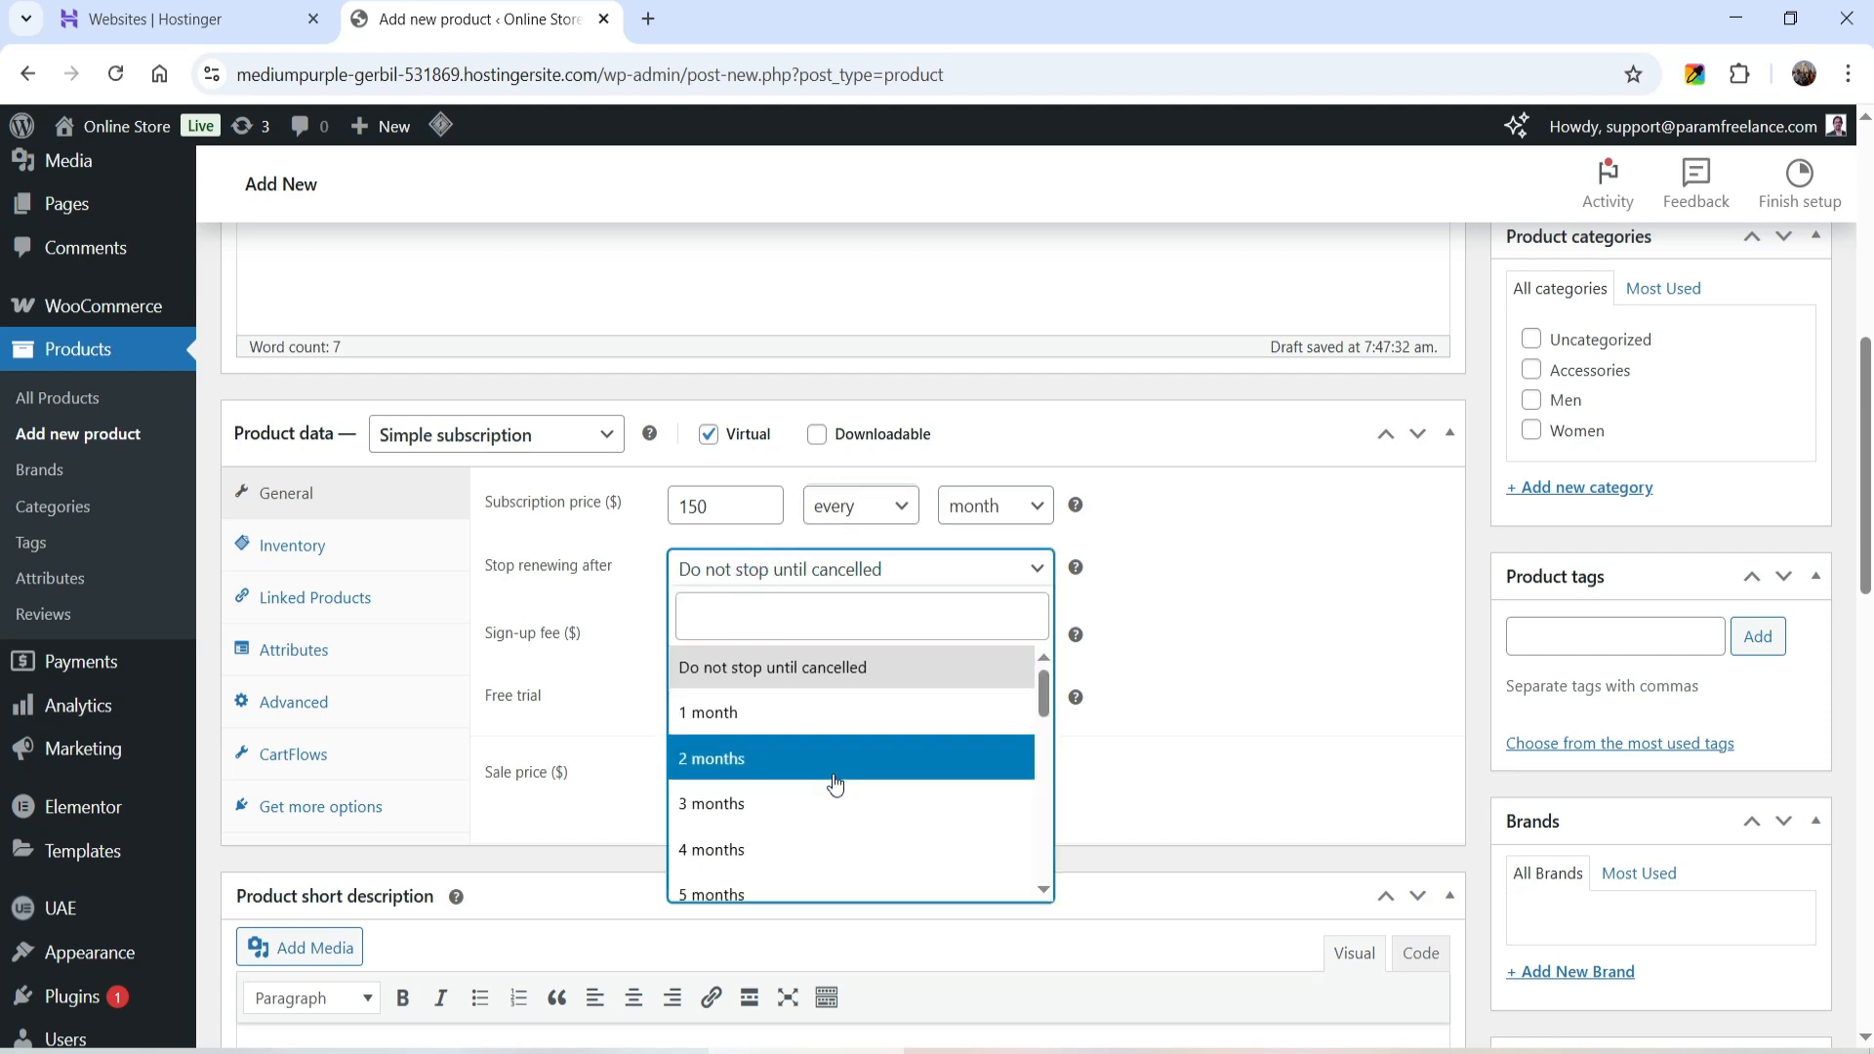
pyautogui.scroll(-8, 834, 783)
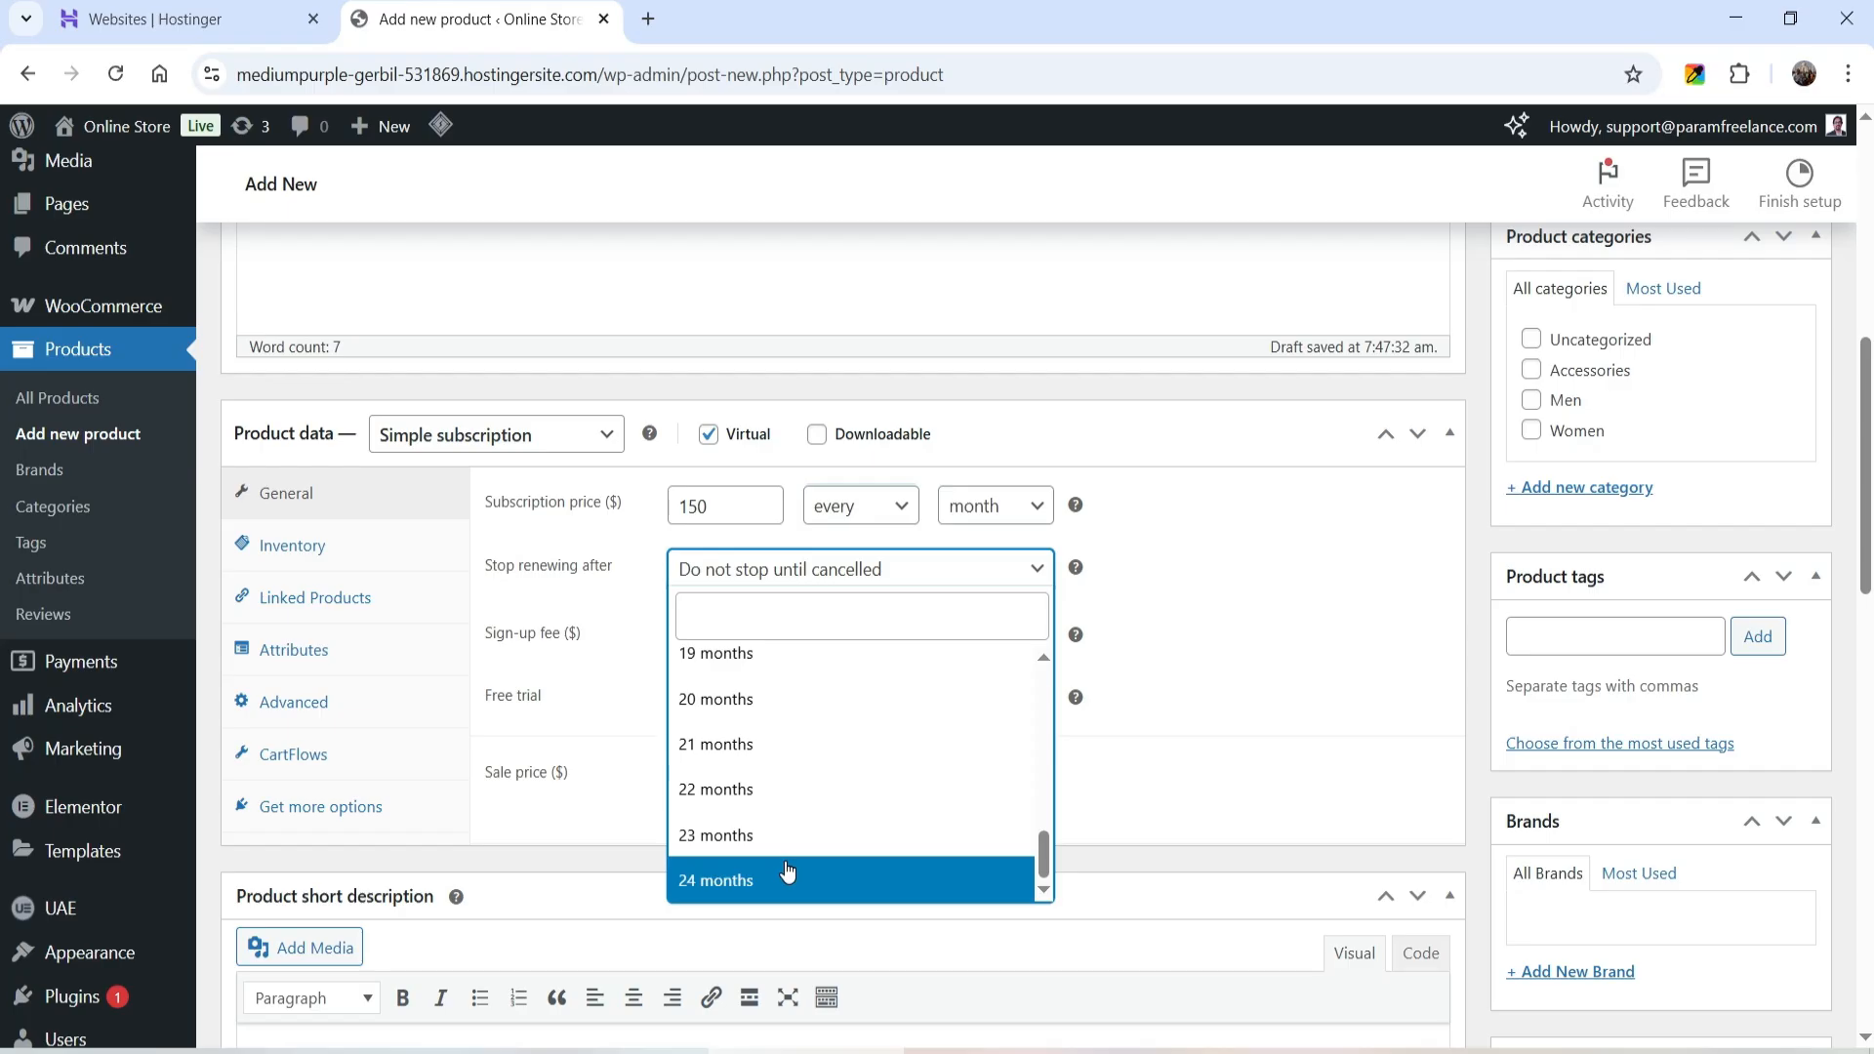
pyautogui.scroll(5, 788, 869)
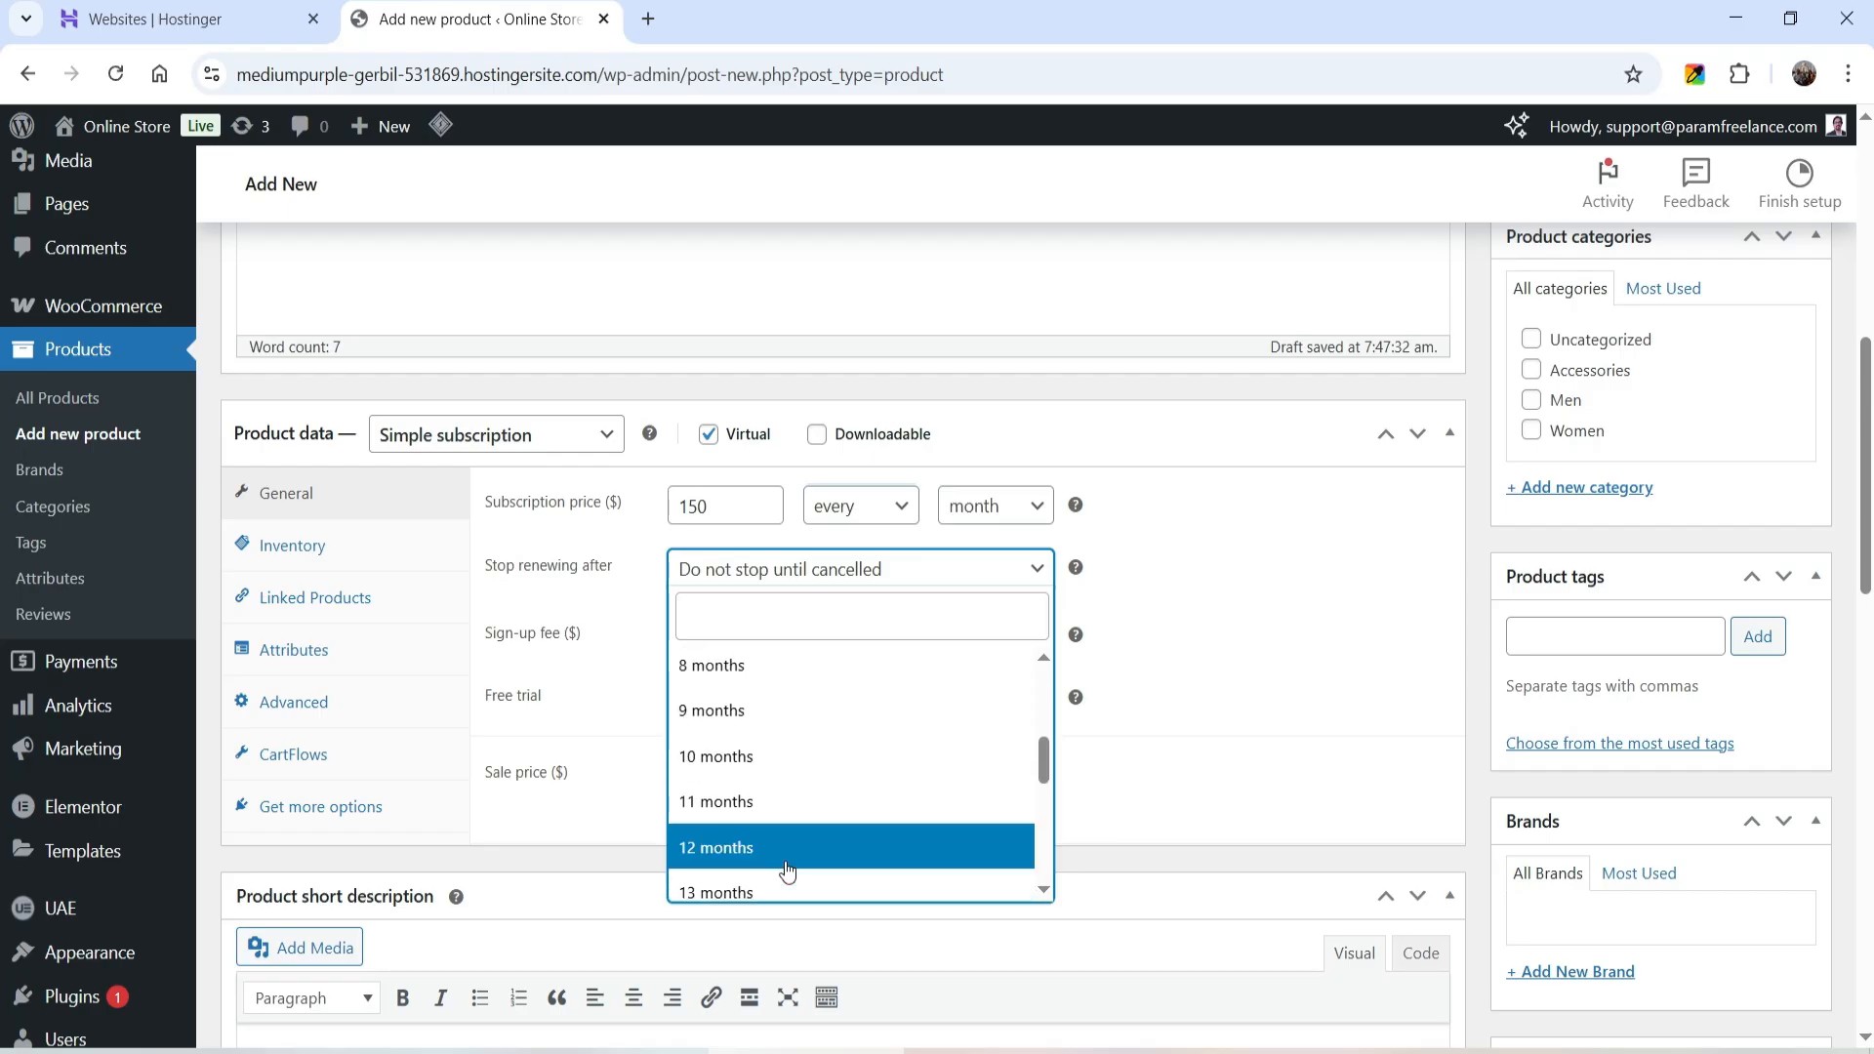
pyautogui.click(821, 845)
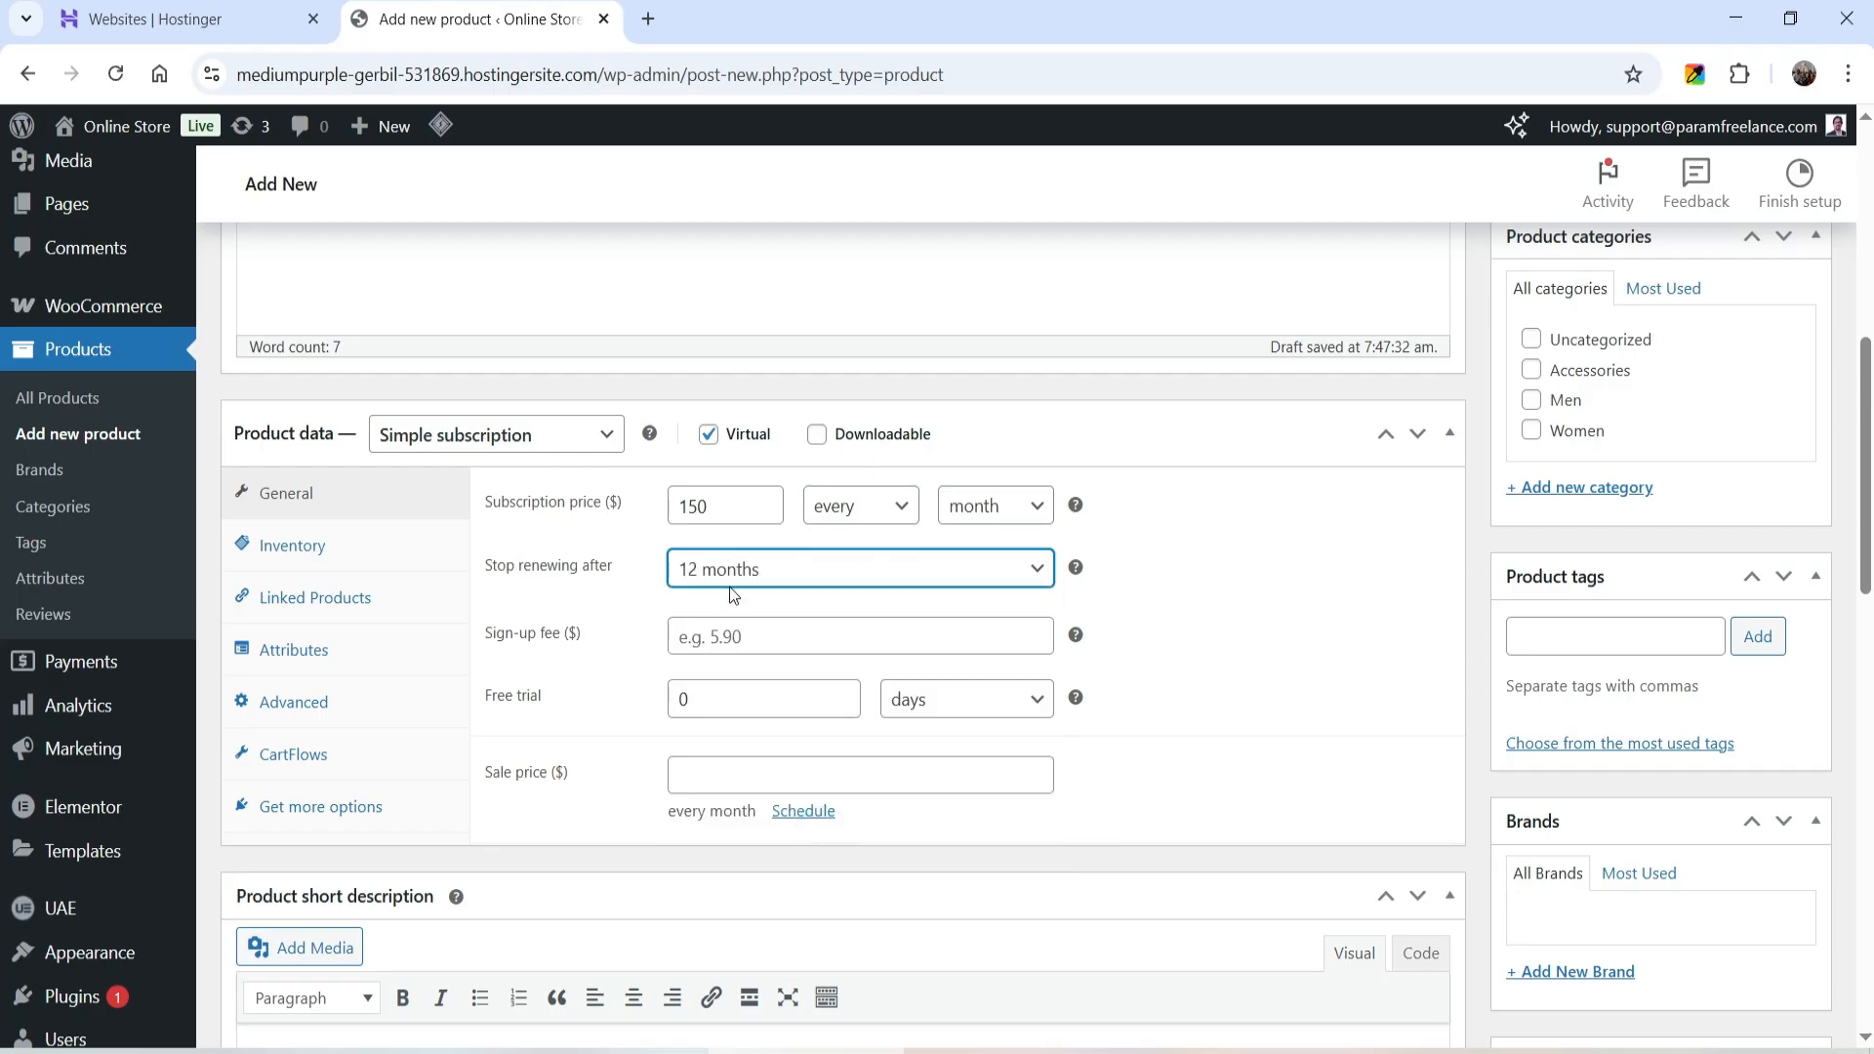
# Set the subscription to renew with no stop until cancelled and give it a free trial of 7 days
pyautogui.click(802, 571)
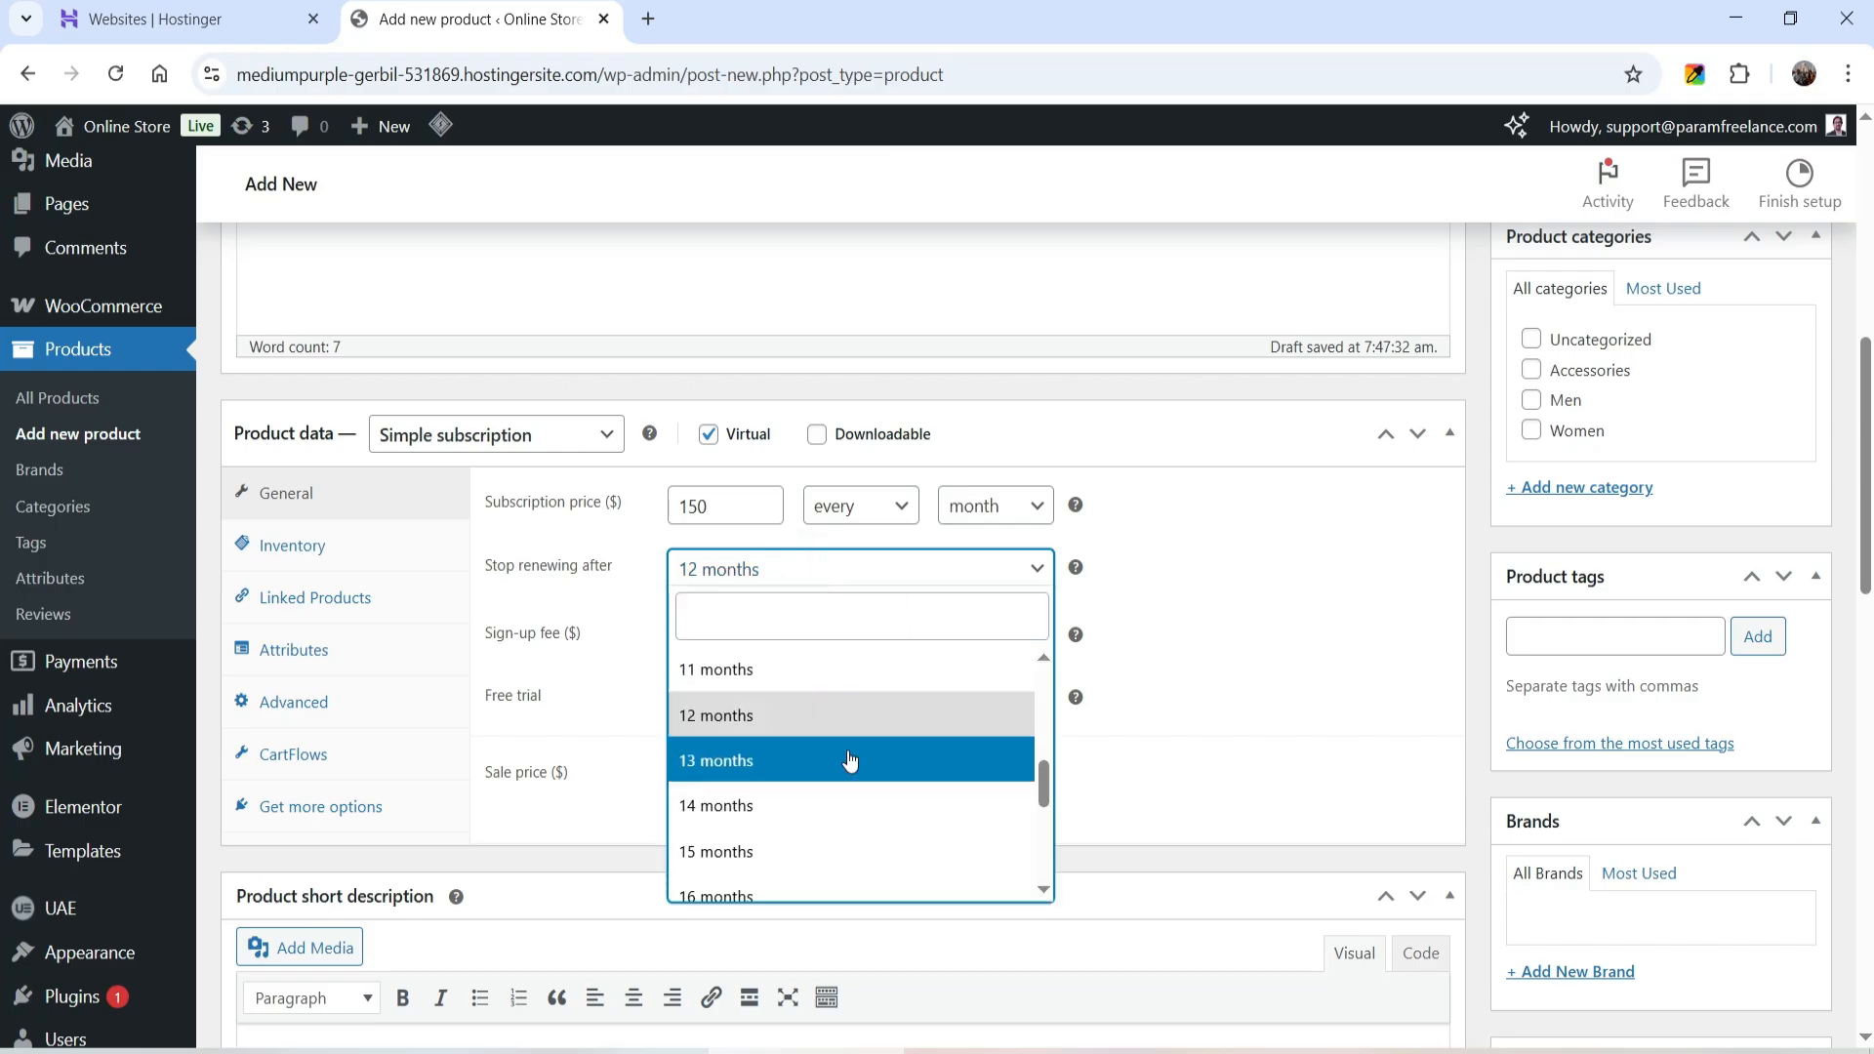
pyautogui.scroll(5, 842, 710)
pyautogui.click(744, 667)
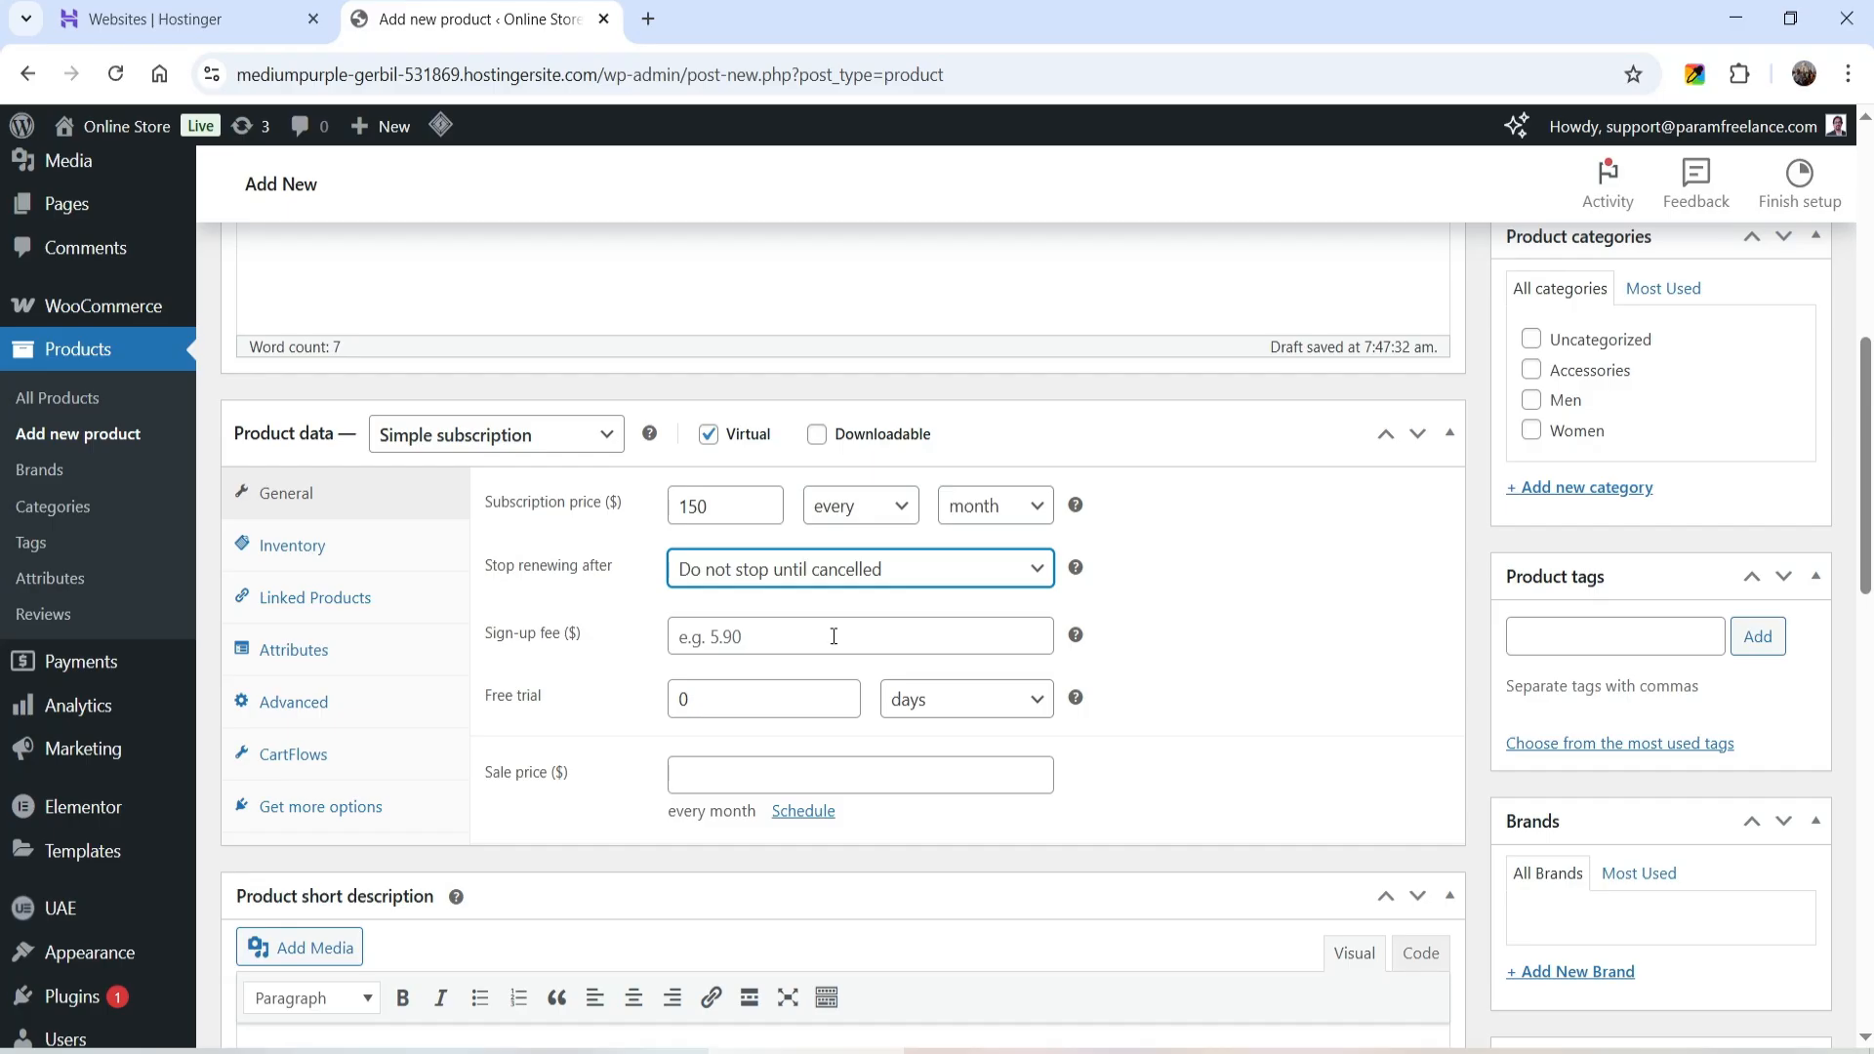
pyautogui.doubleClick(716, 699)
pyautogui.write('7')
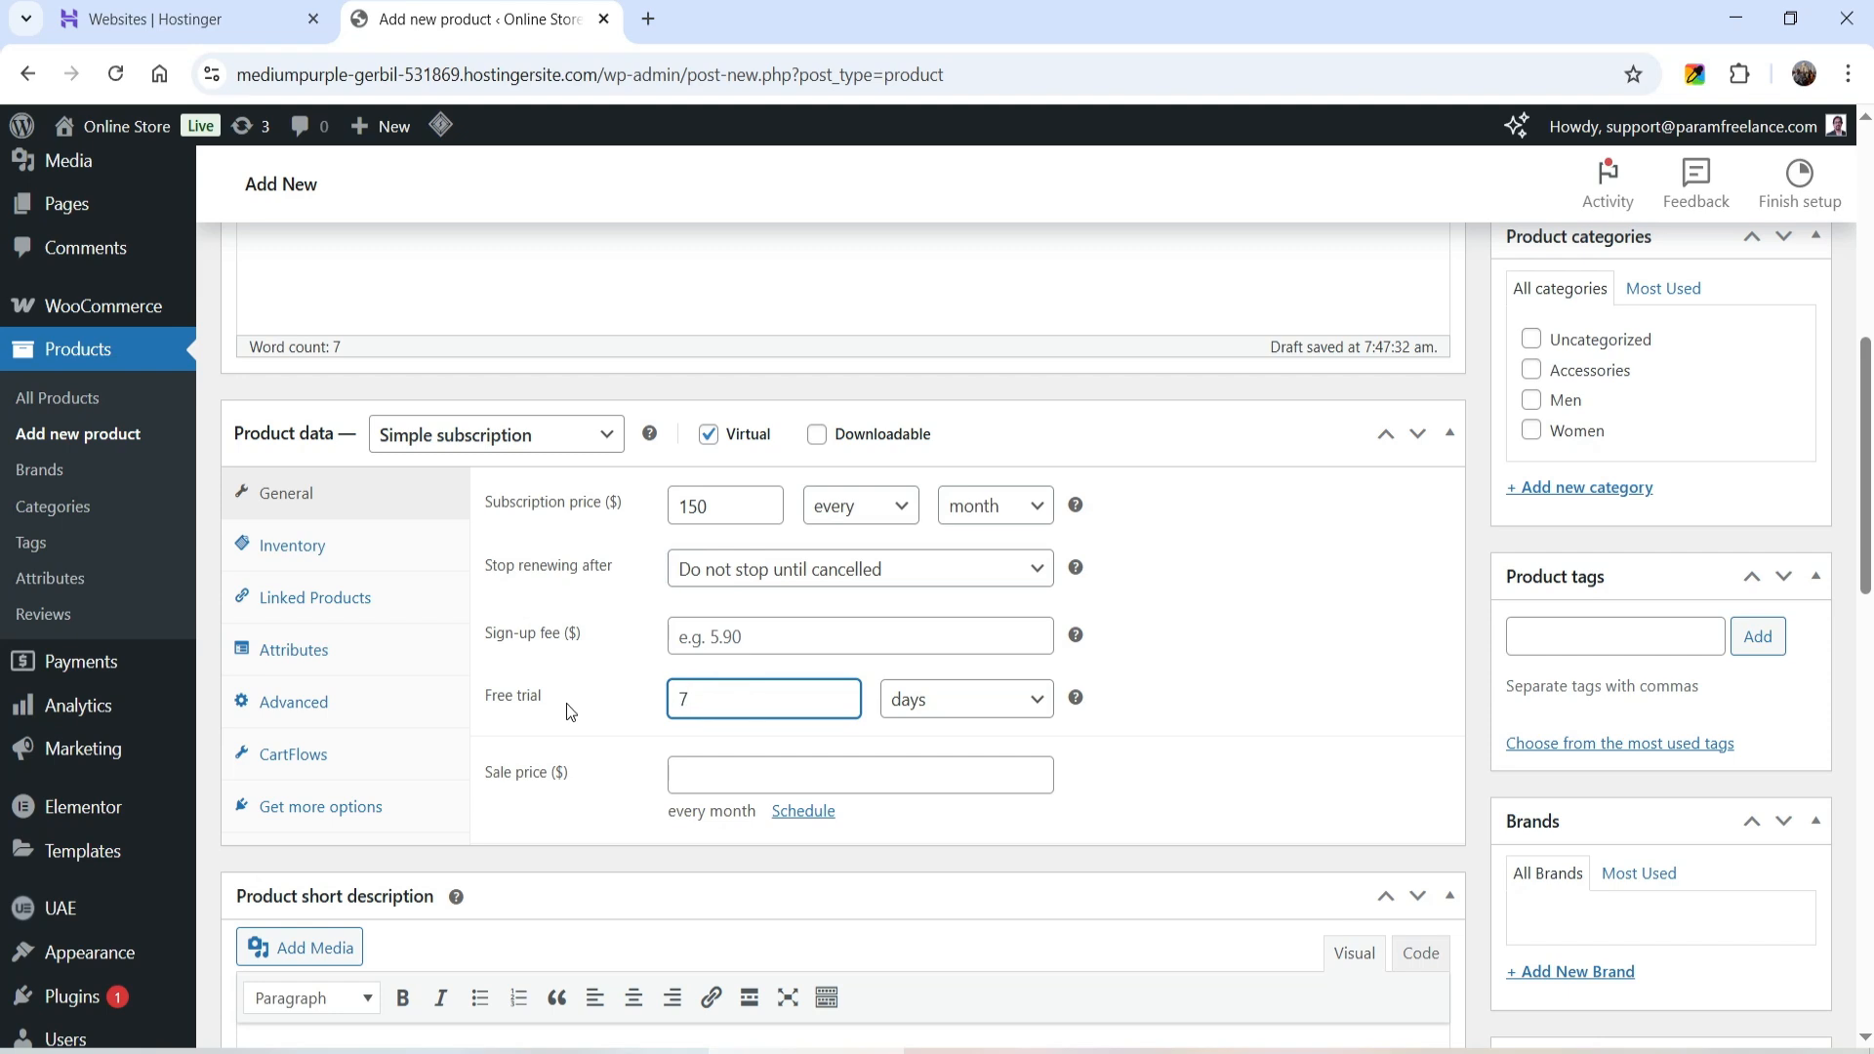
# Try a free trial of 1 week and restore it to 7 days
pyautogui.click(1005, 721)
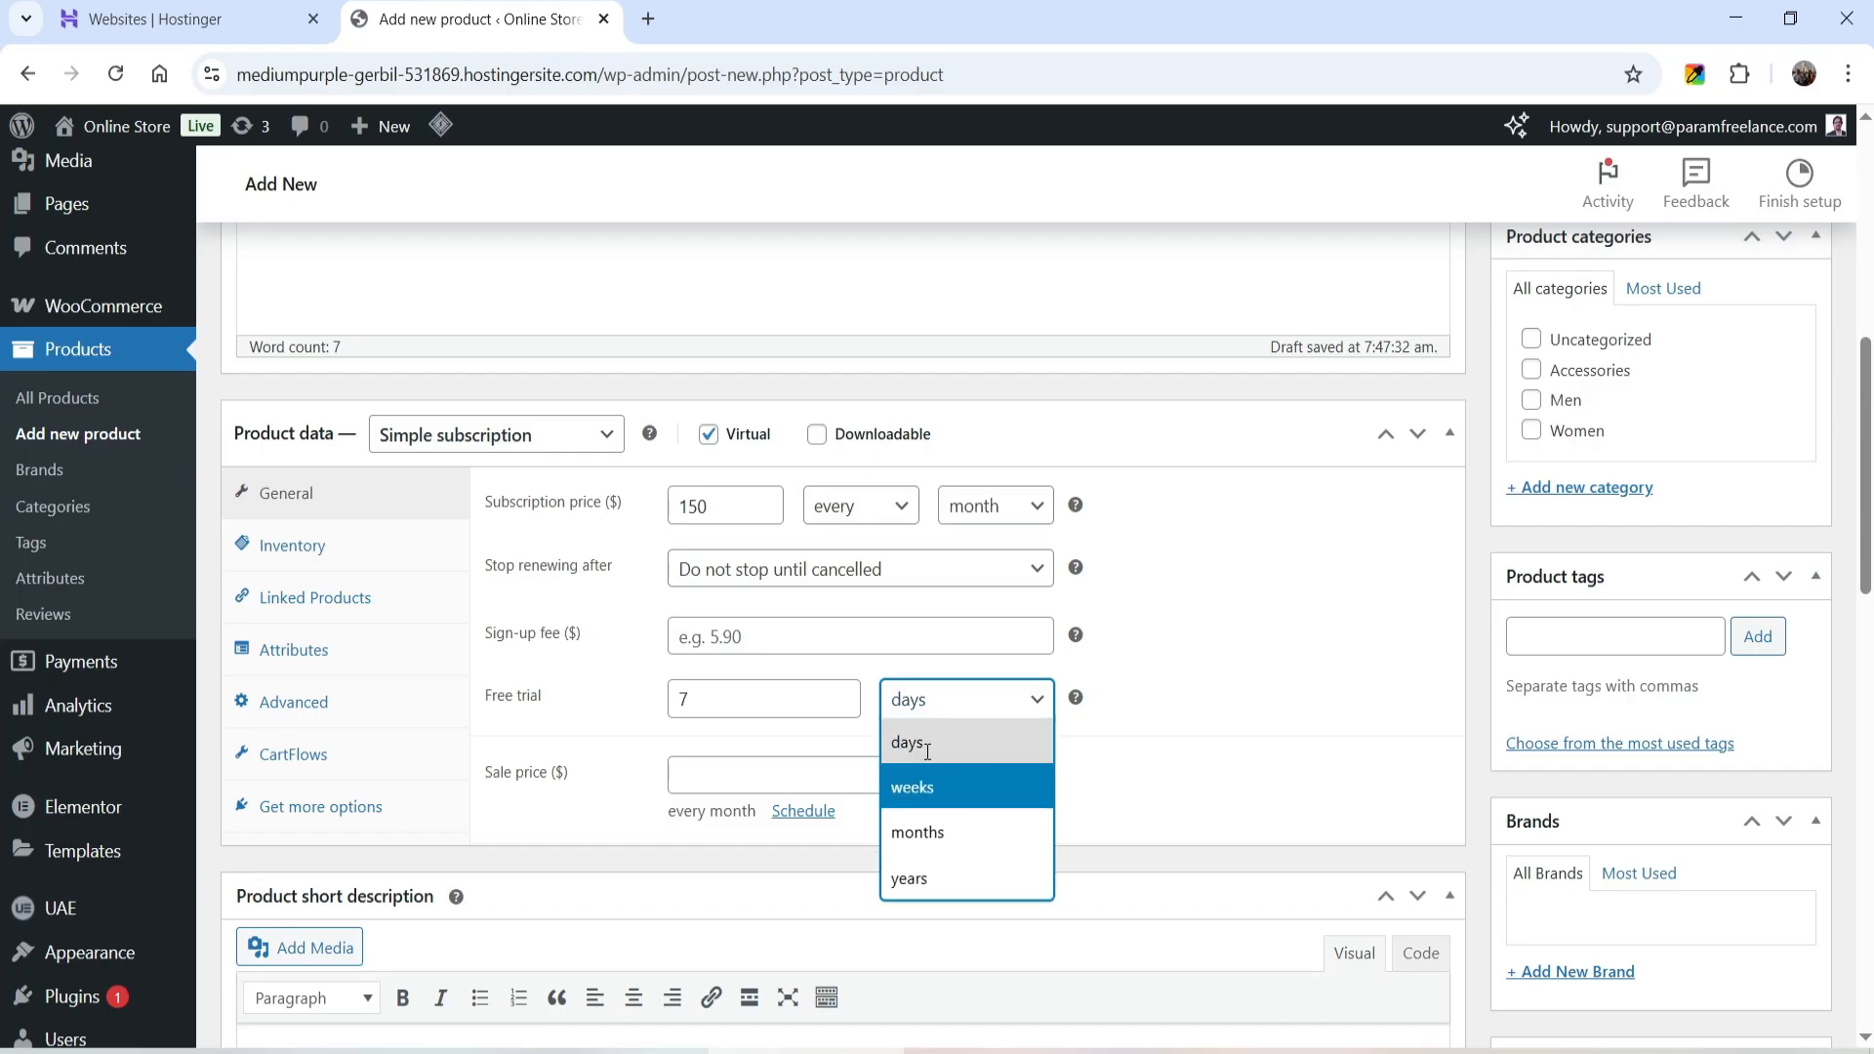
pyautogui.click(975, 786)
pyautogui.doubleClick(719, 699)
pyautogui.write('1')
pyautogui.click(954, 708)
pyautogui.click(1145, 754)
pyautogui.click(946, 700)
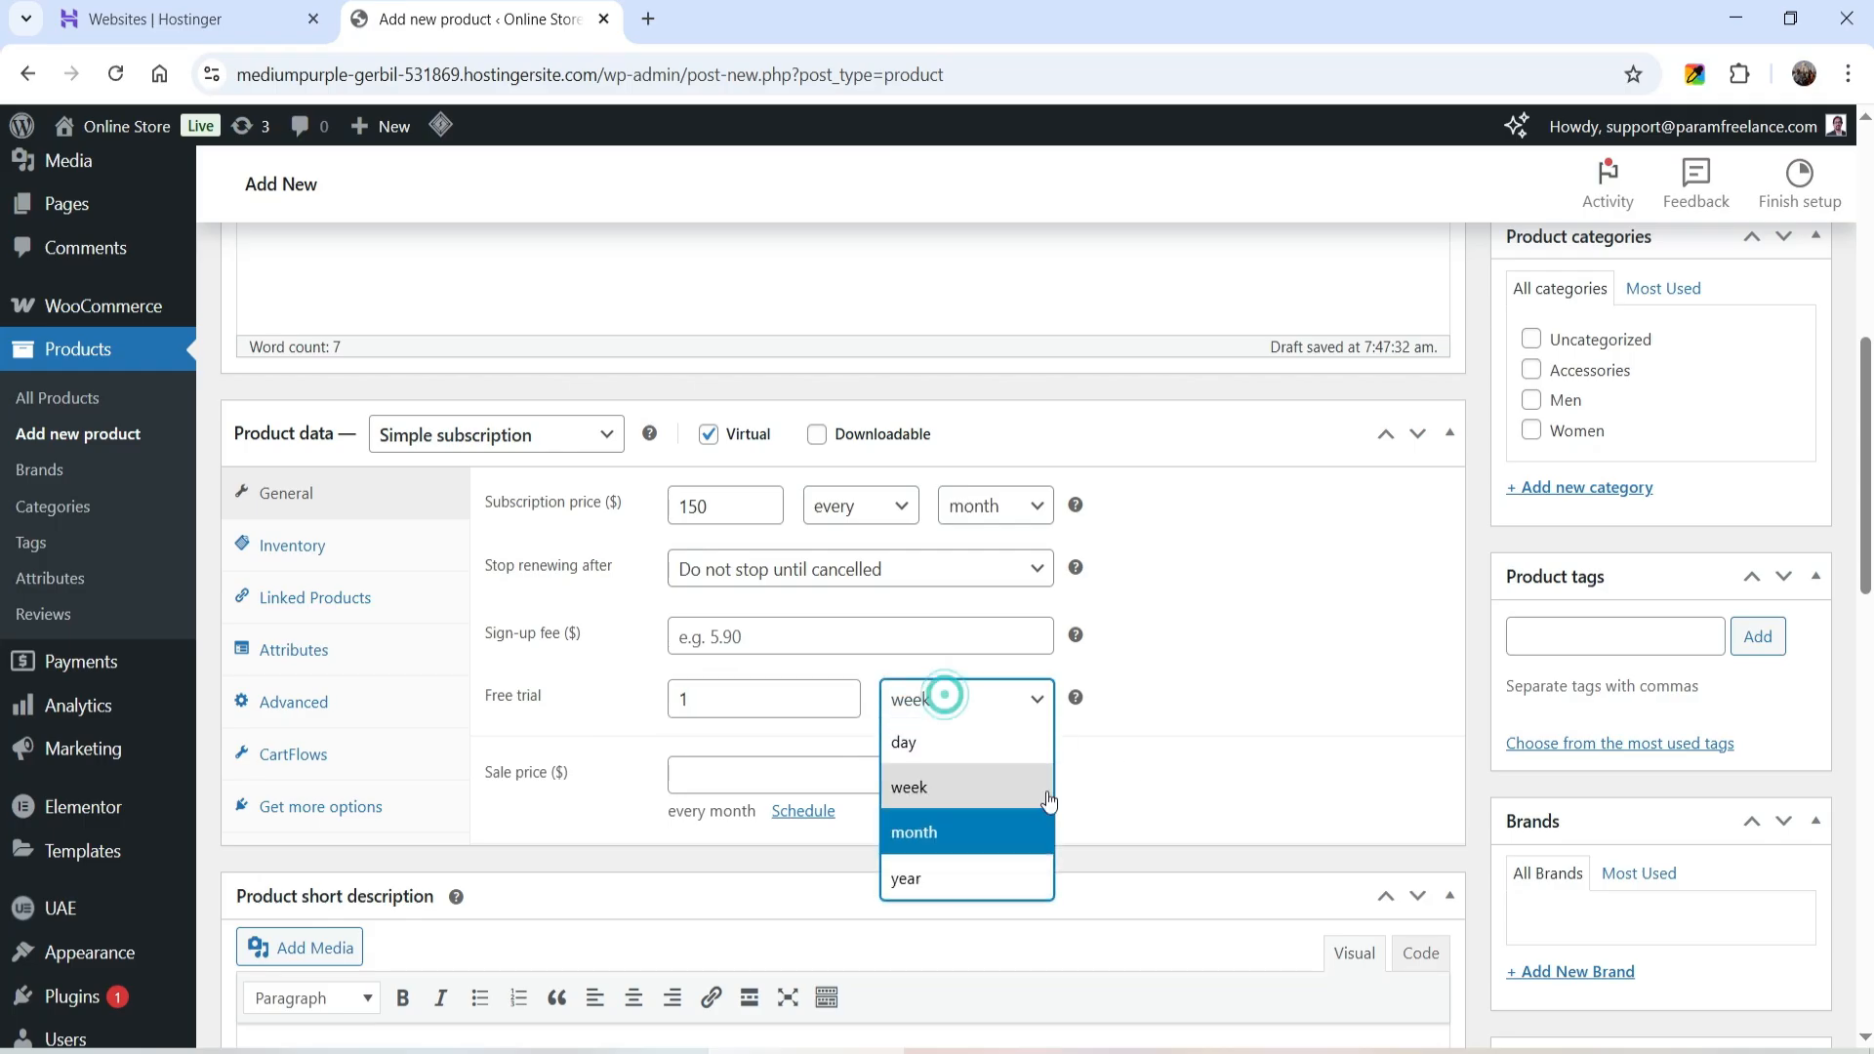
pyautogui.click(946, 744)
pyautogui.doubleClick(719, 700)
pyautogui.write('7')
pyautogui.click(1297, 700)
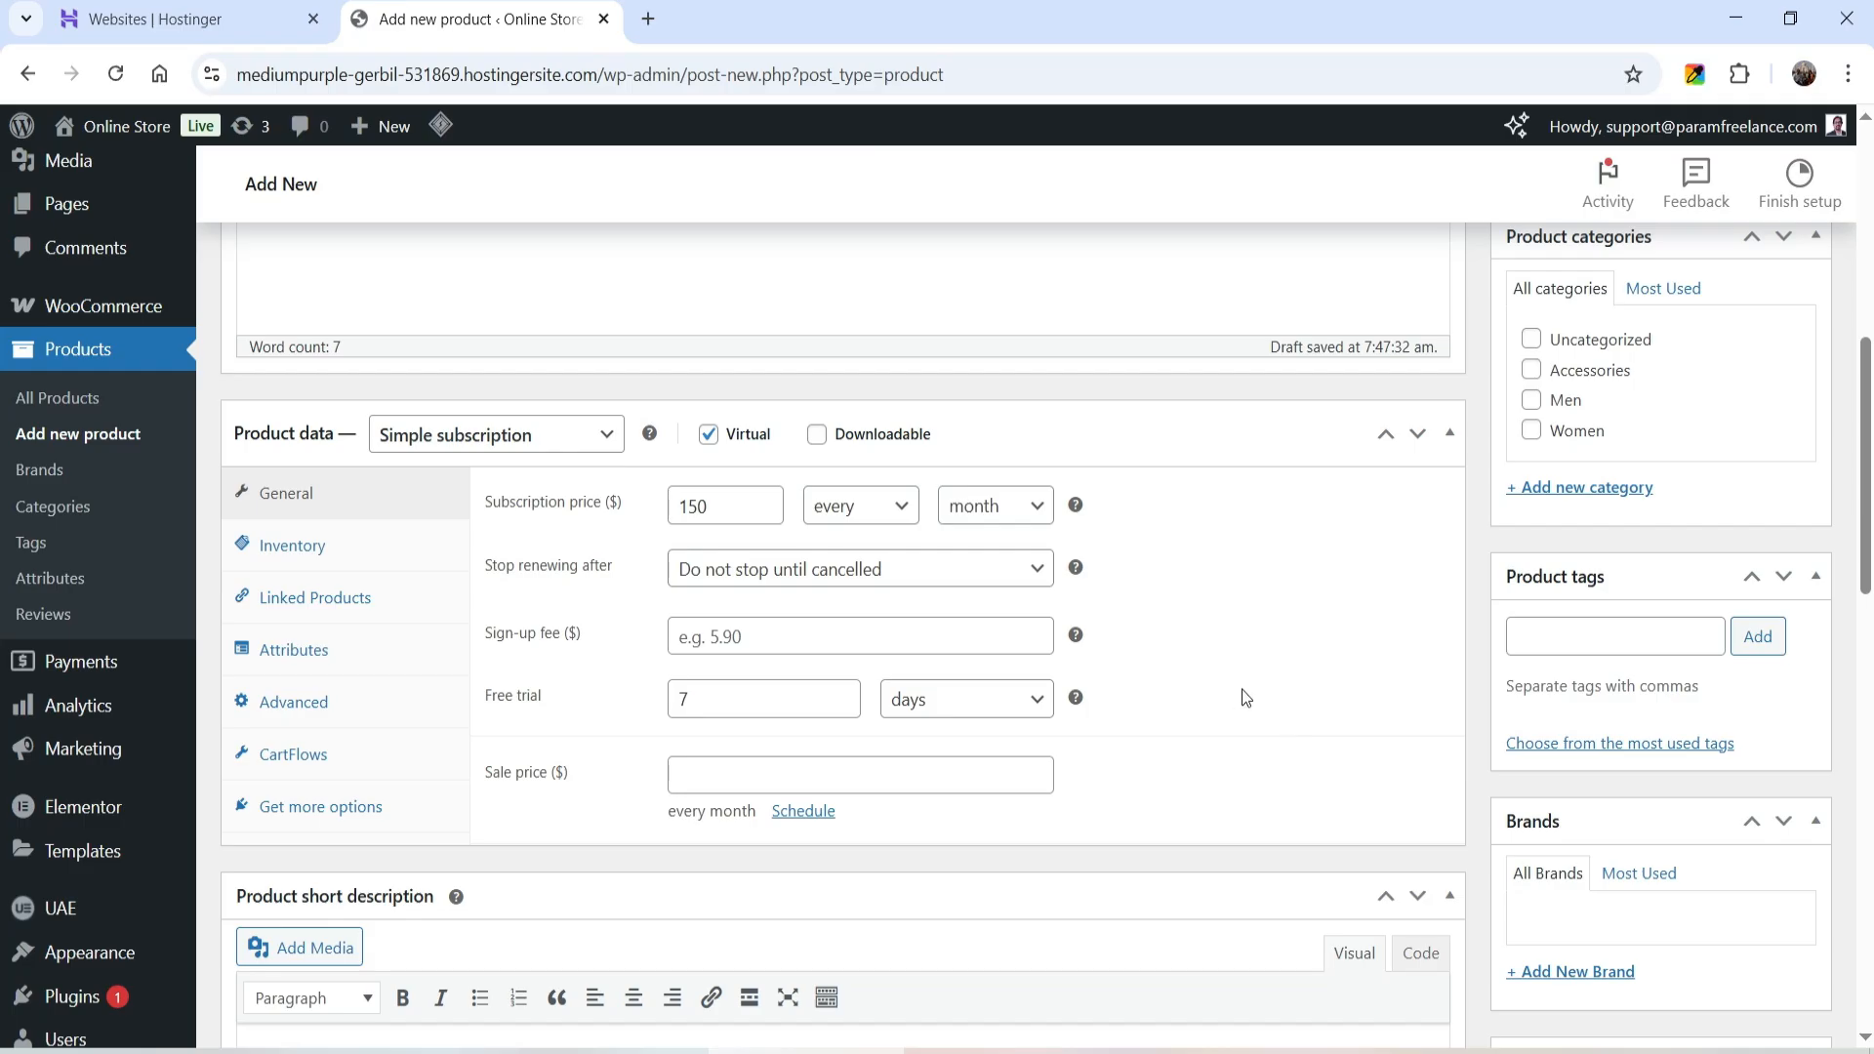
# Review the product description, subscription settings and short description of the Yoga Classes product
pyautogui.scroll(4, 1249, 697)
pyautogui.scroll(3, 865, 622)
pyautogui.scroll(-5, 836, 598)
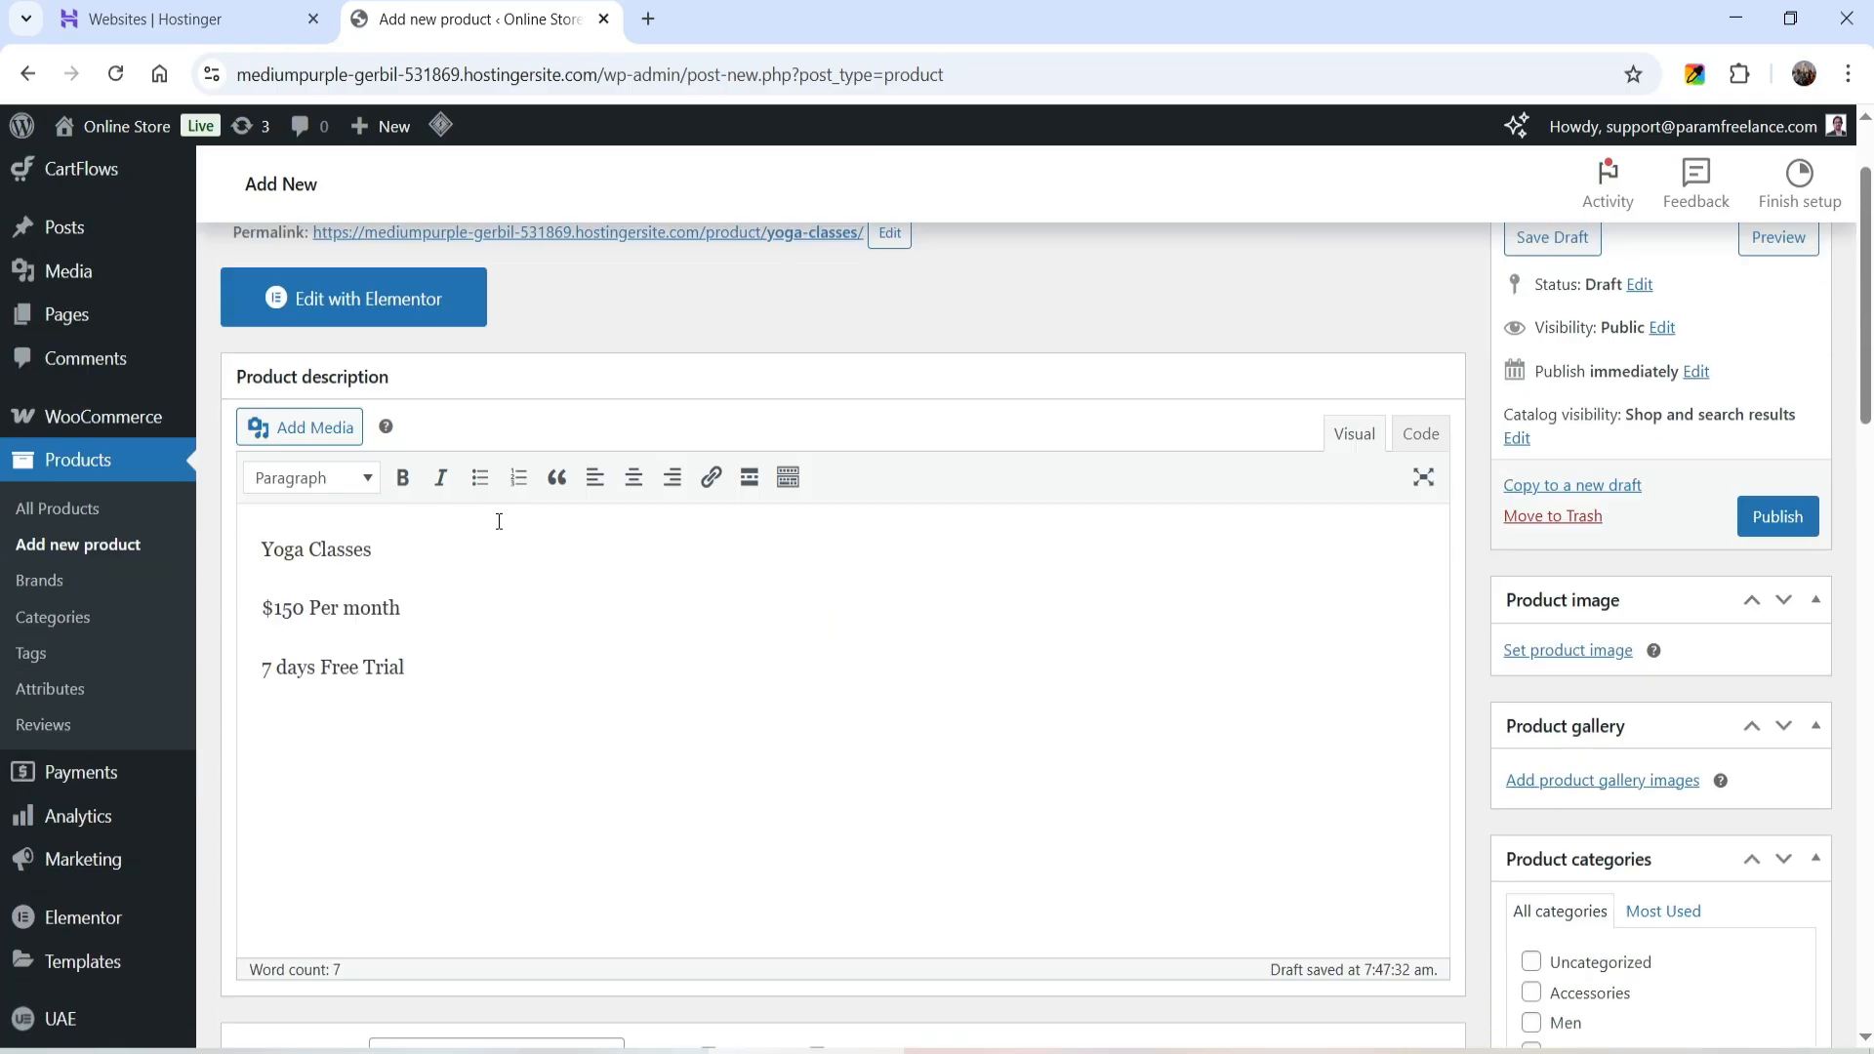
pyautogui.scroll(-4, 827, 596)
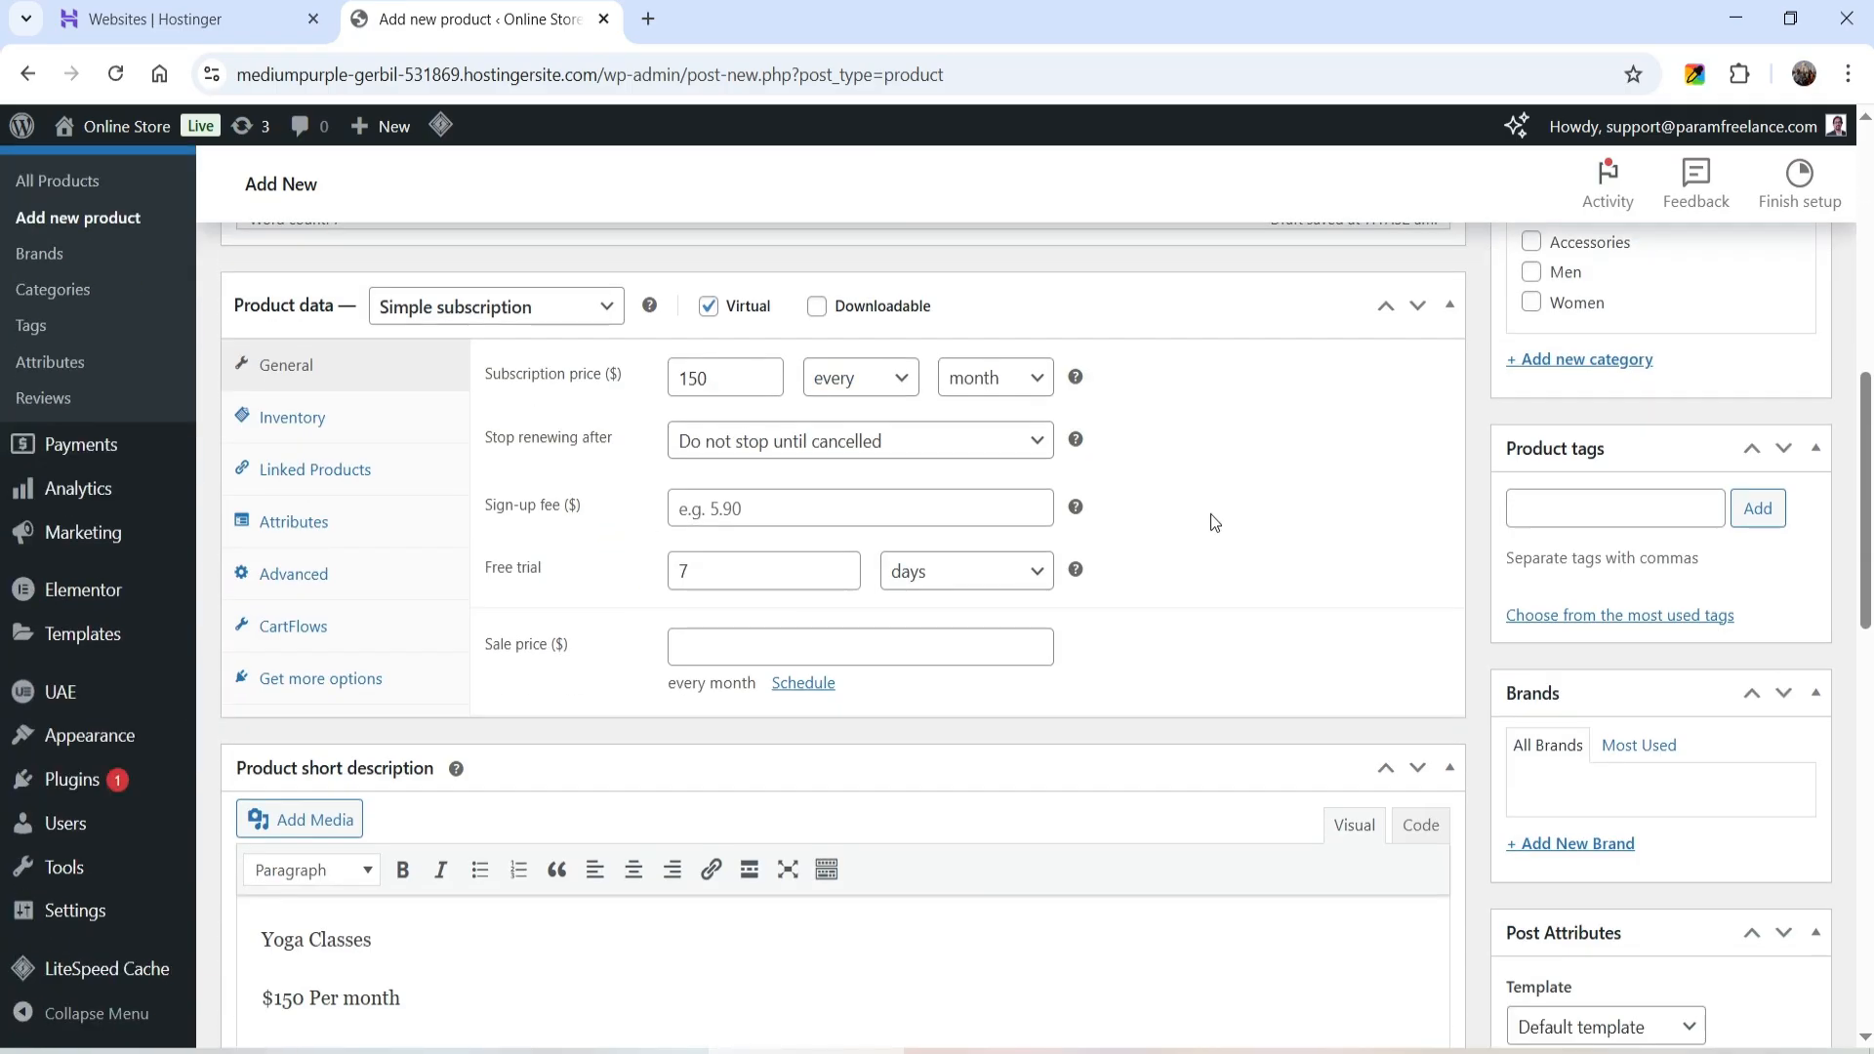
pyautogui.scroll(-4, 1210, 513)
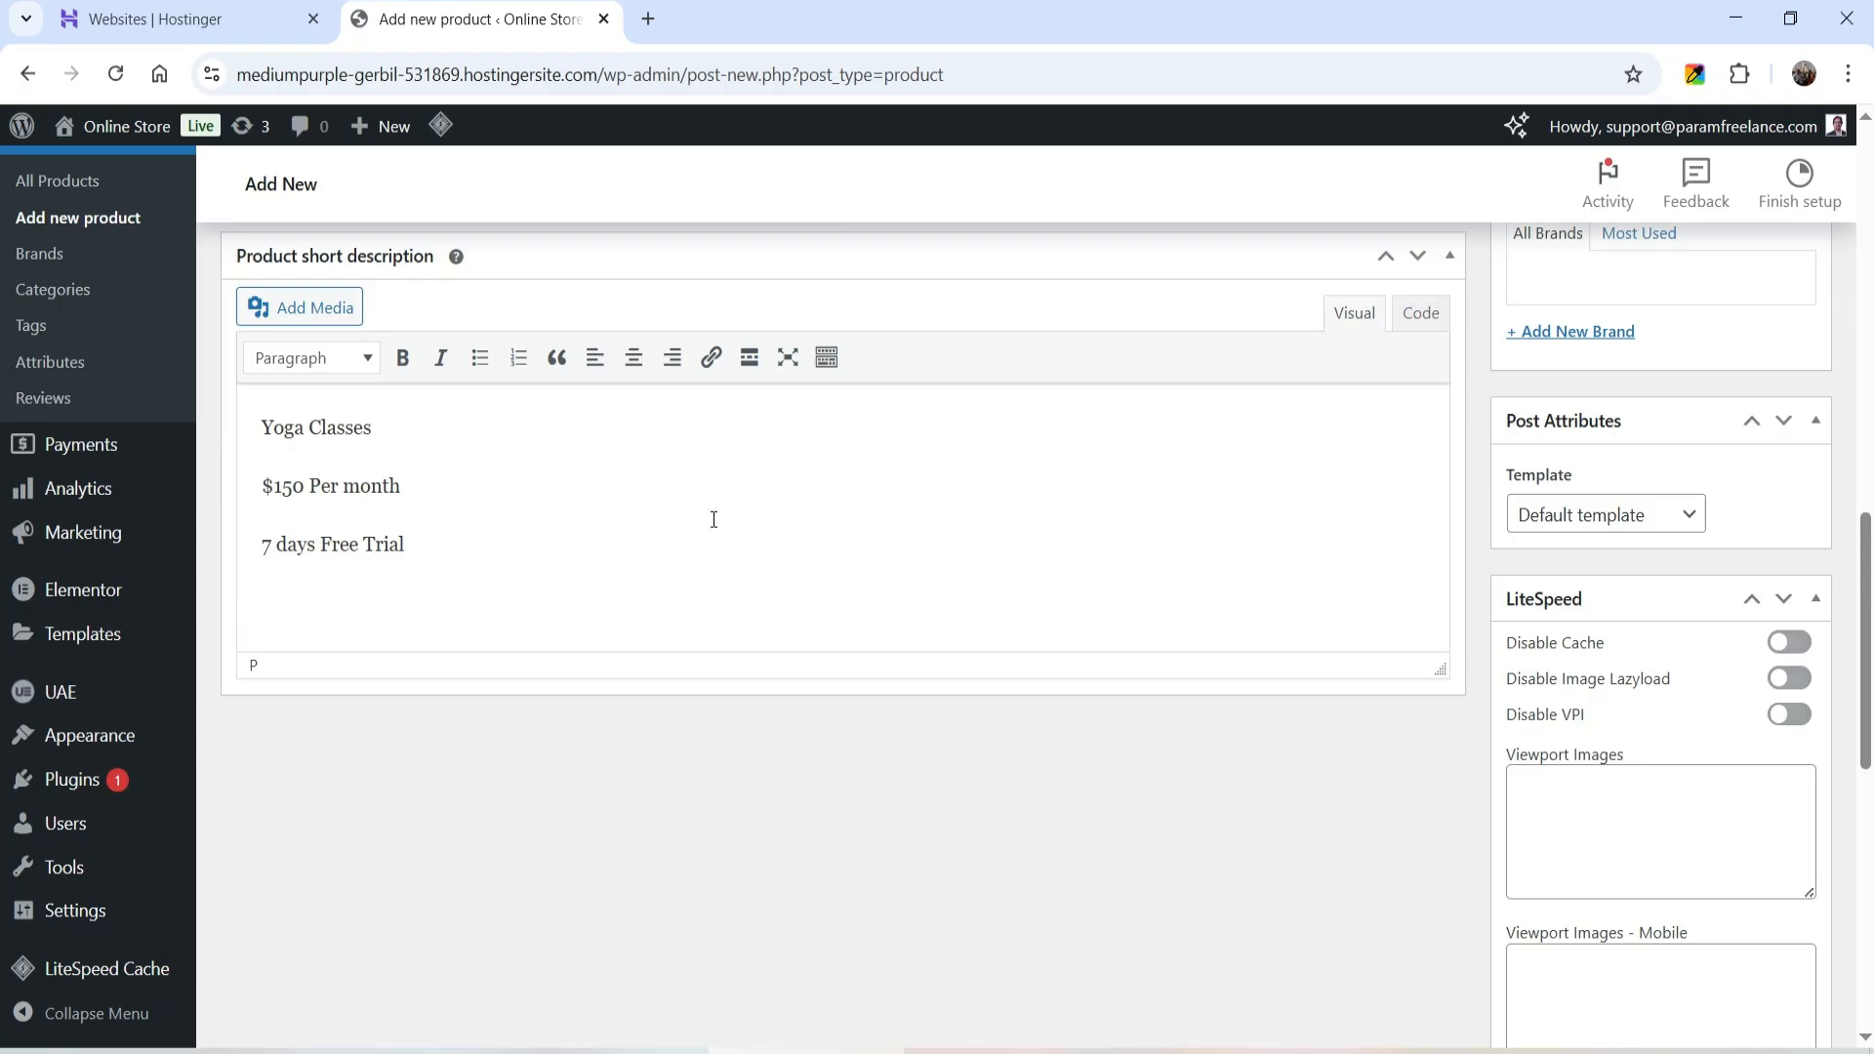
pyautogui.scroll(5, 711, 518)
pyautogui.scroll(3, 1683, 488)
pyautogui.scroll(3, 1688, 375)
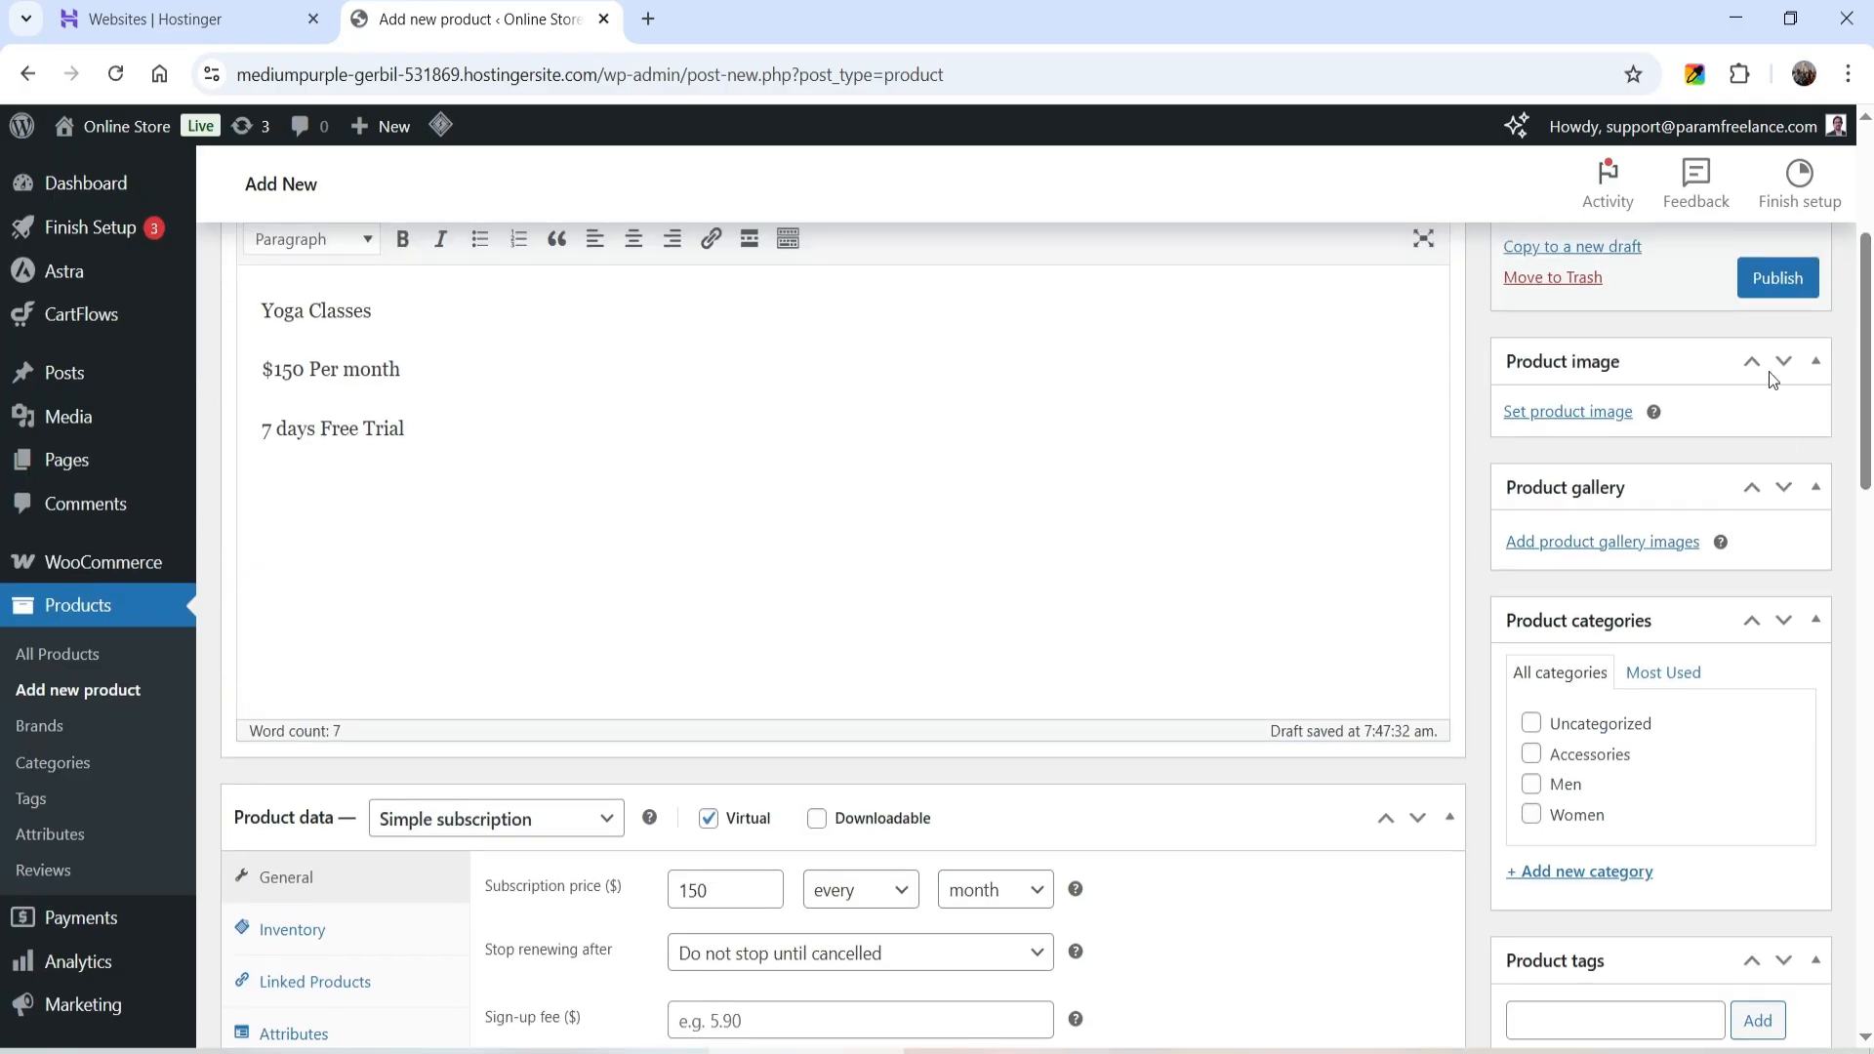
# Upload the yoga-classes picture from the Desktop and set it as the product image
pyautogui.click(1553, 412)
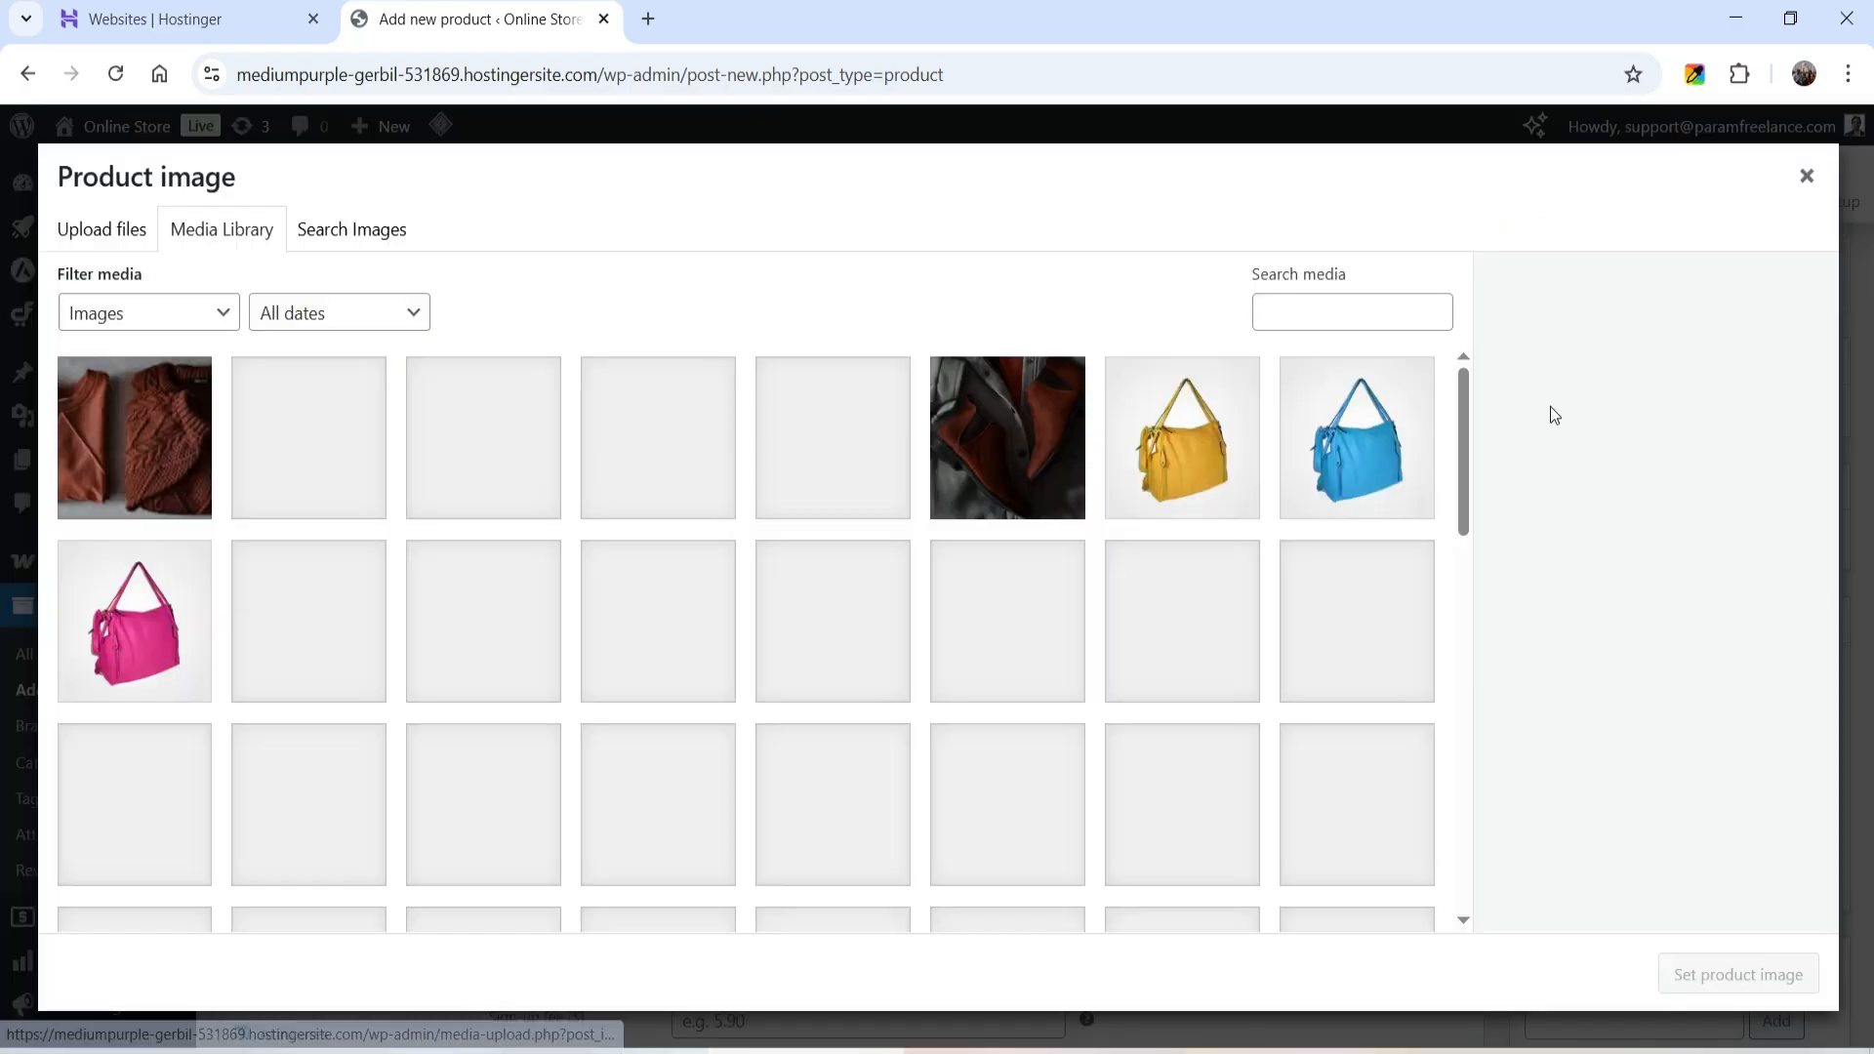
pyautogui.click(106, 229)
pyautogui.click(939, 601)
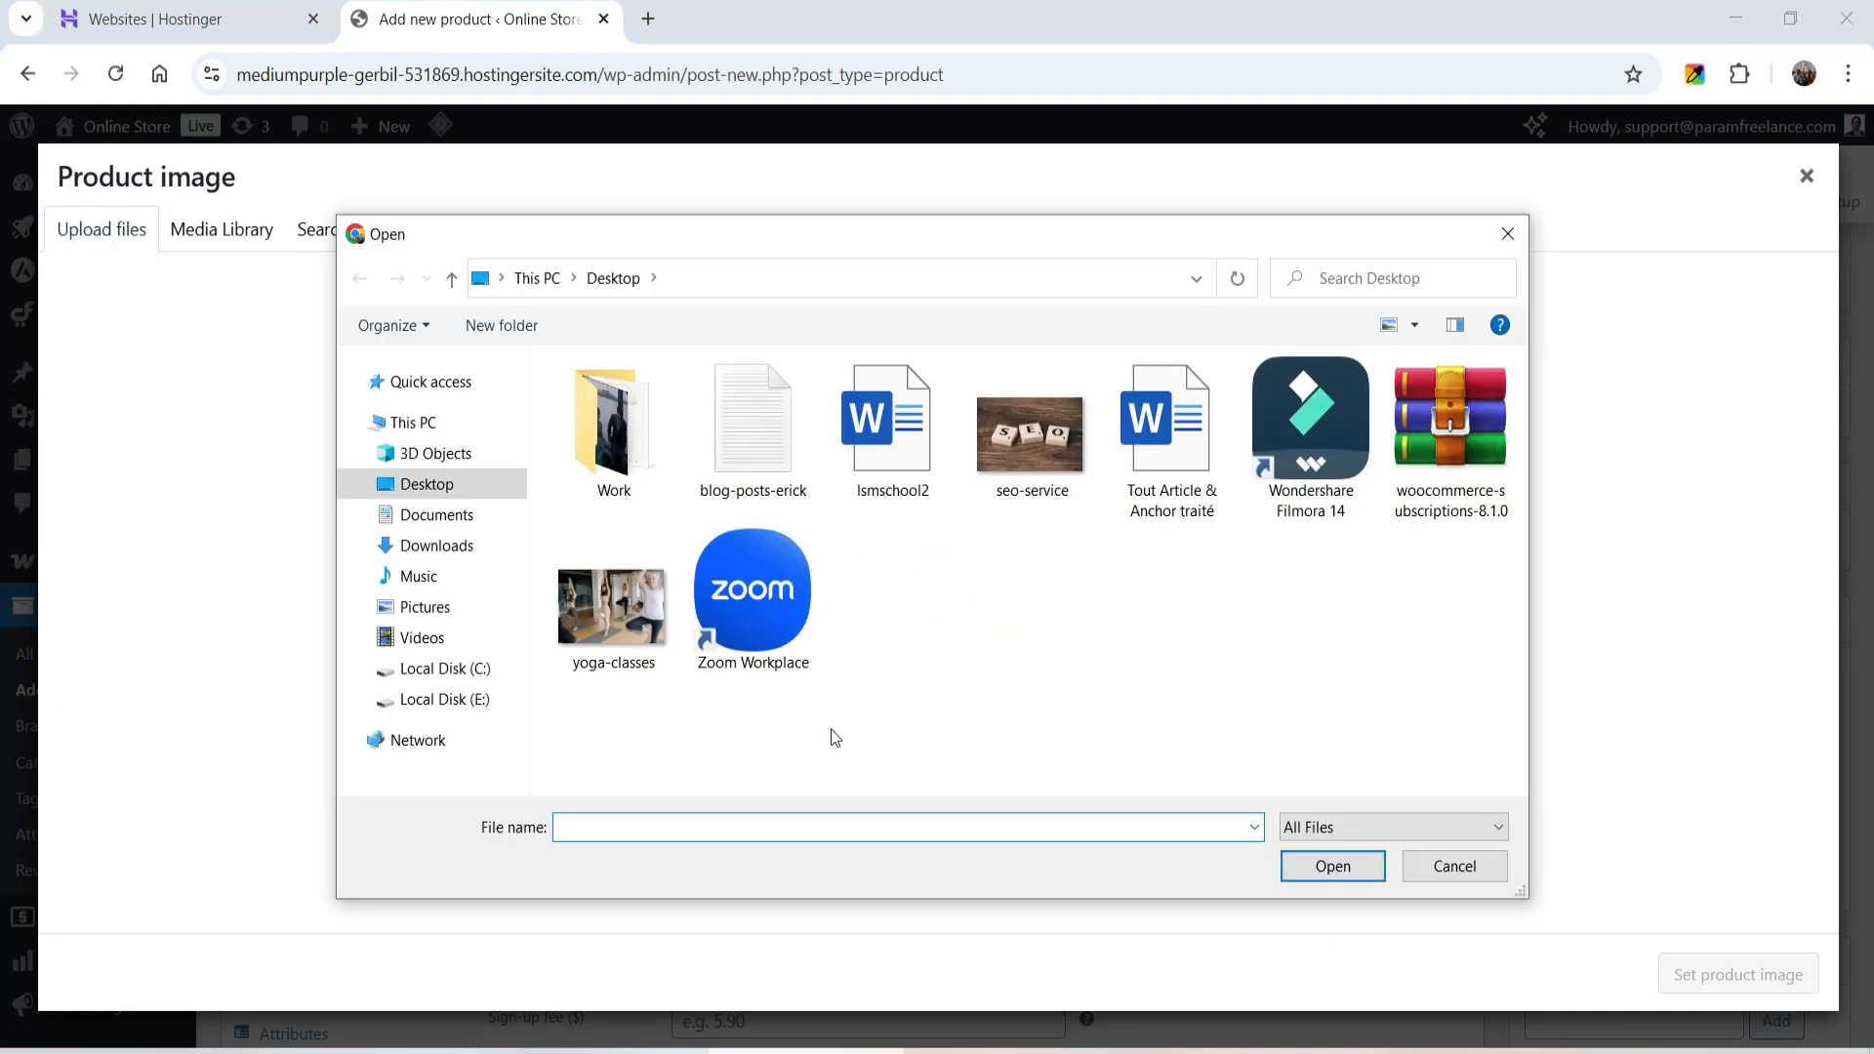
pyautogui.doubleClick(597, 624)
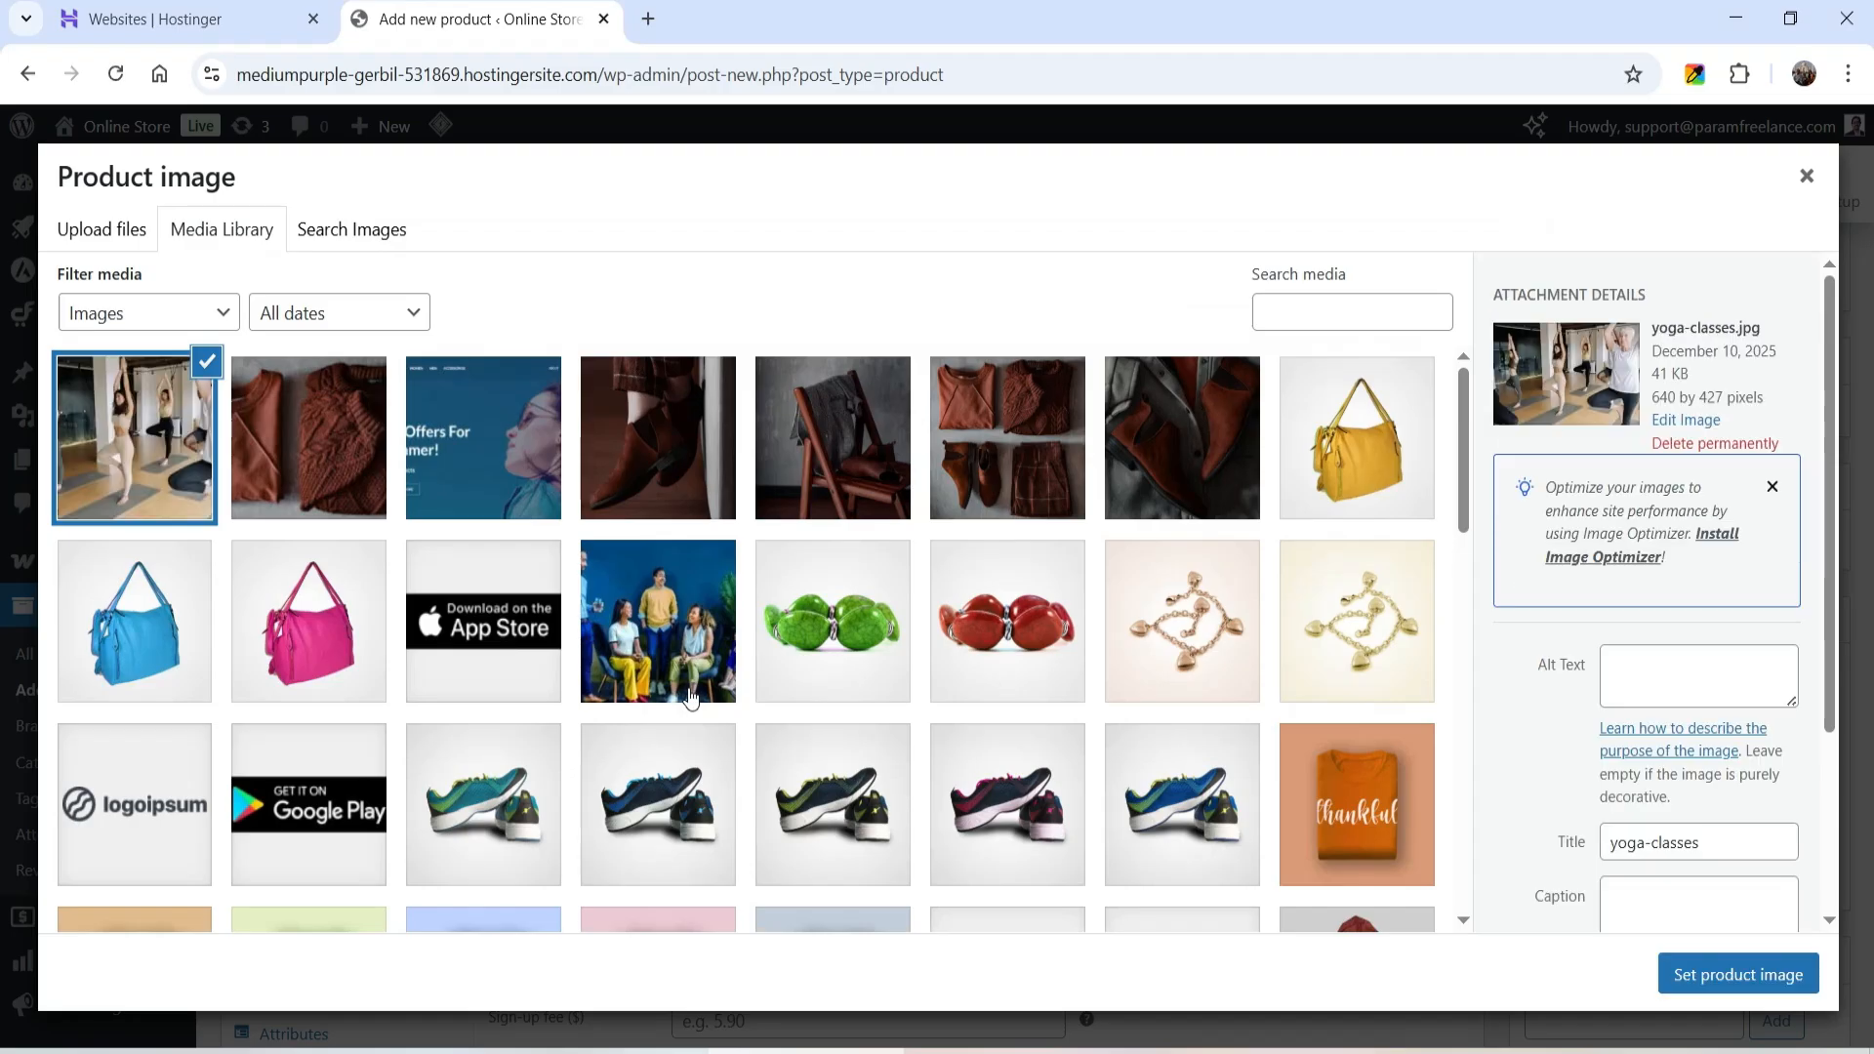
pyautogui.click(1691, 980)
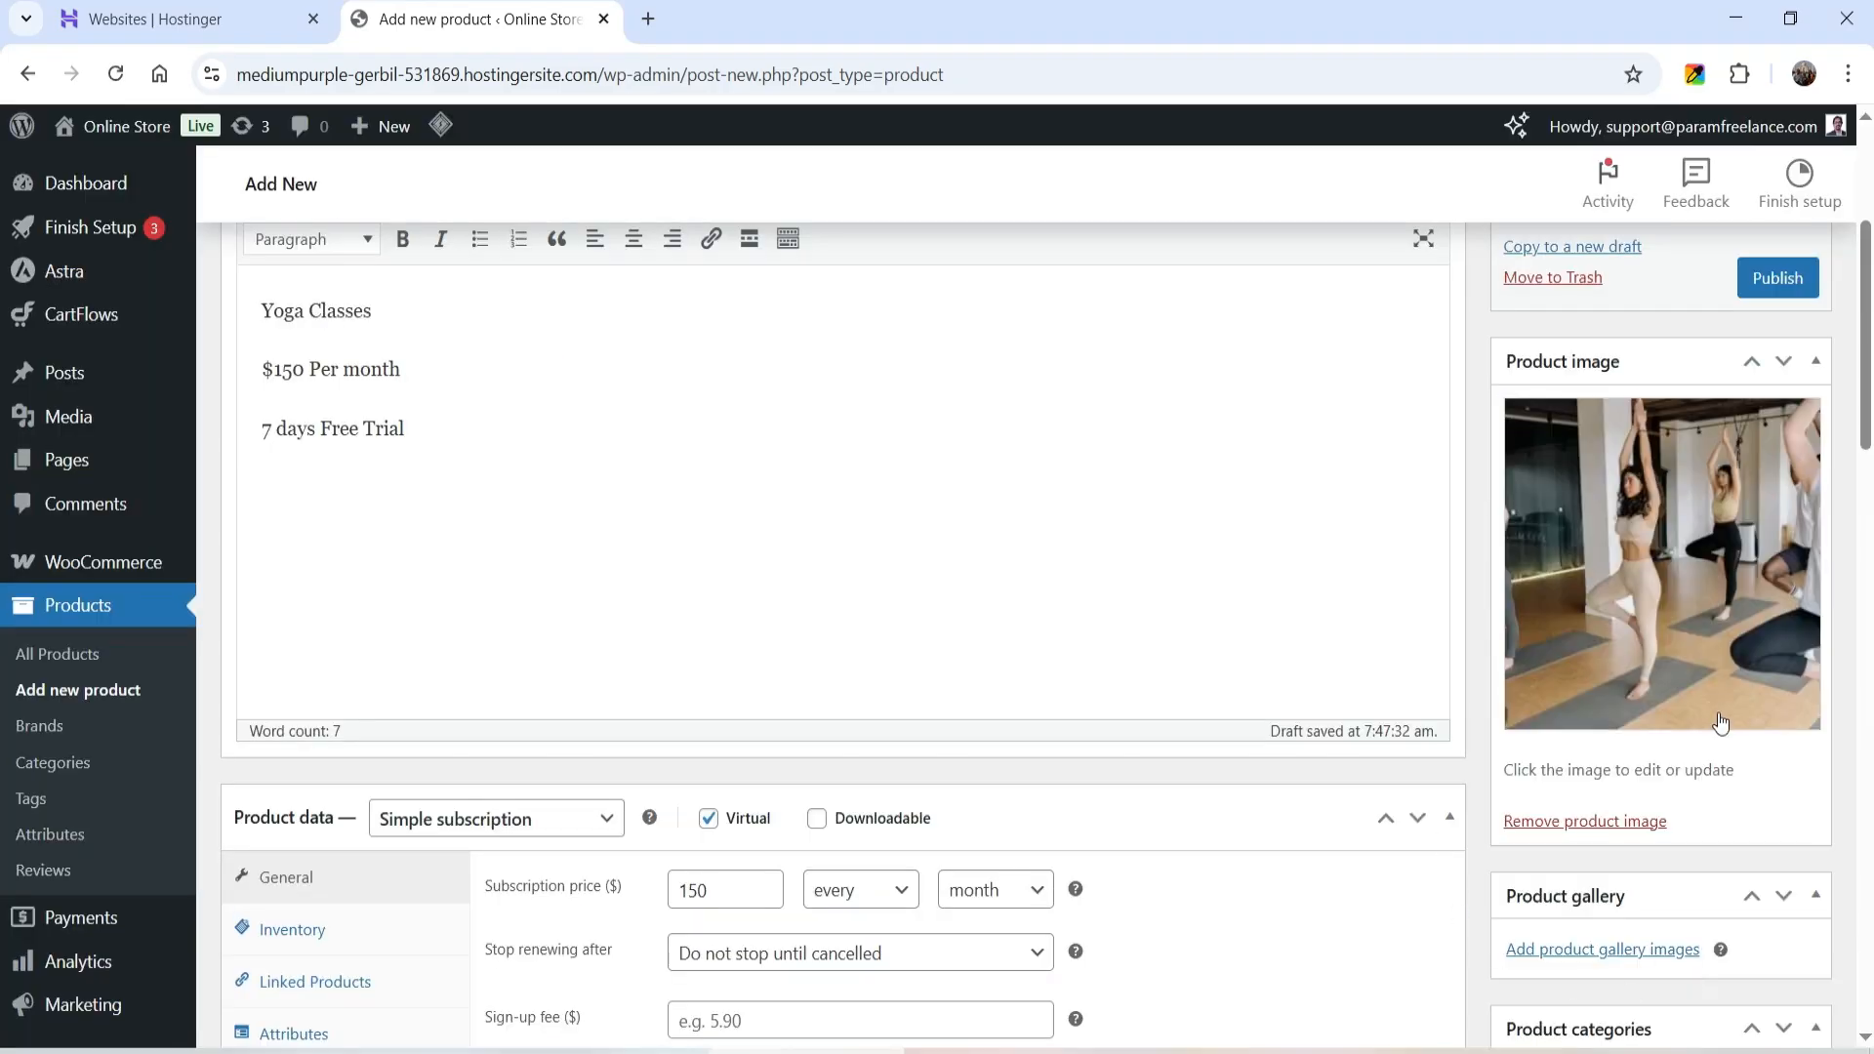
# Create a new product category named "Subscription" and assign it to the product
pyautogui.scroll(-3, 1688, 712)
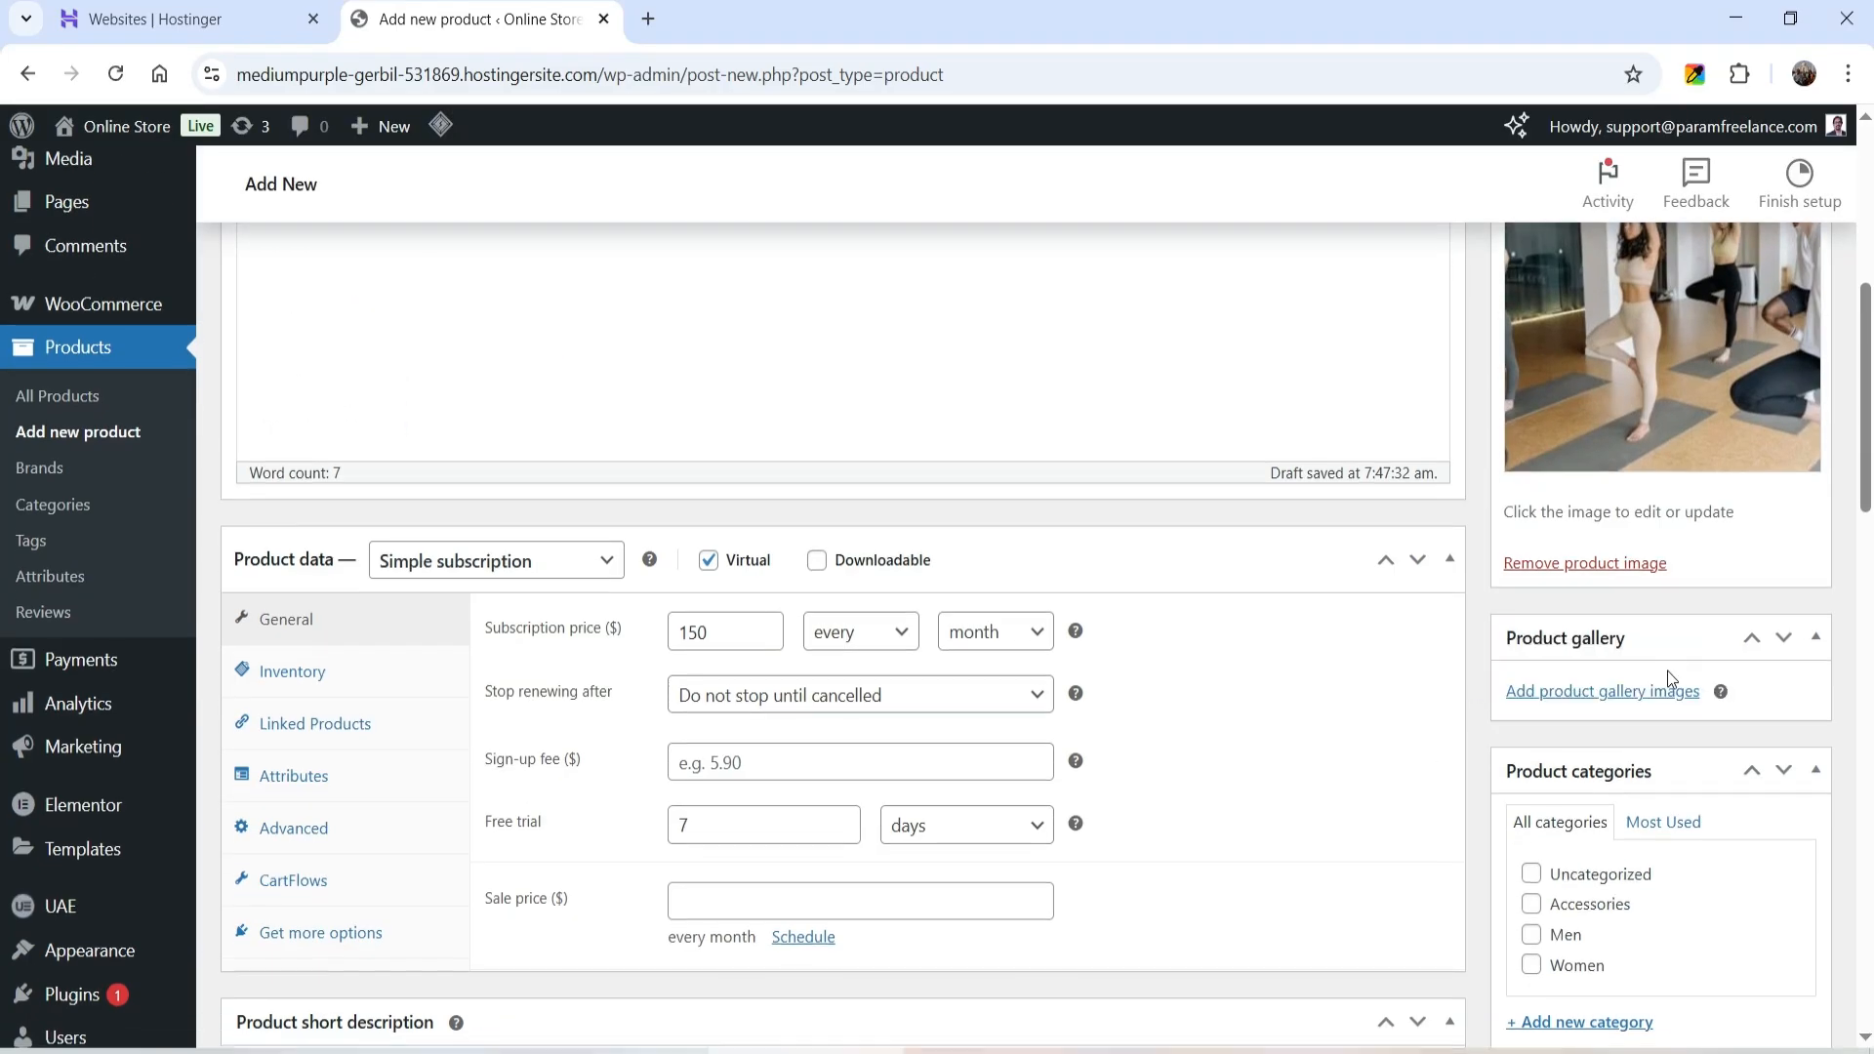
pyautogui.scroll(-3, 1667, 670)
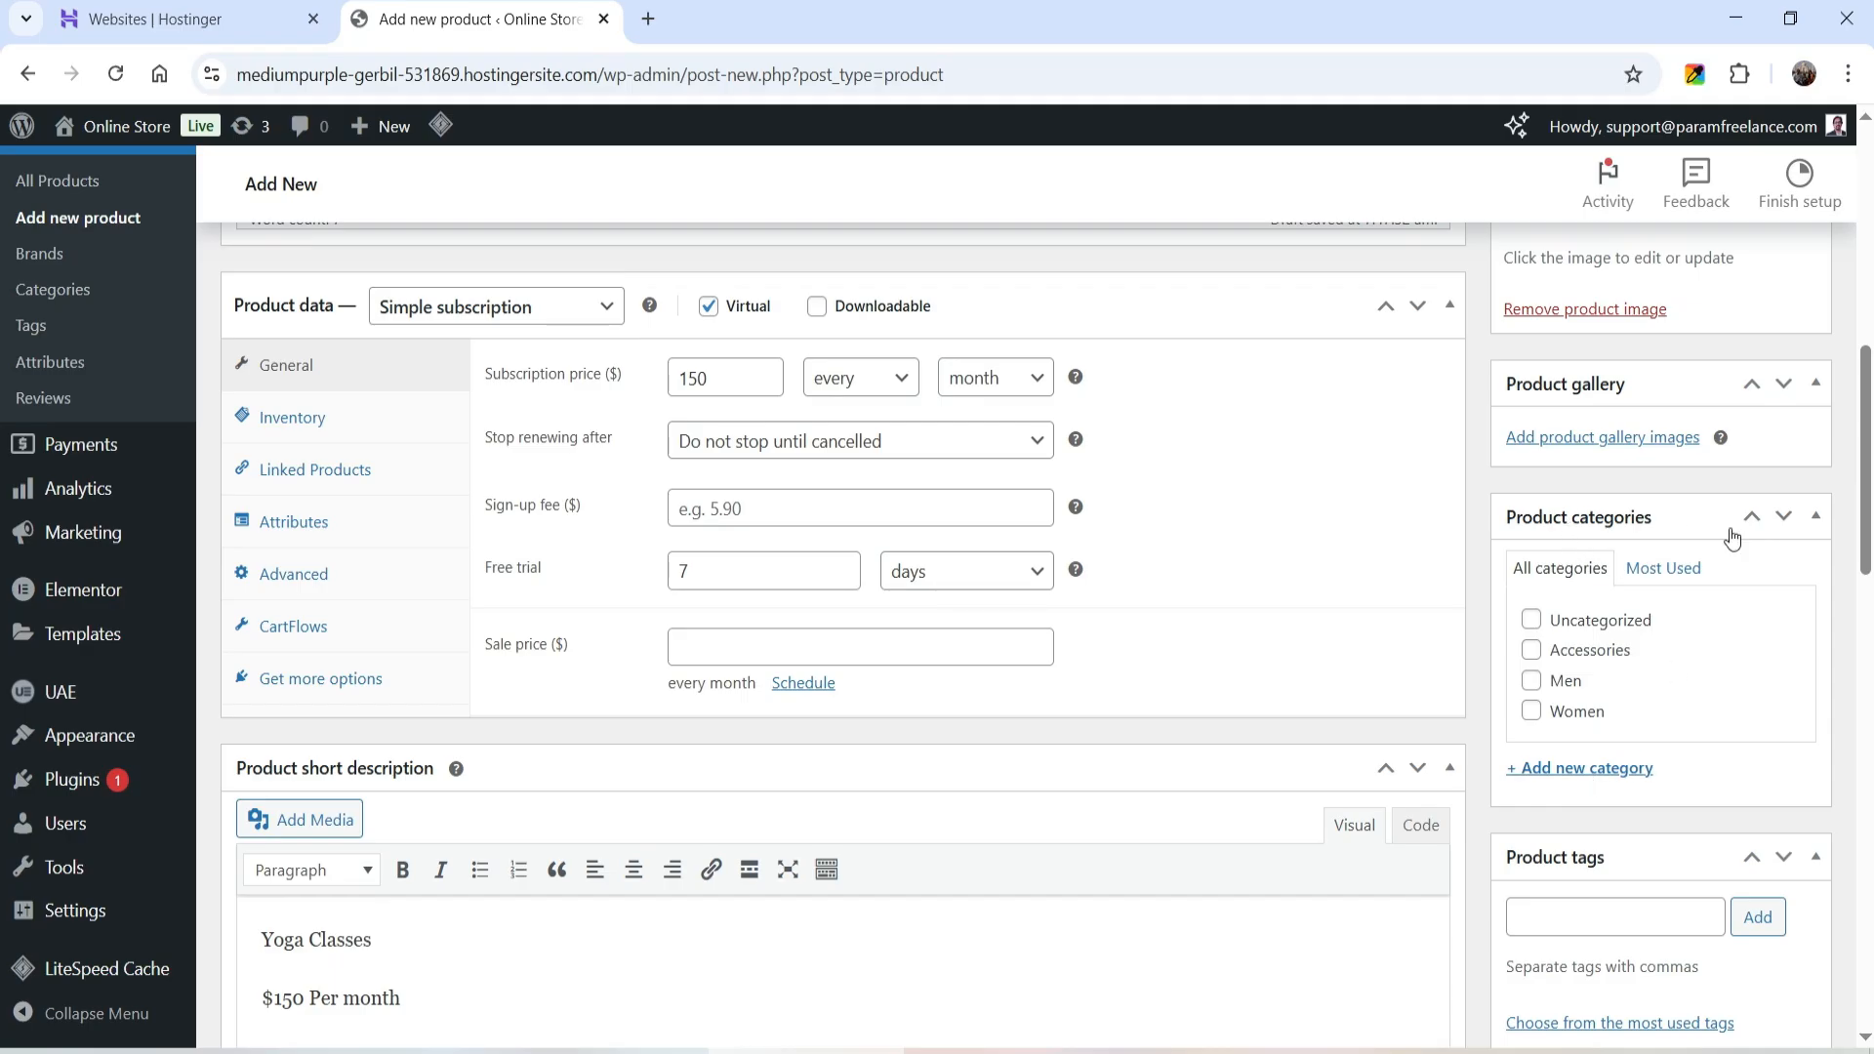
pyautogui.click(1561, 769)
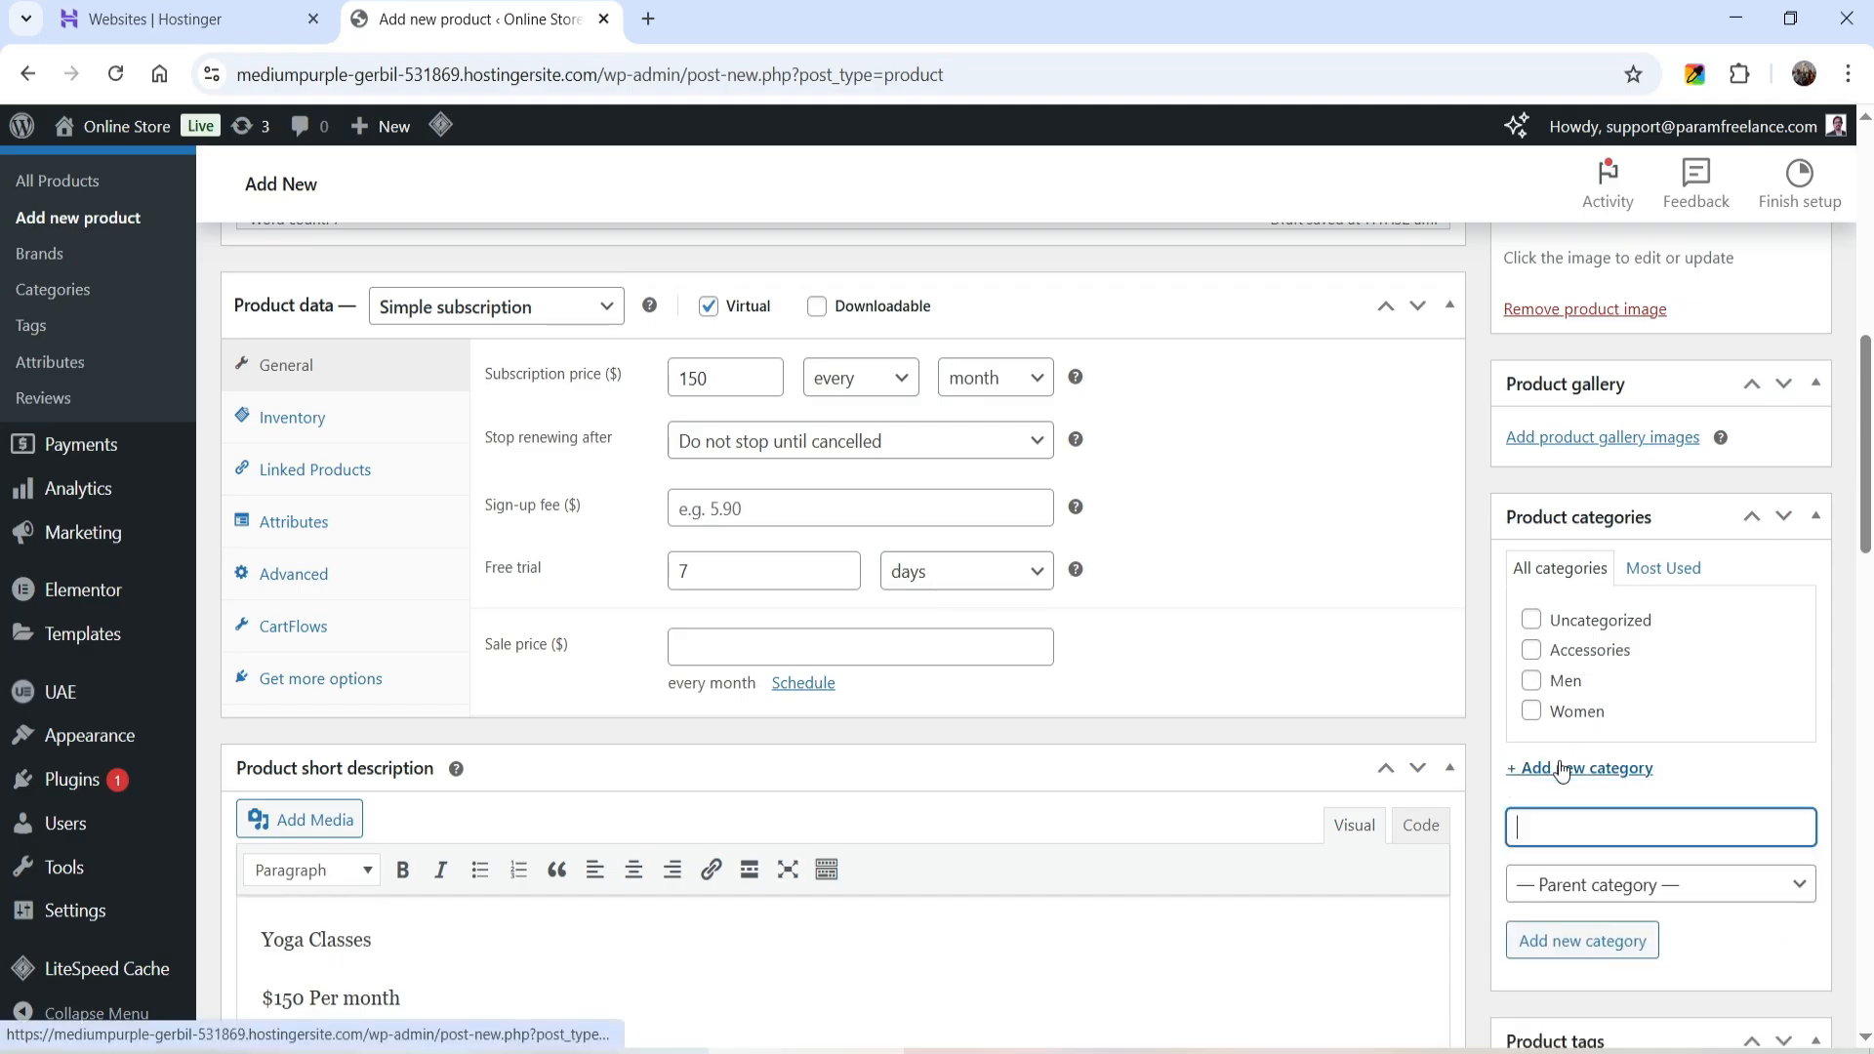
pyautogui.write('Subscription')
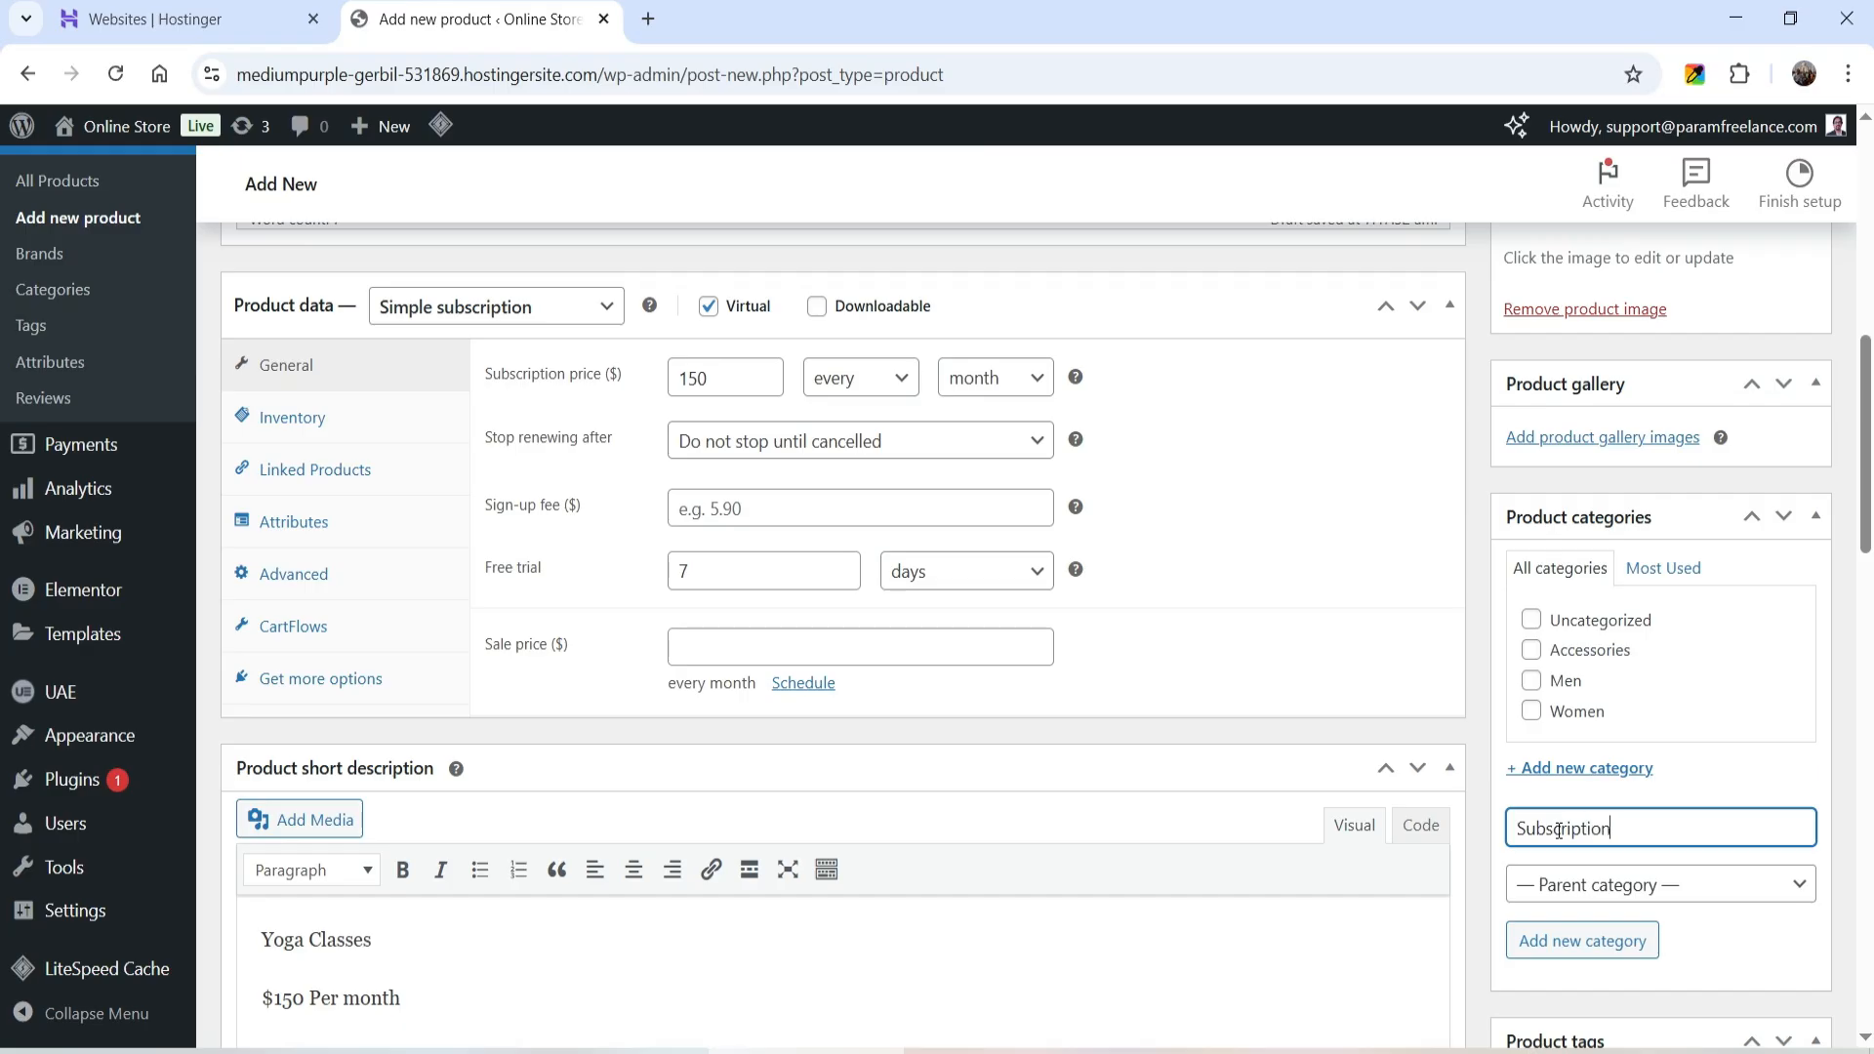
pyautogui.press('Return')
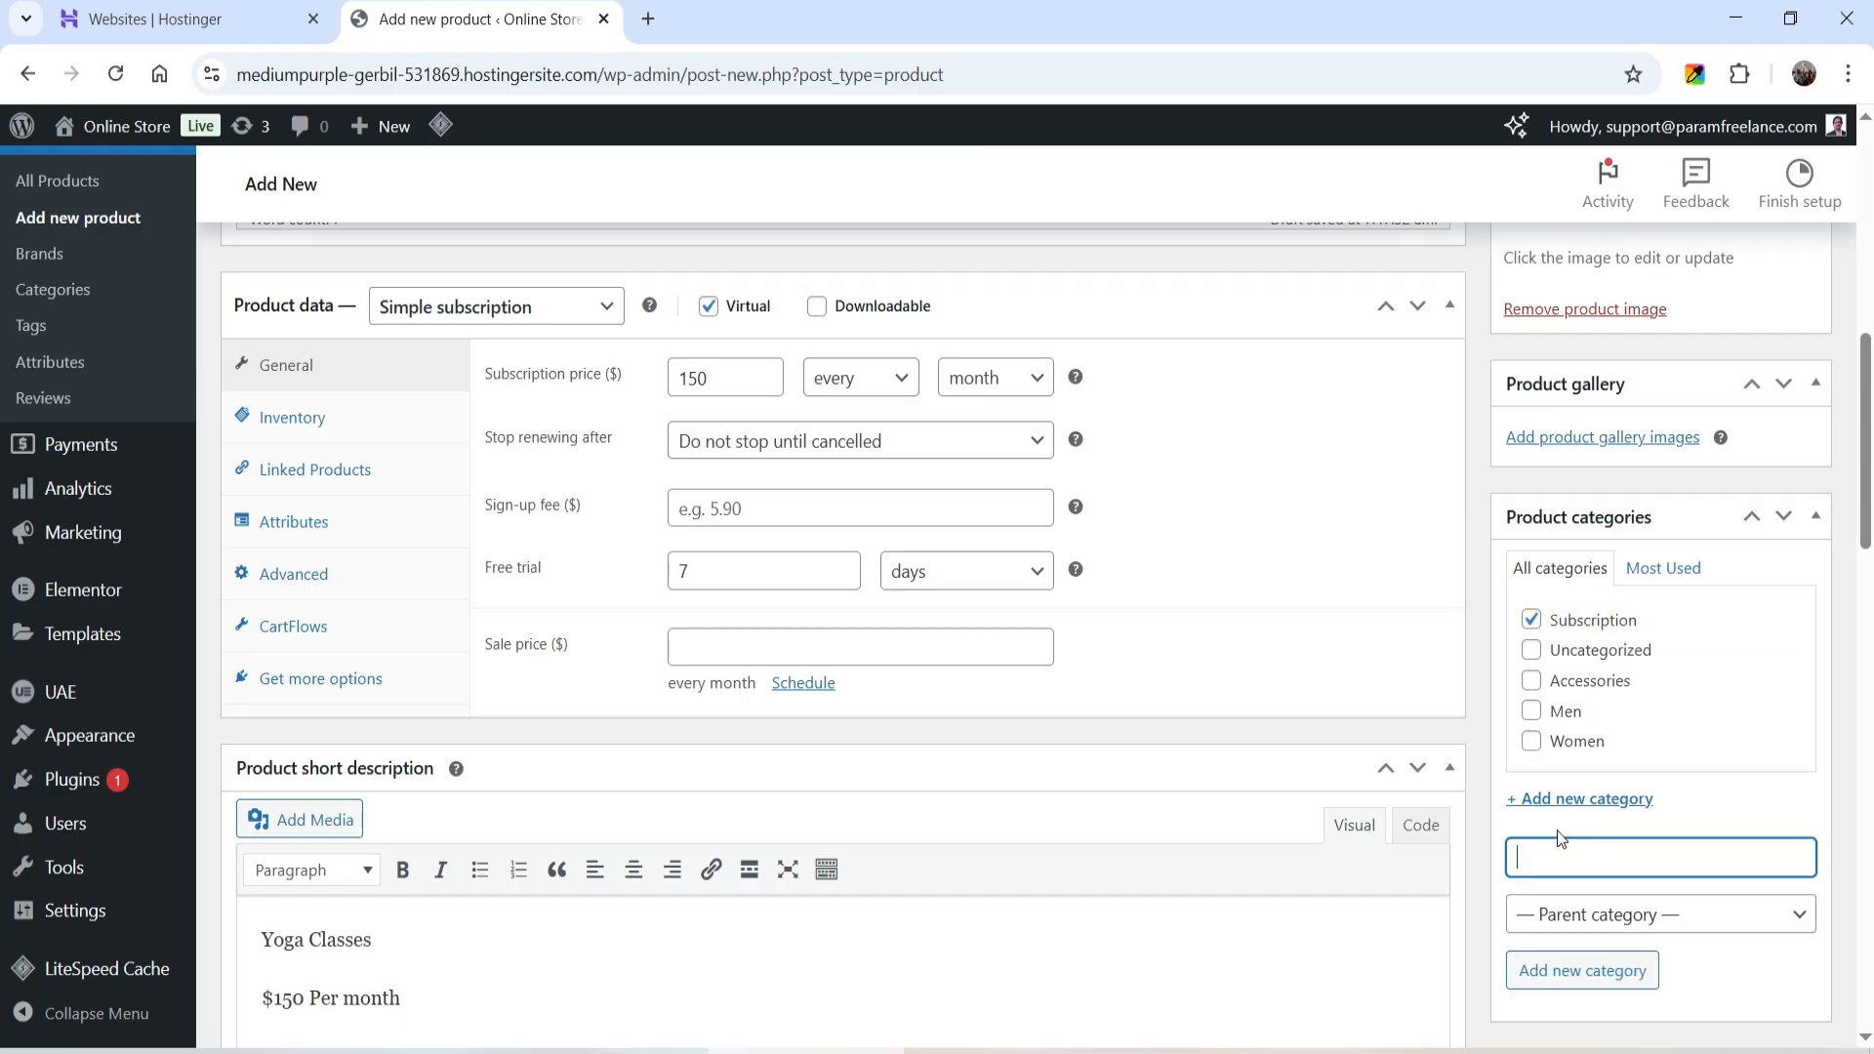
# Publish the Yoga Classes product
pyautogui.scroll(-6, 1658, 644)
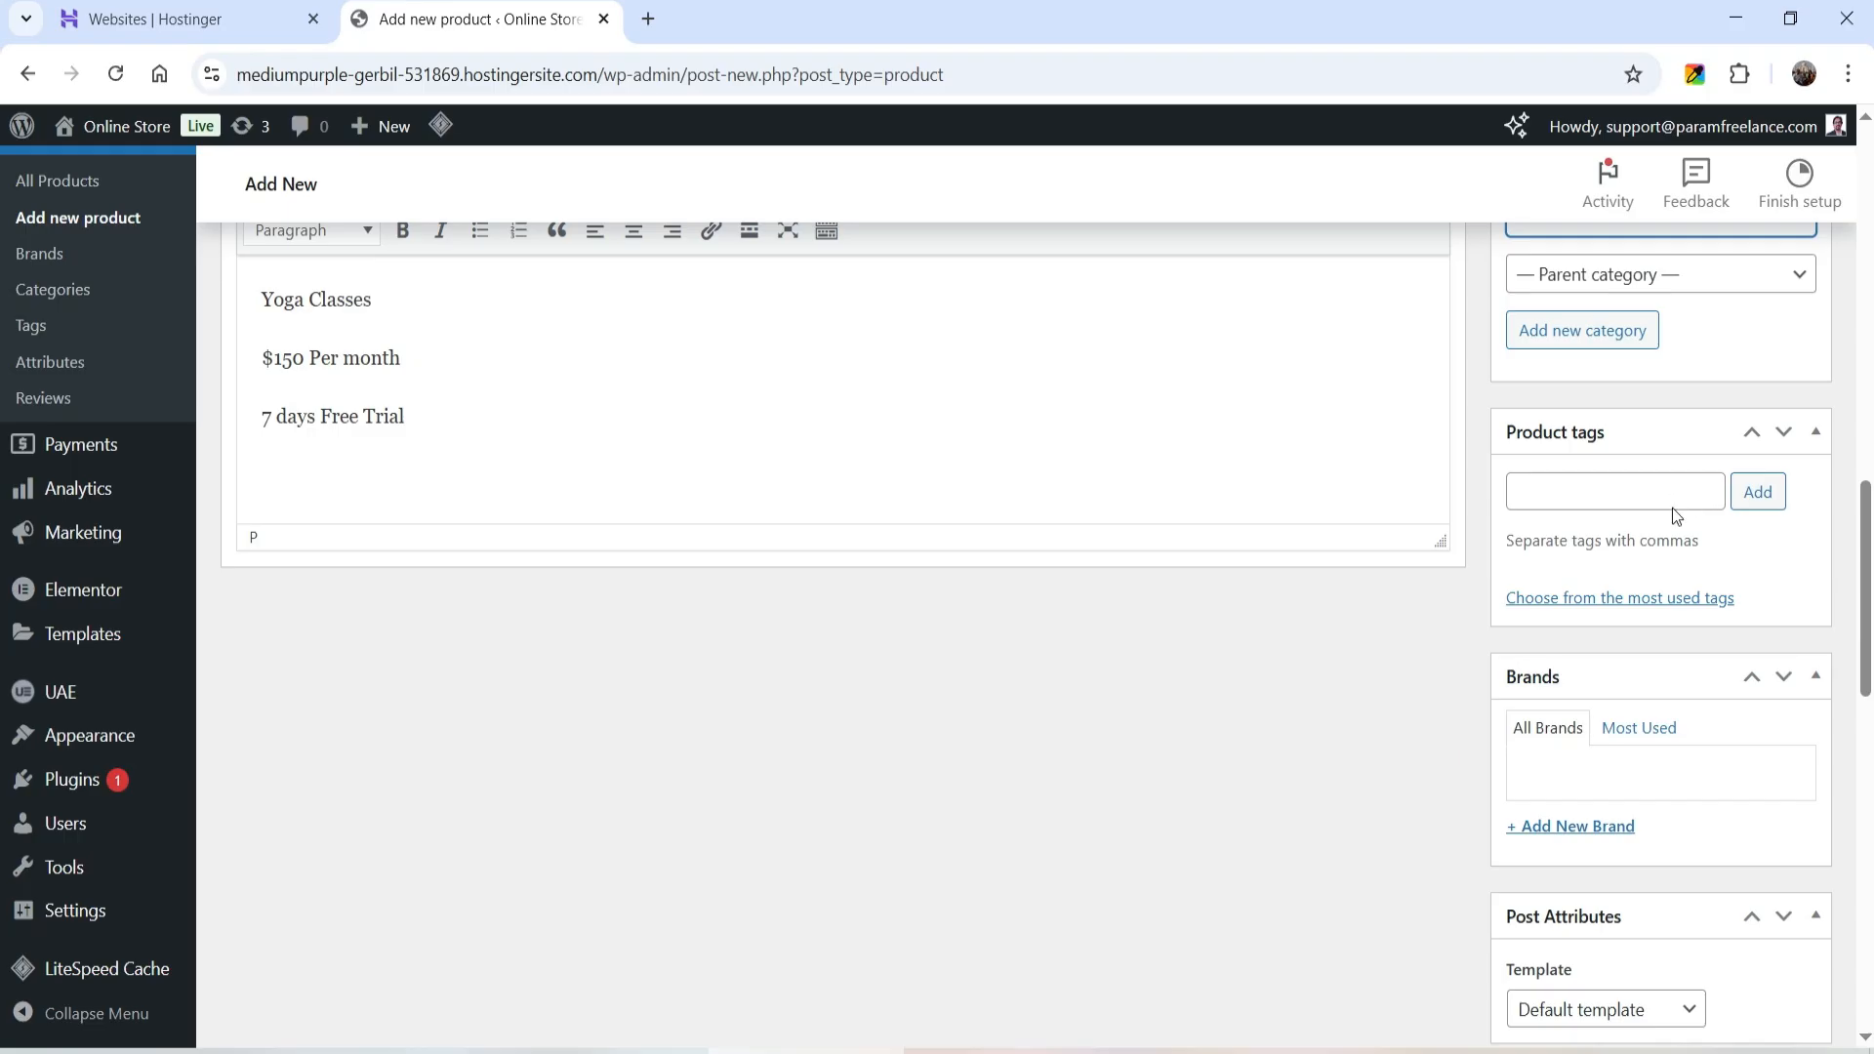
pyautogui.scroll(15, 1561, 566)
pyautogui.click(1767, 677)
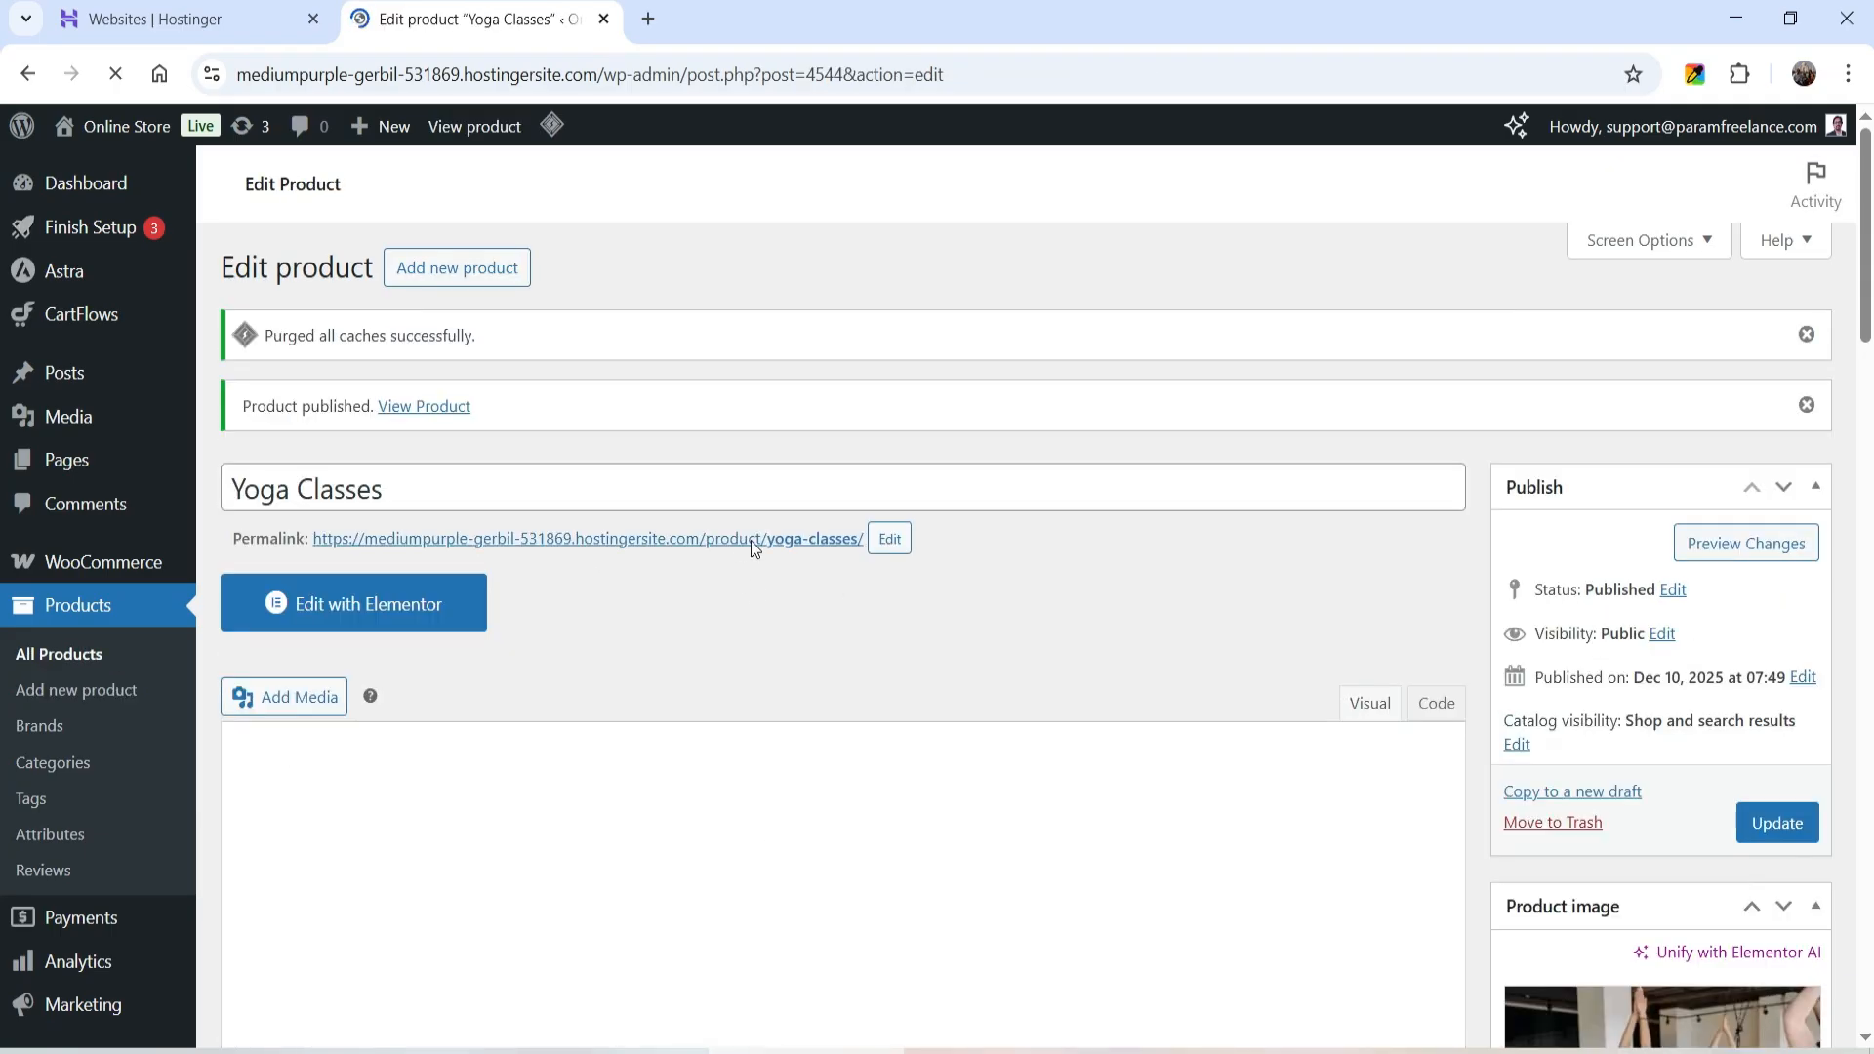
# Open the published product's page in a new tab and check its price, trial and short description
pyautogui.rightClick(753, 543)
pyautogui.click(878, 578)
pyautogui.click(766, 18)
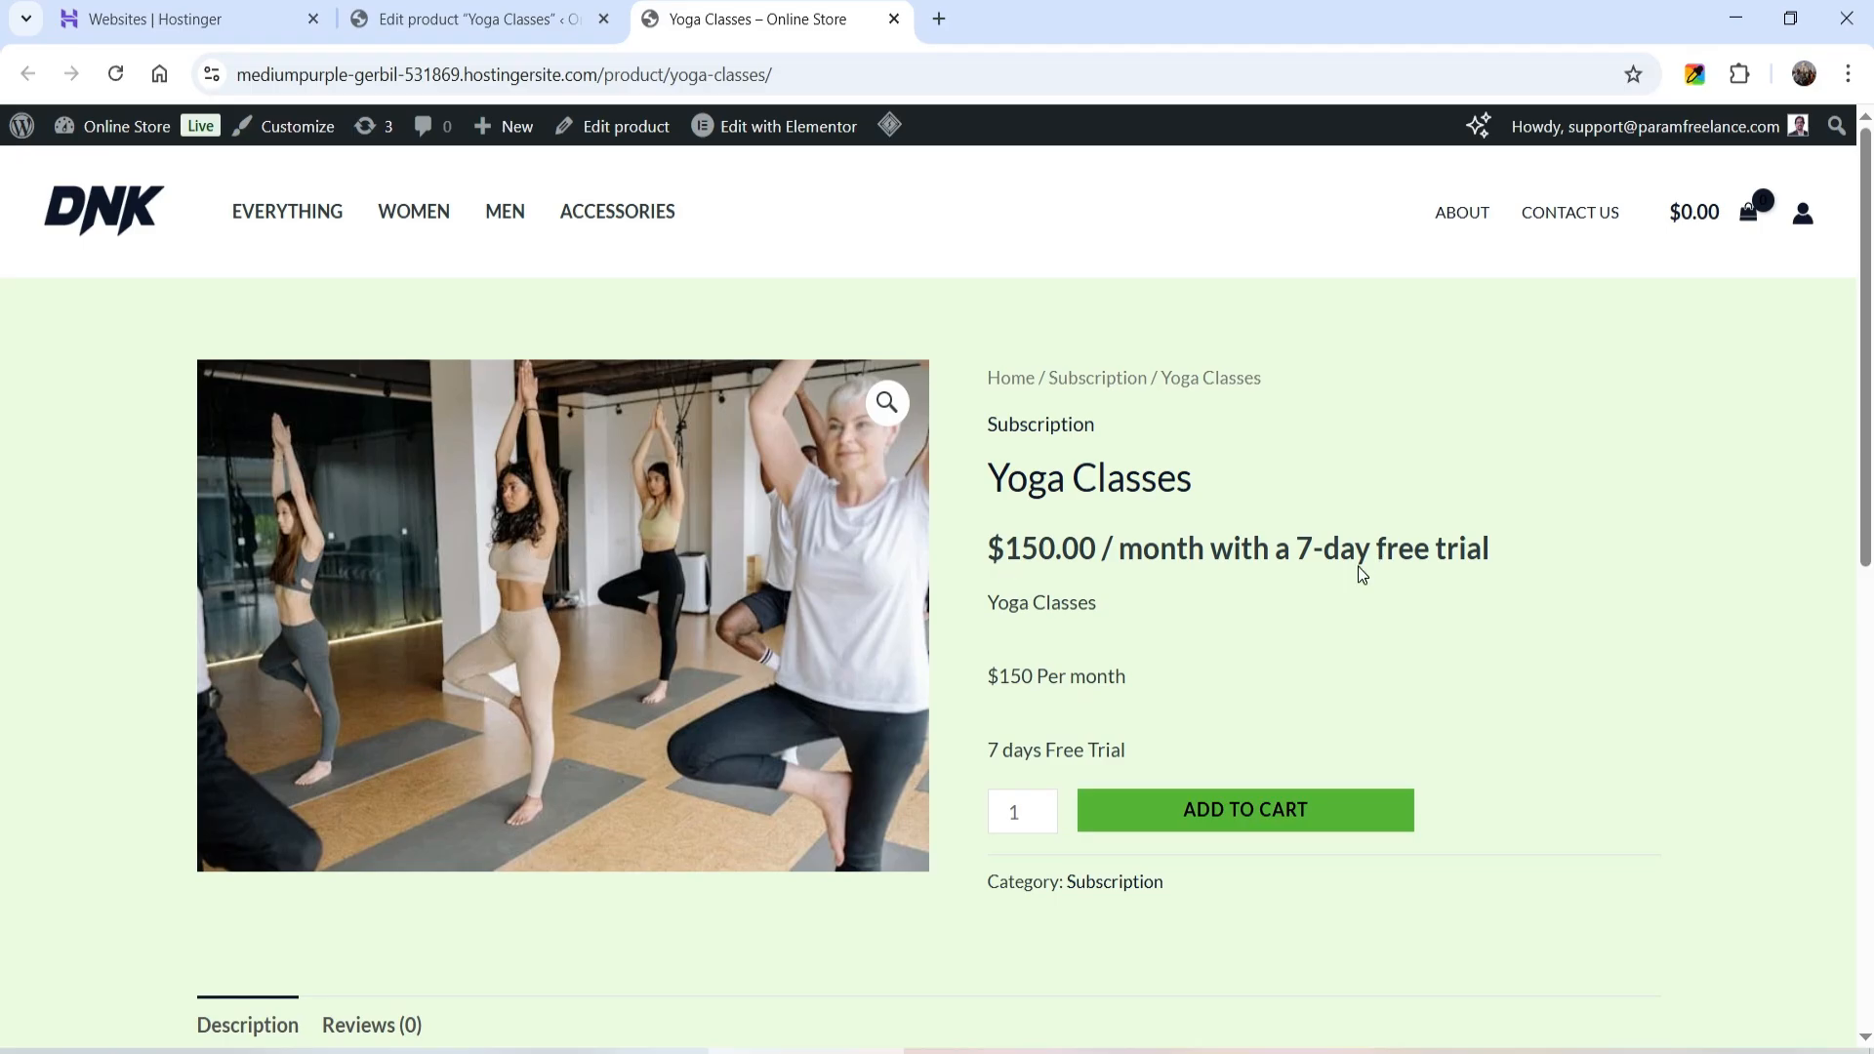
pyautogui.scroll(-1, 1356, 569)
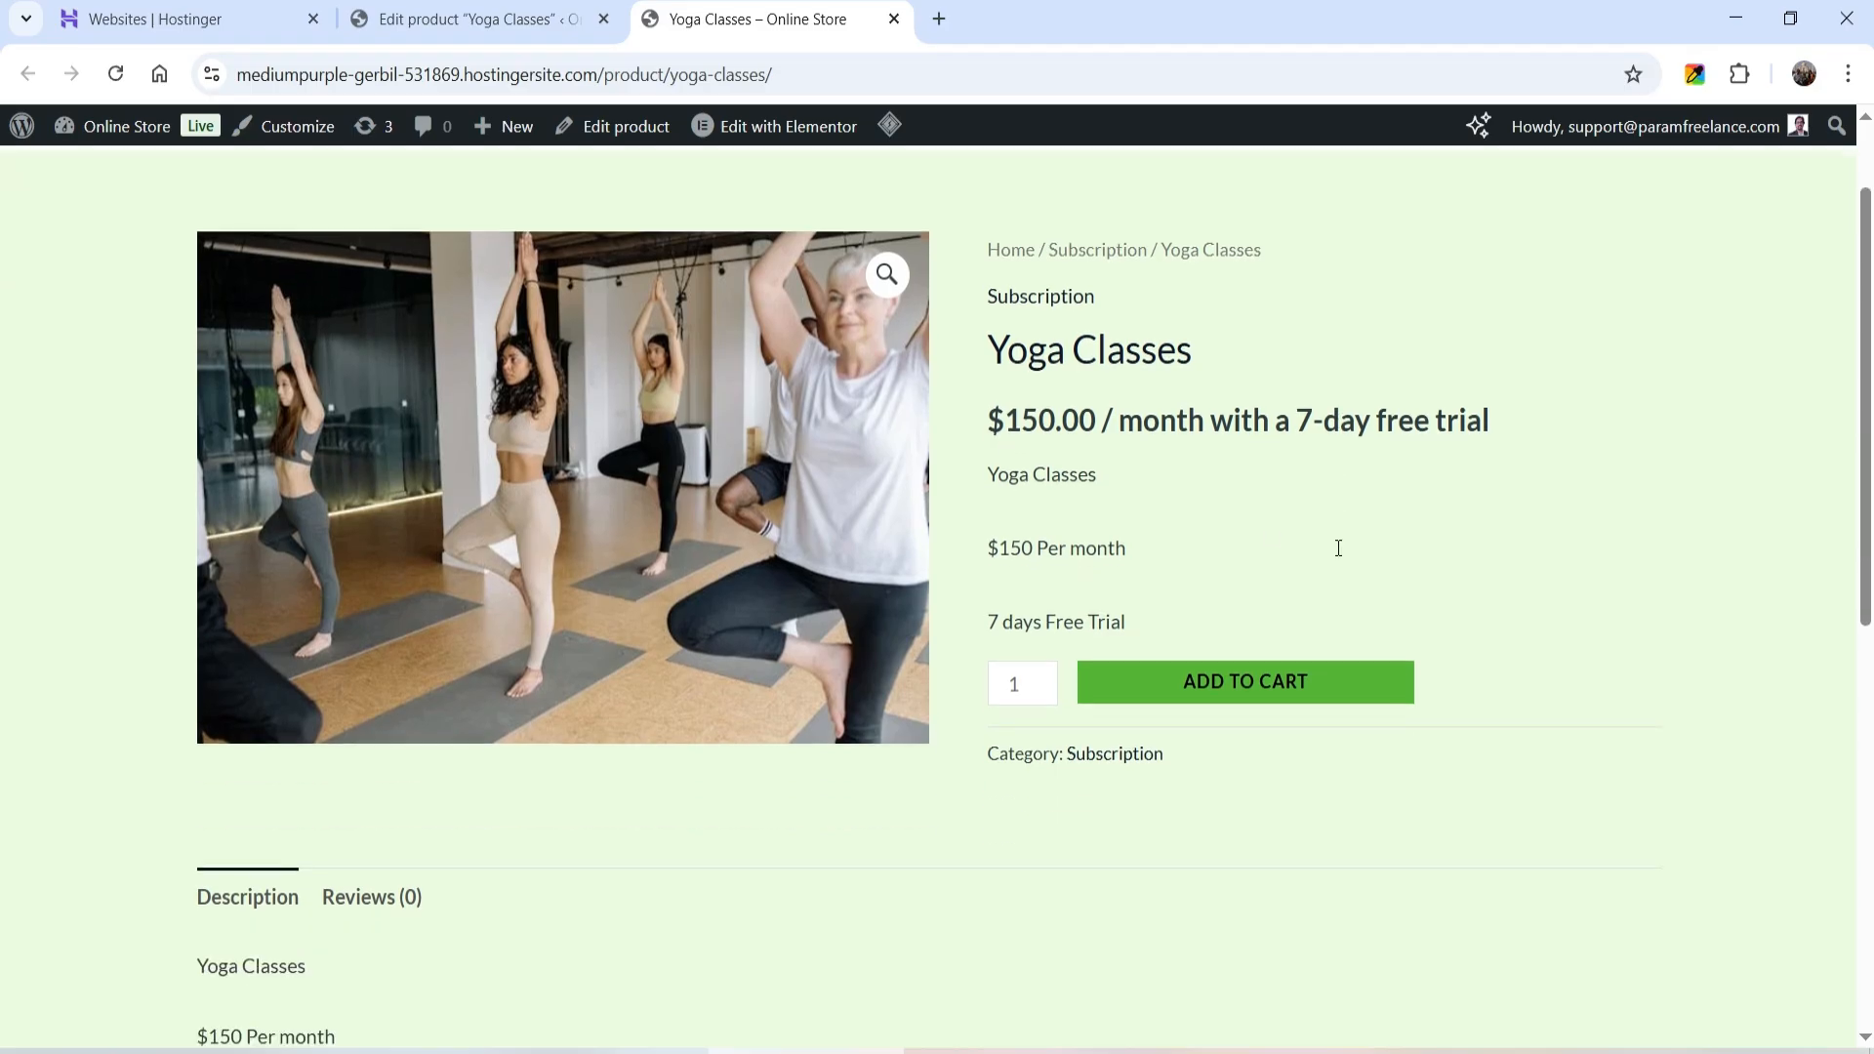
pyautogui.moveTo(989, 475); pyautogui.dragTo(1185, 617)
pyautogui.click(1325, 556)
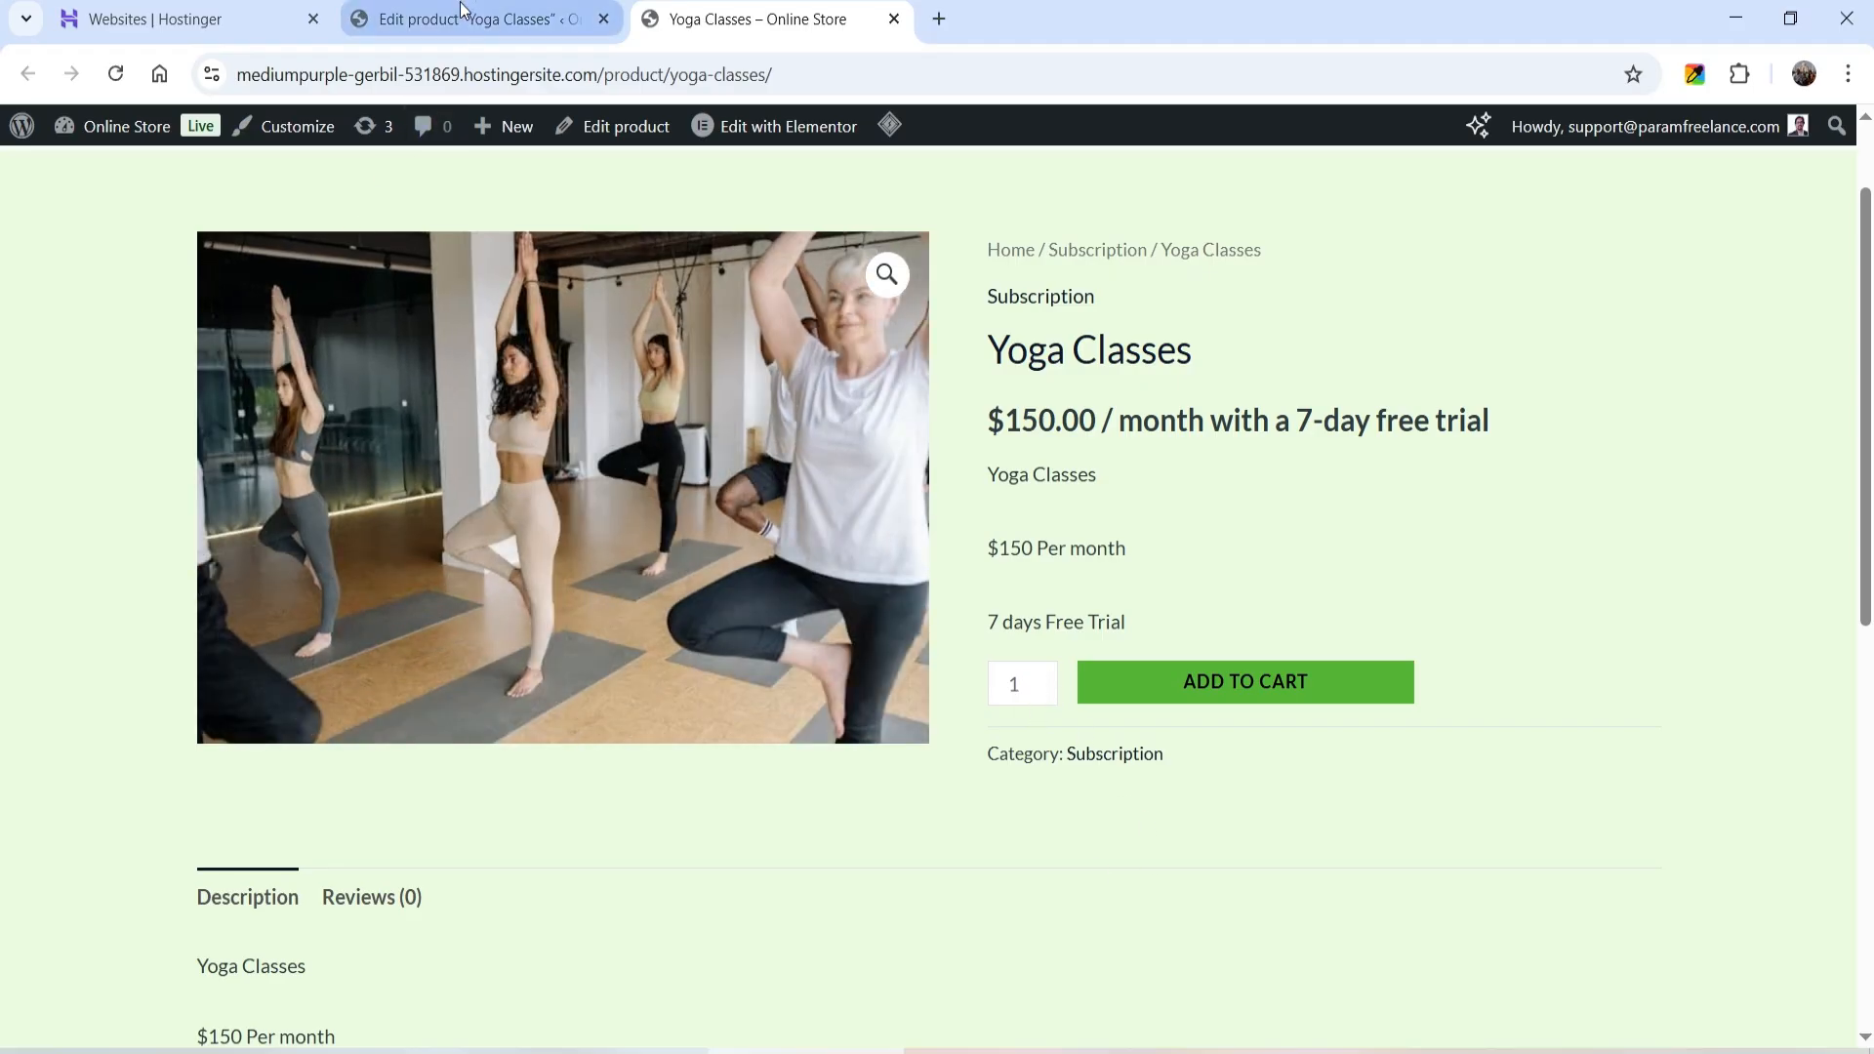
# In the product's inventory settings, limit purchases to 1 item per order and update the product
pyautogui.click(460, 13)
pyautogui.scroll(-3, 1109, 496)
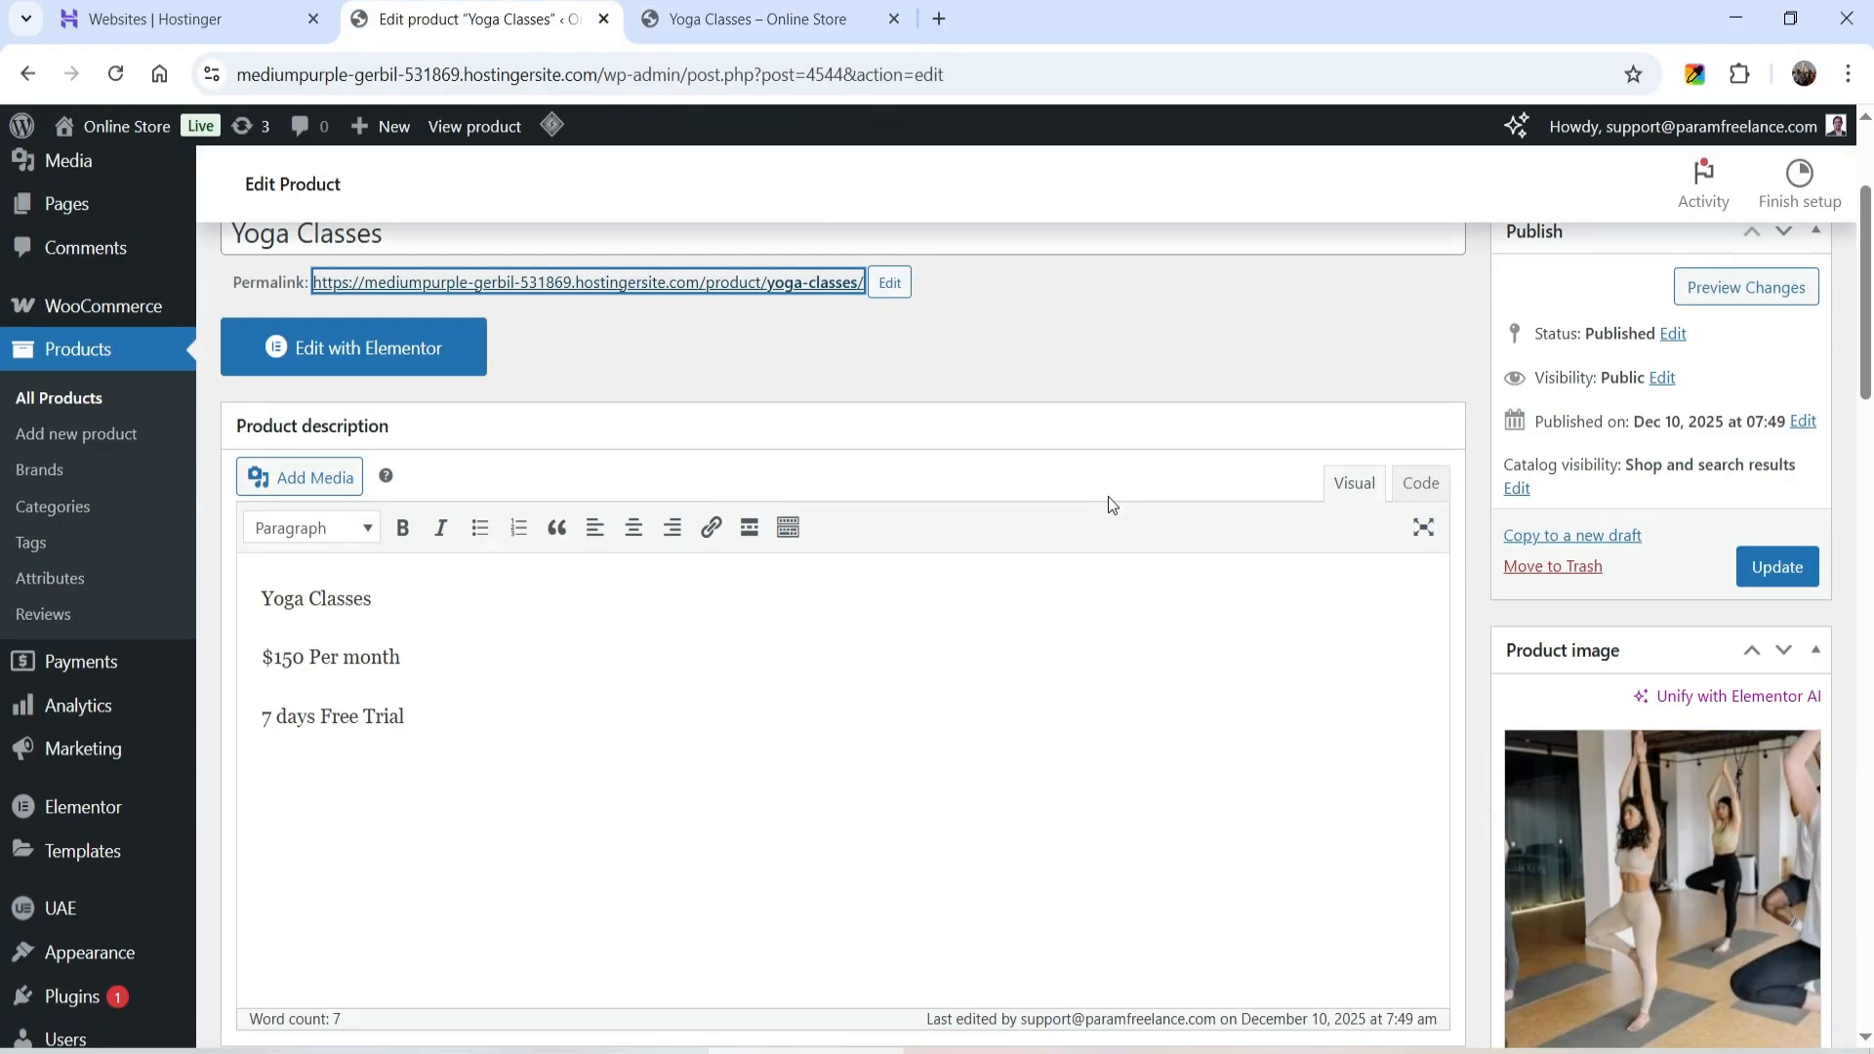
pyautogui.scroll(-6, 907, 439)
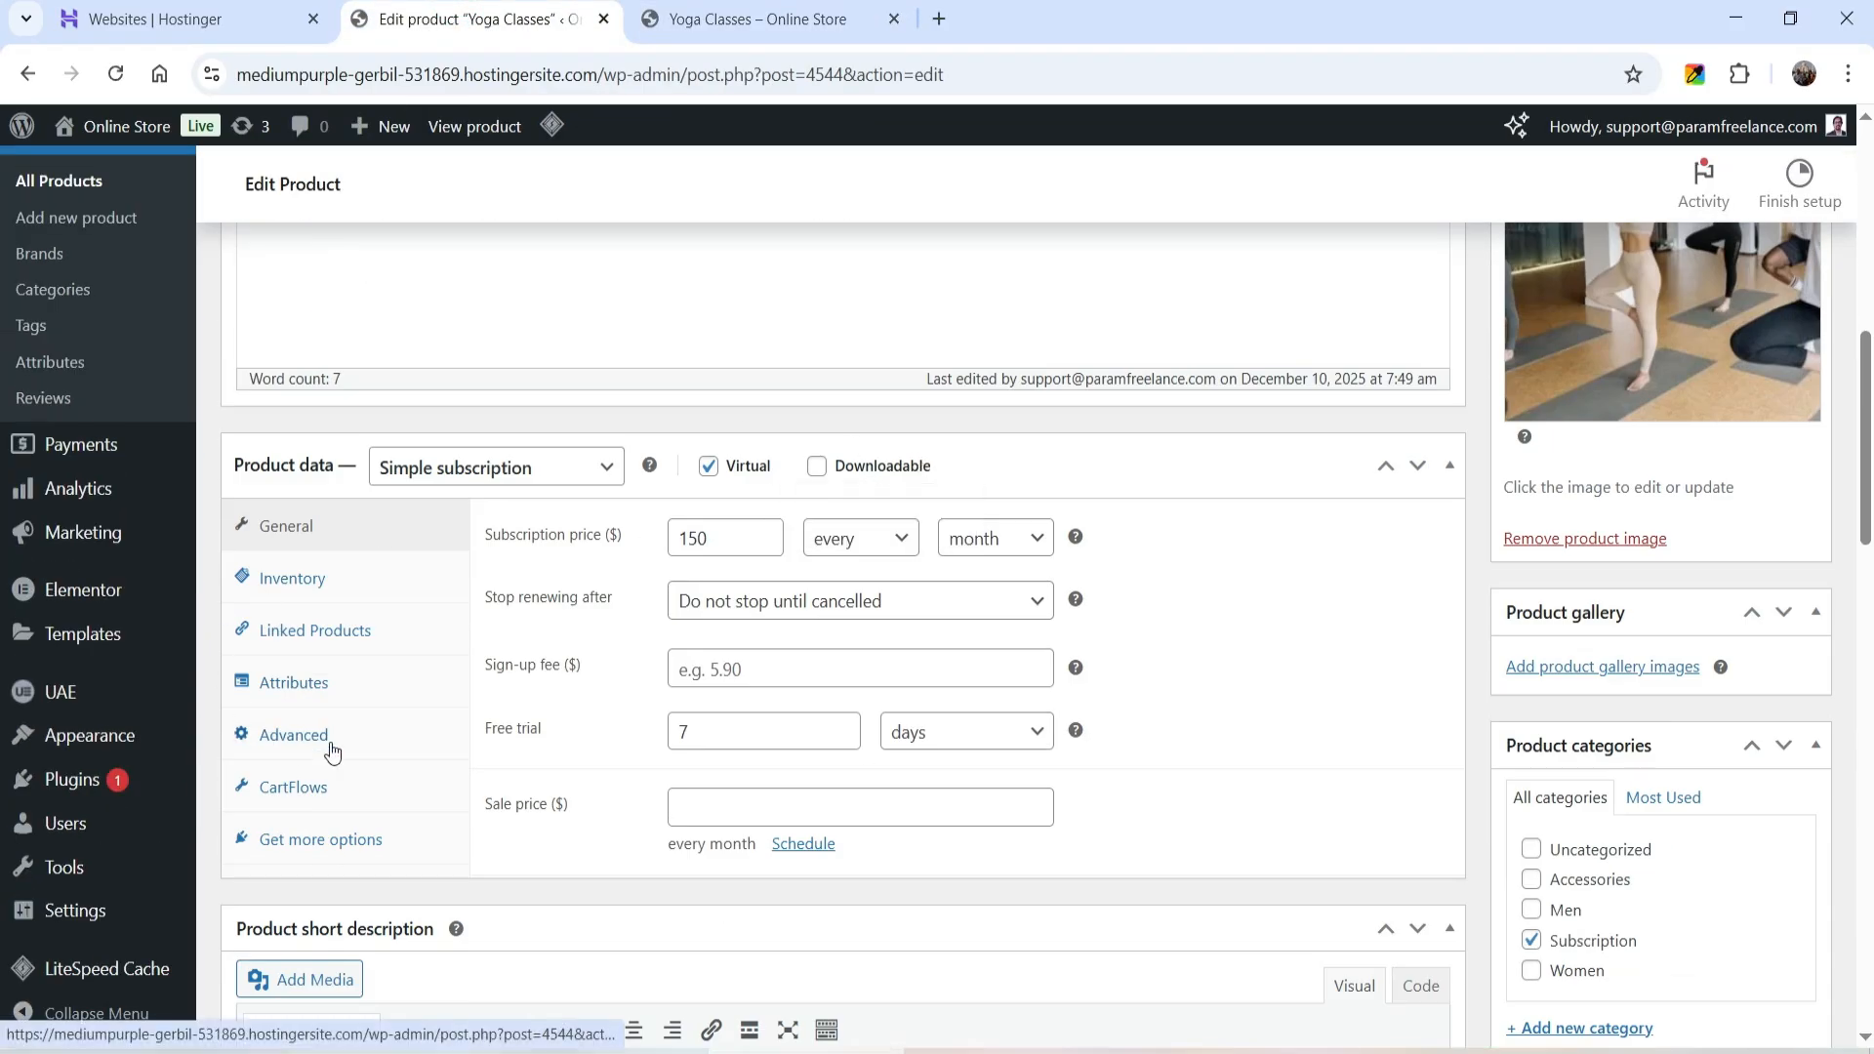
pyautogui.click(310, 581)
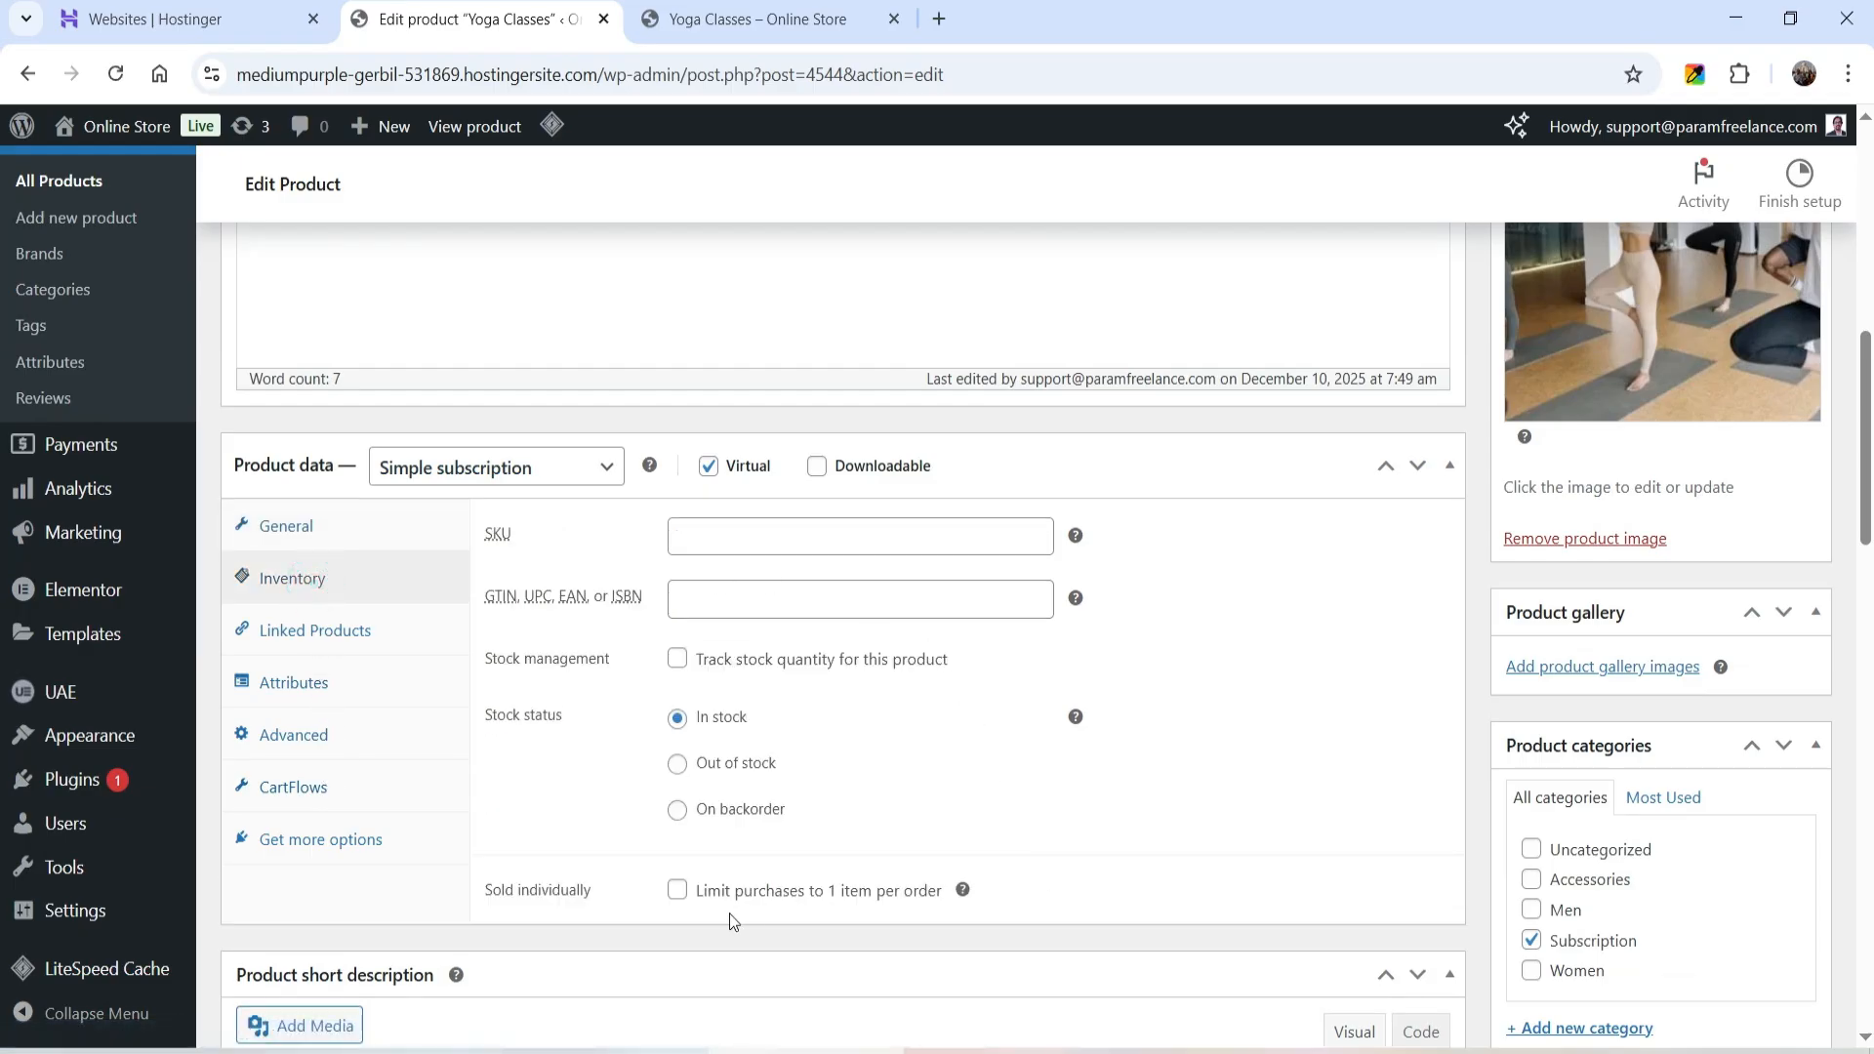
pyautogui.click(683, 896)
pyautogui.scroll(5, 1869, 619)
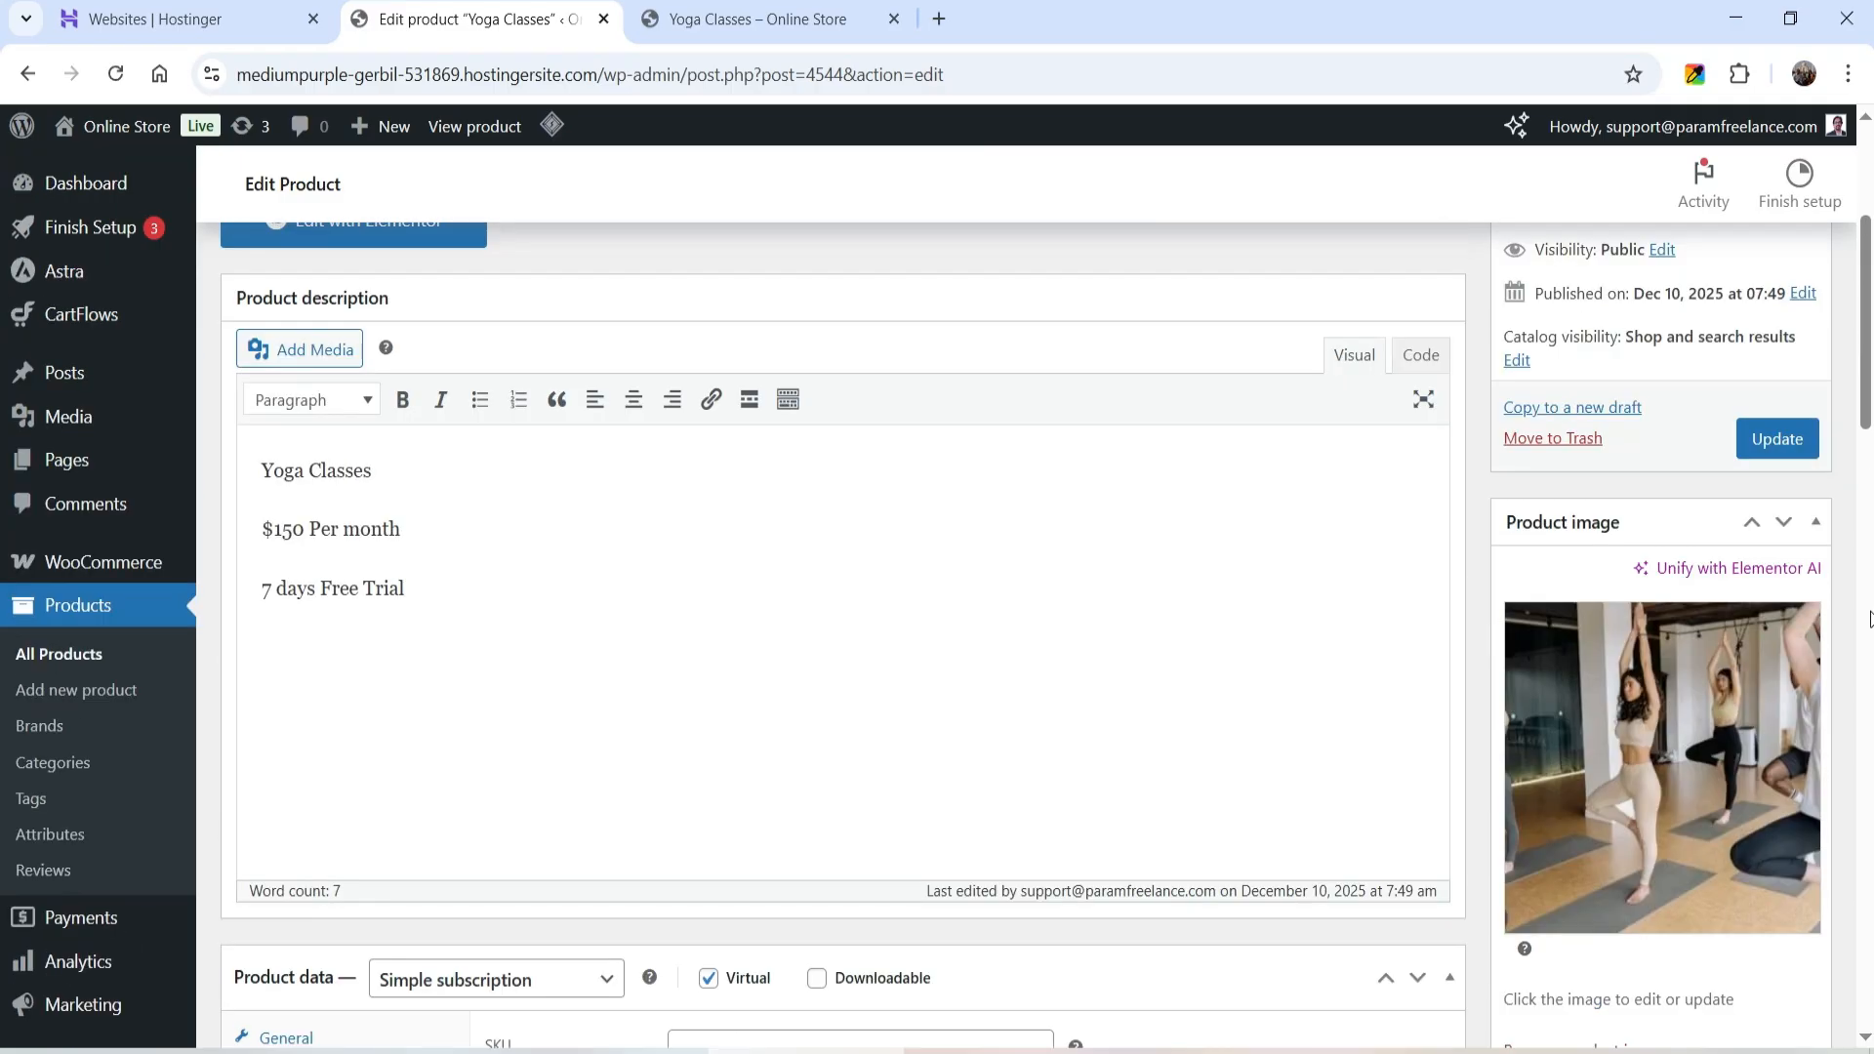
pyautogui.click(1784, 441)
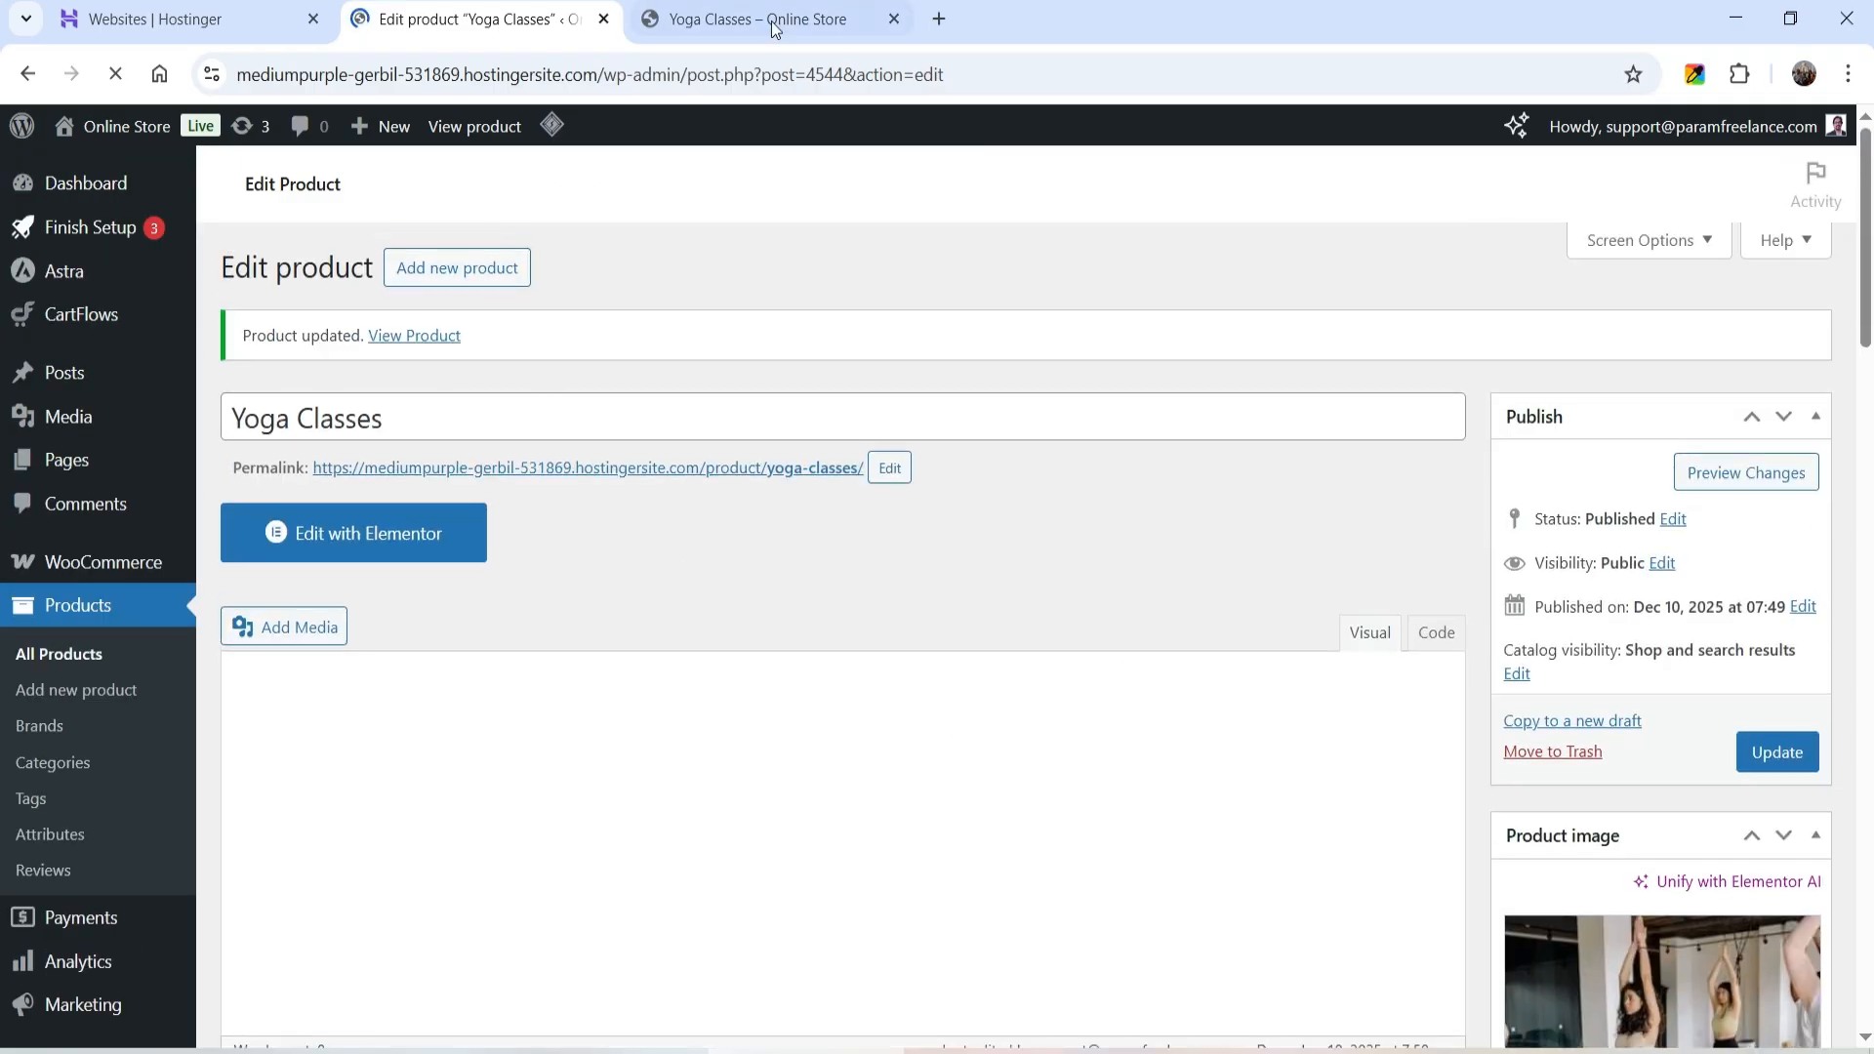
# Reload the live Yoga Classes page and add the subscription to the cart
pyautogui.click(780, 22)
pyautogui.click(116, 73)
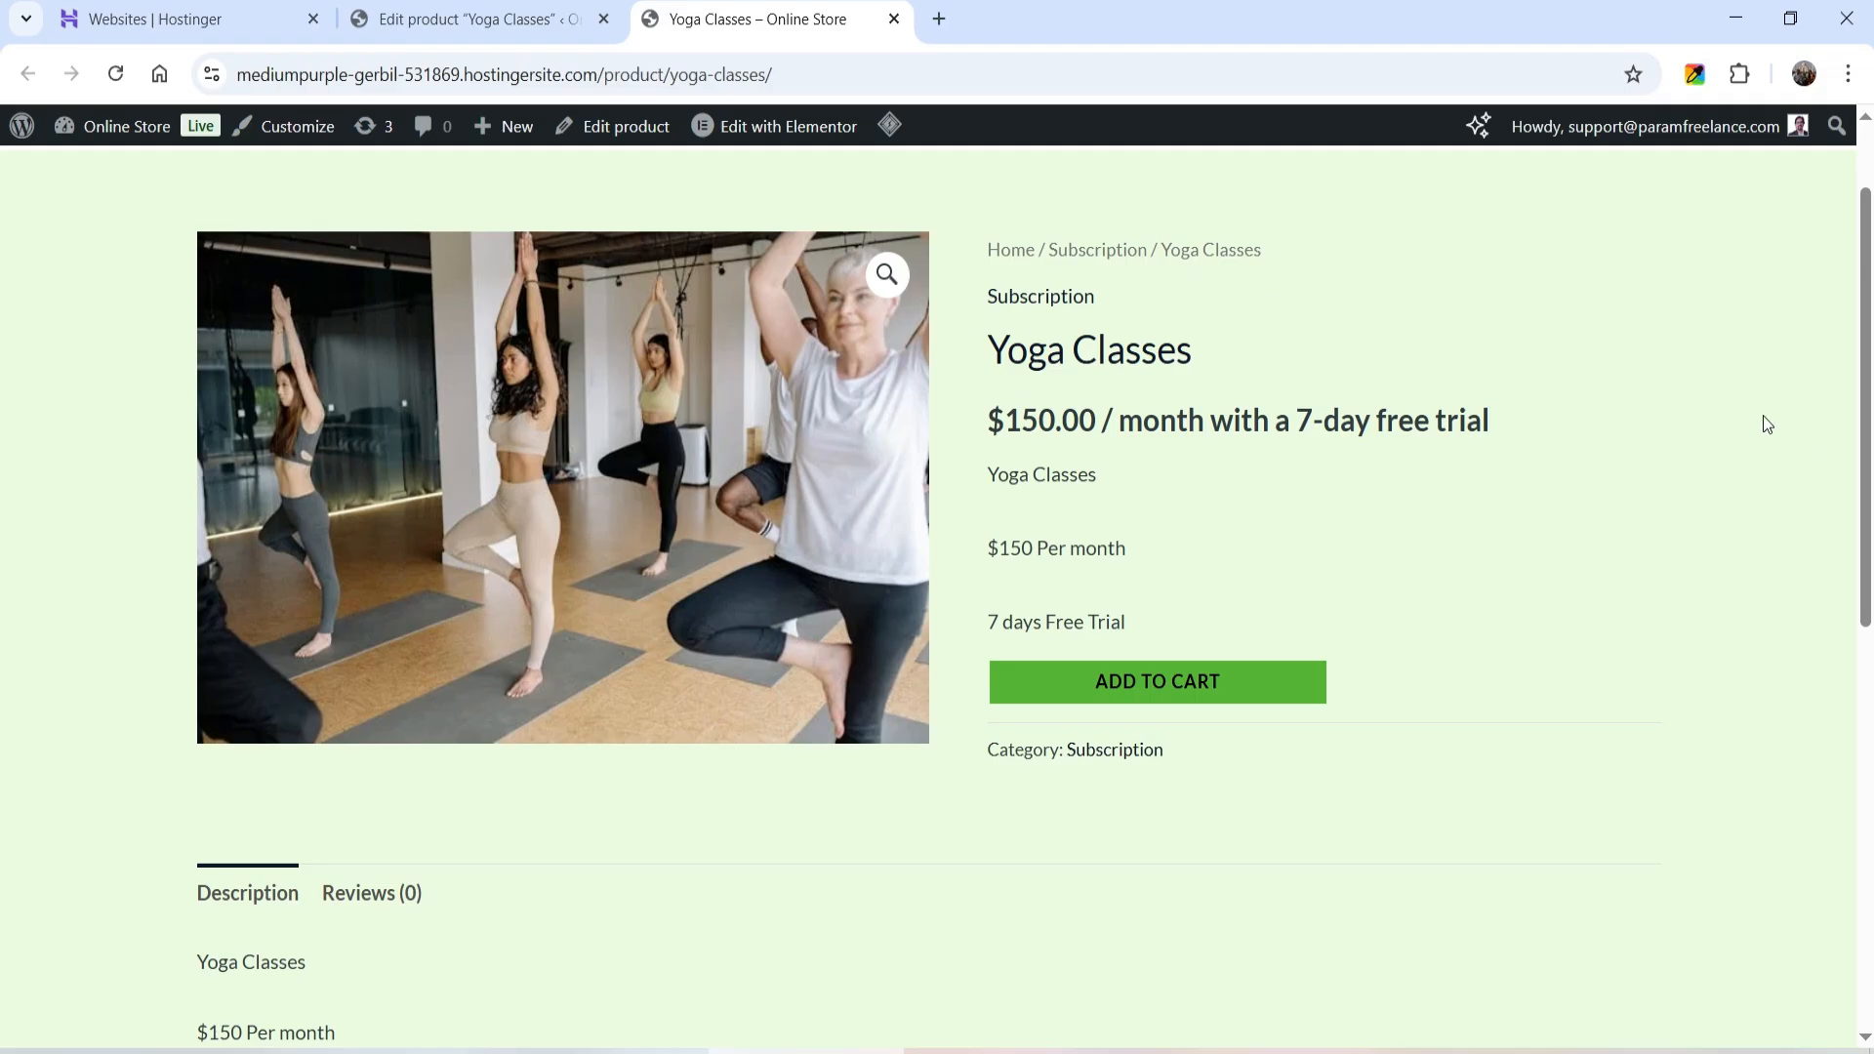
pyautogui.click(1174, 689)
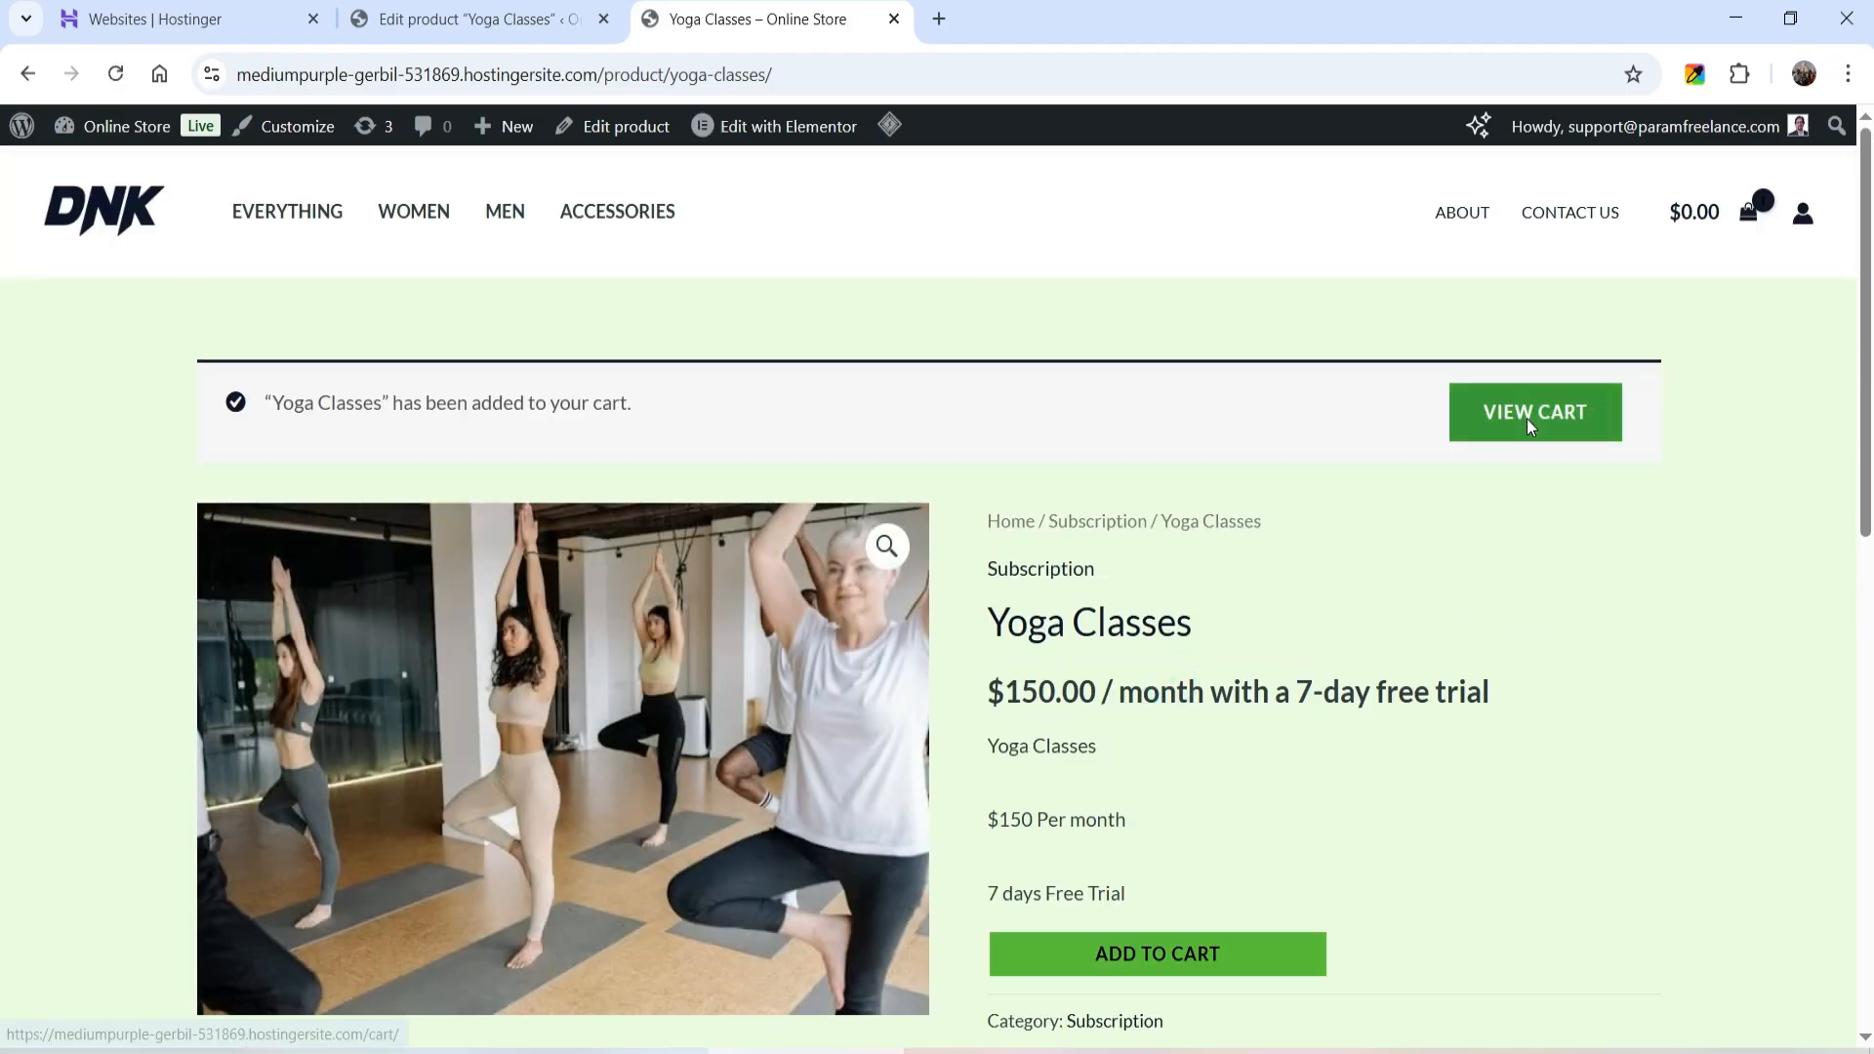
# View the cart and examine the subscription's price, cart totals, recurring total and first renewal date
pyautogui.click(1528, 417)
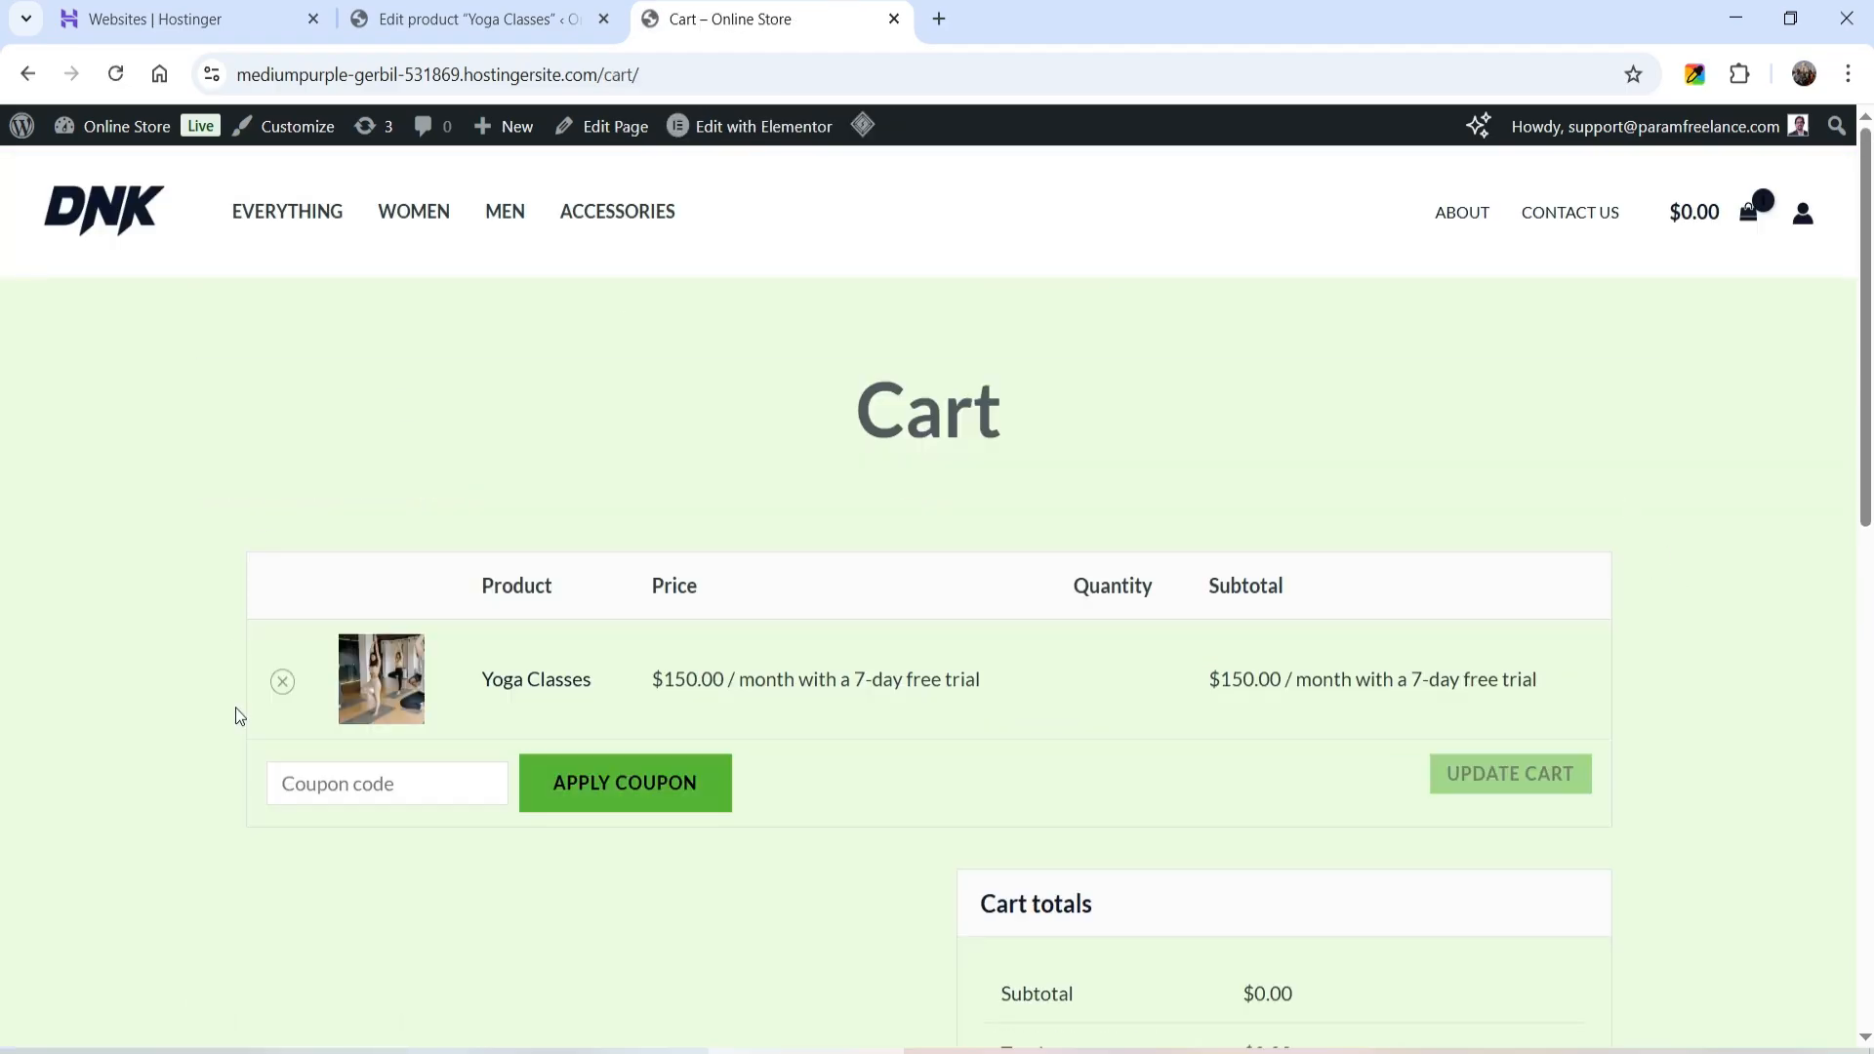
pyautogui.scroll(-1, 839, 547)
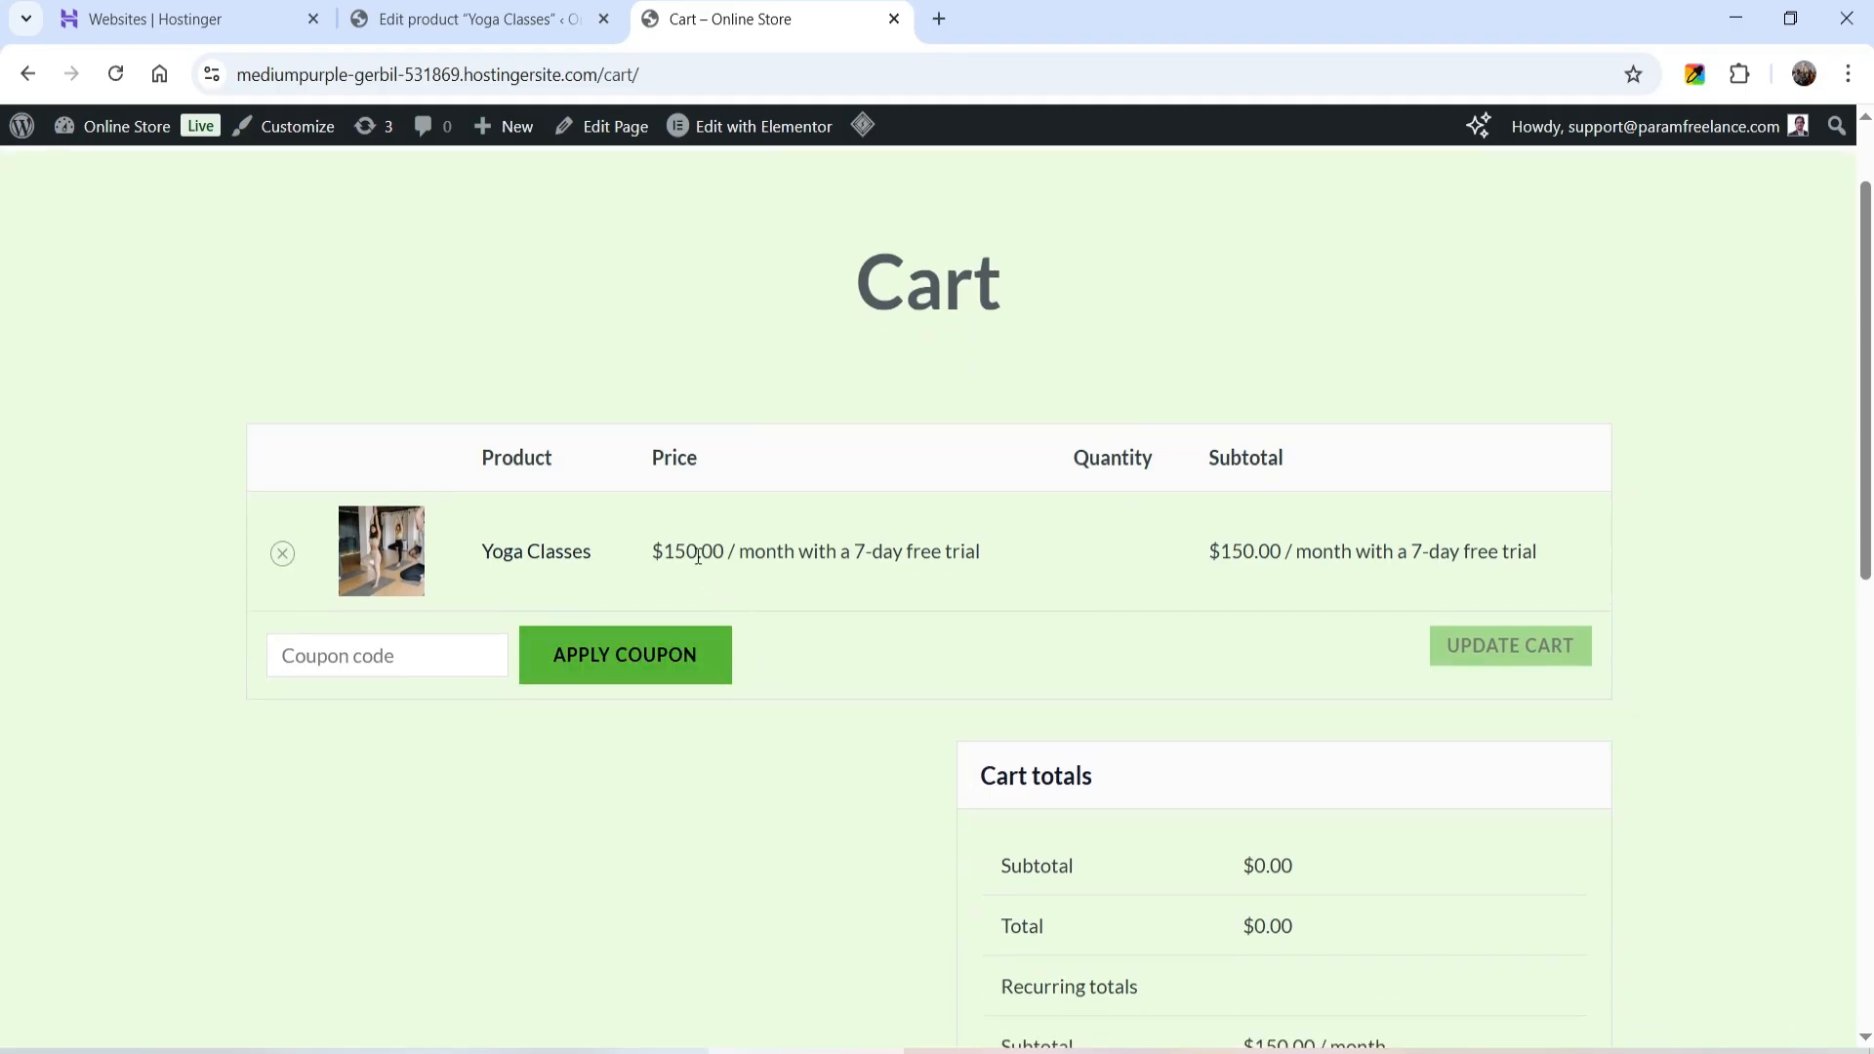
pyautogui.scroll(-1, 925, 441)
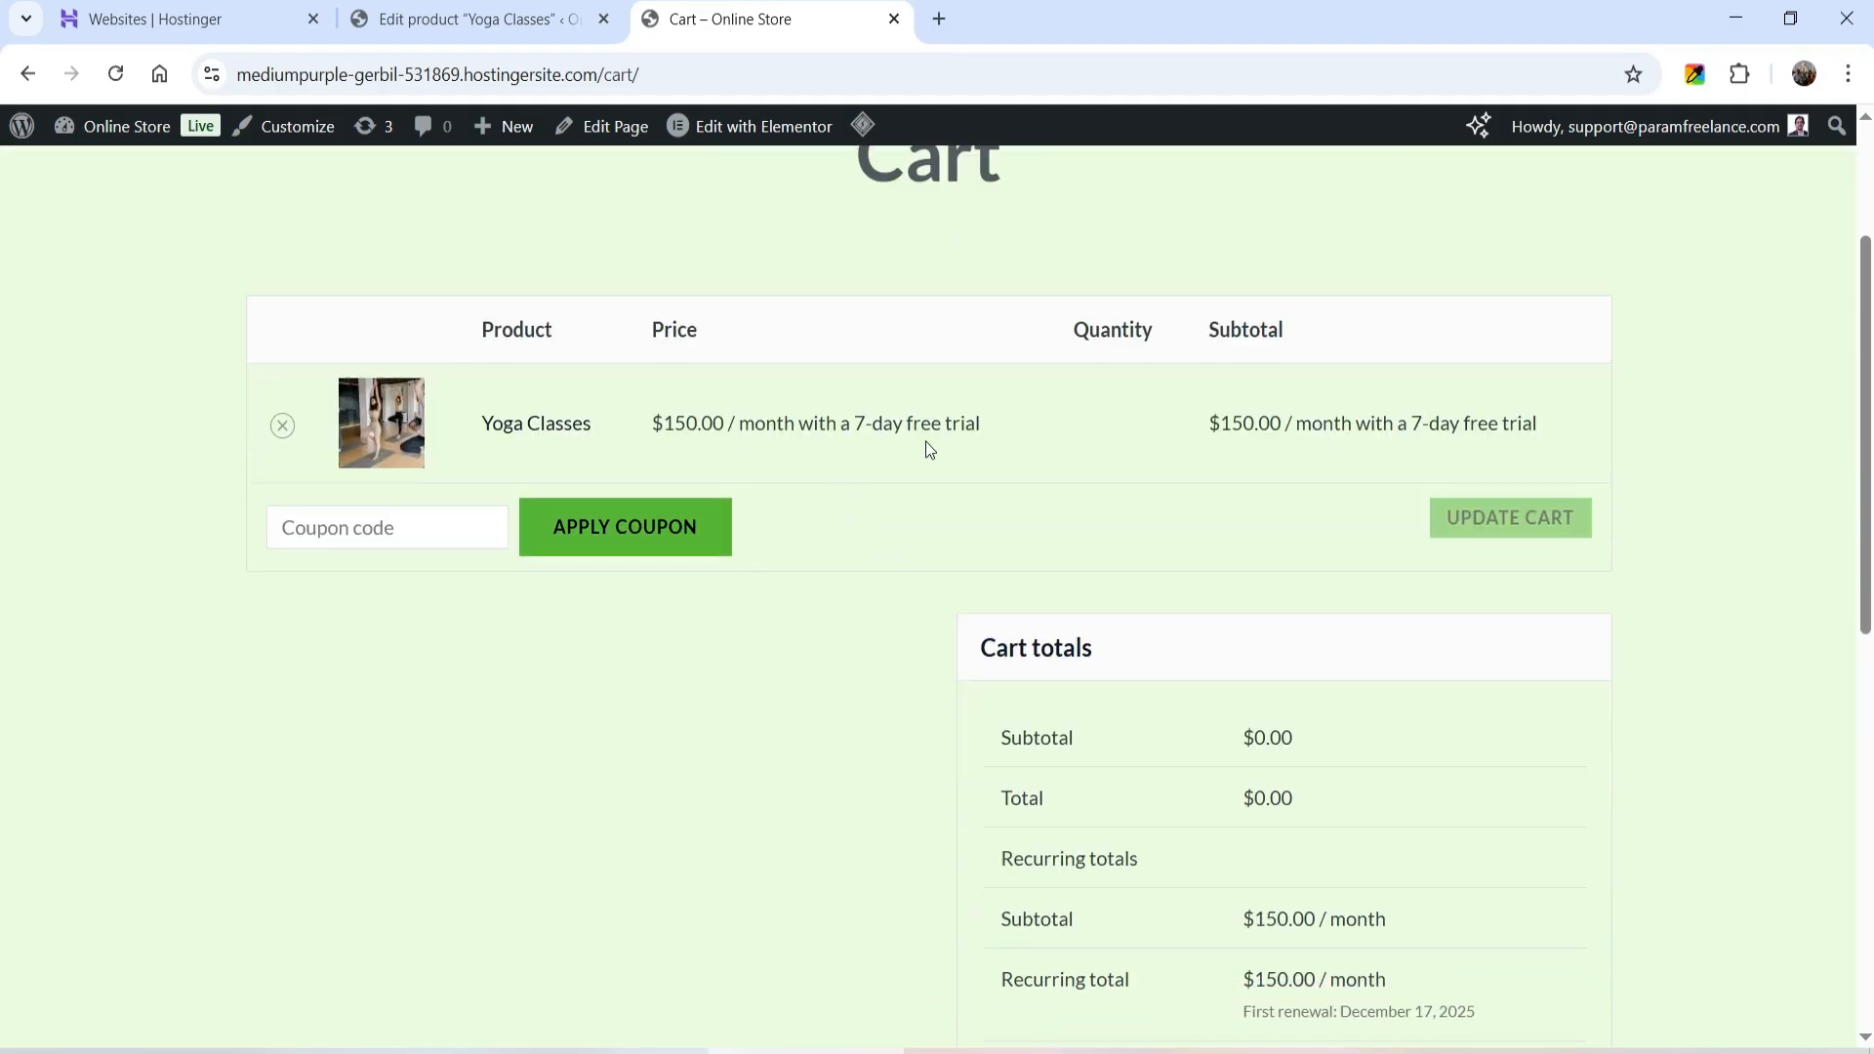
pyautogui.scroll(-3, 928, 429)
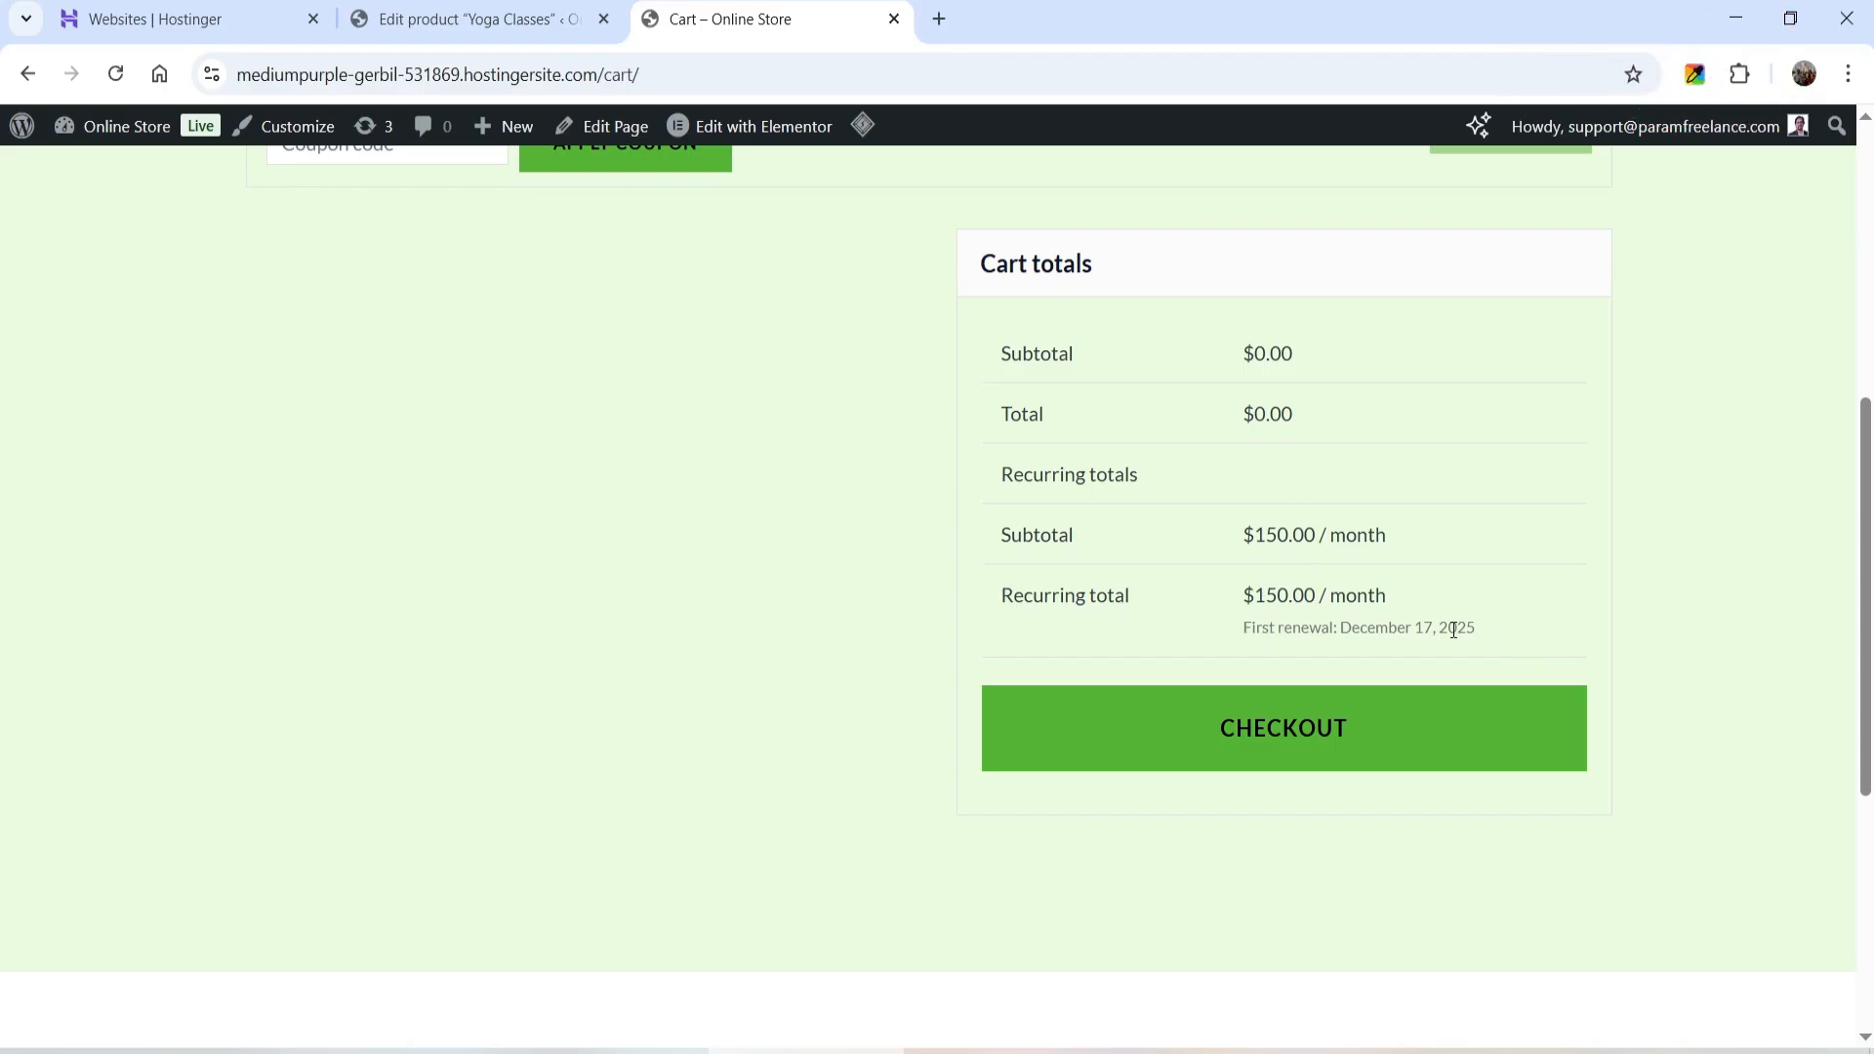
# Check the first renewal date under the cart's recurring total
pyautogui.moveTo(1376, 630); pyautogui.dragTo(1492, 635)
pyautogui.click(1517, 626)
pyautogui.scroll(6, 1561, 585)
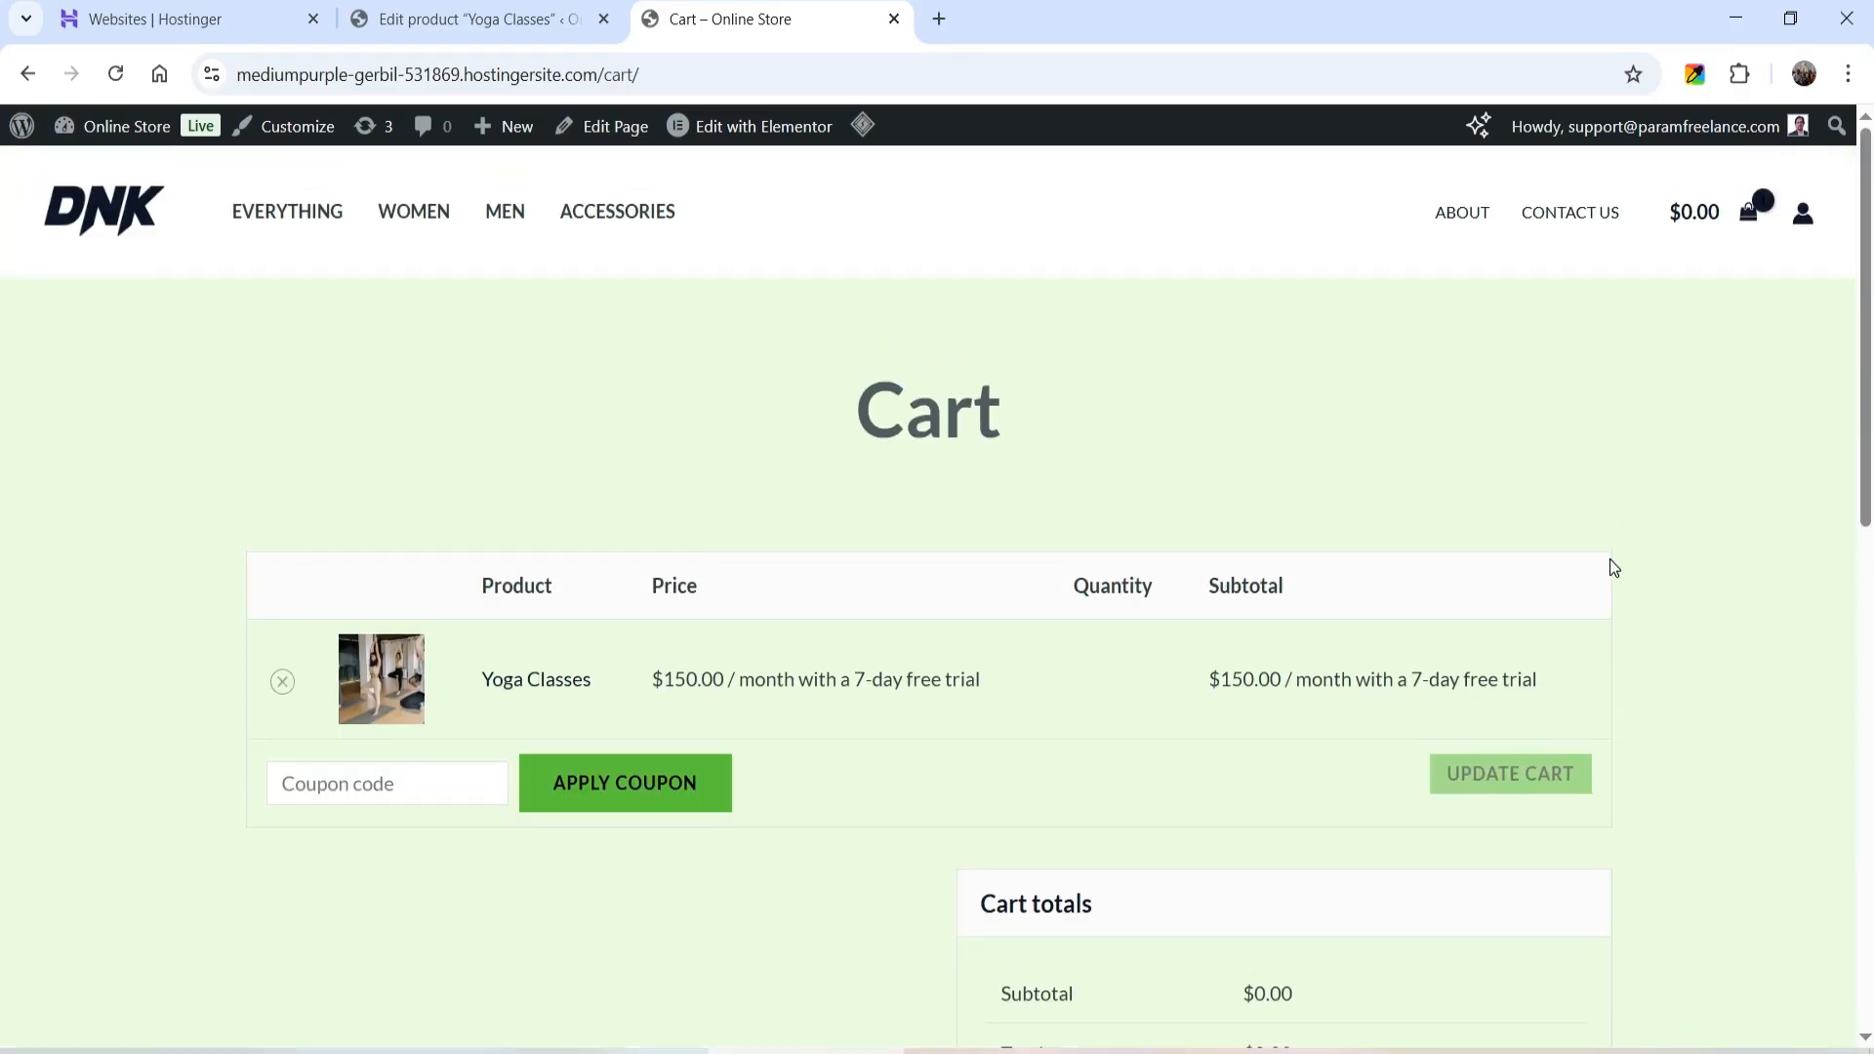
# In the Yoga Classes product's general subscription settings, set the sign-up fee to $15 and update the product
pyautogui.click(465, 25)
pyautogui.scroll(-8, 1087, 653)
pyautogui.scroll(-3, 1128, 597)
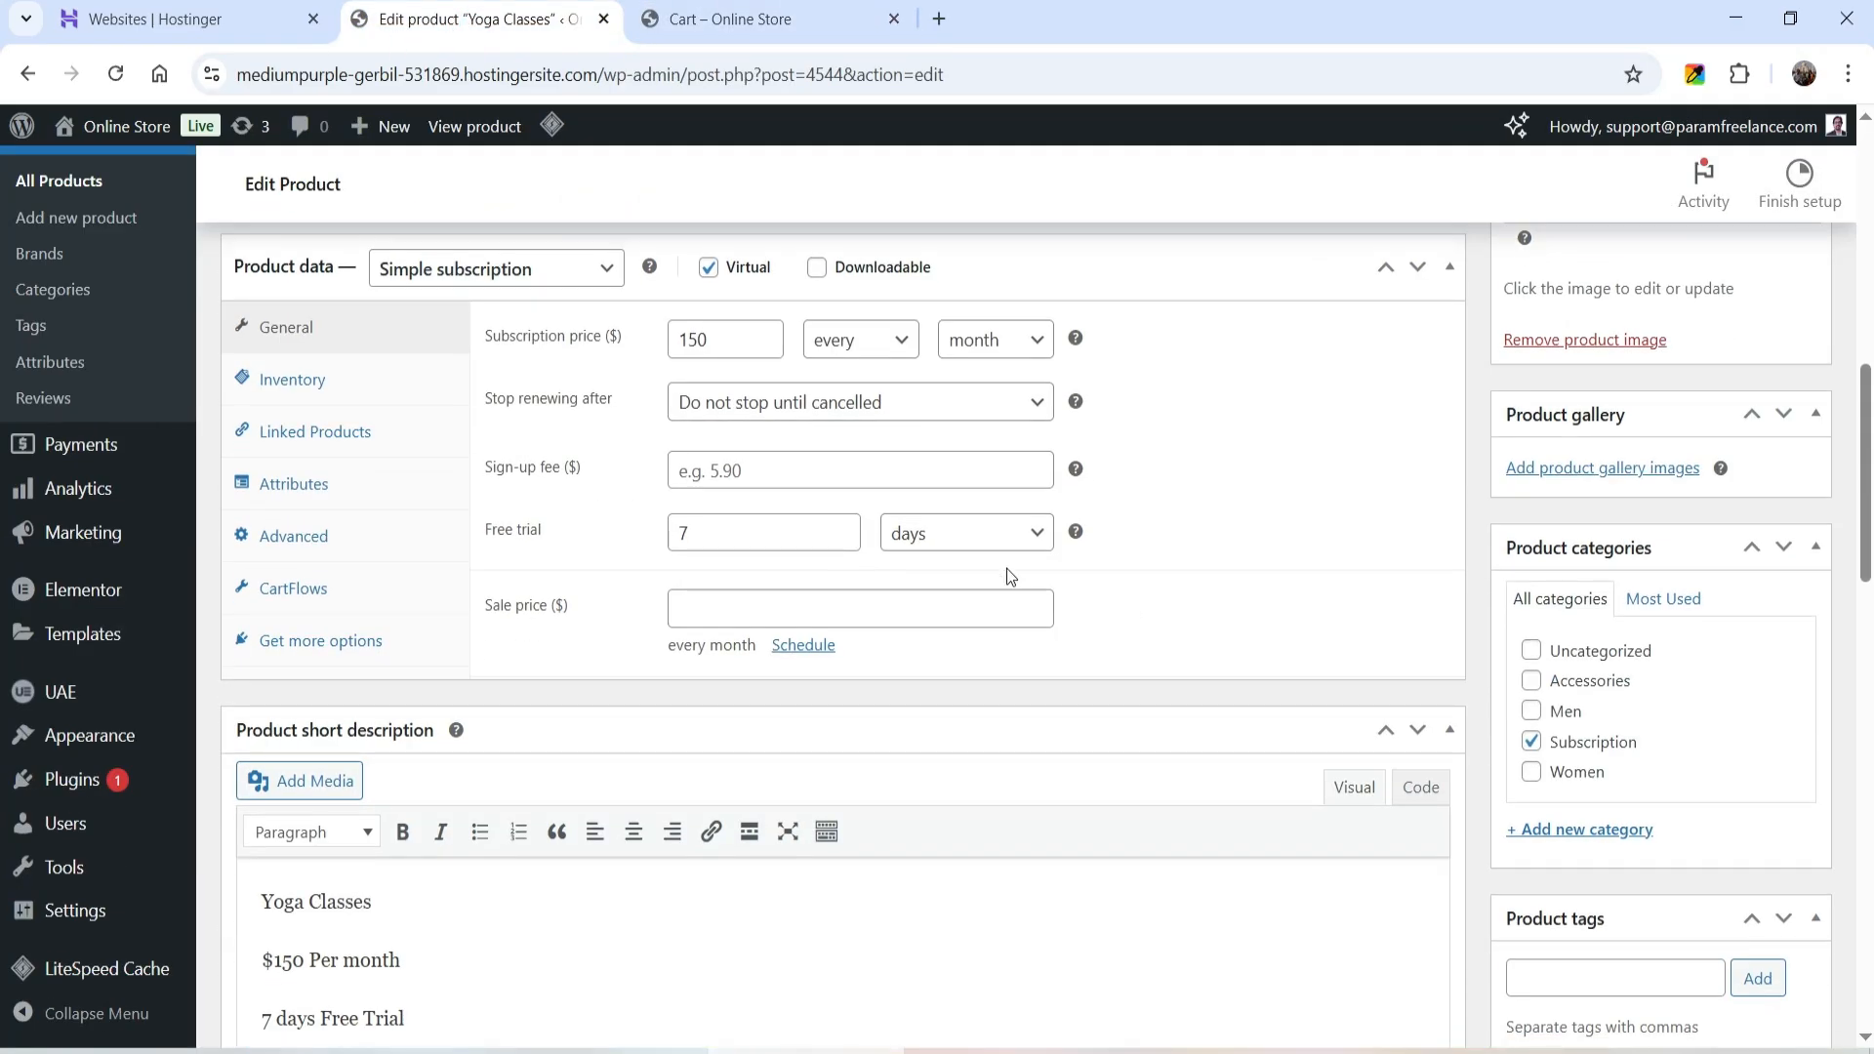
pyautogui.click(729, 471)
pyautogui.write('15')
pyautogui.scroll(6, 1677, 500)
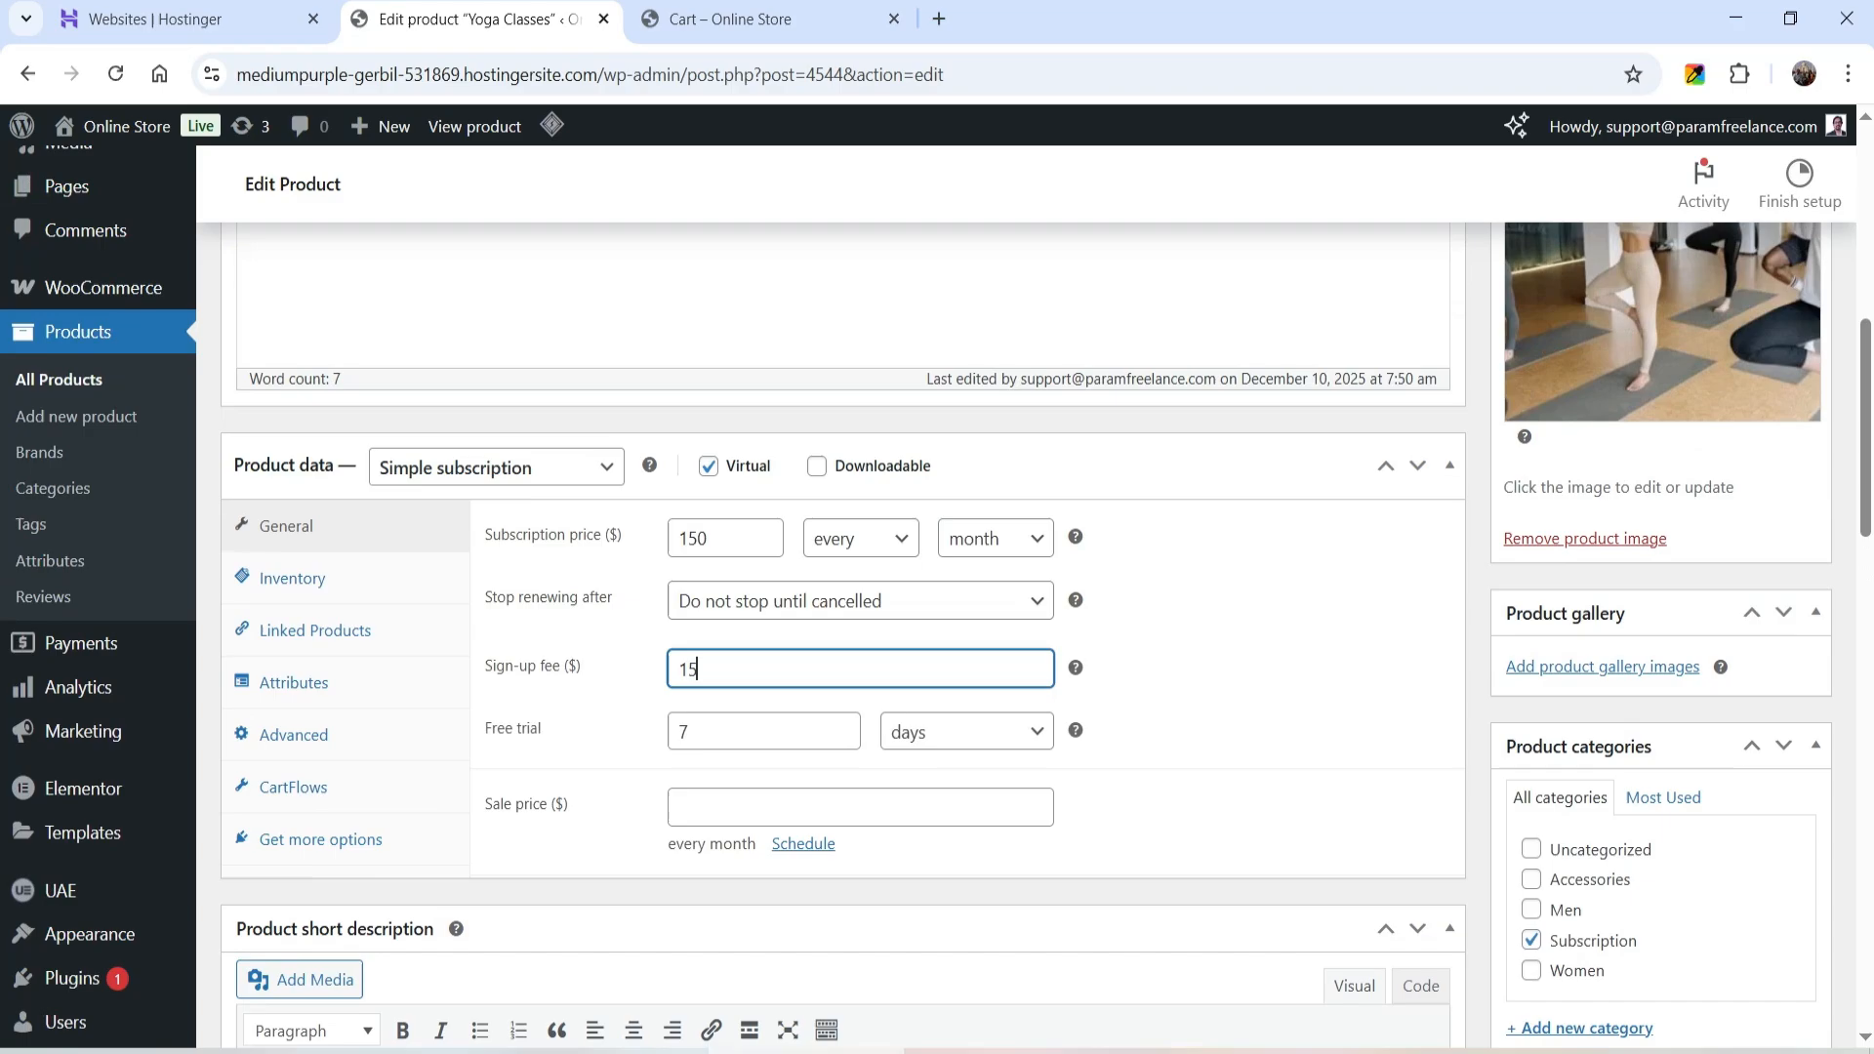
pyautogui.click(1776, 368)
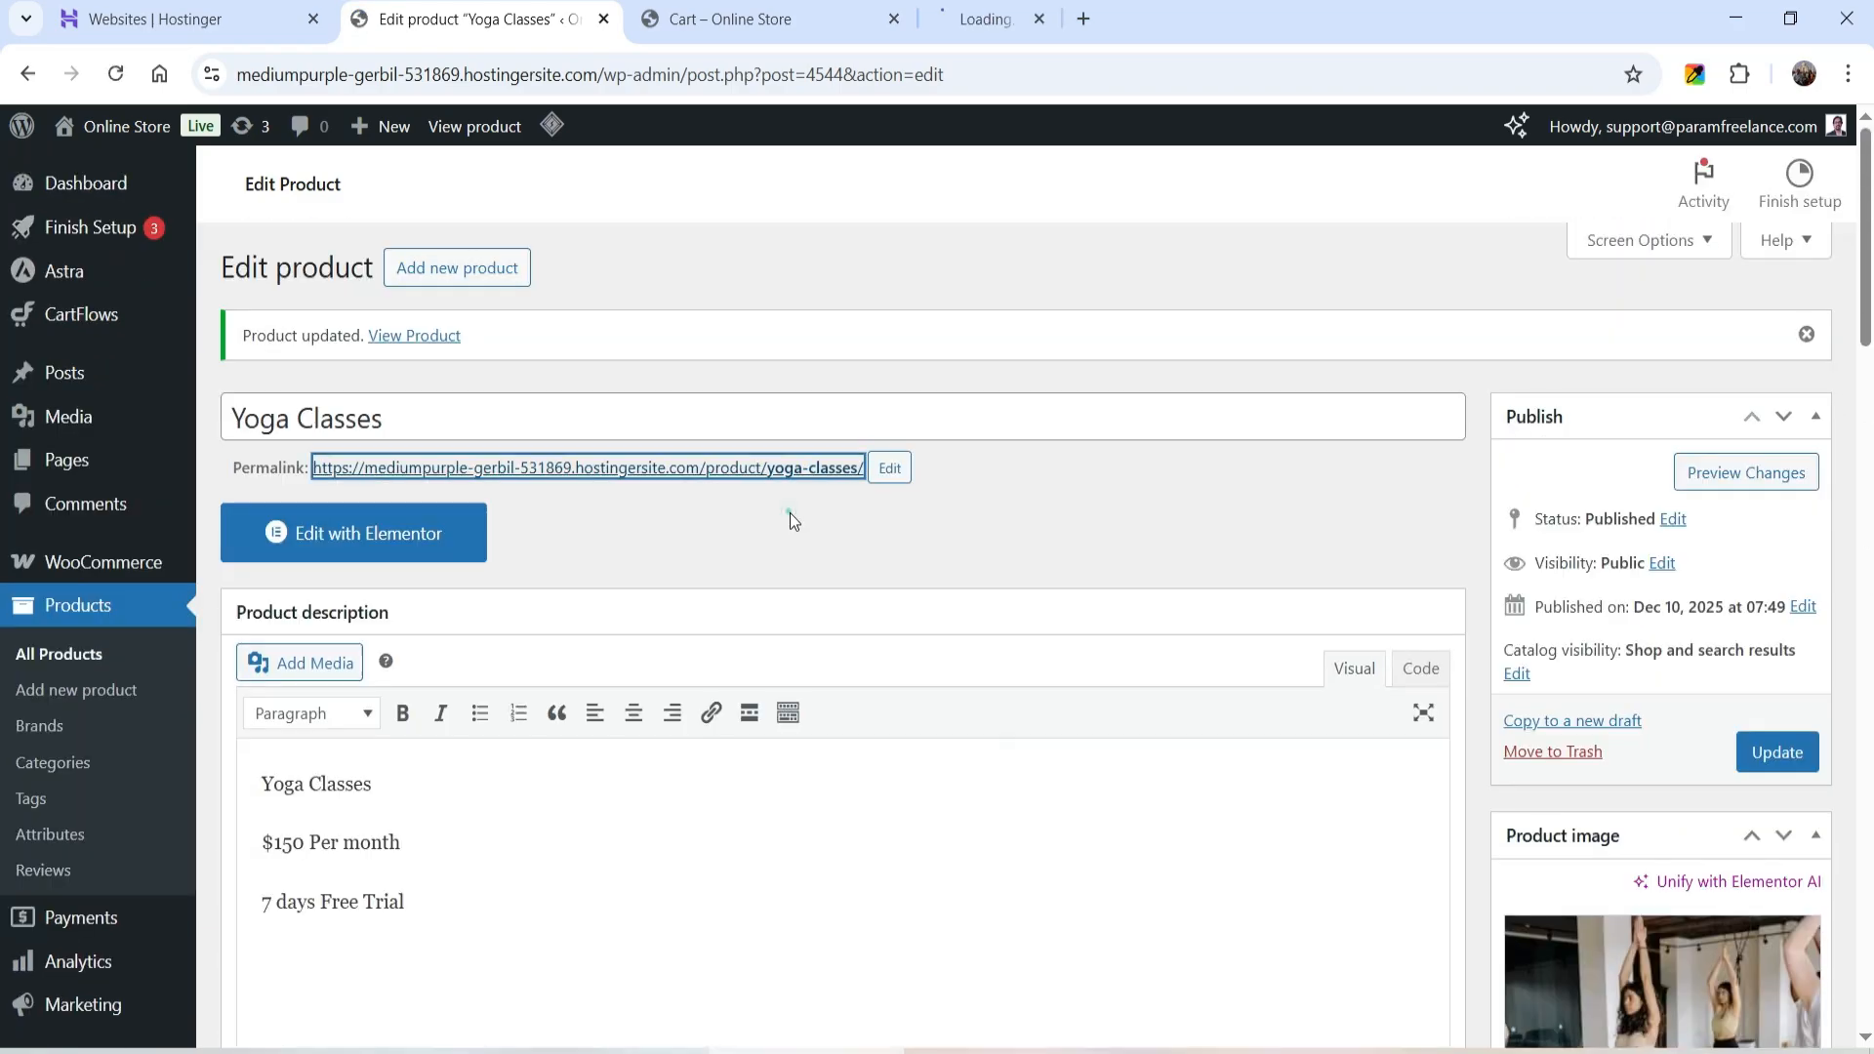
# Open the updated Yoga Classes product page in a new tab and check how the sign-up fee is shown
pyautogui.click(788, 511)
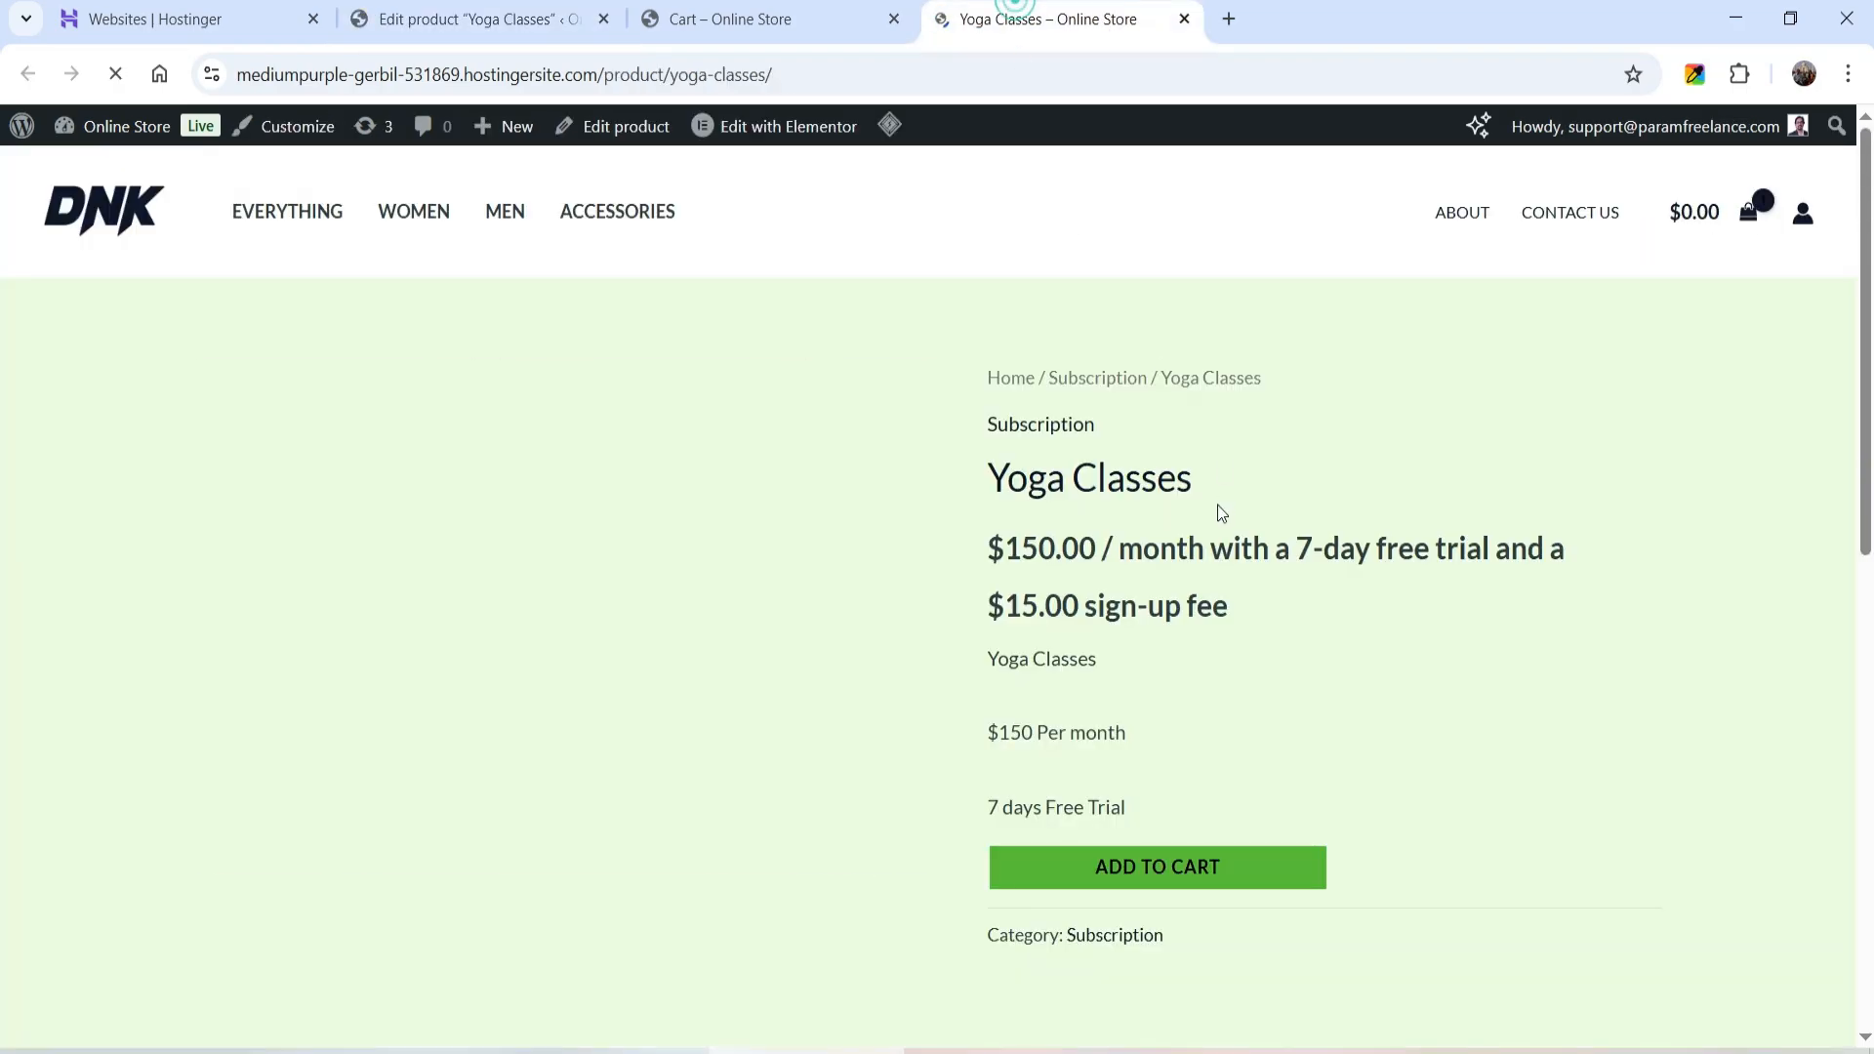
pyautogui.scroll(-1, 1565, 432)
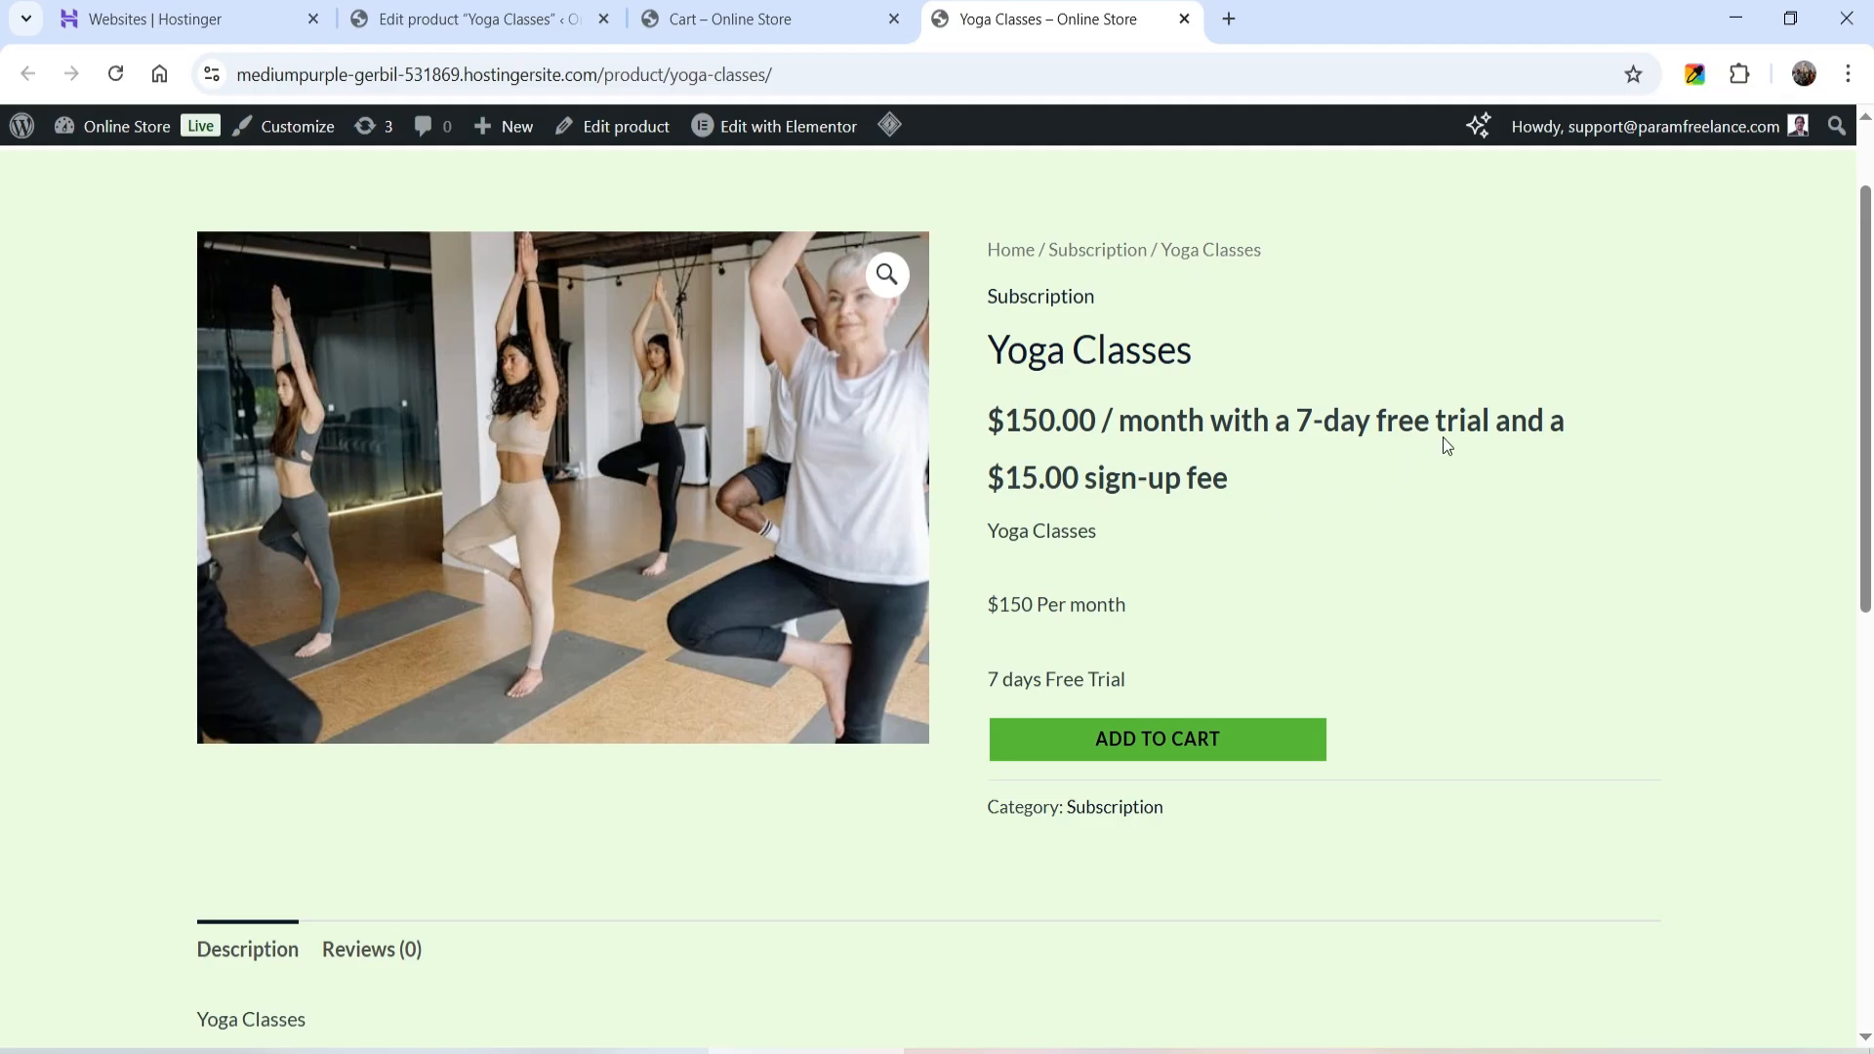
pyautogui.scroll(-1, 1446, 445)
# Reload the cart and examine the sign-up fee, cart totals, recurring total and first renewal date
pyautogui.click(717, 18)
pyautogui.click(115, 73)
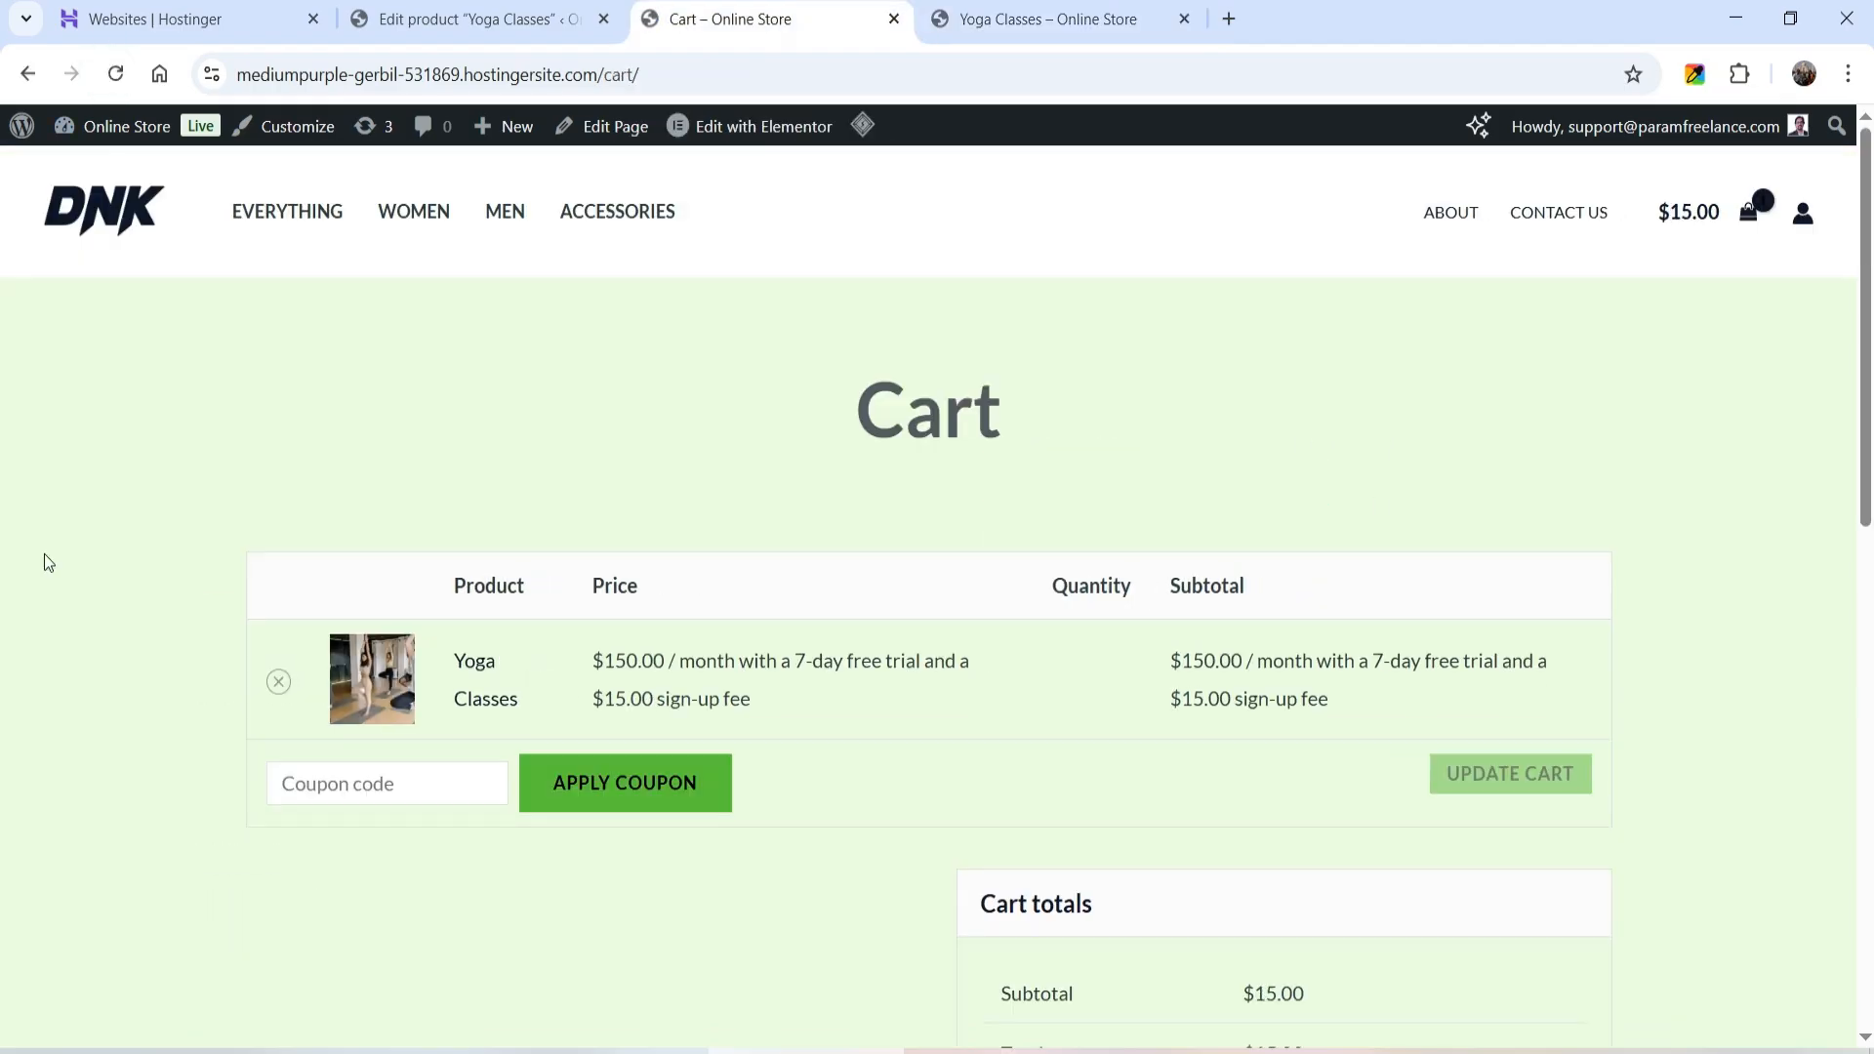
pyautogui.scroll(-1, 1016, 422)
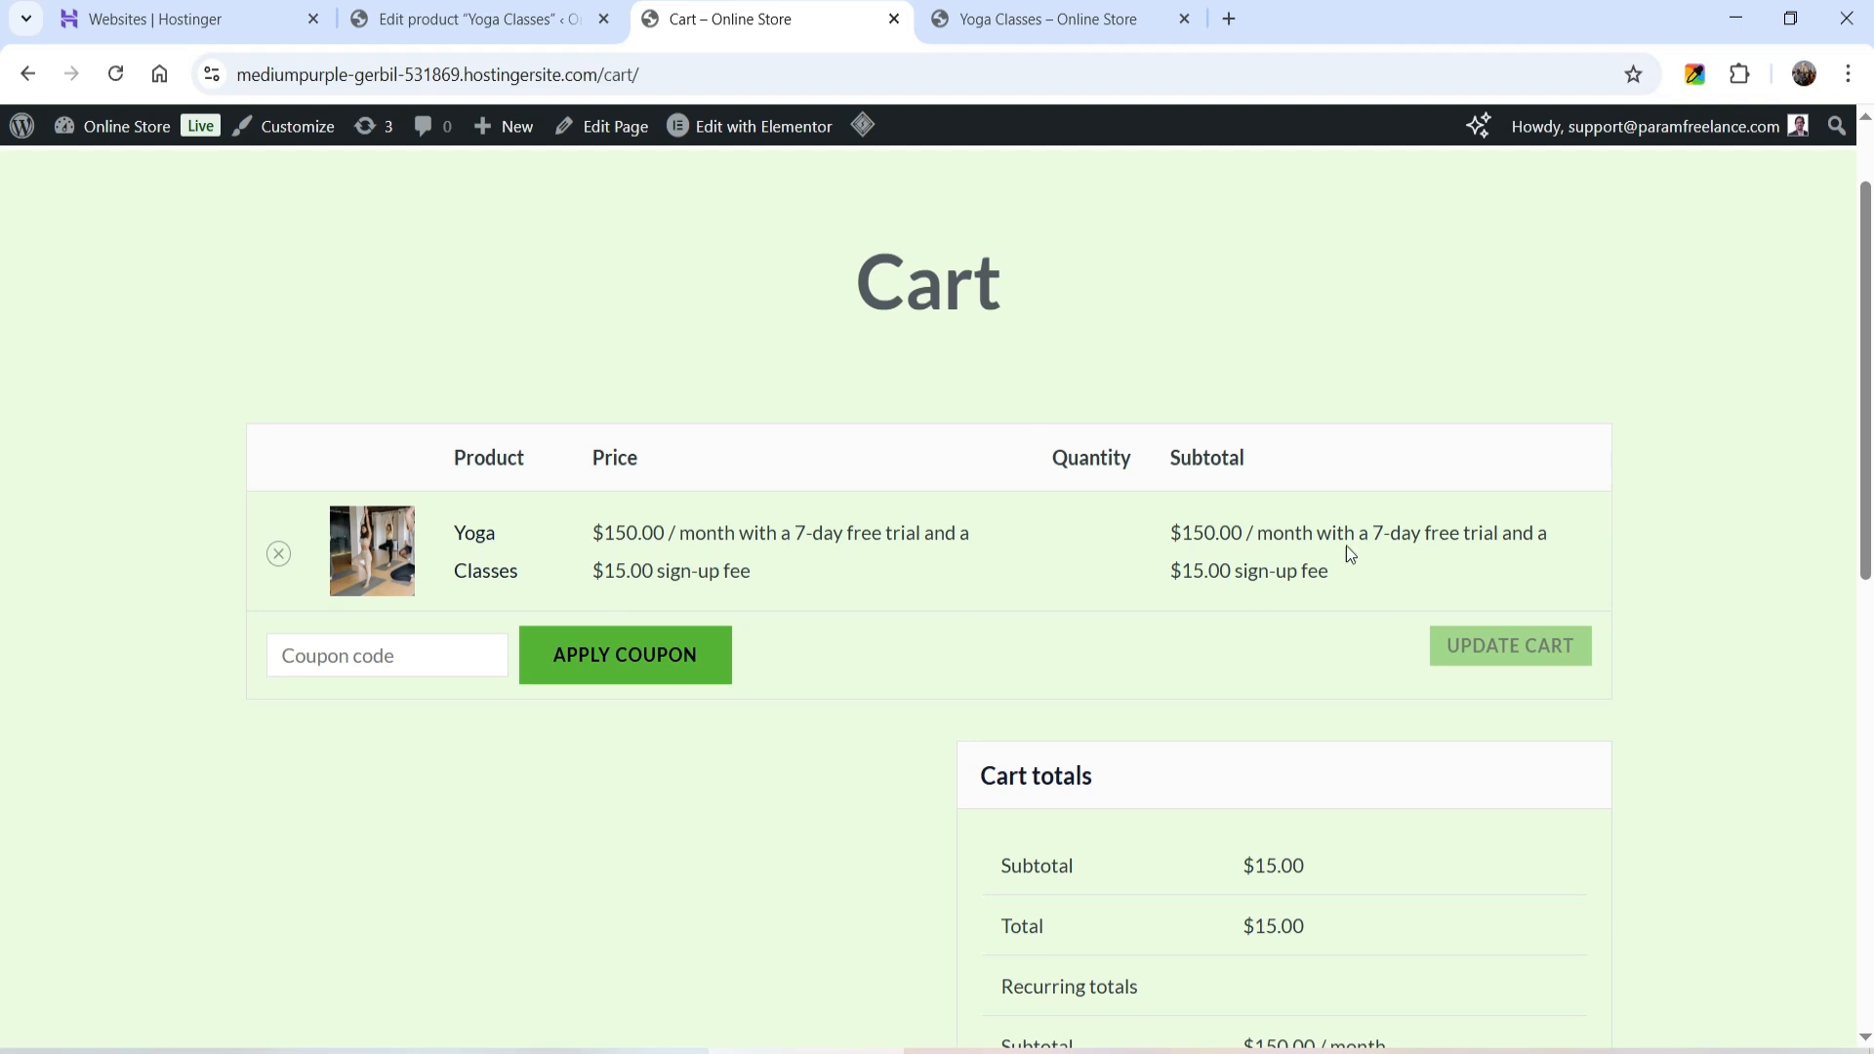
pyautogui.scroll(-2, 1350, 553)
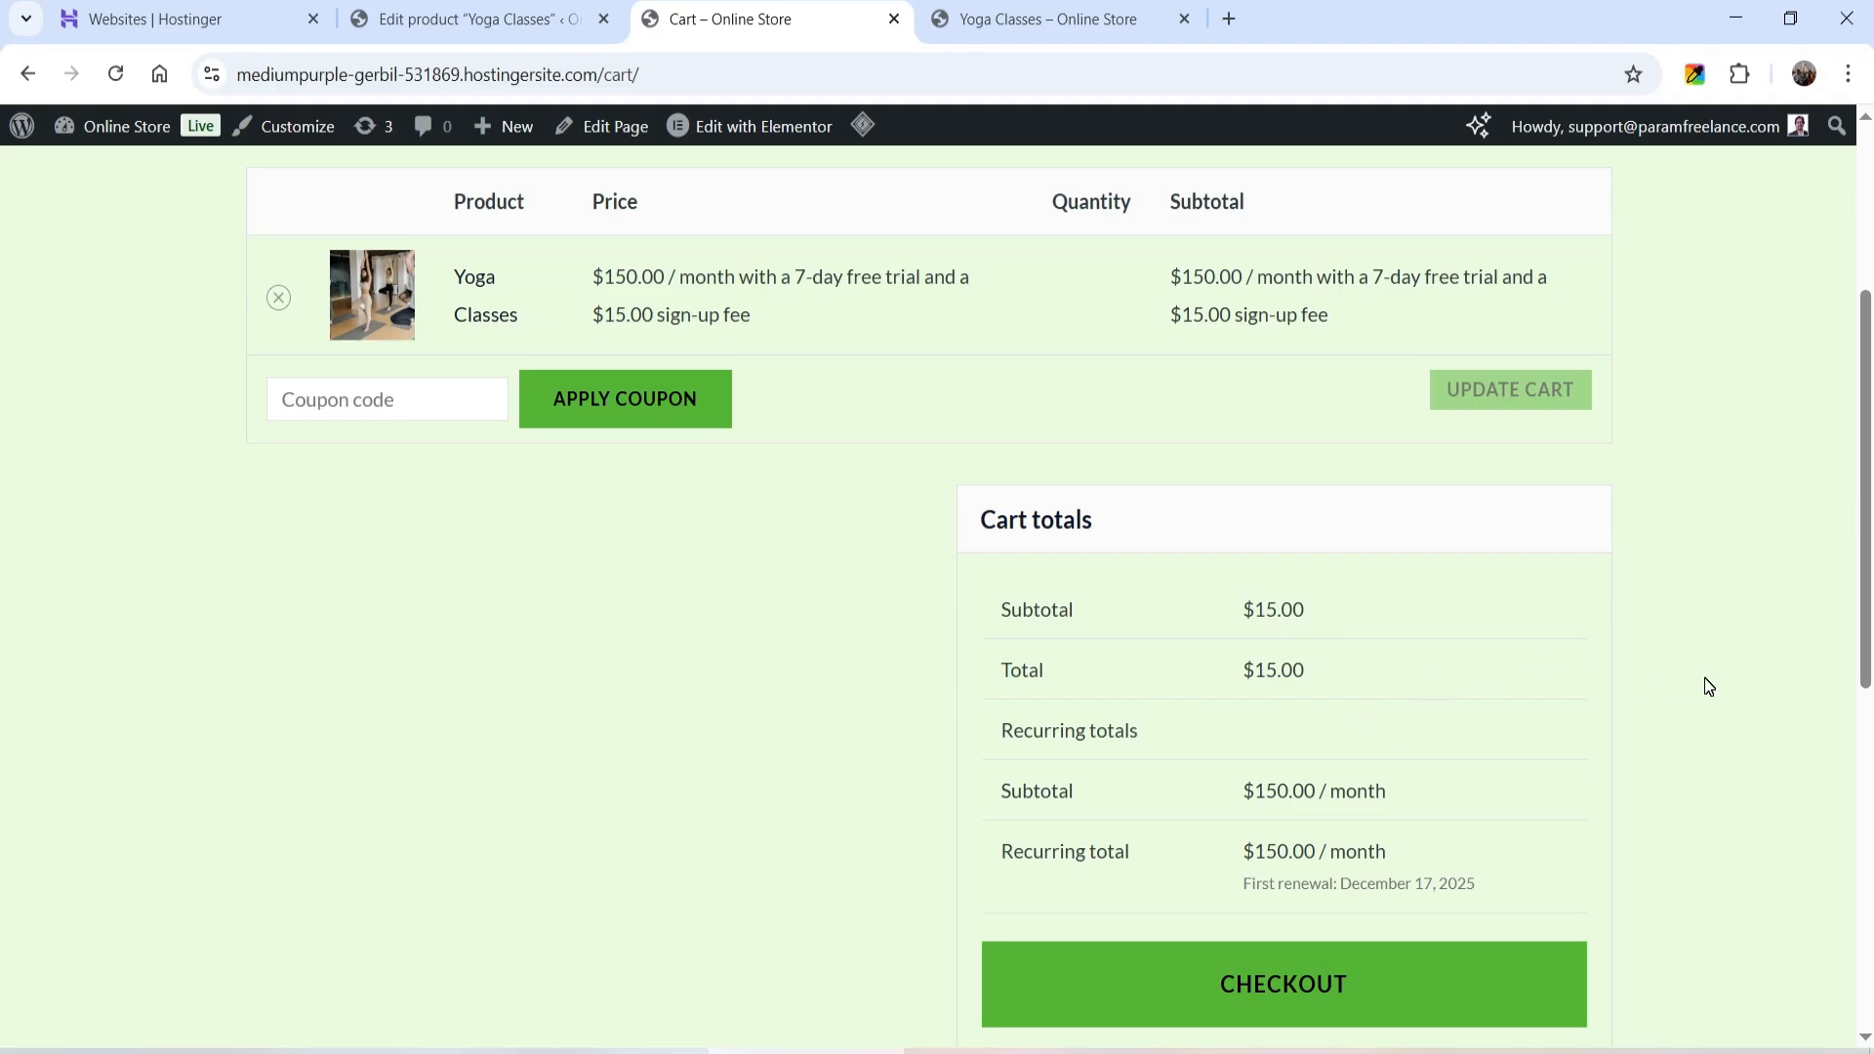
pyautogui.scroll(-2, 1703, 677)
pyautogui.click(1484, 627)
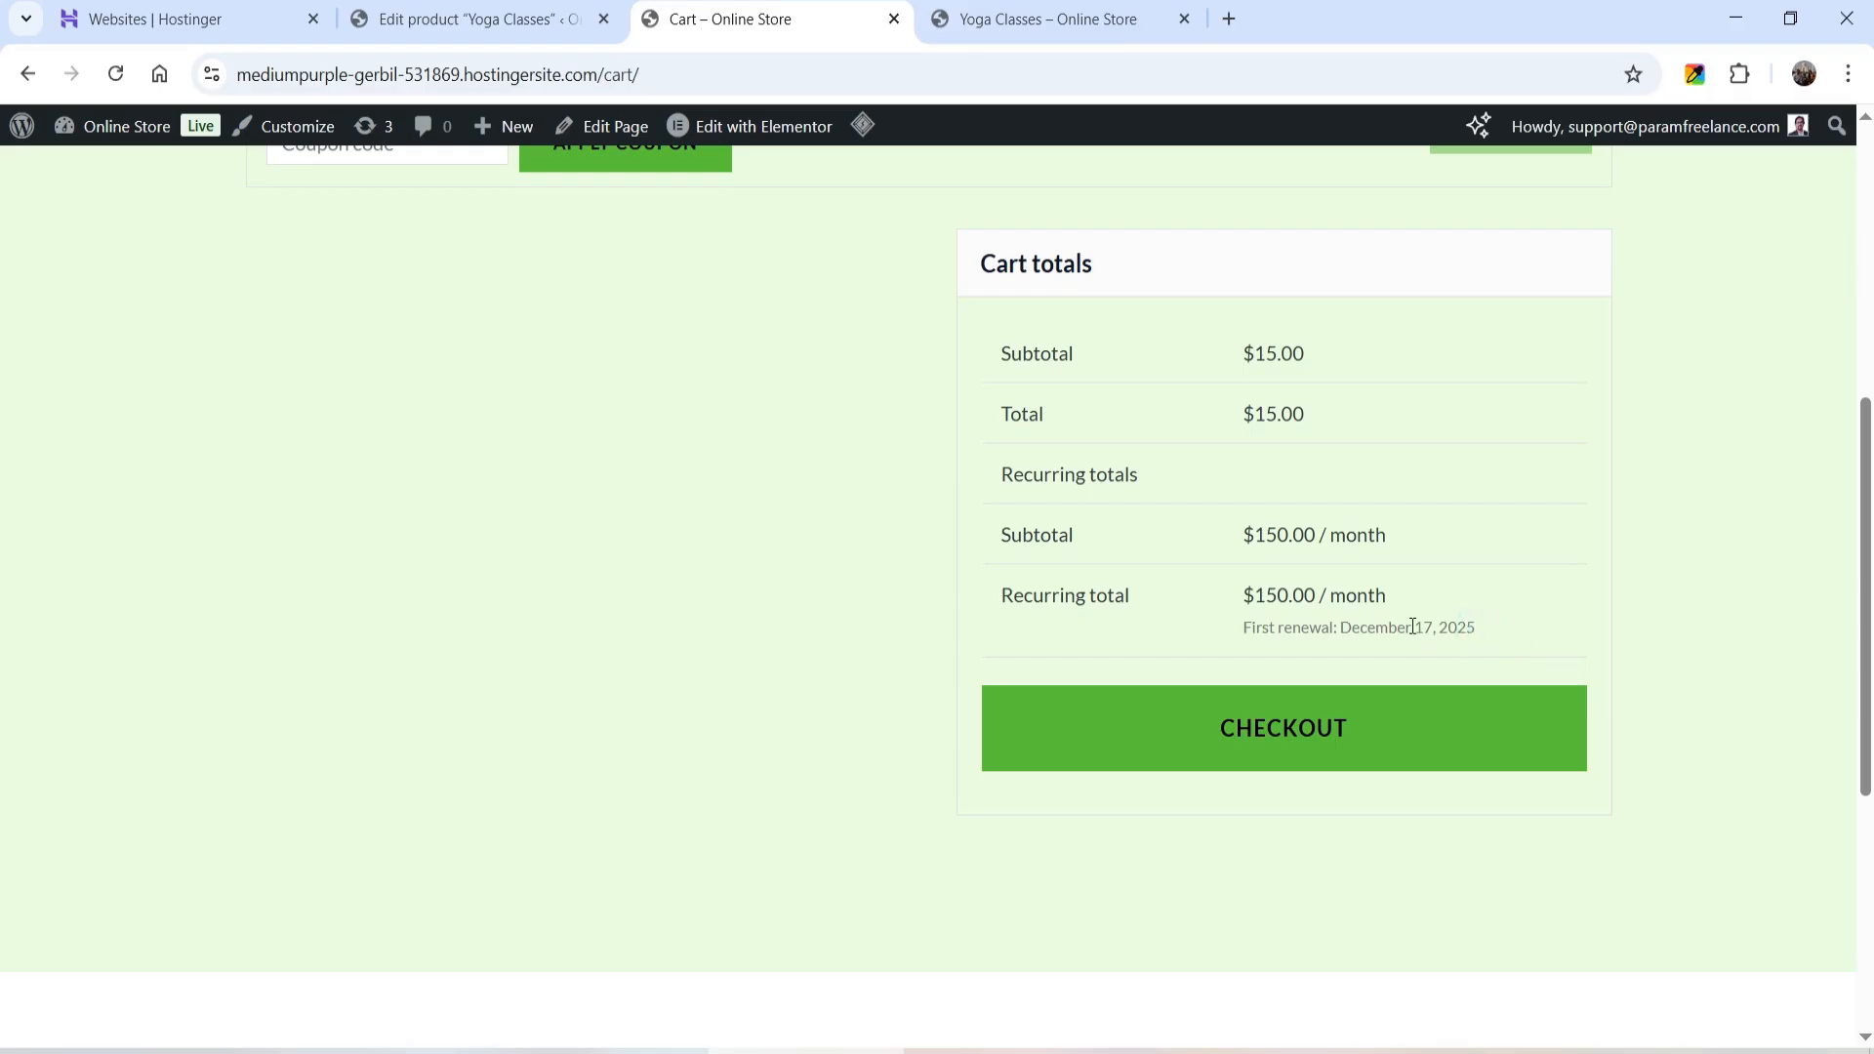
pyautogui.moveTo(1474, 628); pyautogui.dragTo(1337, 627)
pyautogui.click(1528, 644)
# Return to the Yoga Classes product editor and start a new product
pyautogui.hotkey('ctrl', 'shift', 'Tab')
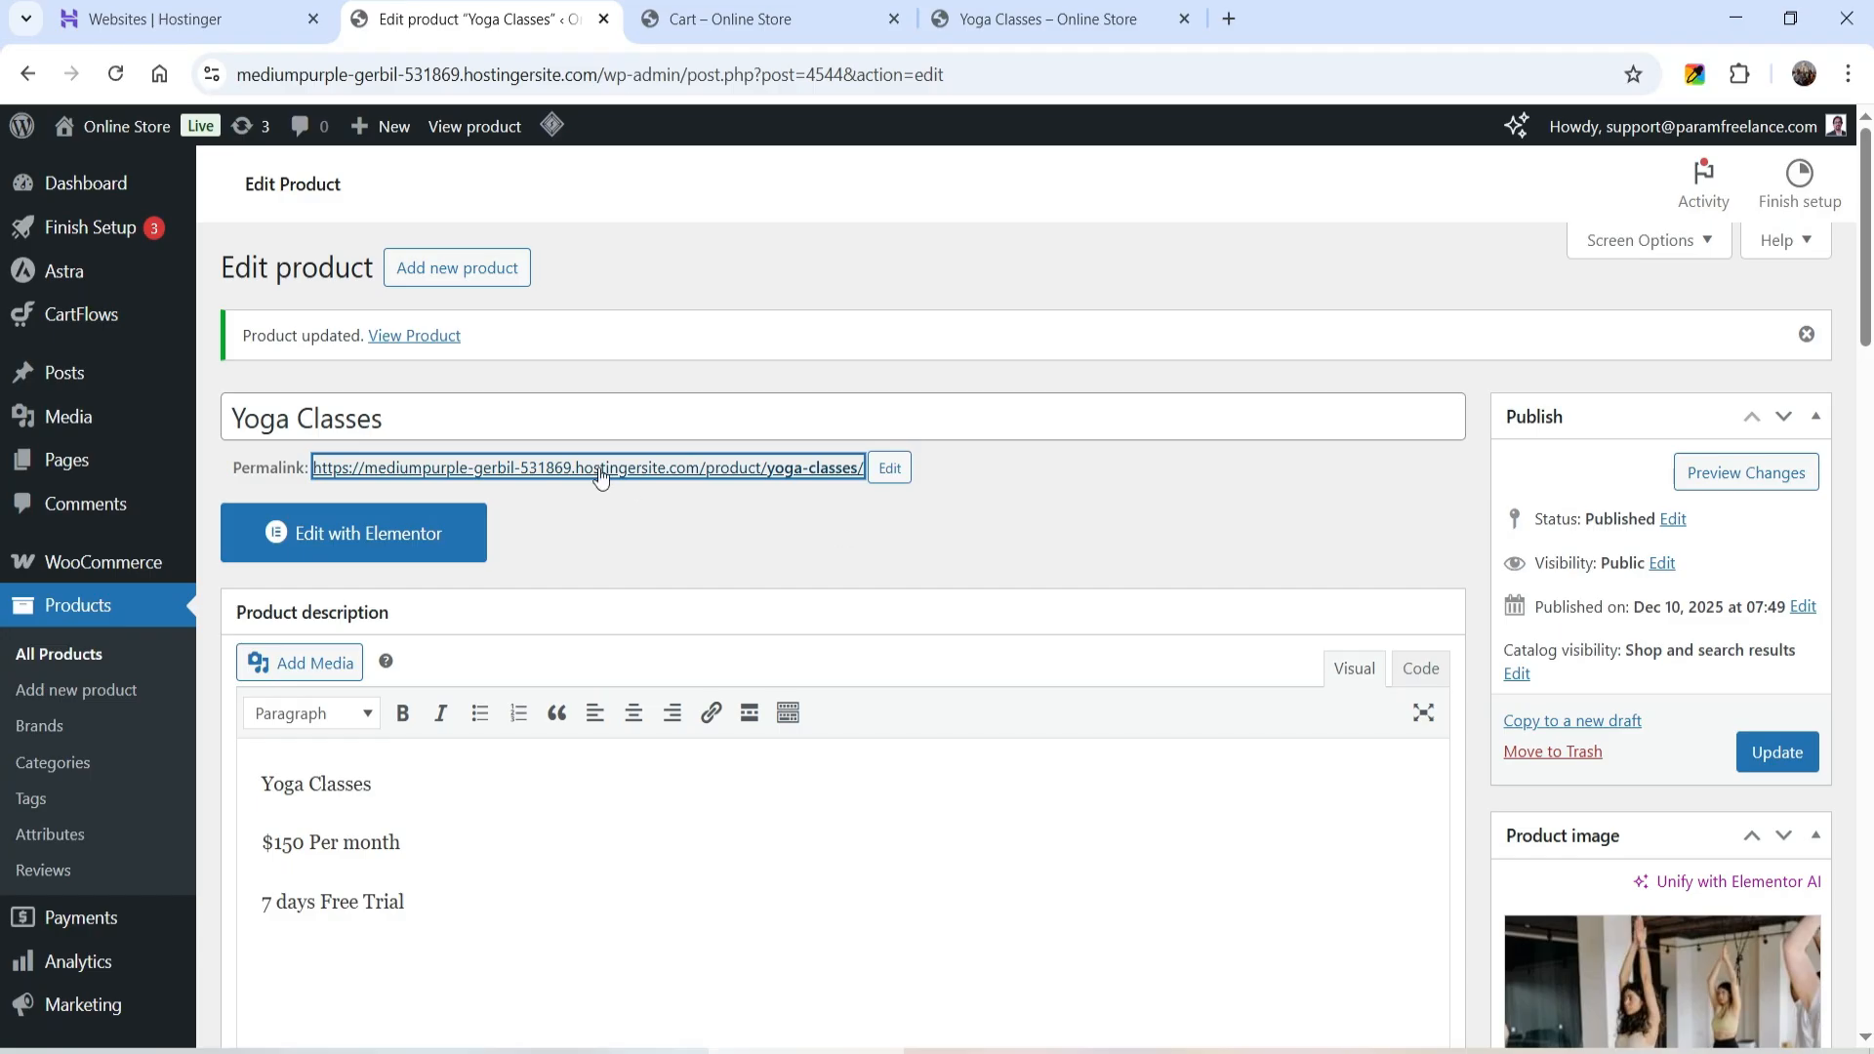
pyautogui.click(481, 265)
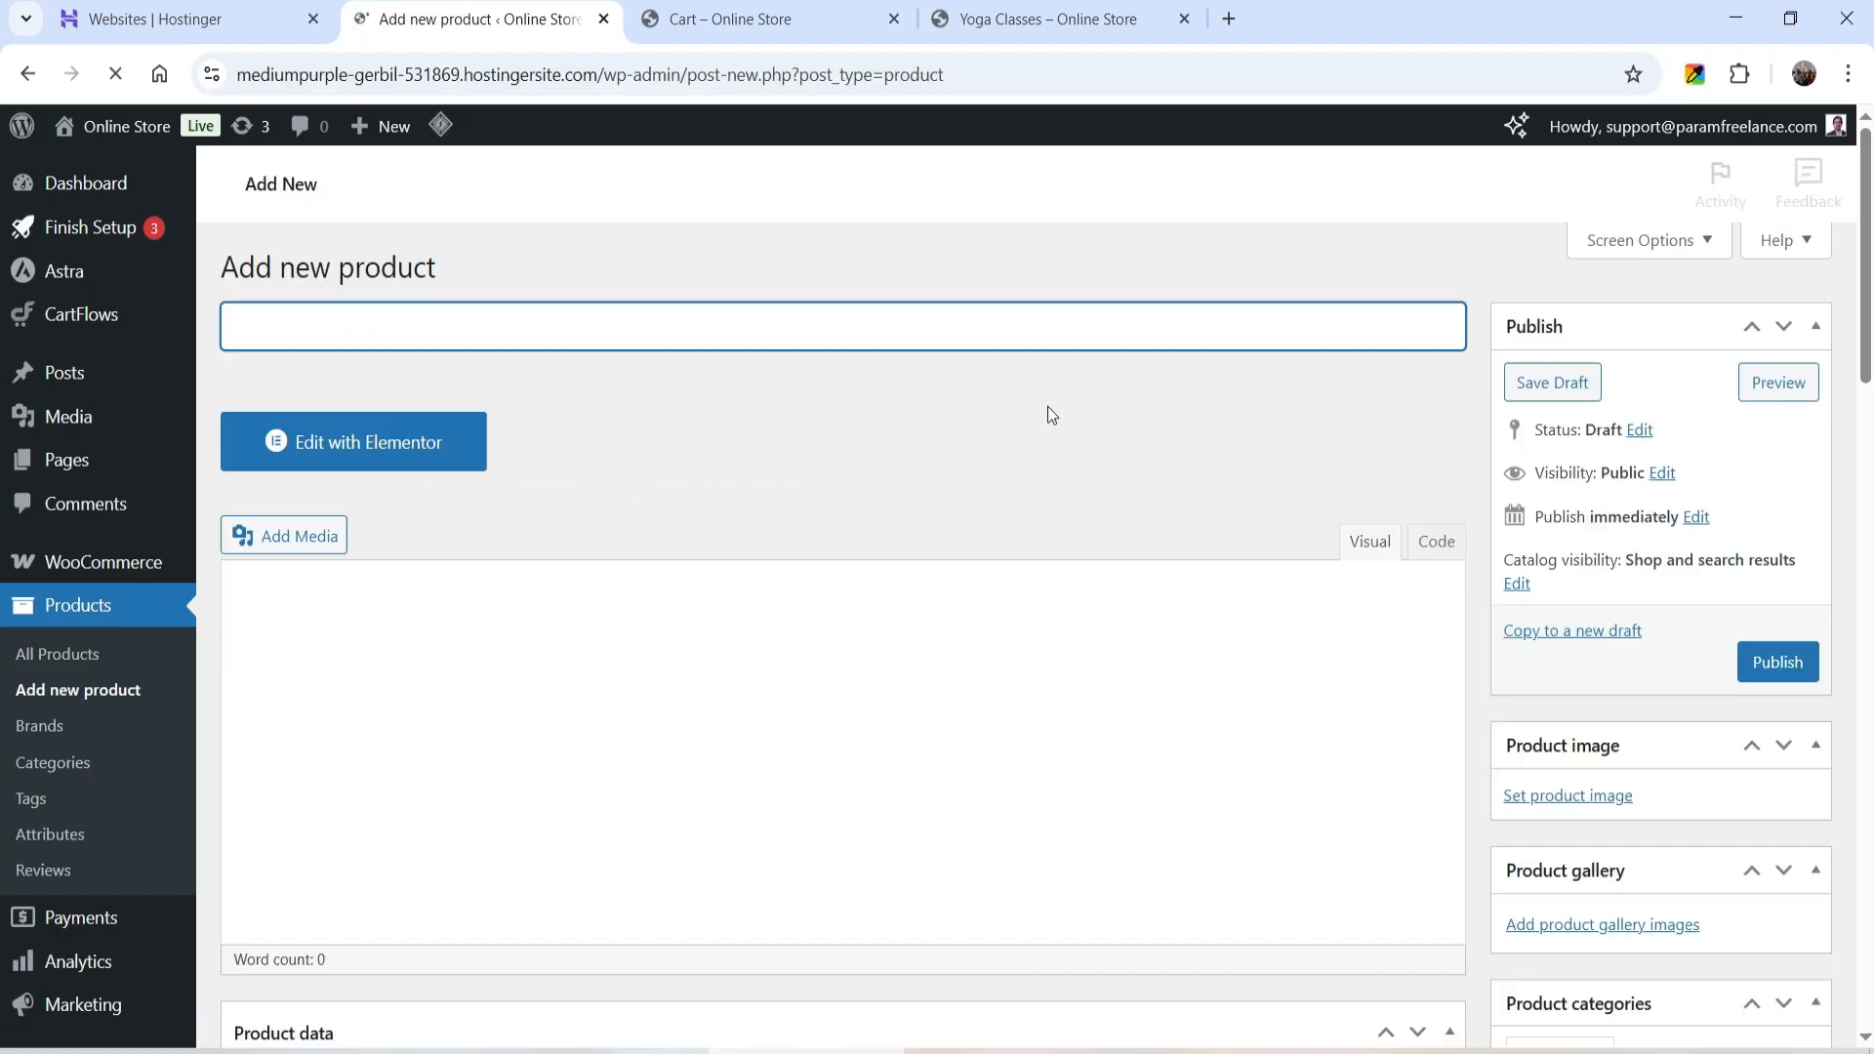
# Remove Yoga Classes from the cart and close the cart and product page tabs
pyautogui.click(742, 22)
pyautogui.click(278, 681)
pyautogui.scroll(-5, 690, 179)
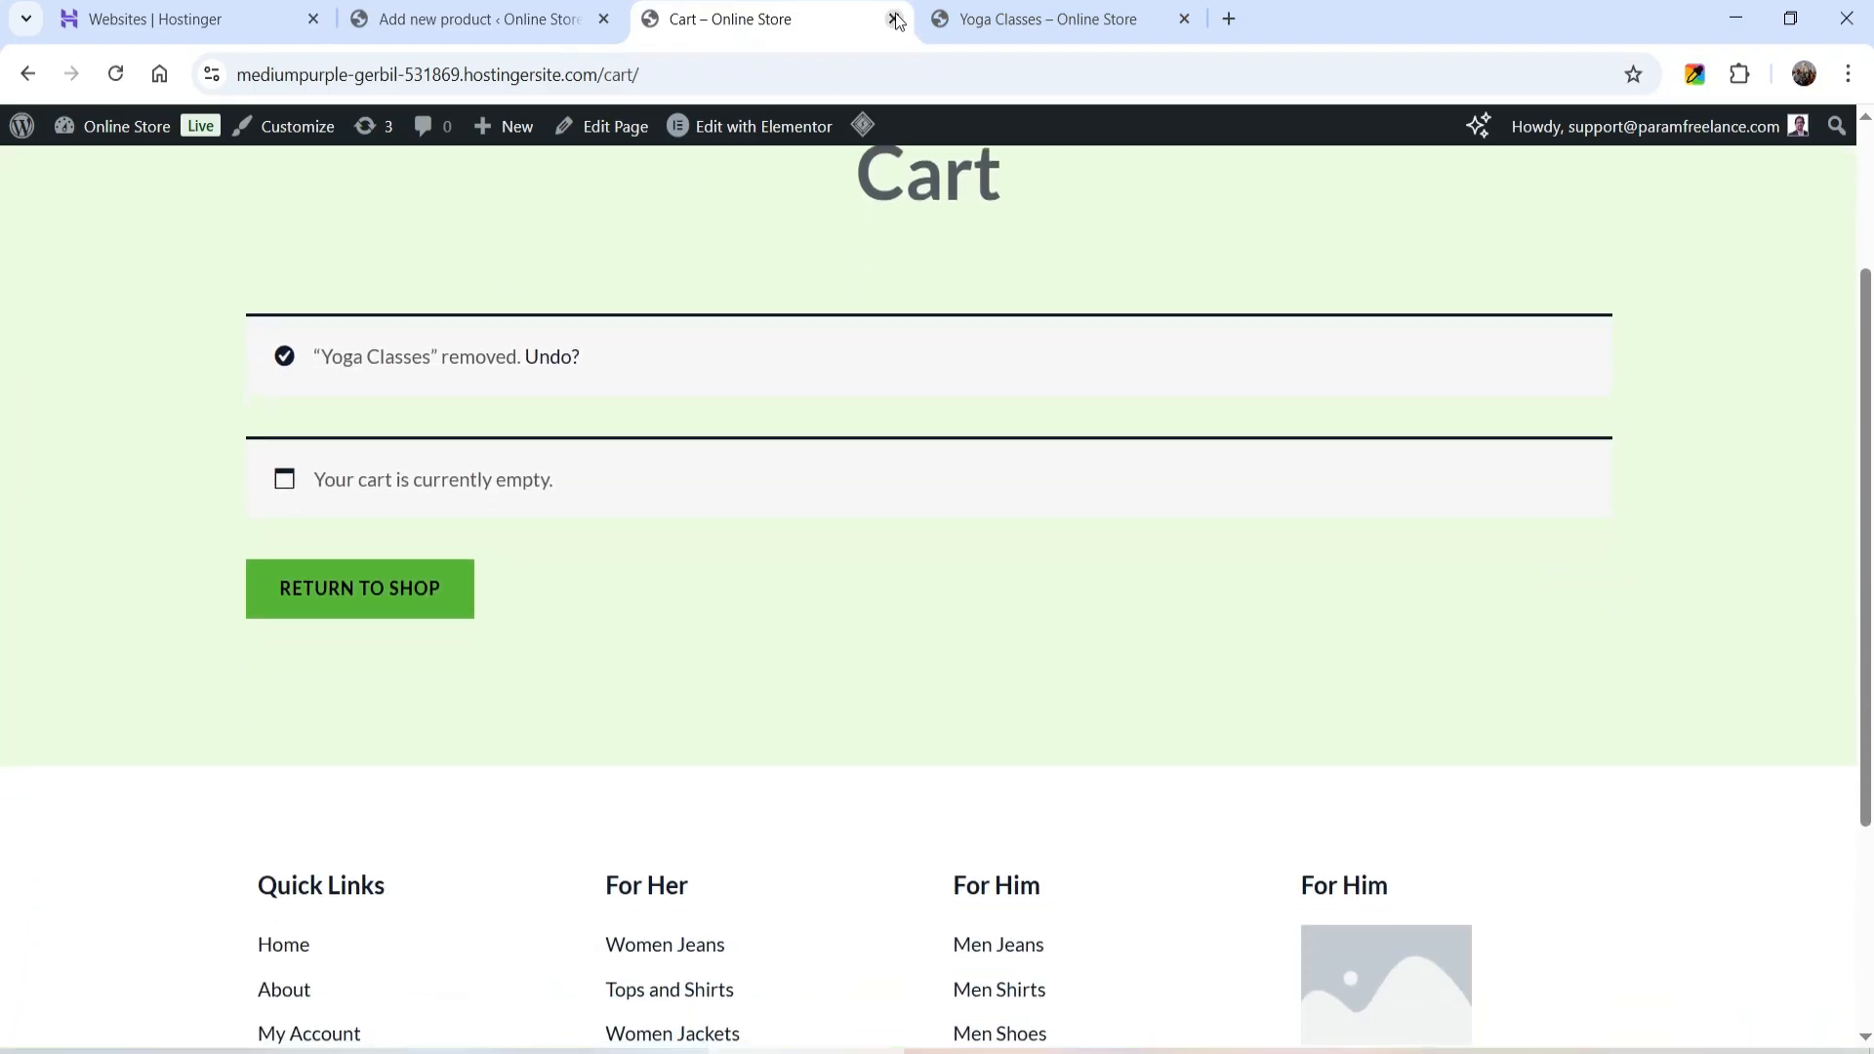
pyautogui.click(894, 18)
pyautogui.click(893, 19)
# Name the product SEO Services and begin its description with the lines "Basic Plan" and "Price $150 per month"
pyautogui.click(365, 318)
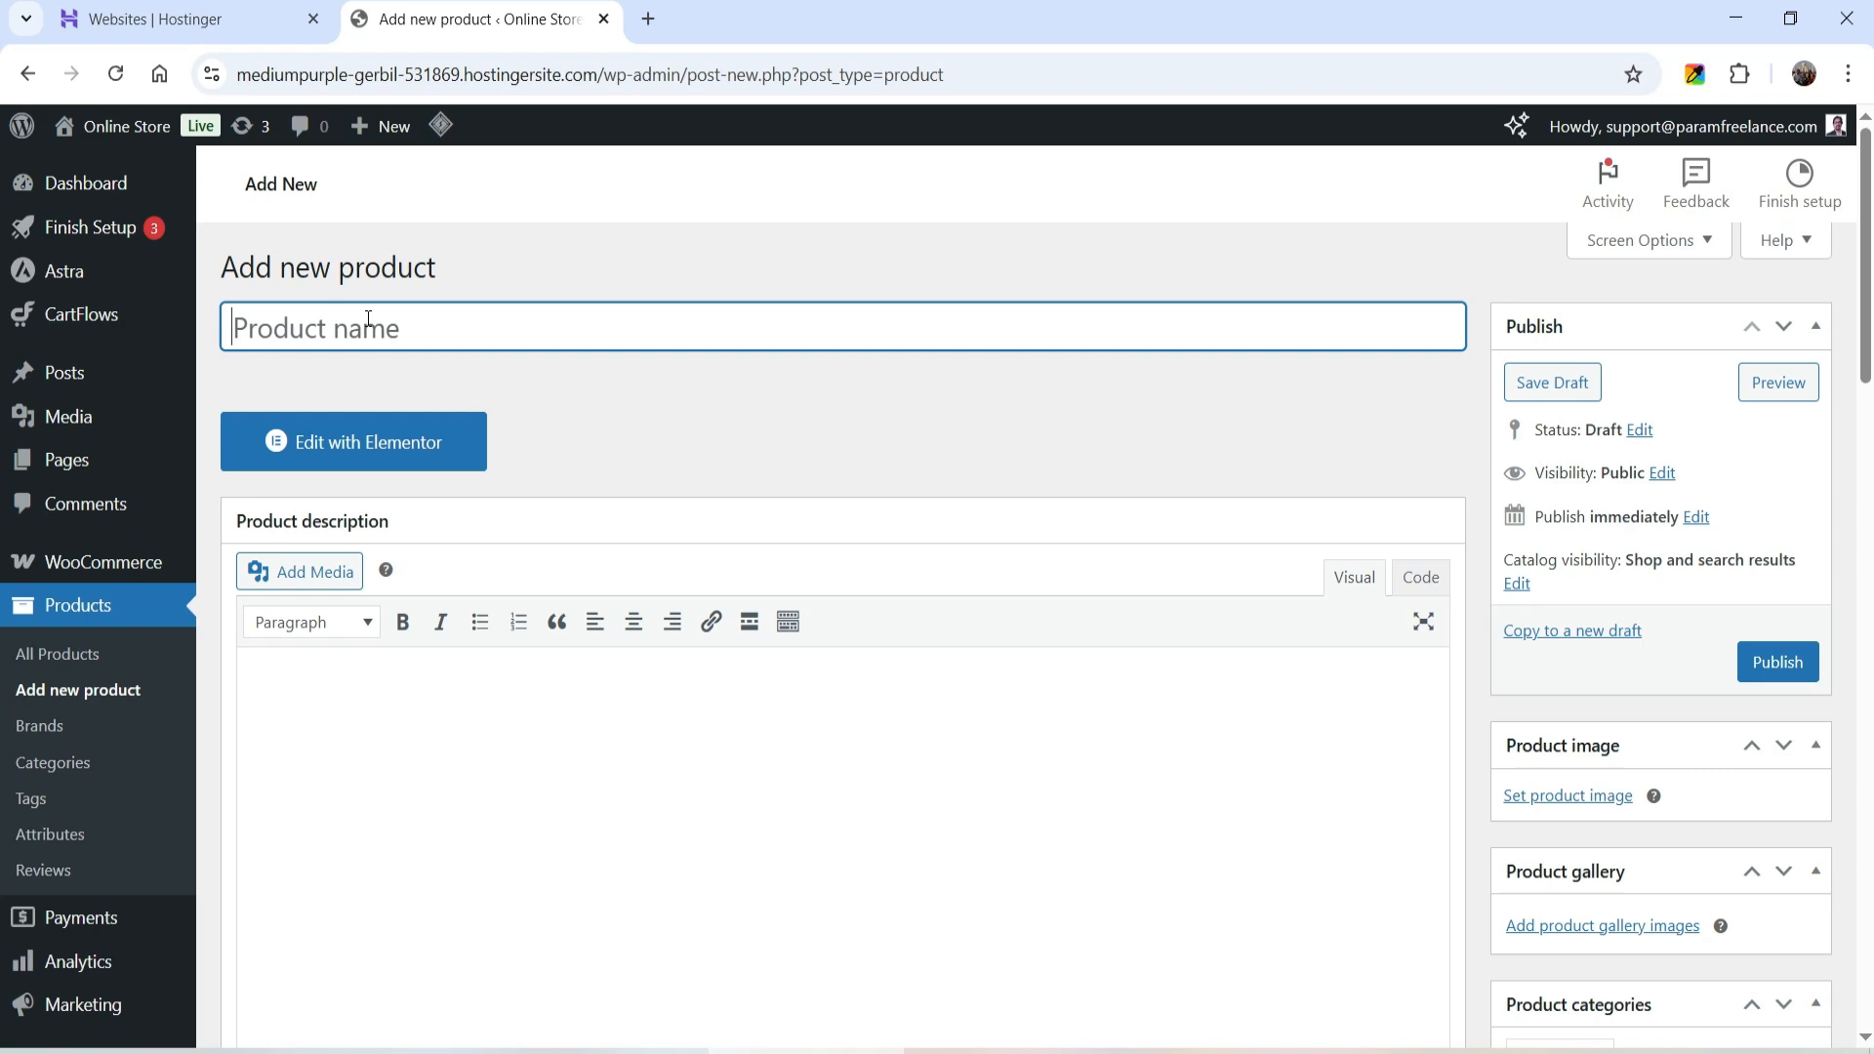
pyautogui.write('SEO Services')
pyautogui.click(659, 828)
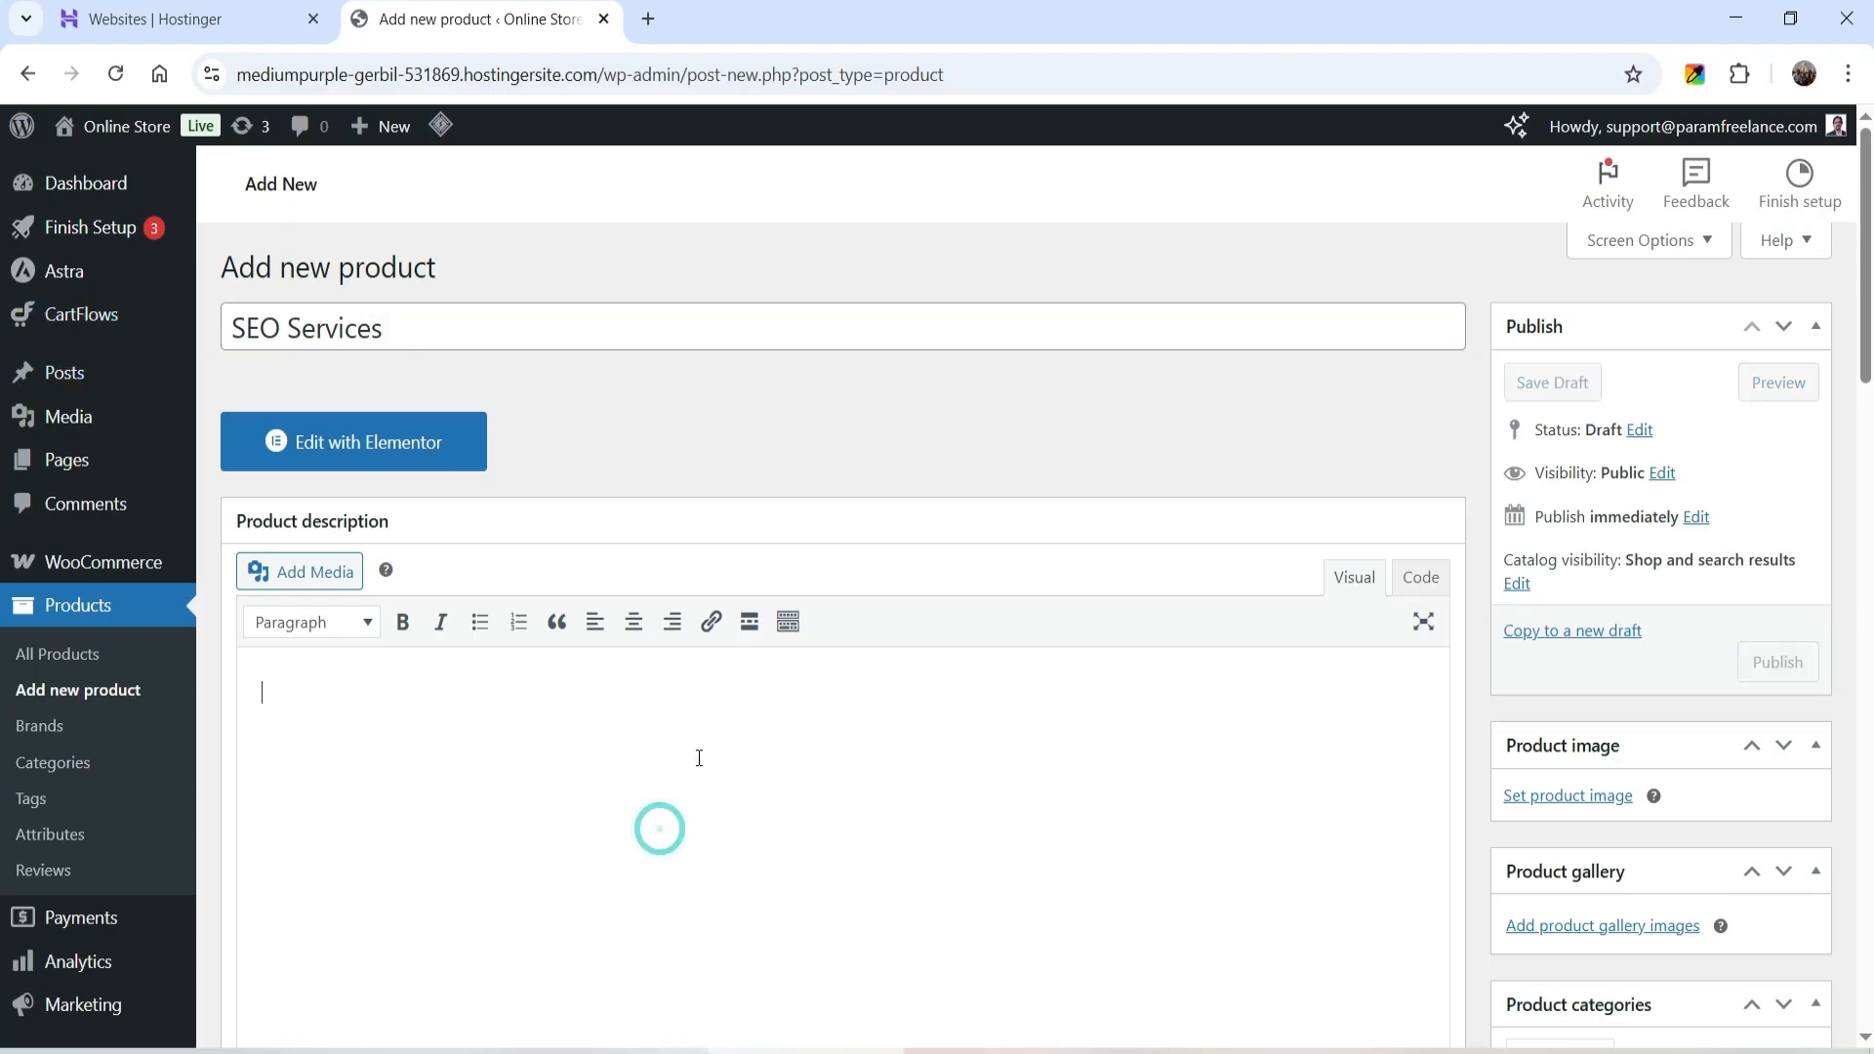
pyautogui.scroll(-1, 698, 758)
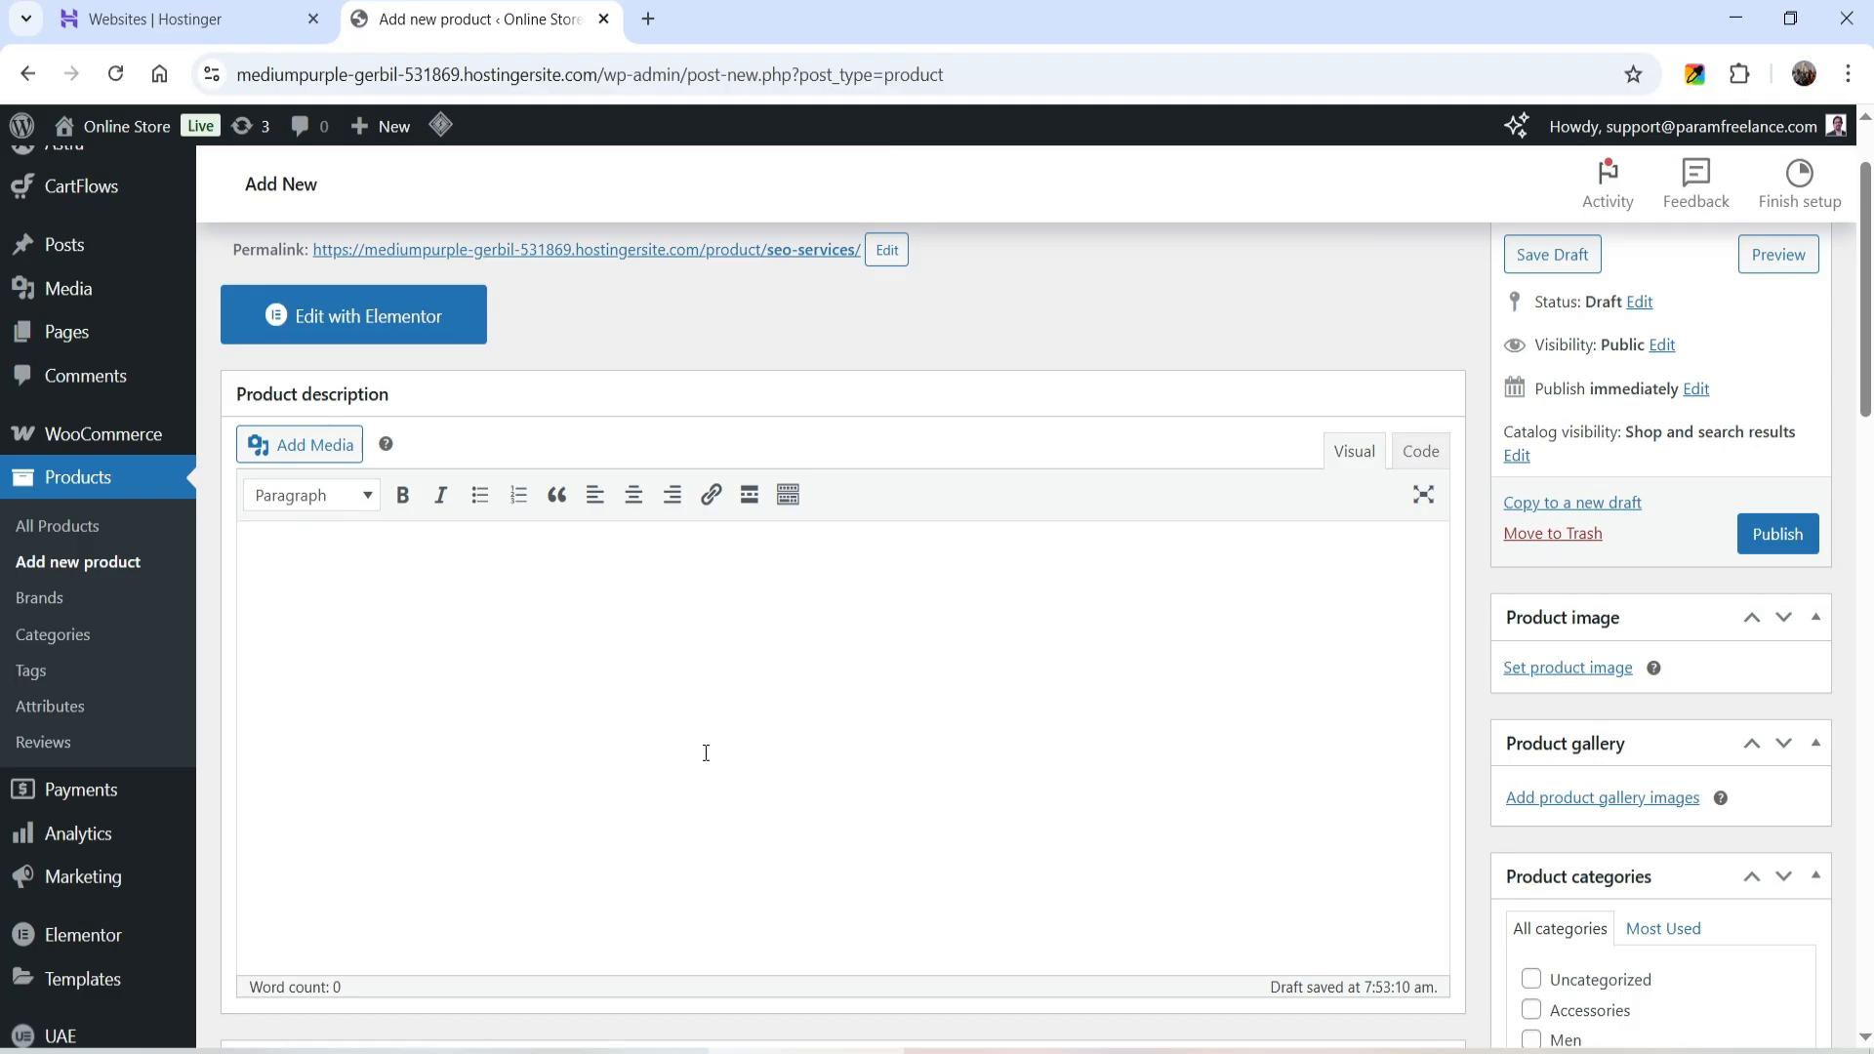
pyautogui.write('Basic Plan')
pyautogui.press('Return')
pyautogui.write('Price $150 ')
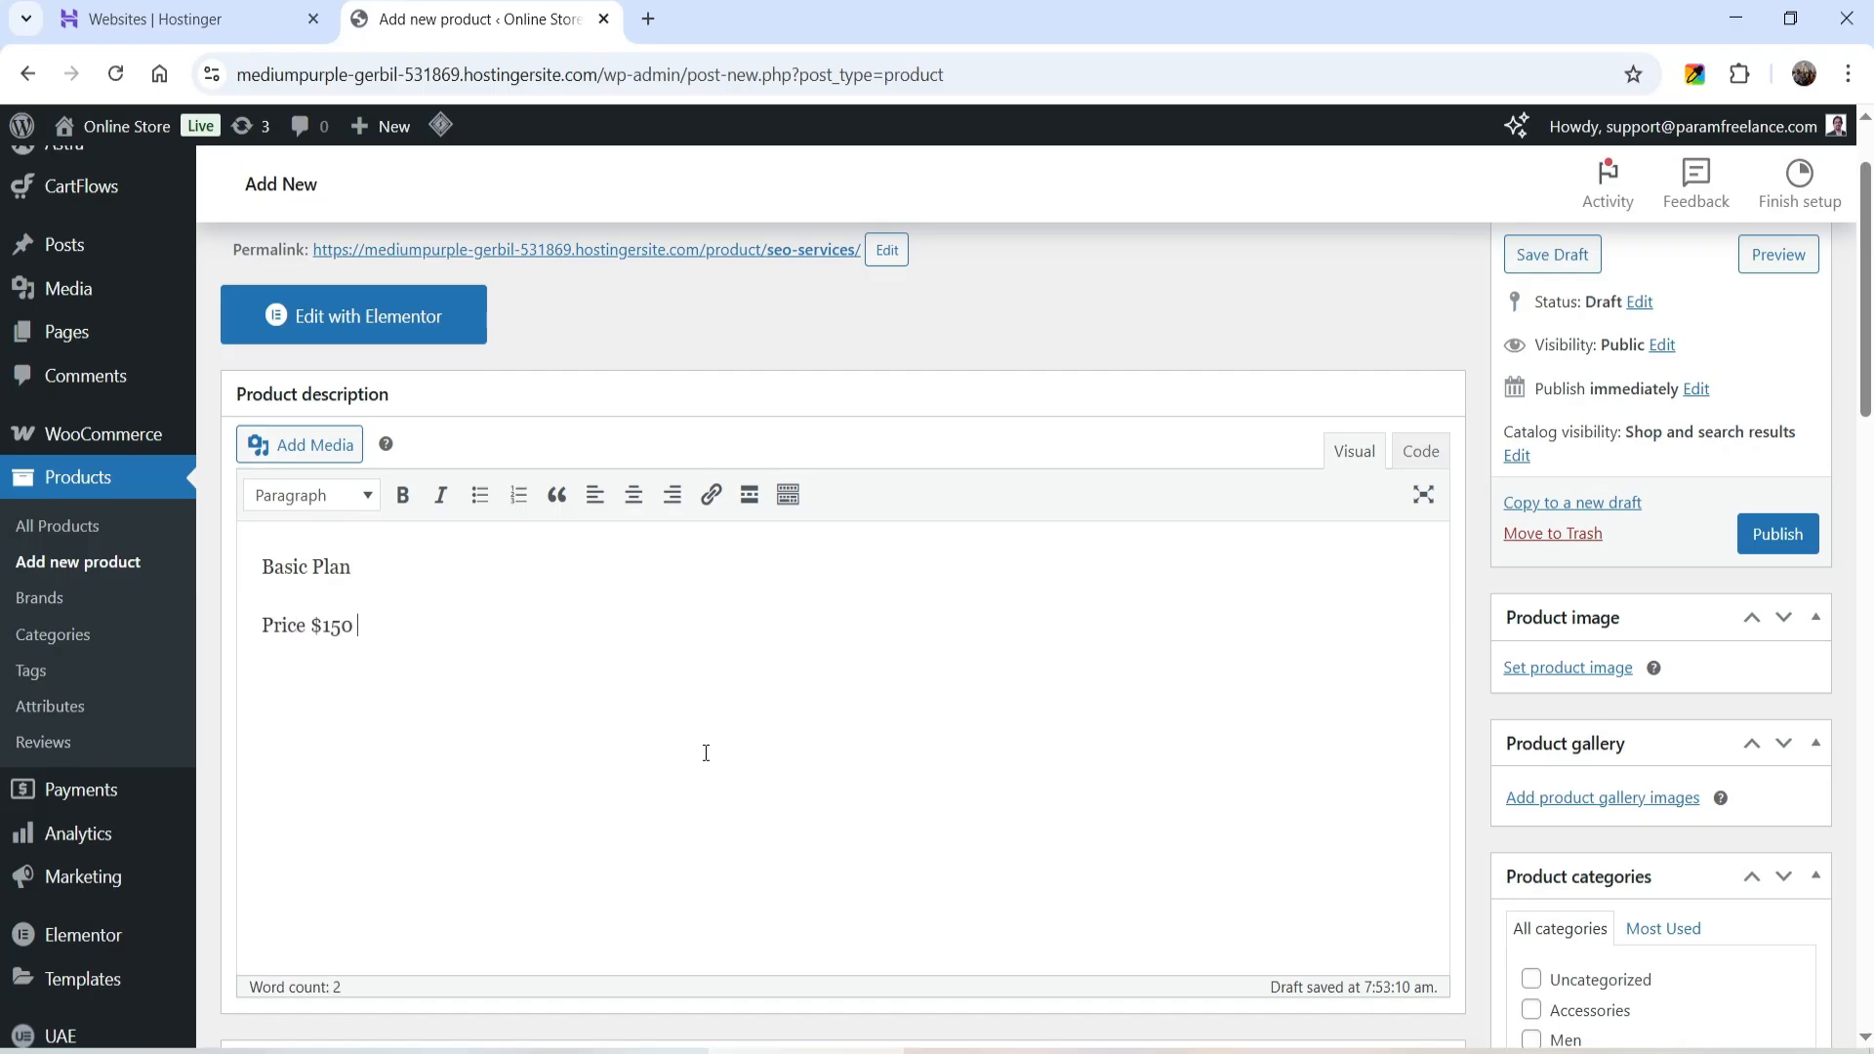
pyautogui.write('permo')
pyautogui.press('BackSpace')
pyautogui.press('BackSpace')
pyautogui.write('mot')
pyautogui.press('BackSpace')
pyautogui.write('nth')
# Add the lines "Silver Plan" and "Price $200 per month" to the product description
pyautogui.write('S')
pyautogui.write('ilc')
pyautogui.write('ver Plan')
pyautogui.write('Price ')
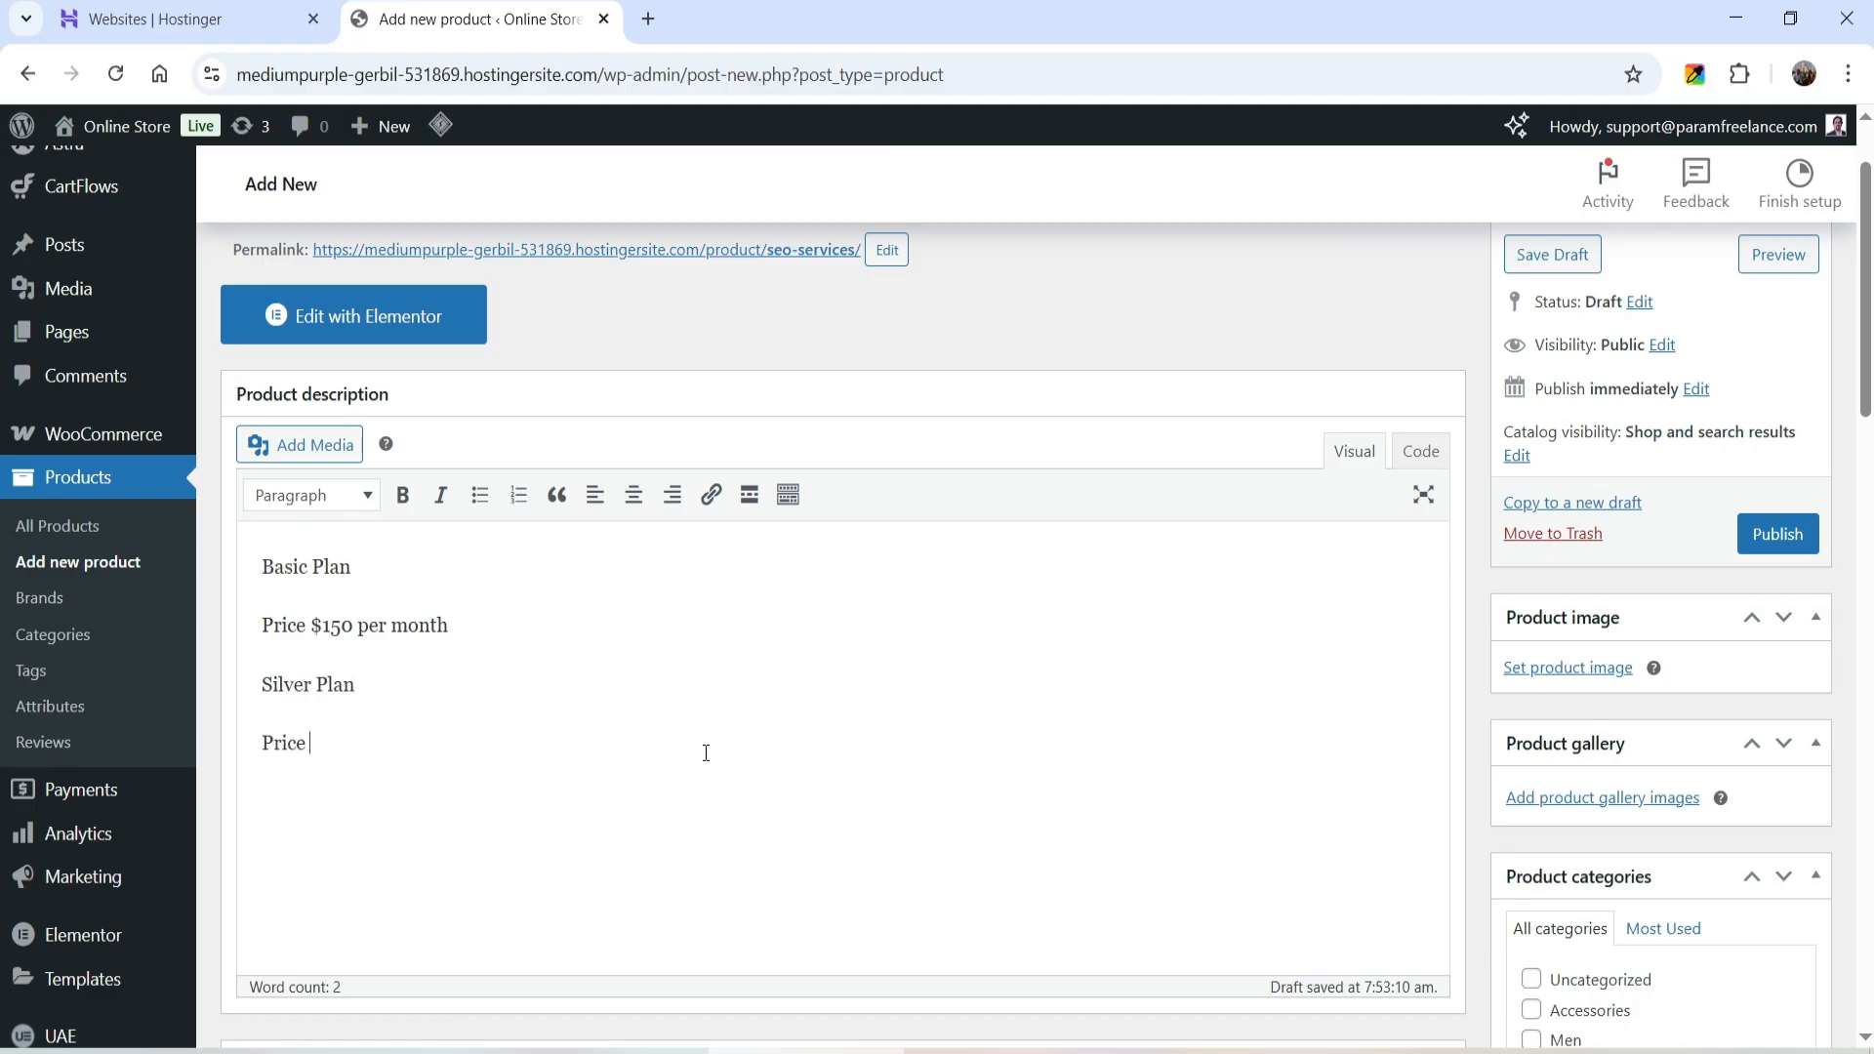
pyautogui.write('$200 per month')
pyautogui.press('Return')
# Add the lines "Gold Plan" and "Price $300 per month" to the product description
pyautogui.write('Gold')
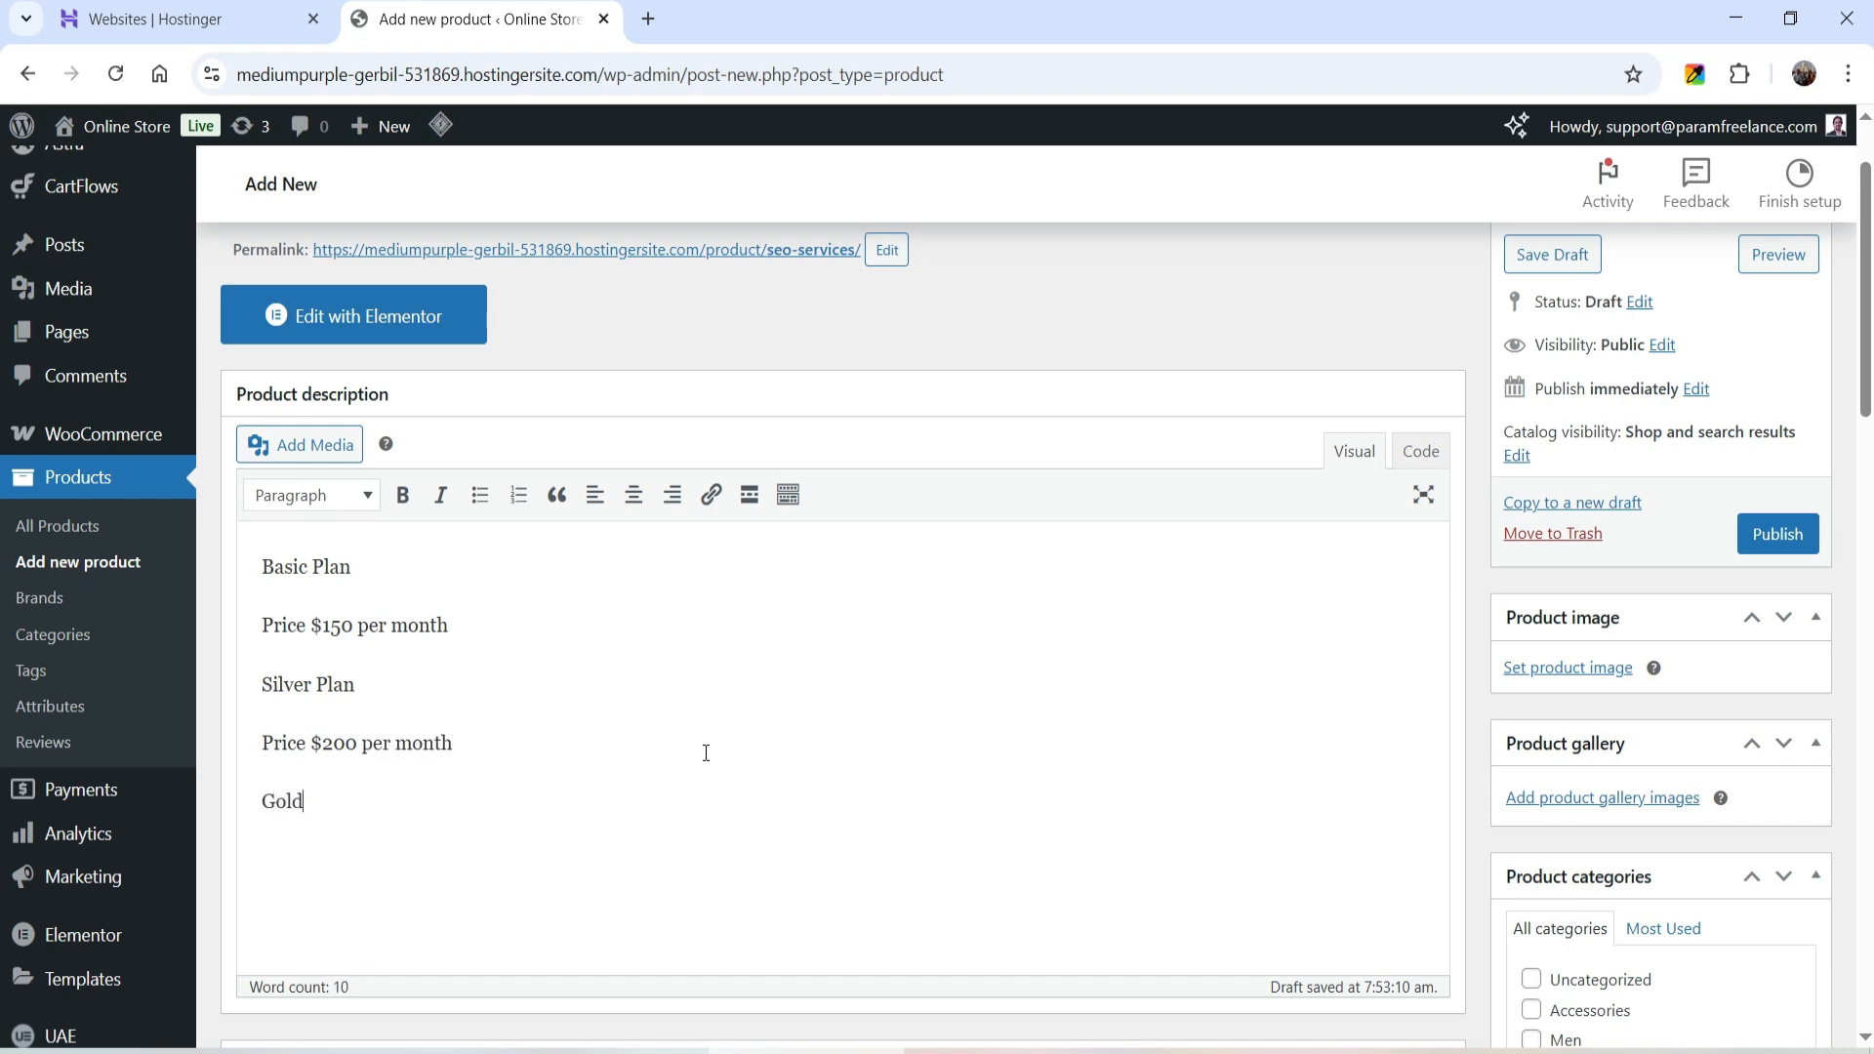
pyautogui.write(' Plan')
pyautogui.press('Return')
pyautogui.write('Price $300 ')
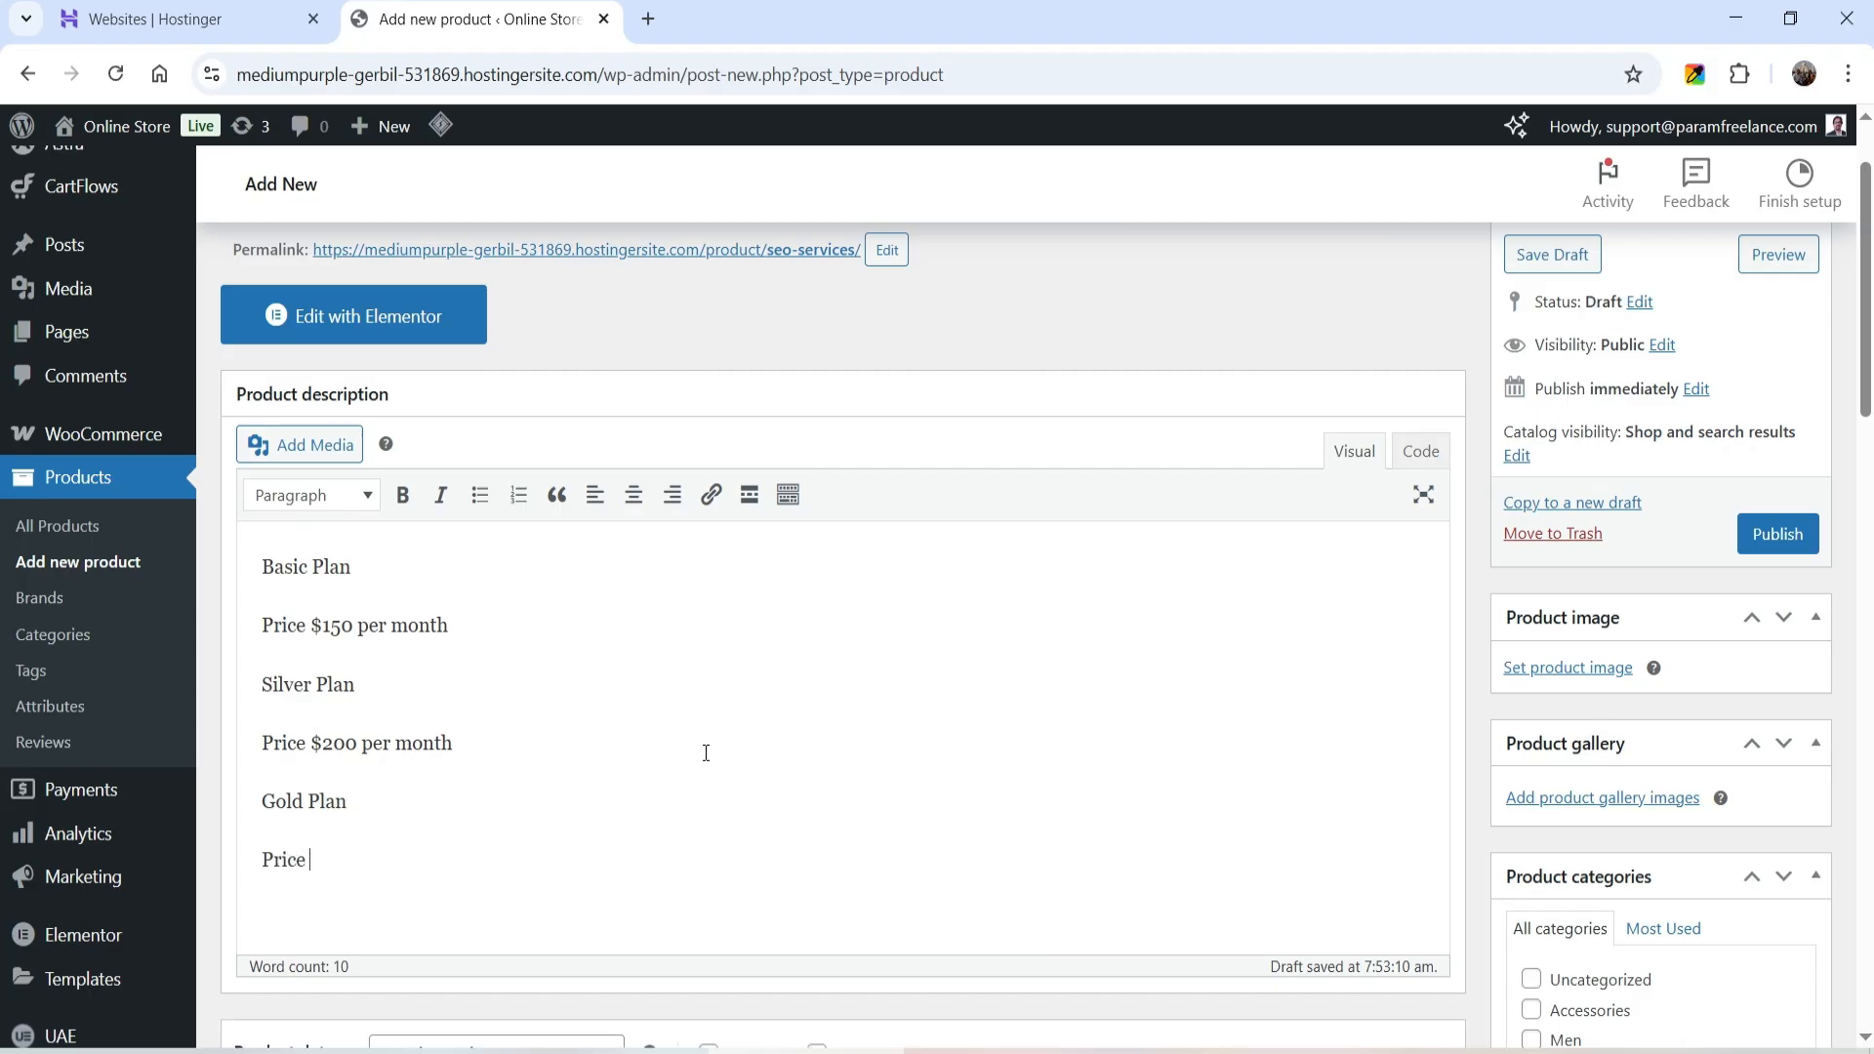
pyautogui.write('per month')
# Make the three plan names bold in the description and copy the full text into the product short description
pyautogui.tripleClick(363, 559)
pyautogui.hotkey('ctrl', 'b')
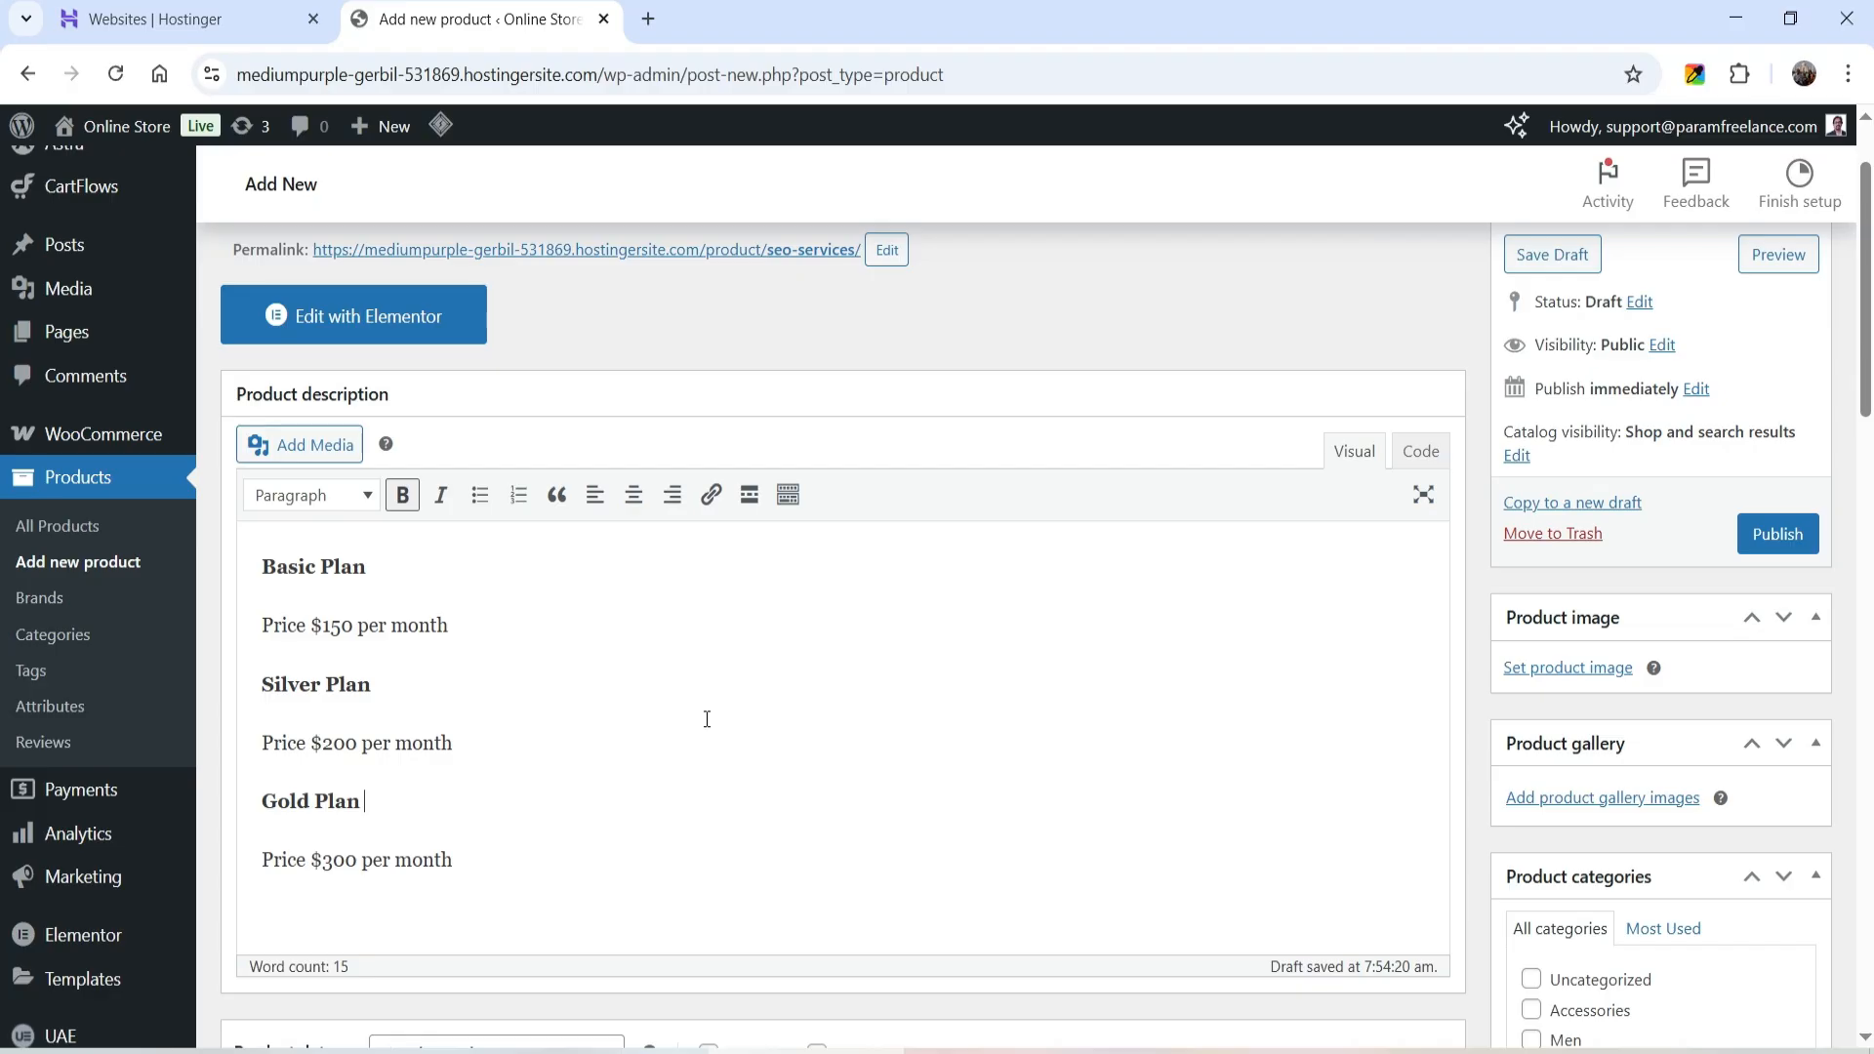
pyautogui.scroll(-15, 706, 720)
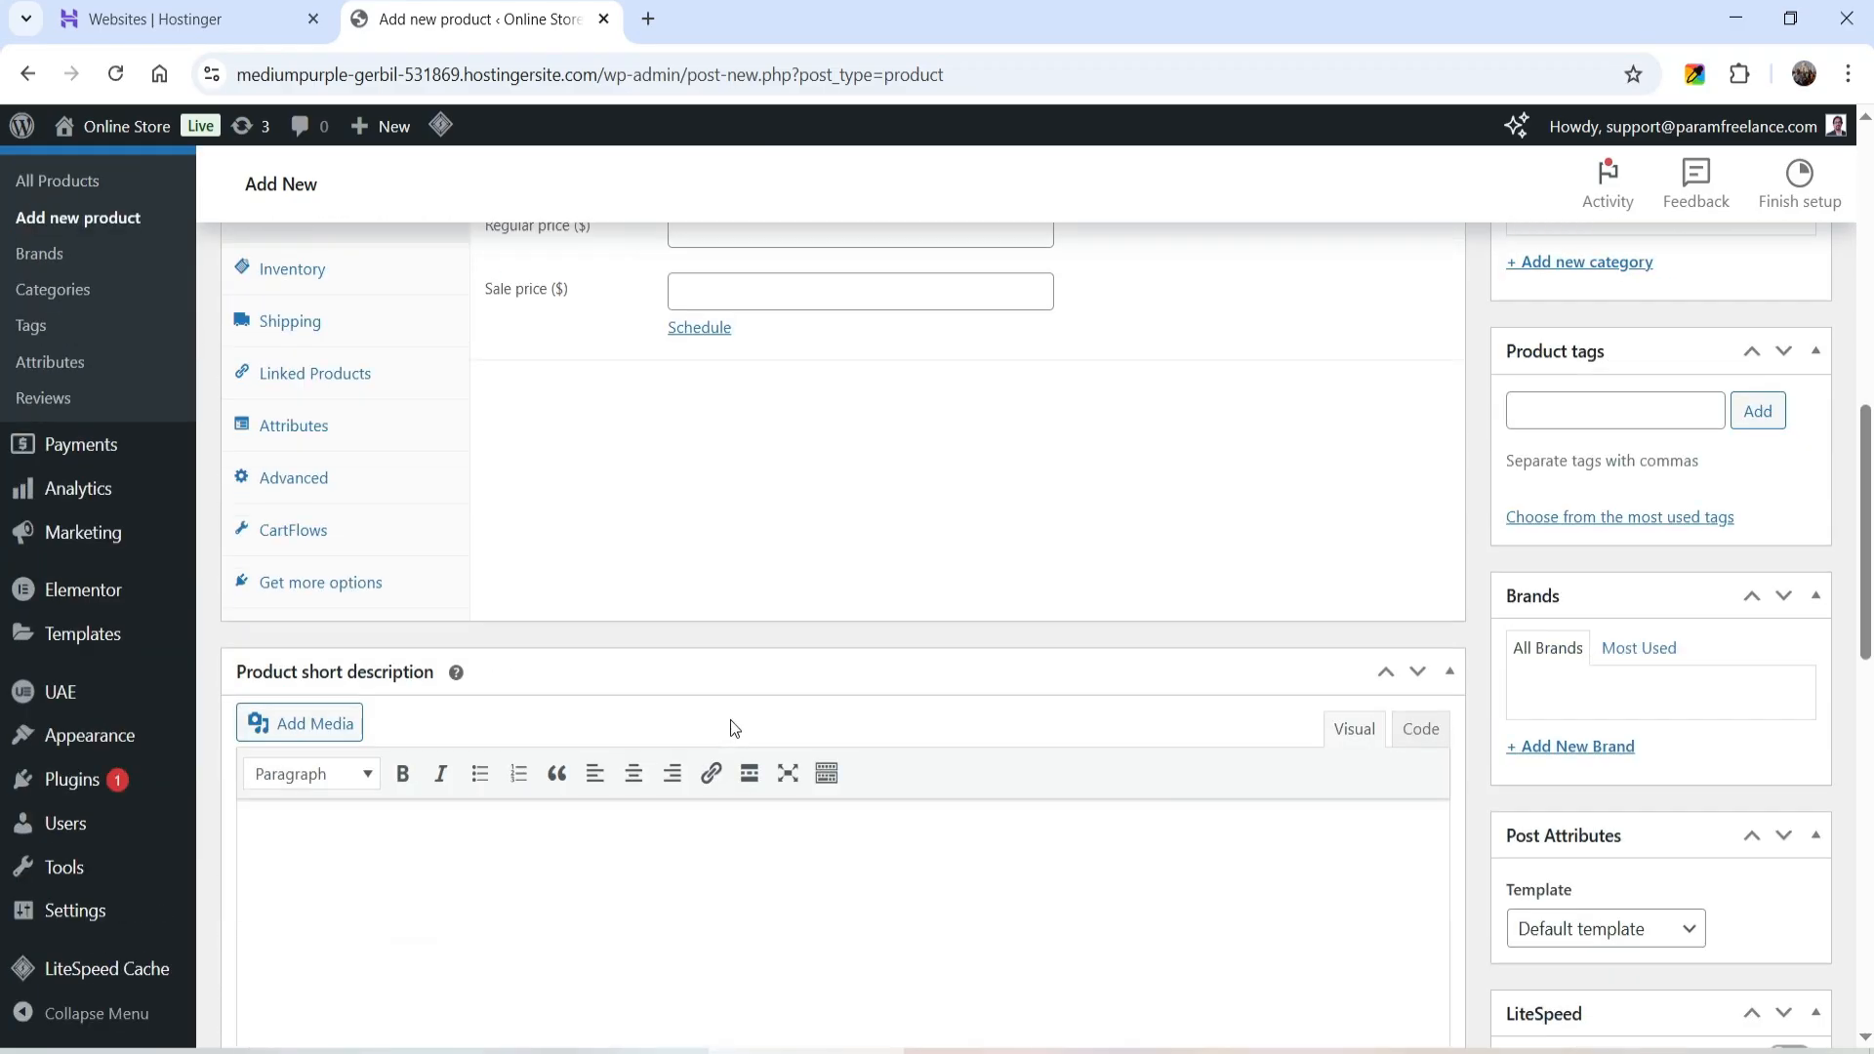
pyautogui.click(448, 418)
pyautogui.hotkey('ctrl', 'v')
# Upload the seo-service picture from the Desktop and set it as the product image
pyautogui.scroll(4, 782, 837)
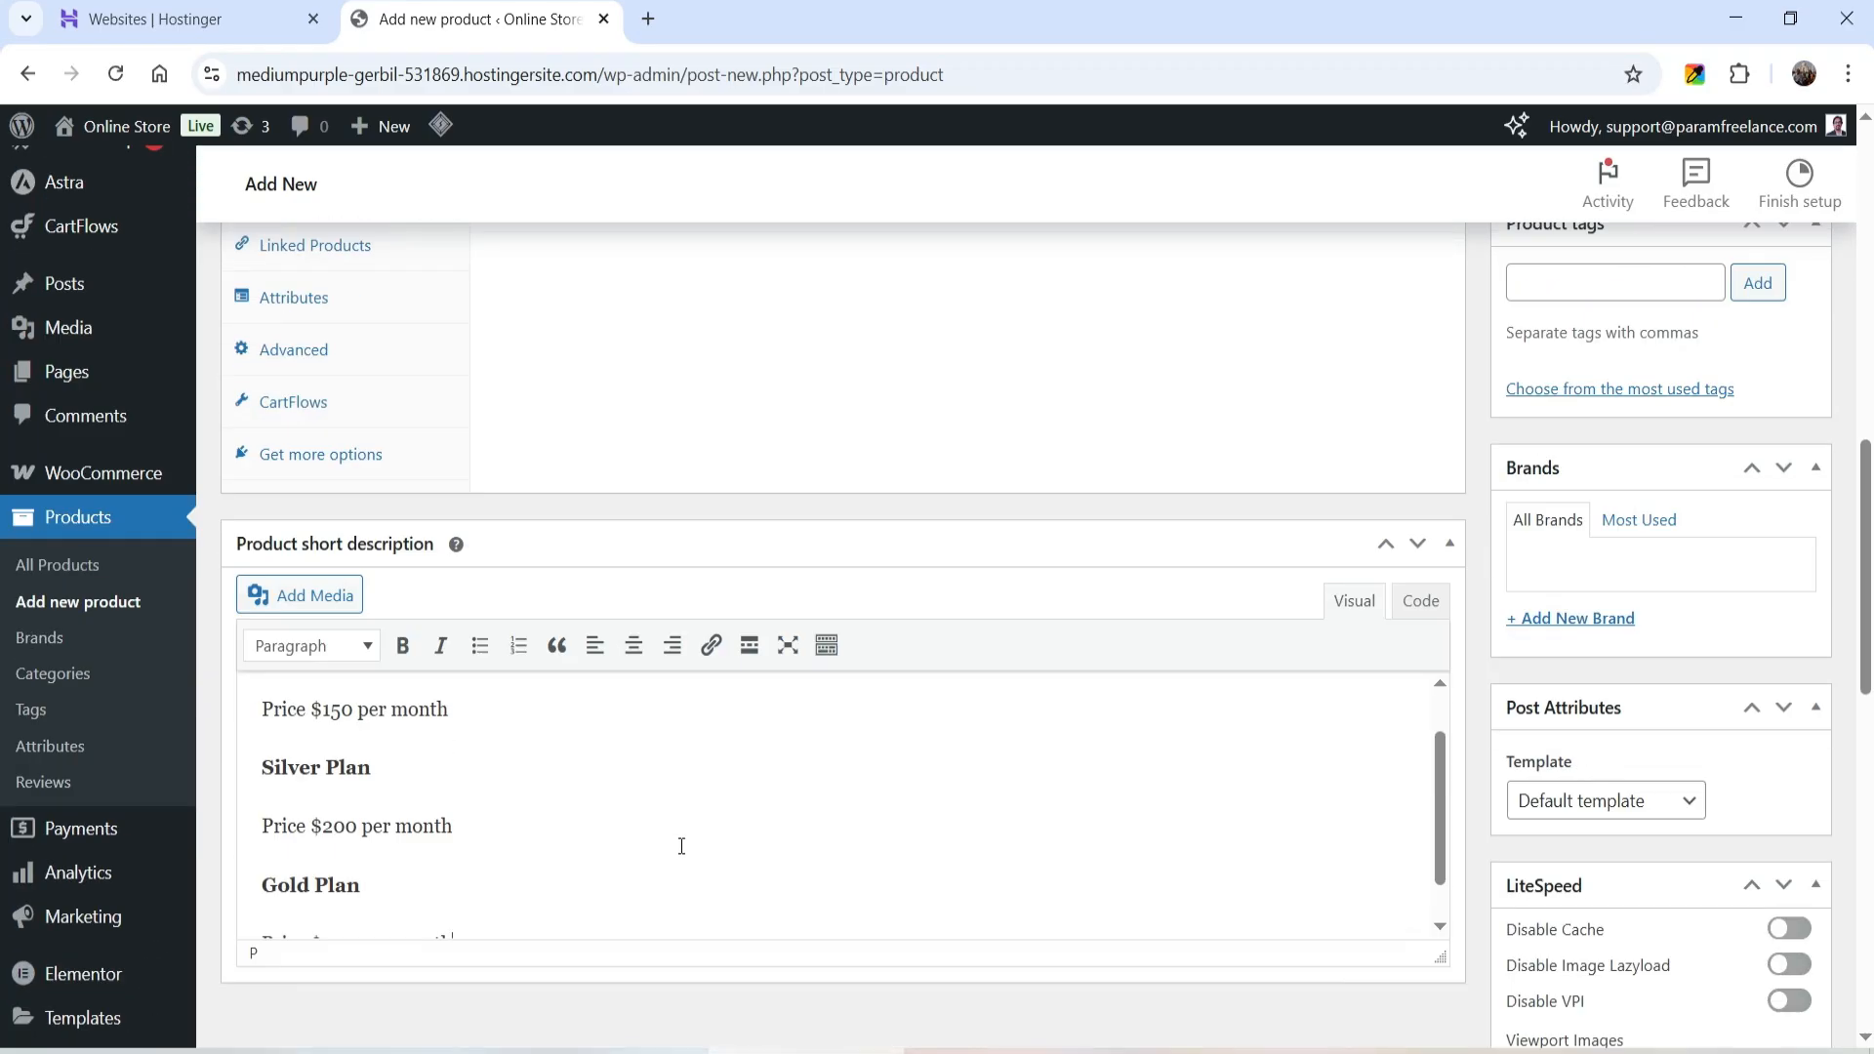
pyautogui.scroll(8, 682, 845)
pyautogui.click(1562, 417)
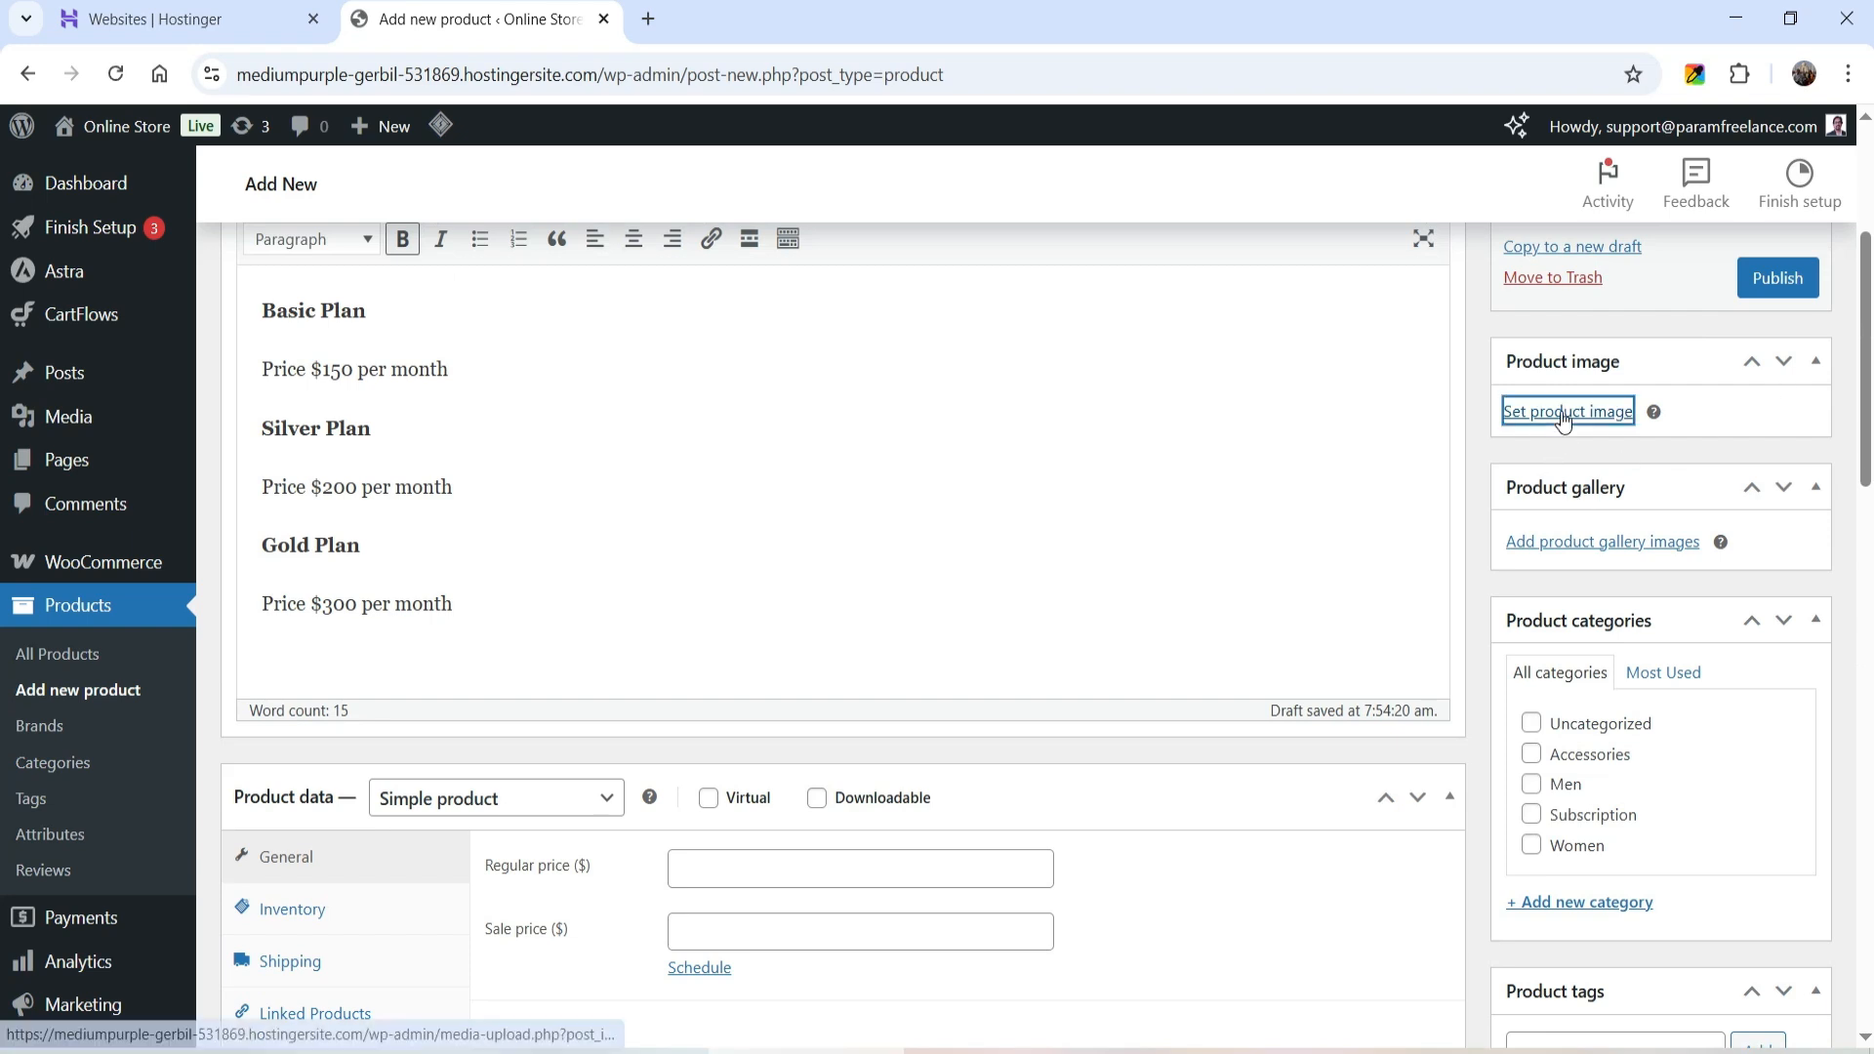
pyautogui.click(98, 232)
pyautogui.click(935, 597)
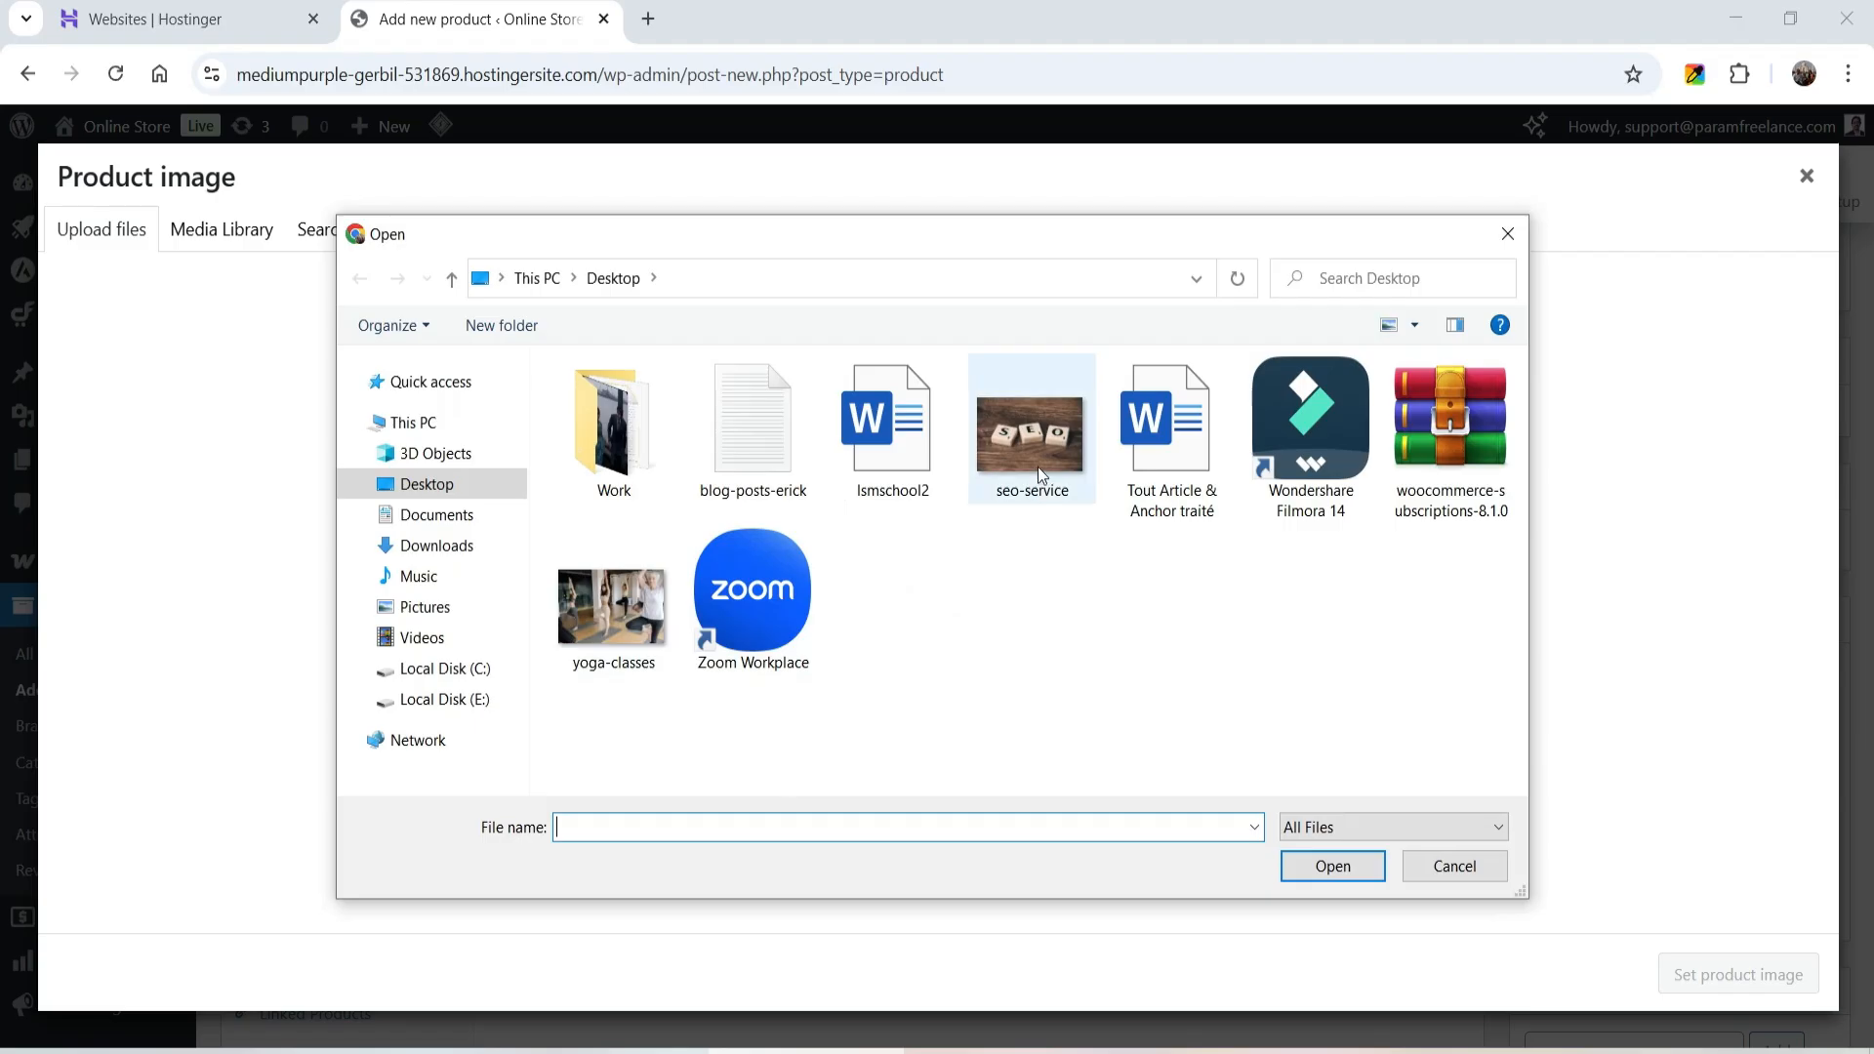
pyautogui.doubleClick(1038, 466)
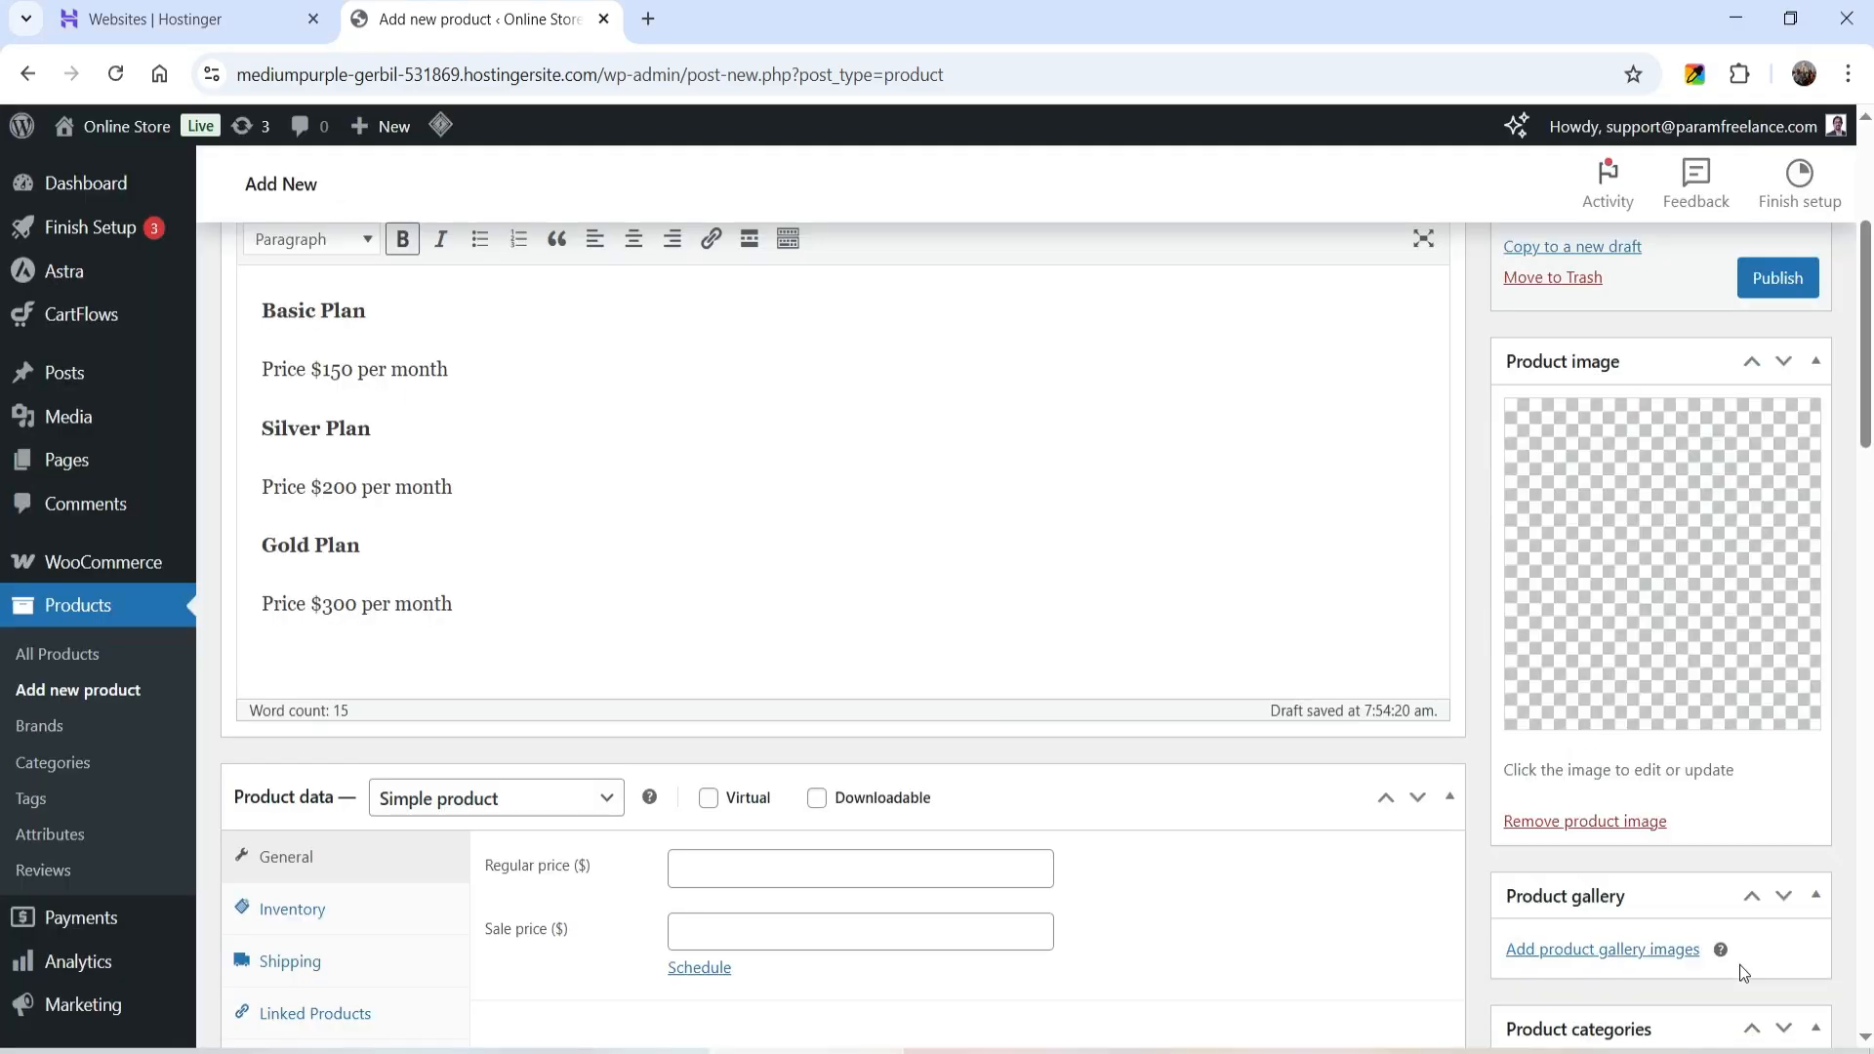
pyautogui.click(1729, 974)
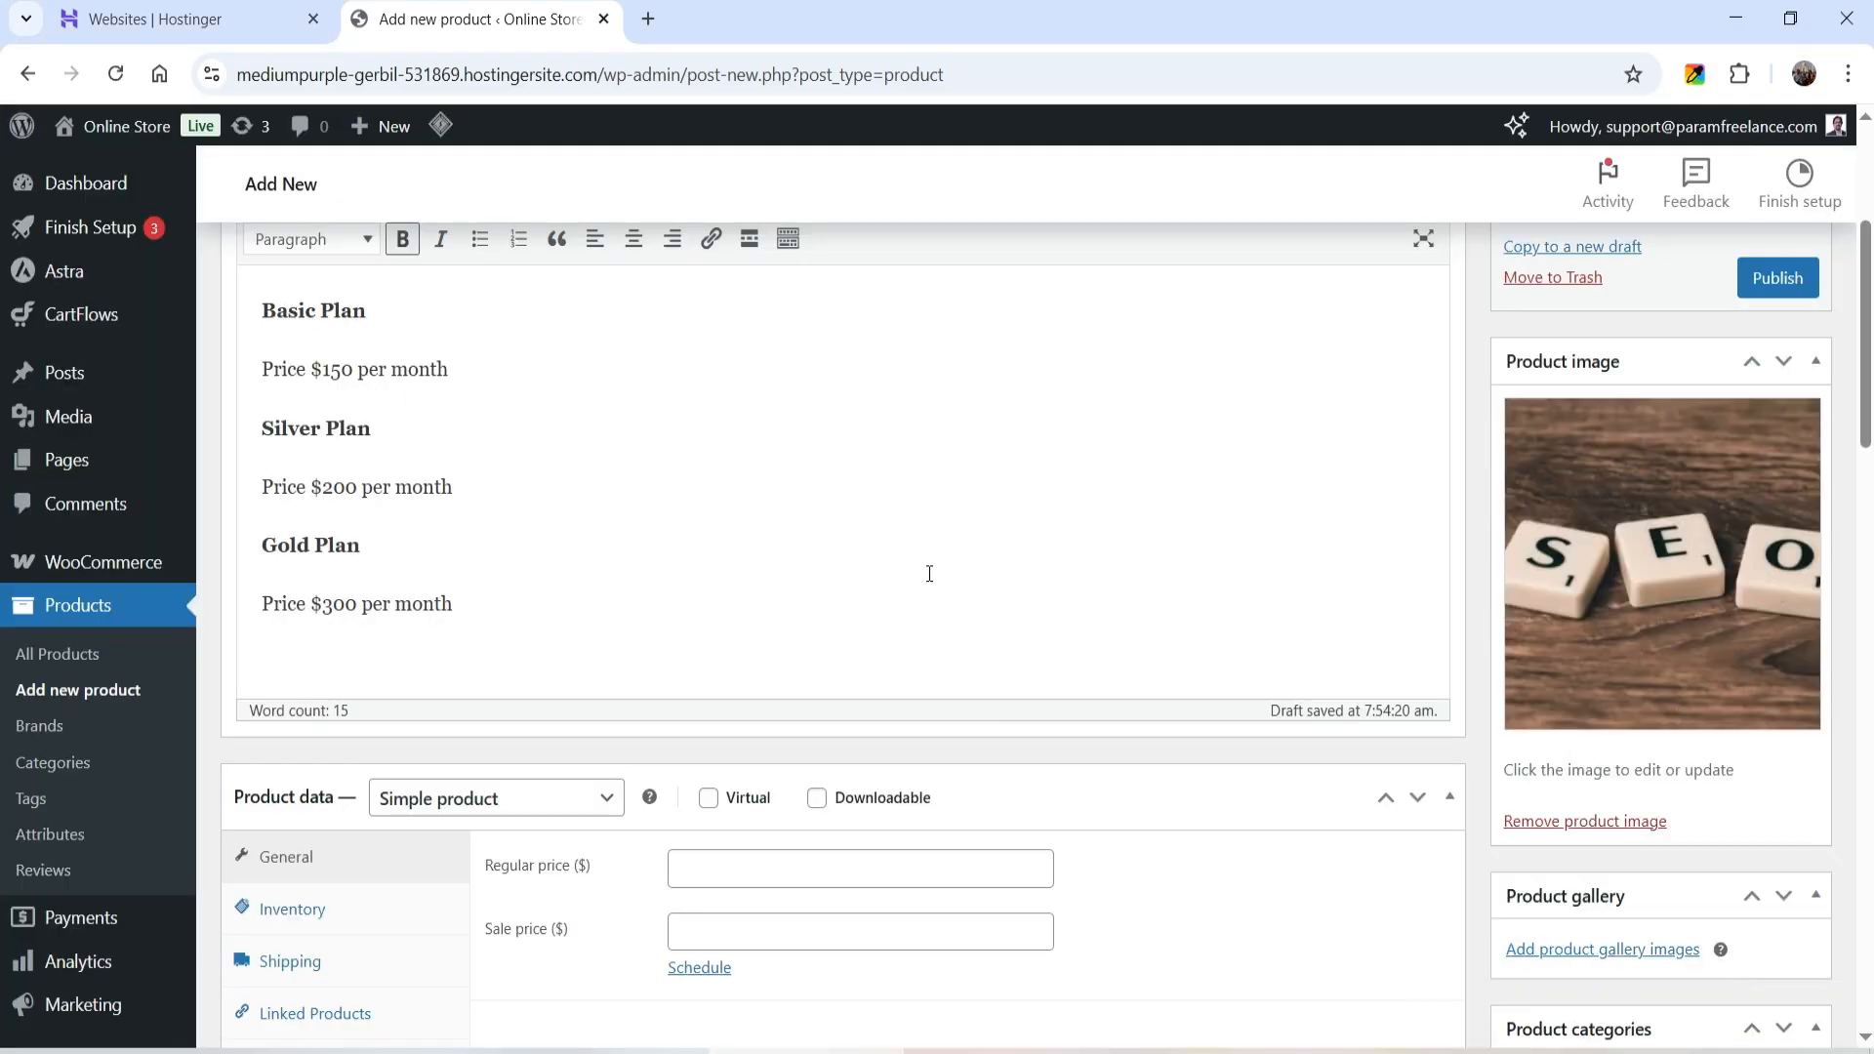
# Change the SEO Services product type to Variable subscription
pyautogui.scroll(-3, 929, 573)
pyautogui.scroll(-3, 780, 513)
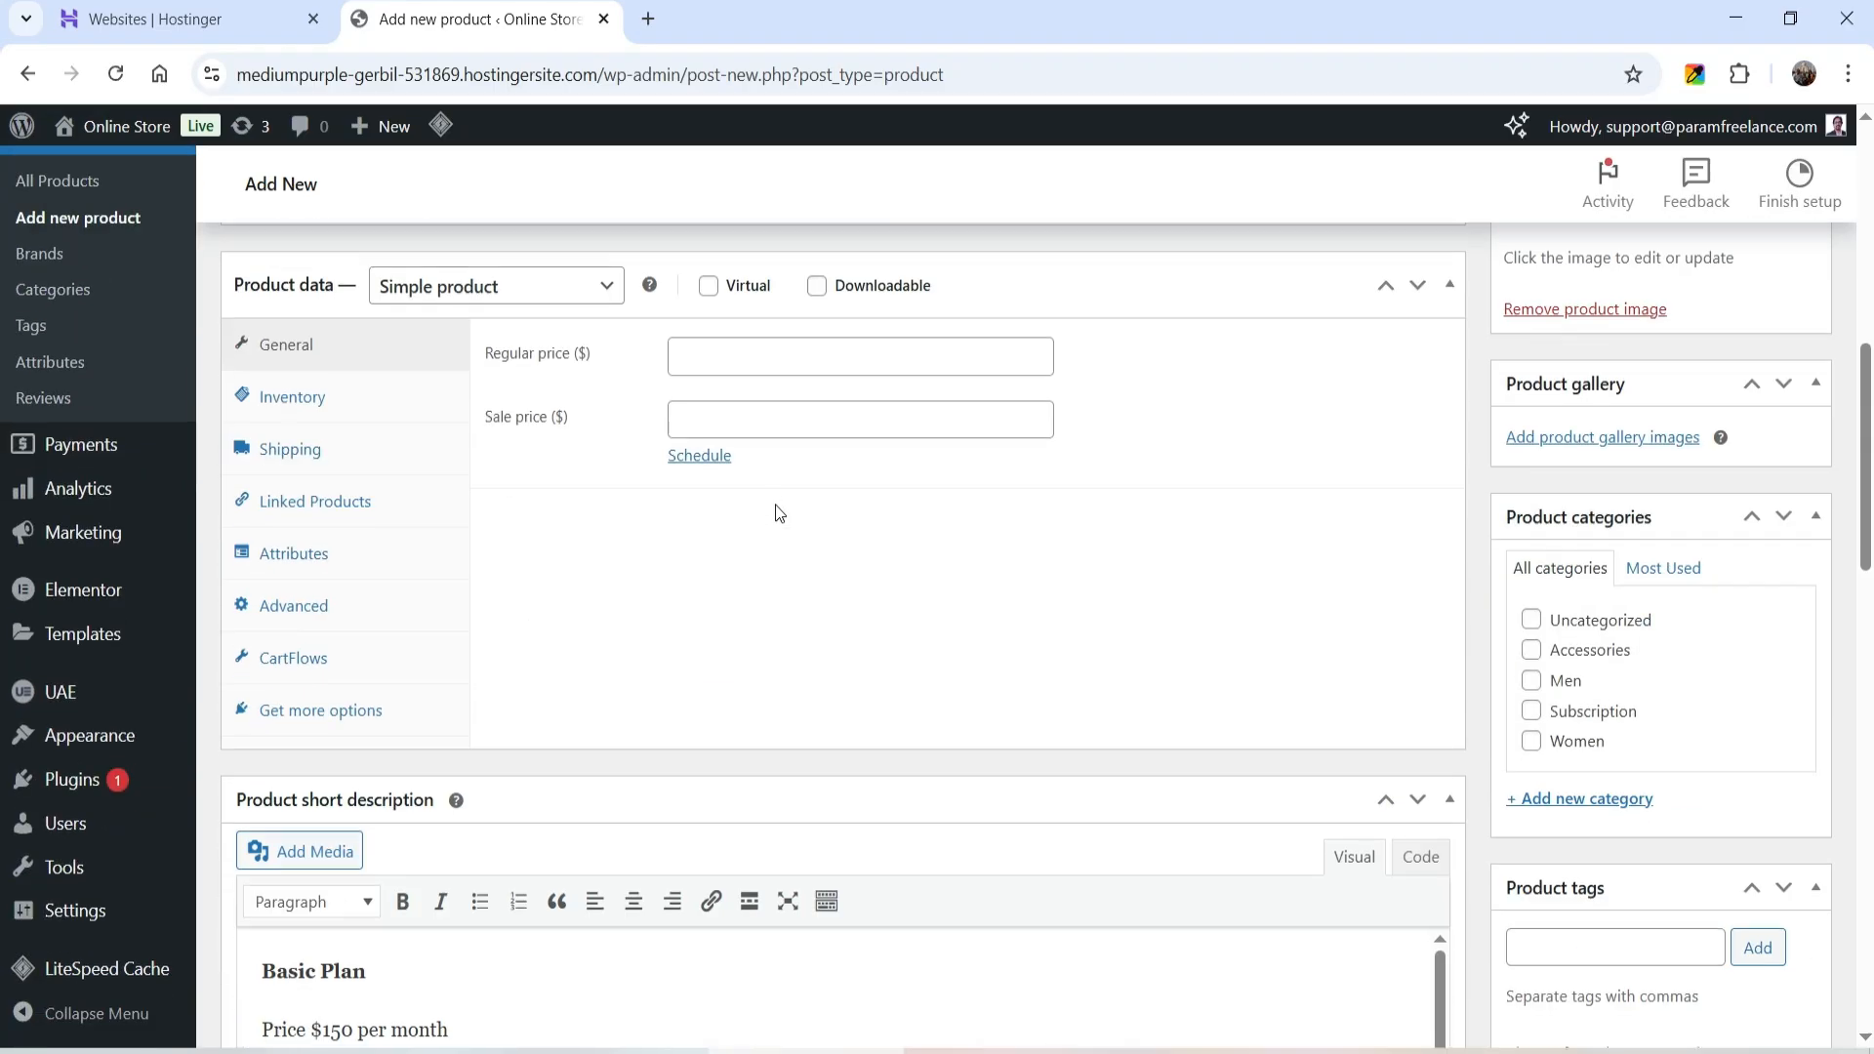
pyautogui.click(460, 285)
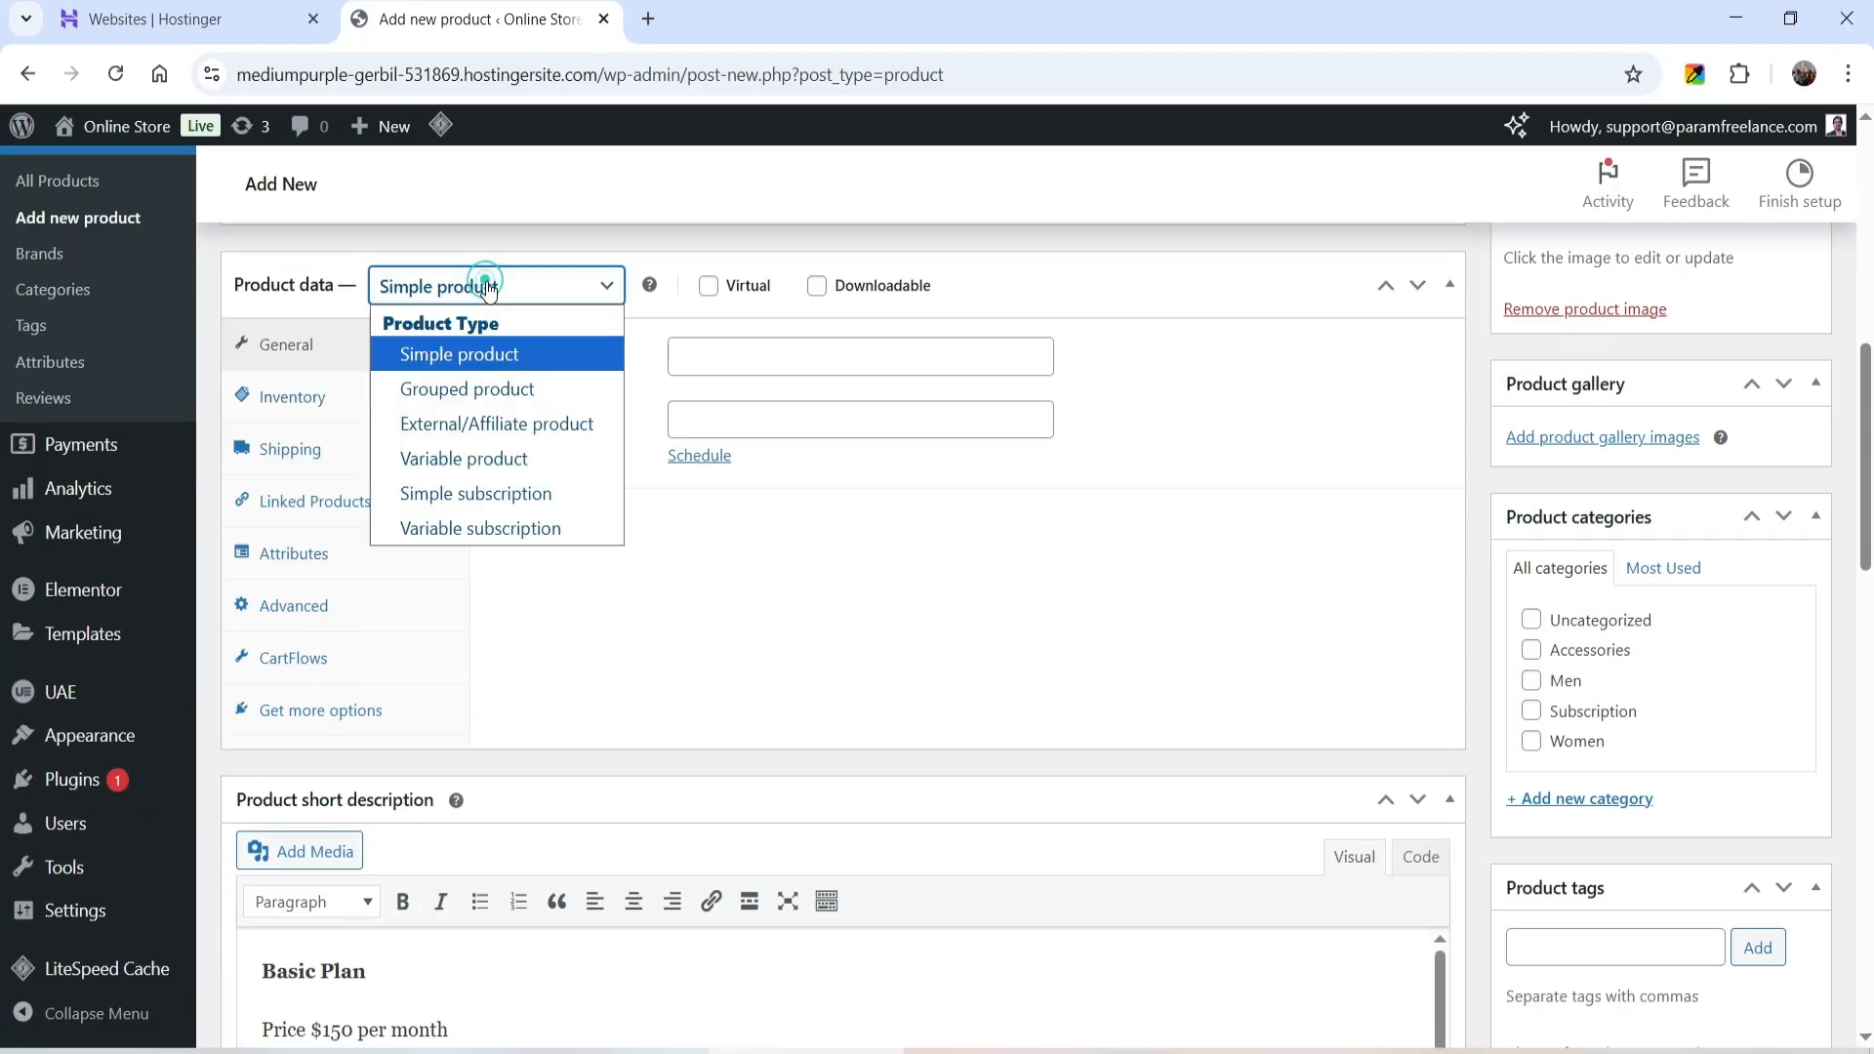
pyautogui.click(526, 528)
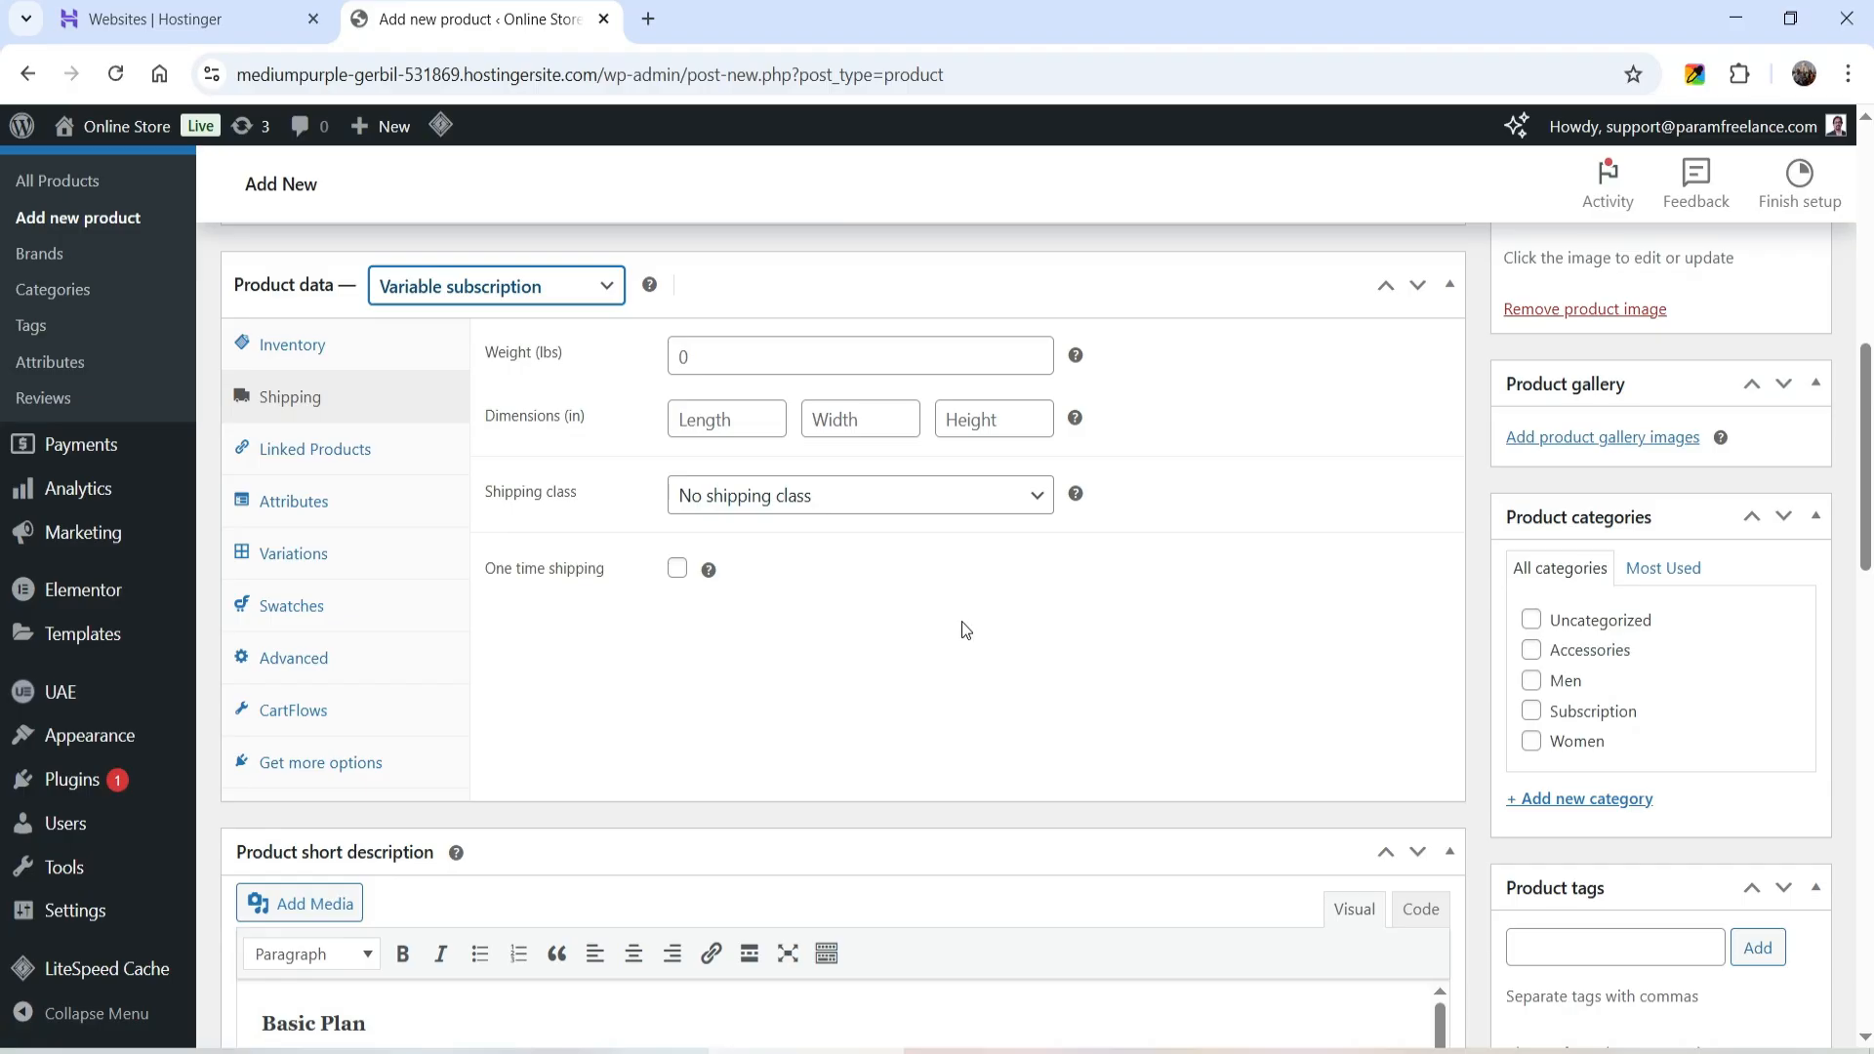
# Add and save a product attribute named Plan Levels with values "Basic | Silver | Gold", enabled for variations
pyautogui.click(307, 517)
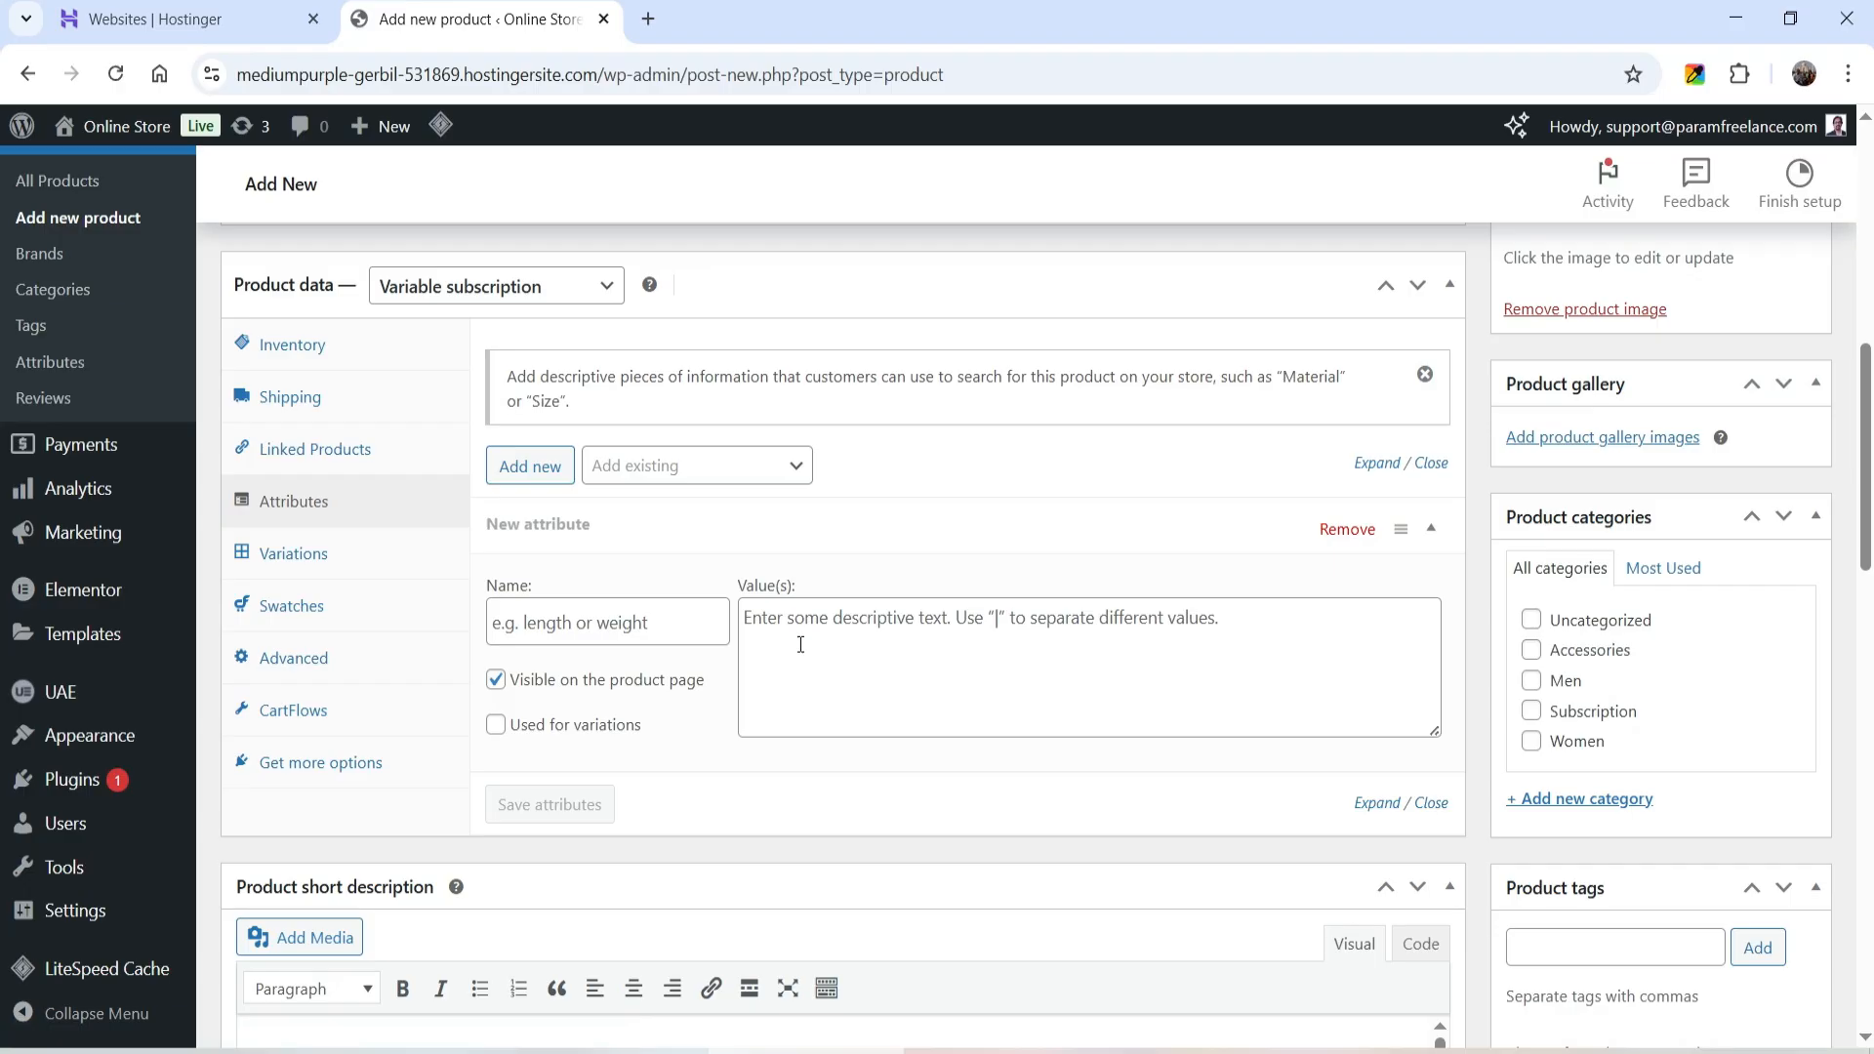
pyautogui.click(547, 625)
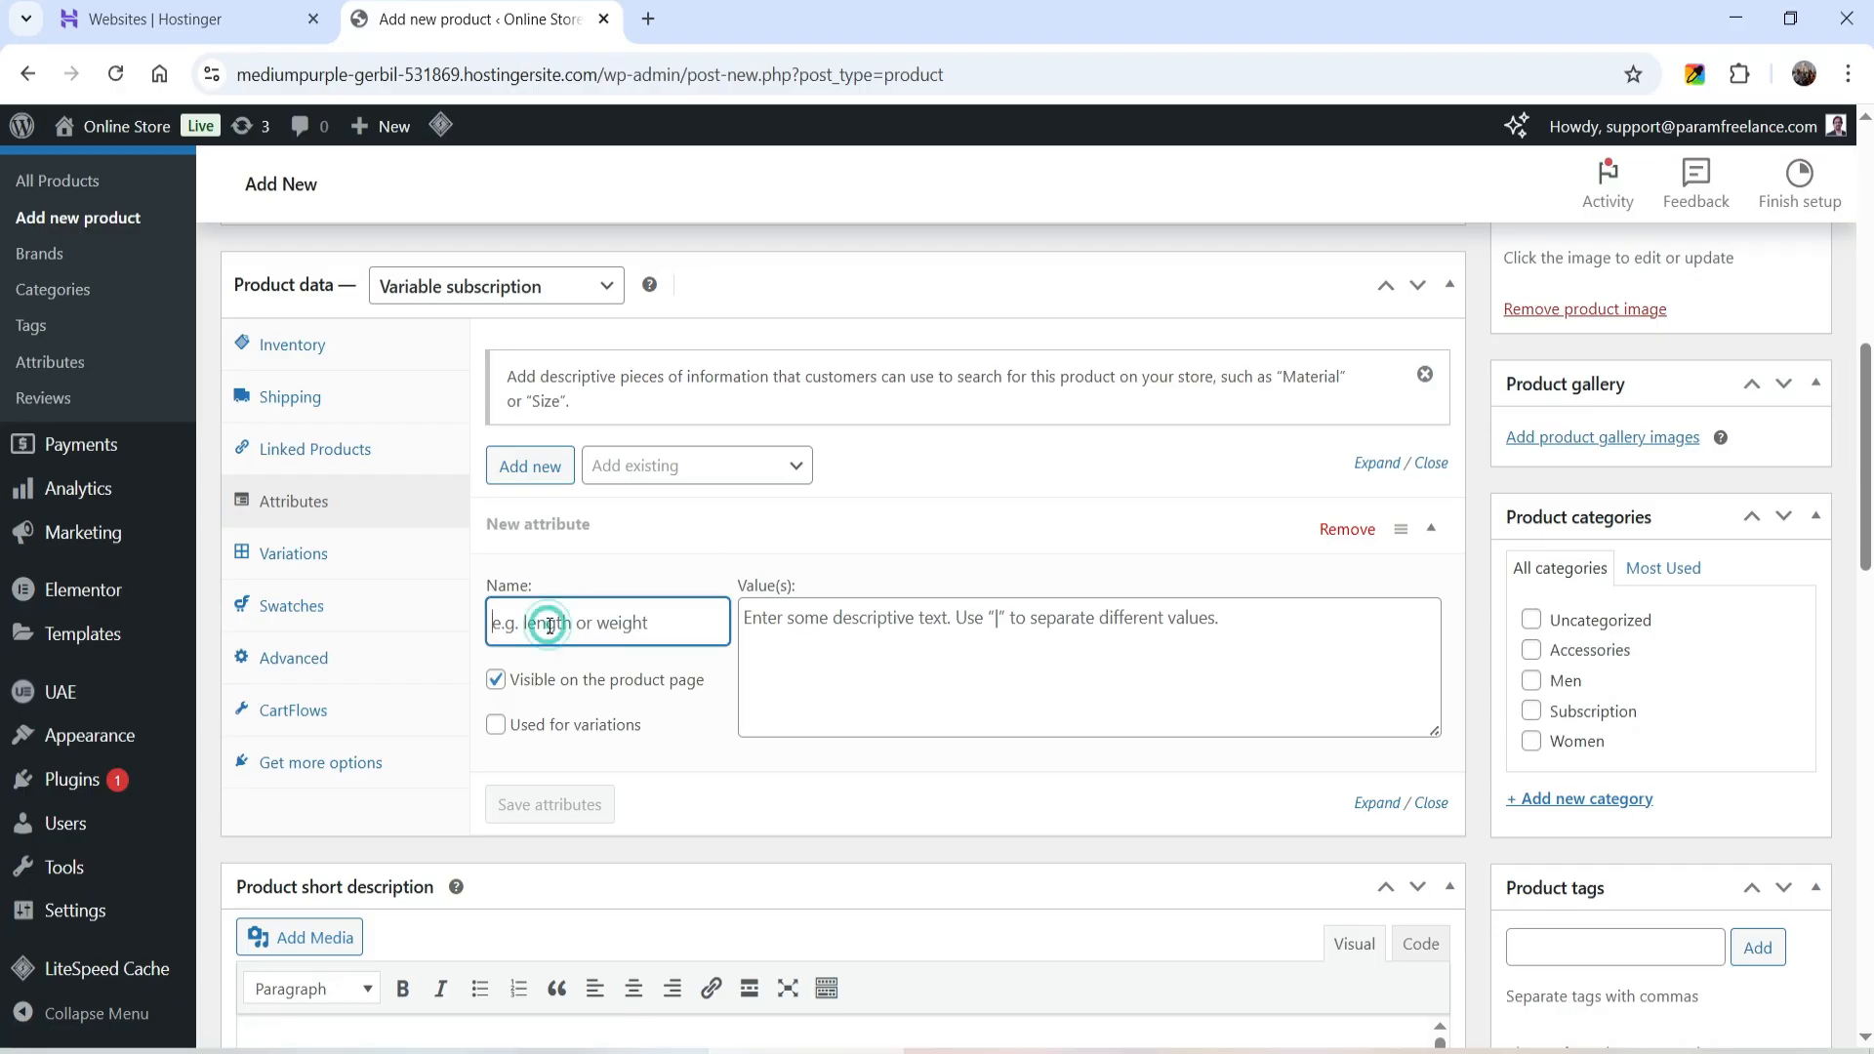
pyautogui.write('Plan')
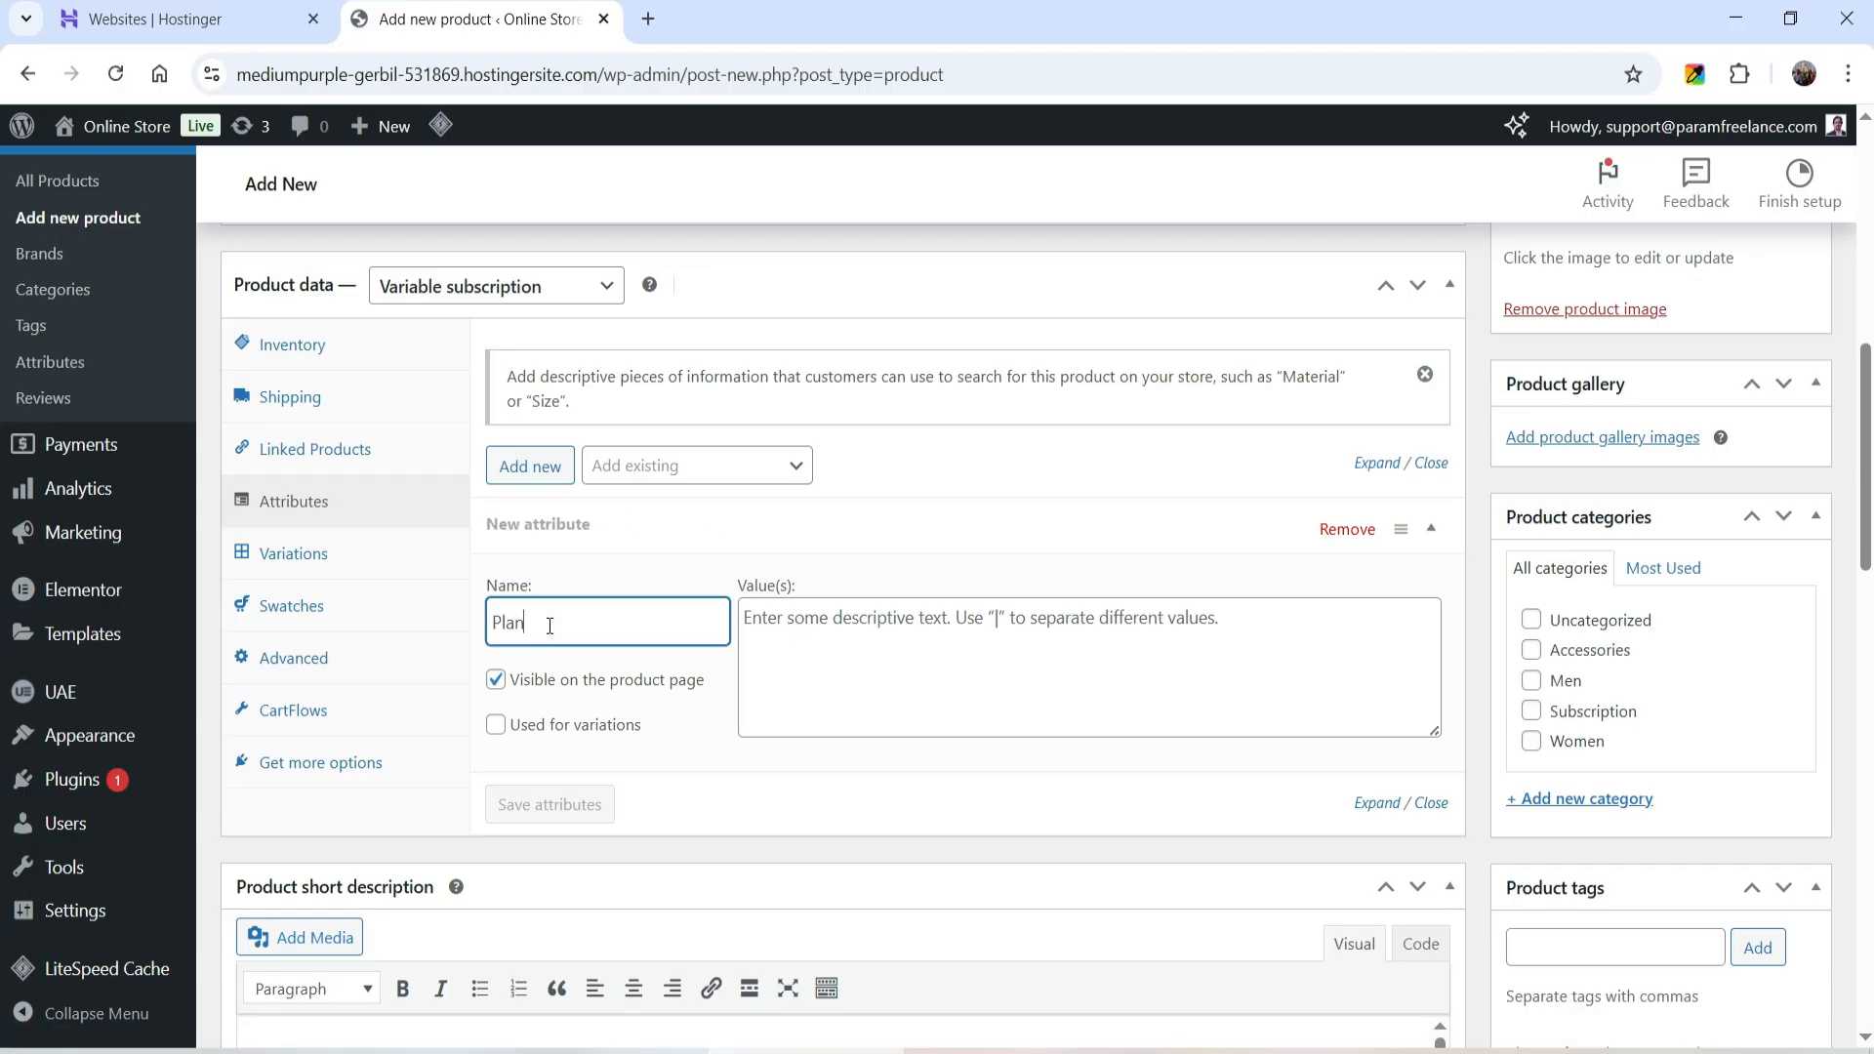
pyautogui.write(' Levels')
pyautogui.click(913, 644)
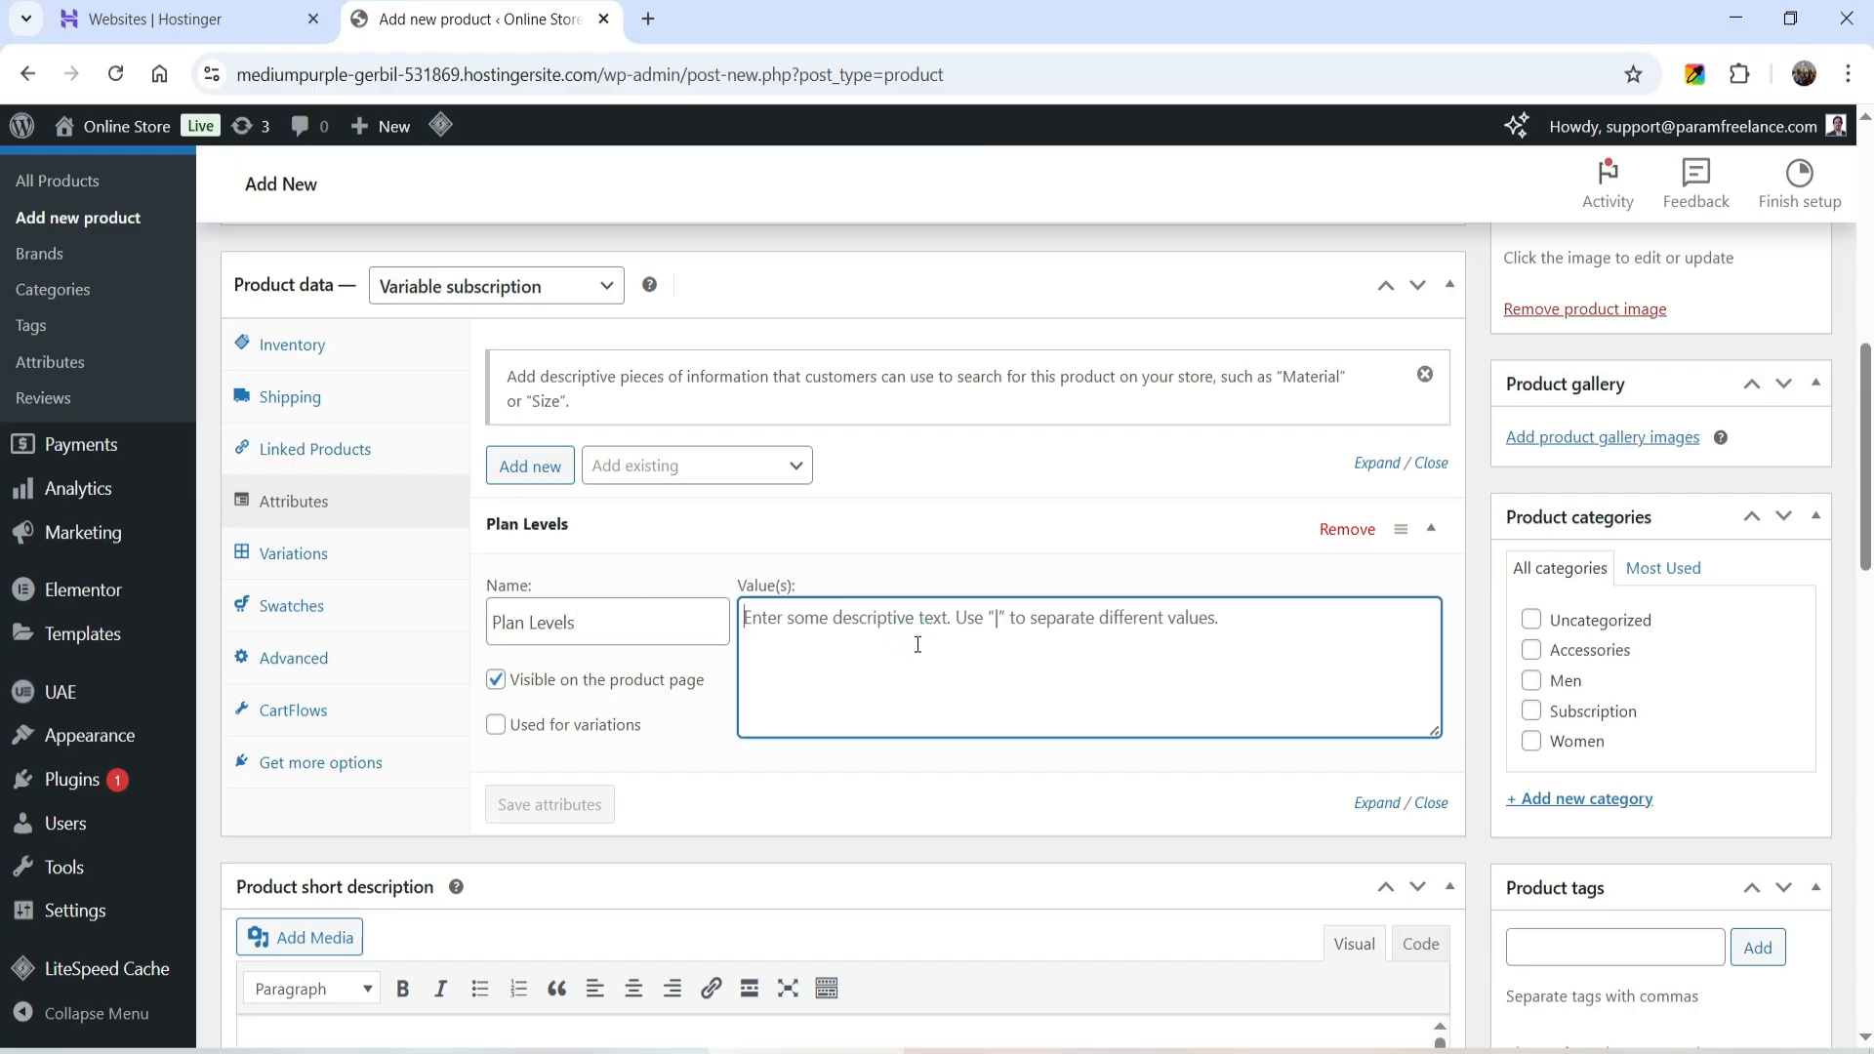
pyautogui.write('Basi')
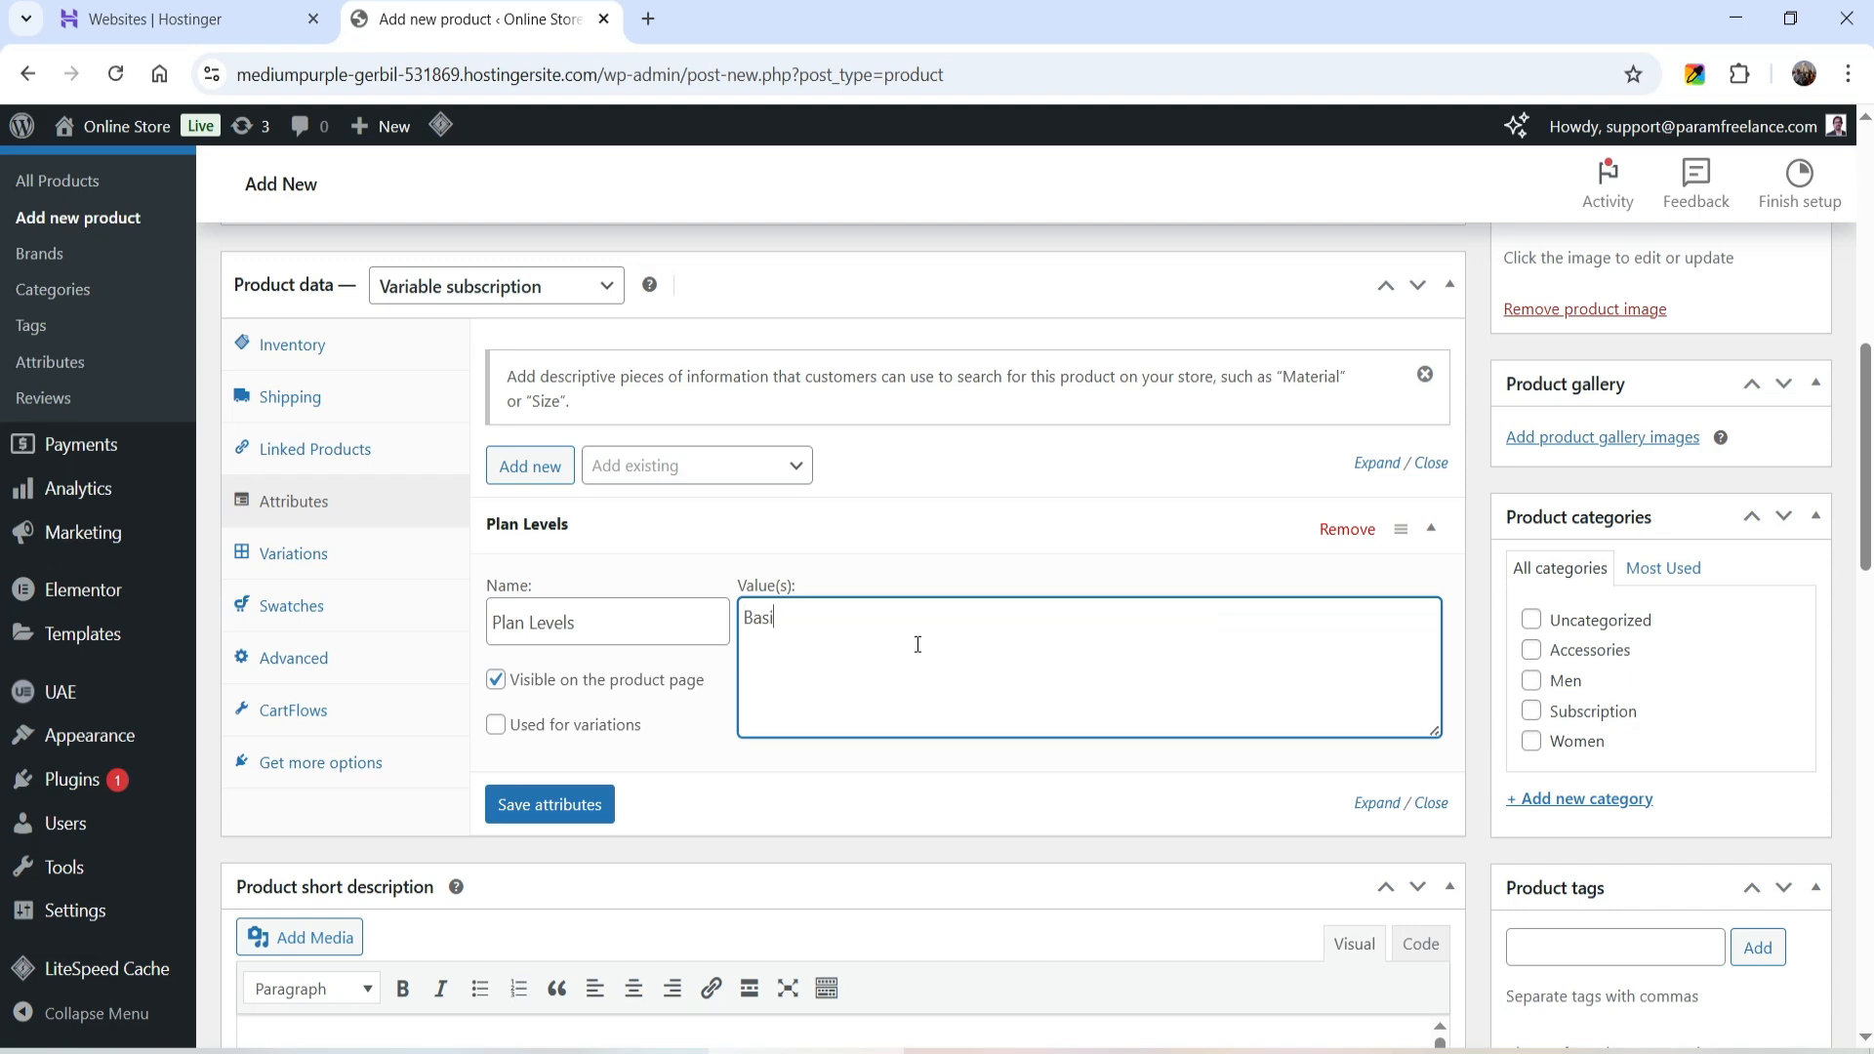
pyautogui.write('c | Seilver | Gold')
pyautogui.click(499, 728)
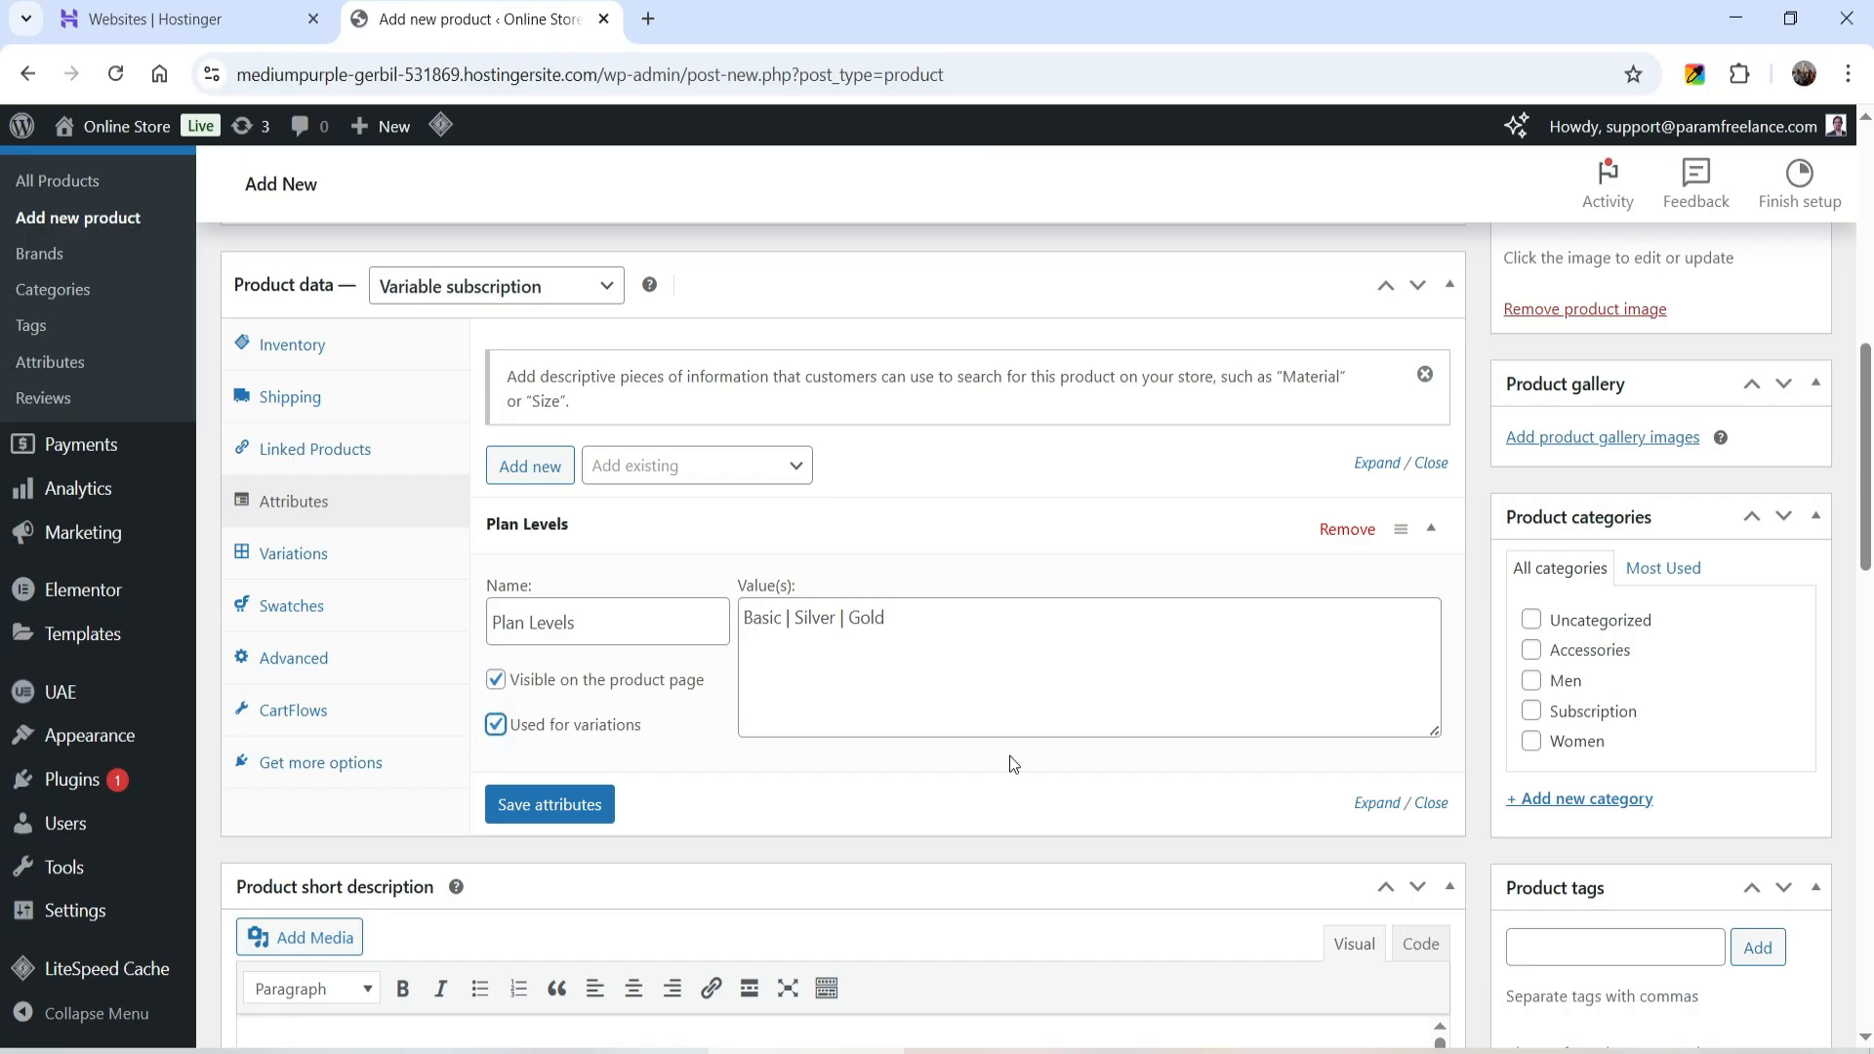
pyautogui.click(559, 810)
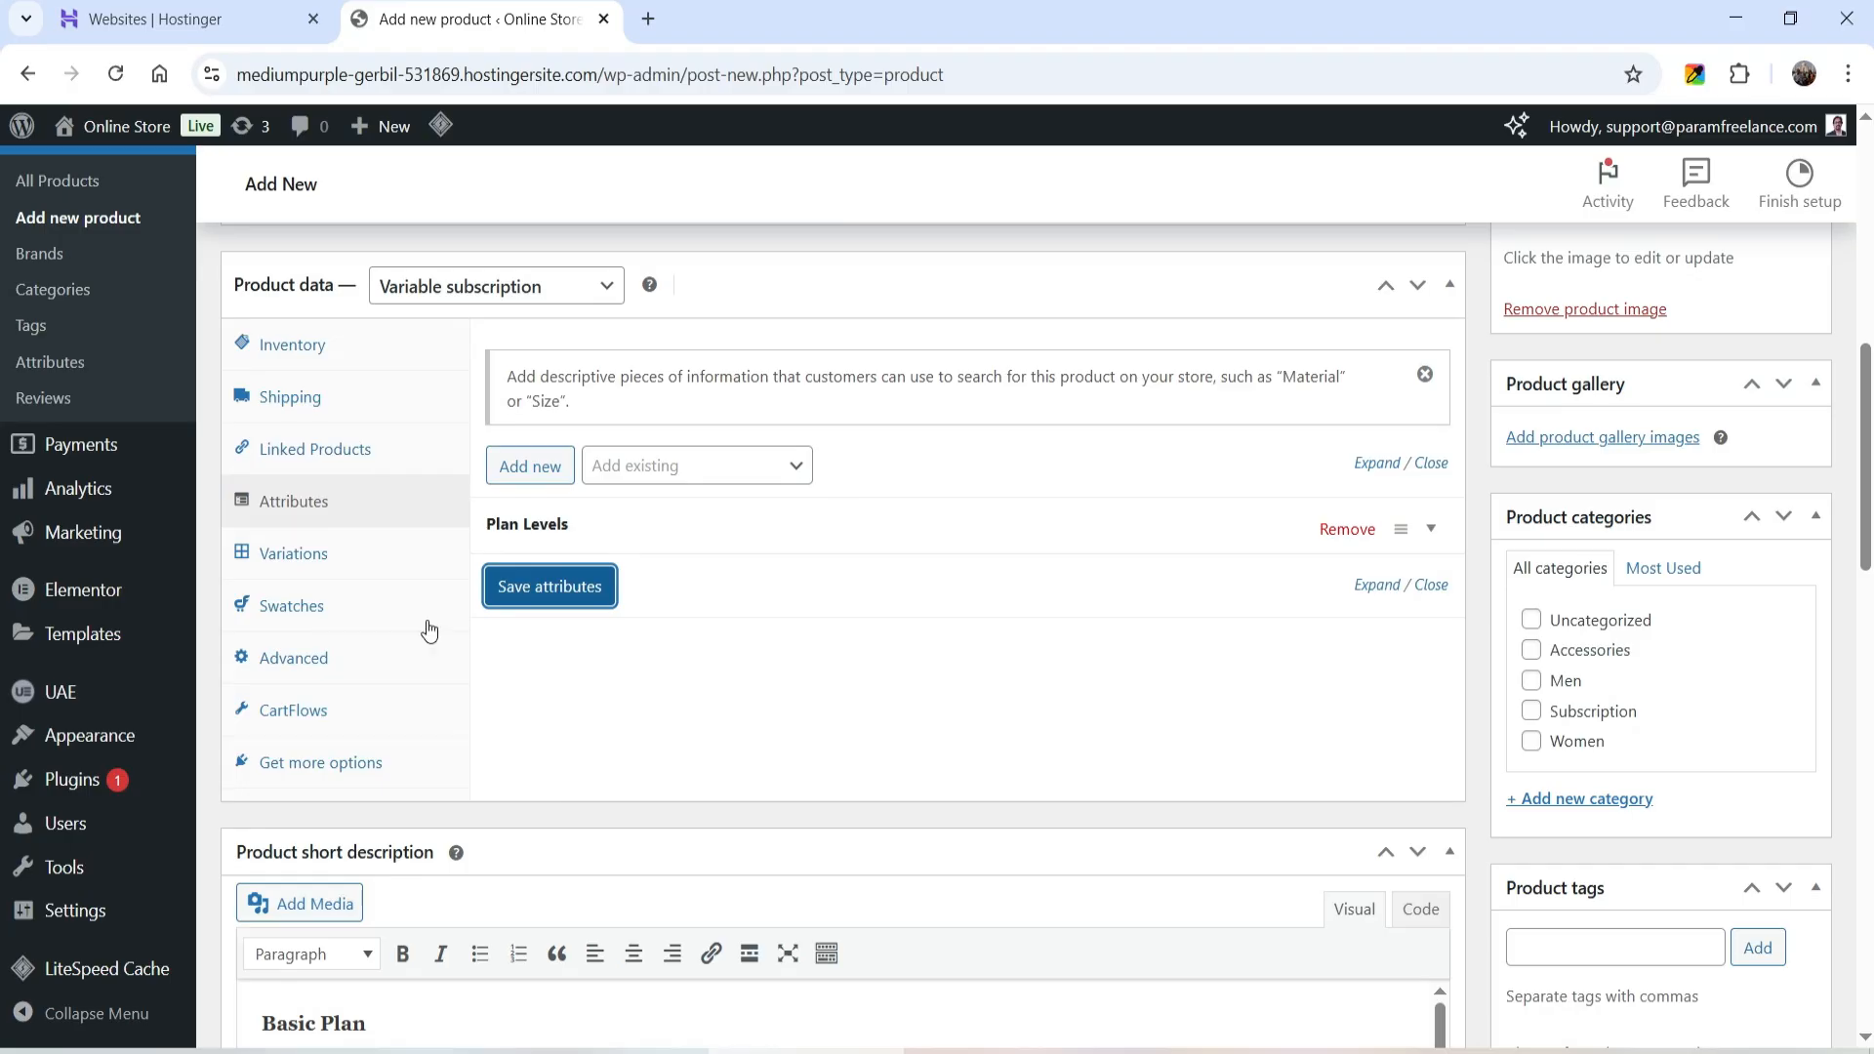
# Generate all product variations from the Plan Levels attribute
pyautogui.click(302, 552)
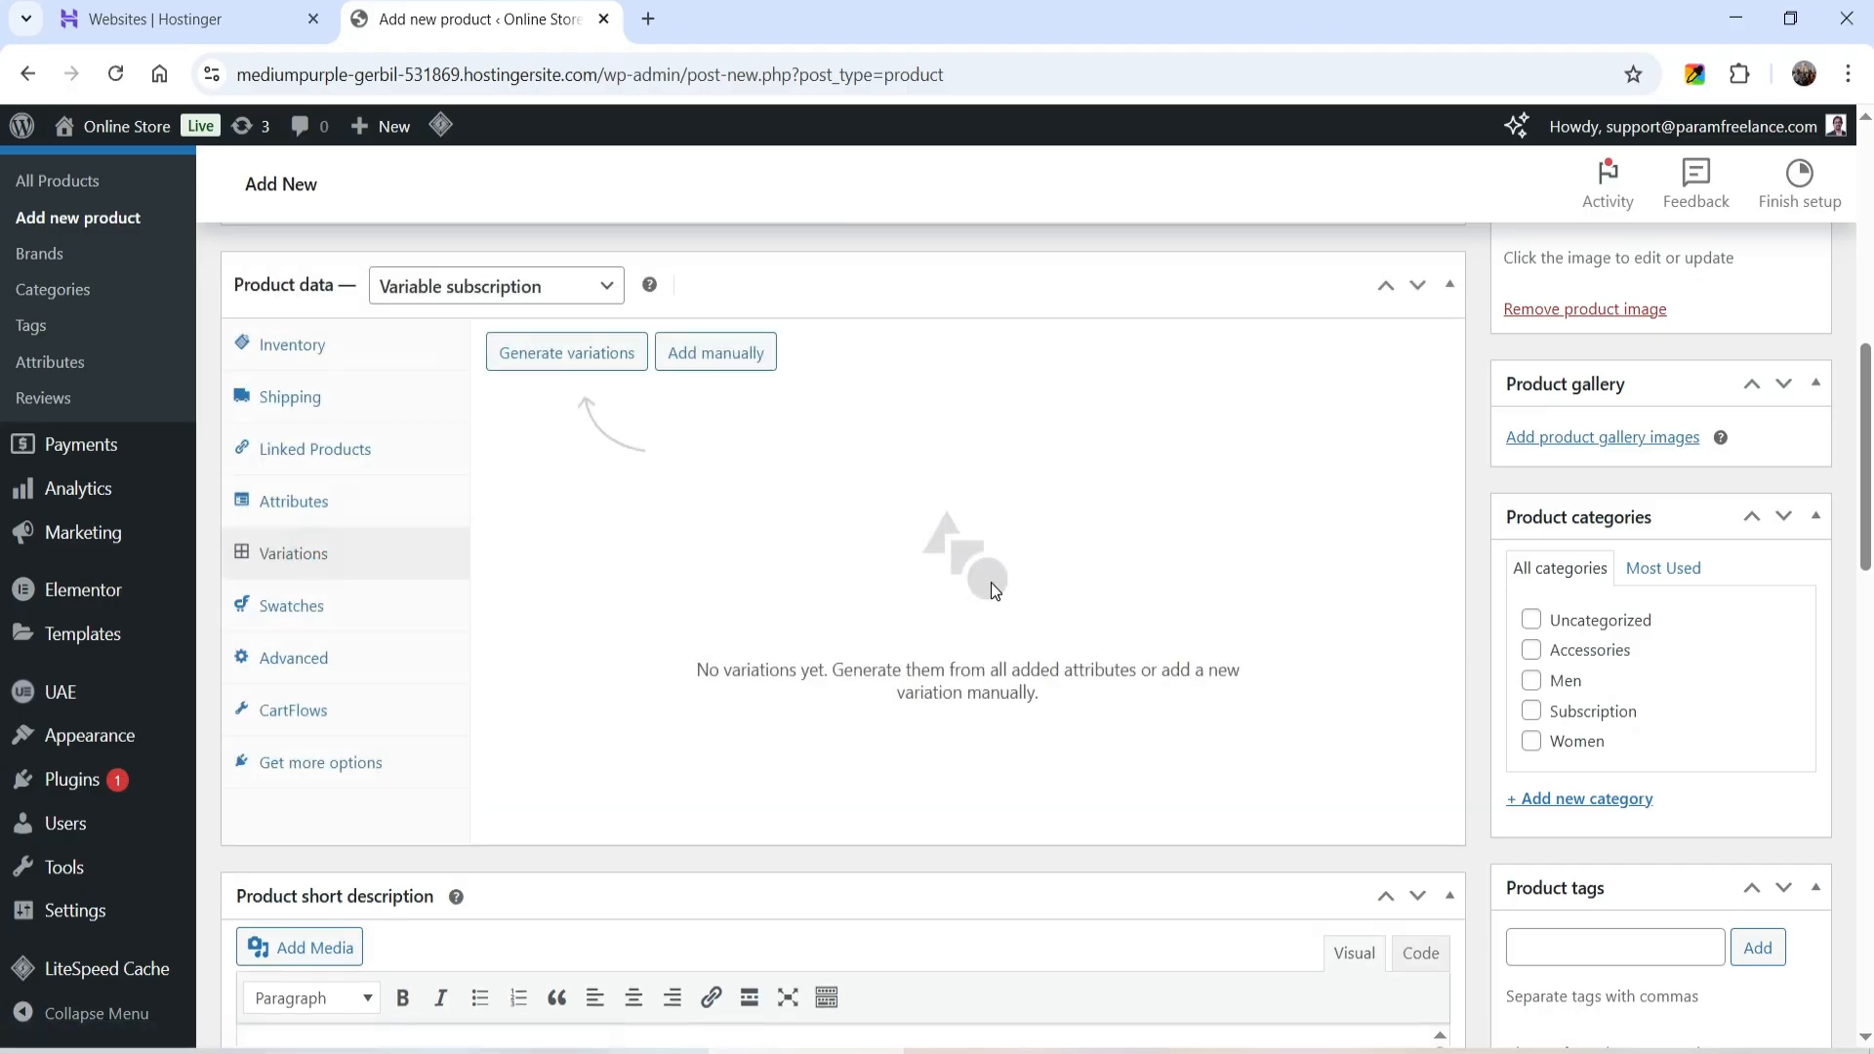
pyautogui.click(570, 361)
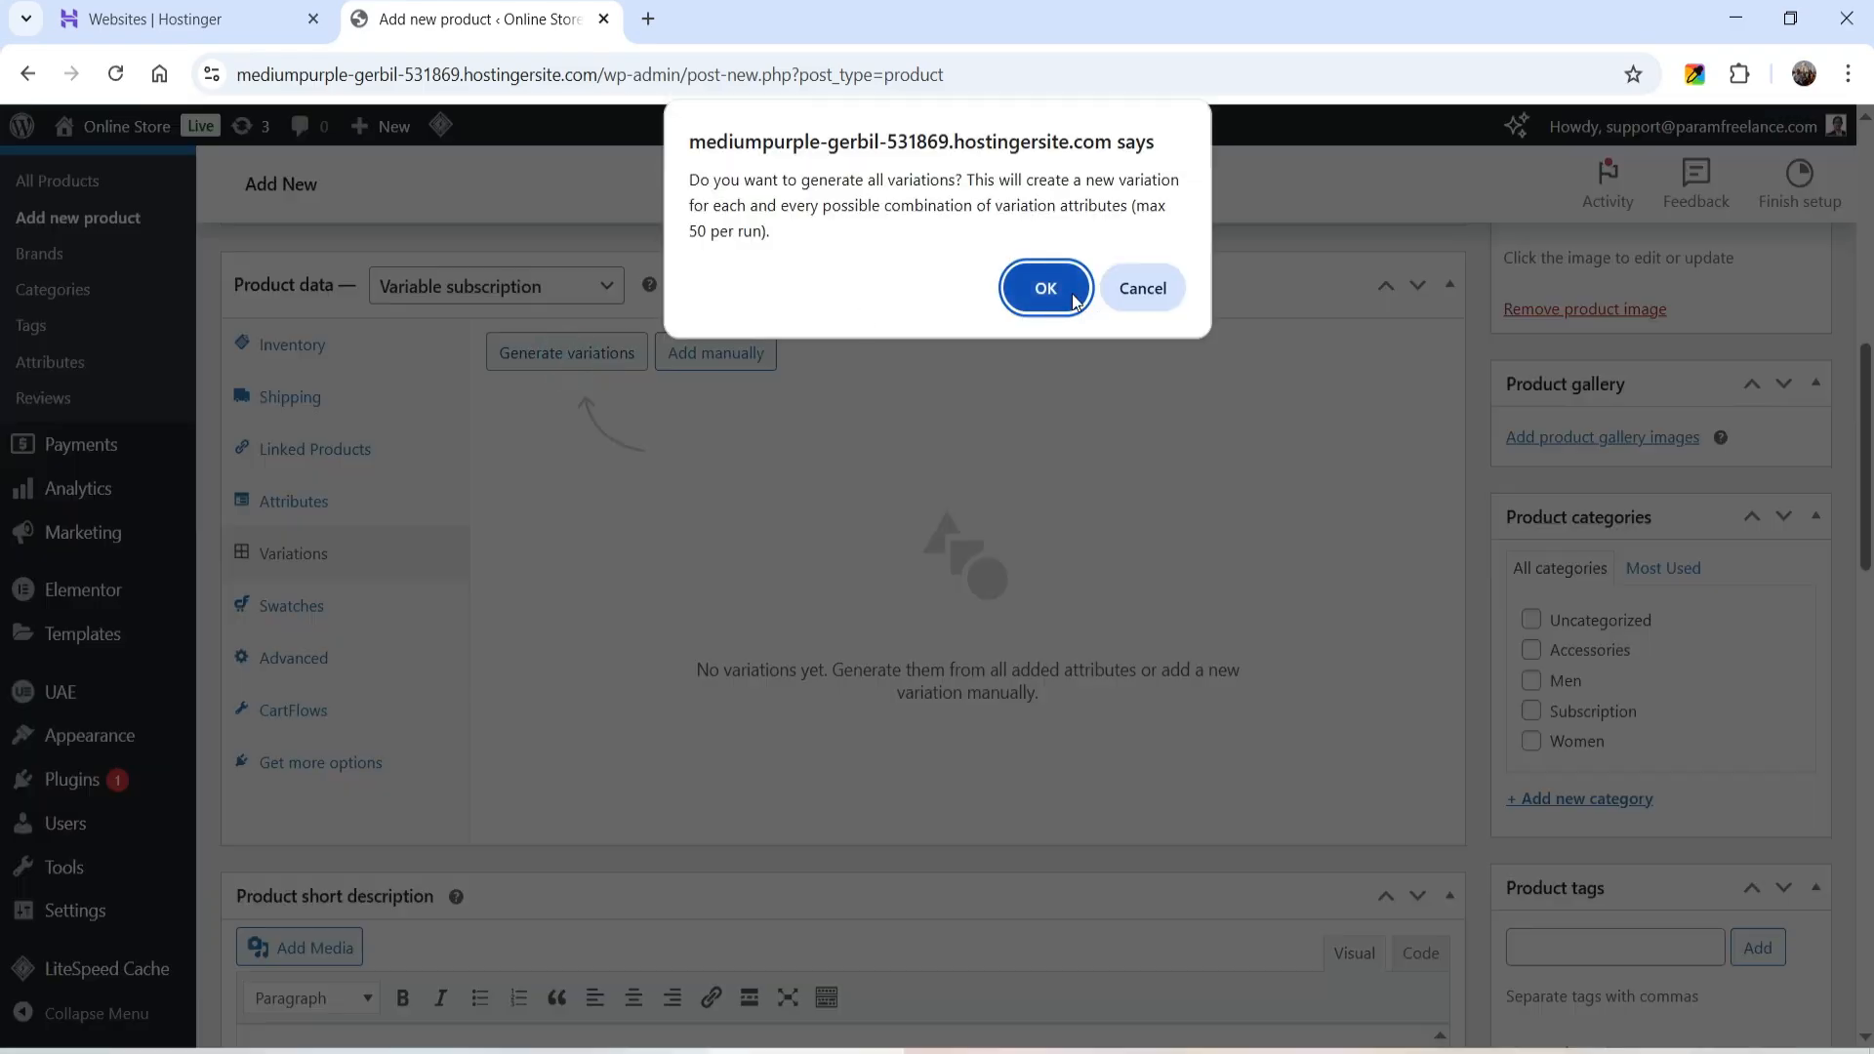
pyautogui.click(1072, 294)
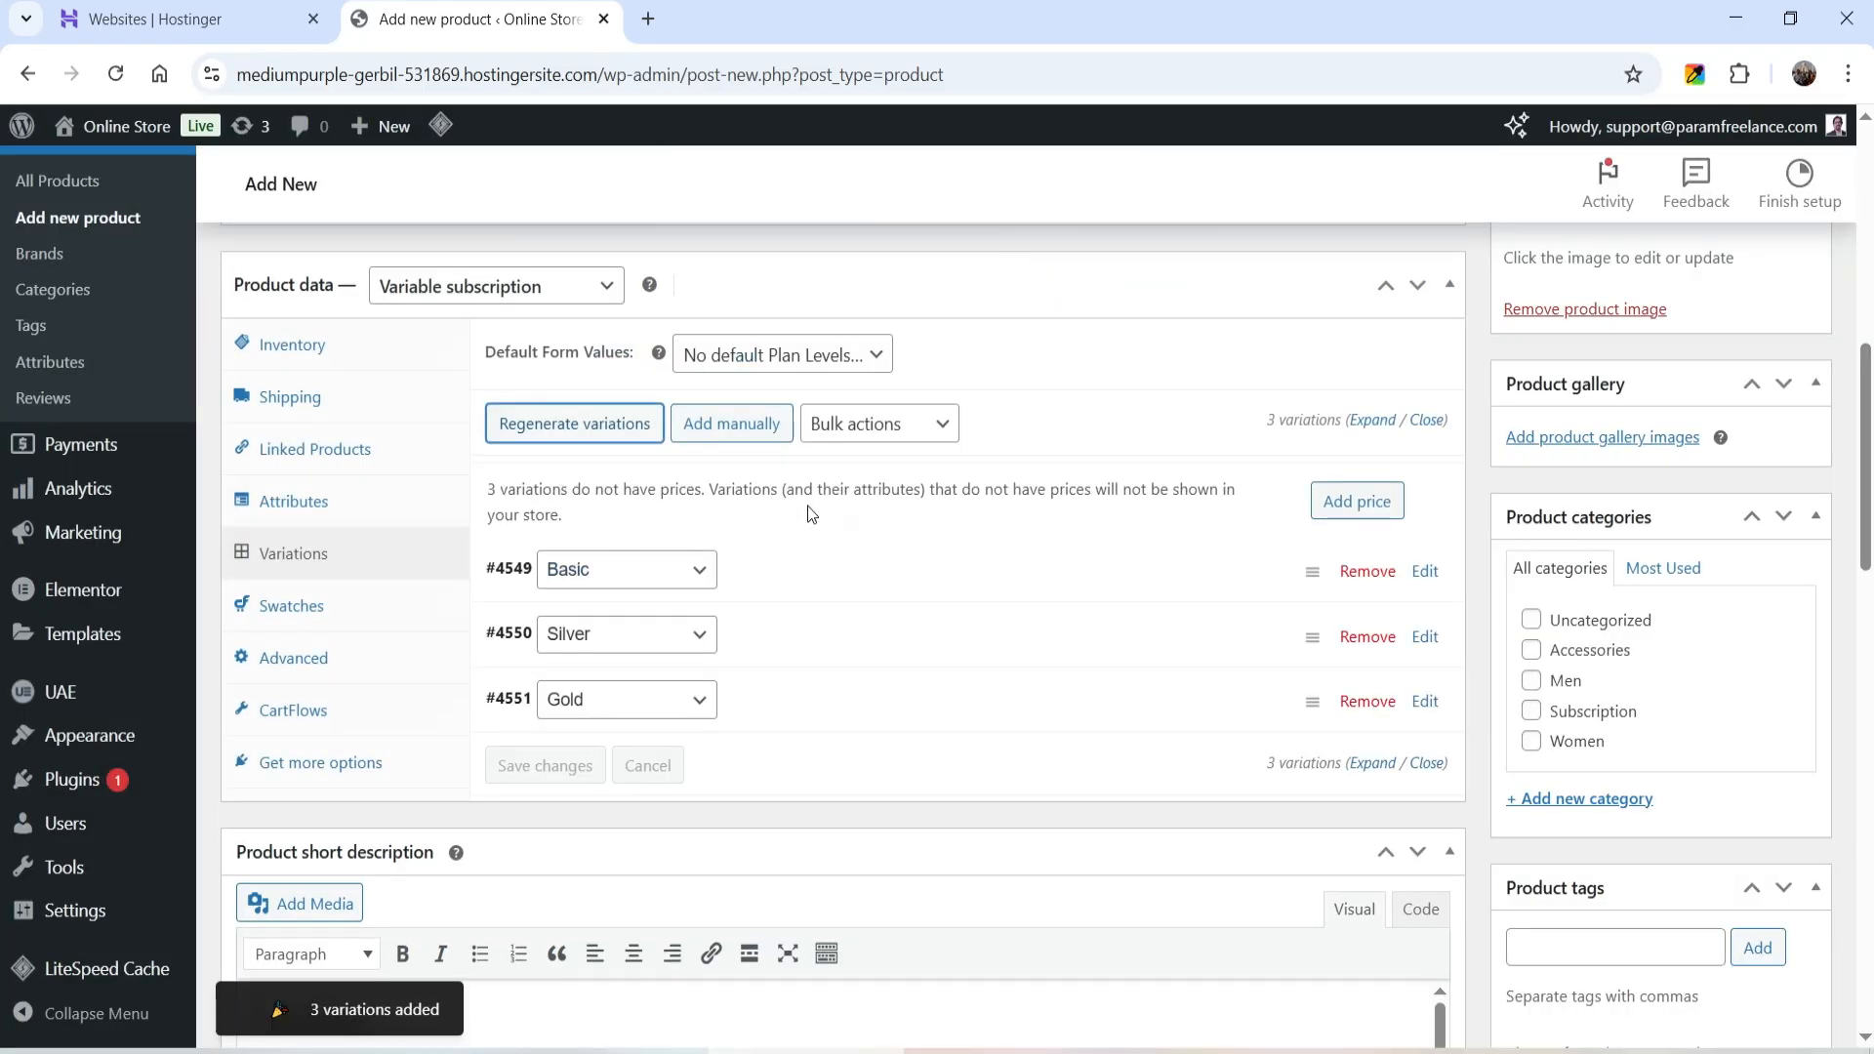
# Set the Basic variation's subscription price to $150 every month, keeping renewal on until cancelled
pyautogui.scroll(-1, 996, 460)
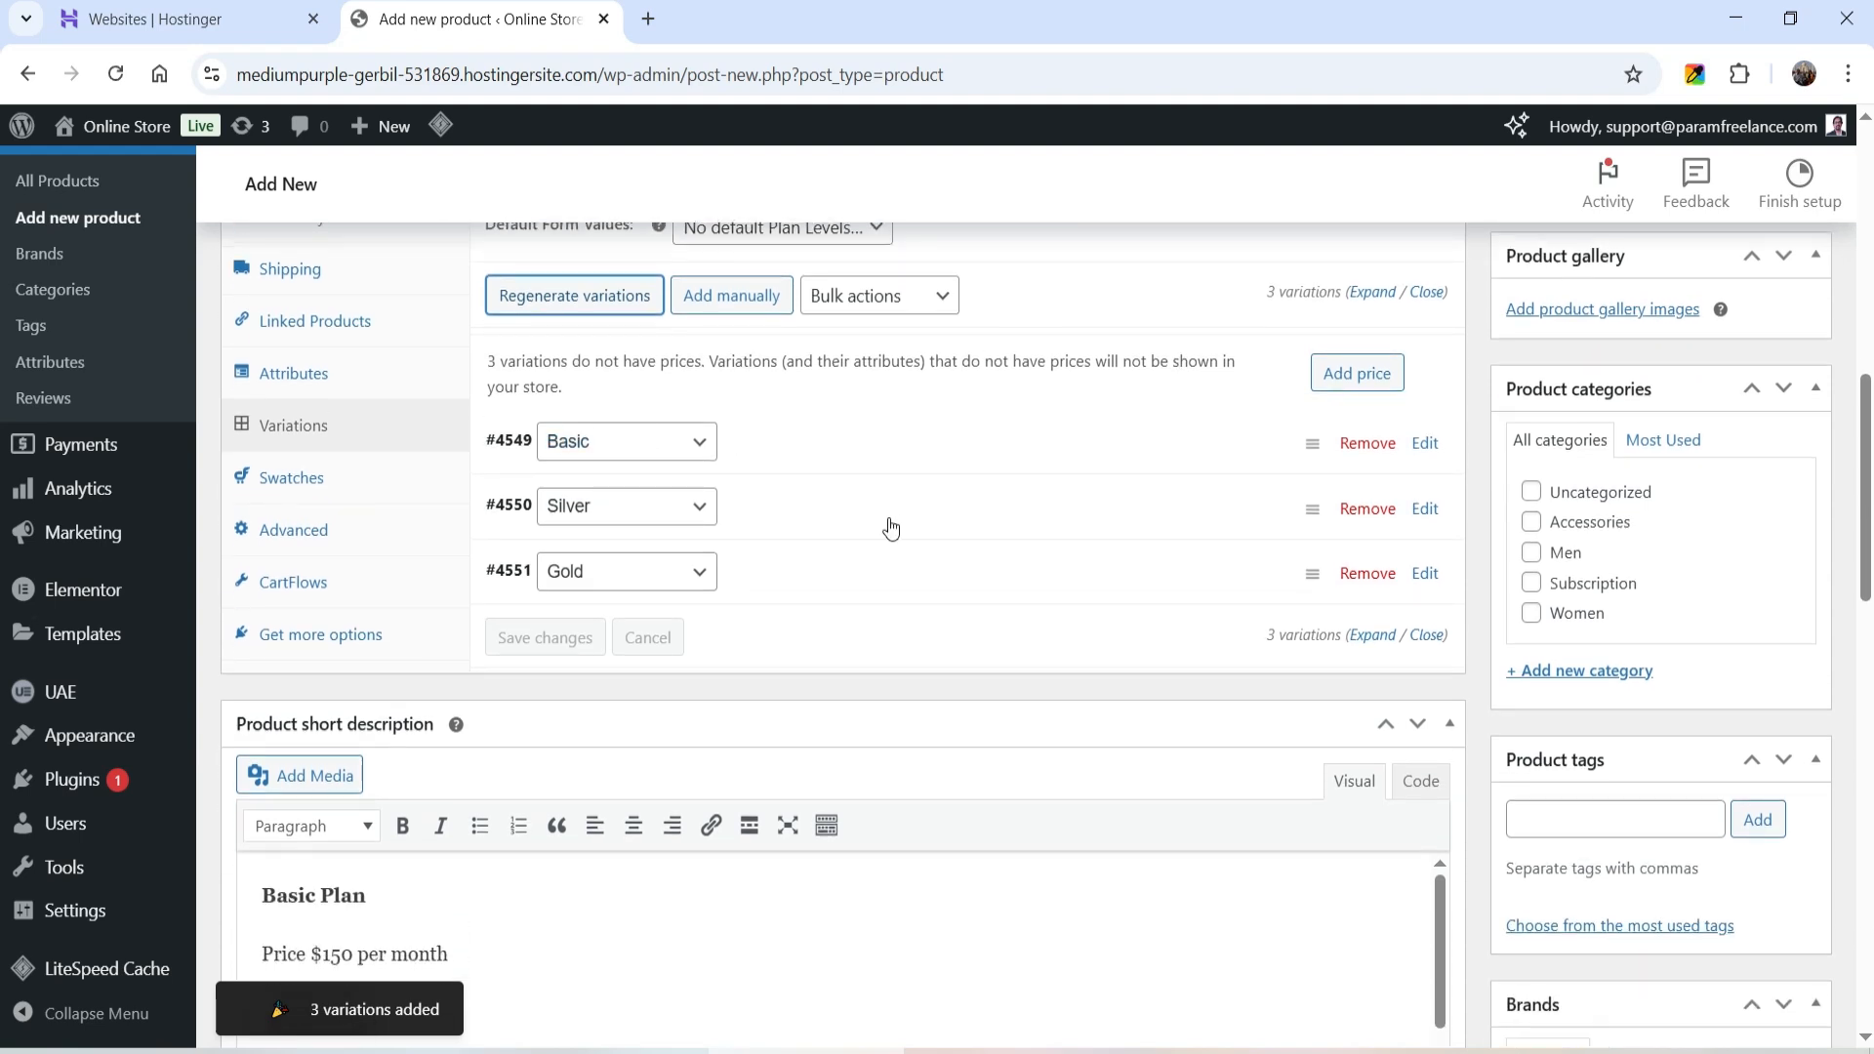
pyautogui.click(816, 440)
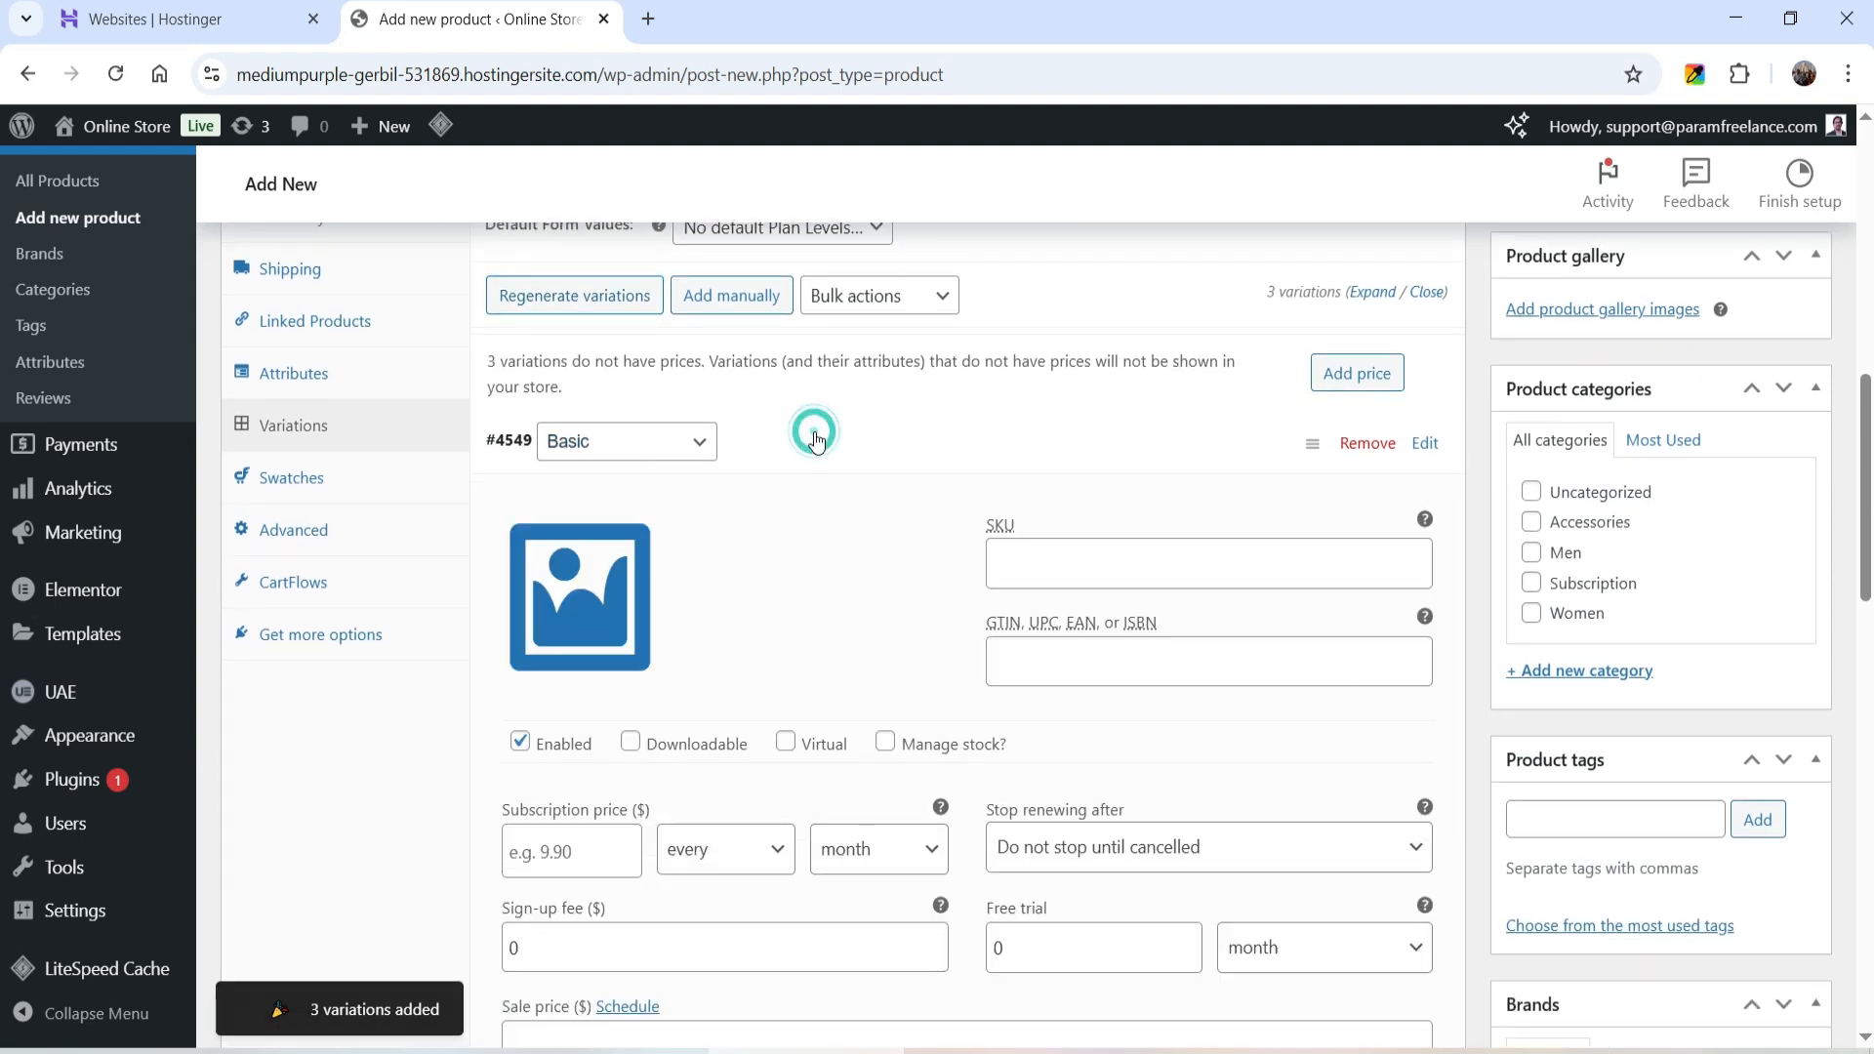
pyautogui.scroll(-2, 830, 437)
pyautogui.click(567, 598)
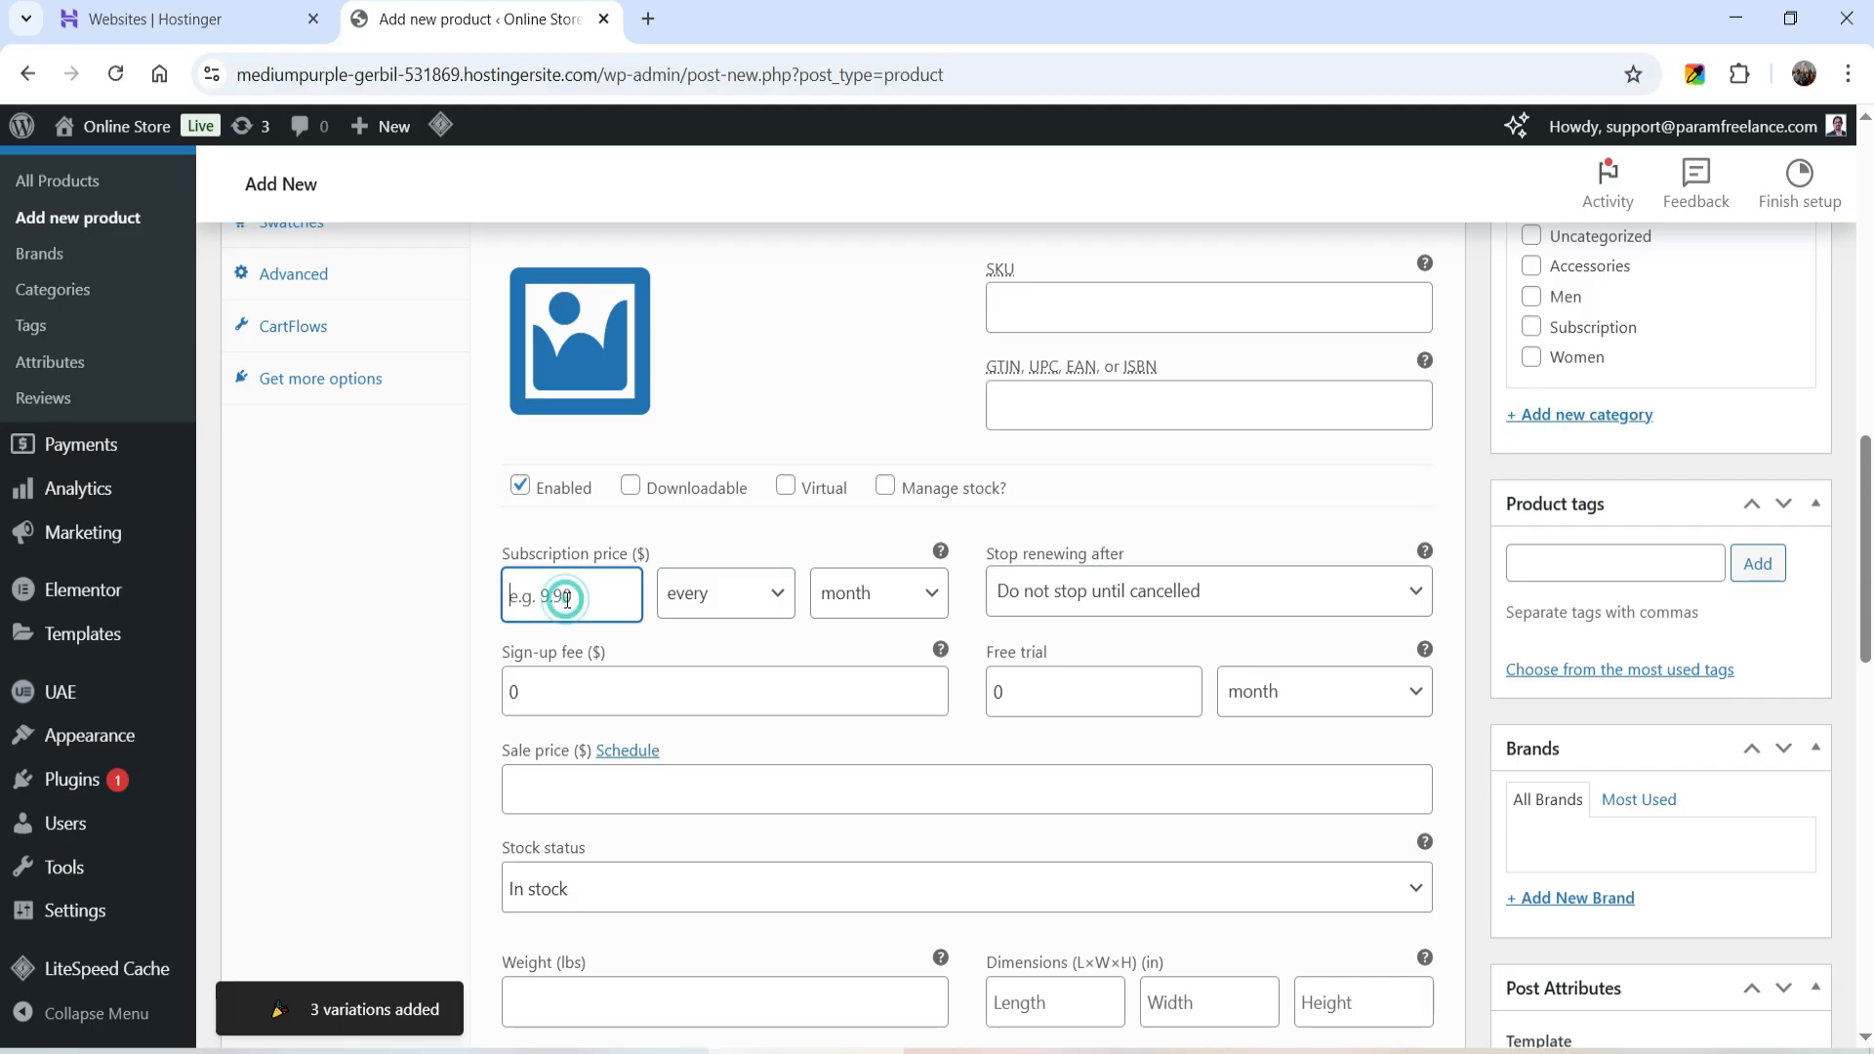
pyautogui.write('150')
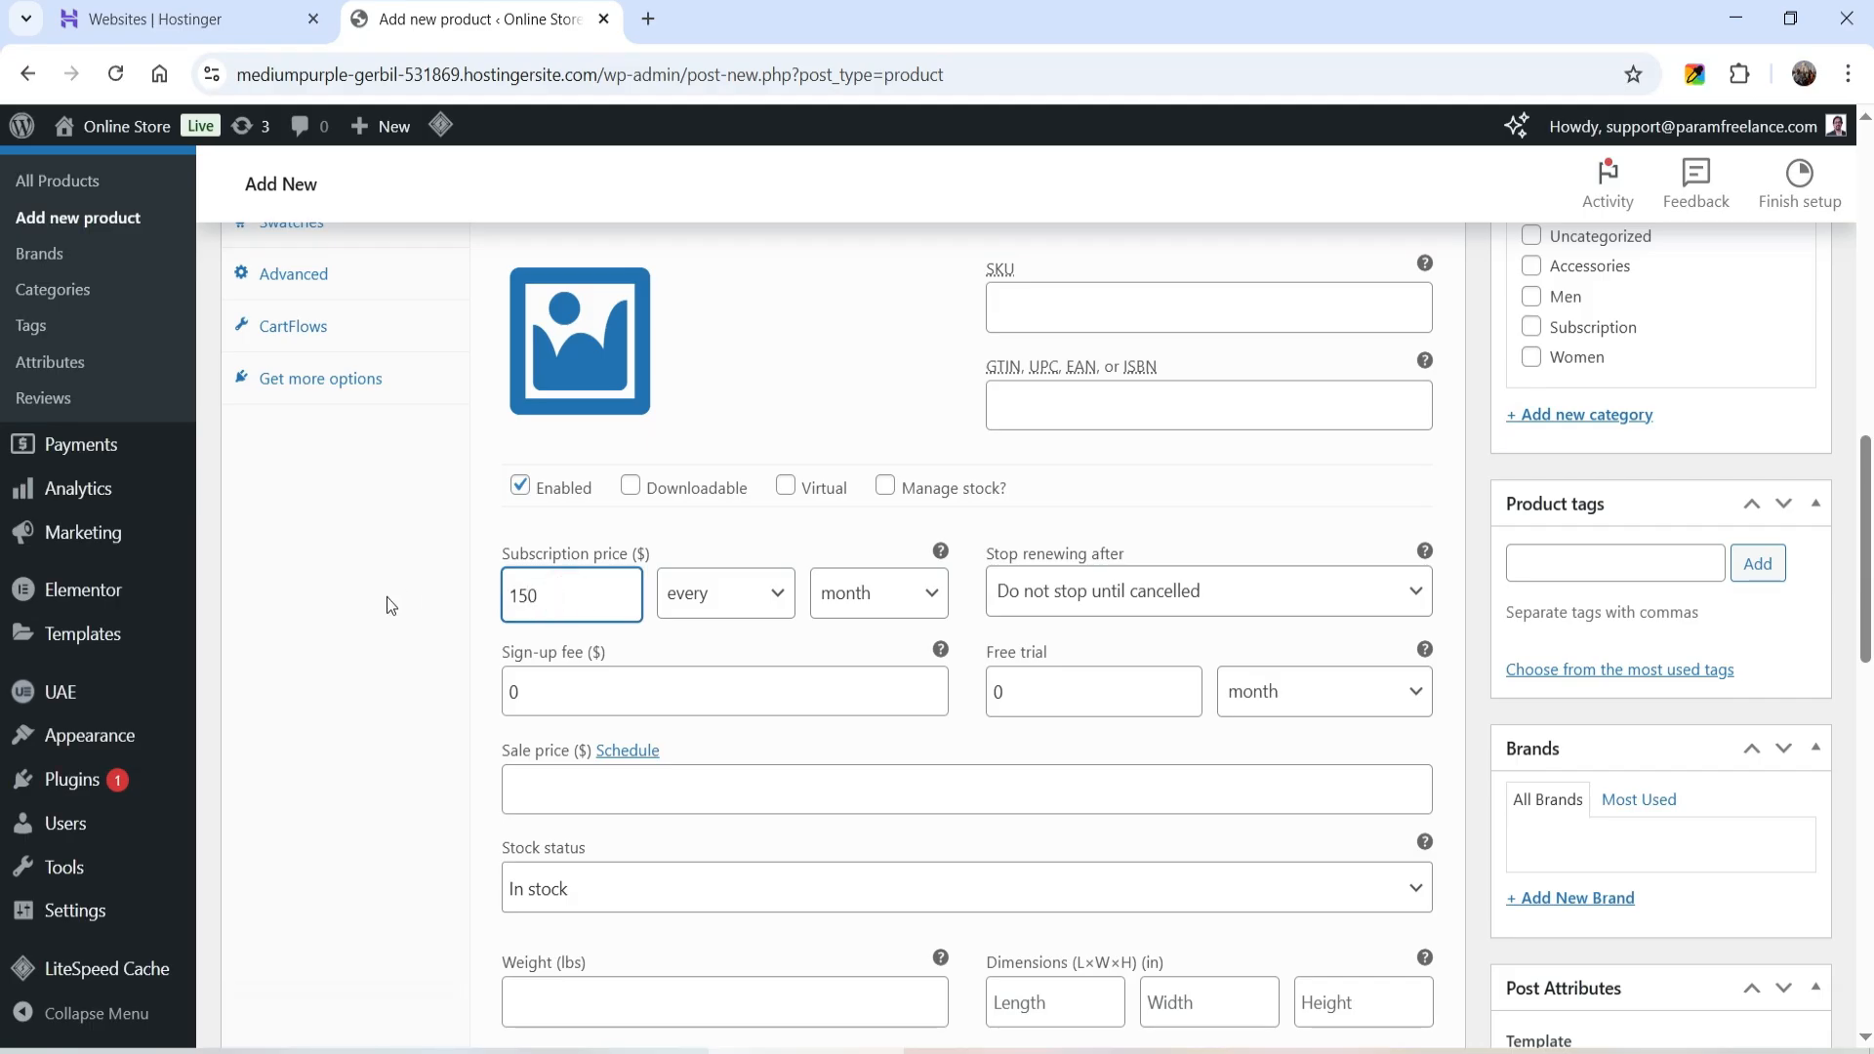
pyautogui.scroll(6, 387, 595)
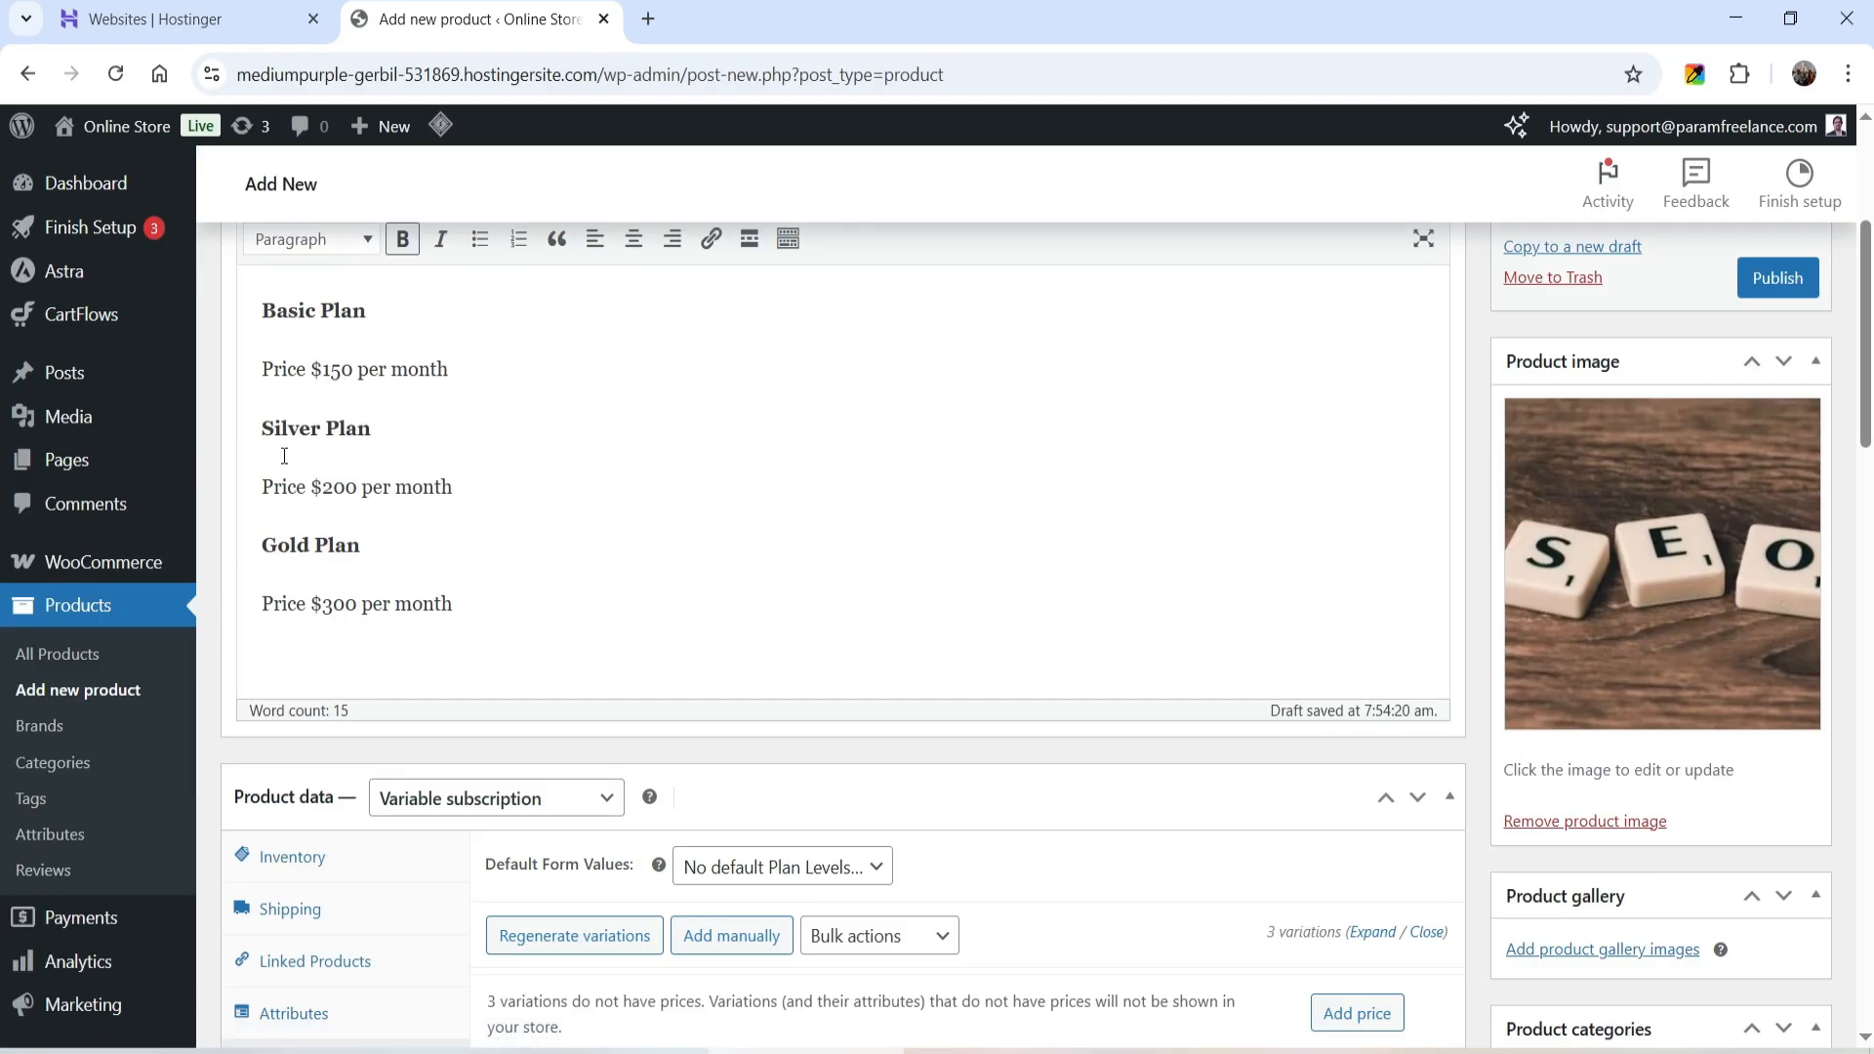
pyautogui.scroll(-6, 865, 508)
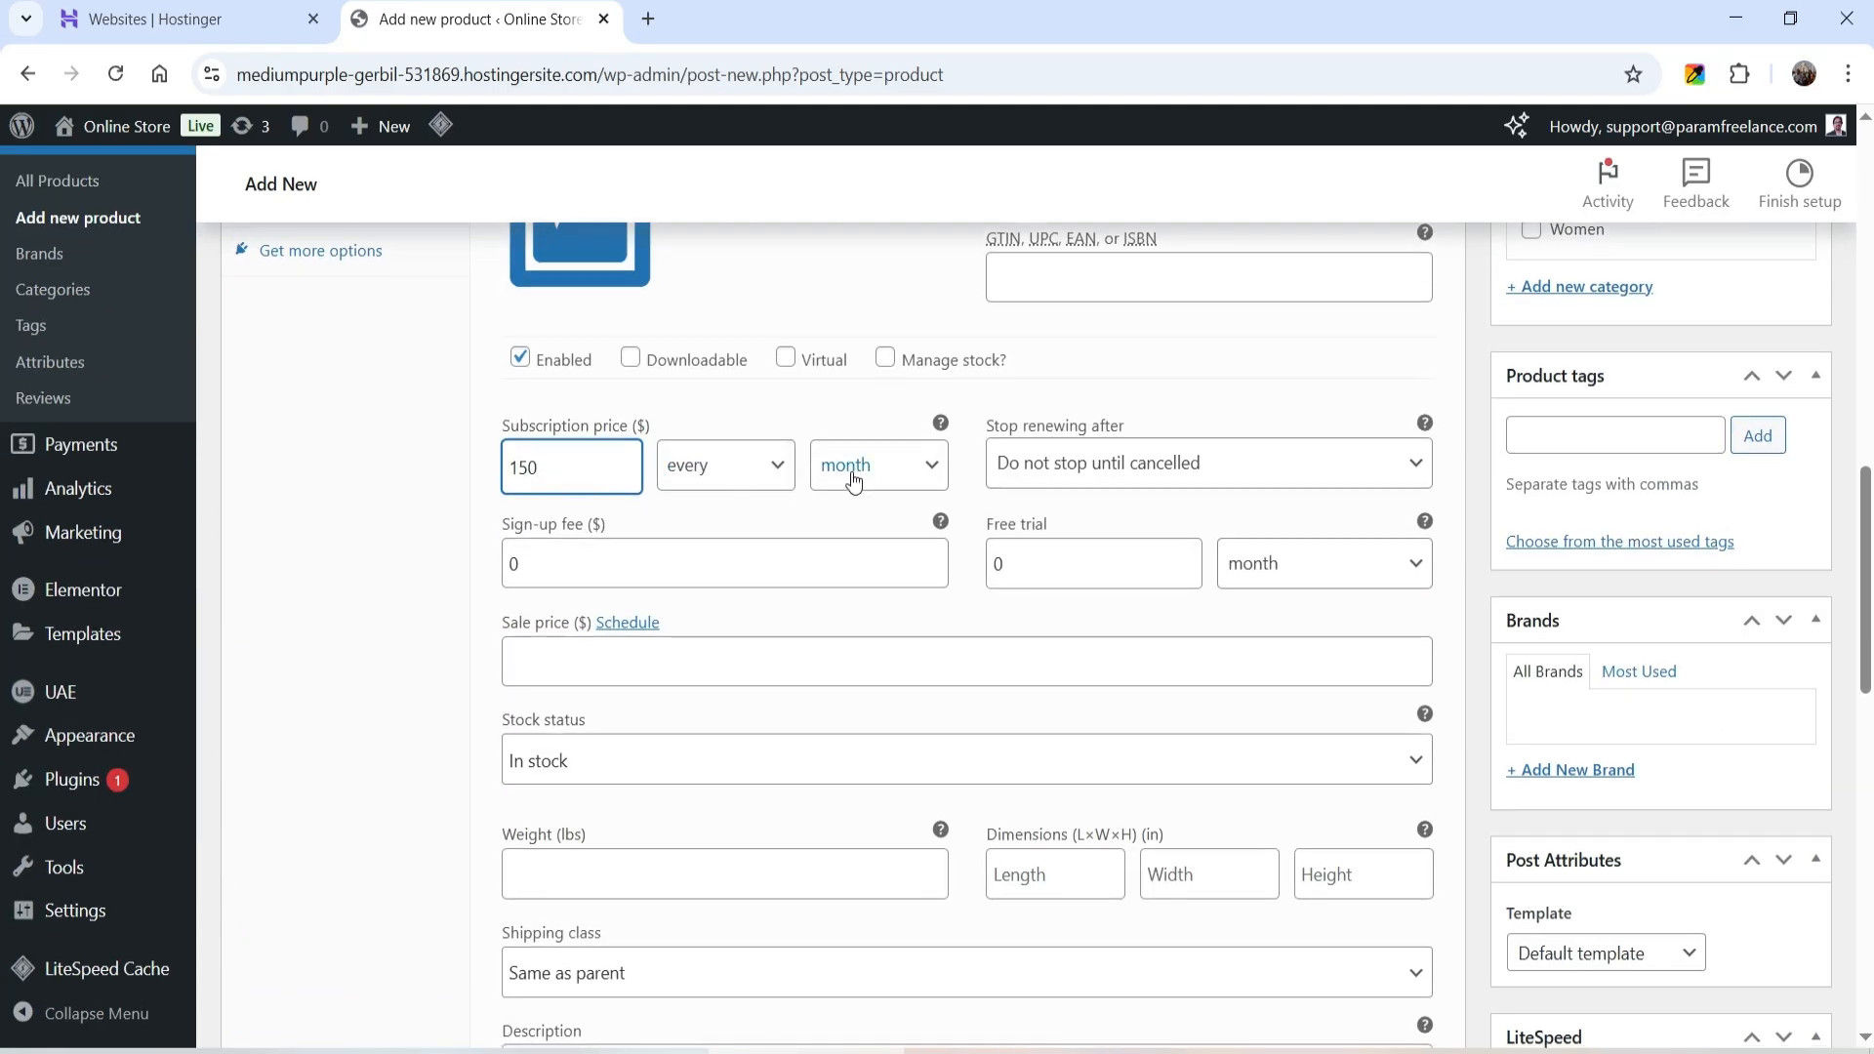
pyautogui.click(1076, 466)
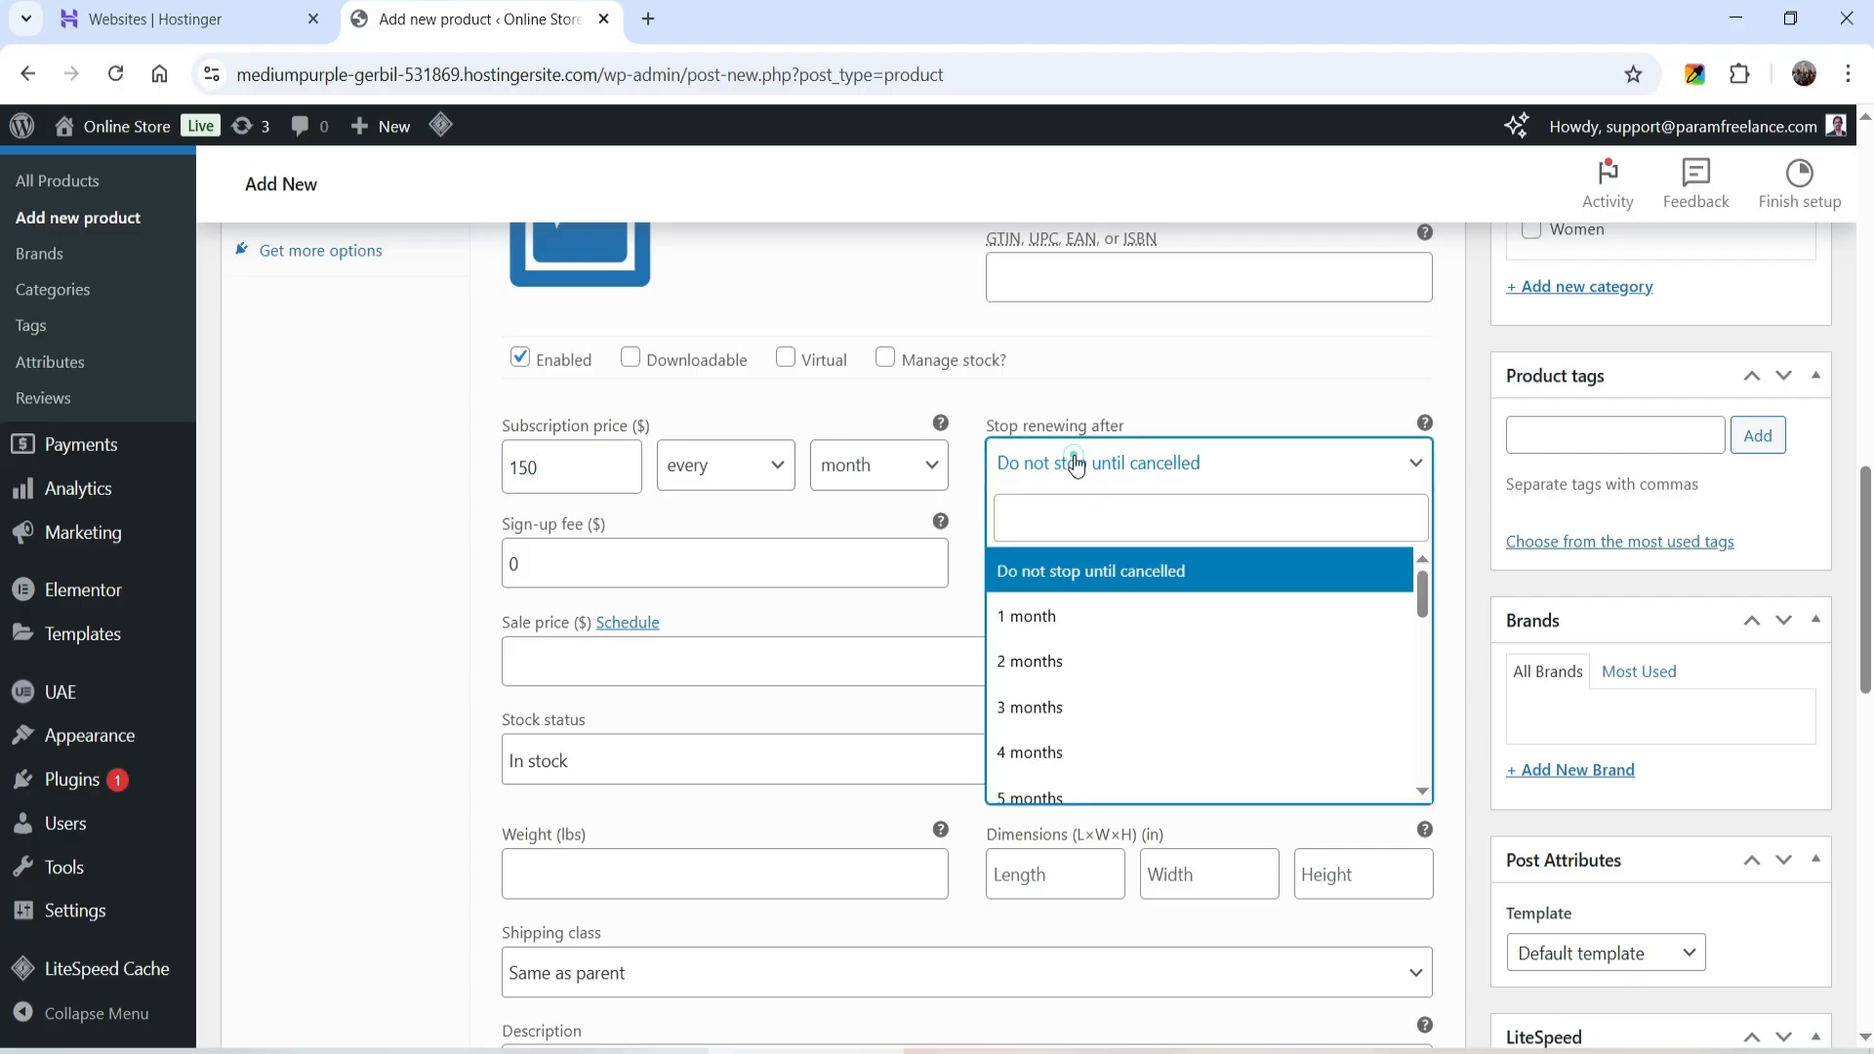
pyautogui.click(1076, 466)
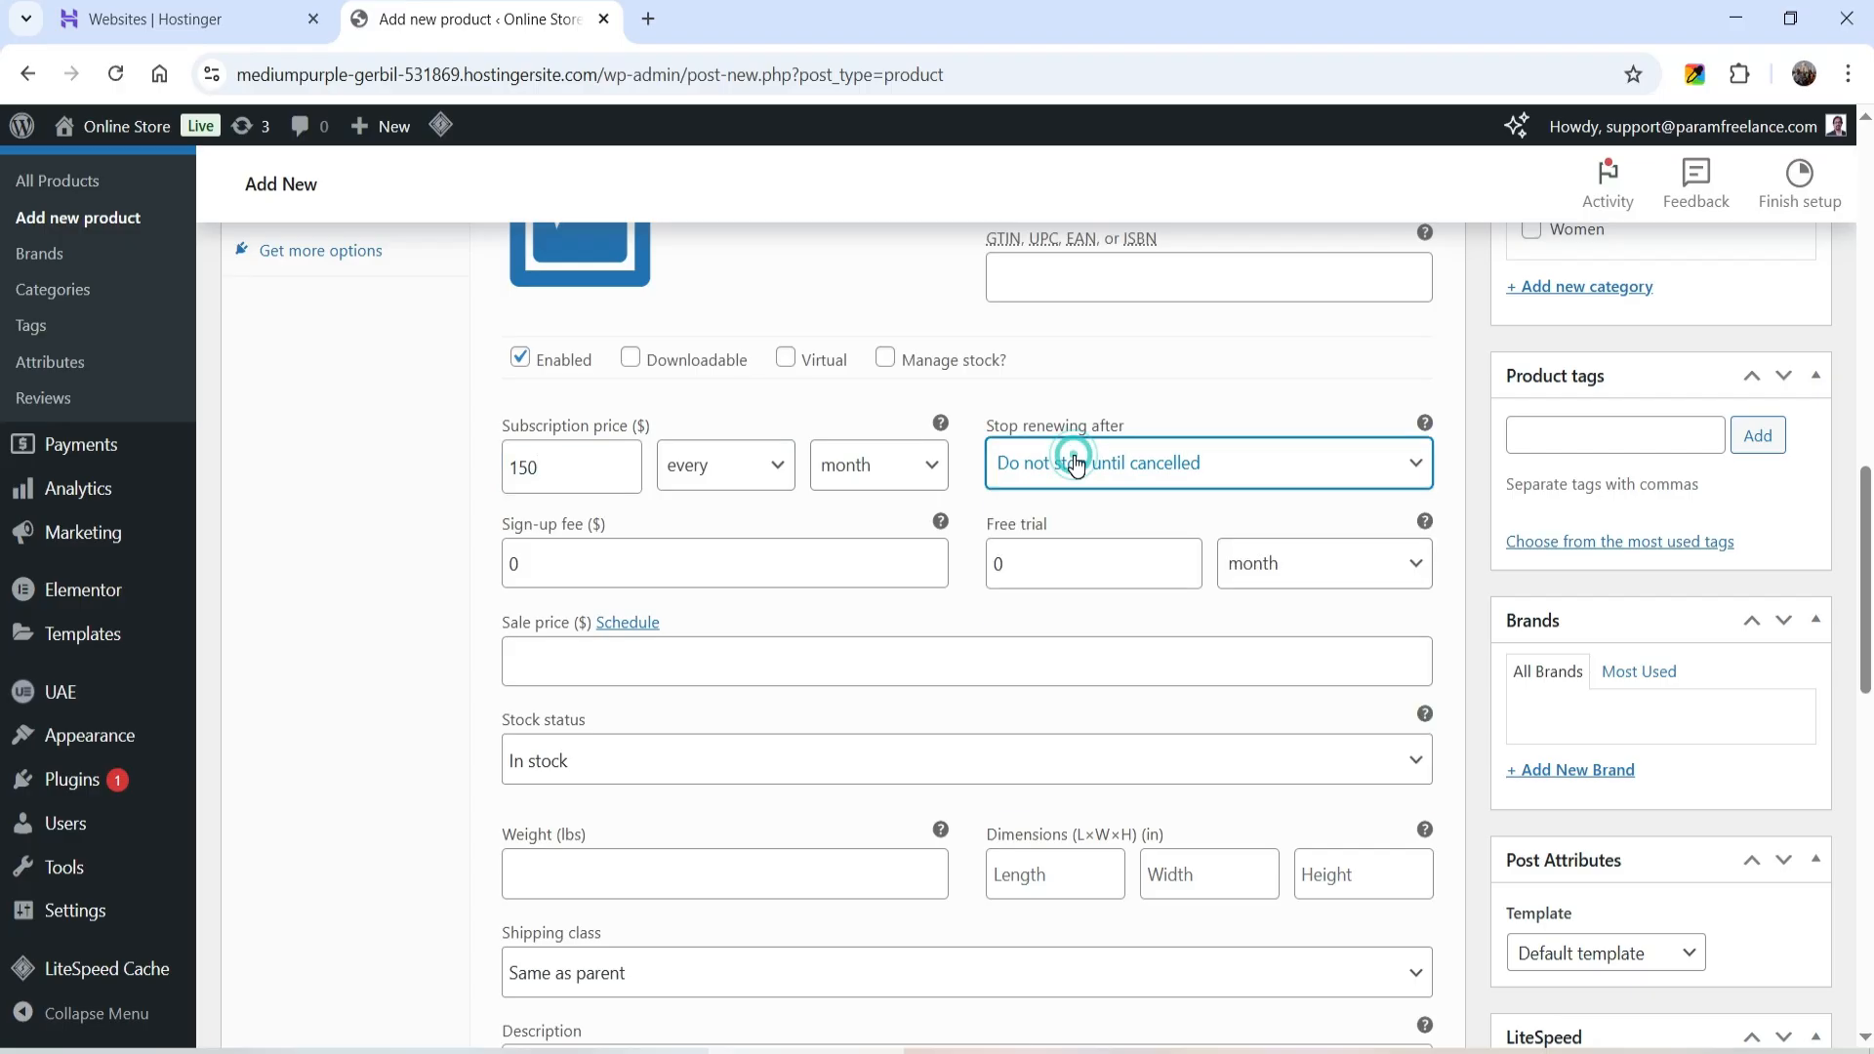
# Give the Basic variation a $20 sign-up fee and a free trial of 7 days
pyautogui.doubleClick(545, 579)
pyautogui.write('20')
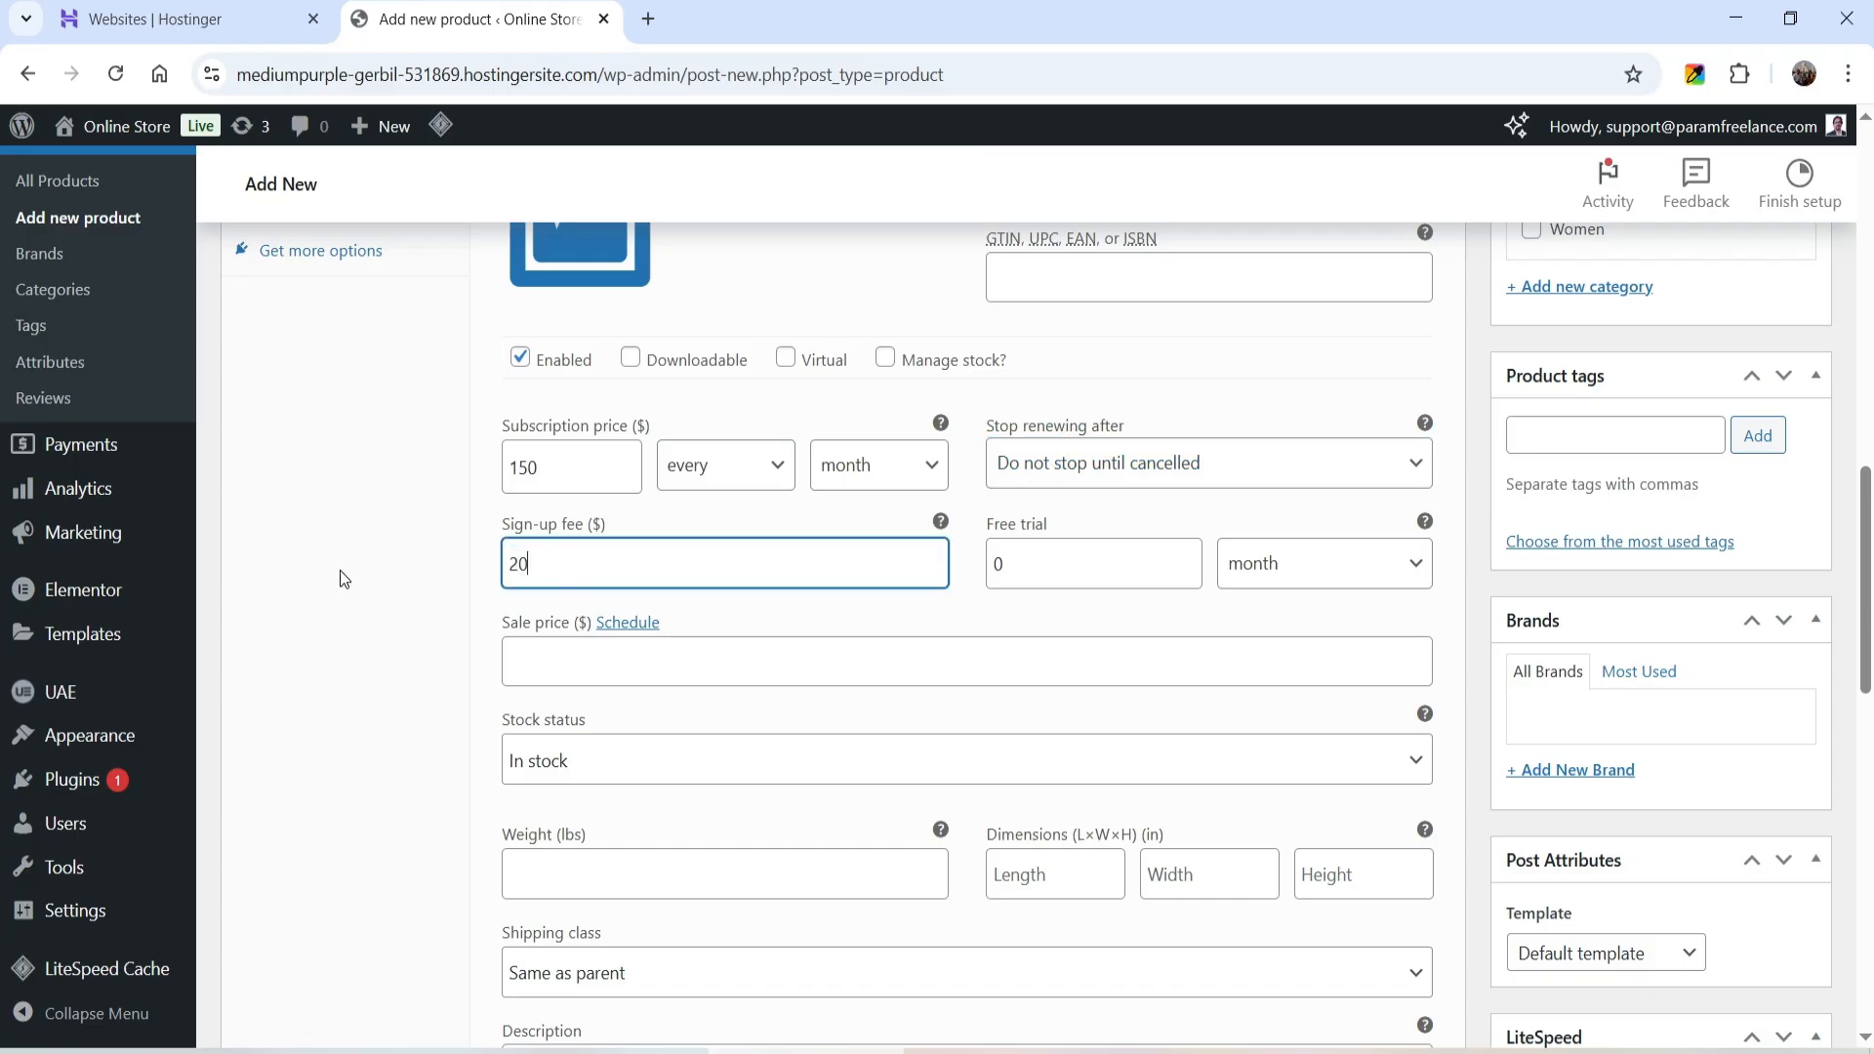
pyautogui.click(1109, 552)
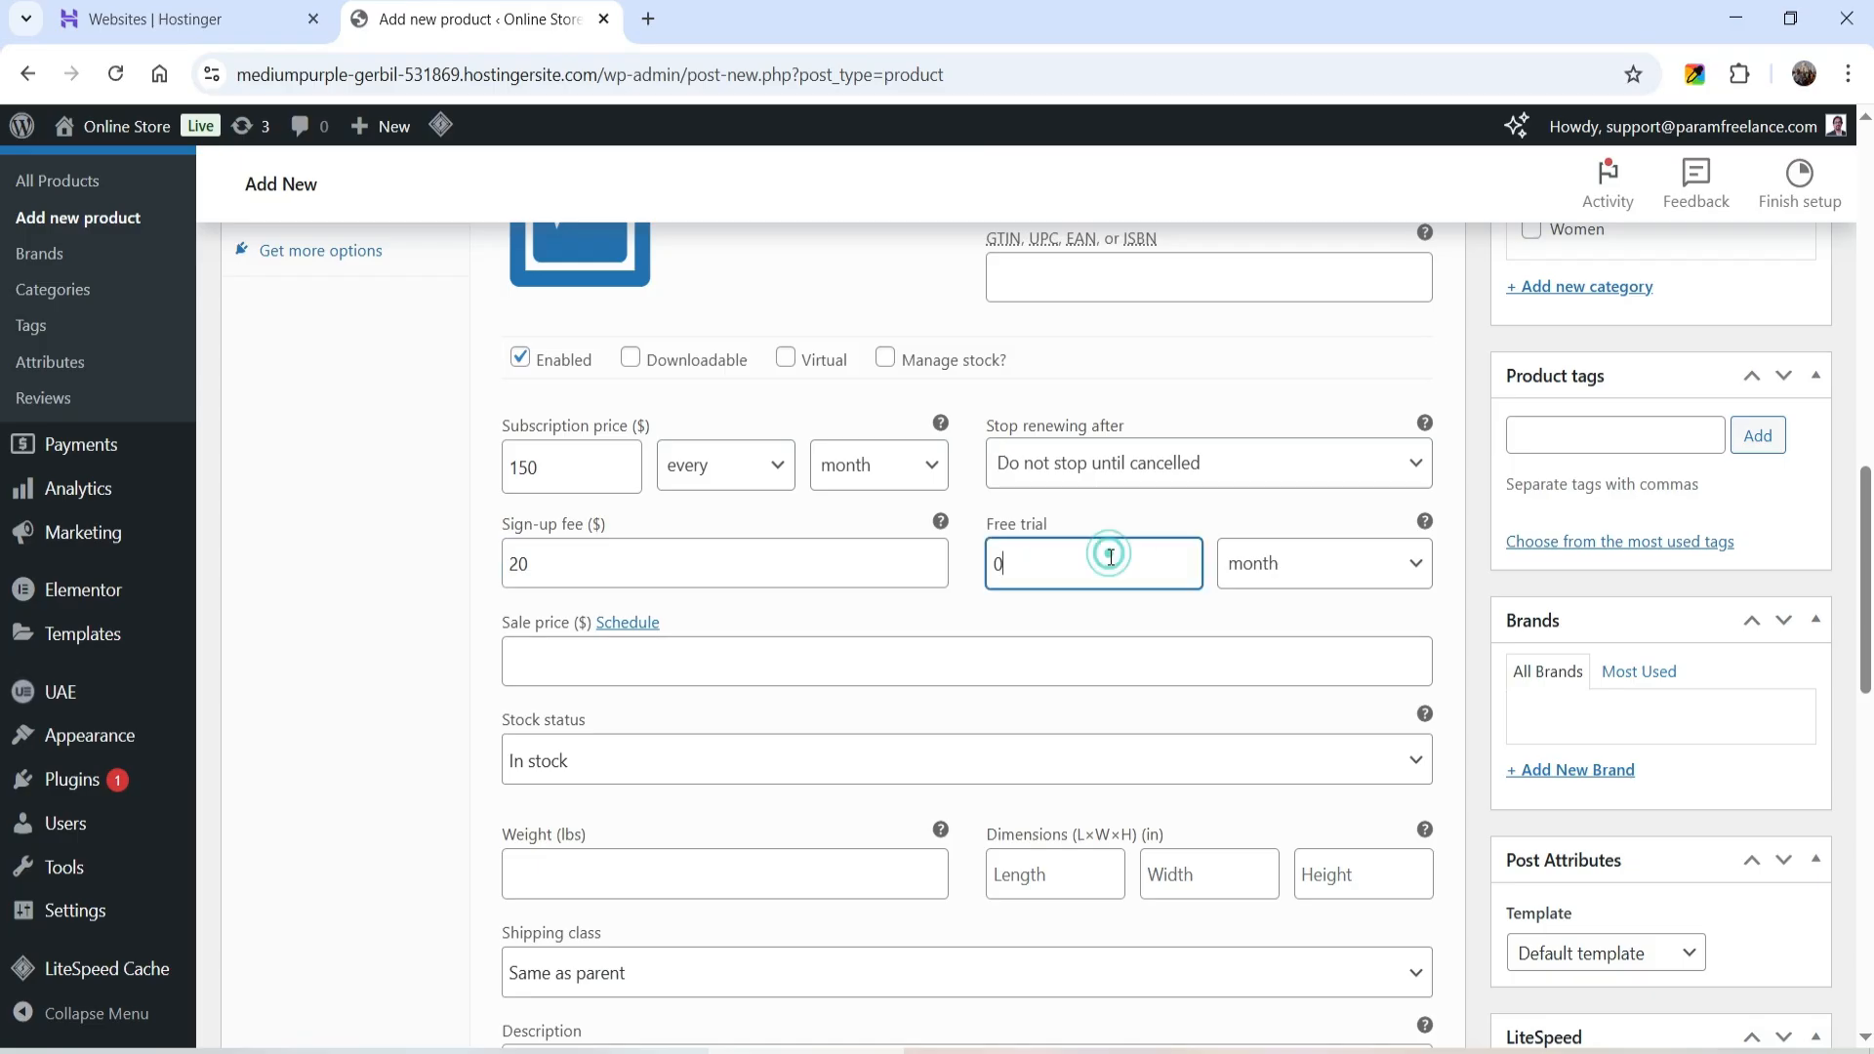
pyautogui.doubleClick(1033, 569)
pyautogui.write('7')
pyautogui.click(1360, 586)
pyautogui.click(1242, 611)
# Set the Silver variation's subscription price to $250 every month
pyautogui.scroll(-3, 511, 488)
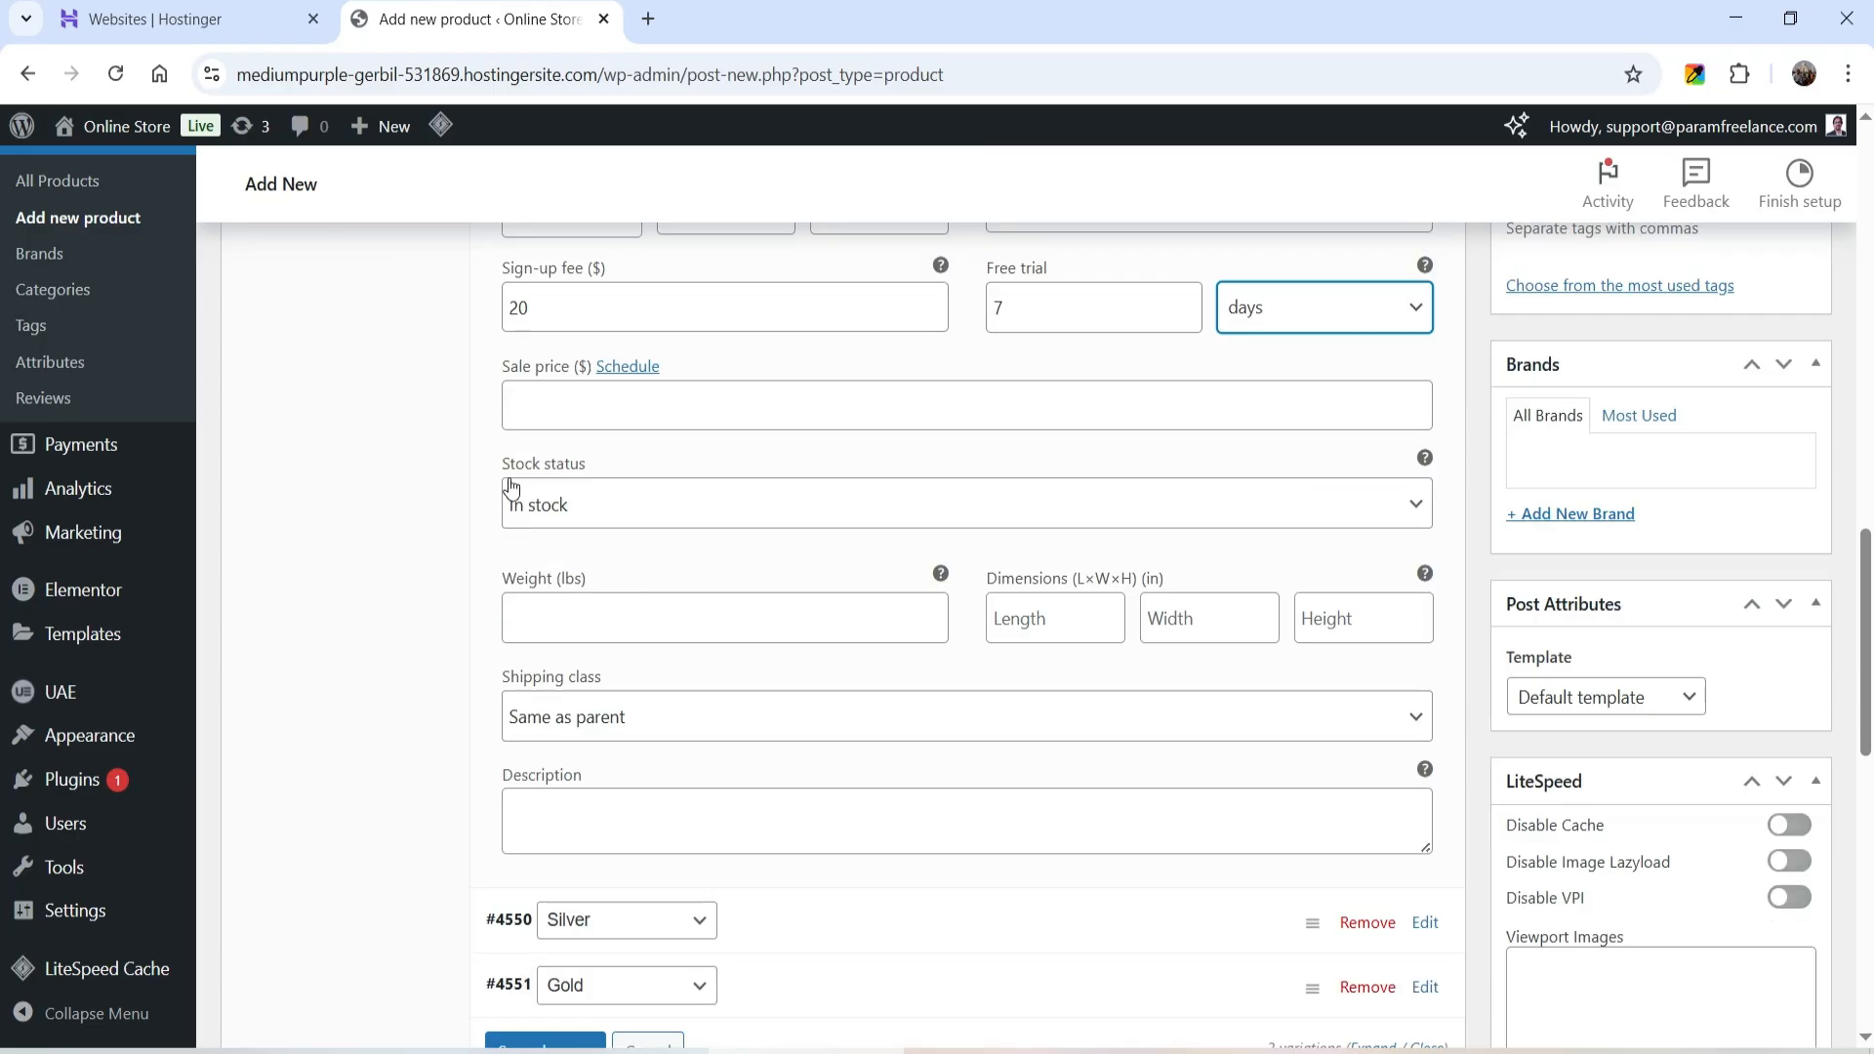
pyautogui.scroll(-4, 774, 473)
pyautogui.click(874, 542)
pyautogui.scroll(-3, 845, 597)
pyautogui.click(563, 697)
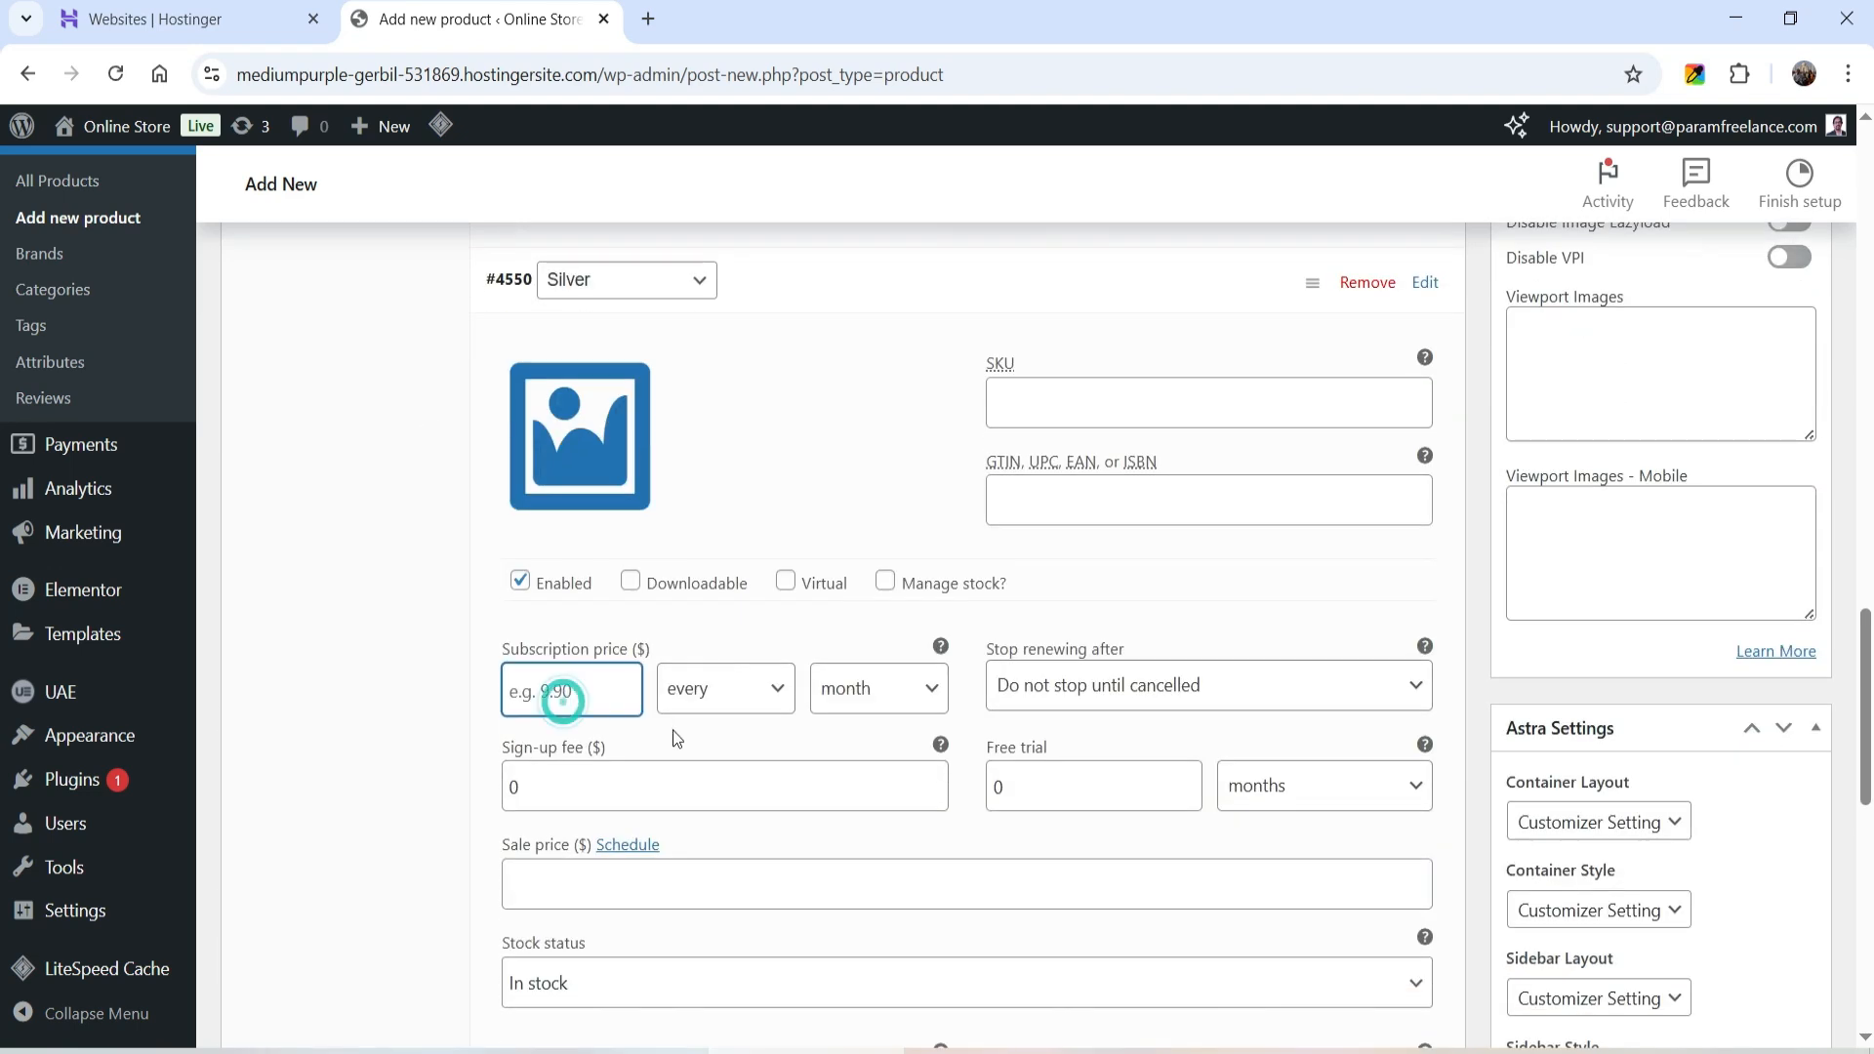
pyautogui.write('250')
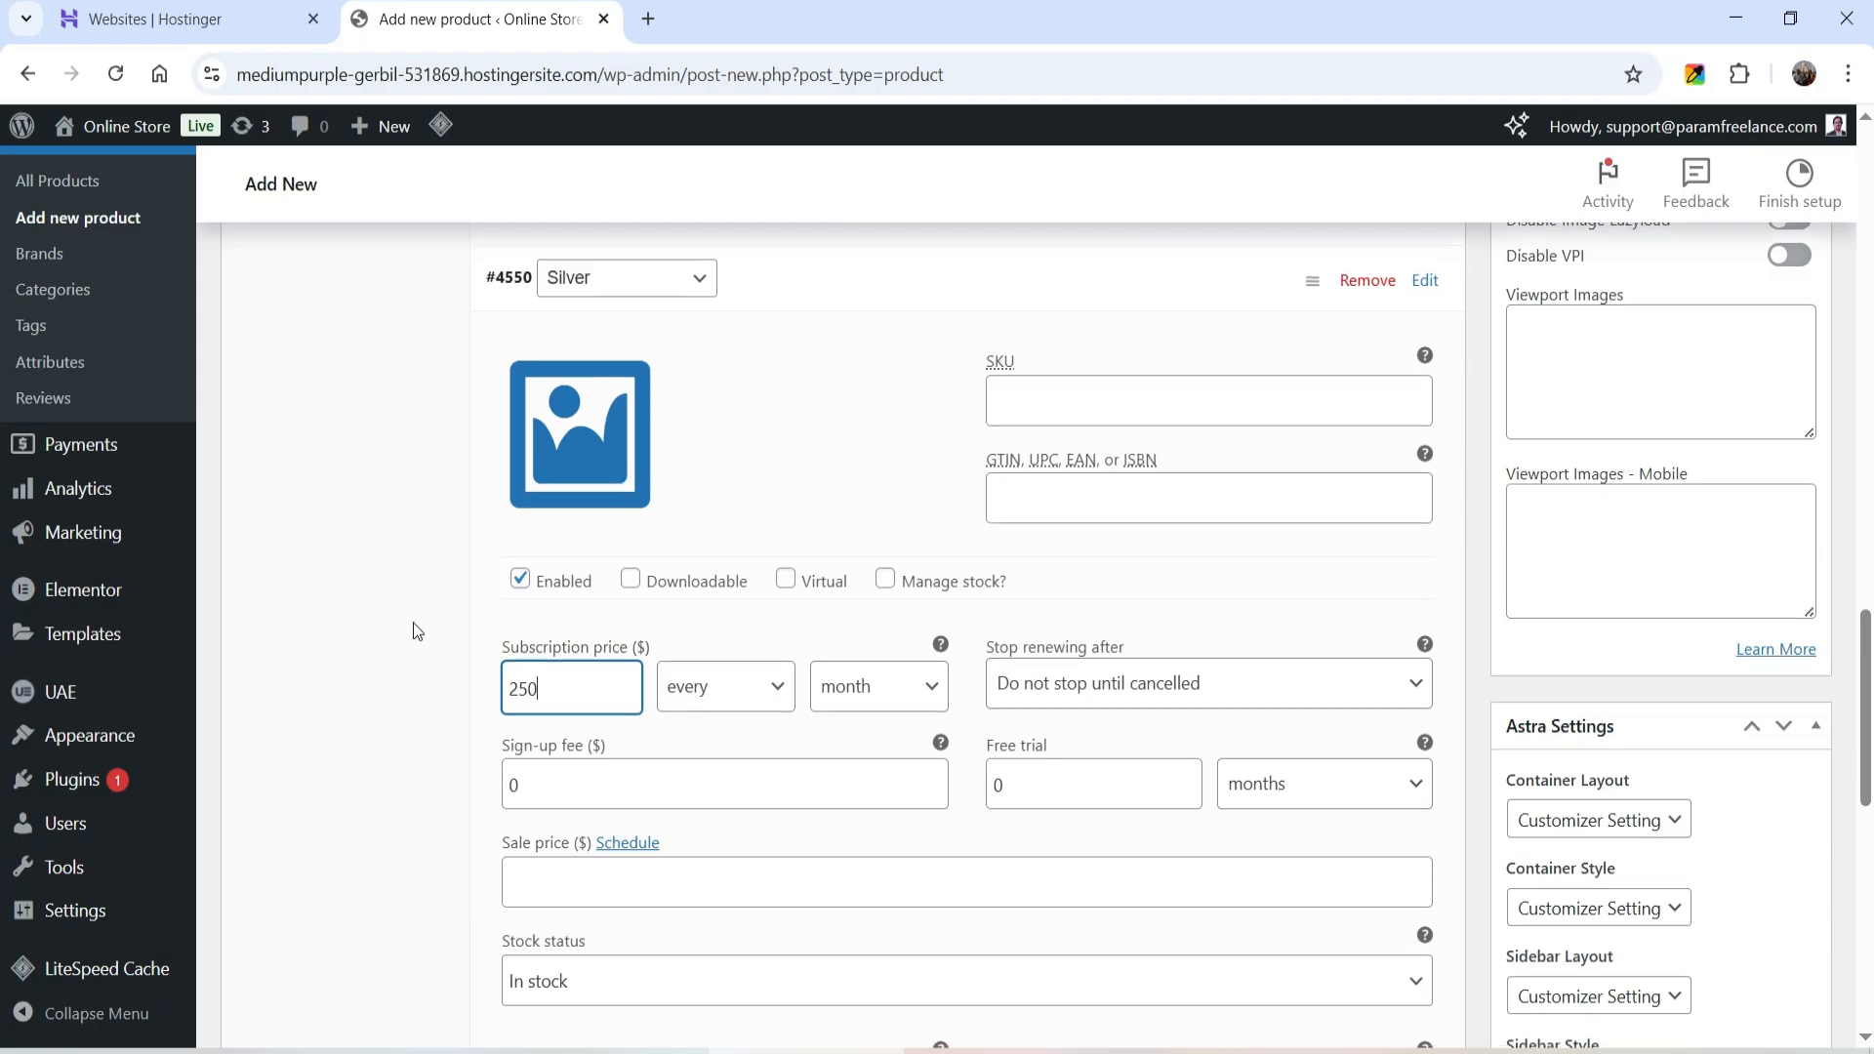
# Give the Silver variation a $25 sign-up fee and a free trial of 7 days
pyautogui.scroll(-3, 417, 631)
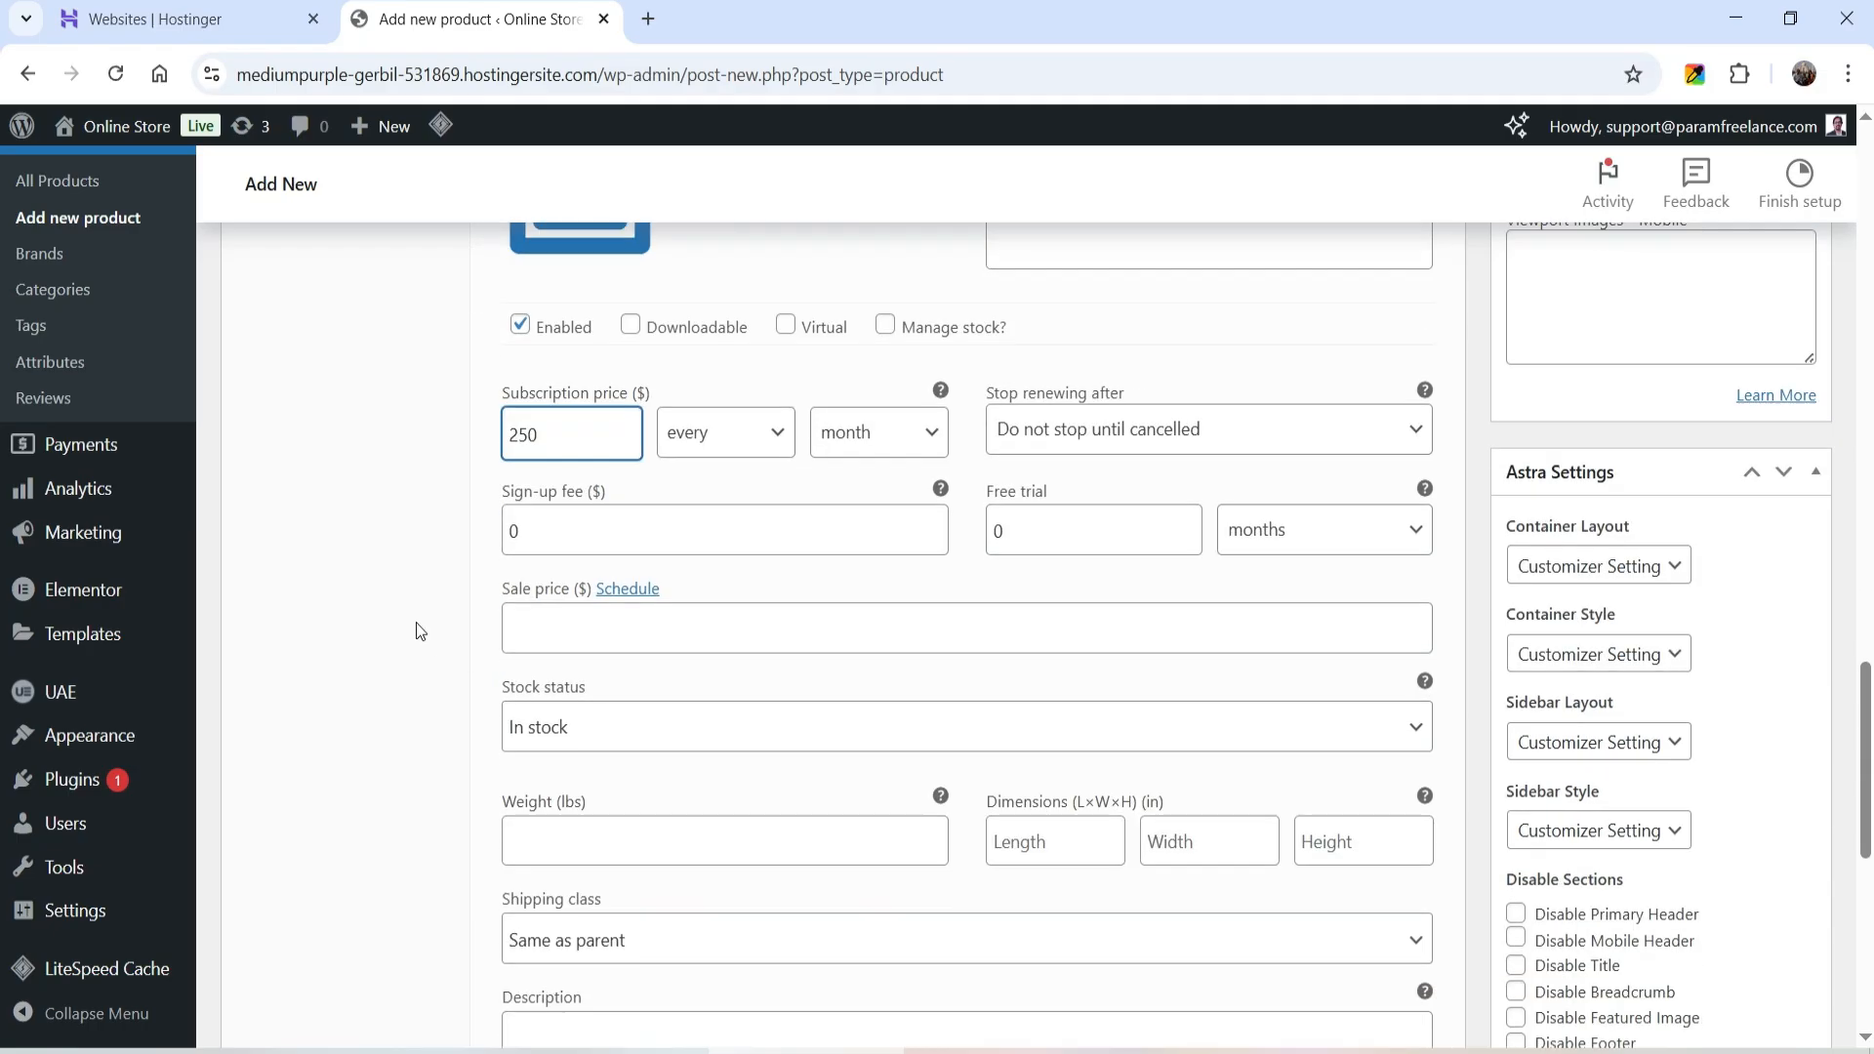
pyautogui.doubleClick(569, 536)
pyautogui.write('25')
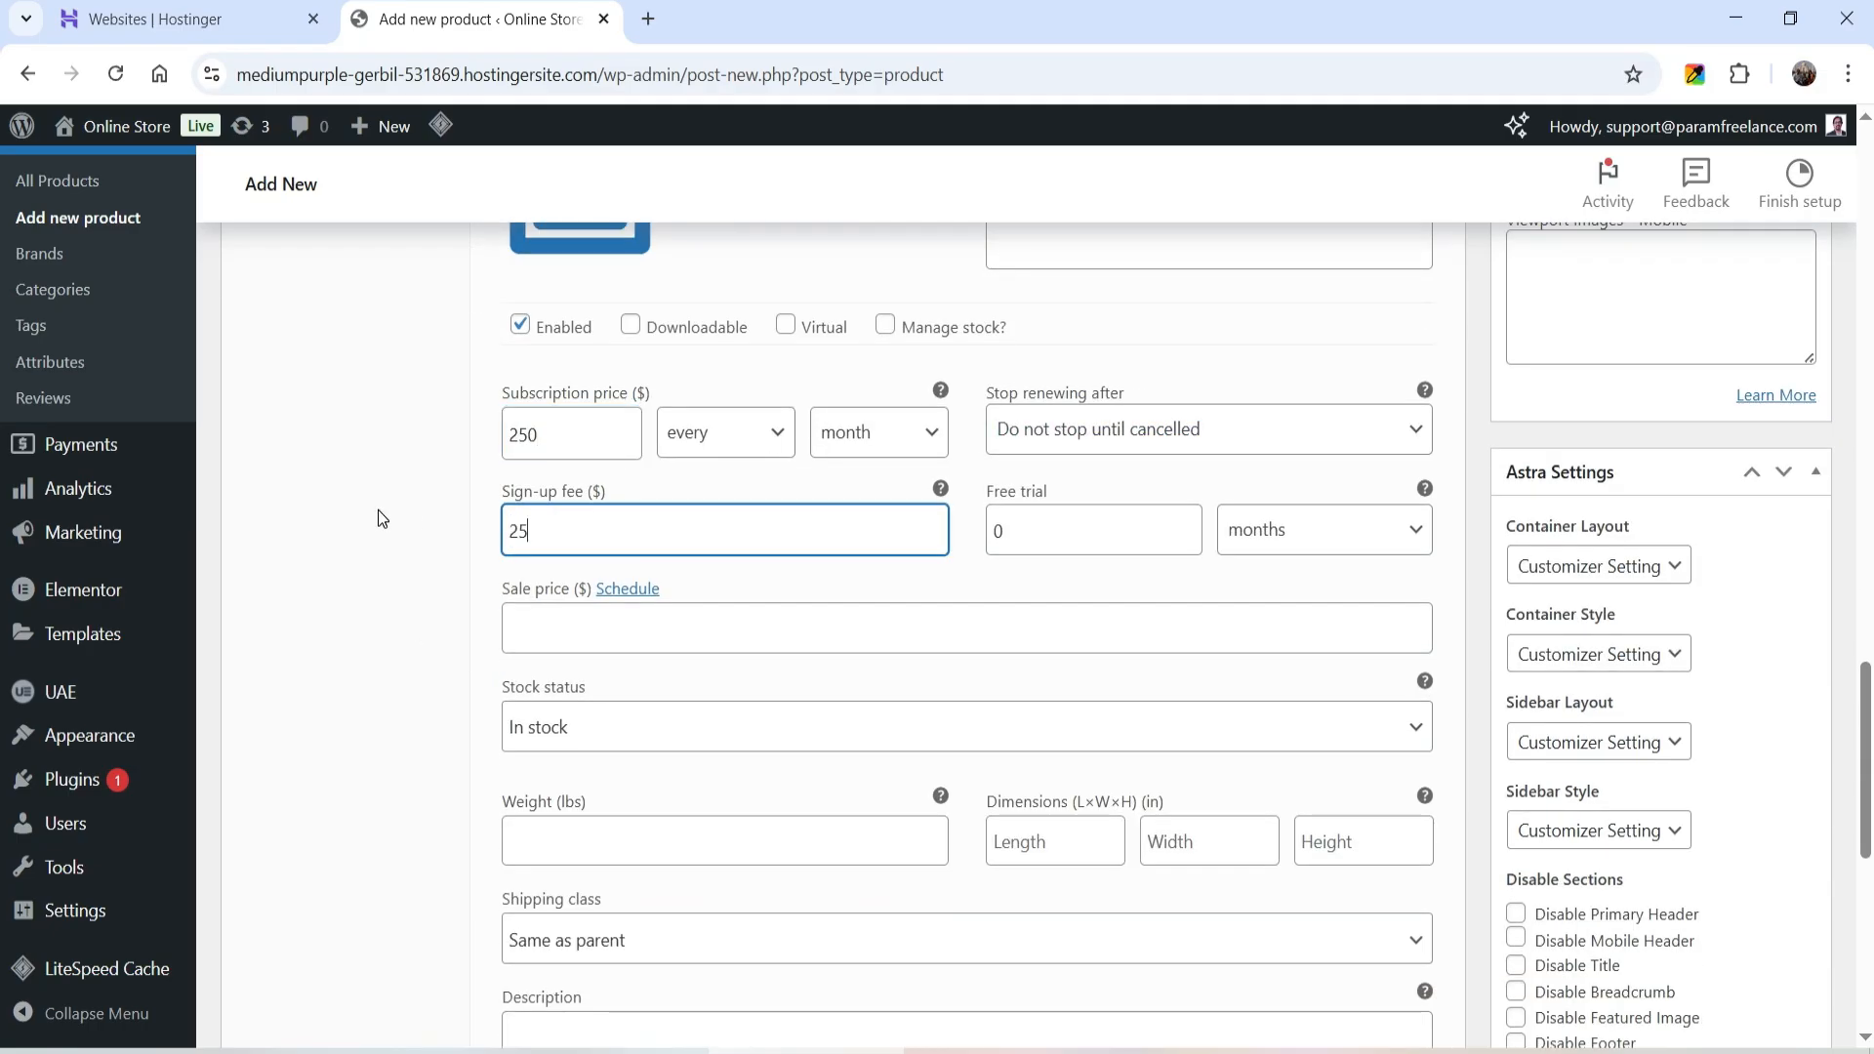
pyautogui.click(1005, 543)
pyautogui.doubleClick(1020, 534)
pyautogui.write('7')
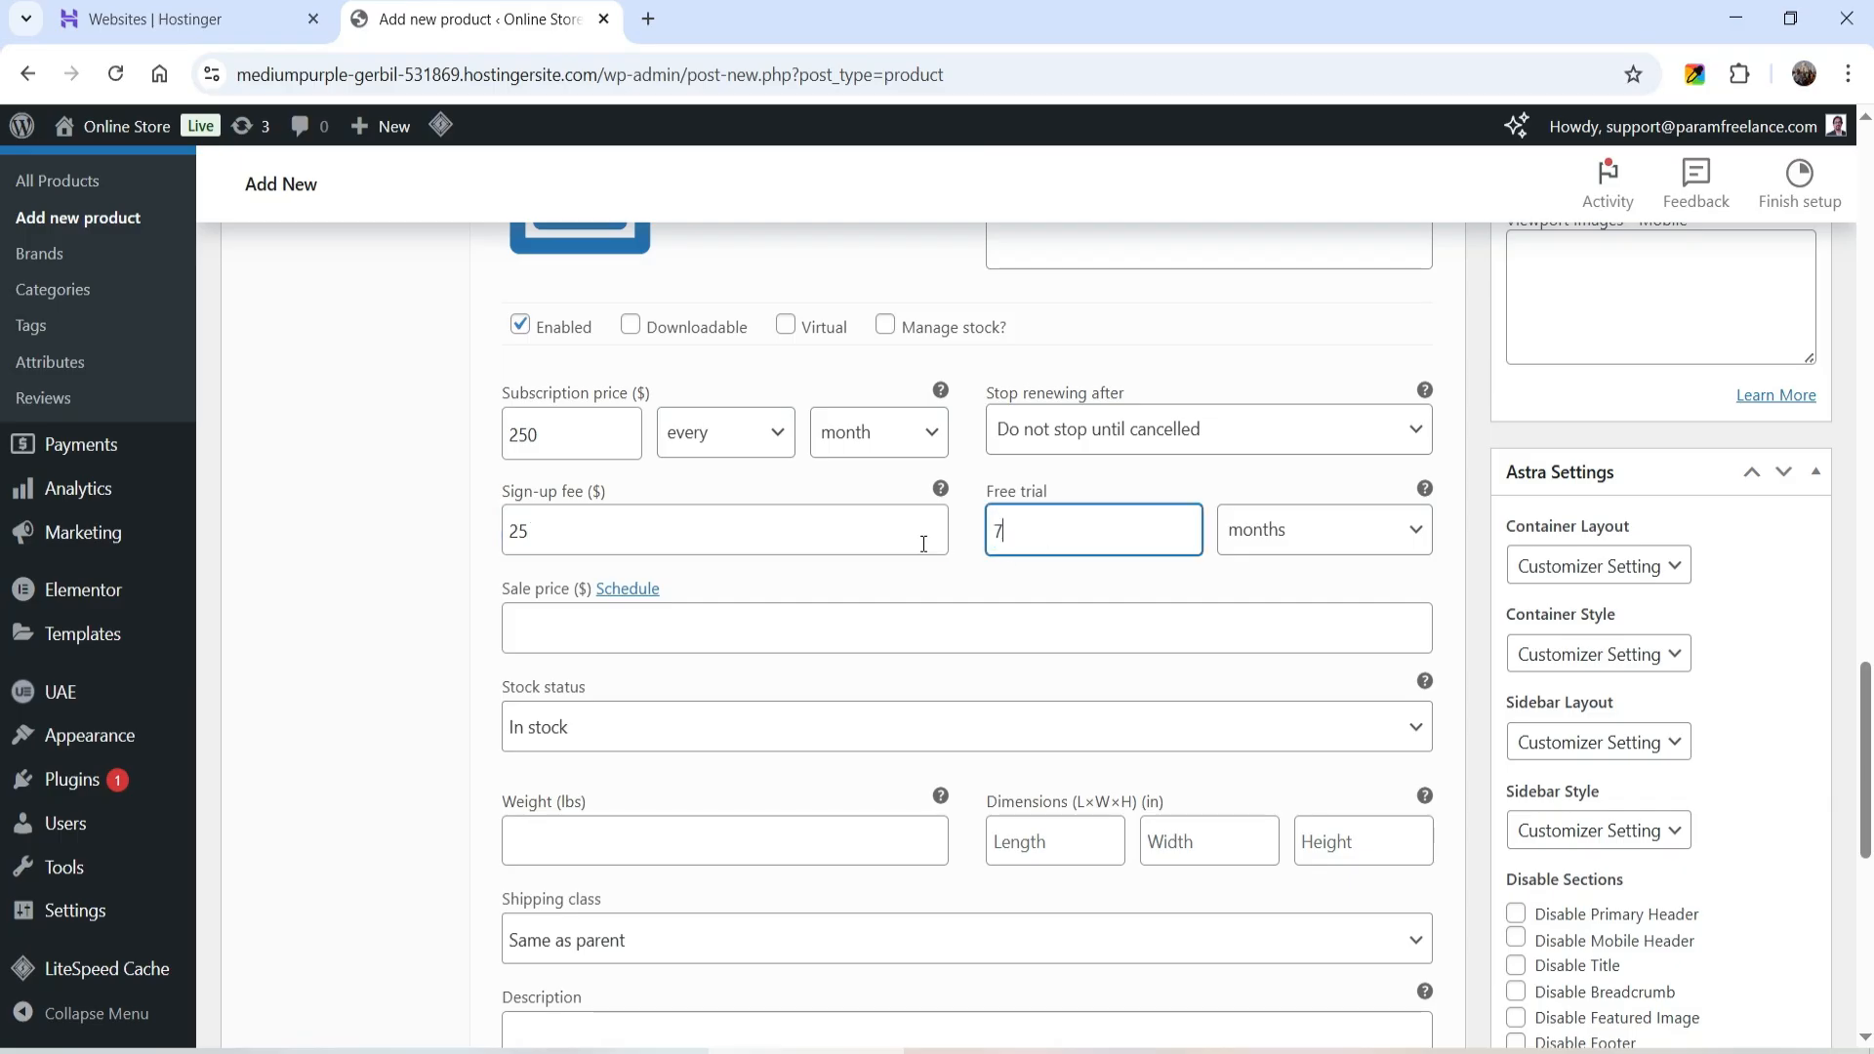
pyautogui.click(1276, 538)
pyautogui.click(1288, 579)
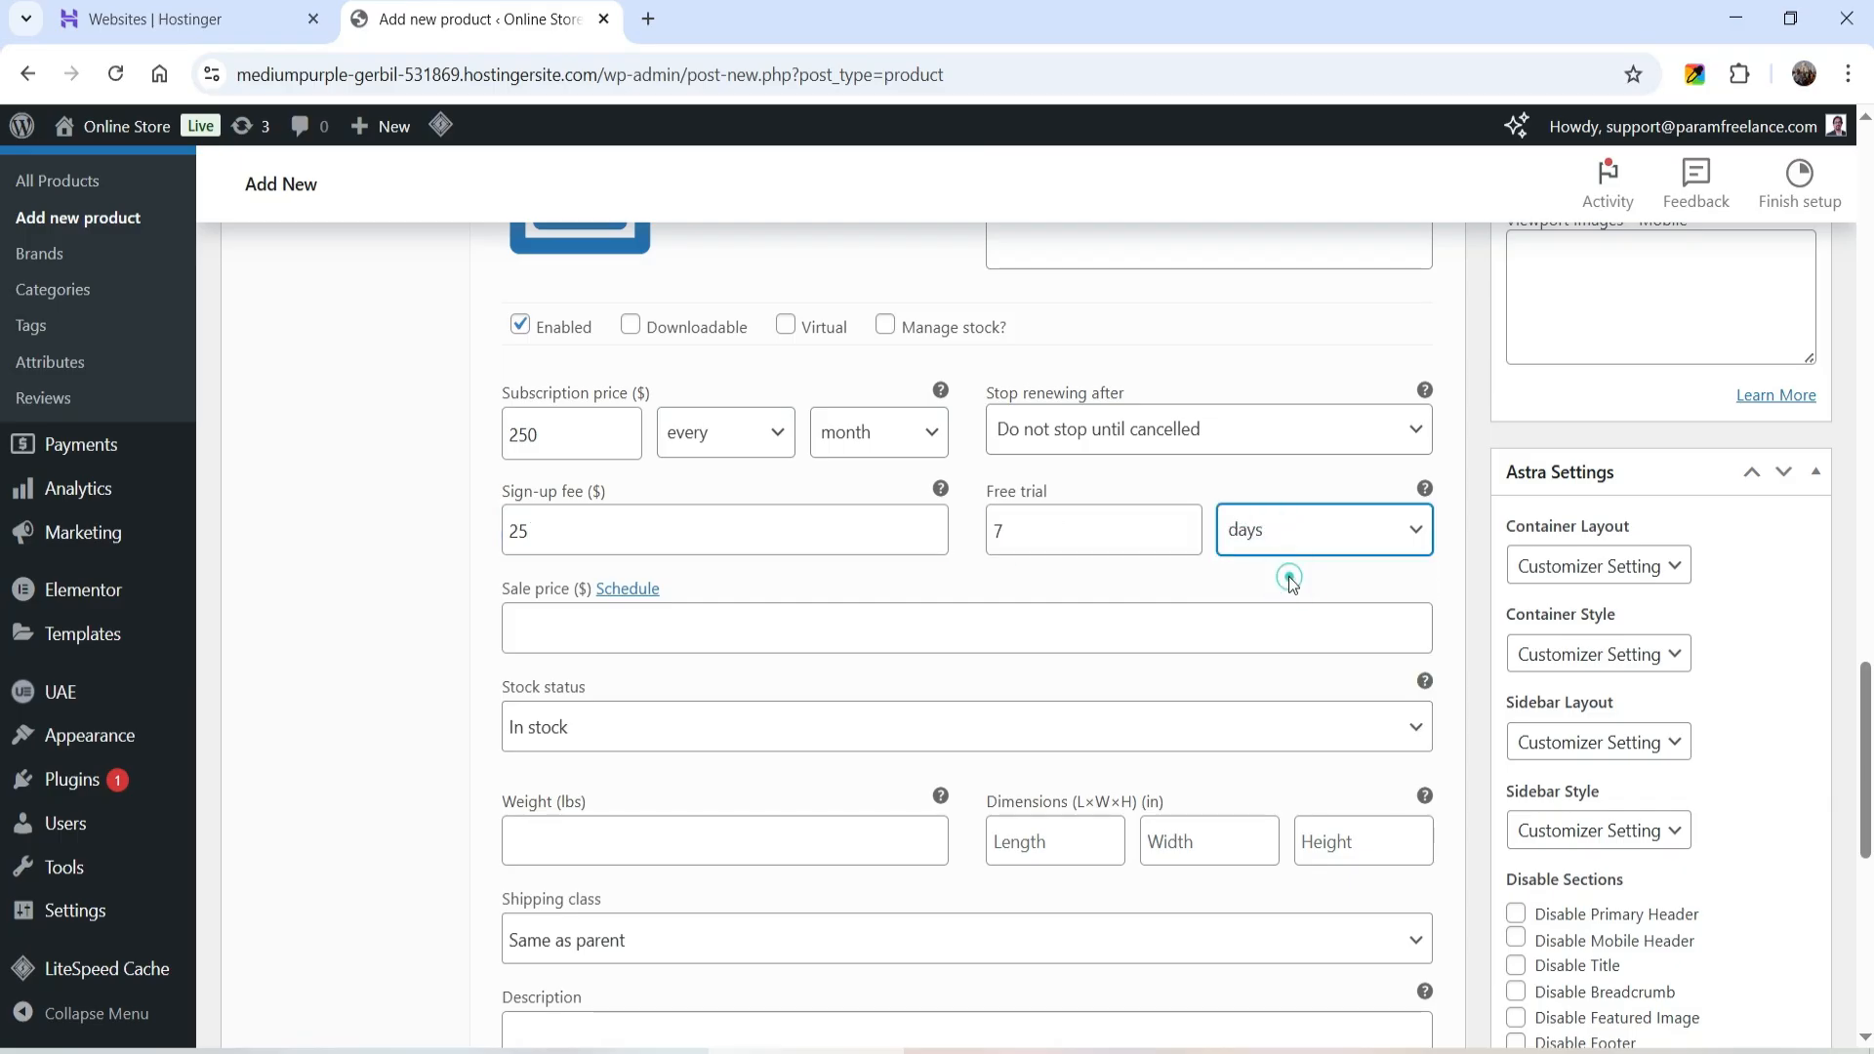
# Set the Gold variation's subscription price to $300 every month
pyautogui.scroll(-1, 688, 543)
pyautogui.scroll(1, 1050, 510)
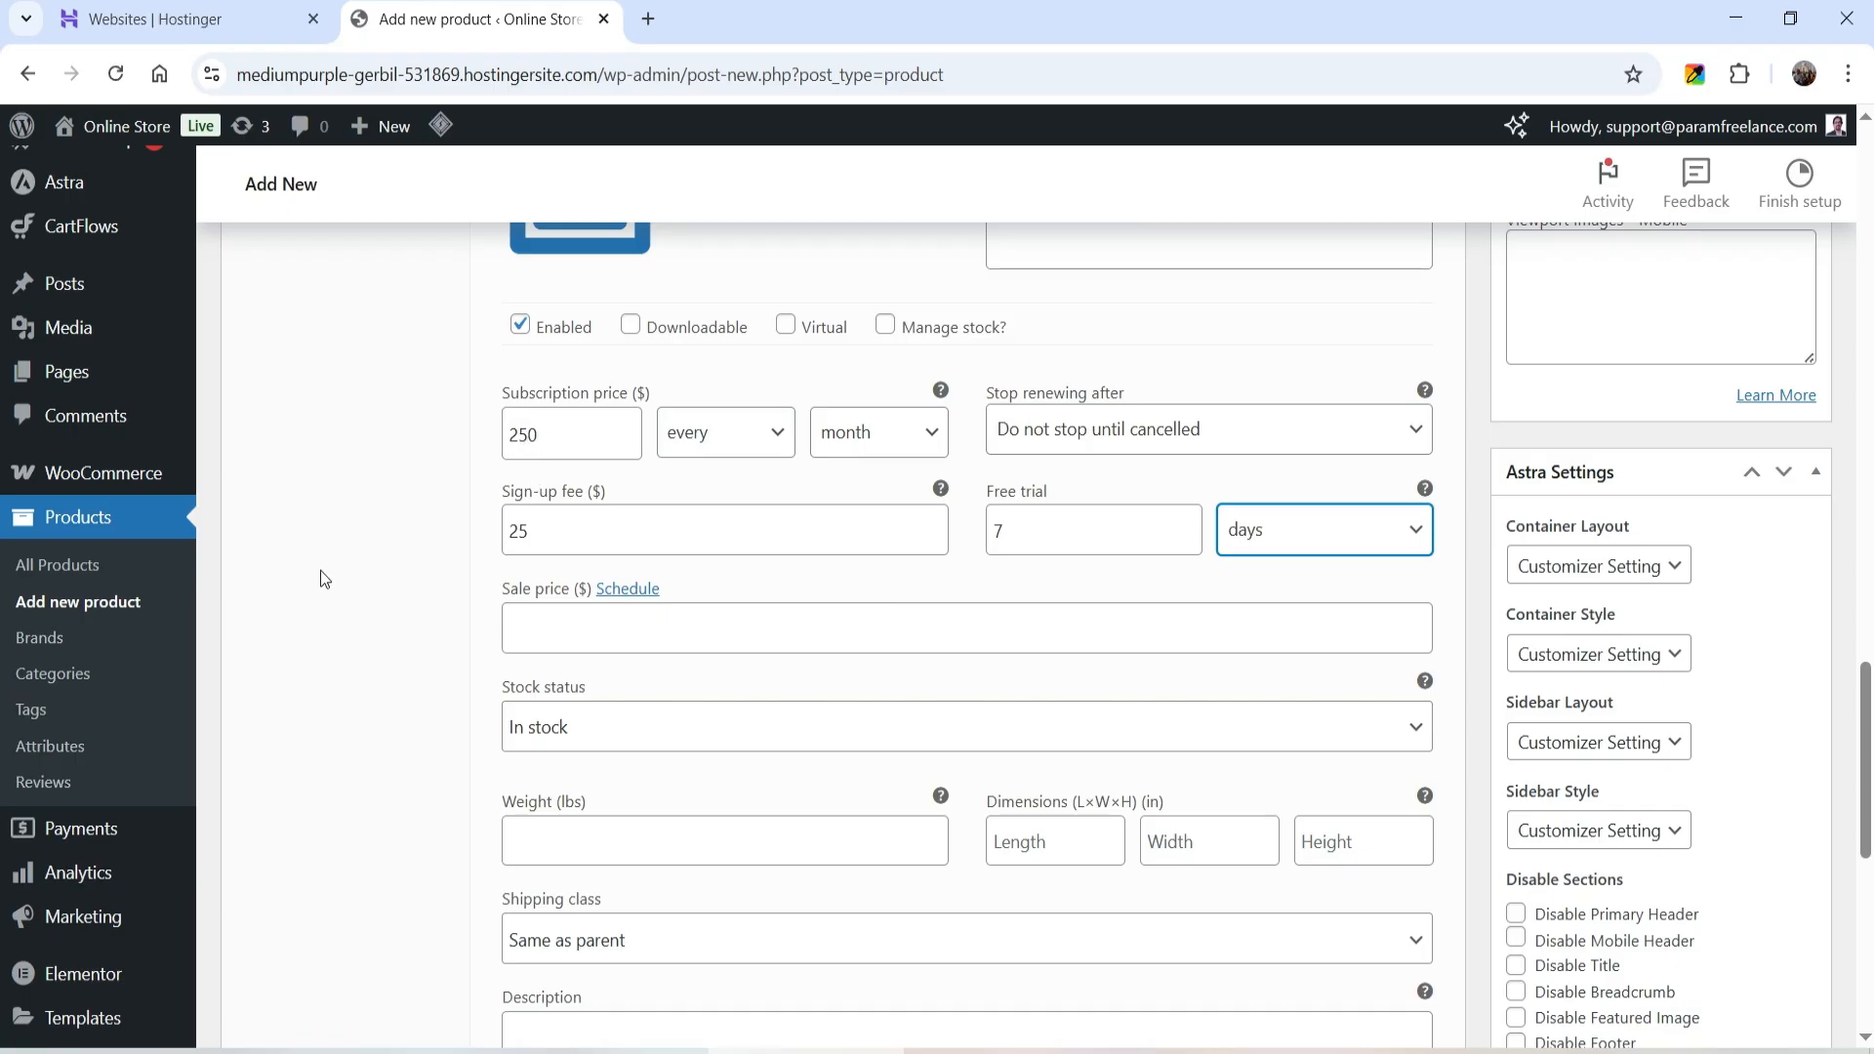
pyautogui.scroll(-5, 327, 569)
pyautogui.click(836, 505)
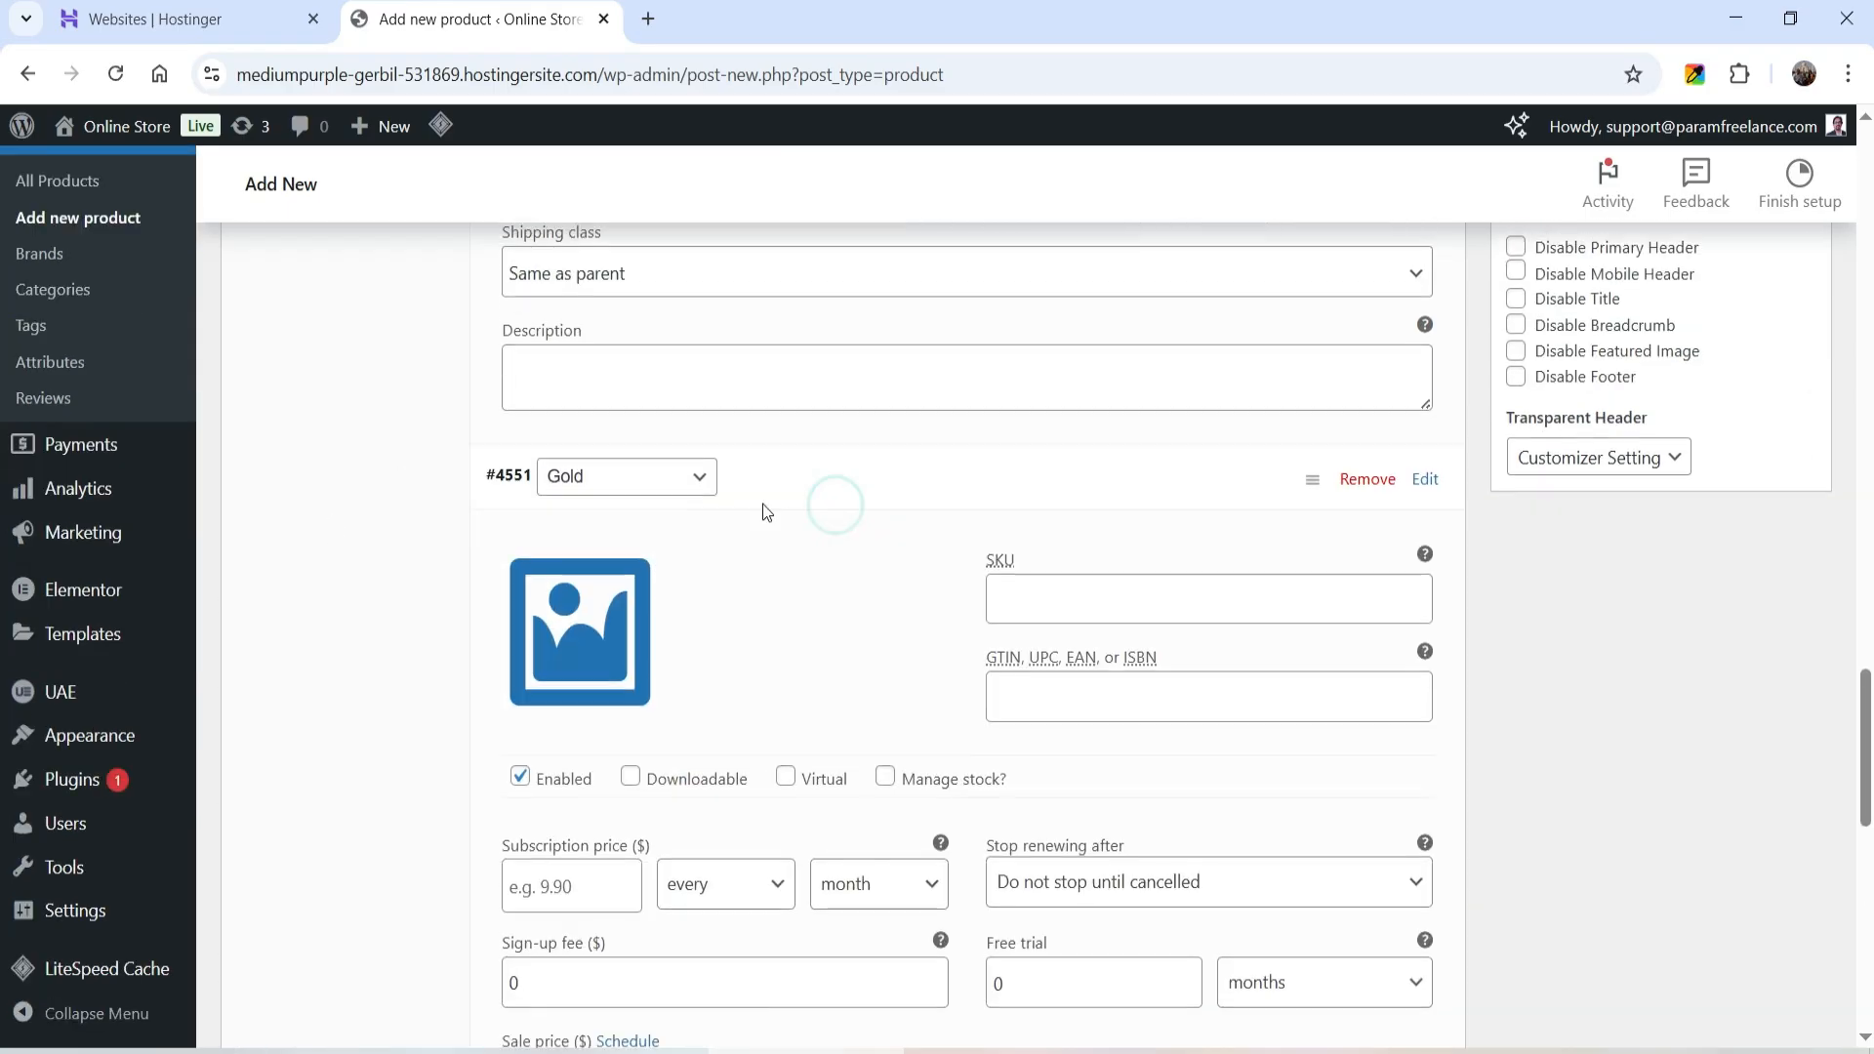
pyautogui.scroll(-4, 683, 518)
pyautogui.click(547, 531)
pyautogui.write('300')
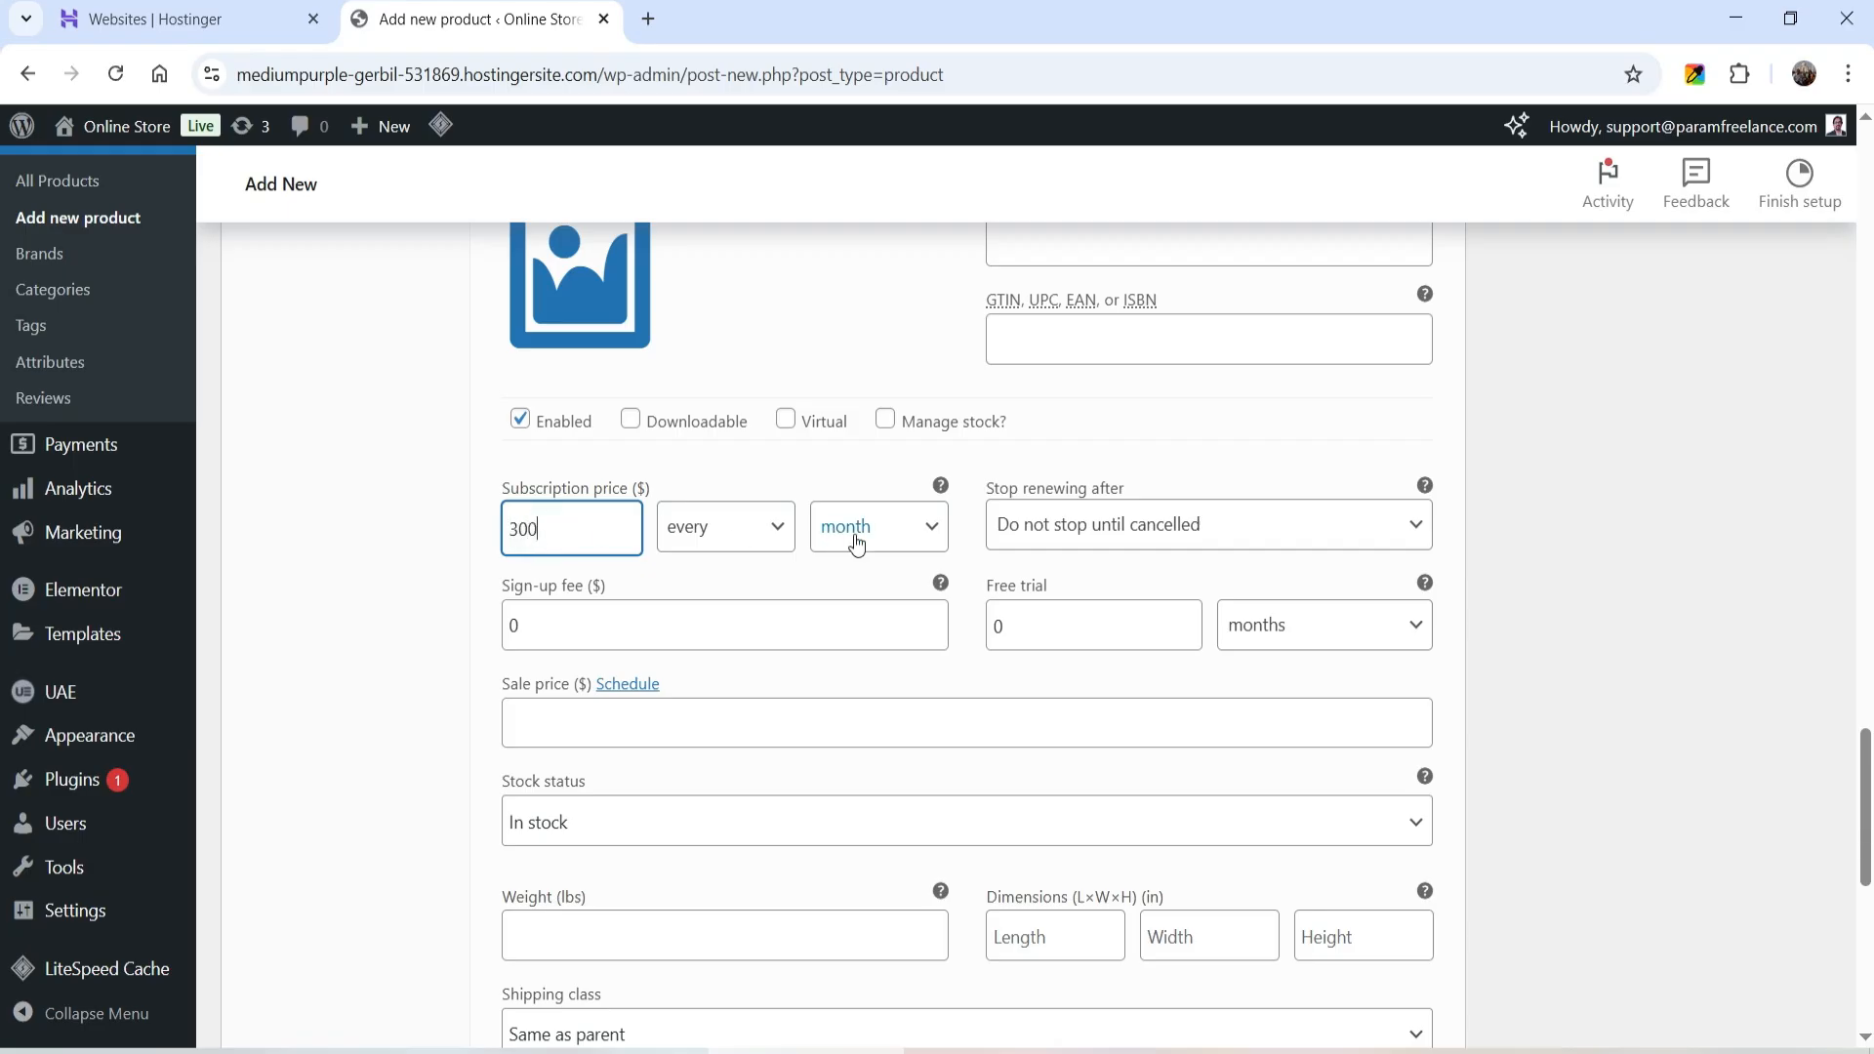
# Set the Gold variation's free trial length to 7 and save the changes to all variations
pyautogui.doubleClick(1054, 636)
pyautogui.write('7')
pyautogui.click(1313, 644)
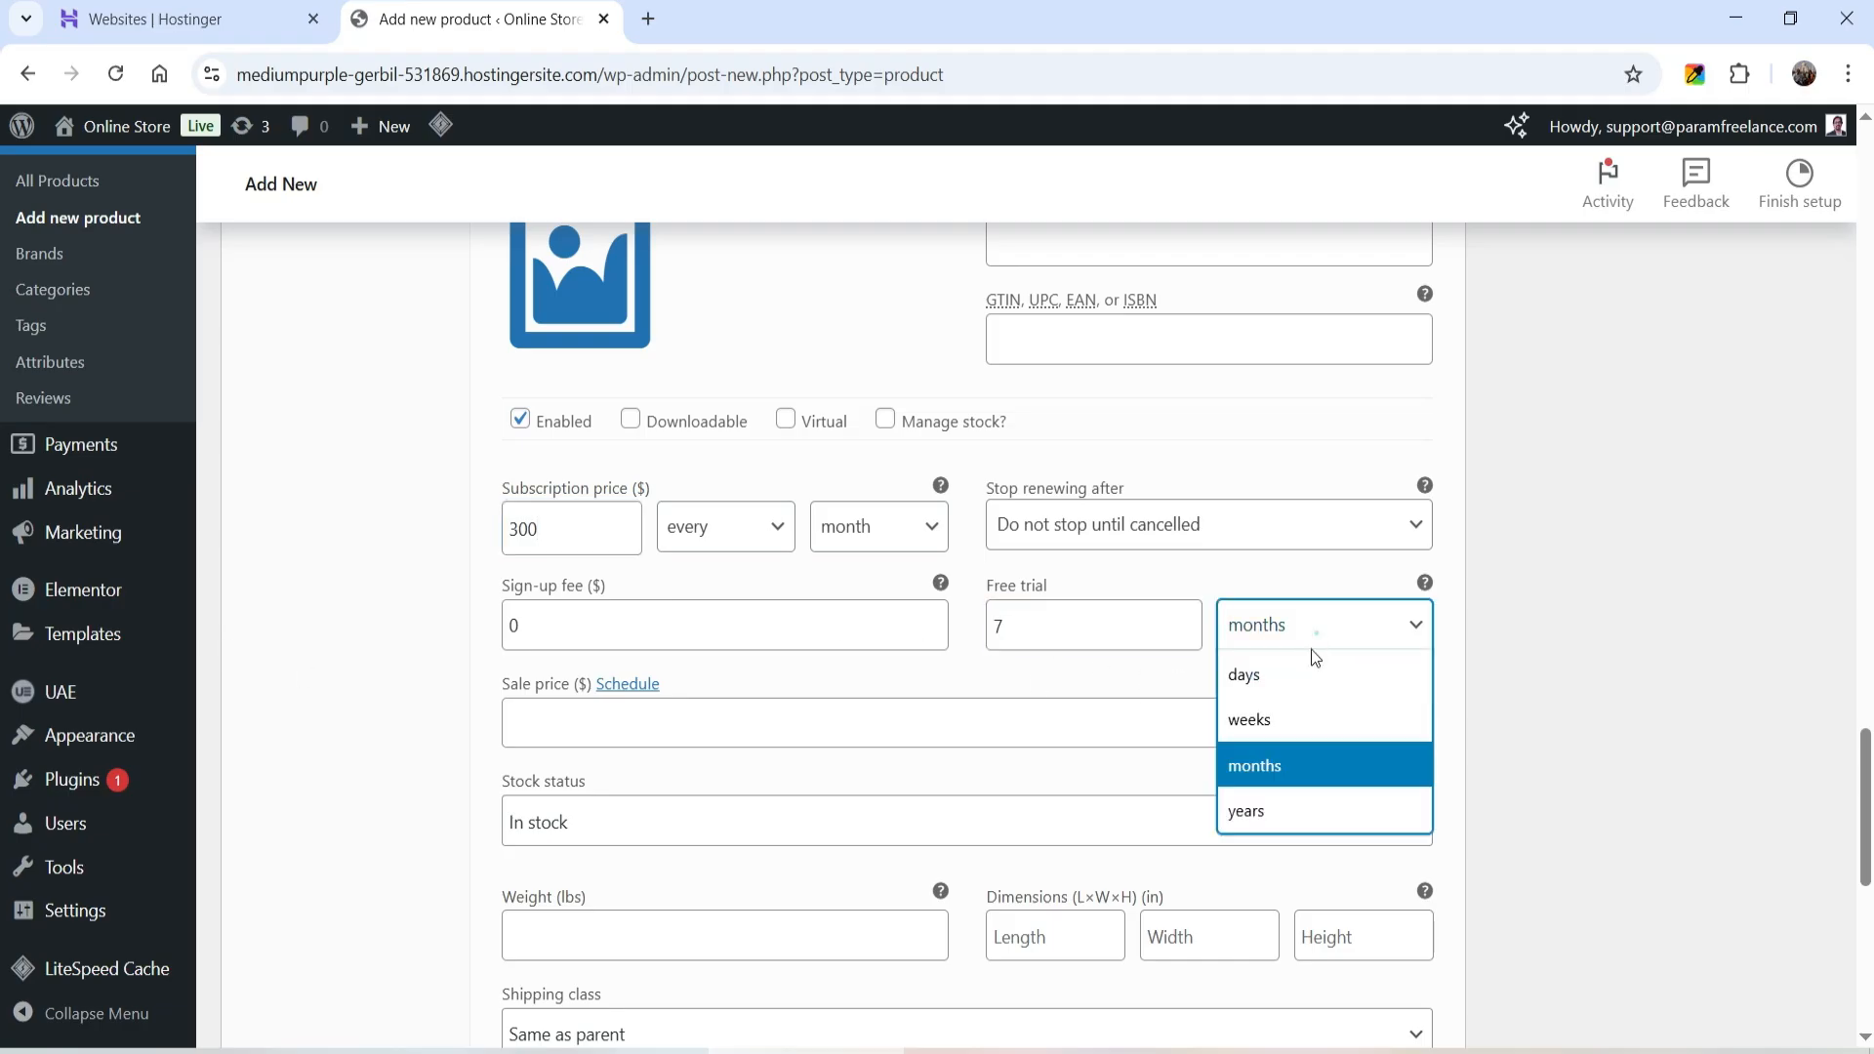
pyautogui.scroll(-5, 1309, 648)
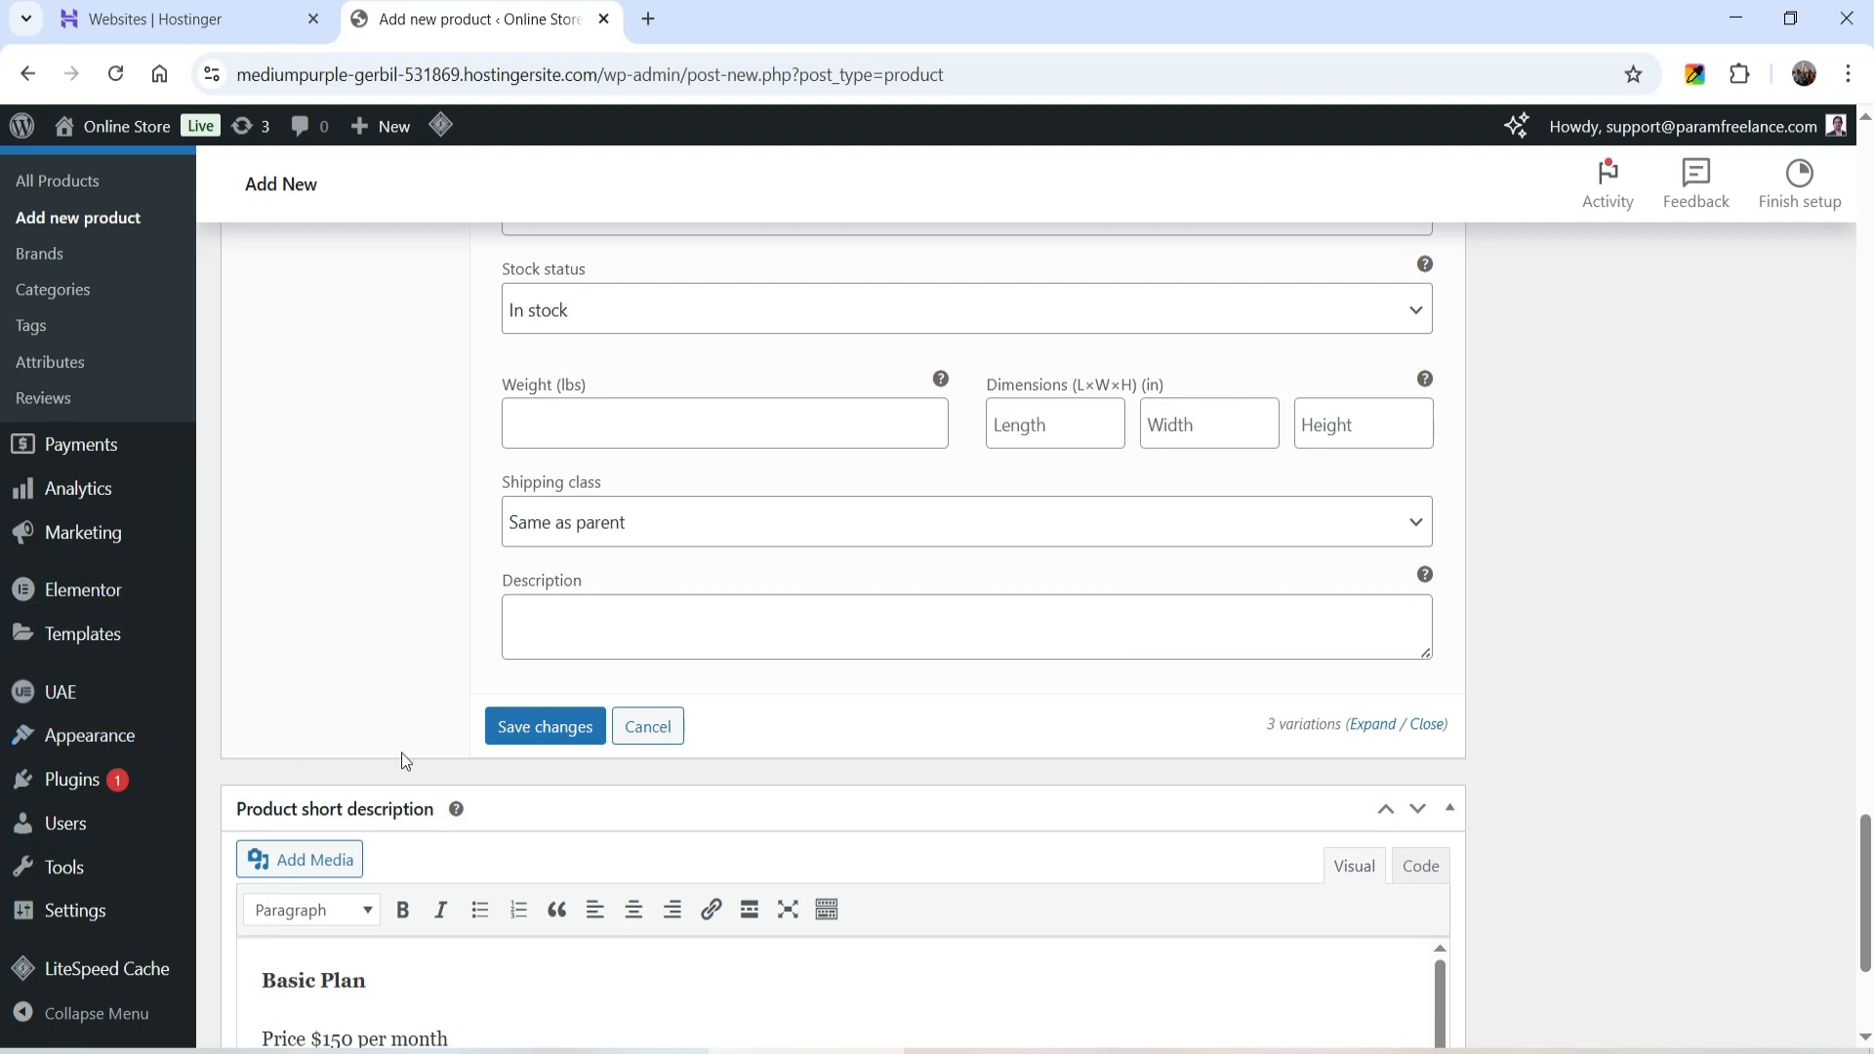
pyautogui.click(539, 727)
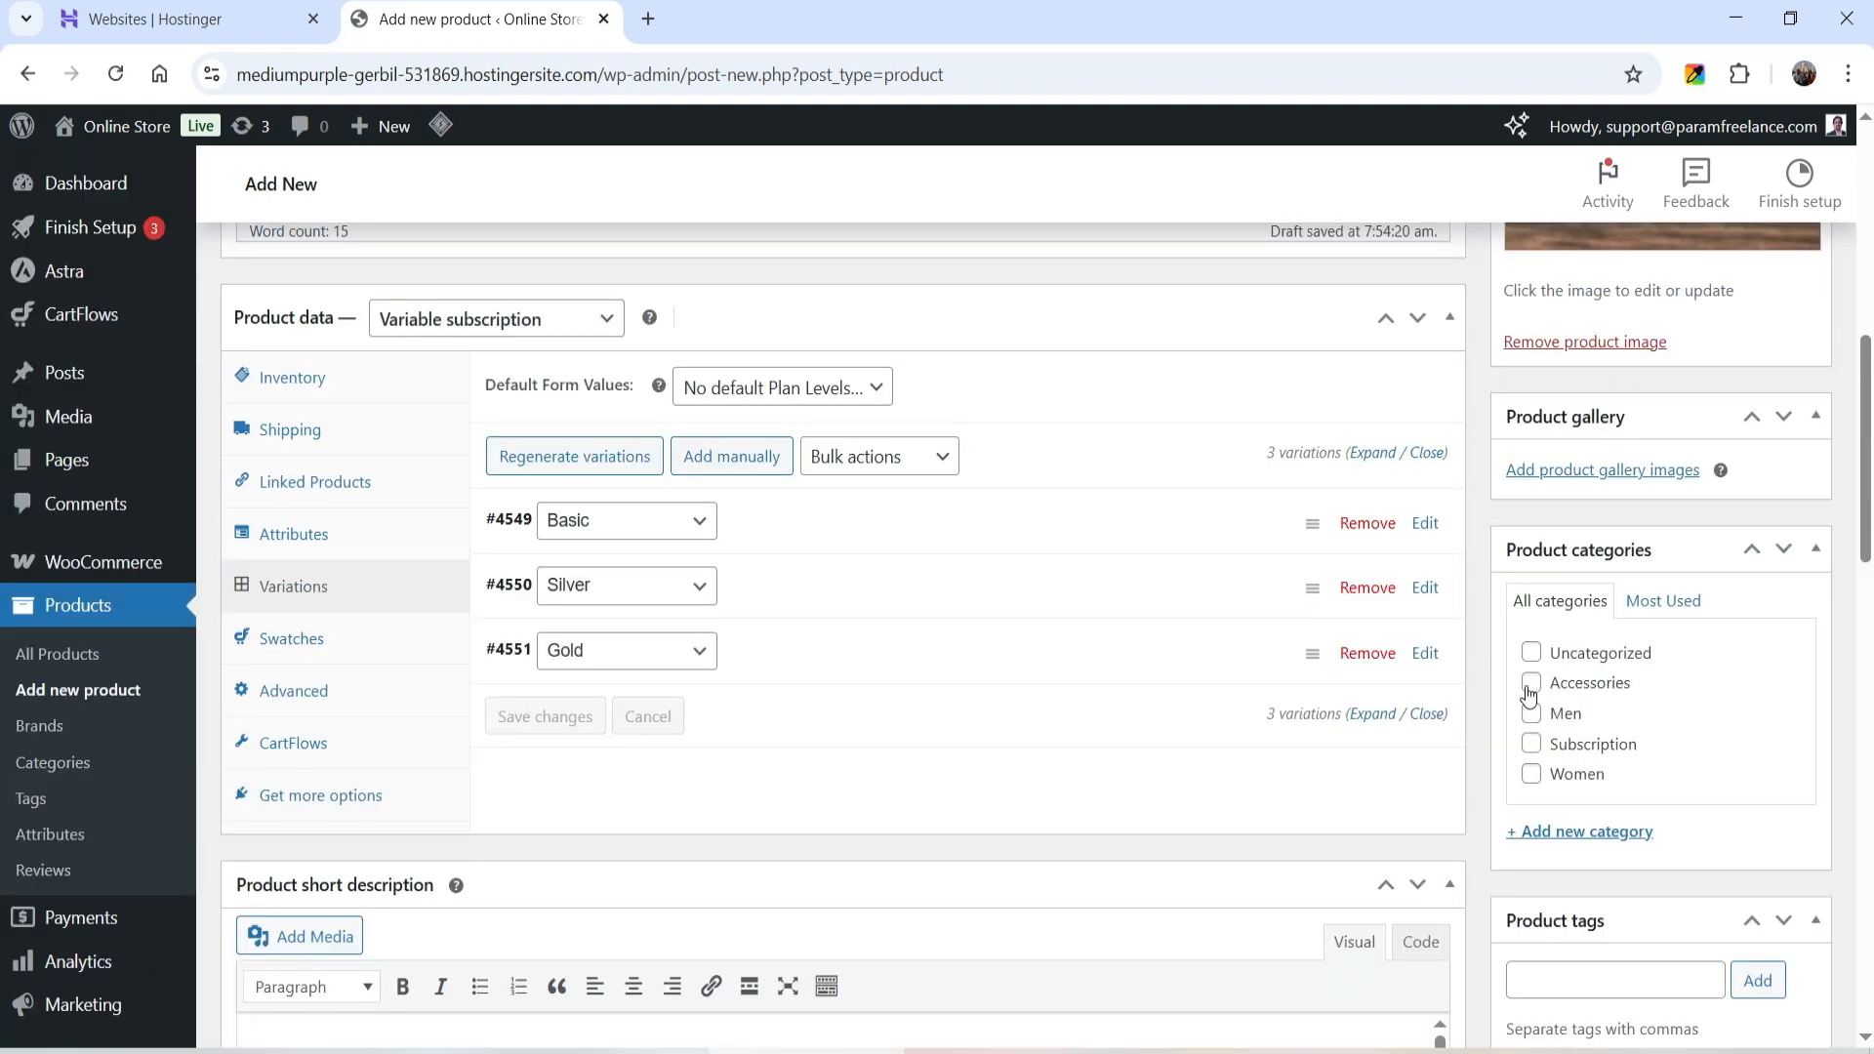
# Assign the SEO Services product to the Subscription category and publish it
pyautogui.click(1531, 746)
pyautogui.scroll(4, 1356, 663)
pyautogui.scroll(4, 1363, 676)
pyautogui.click(1791, 574)
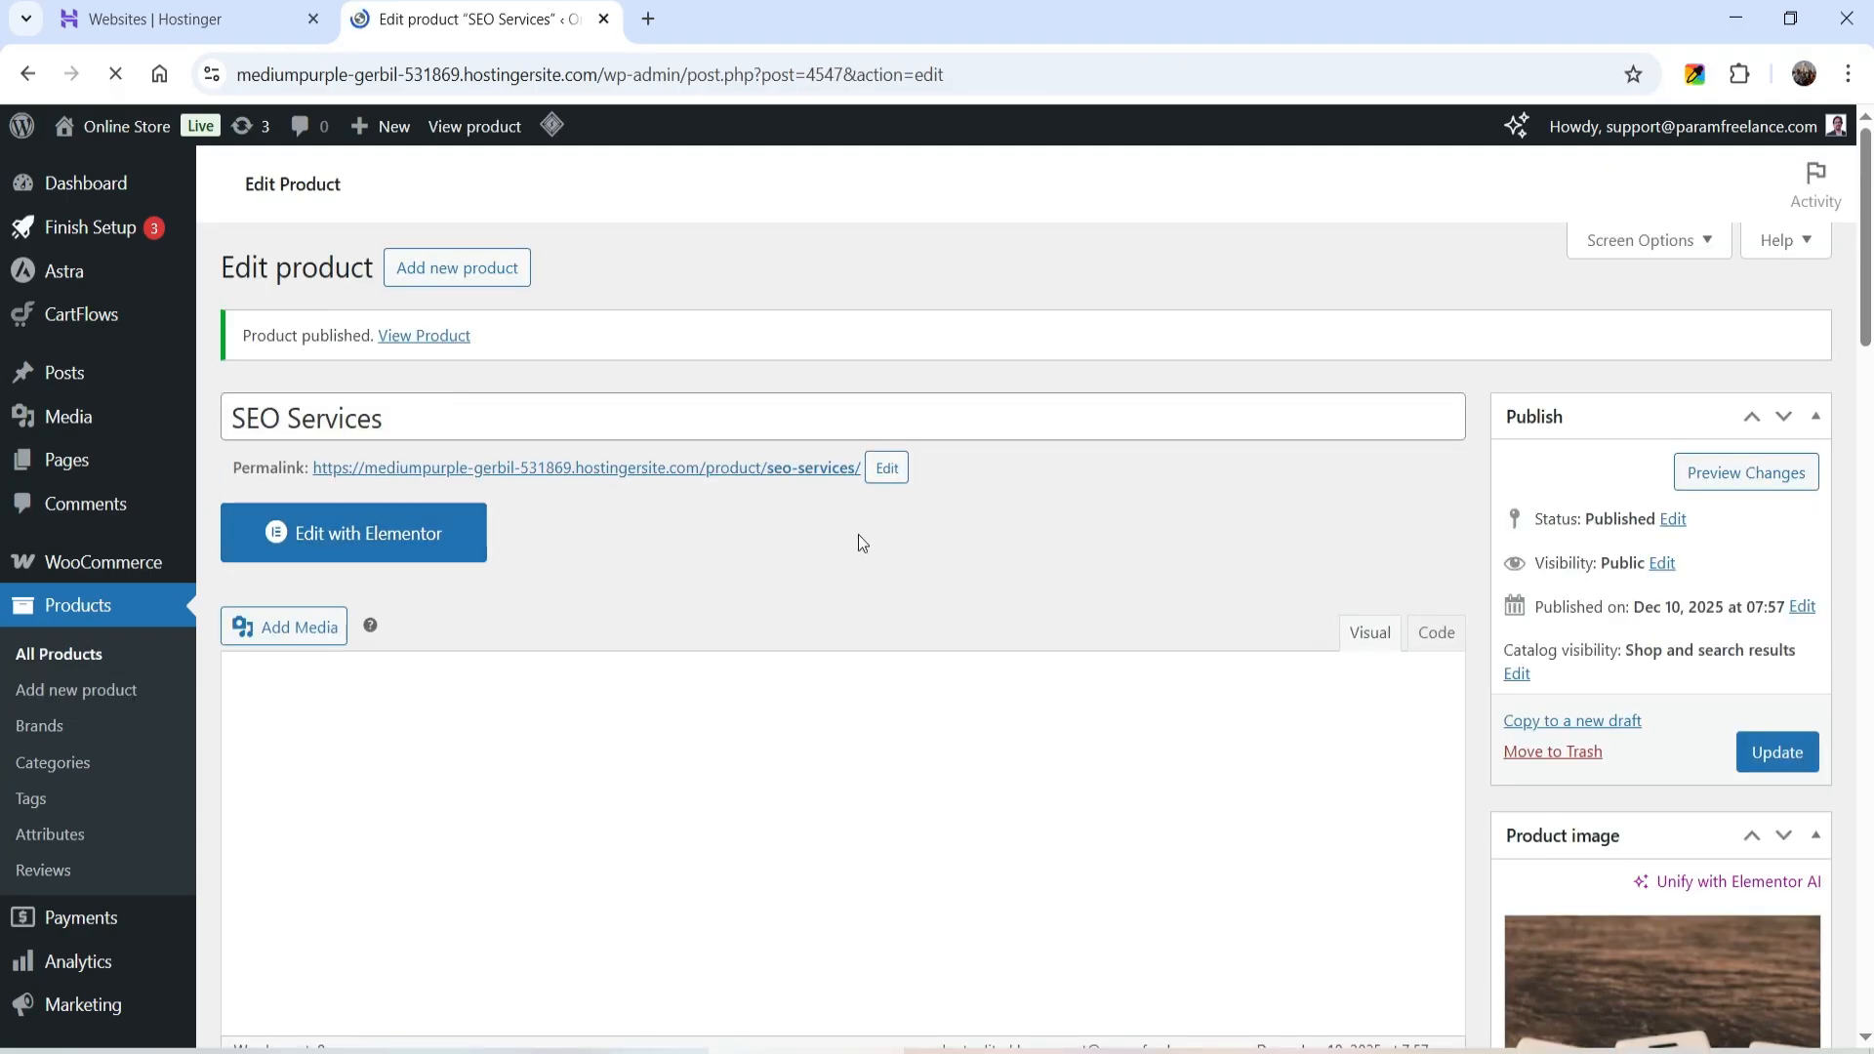
# Open the published SEO Services product page in a new browser tab
pyautogui.rightClick(782, 478)
pyautogui.click(898, 506)
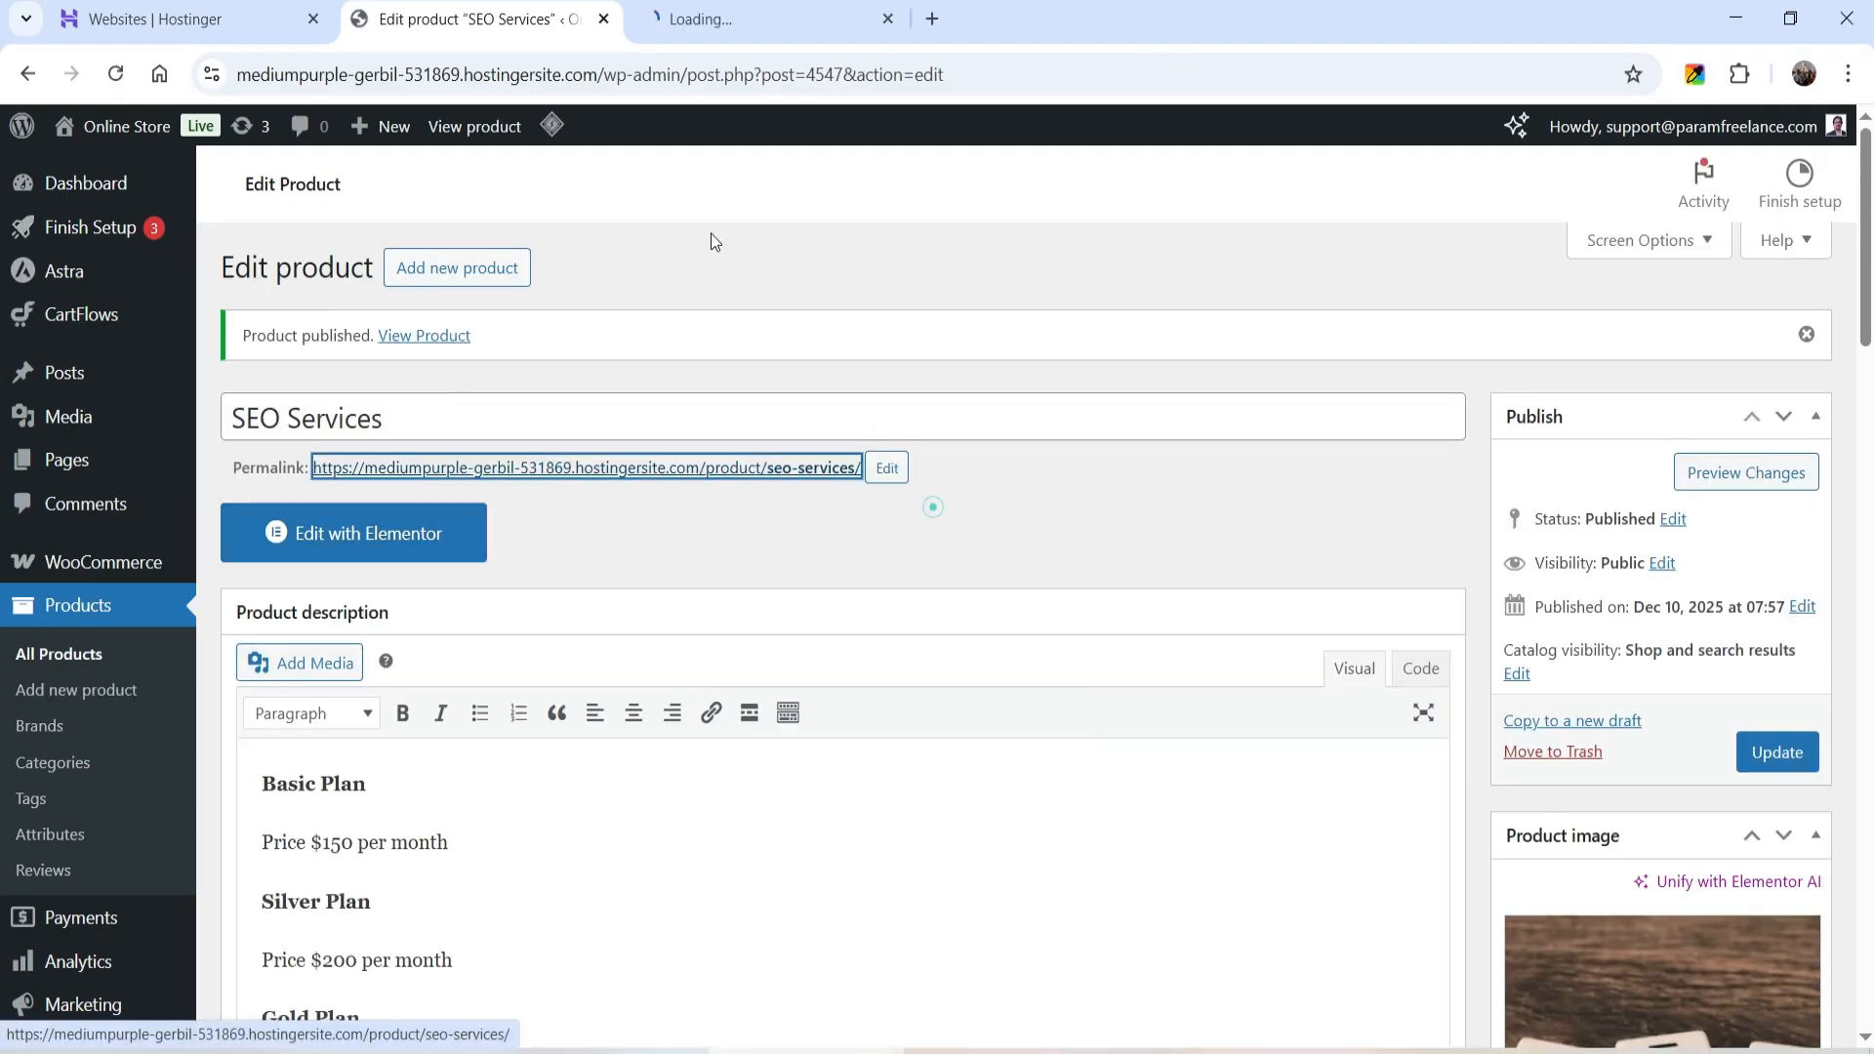
# Review the plan descriptions on the published SEO Services page and select the Basic plan level to check its pricing
pyautogui.click(770, 19)
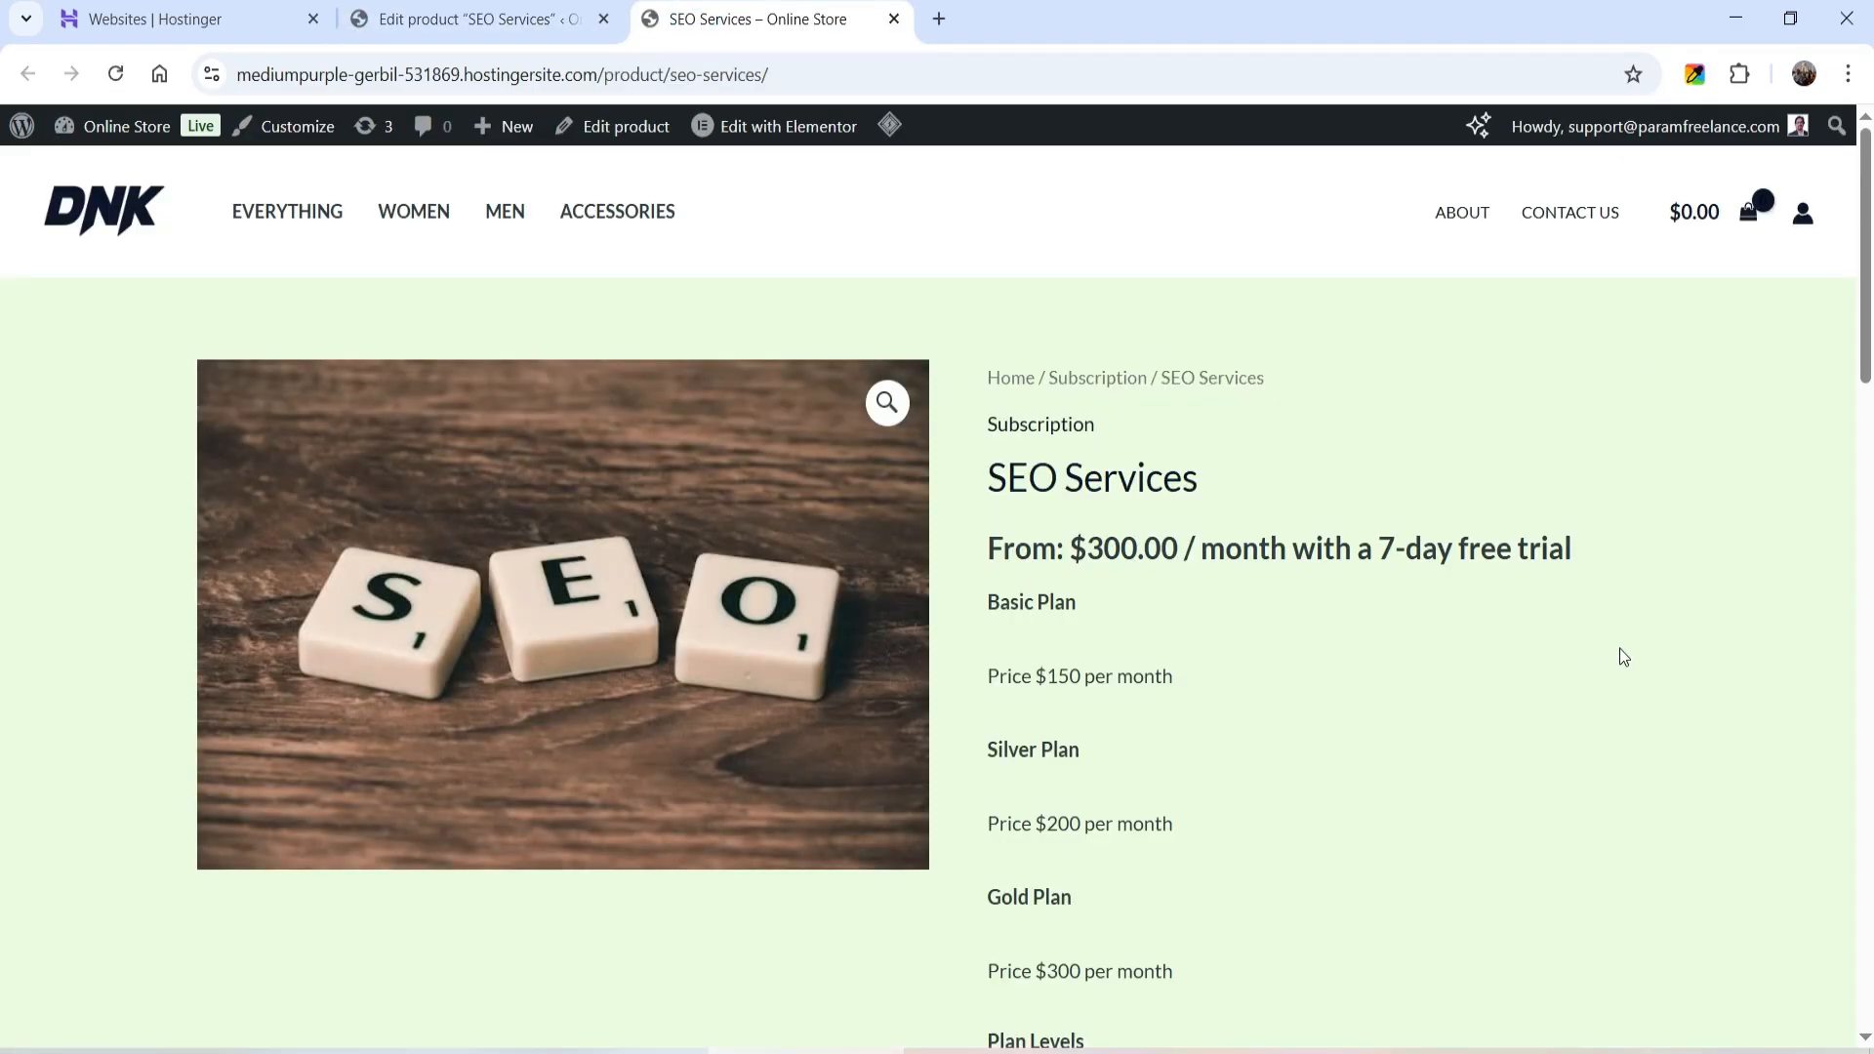
pyautogui.scroll(-1, 1404, 468)
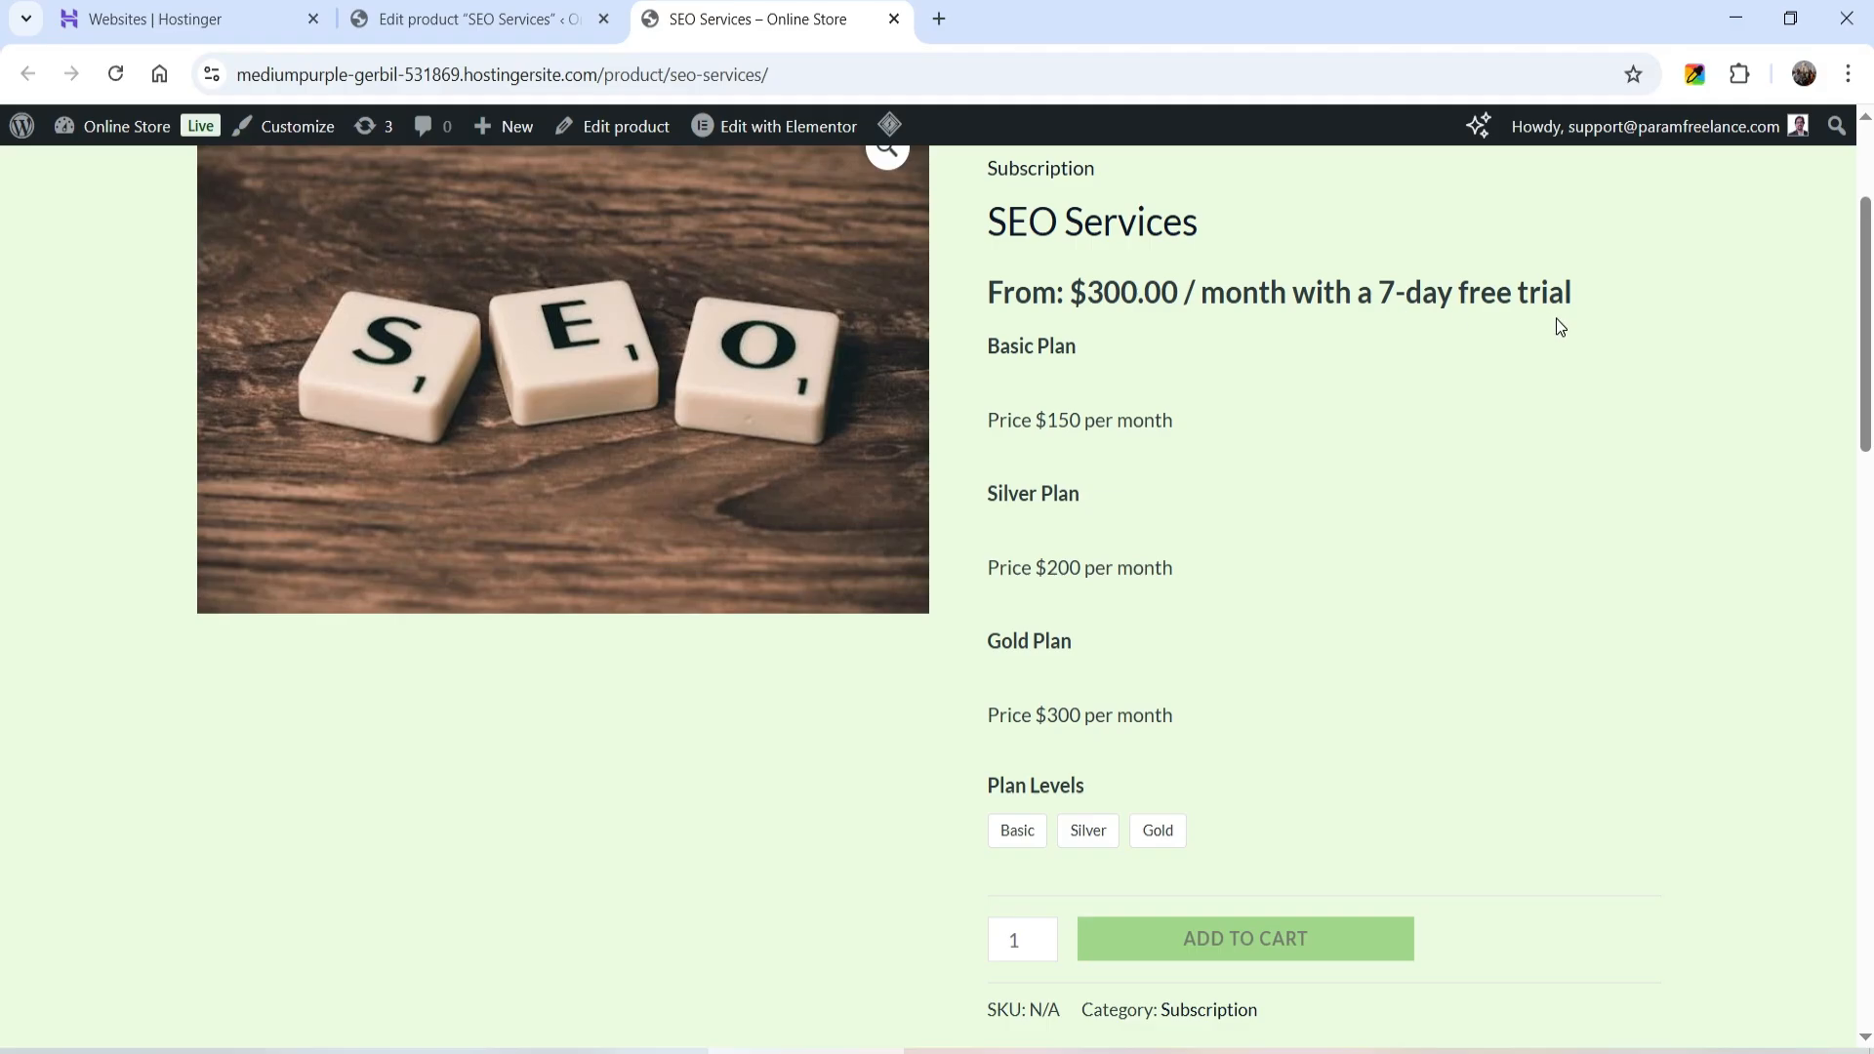
pyautogui.click(1063, 391)
pyautogui.moveTo(1181, 717); pyautogui.dragTo(1048, 415)
pyautogui.click(1366, 338)
pyautogui.scroll(-1, 1366, 338)
pyautogui.scroll(-2, 1366, 338)
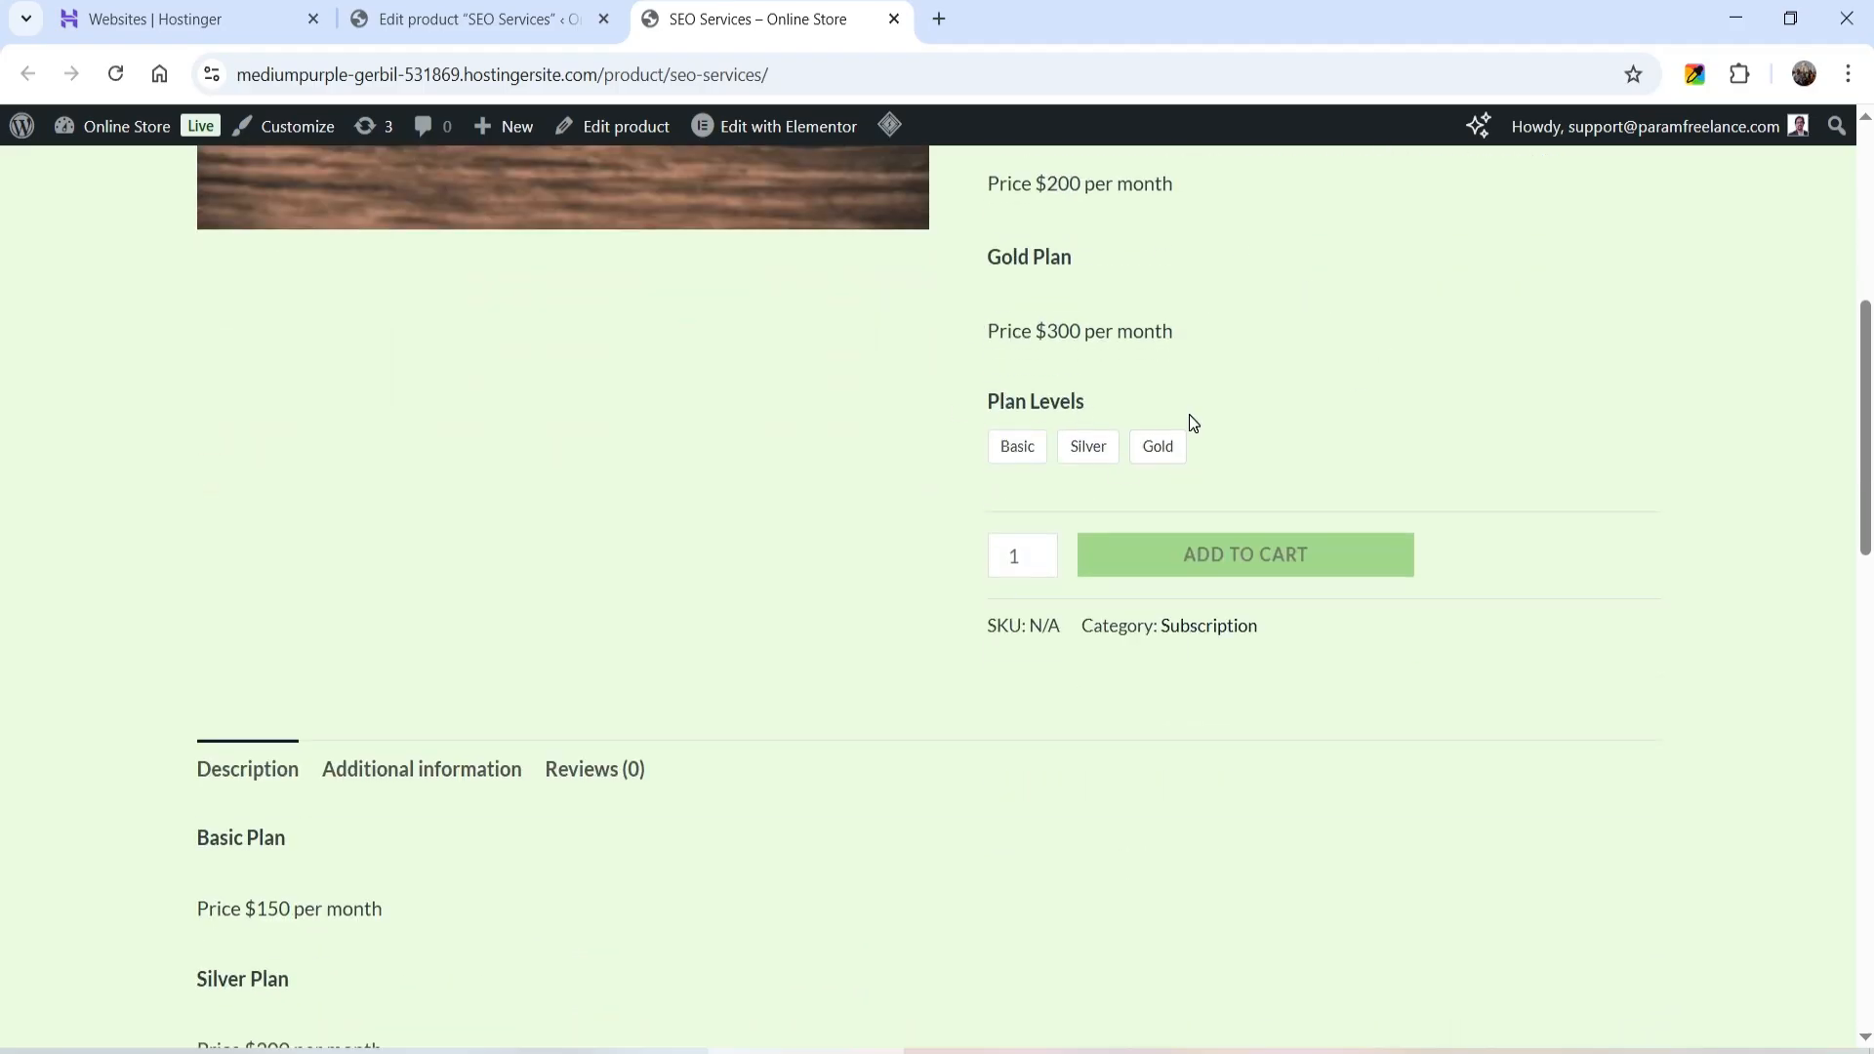
pyautogui.click(1015, 449)
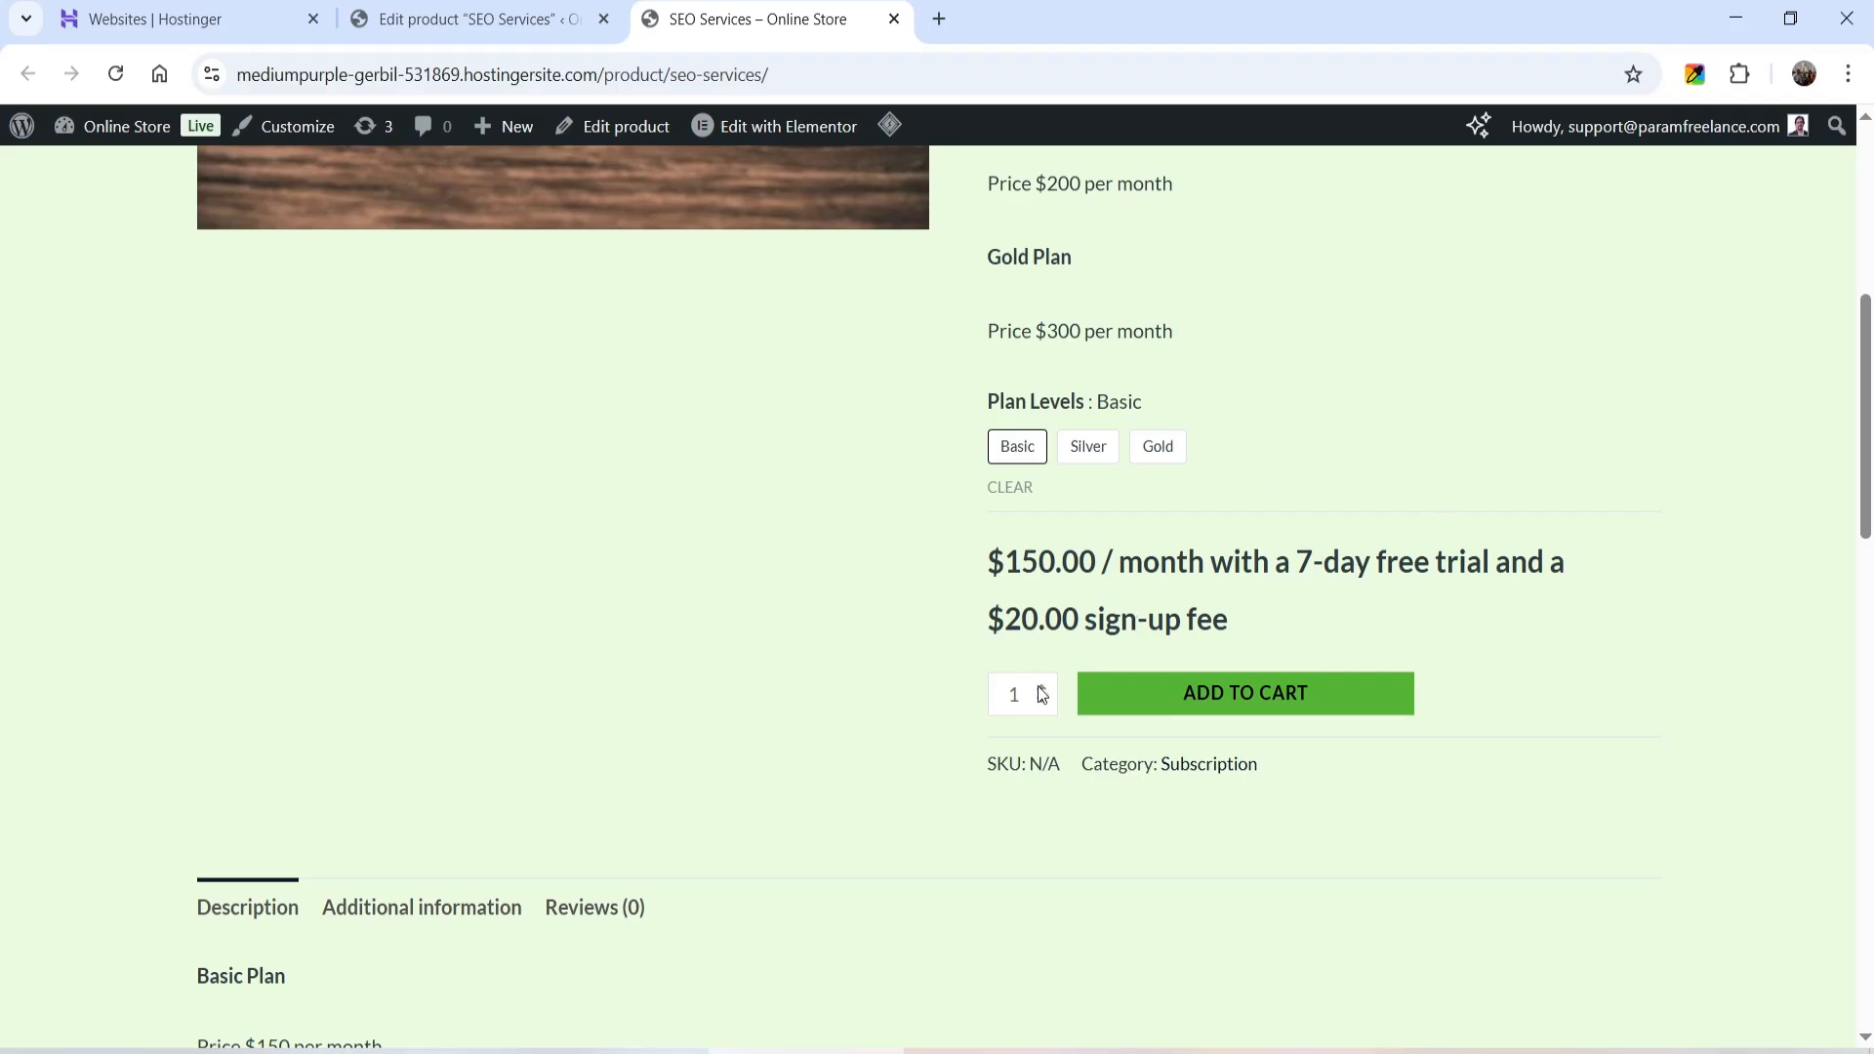
# Limit purchases of the SEO Services product to 1 item per order and update the product
pyautogui.click(448, 24)
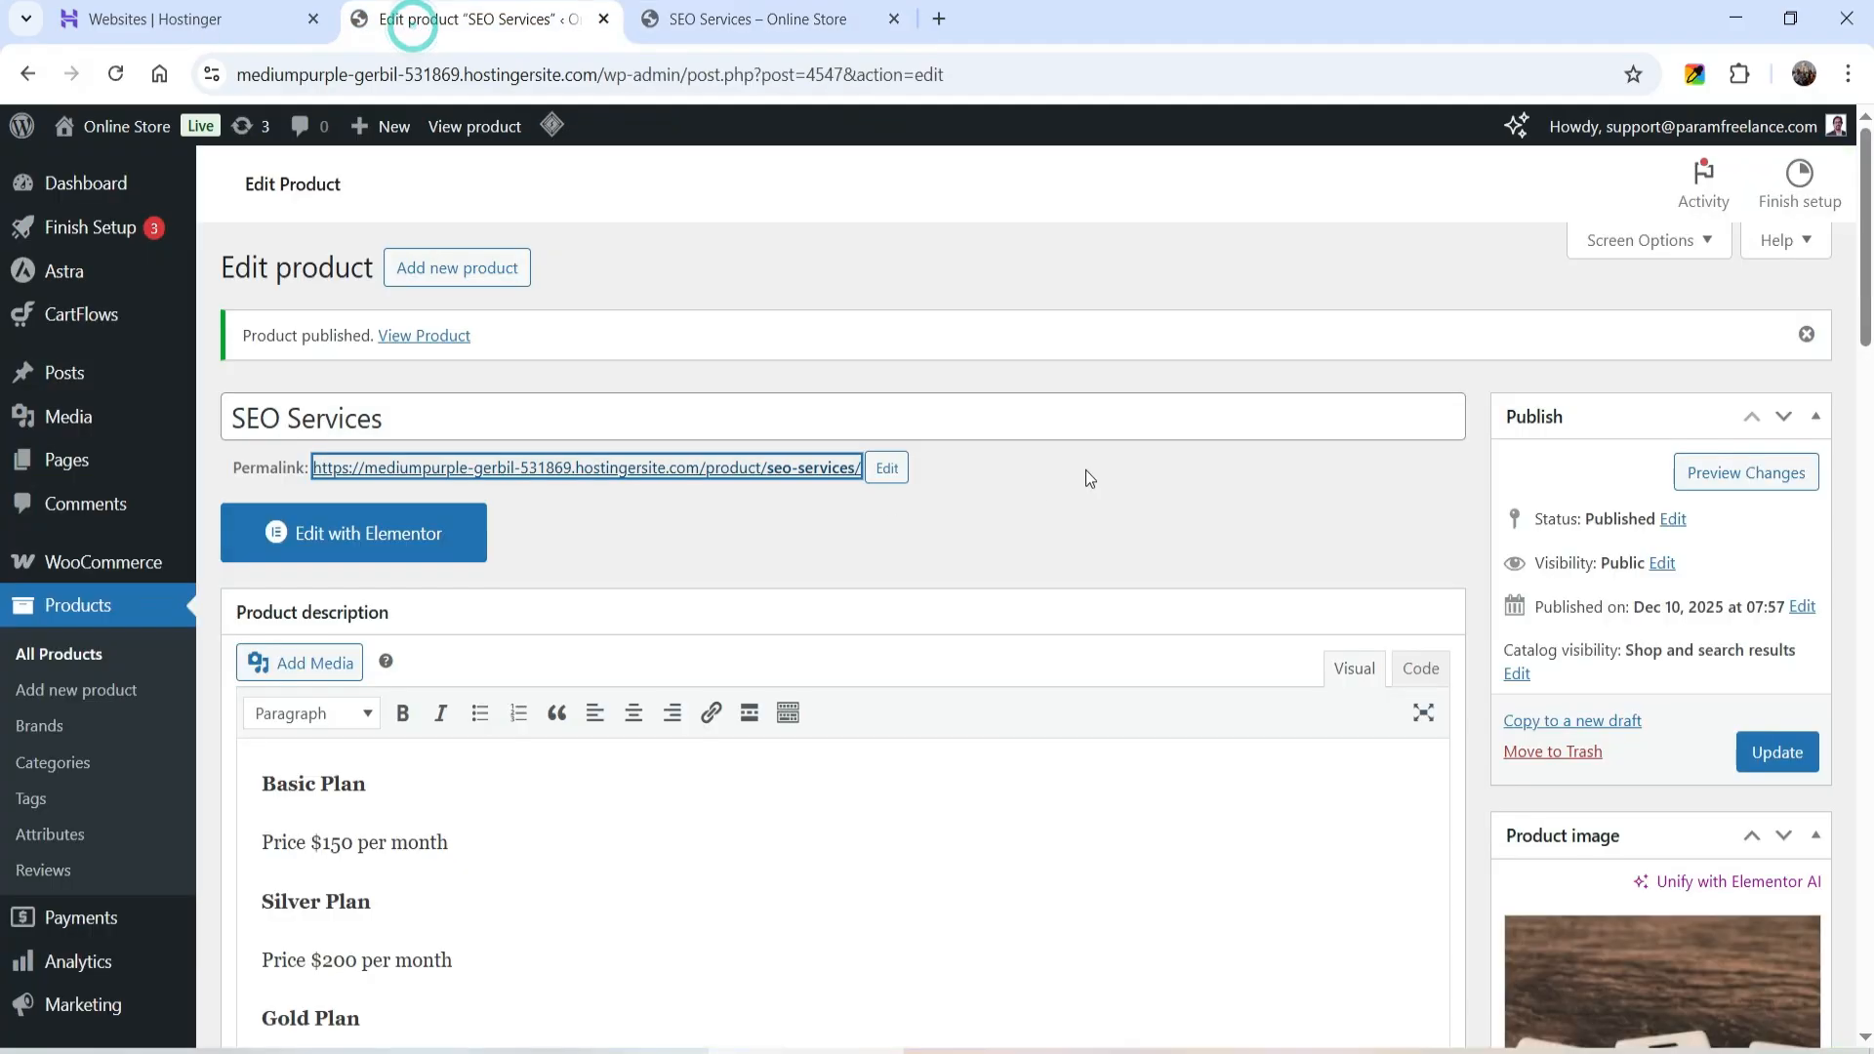
pyautogui.scroll(-8, 1087, 472)
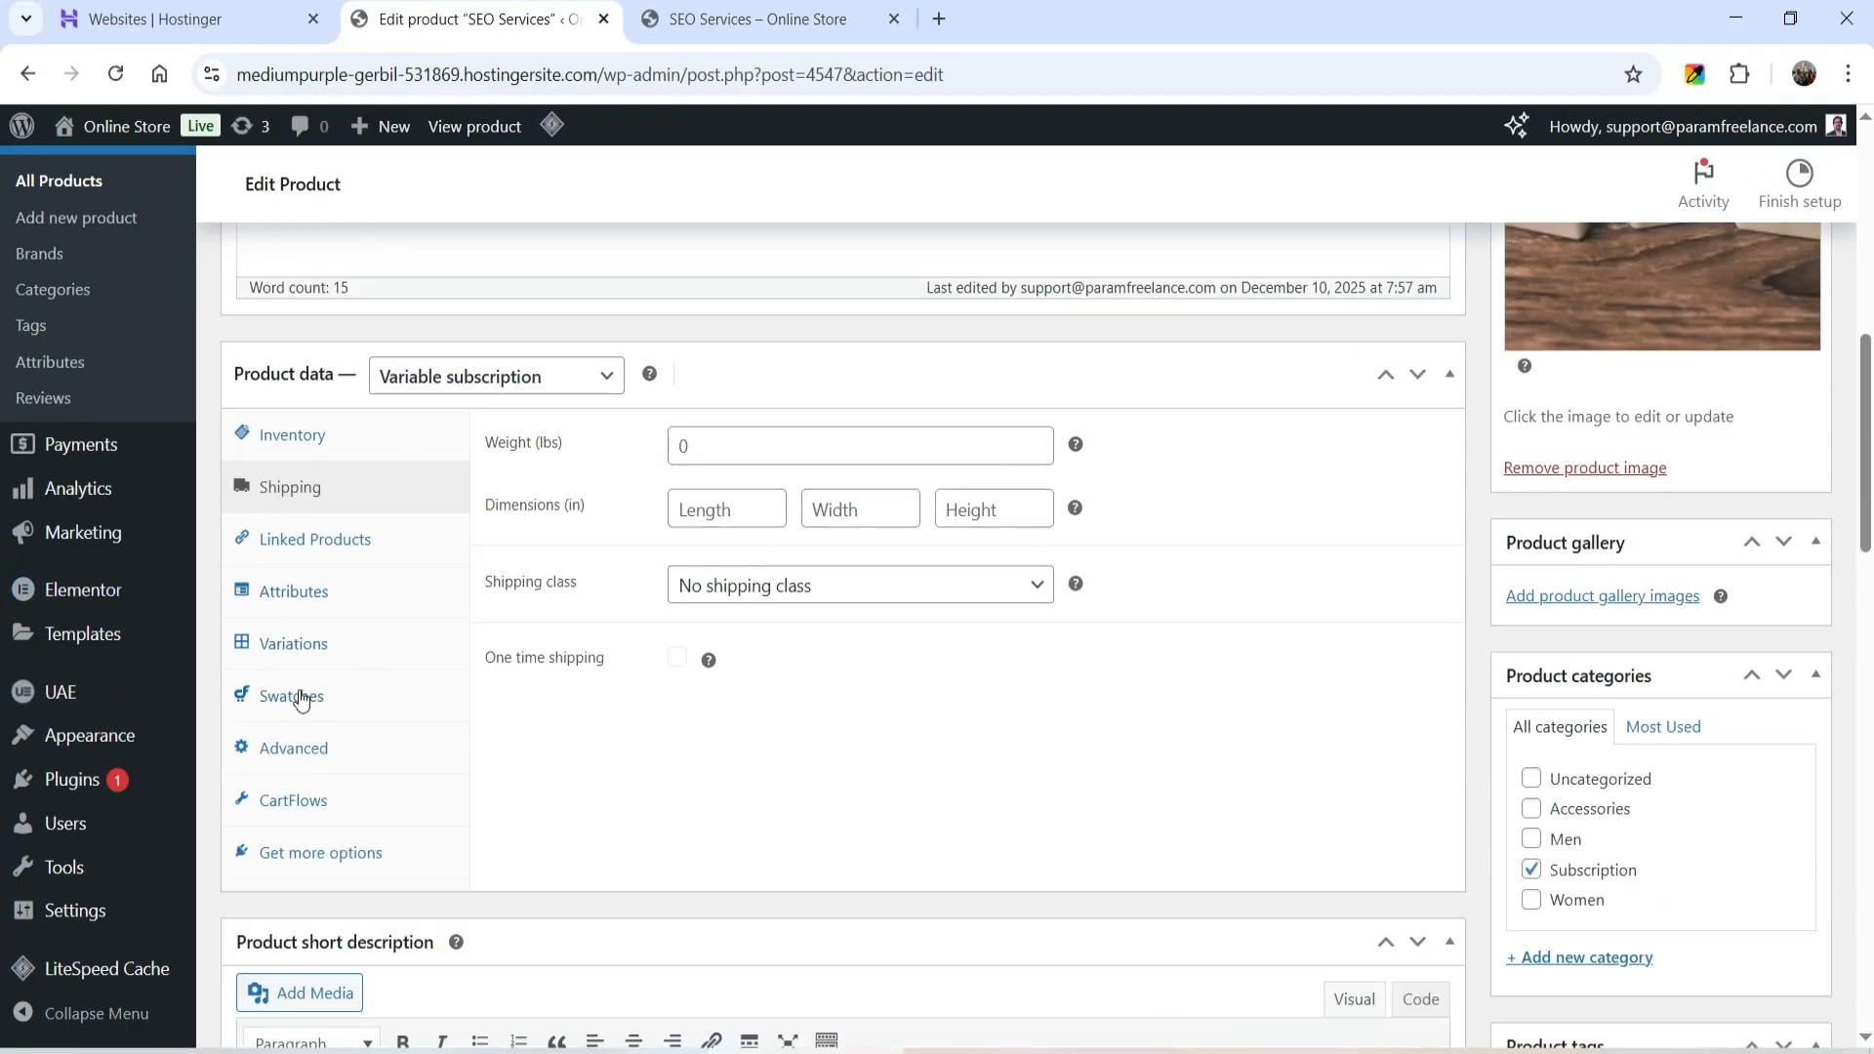
pyautogui.click(305, 441)
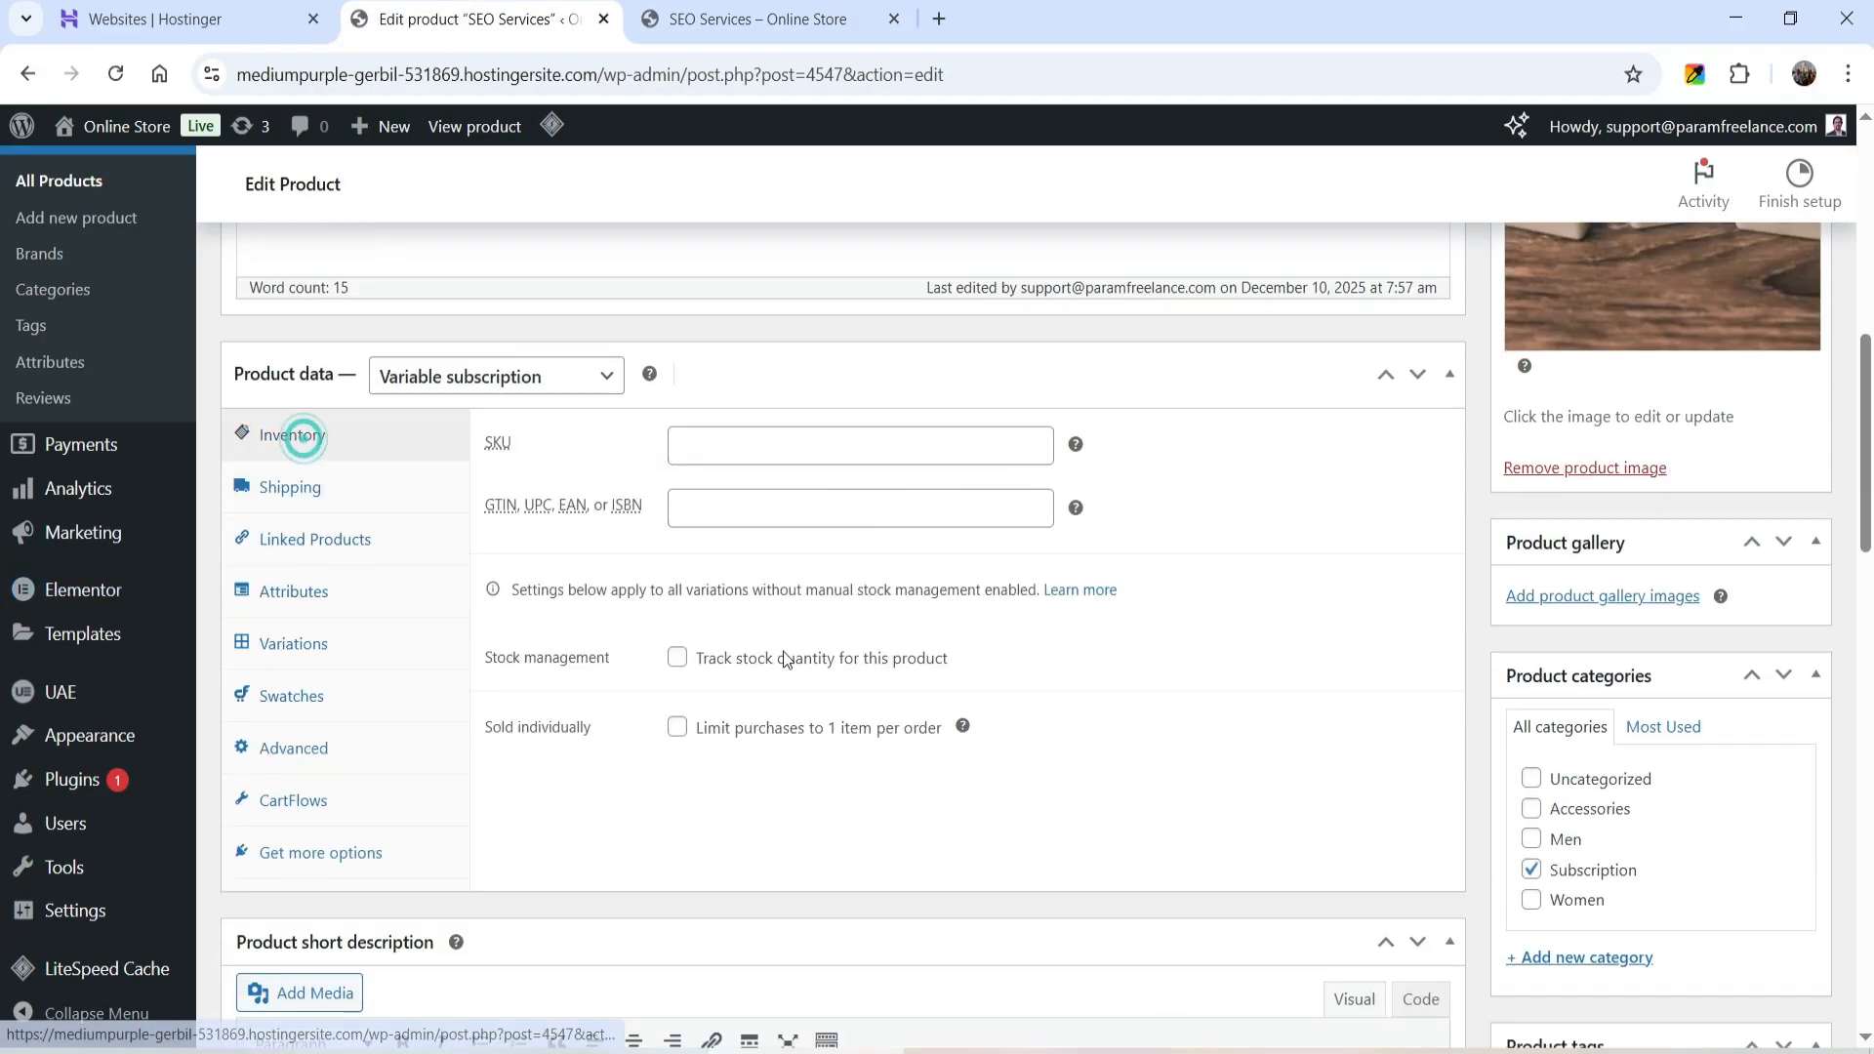
pyautogui.click(677, 728)
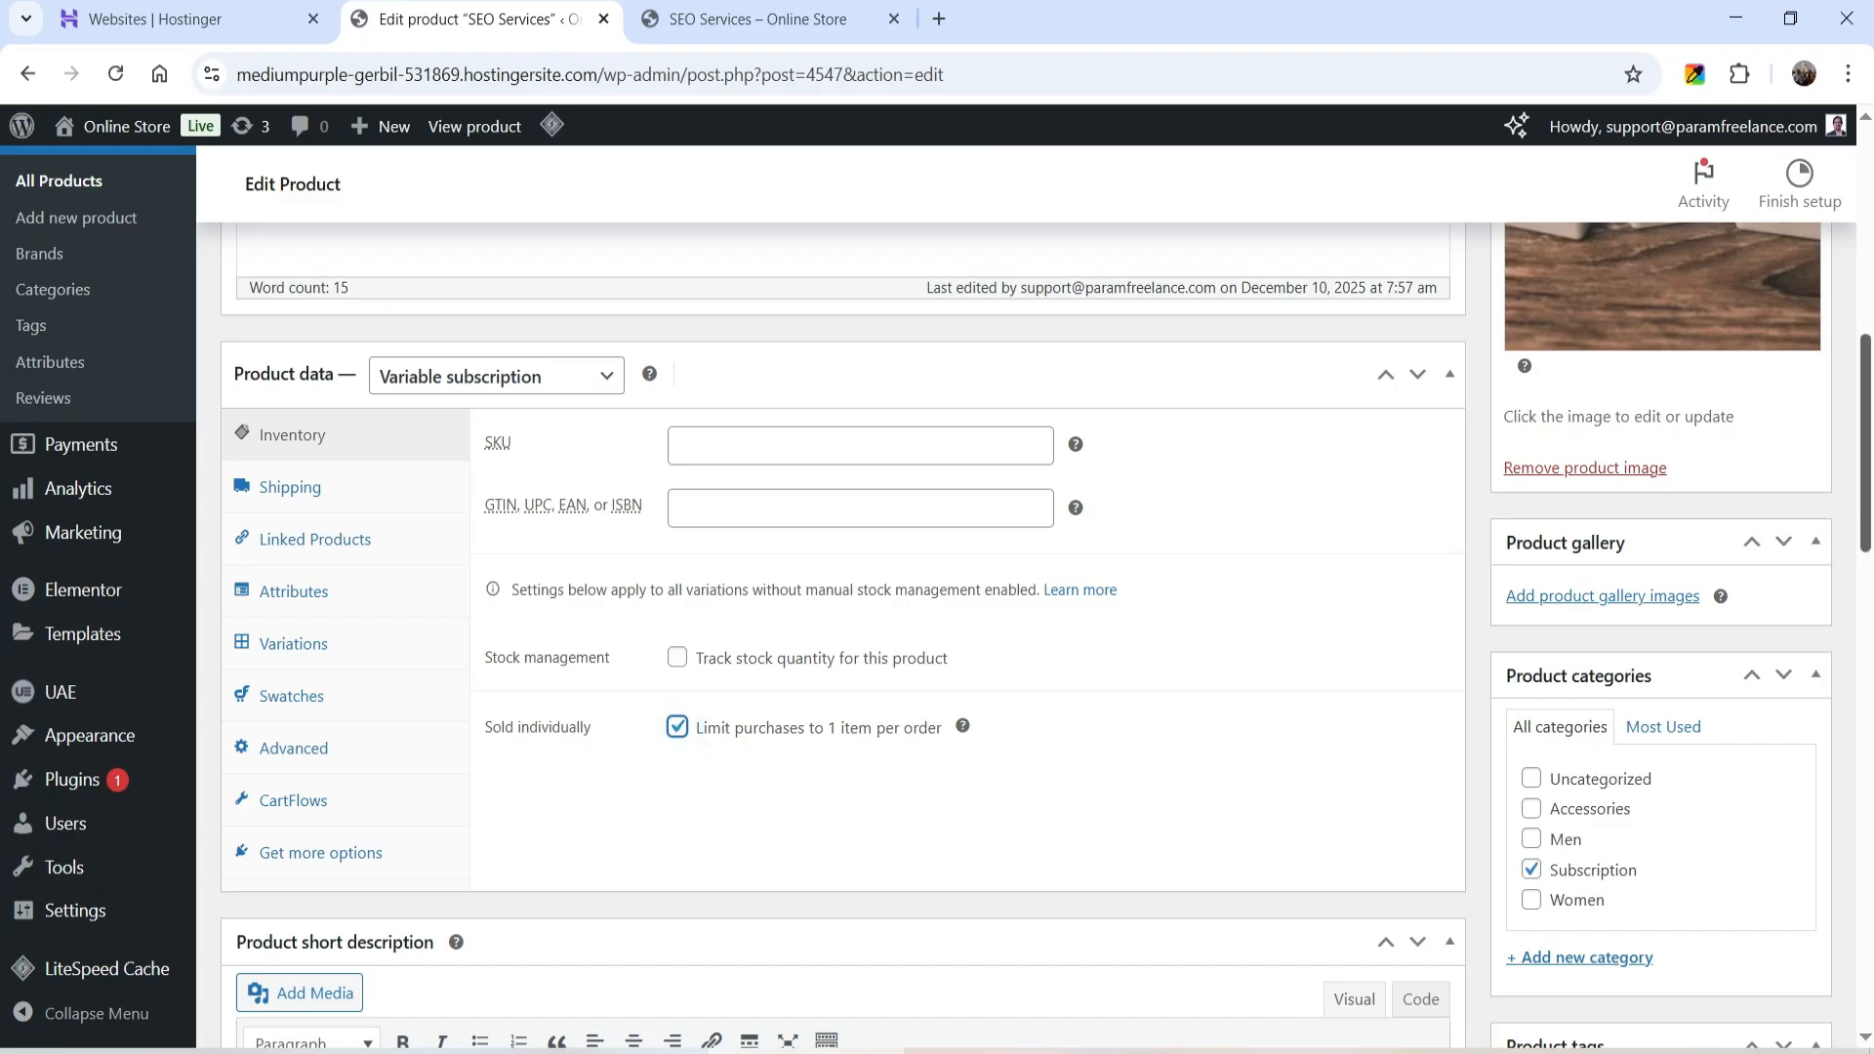
pyautogui.scroll(4, 1788, 265)
pyautogui.click(1785, 255)
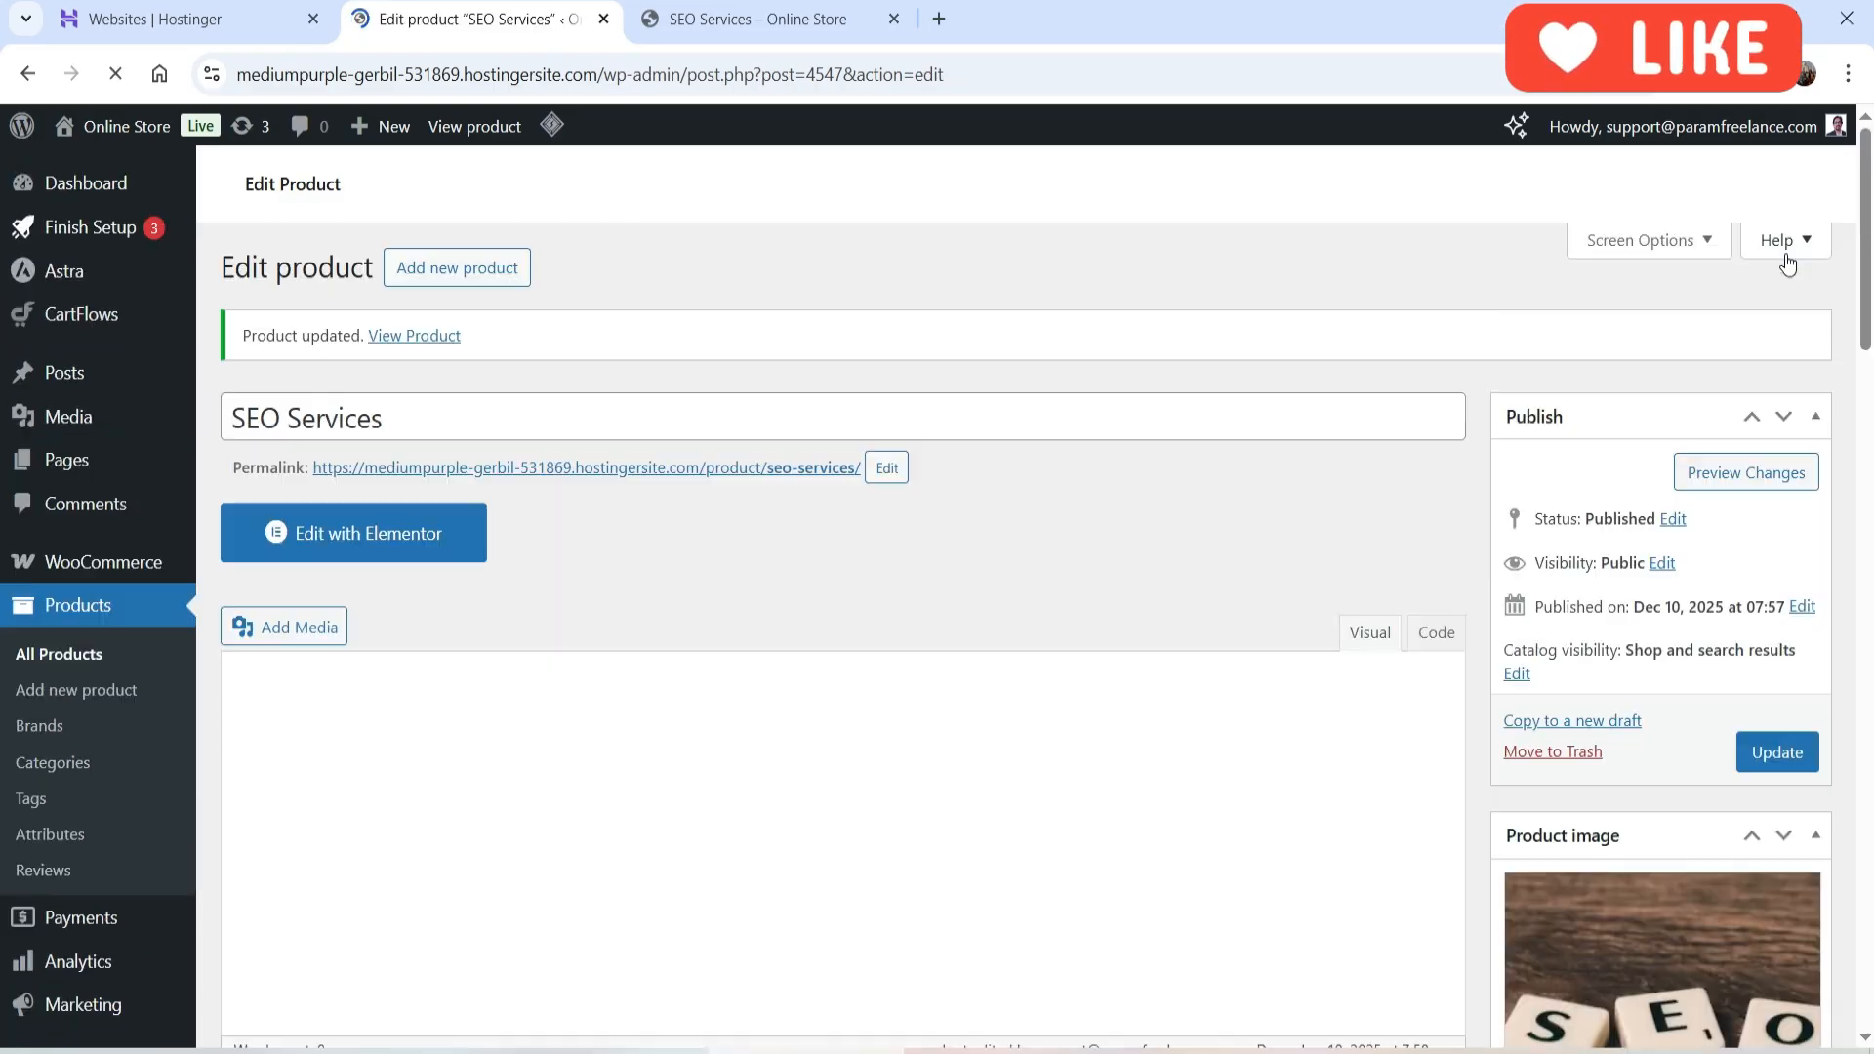
# Reload the SEO Services product page and check the pricing of the Basic, Silver and Gold plan levels
pyautogui.click(717, 19)
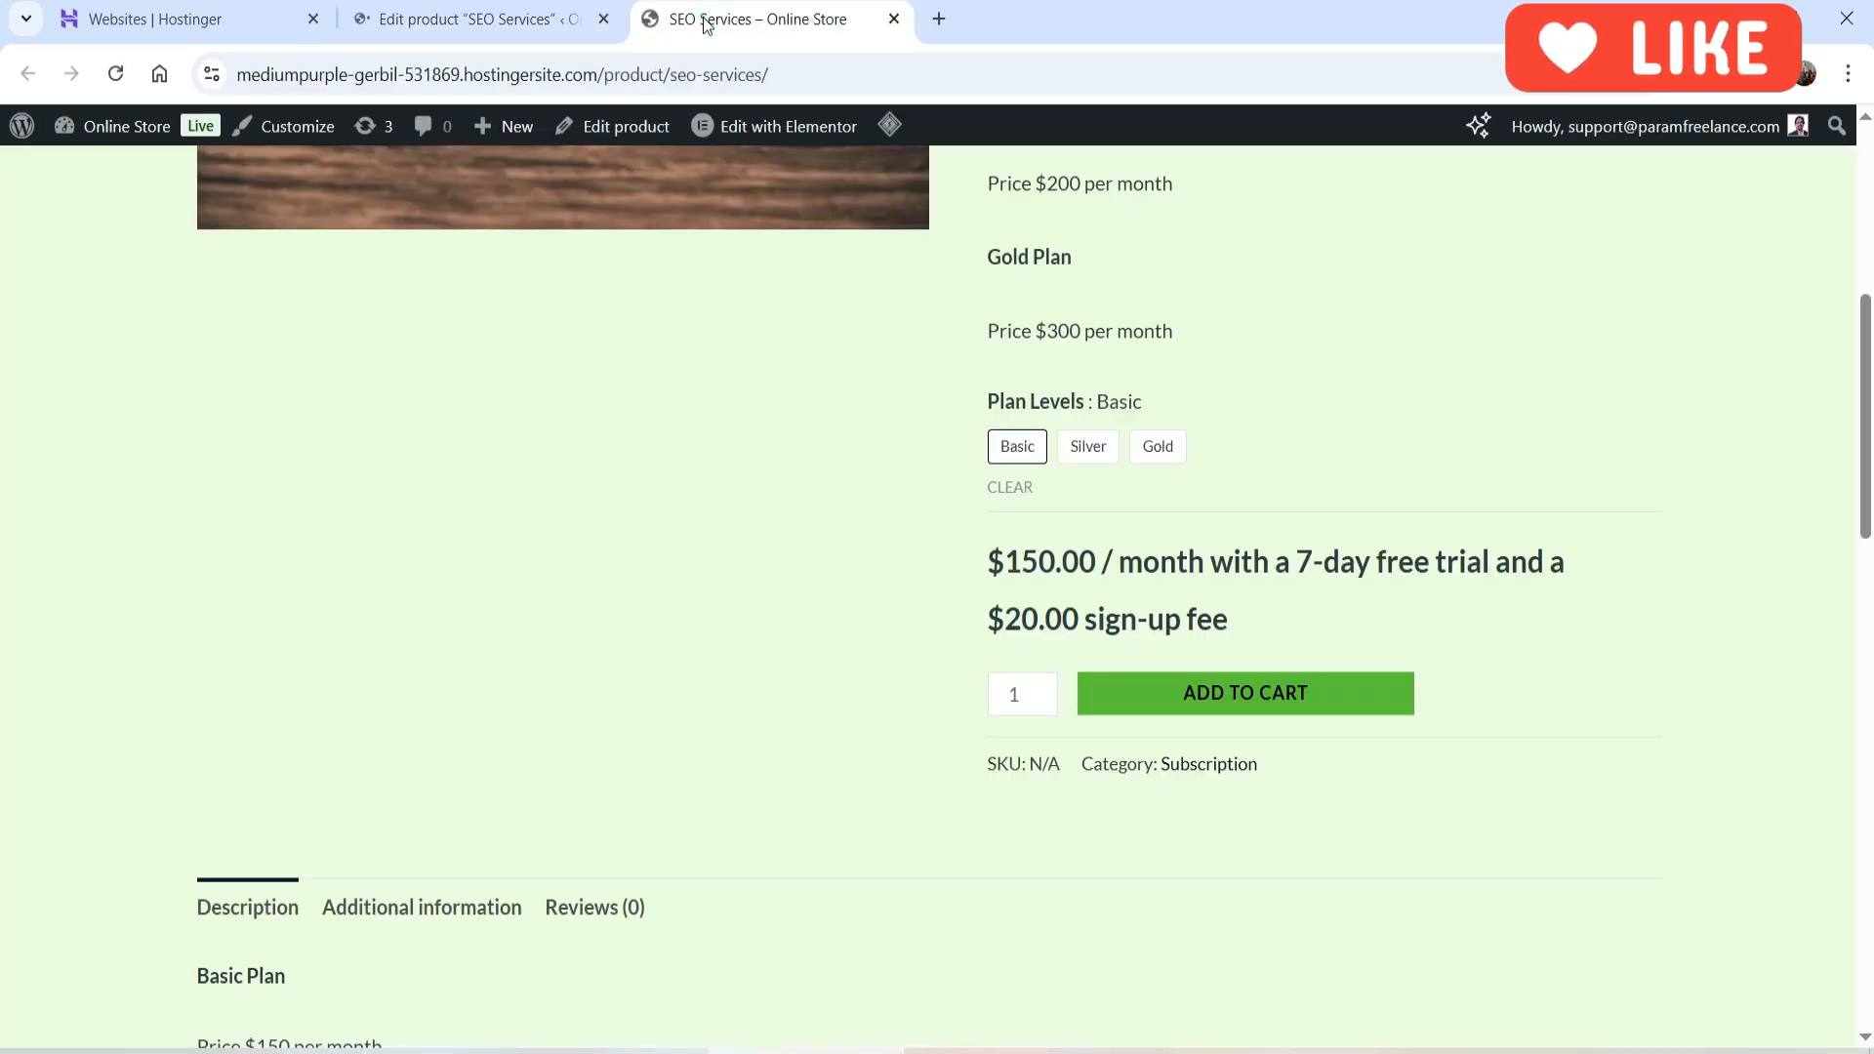
pyautogui.click(115, 74)
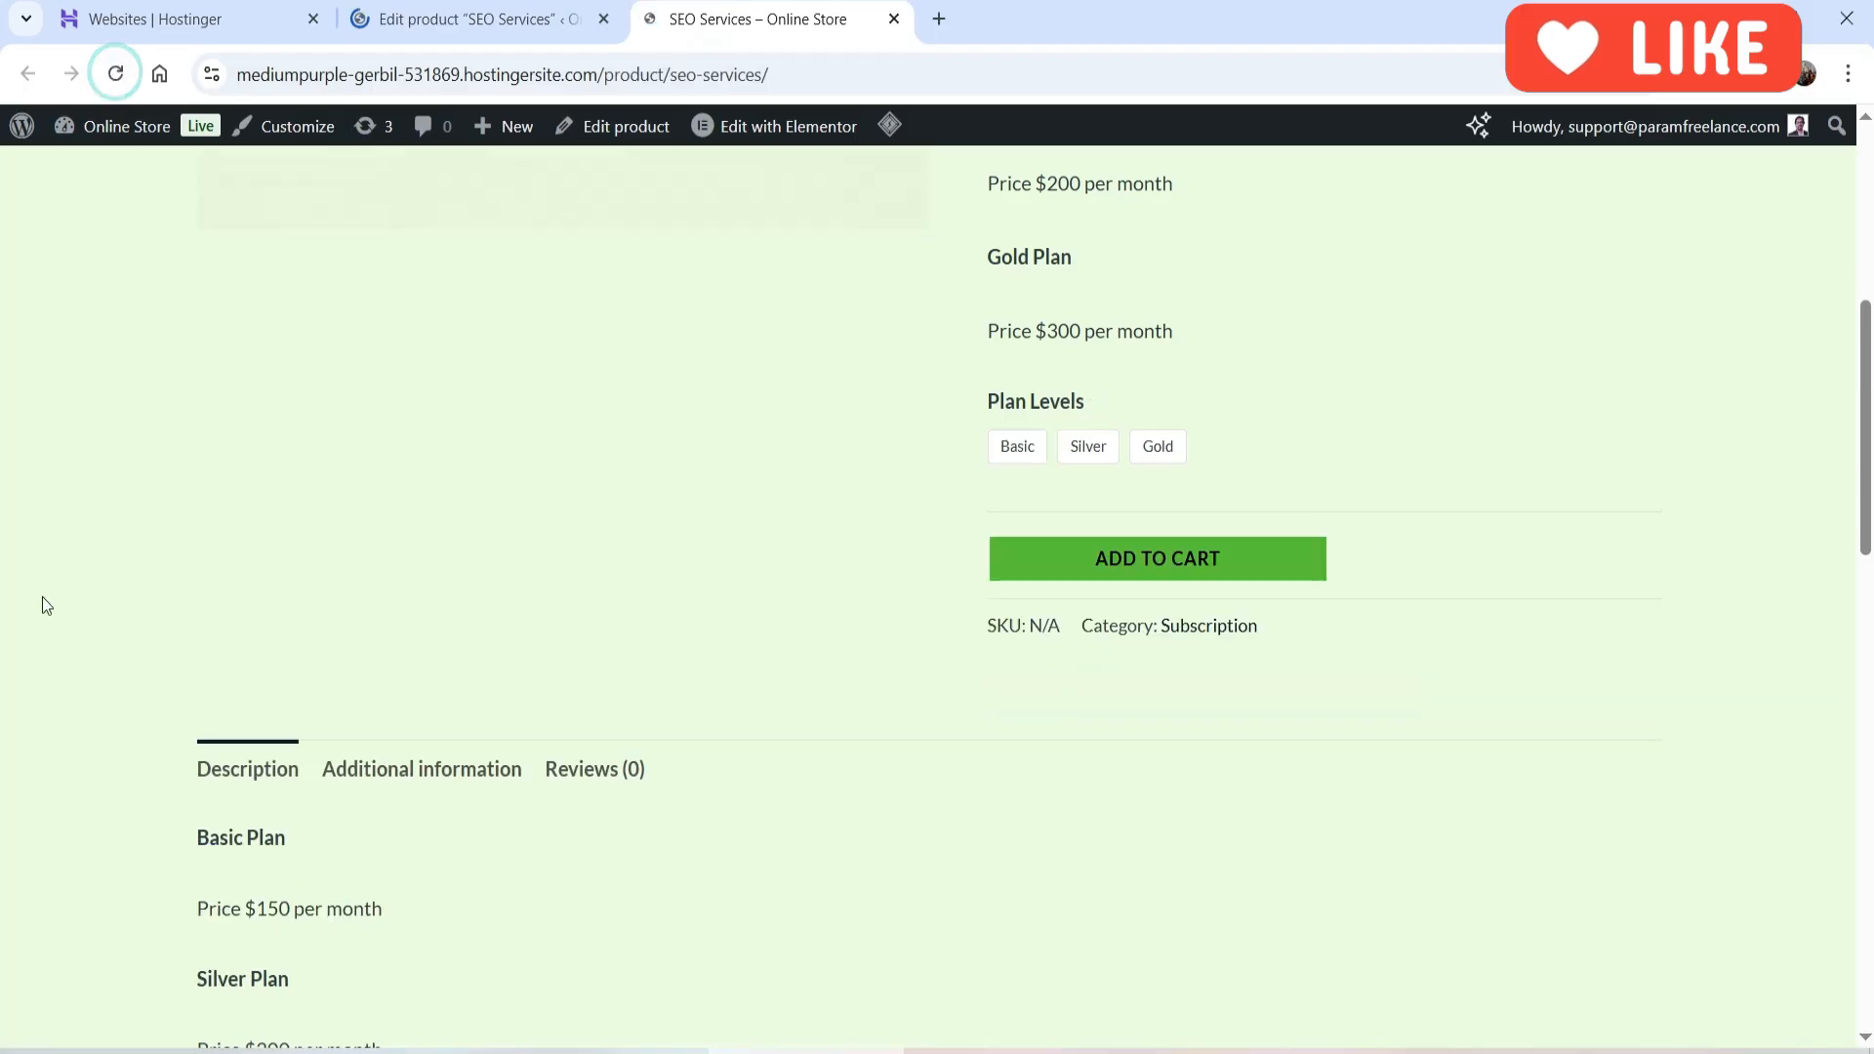
pyautogui.scroll(4, 1491, 591)
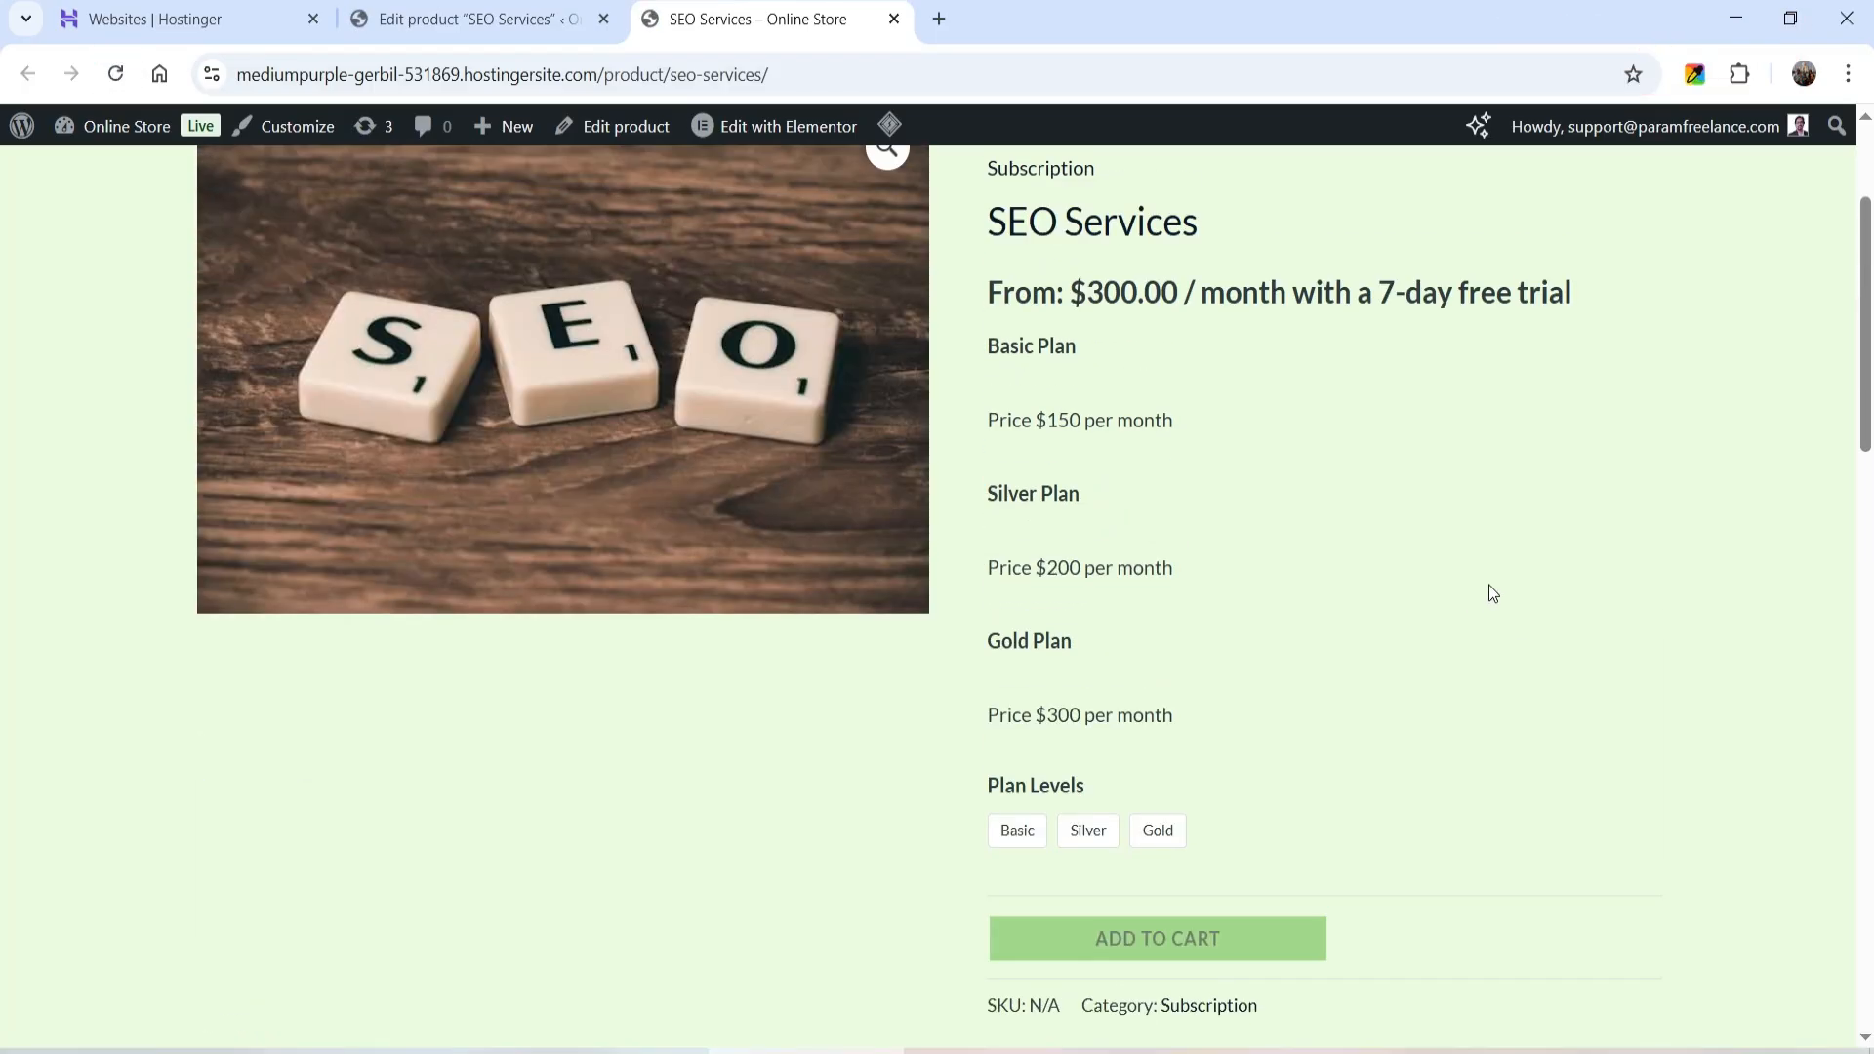
pyautogui.click(1018, 831)
pyautogui.scroll(-6, 1331, 507)
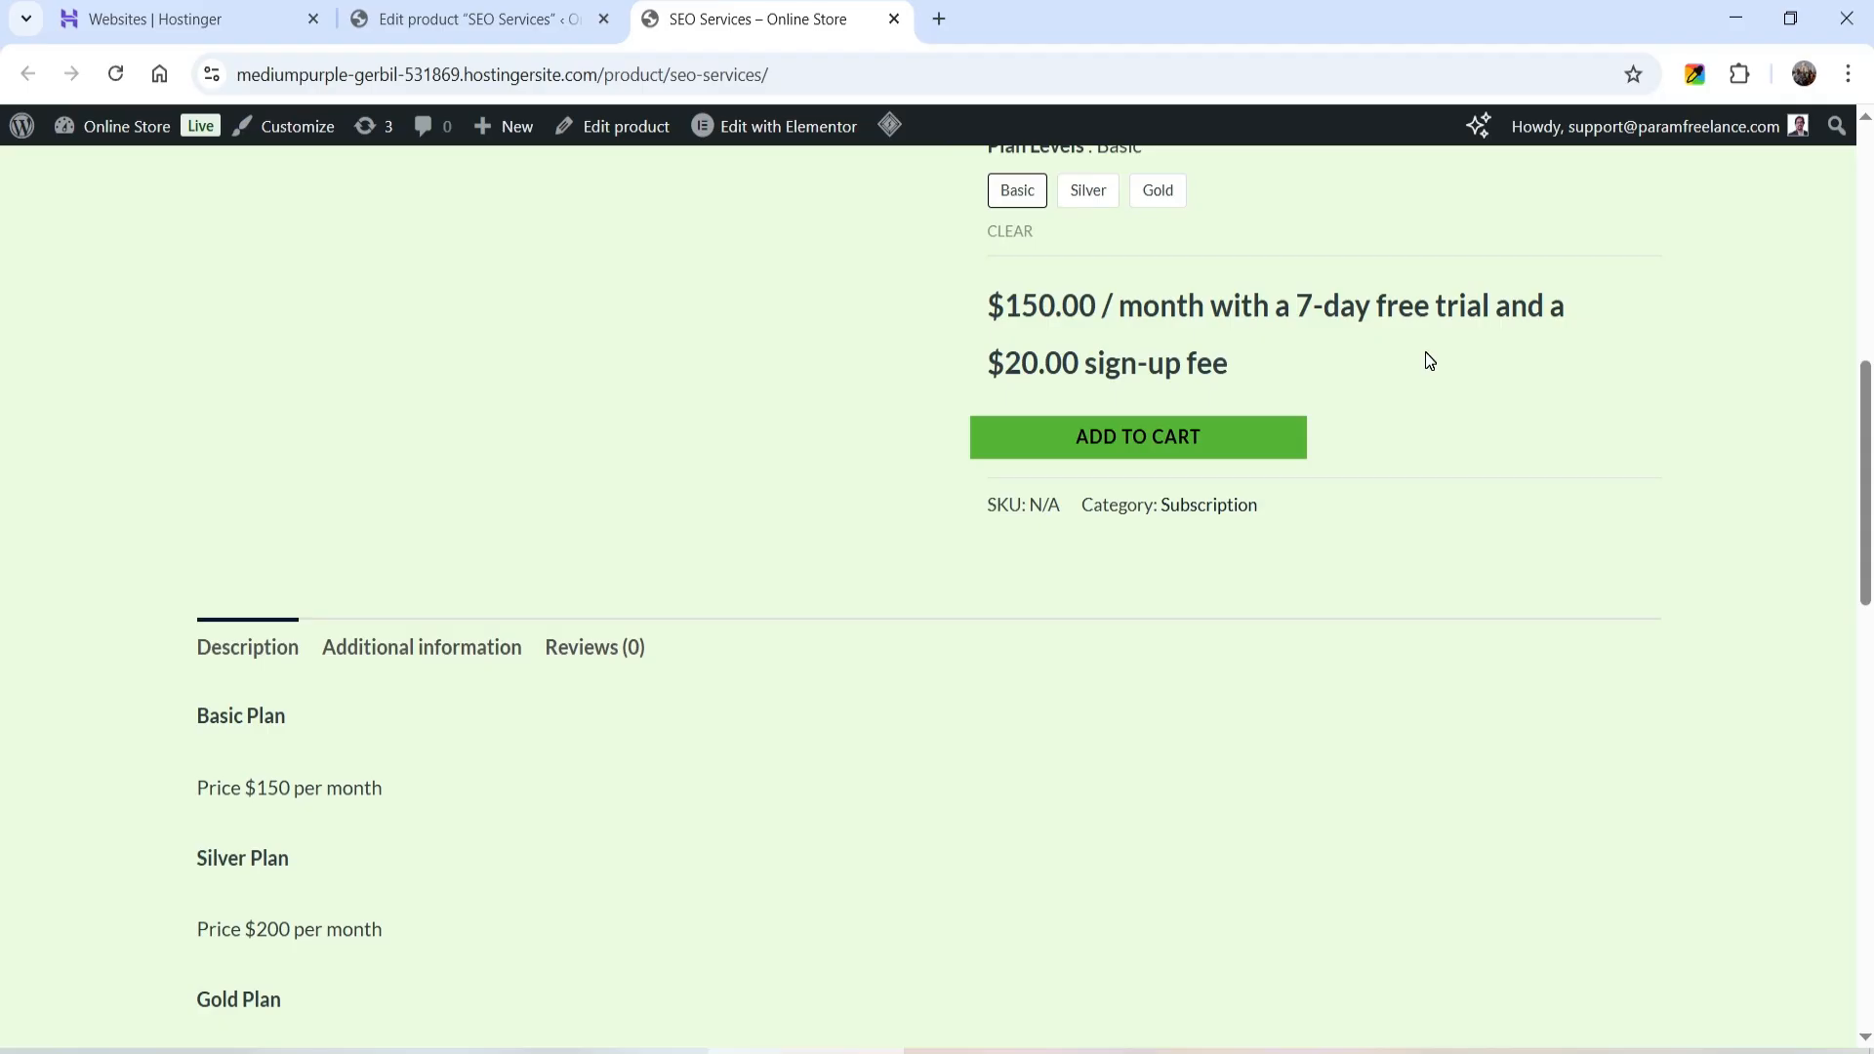
pyautogui.click(1085, 189)
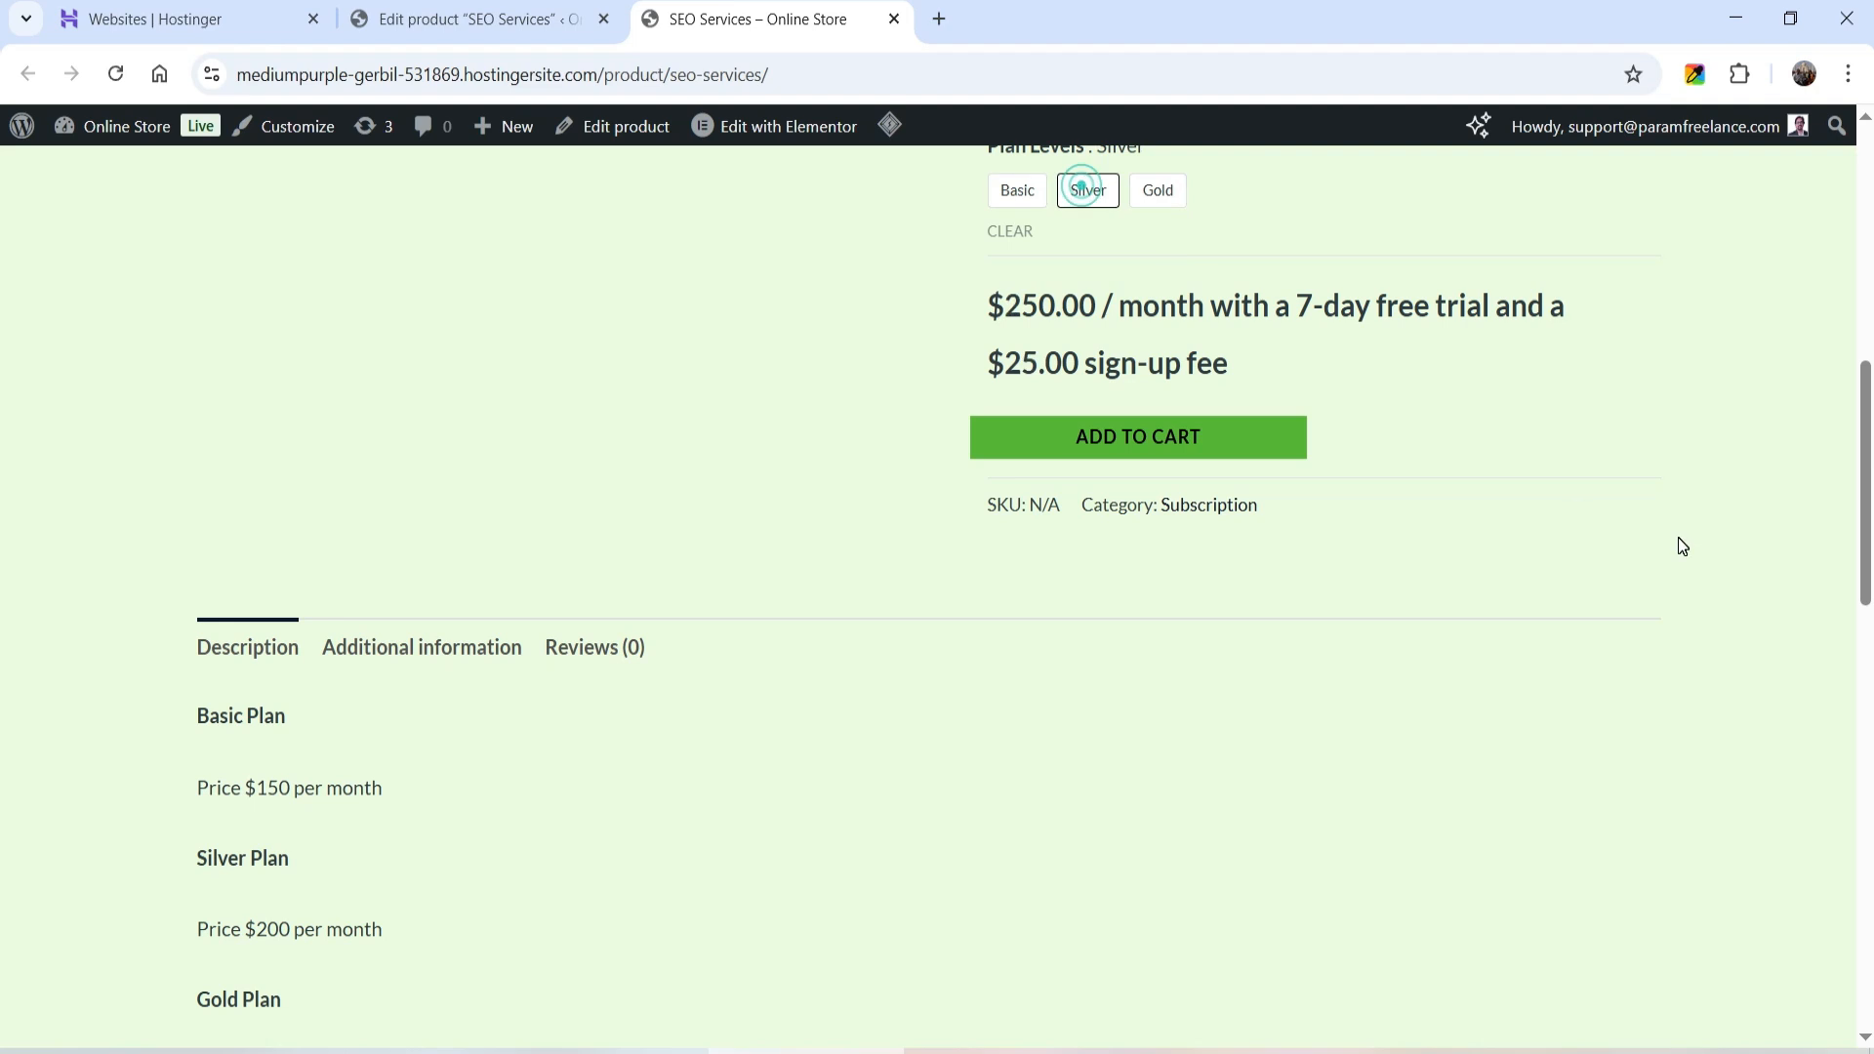
pyautogui.click(1158, 189)
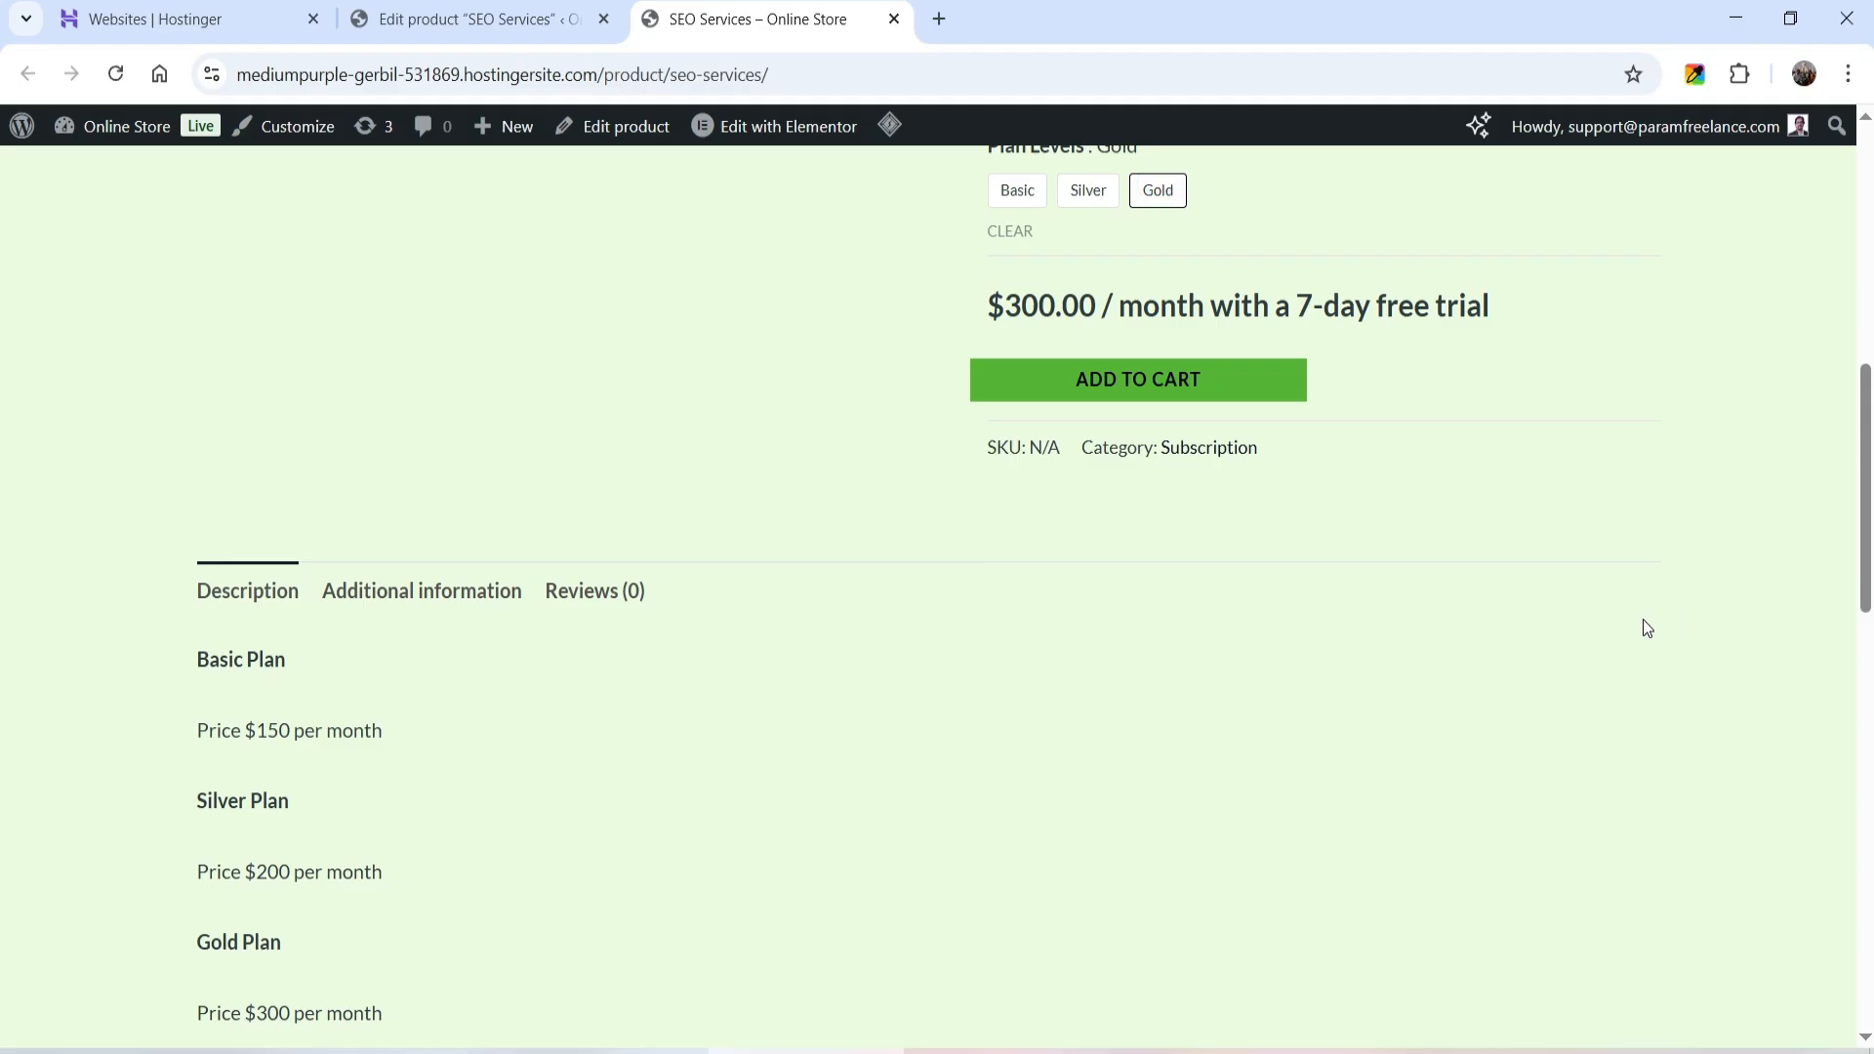
# Add the Silver plan of SEO Services to the cart and review the cart totals and first renewal date
pyautogui.scroll(4, 1645, 630)
pyautogui.click(1083, 583)
pyautogui.click(1192, 820)
pyautogui.click(1507, 436)
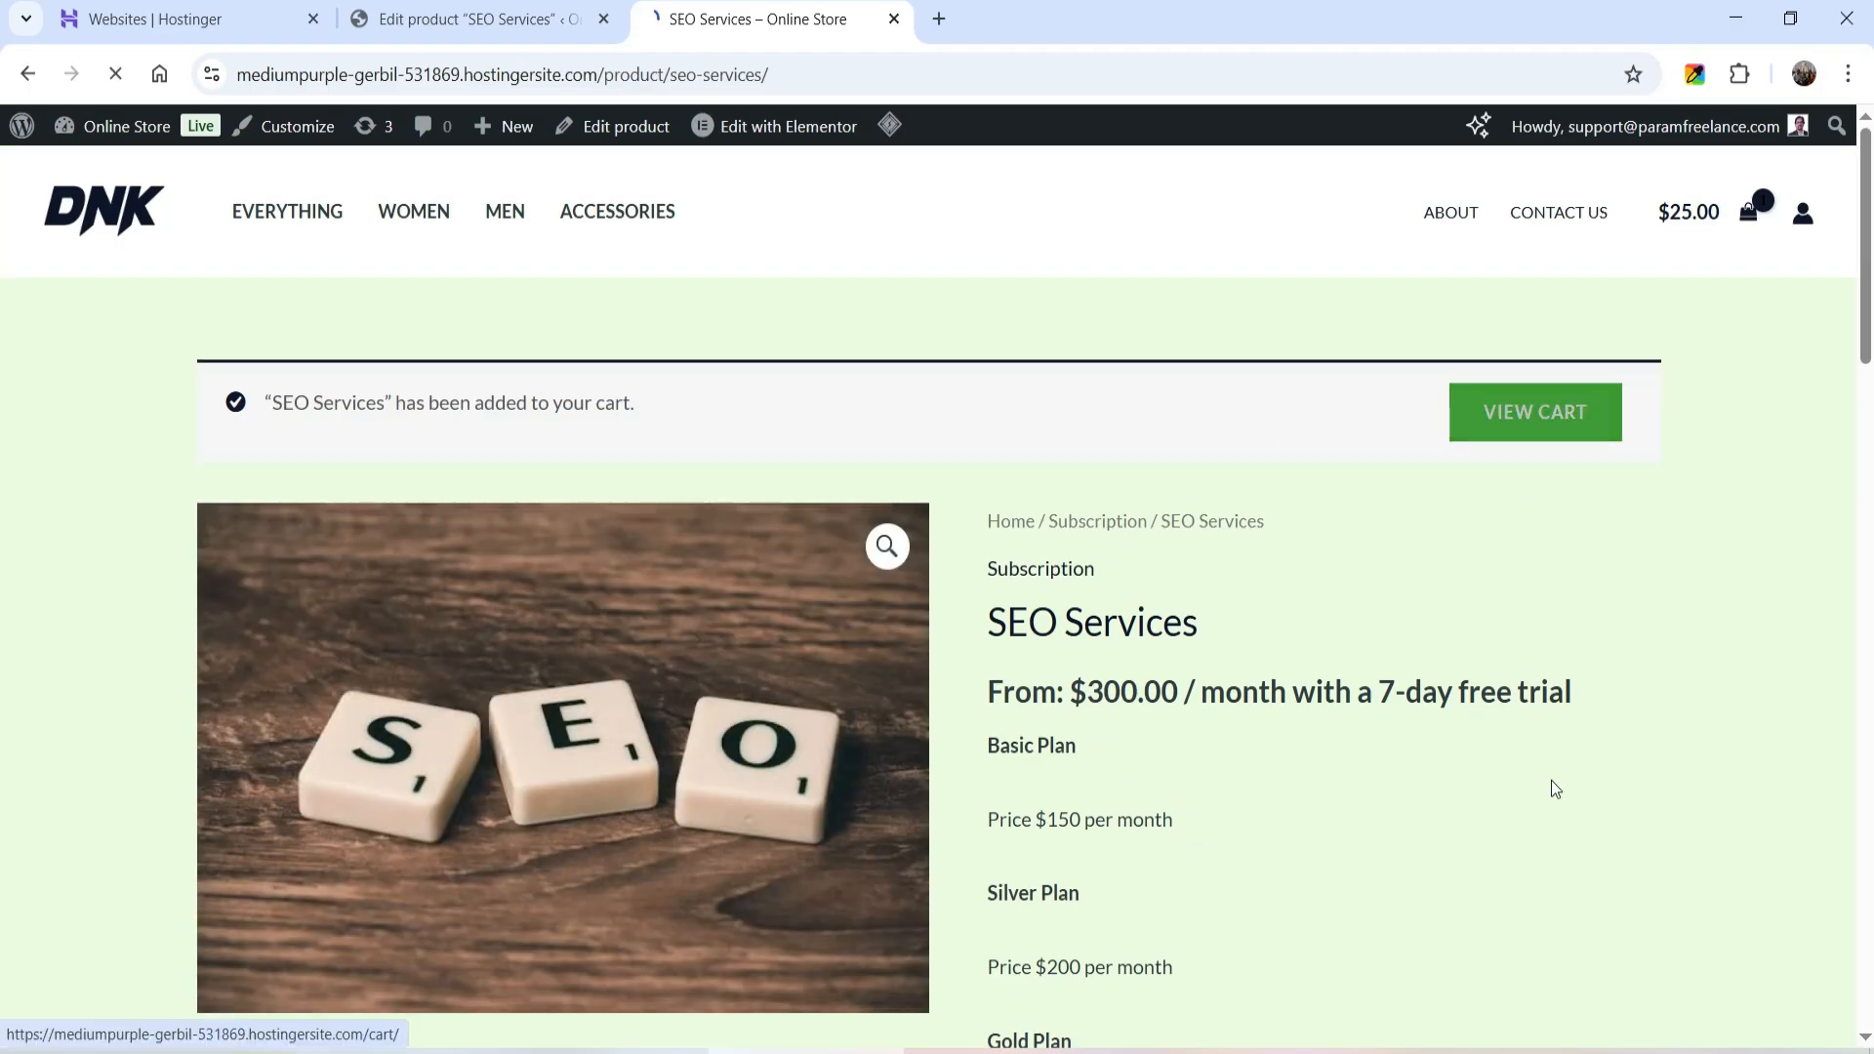
pyautogui.scroll(-5, 1139, 652)
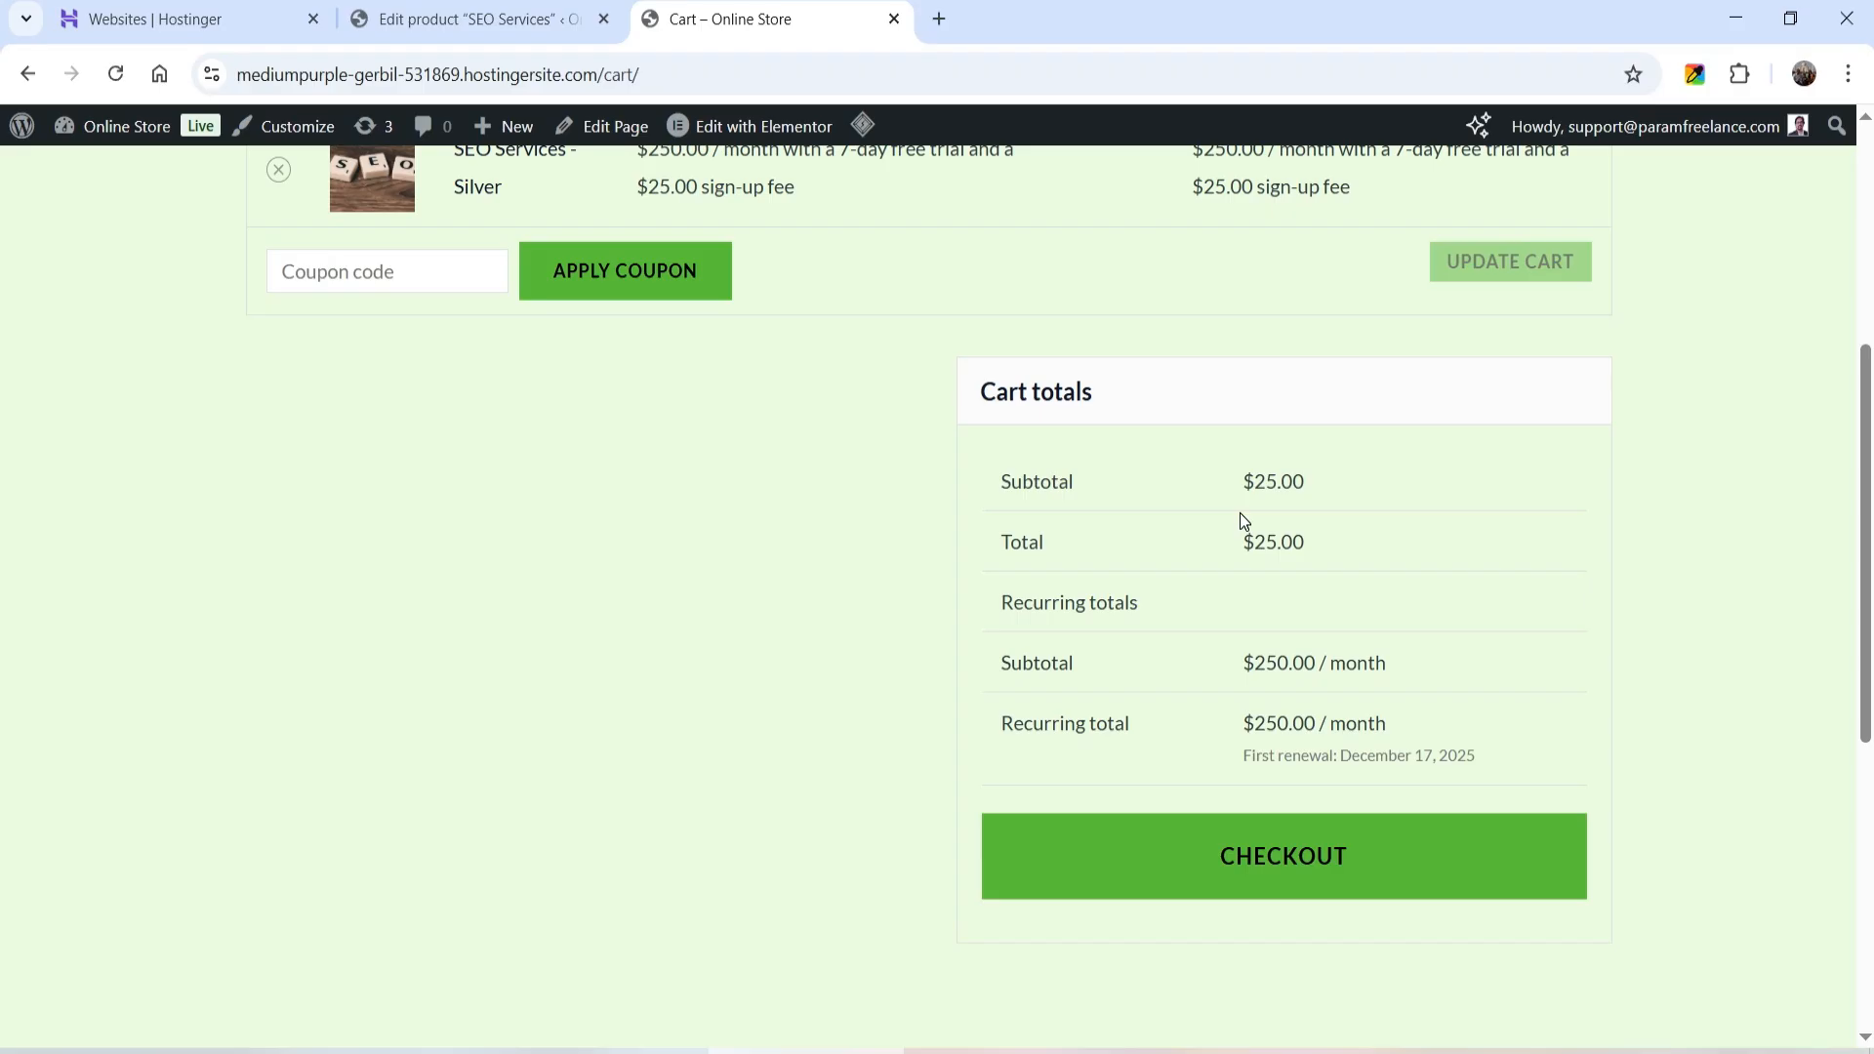
pyautogui.moveTo(1513, 761); pyautogui.dragTo(1227, 758)
pyautogui.click(1644, 658)
# Remove the Silver plan from the cart and close the cart page
pyautogui.scroll(4, 1175, 648)
pyautogui.click(279, 554)
pyautogui.hotkey('ctrl', 'w')
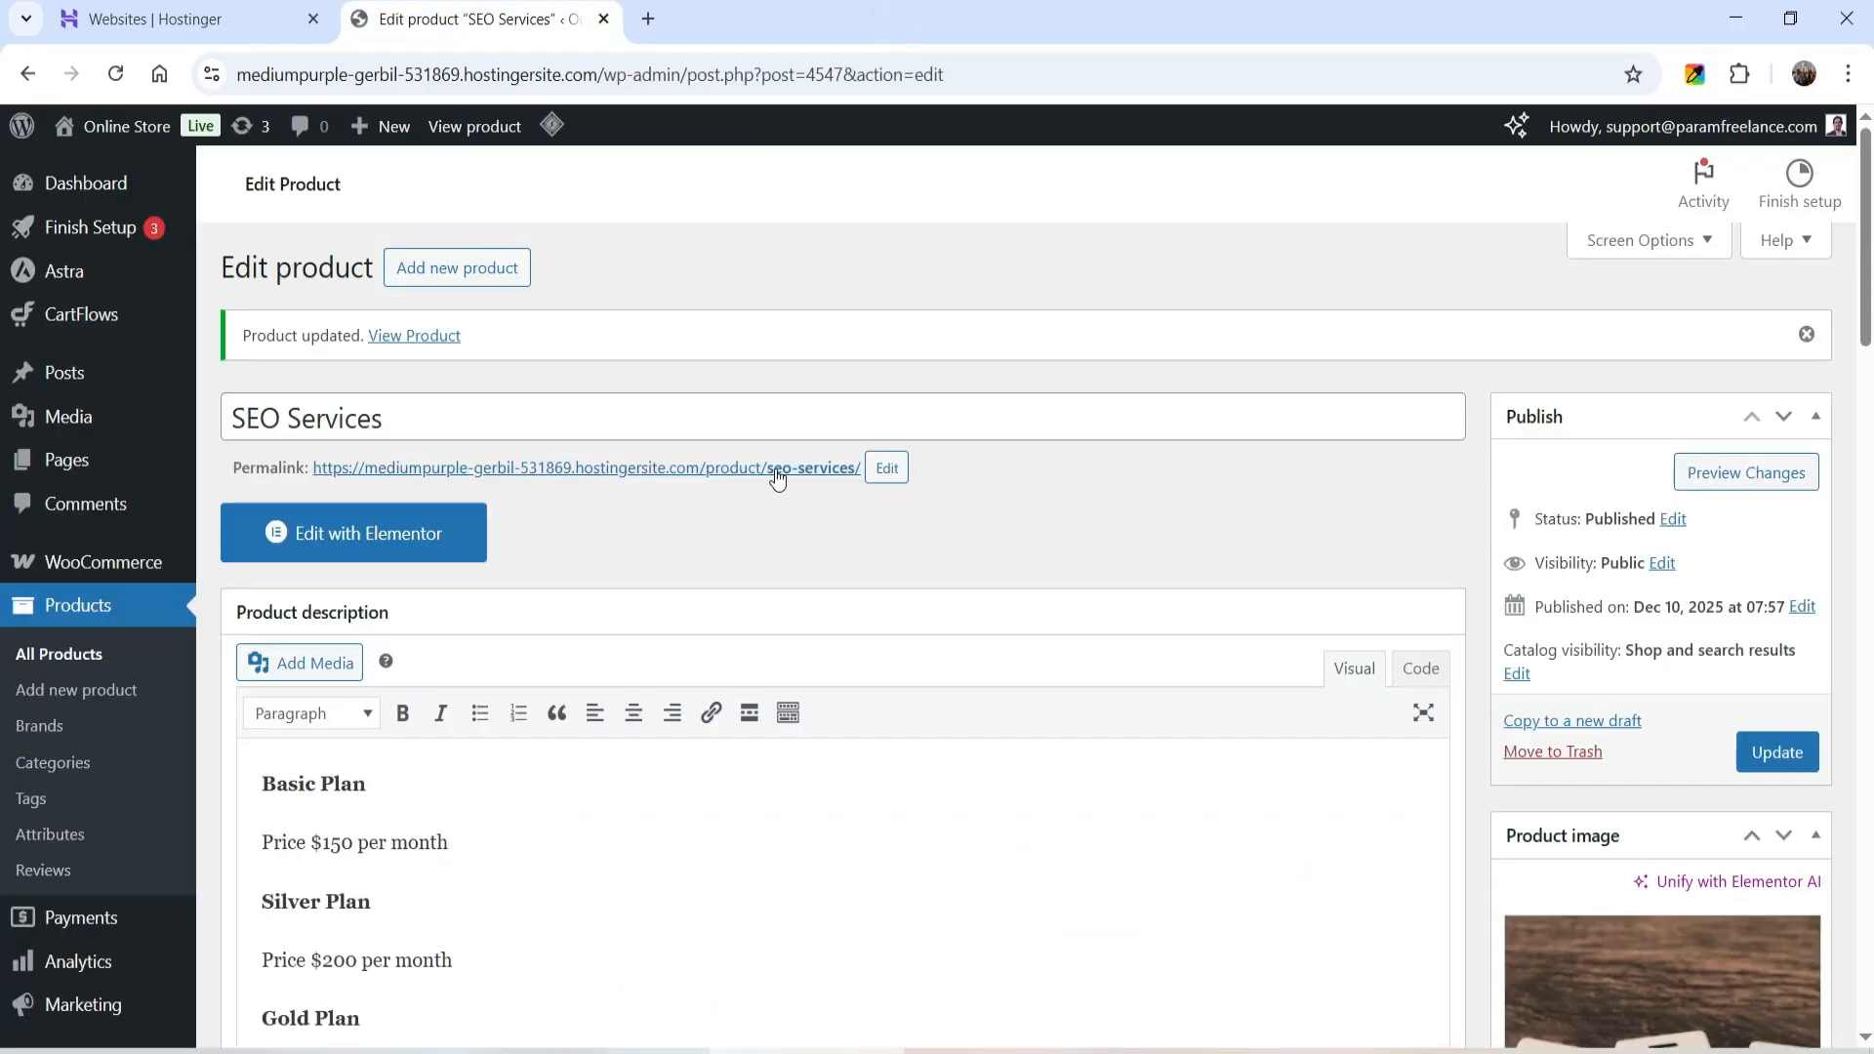
# Open the SEO Services product page in a new browser tab and add the Gold plan to the cart
pyautogui.rightClick(776, 471)
pyautogui.click(897, 505)
pyautogui.click(782, 27)
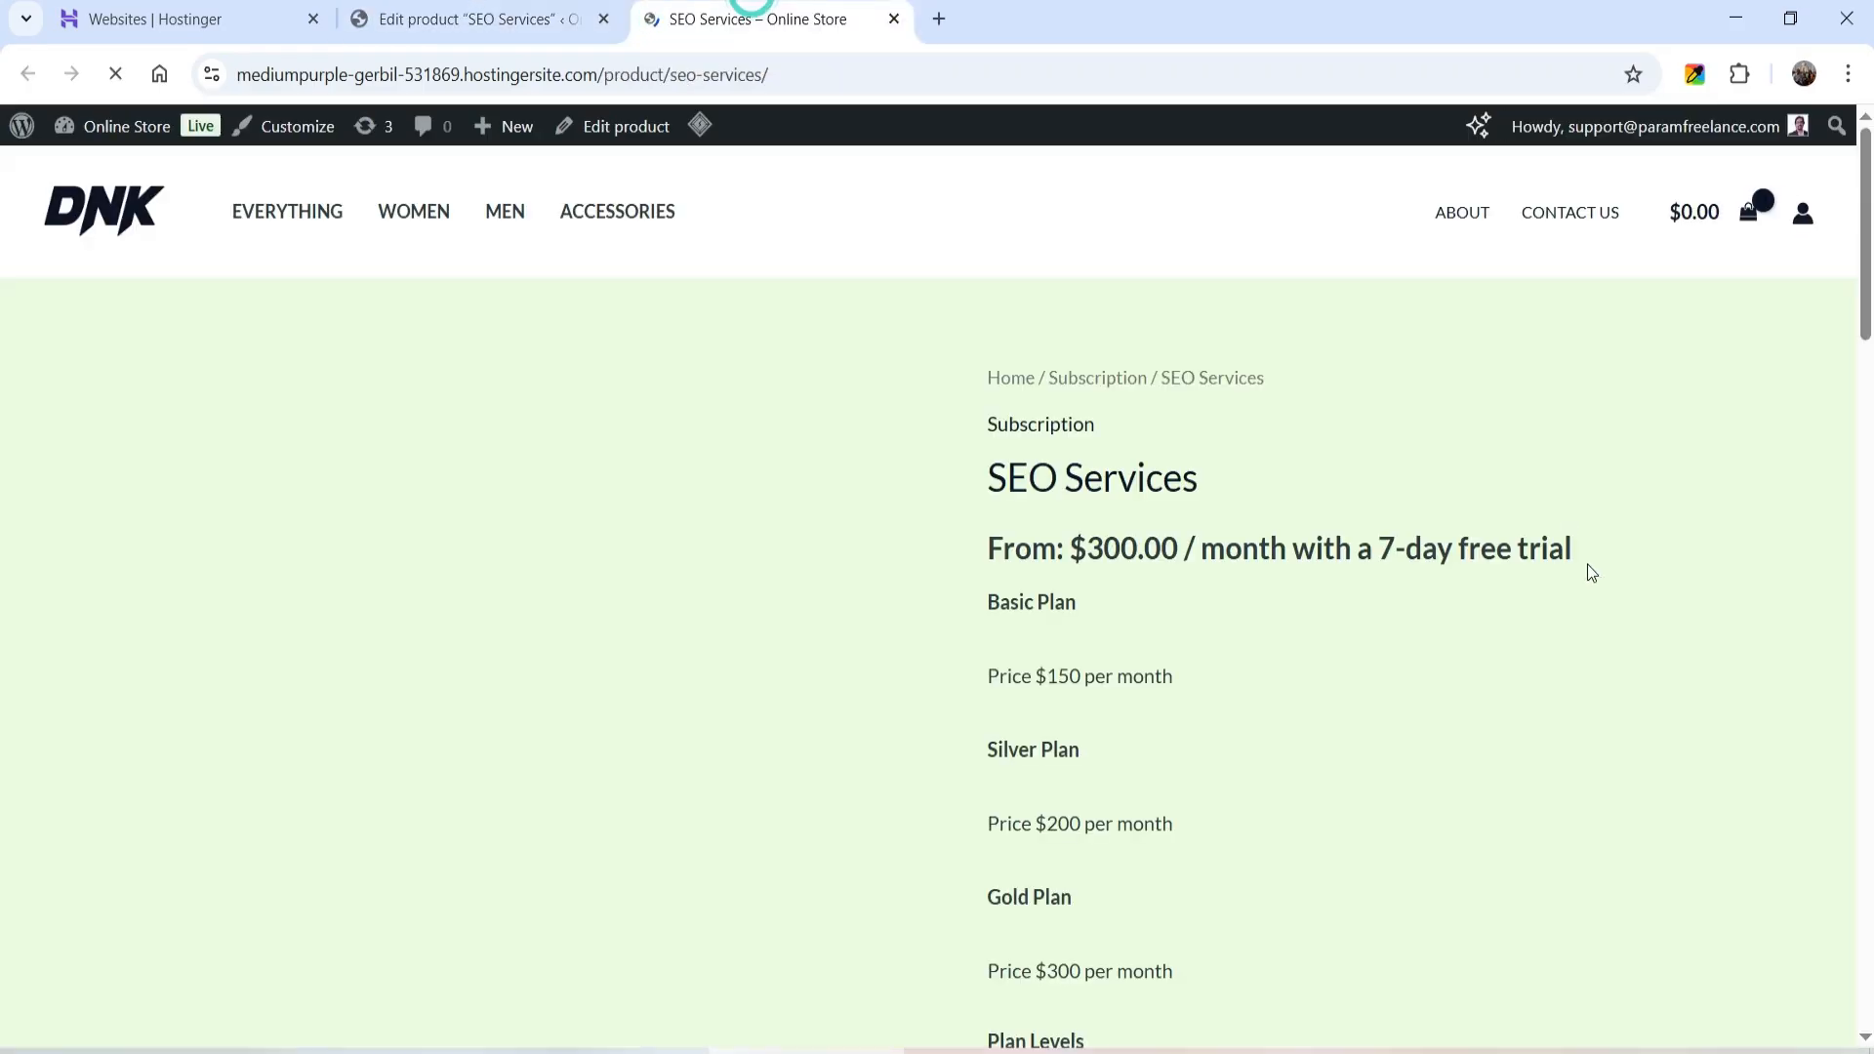
pyautogui.scroll(-3, 1206, 503)
pyautogui.click(1167, 711)
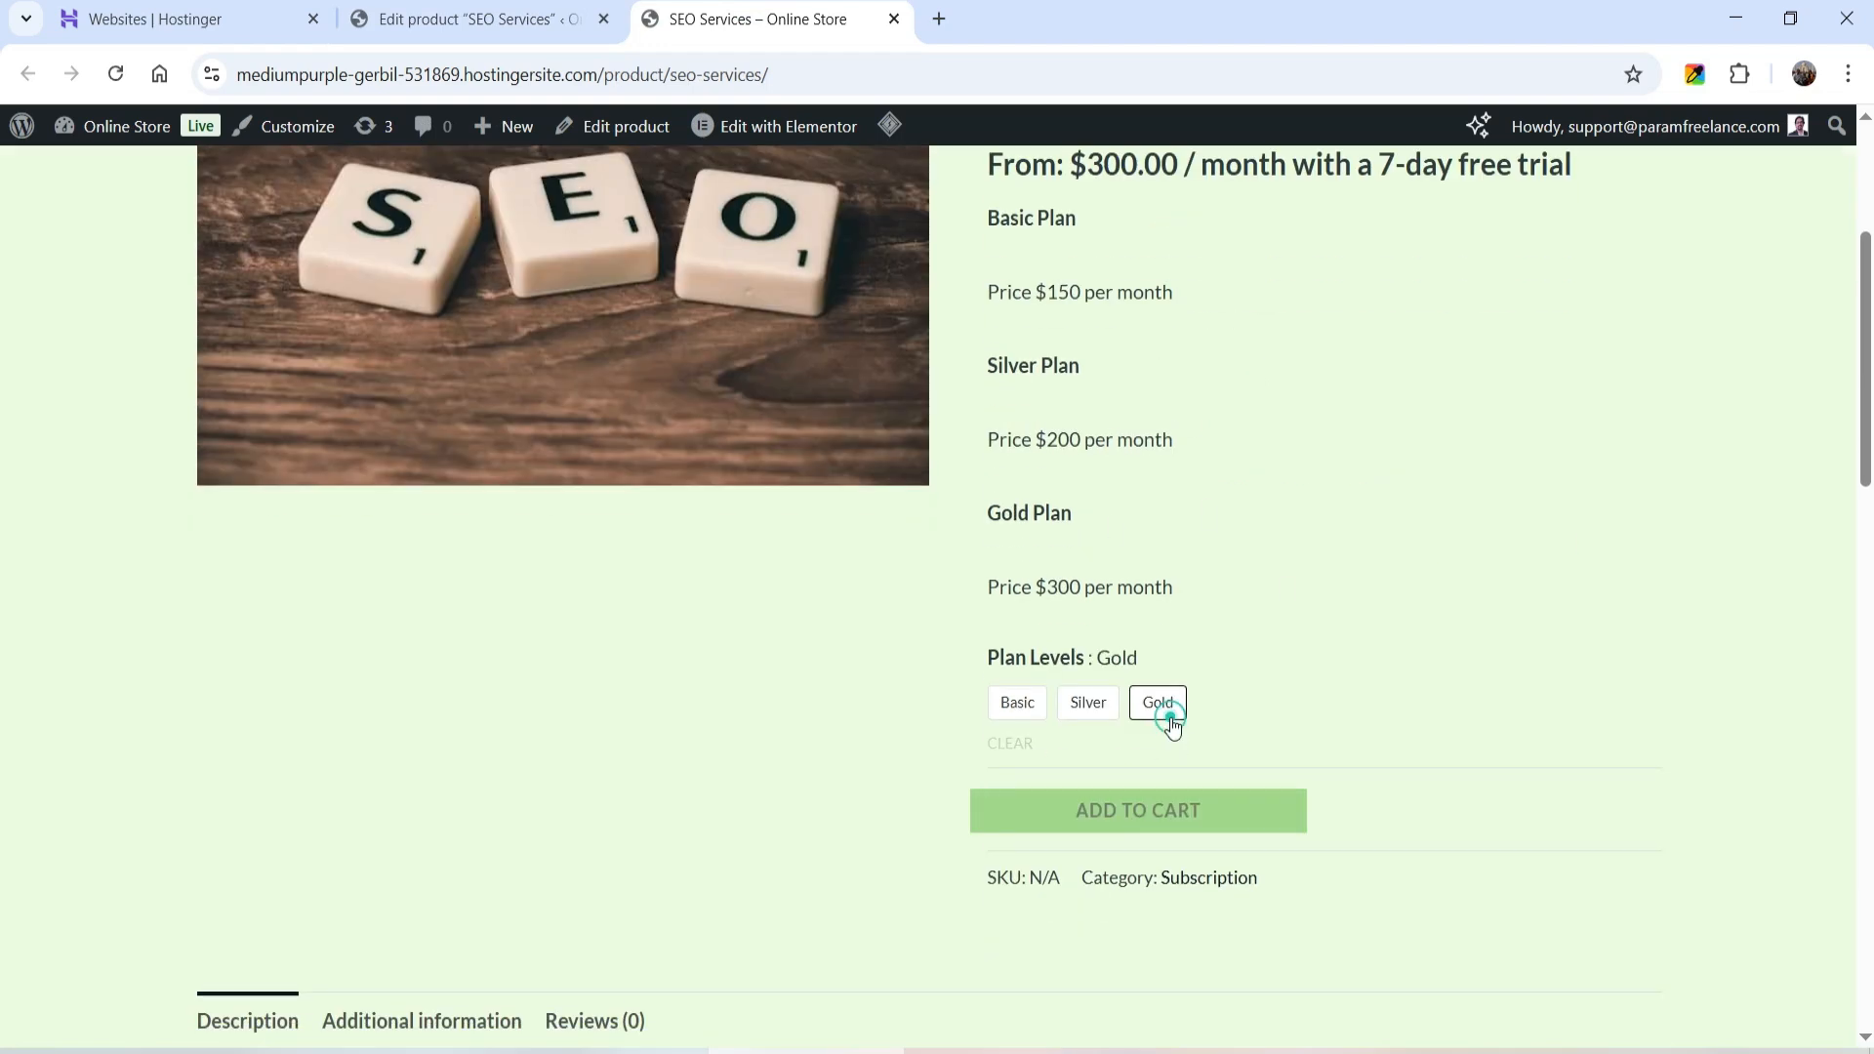
pyautogui.scroll(-3, 1256, 433)
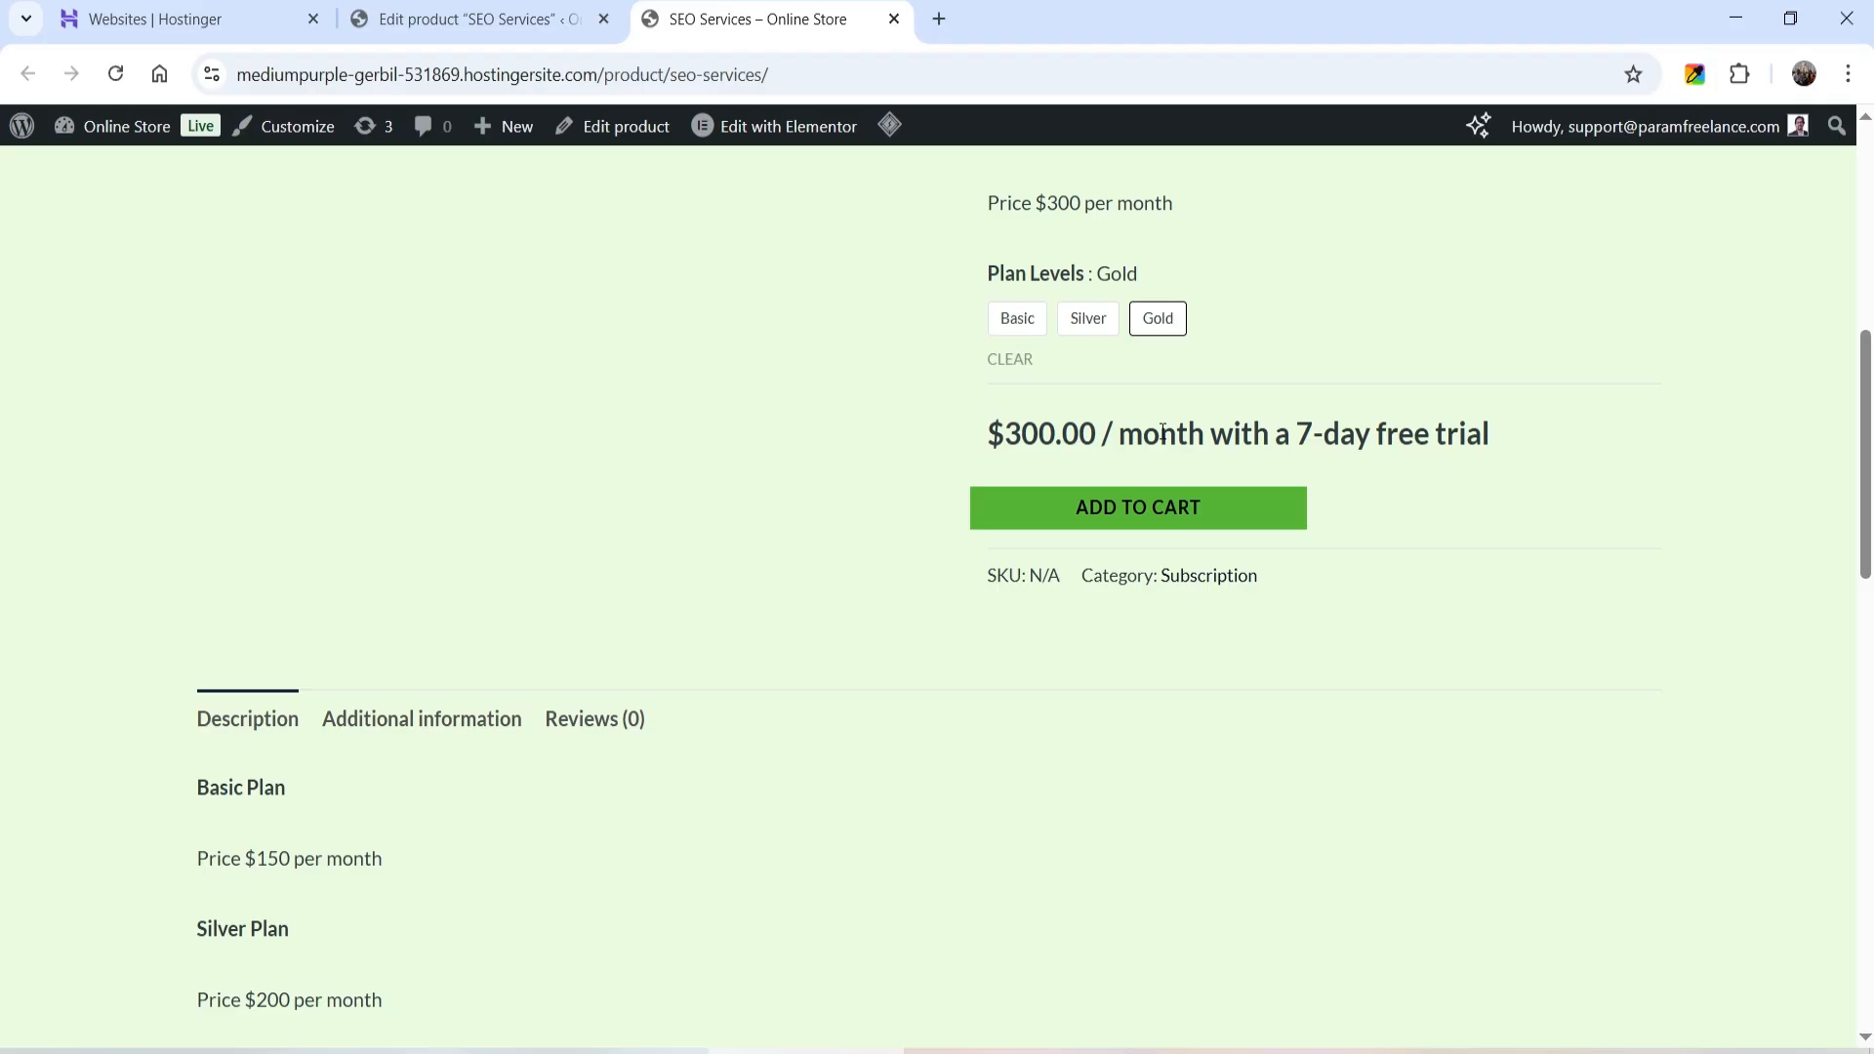
pyautogui.click(1156, 507)
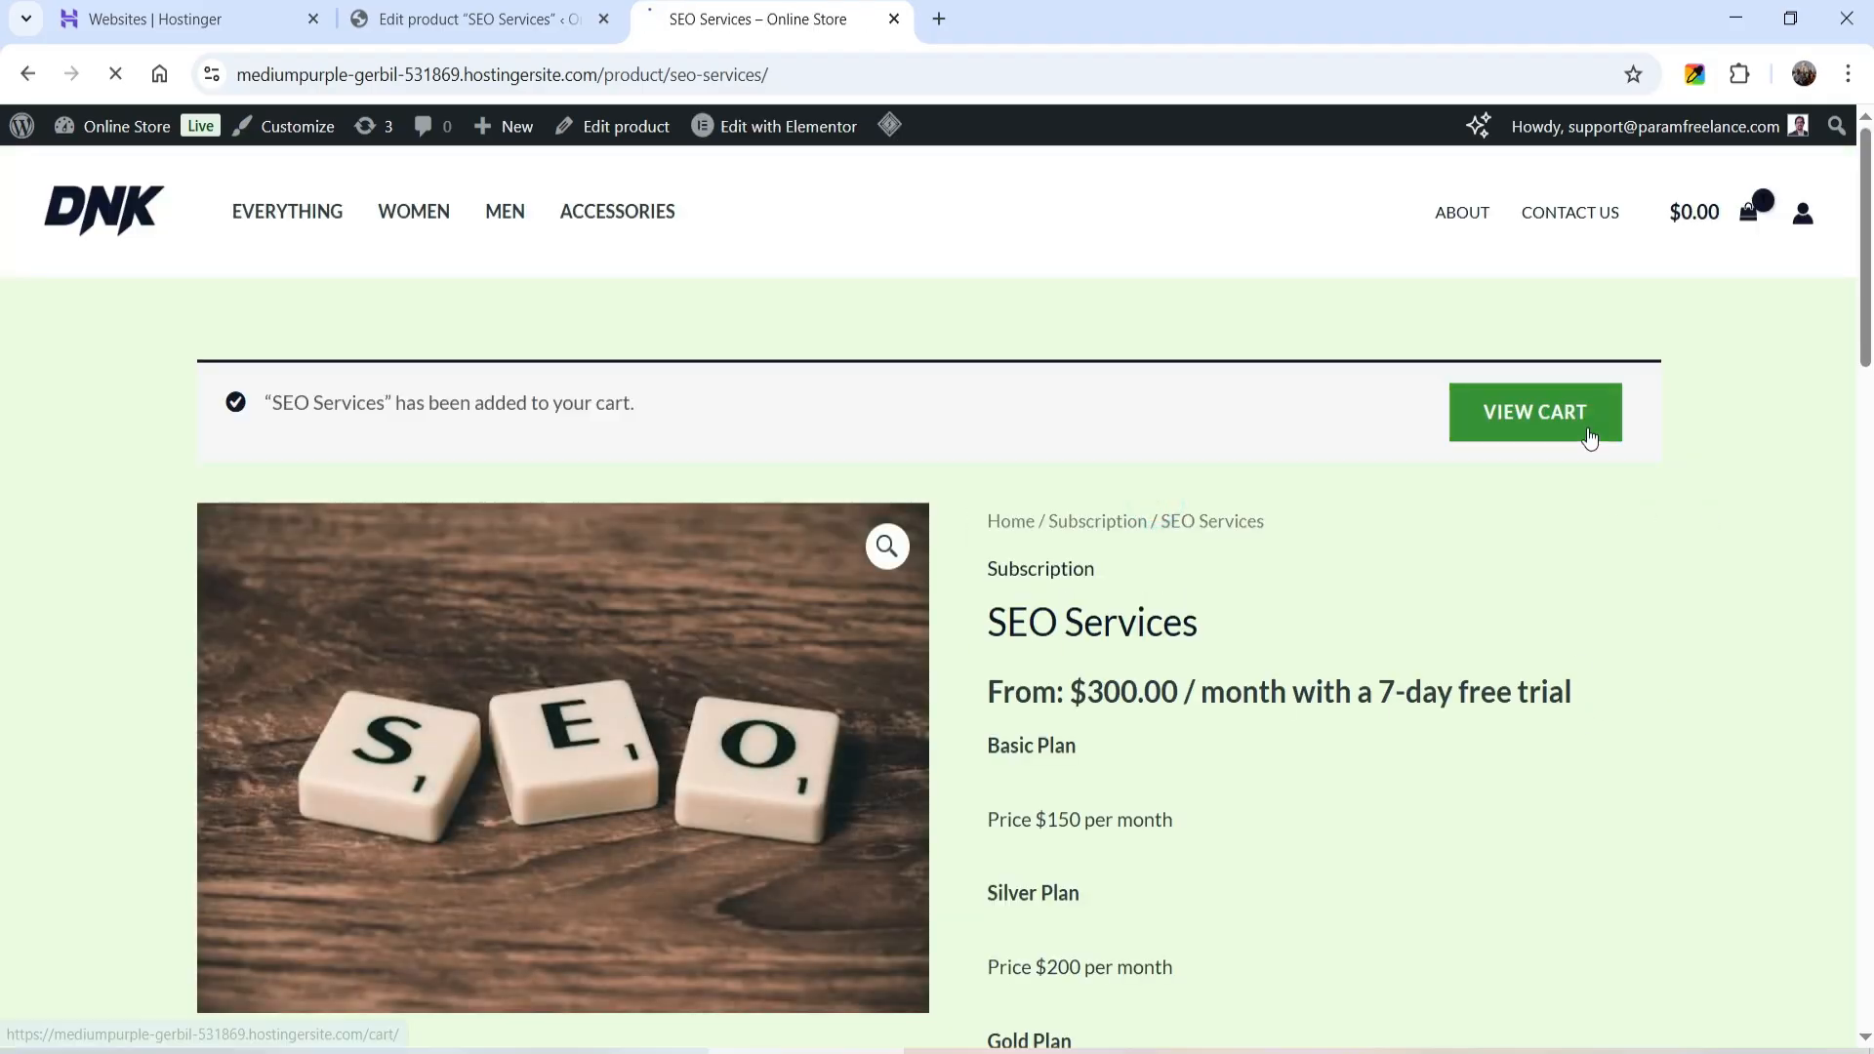
# View the cart and review the Gold plan's initial total, recurring total and first renewal date
pyautogui.click(1590, 436)
pyautogui.scroll(-3, 1304, 285)
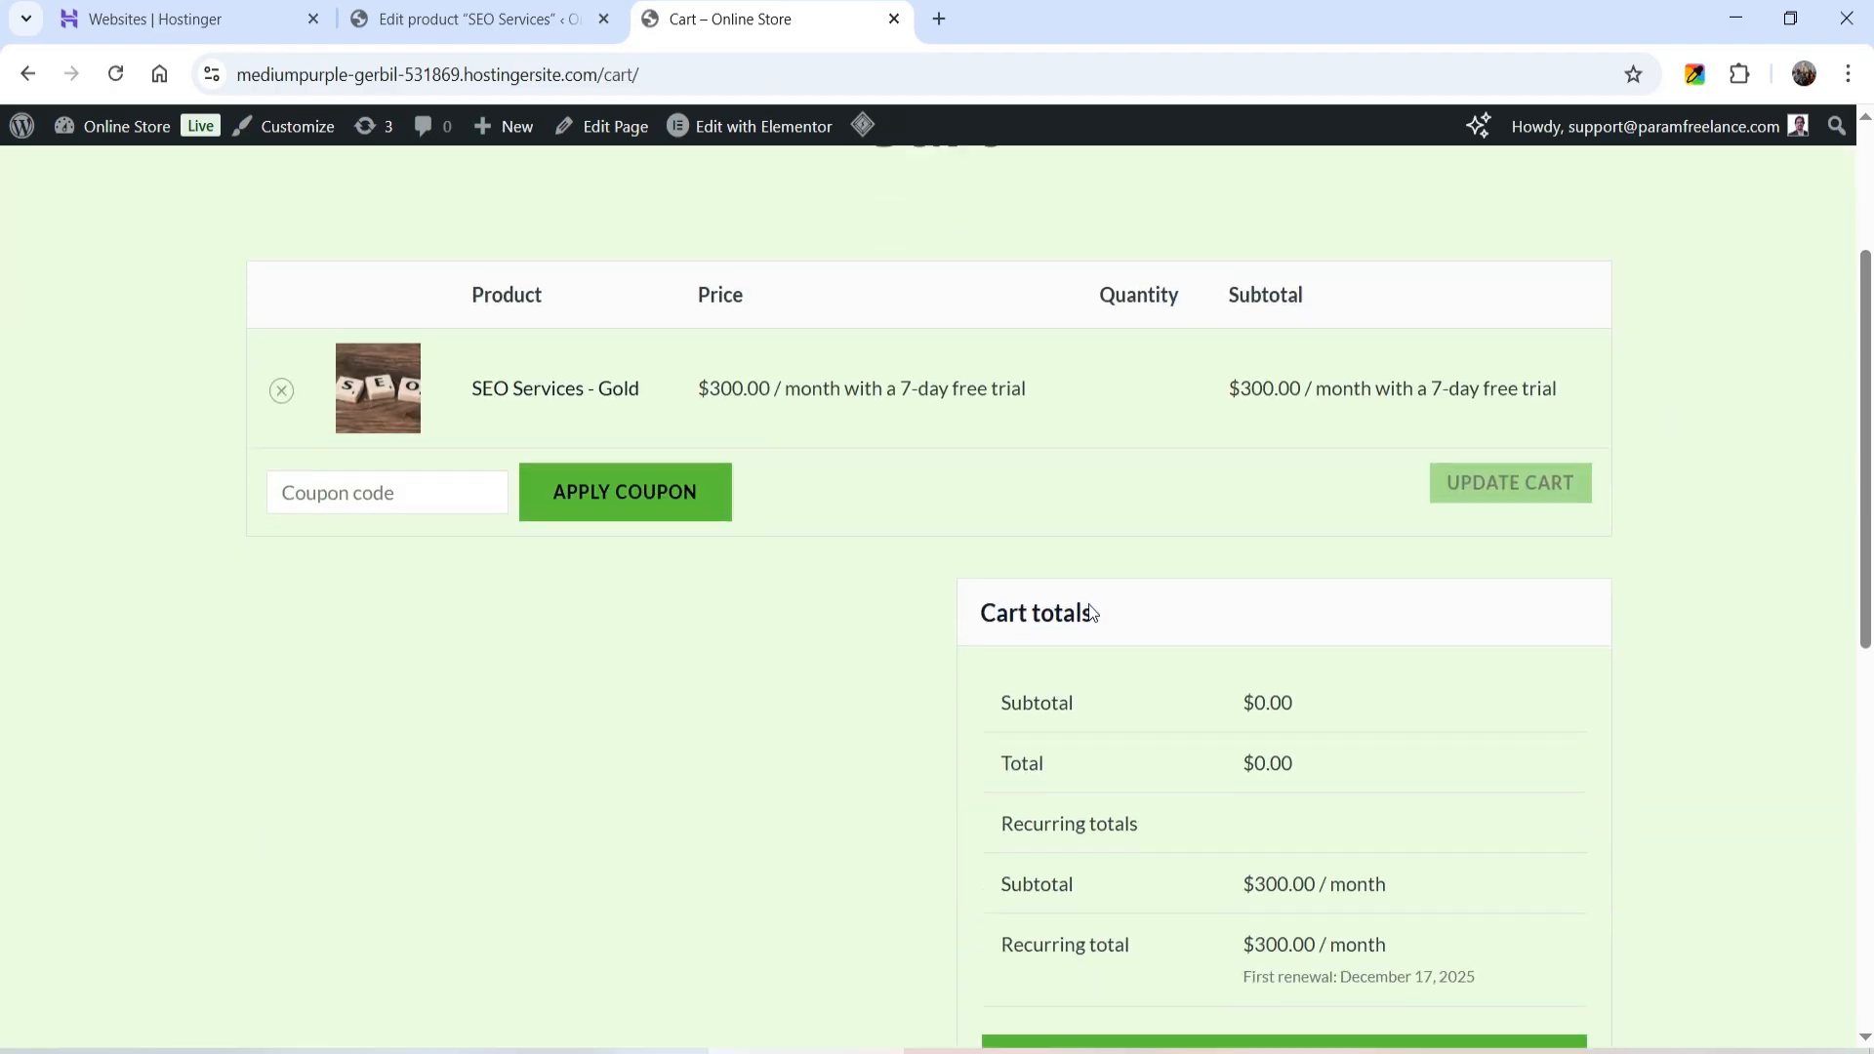
pyautogui.scroll(-2, 1232, 518)
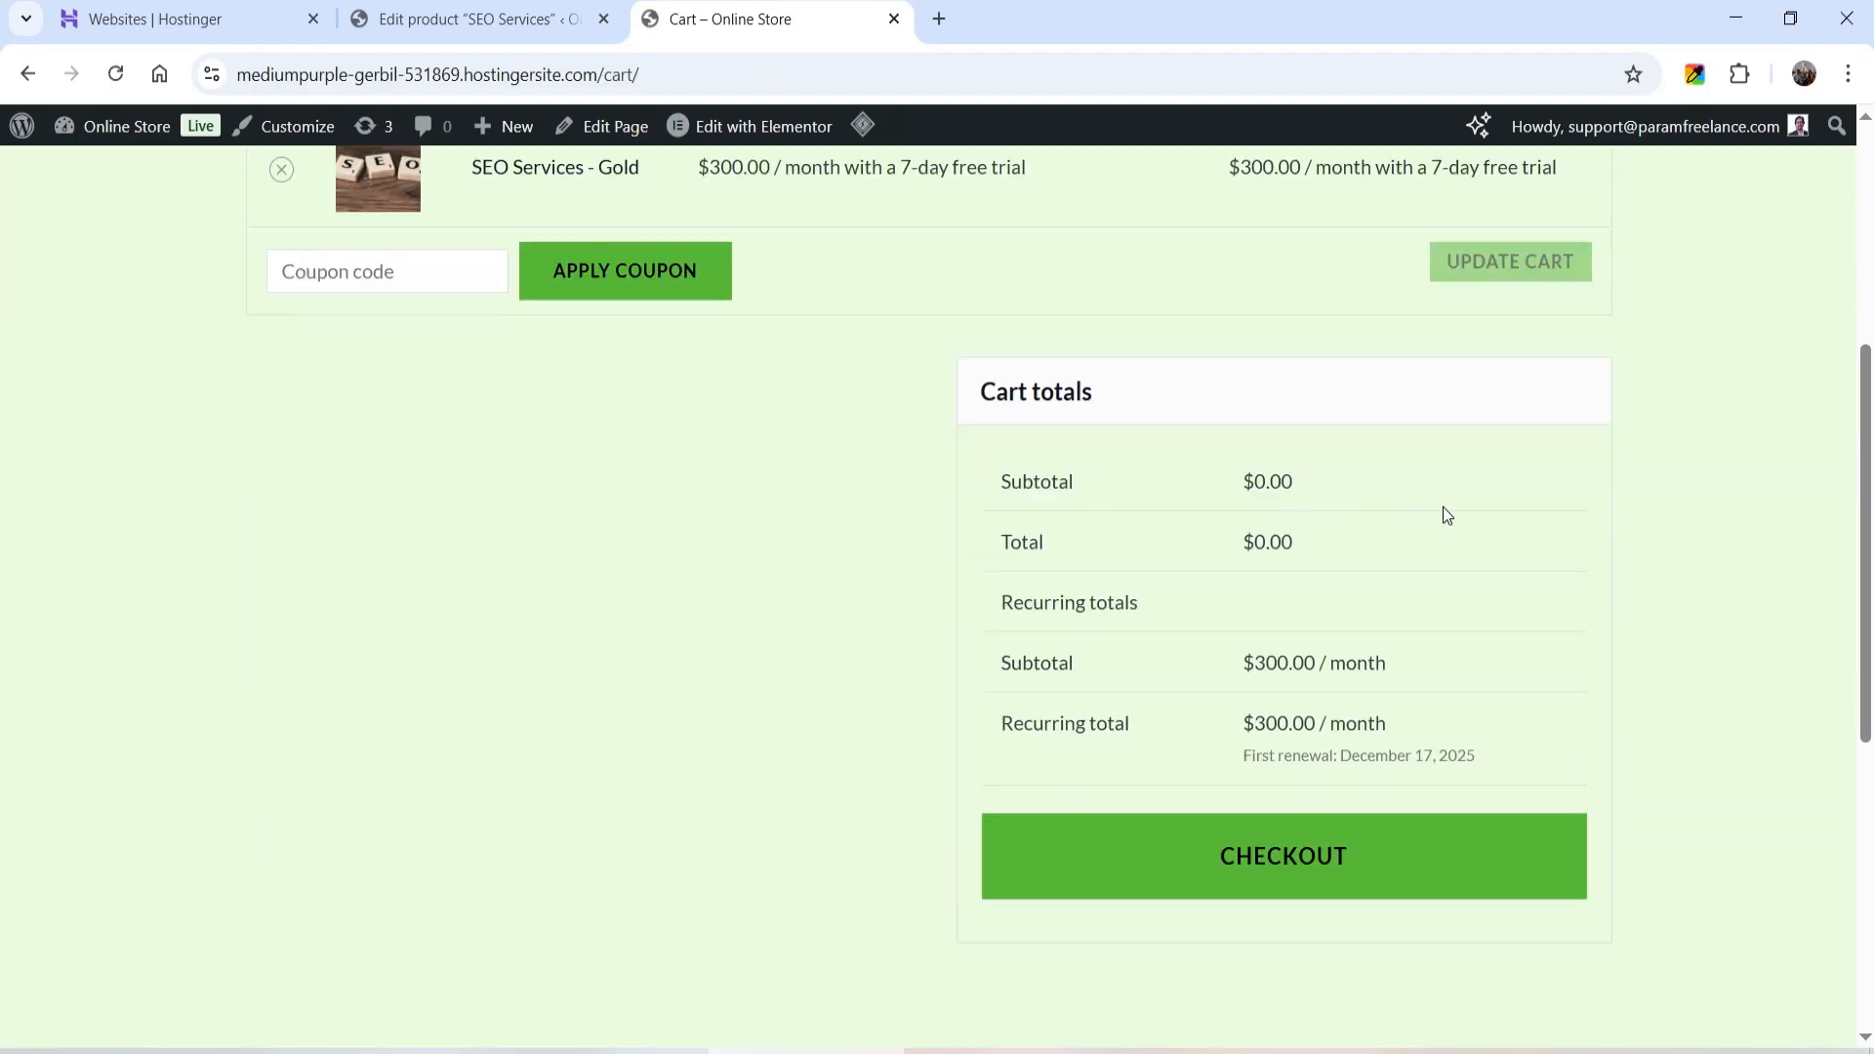
pyautogui.moveTo(1491, 763); pyautogui.dragTo(1302, 688)
pyautogui.click(1302, 687)
pyautogui.scroll(5, 1627, 639)
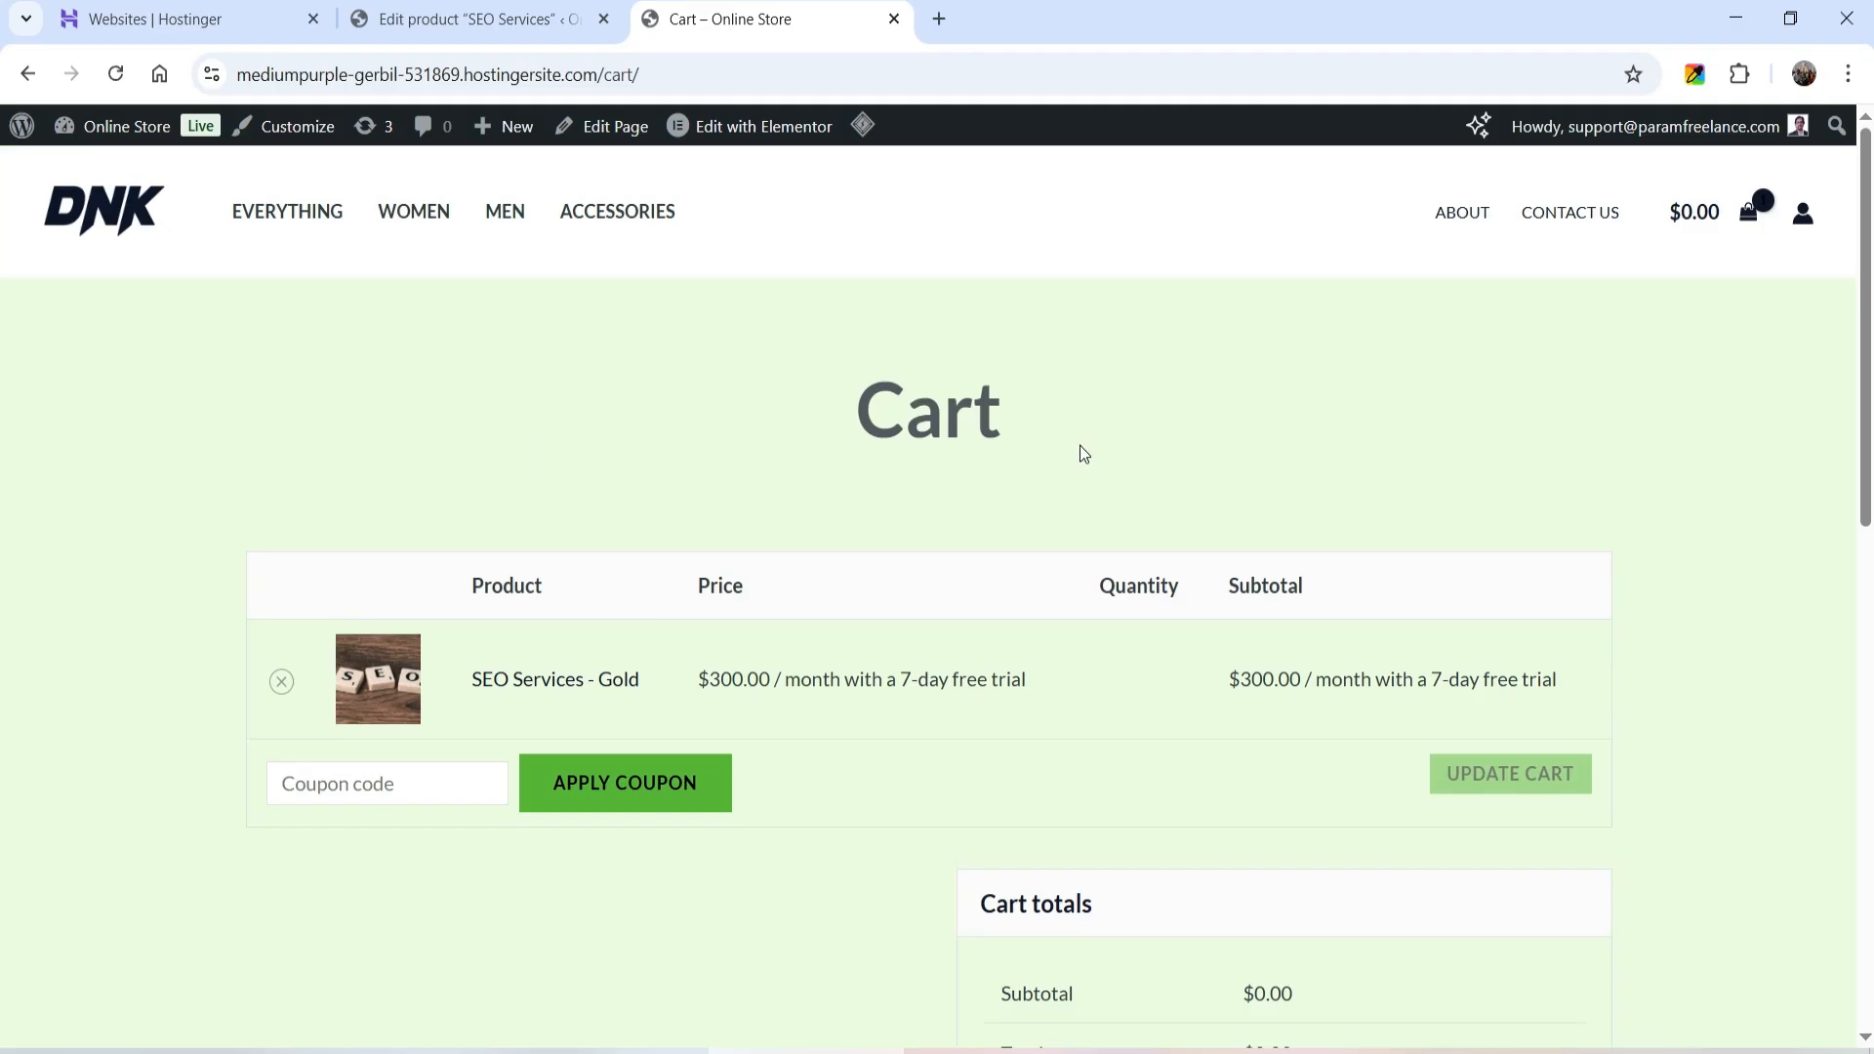
# Proceed to checkout with the Gold plan and examine the order summary and the payment section
pyautogui.scroll(-8, 1079, 448)
pyautogui.click(1444, 607)
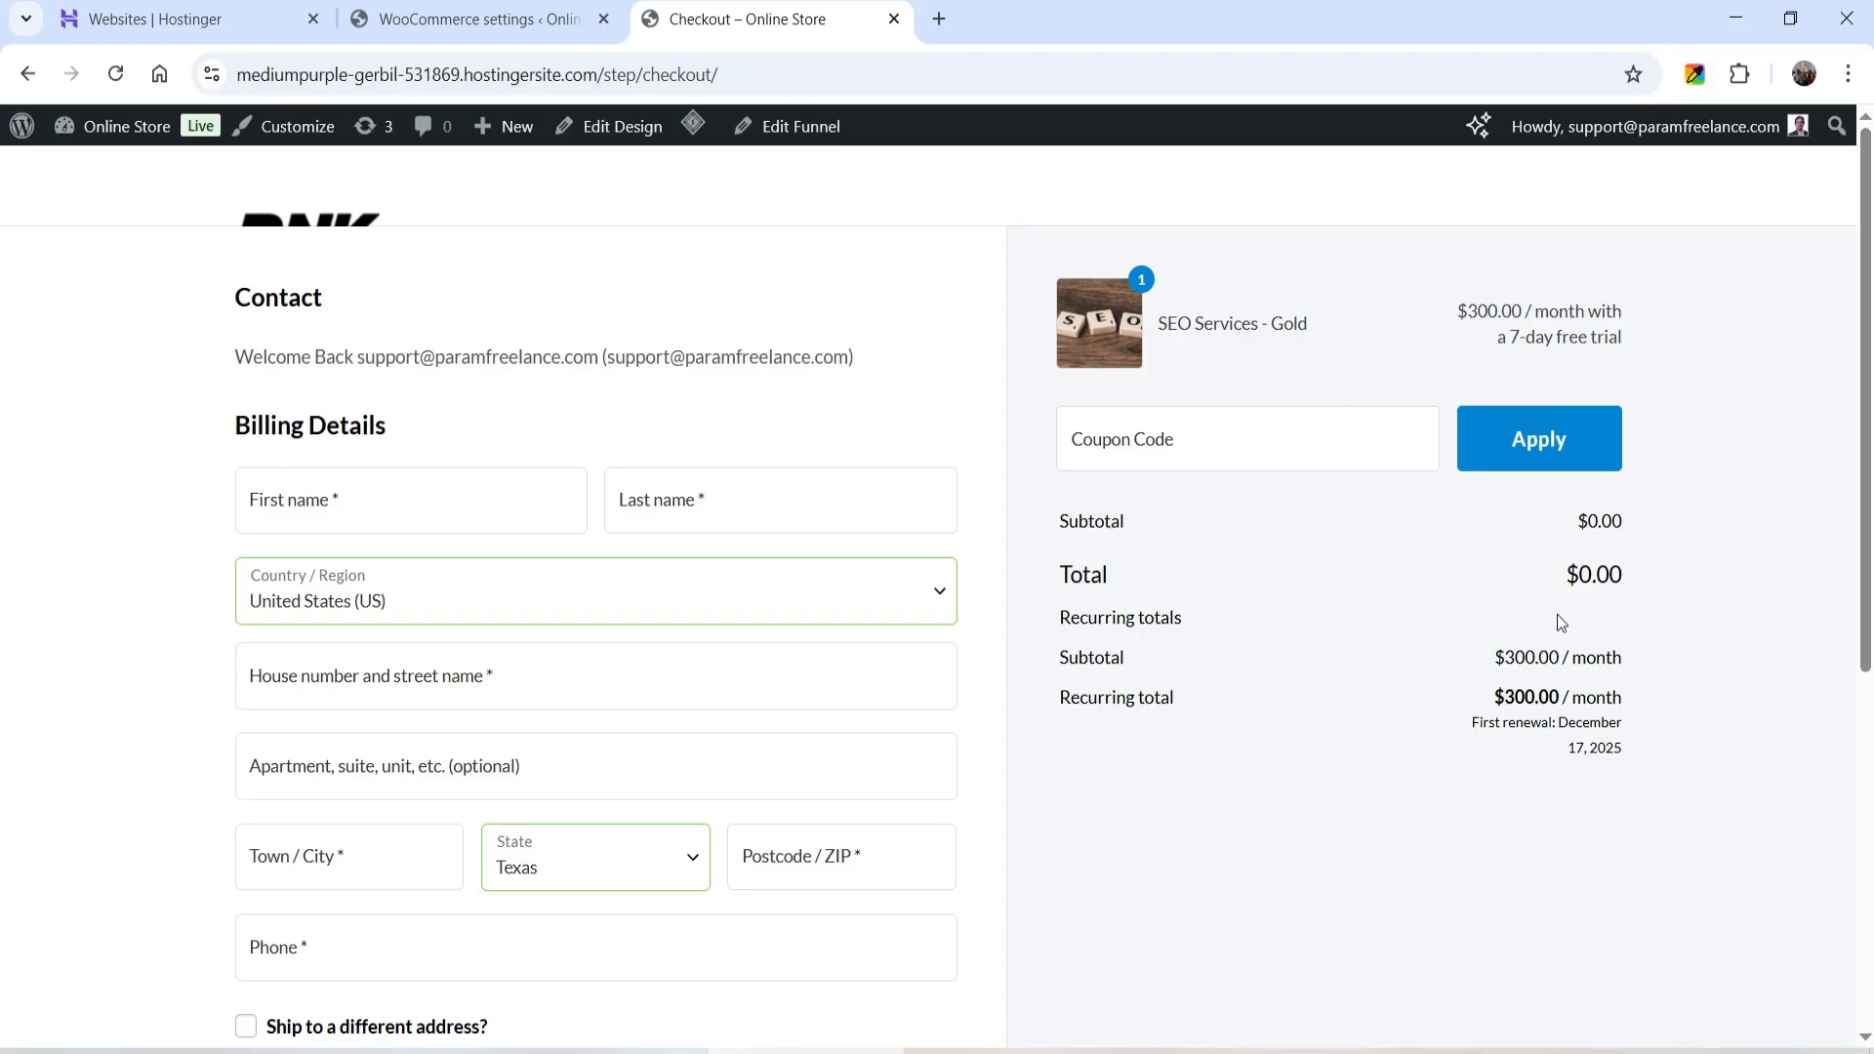
pyautogui.scroll(-6, 1620, 532)
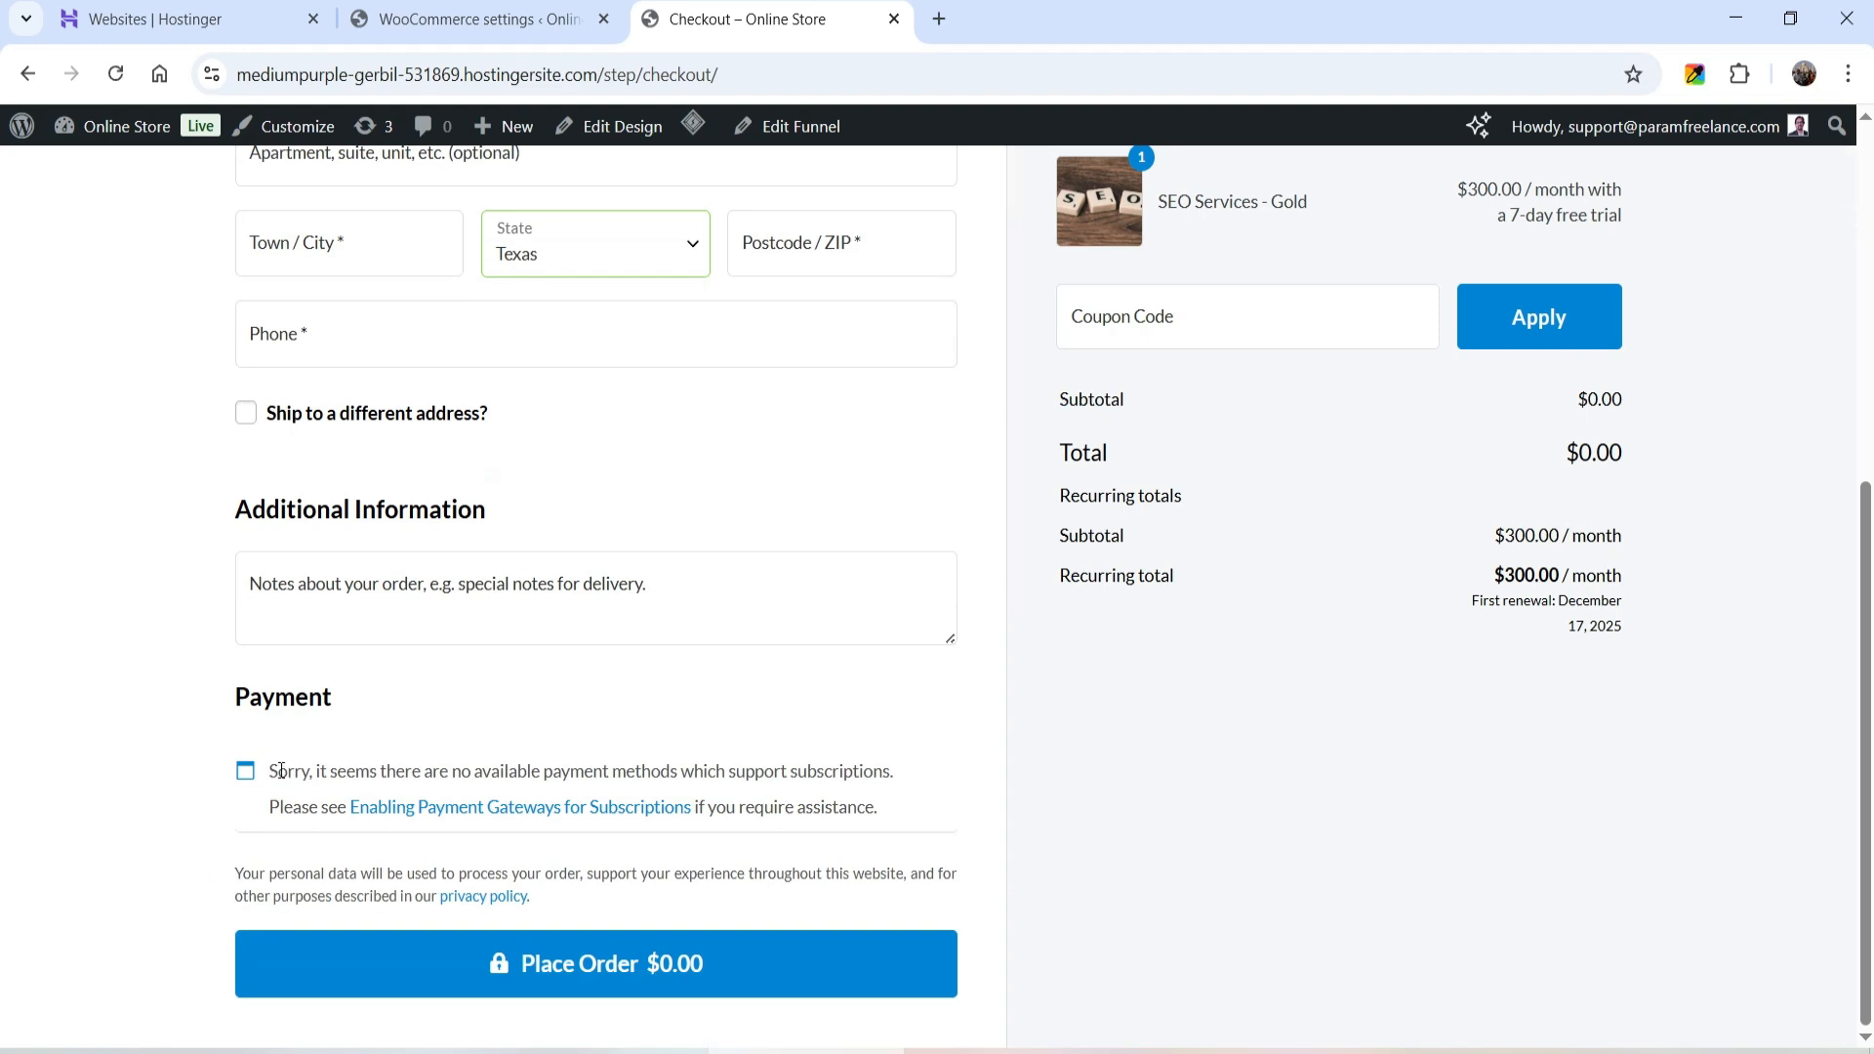
pyautogui.moveTo(277, 768); pyautogui.dragTo(464, 770)
pyautogui.click(569, 766)
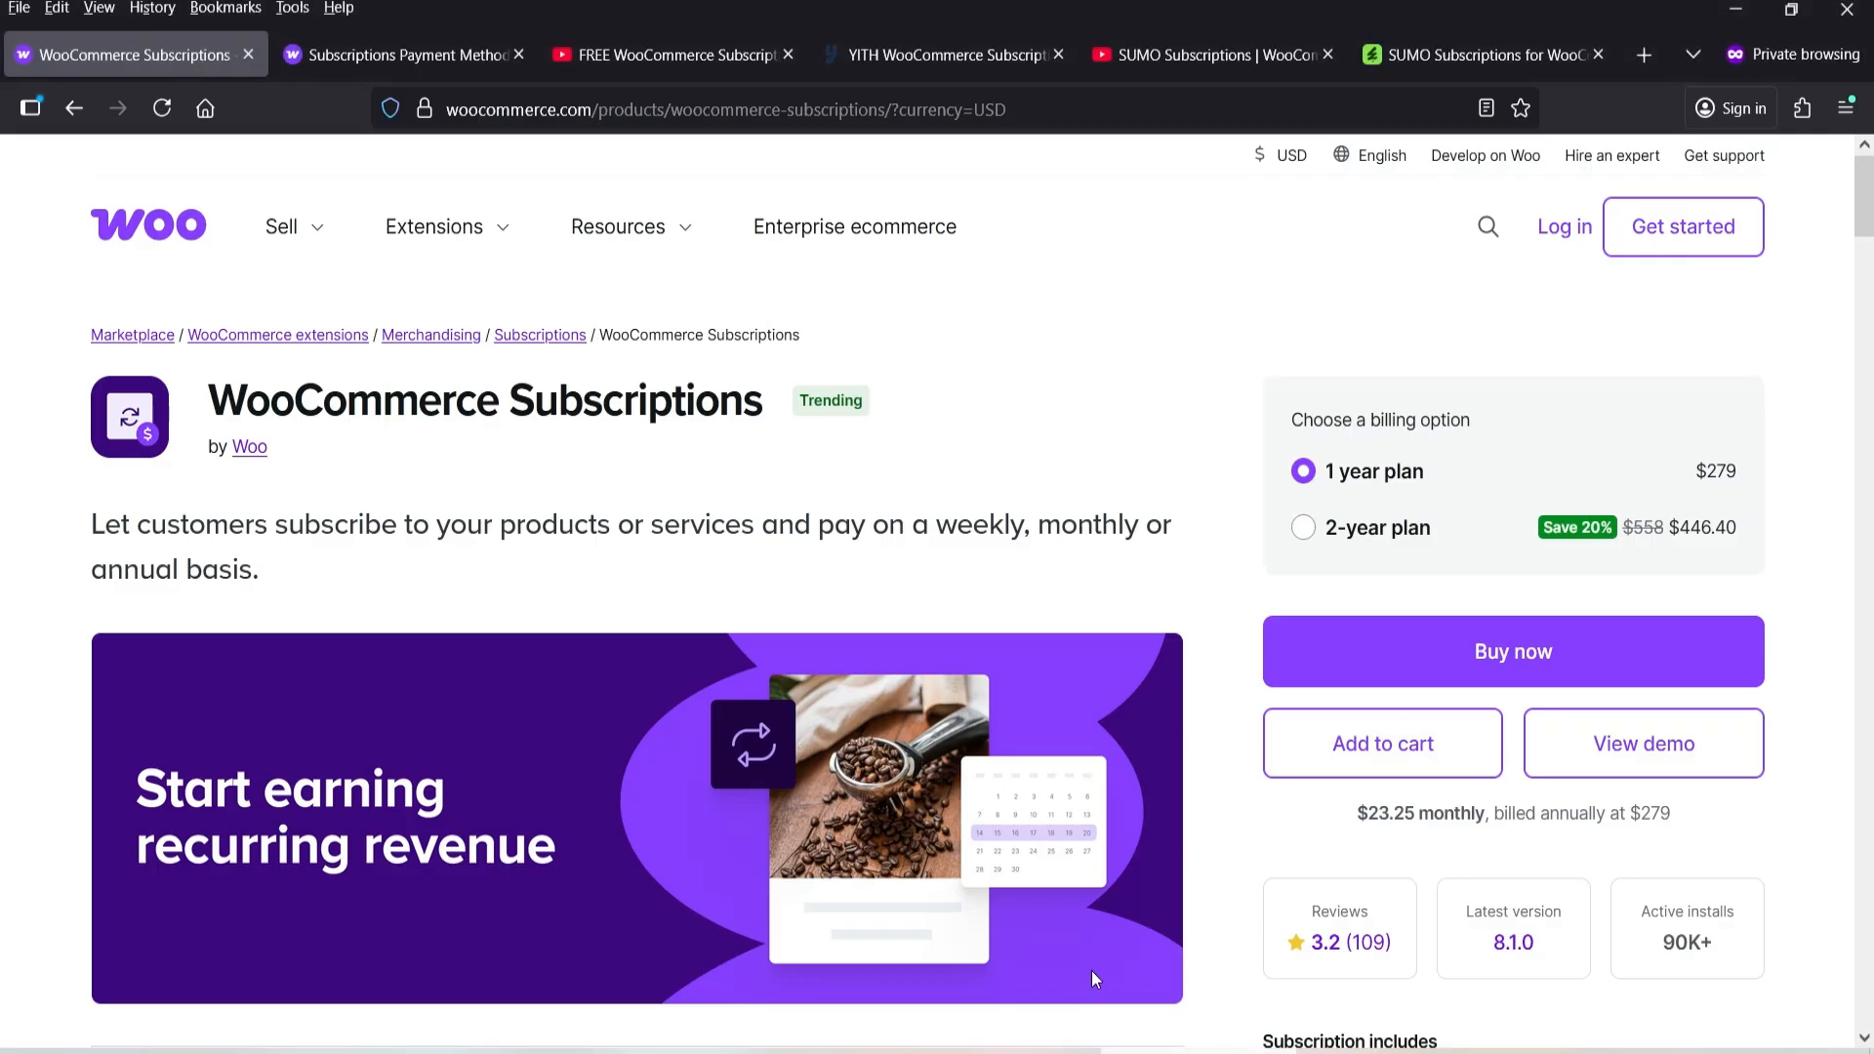
# Switch to the WooCommerce Subscriptions payment methods documentation and examine which gateways support suspension, cancellation and reactivation
pyautogui.click(418, 35)
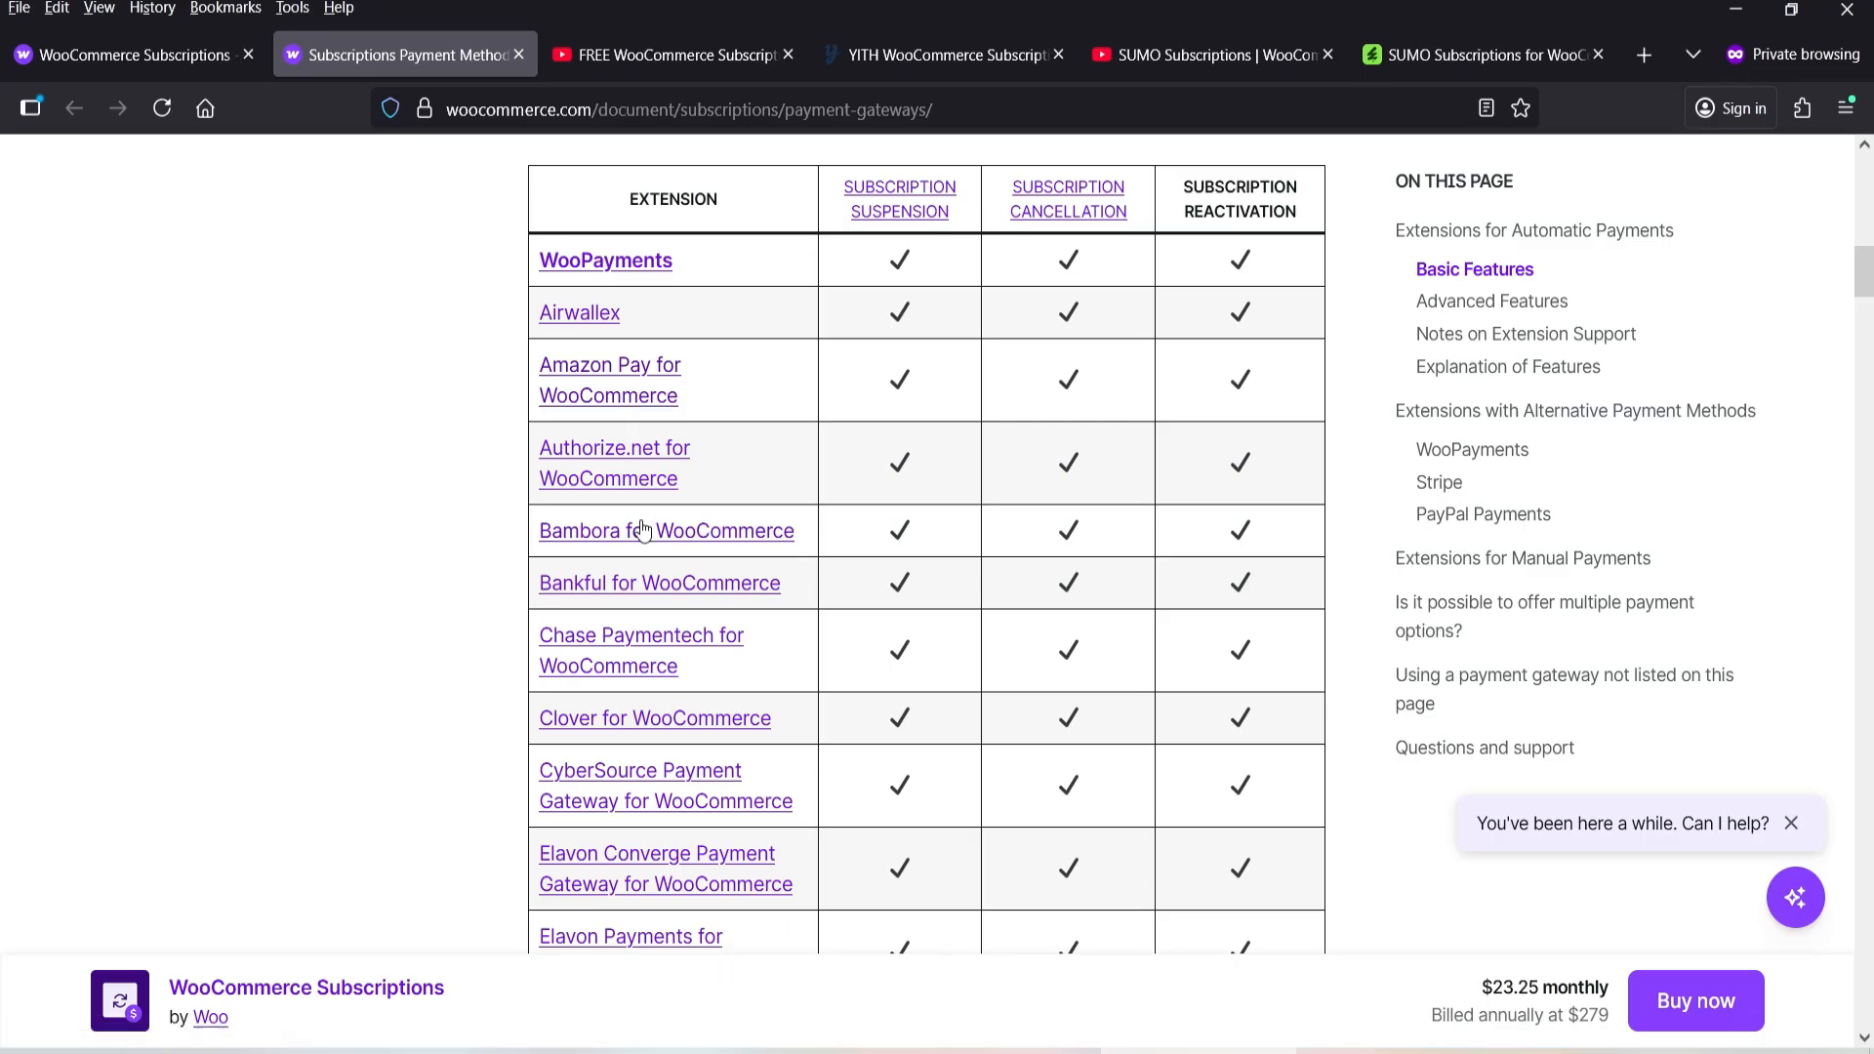
pyautogui.scroll(-2, 191, 474)
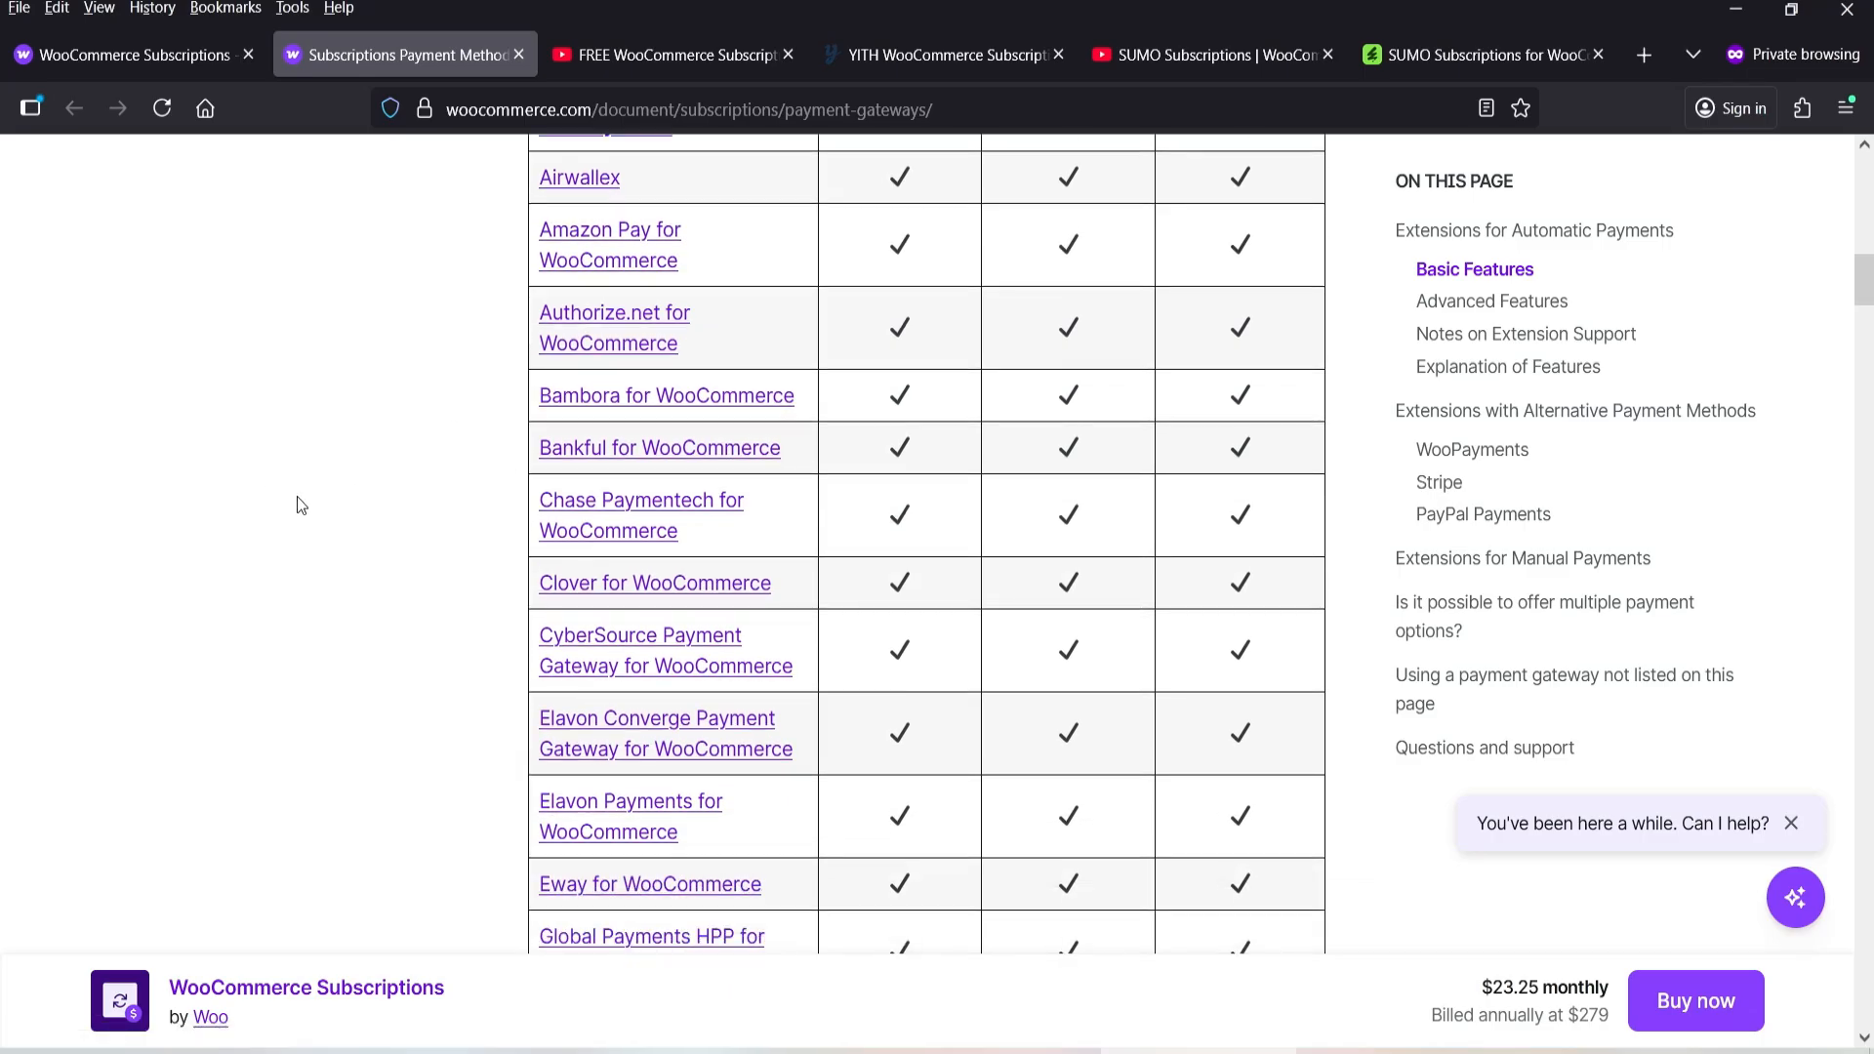
pyautogui.scroll(-3, 244, 477)
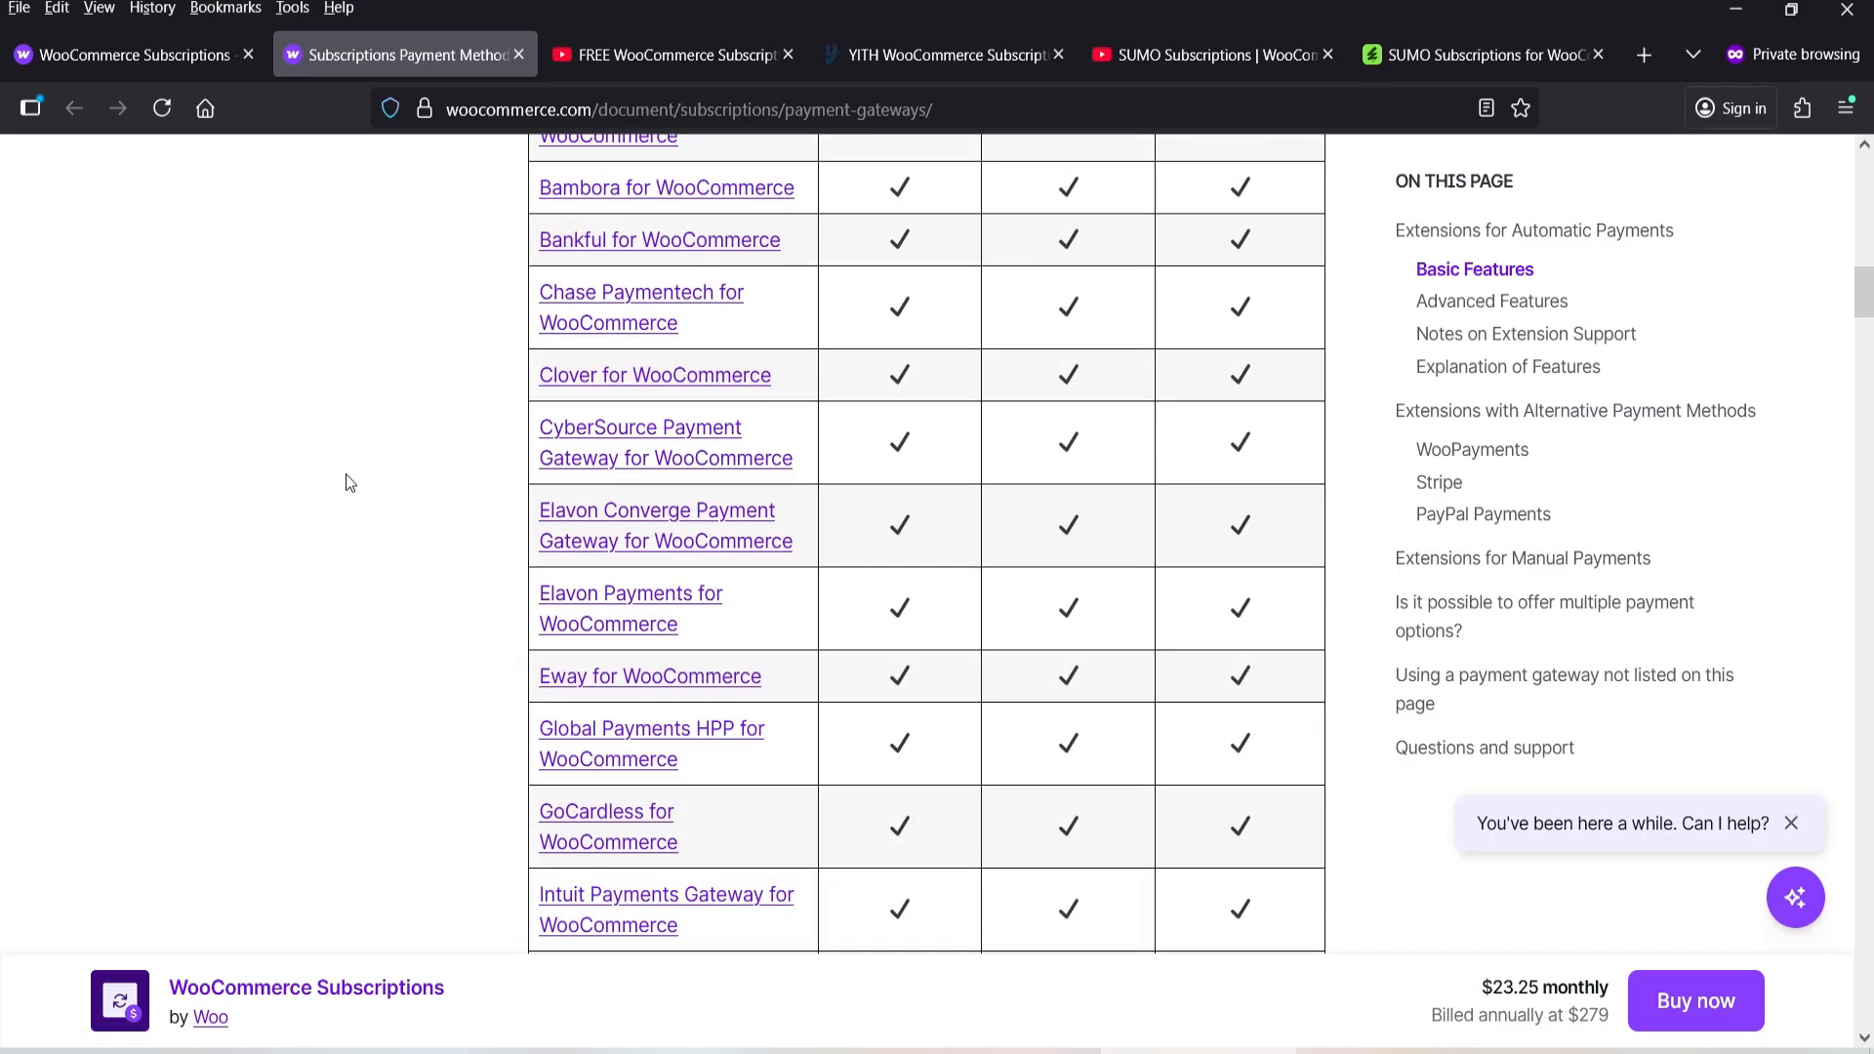
pyautogui.scroll(-3, 345, 482)
pyautogui.scroll(-2, 347, 536)
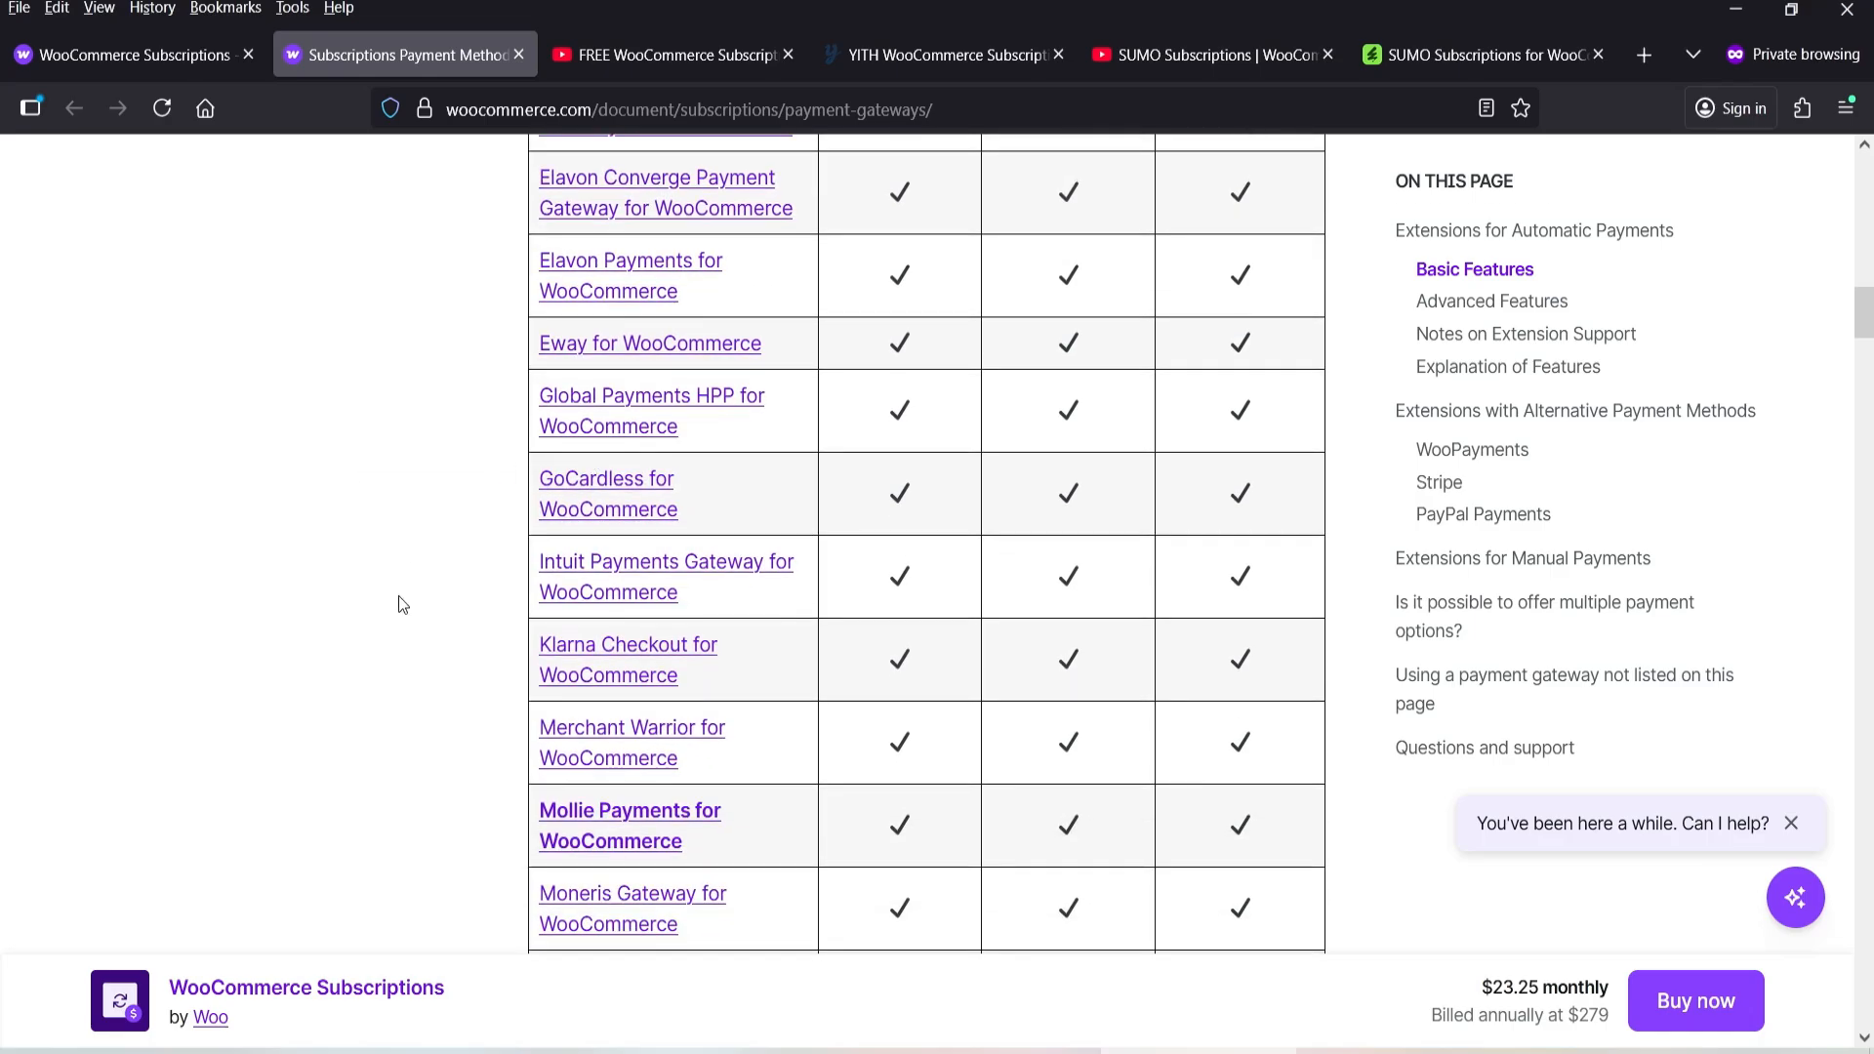
pyautogui.scroll(-4, 343, 540)
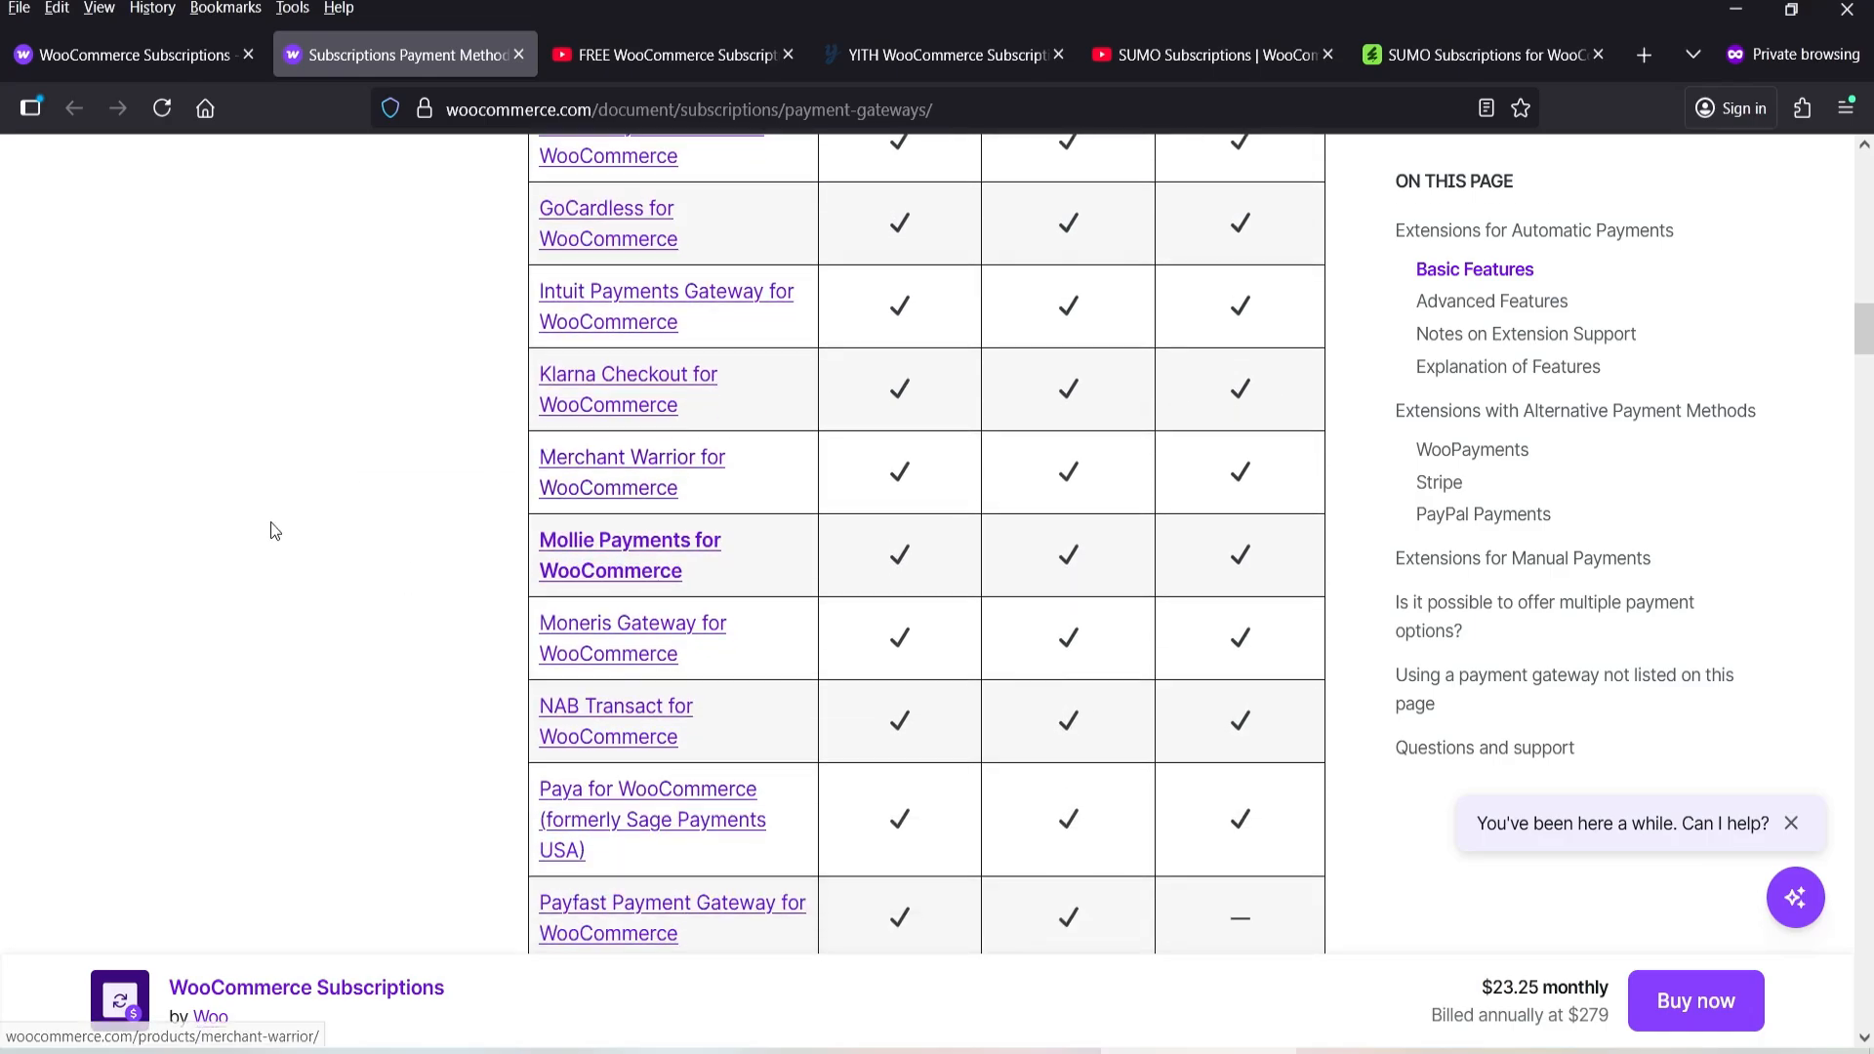
pyautogui.scroll(-2, 274, 530)
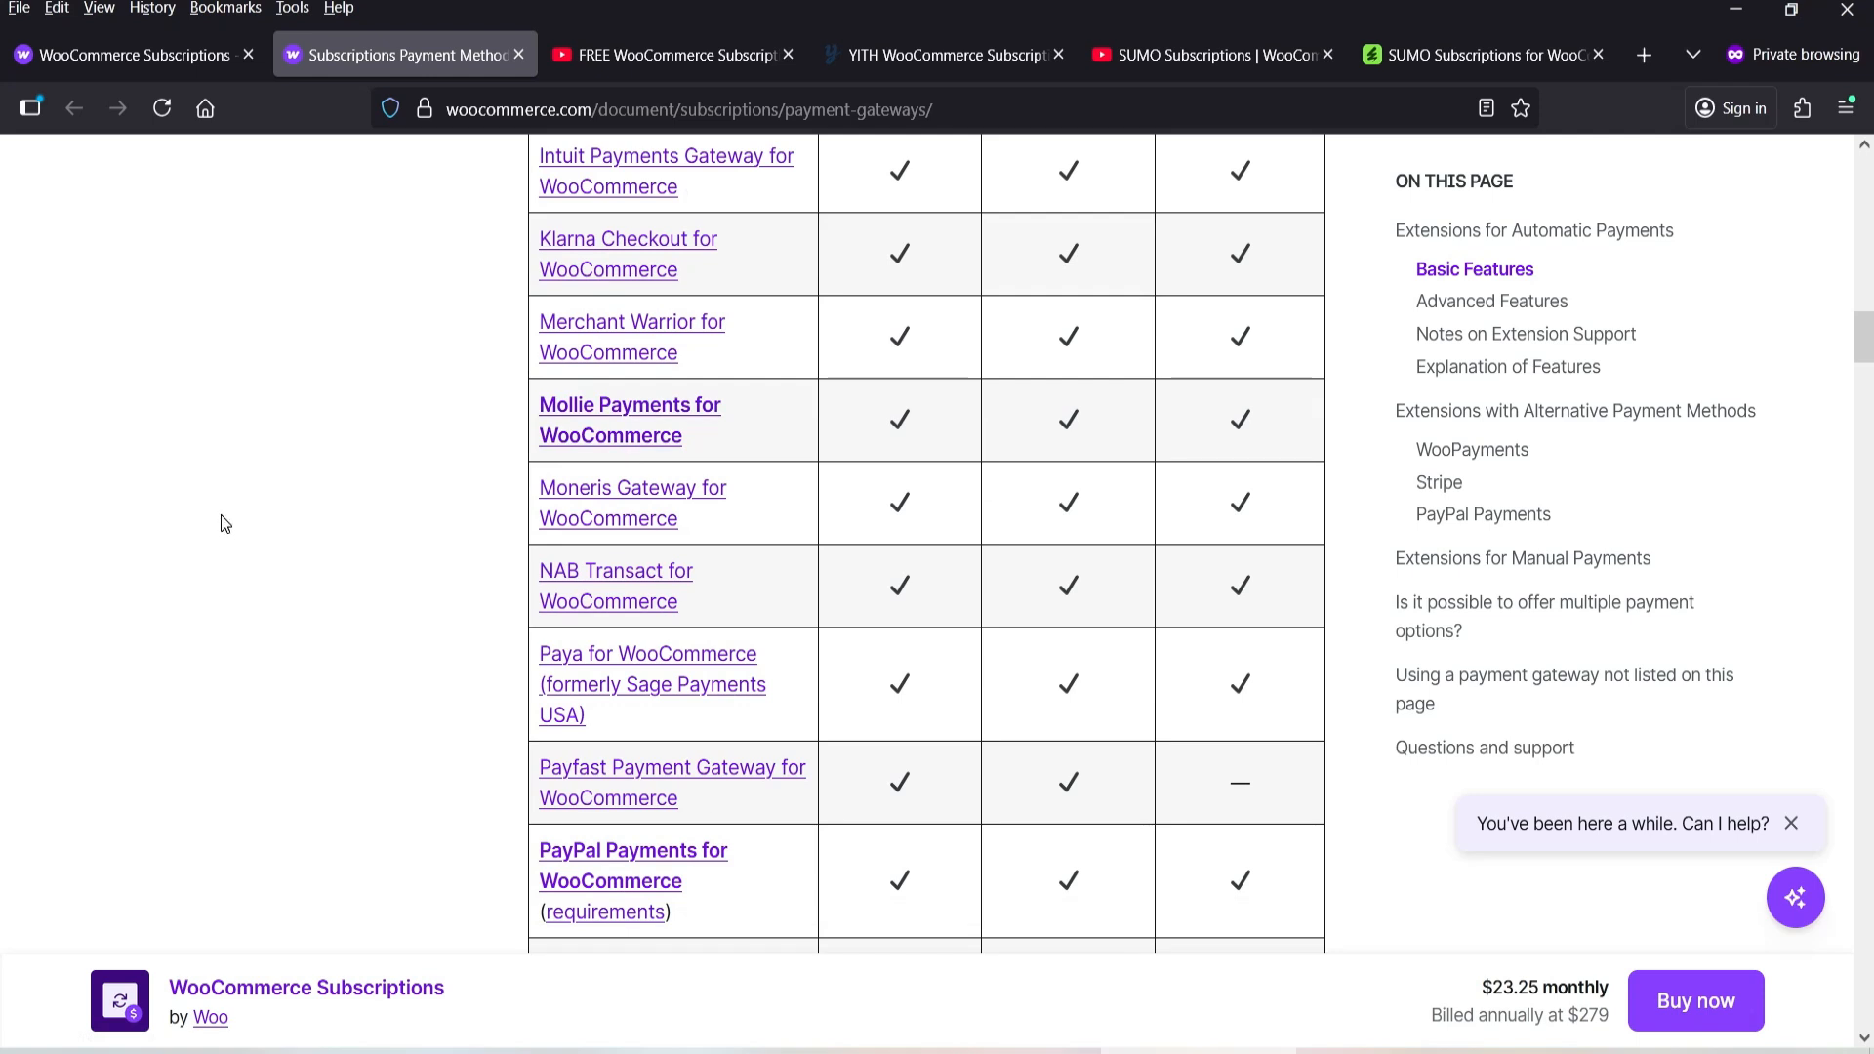
pyautogui.scroll(-4, 221, 516)
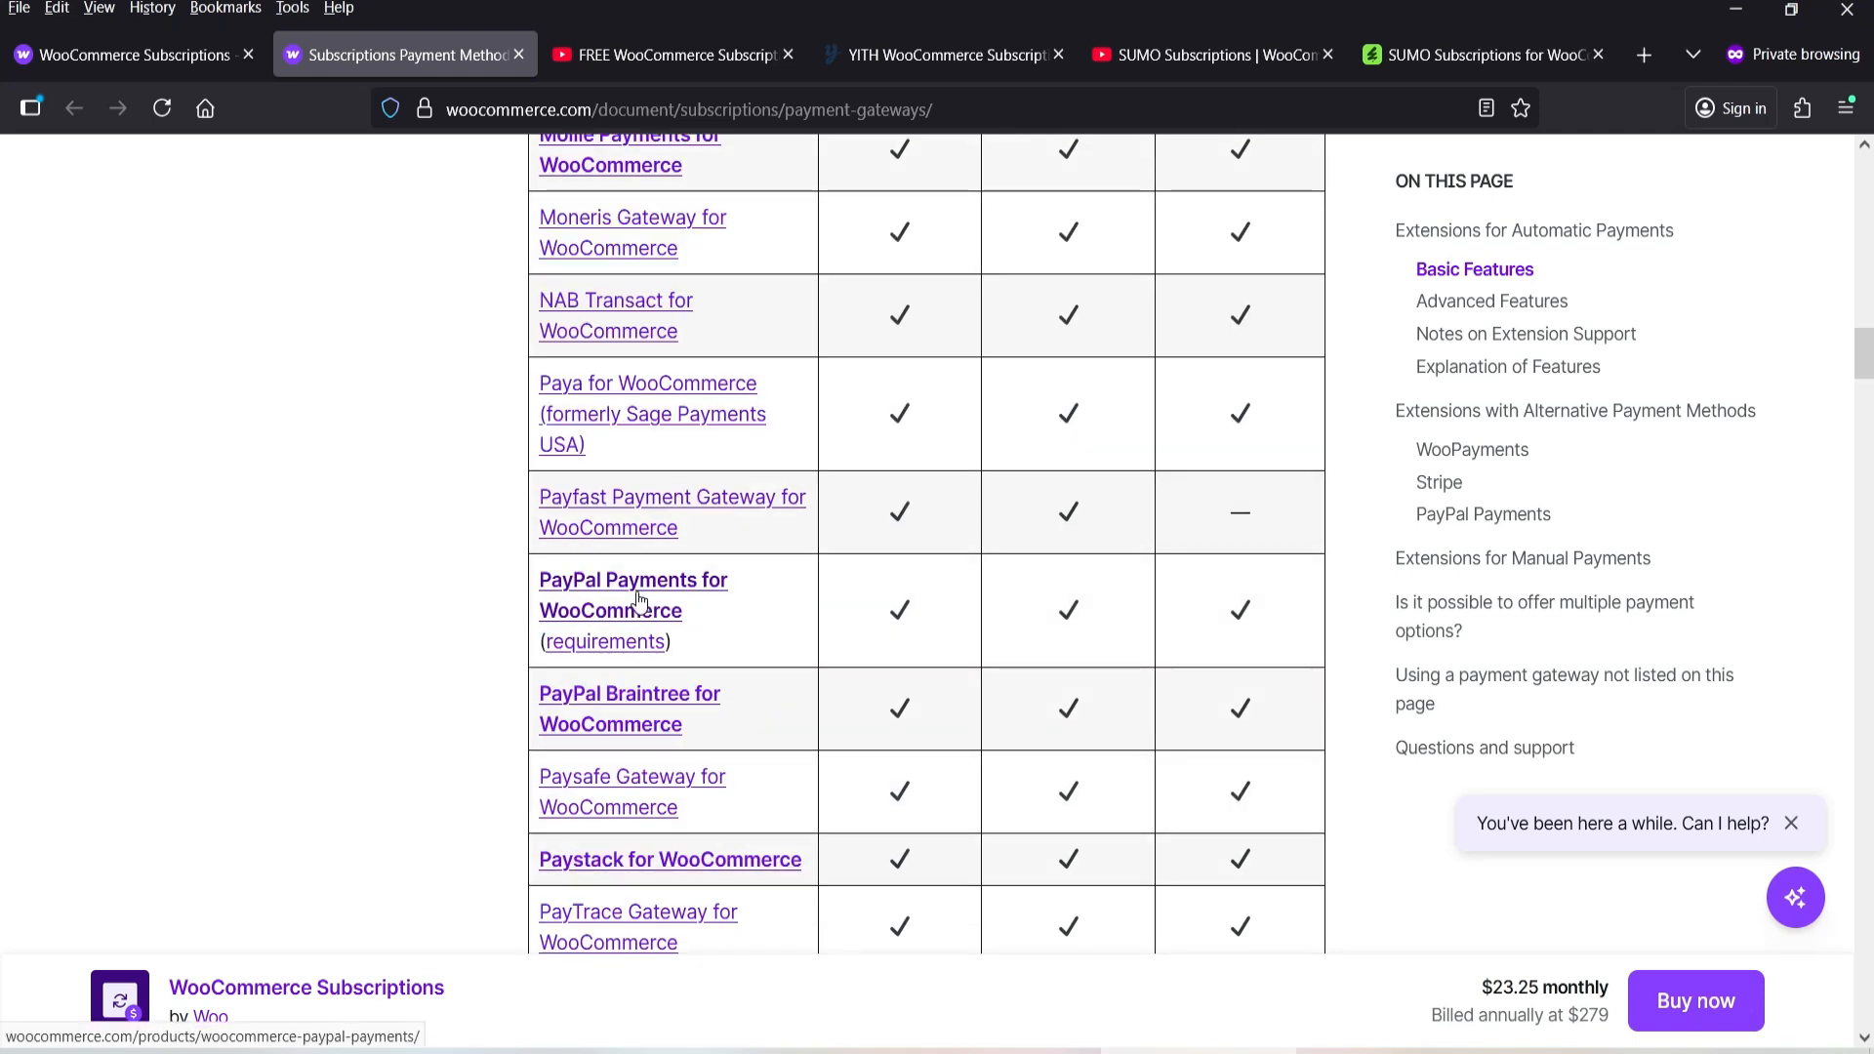
# Examine the rest of the Basic Features table, from PayPal Payments to Worldpay, and return to its column headings
pyautogui.scroll(-2, 342, 630)
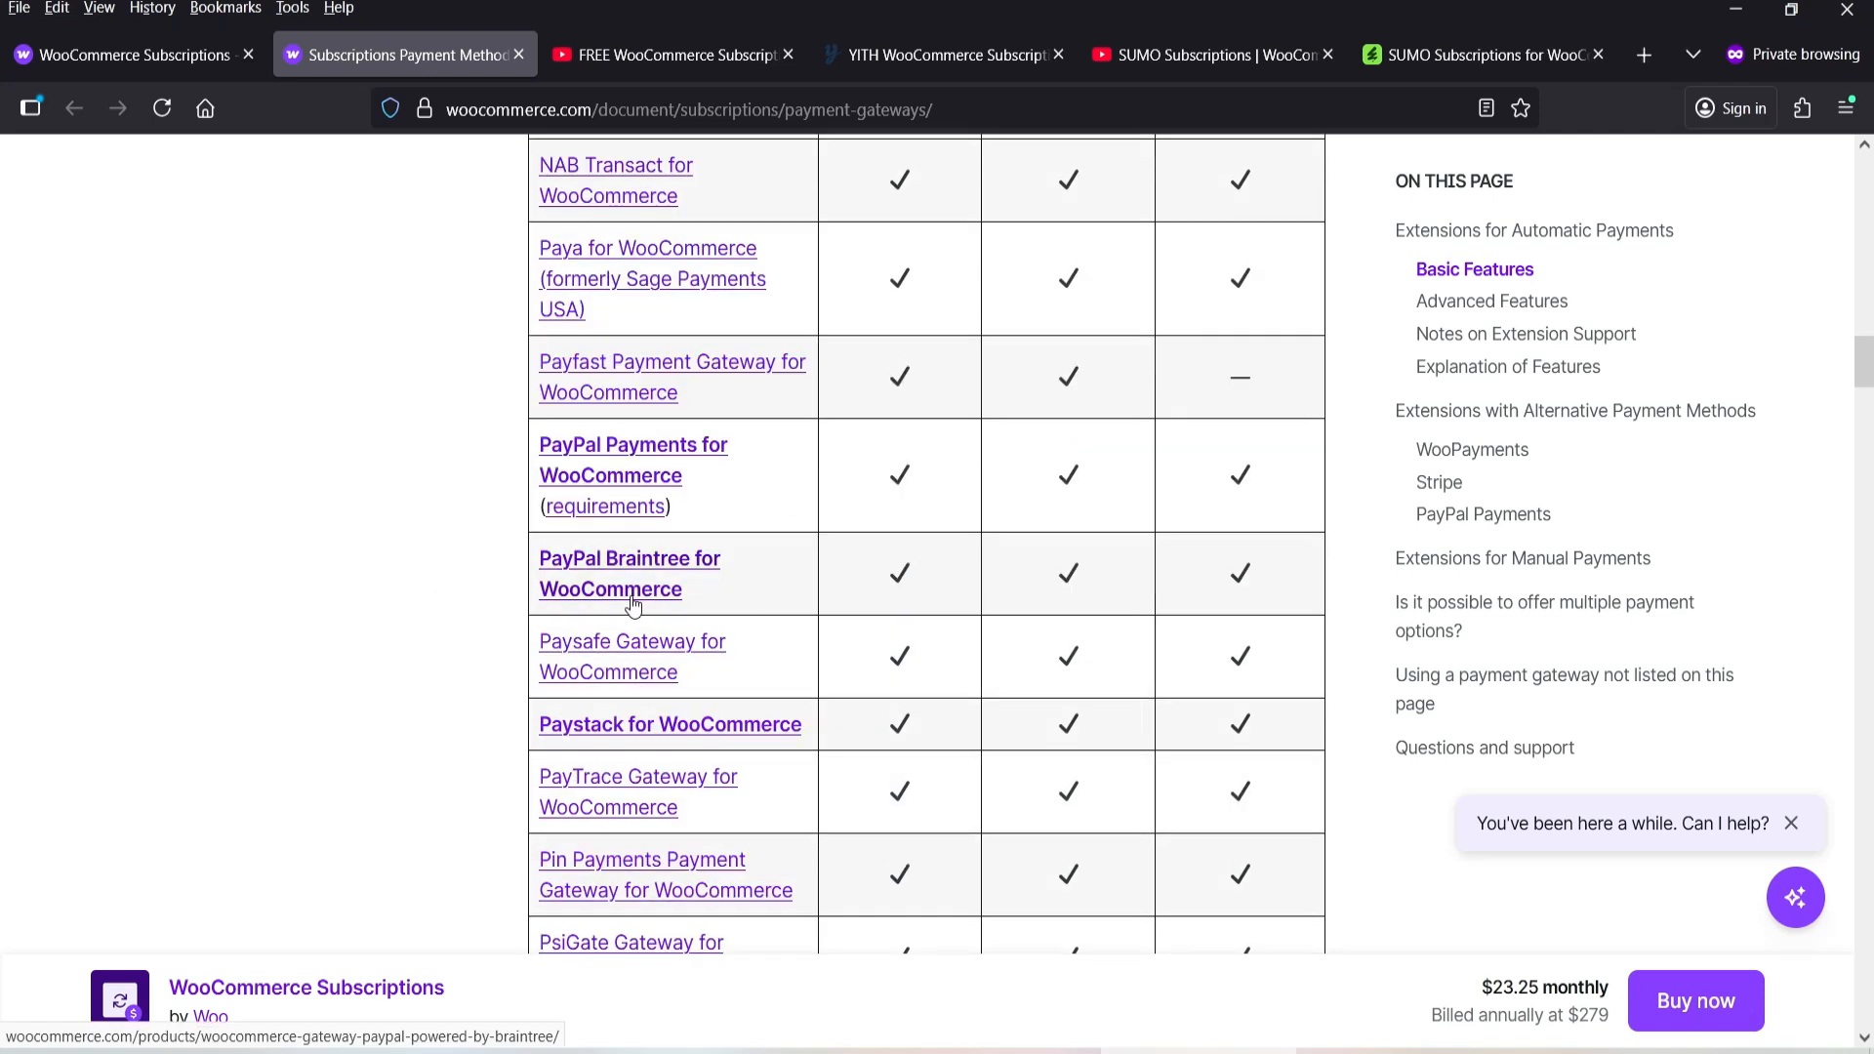
pyautogui.scroll(-4, 310, 572)
pyautogui.scroll(-6, 311, 571)
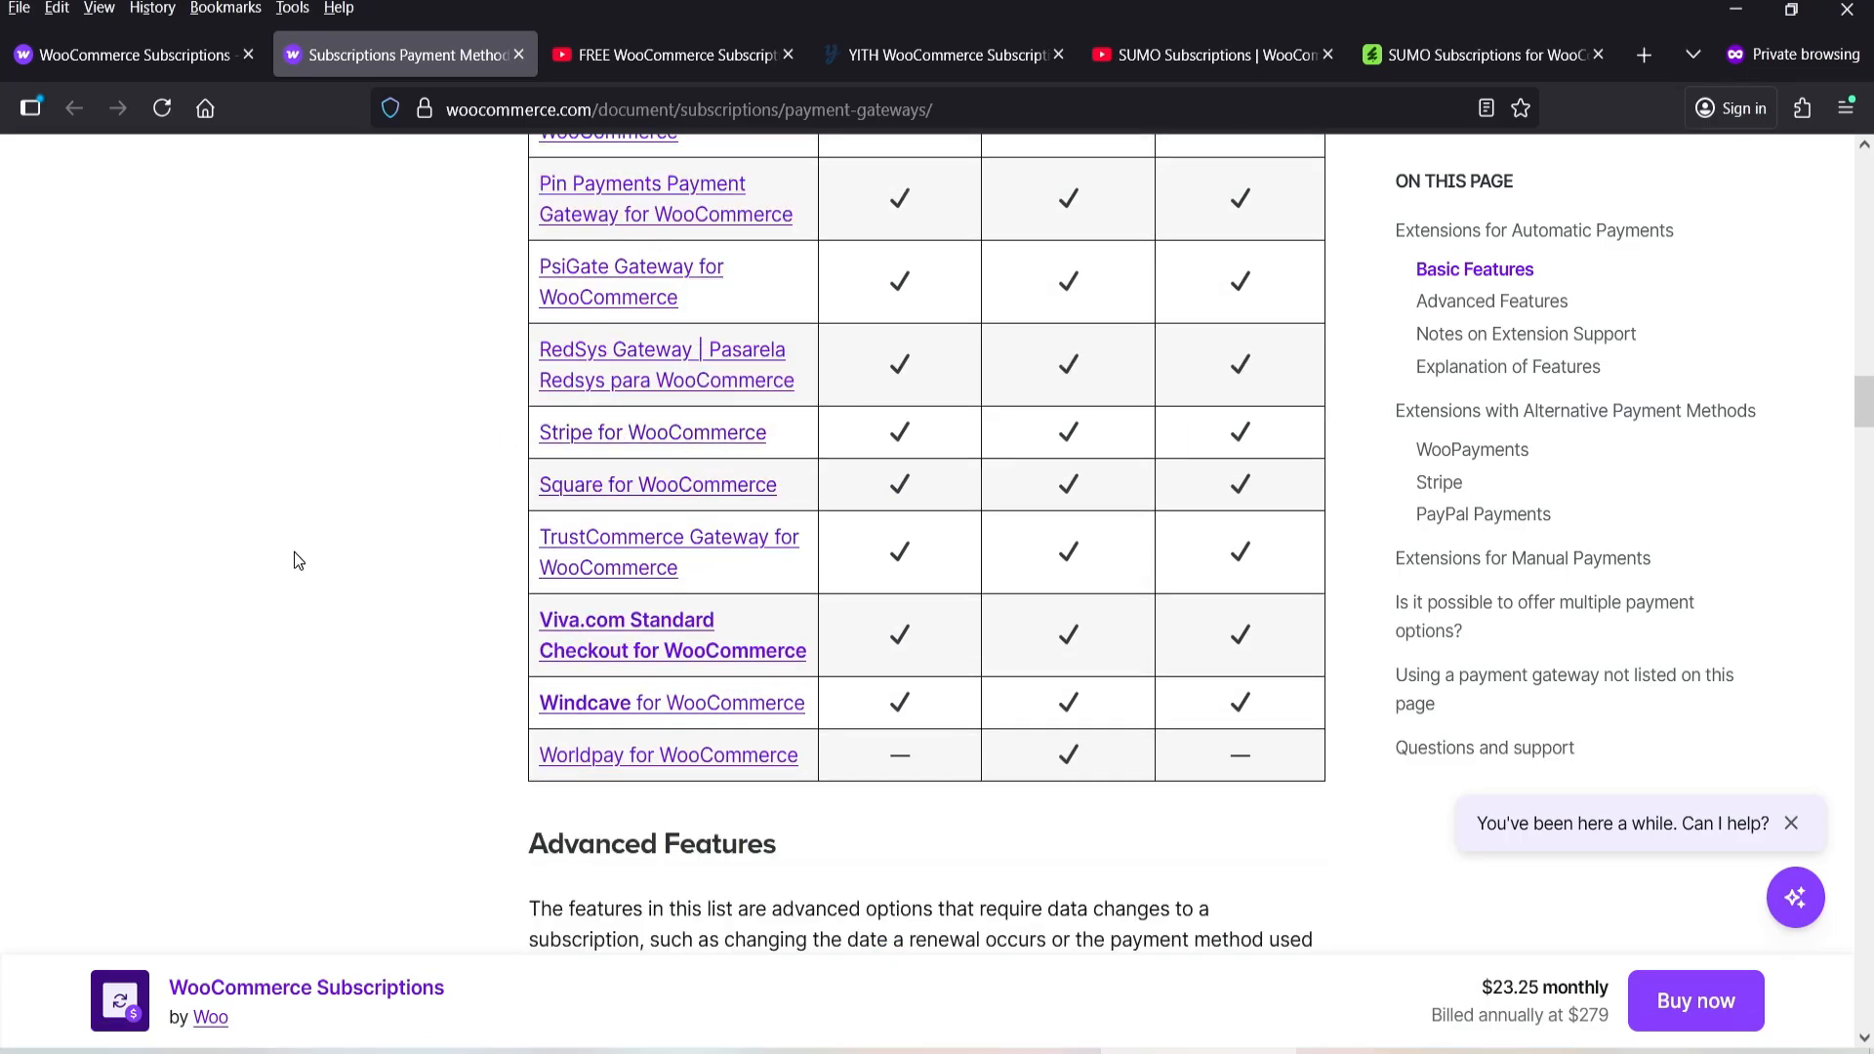
pyautogui.scroll(10, 295, 562)
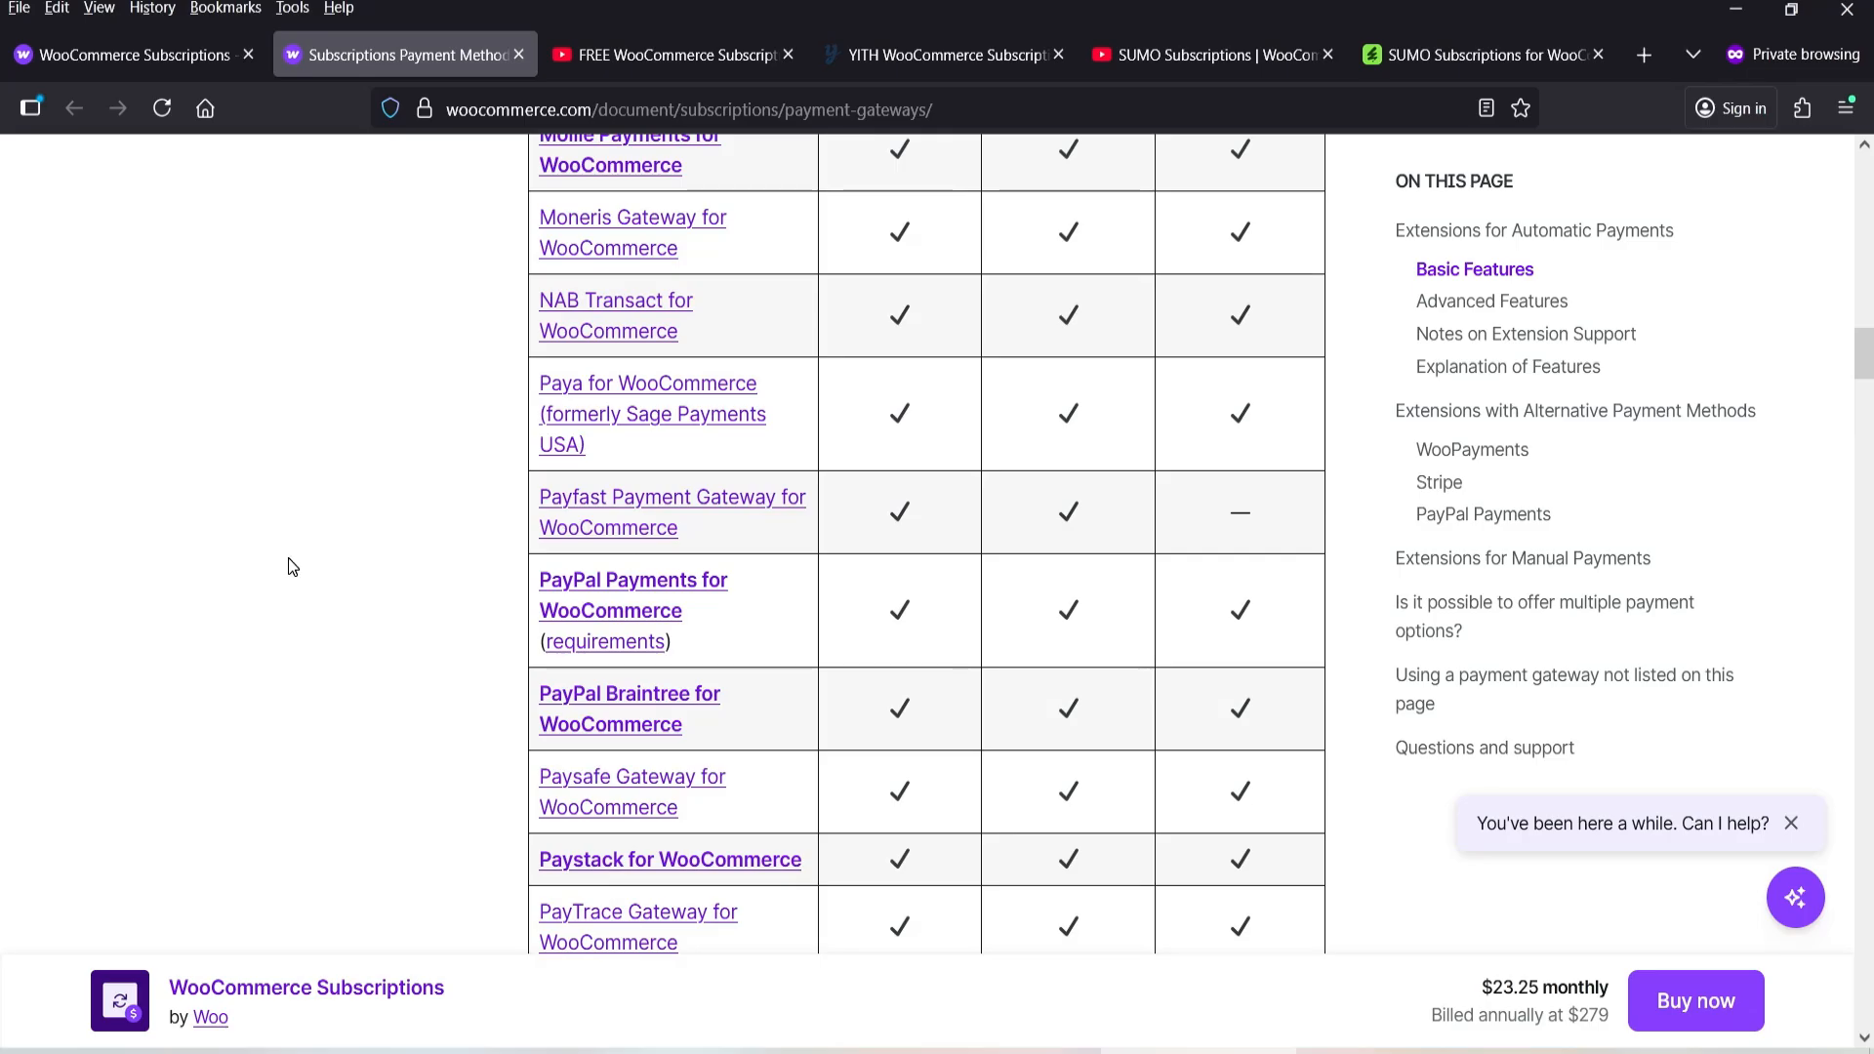
pyautogui.scroll(15, 289, 565)
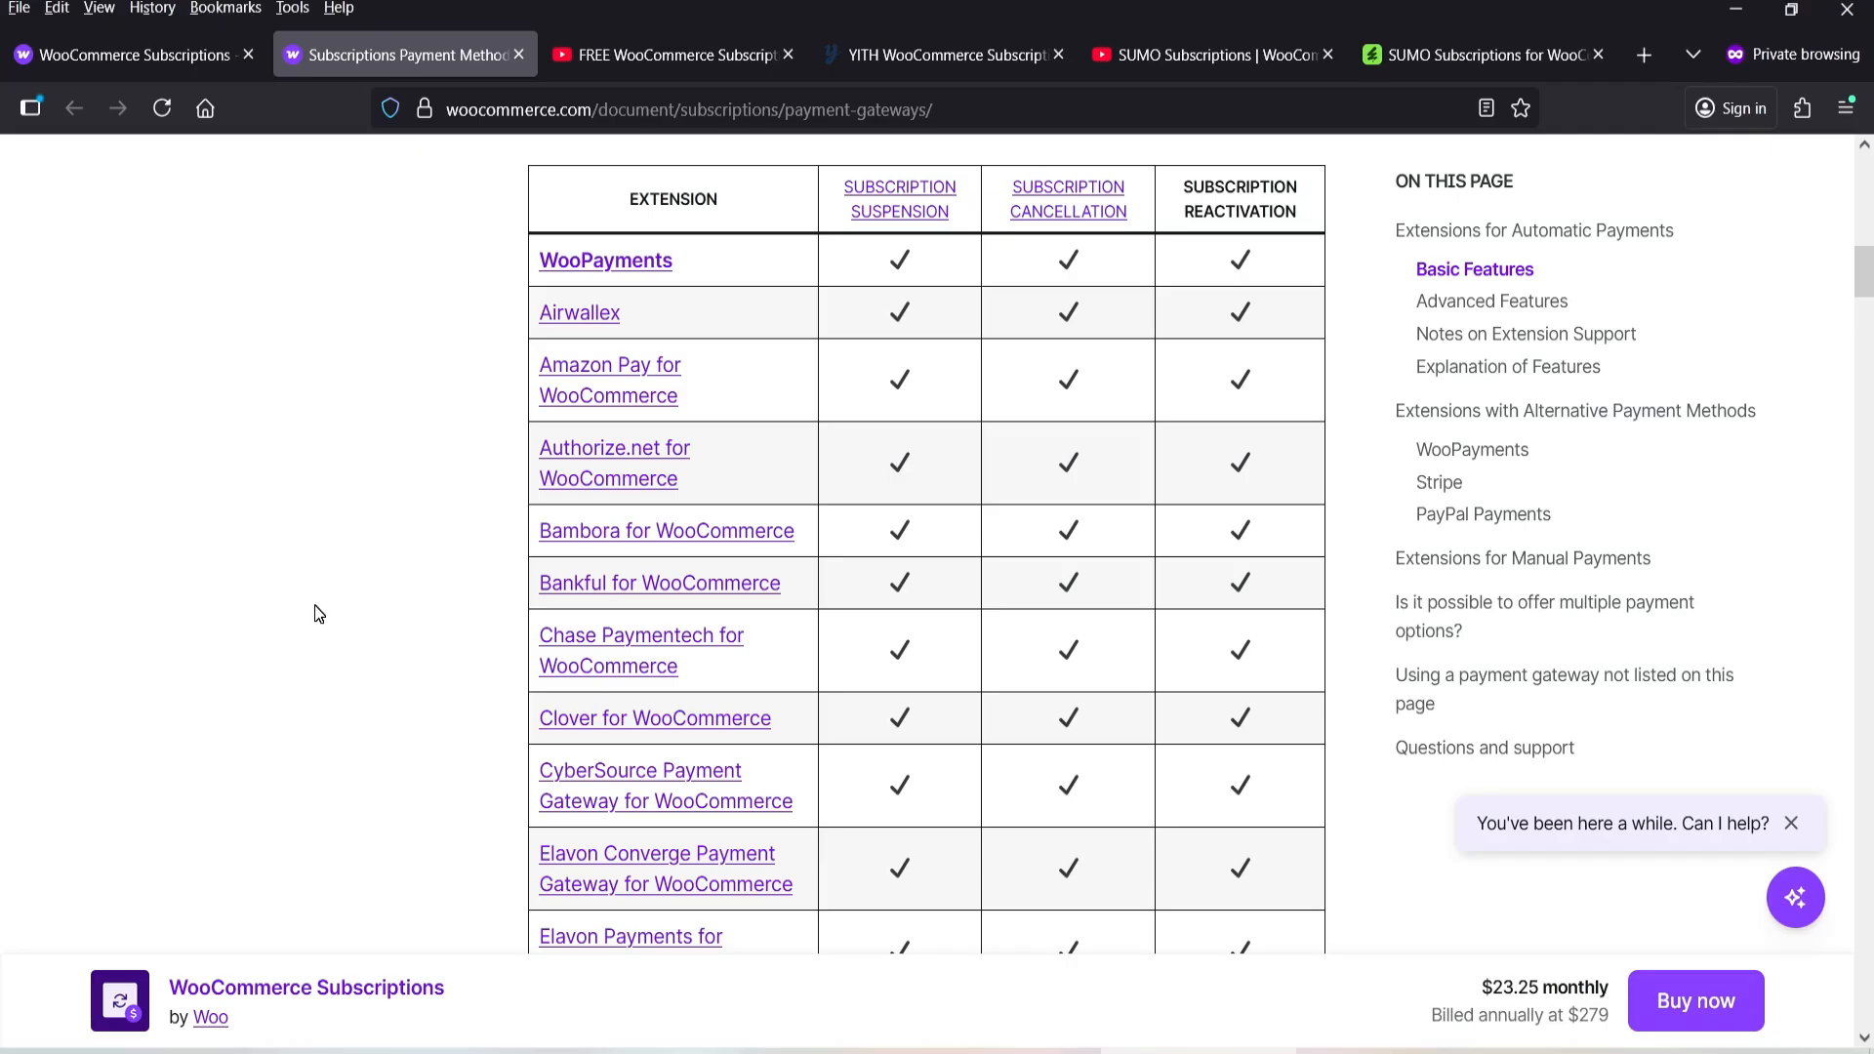
# Review the billing options and features on the WooCommerce Subscriptions product page, and bring up the SUMO Subscriptions page on CodeCanyon for comparison
pyautogui.hotkey('ctrl', 'shift', 'Tab')
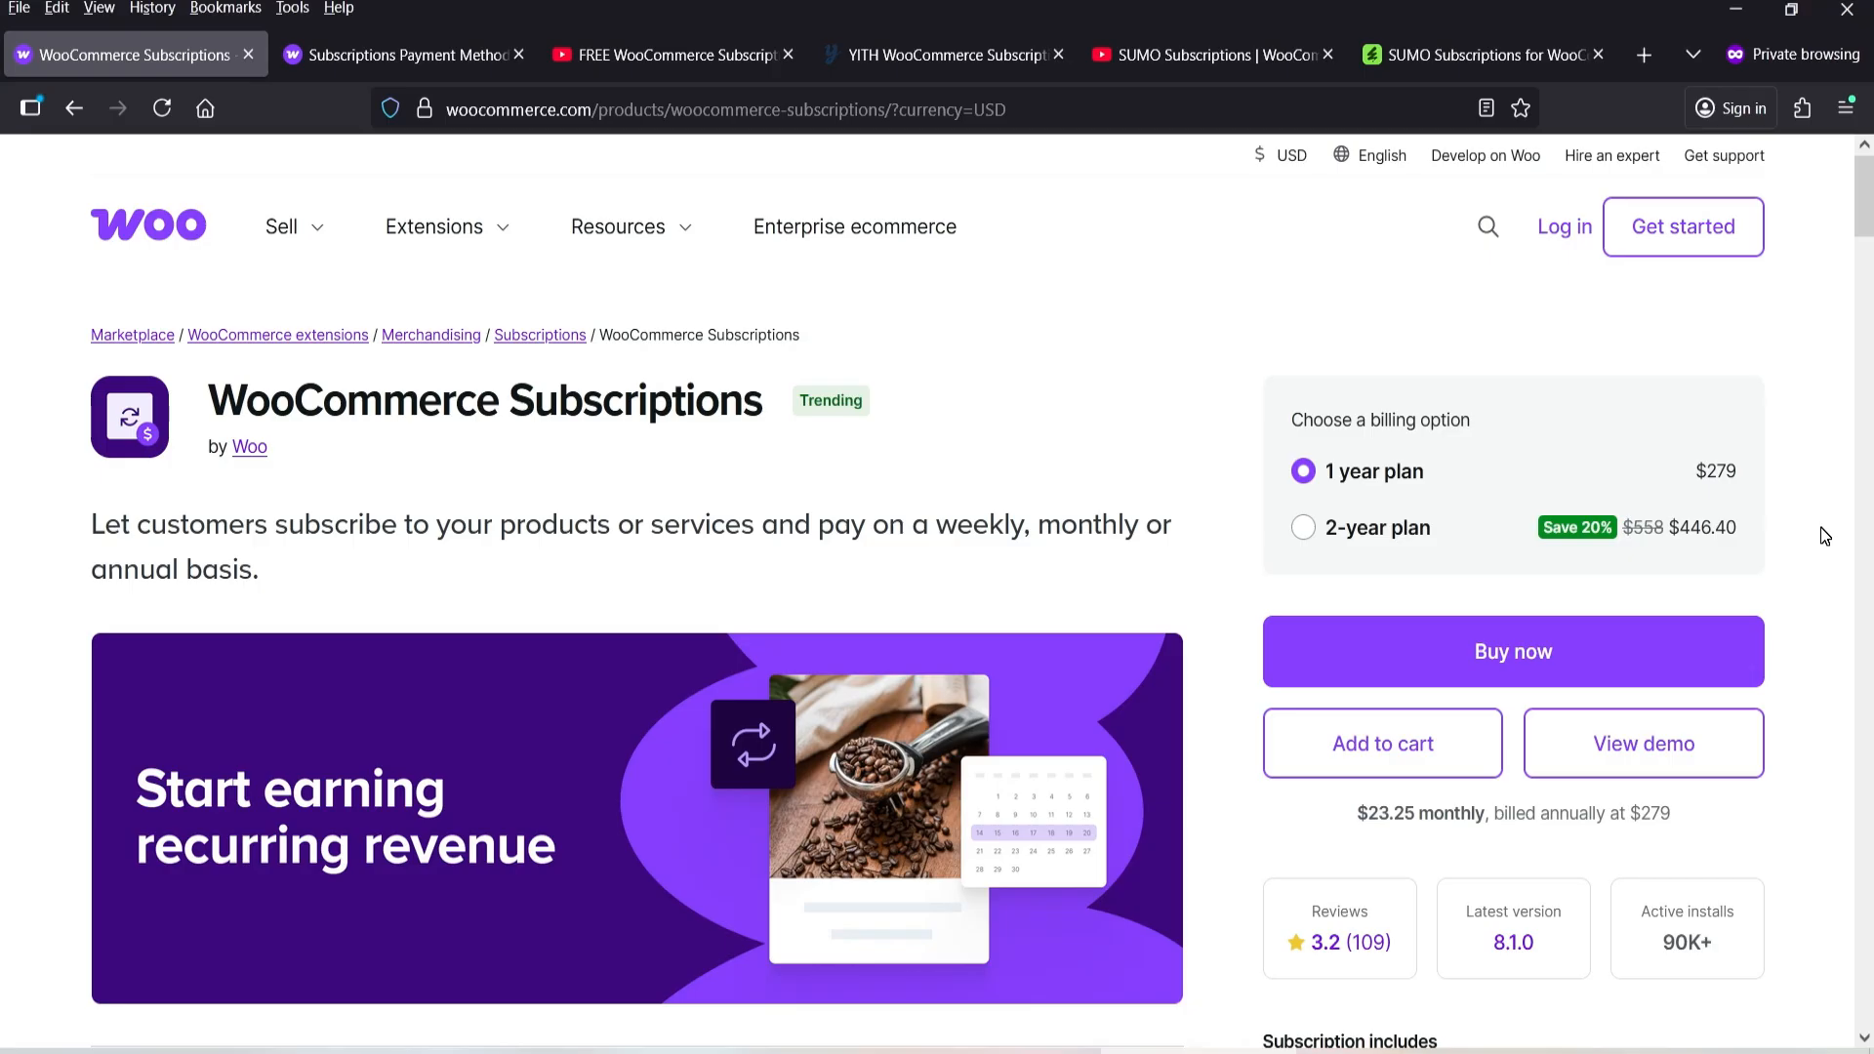
pyautogui.scroll(-3, 1803, 542)
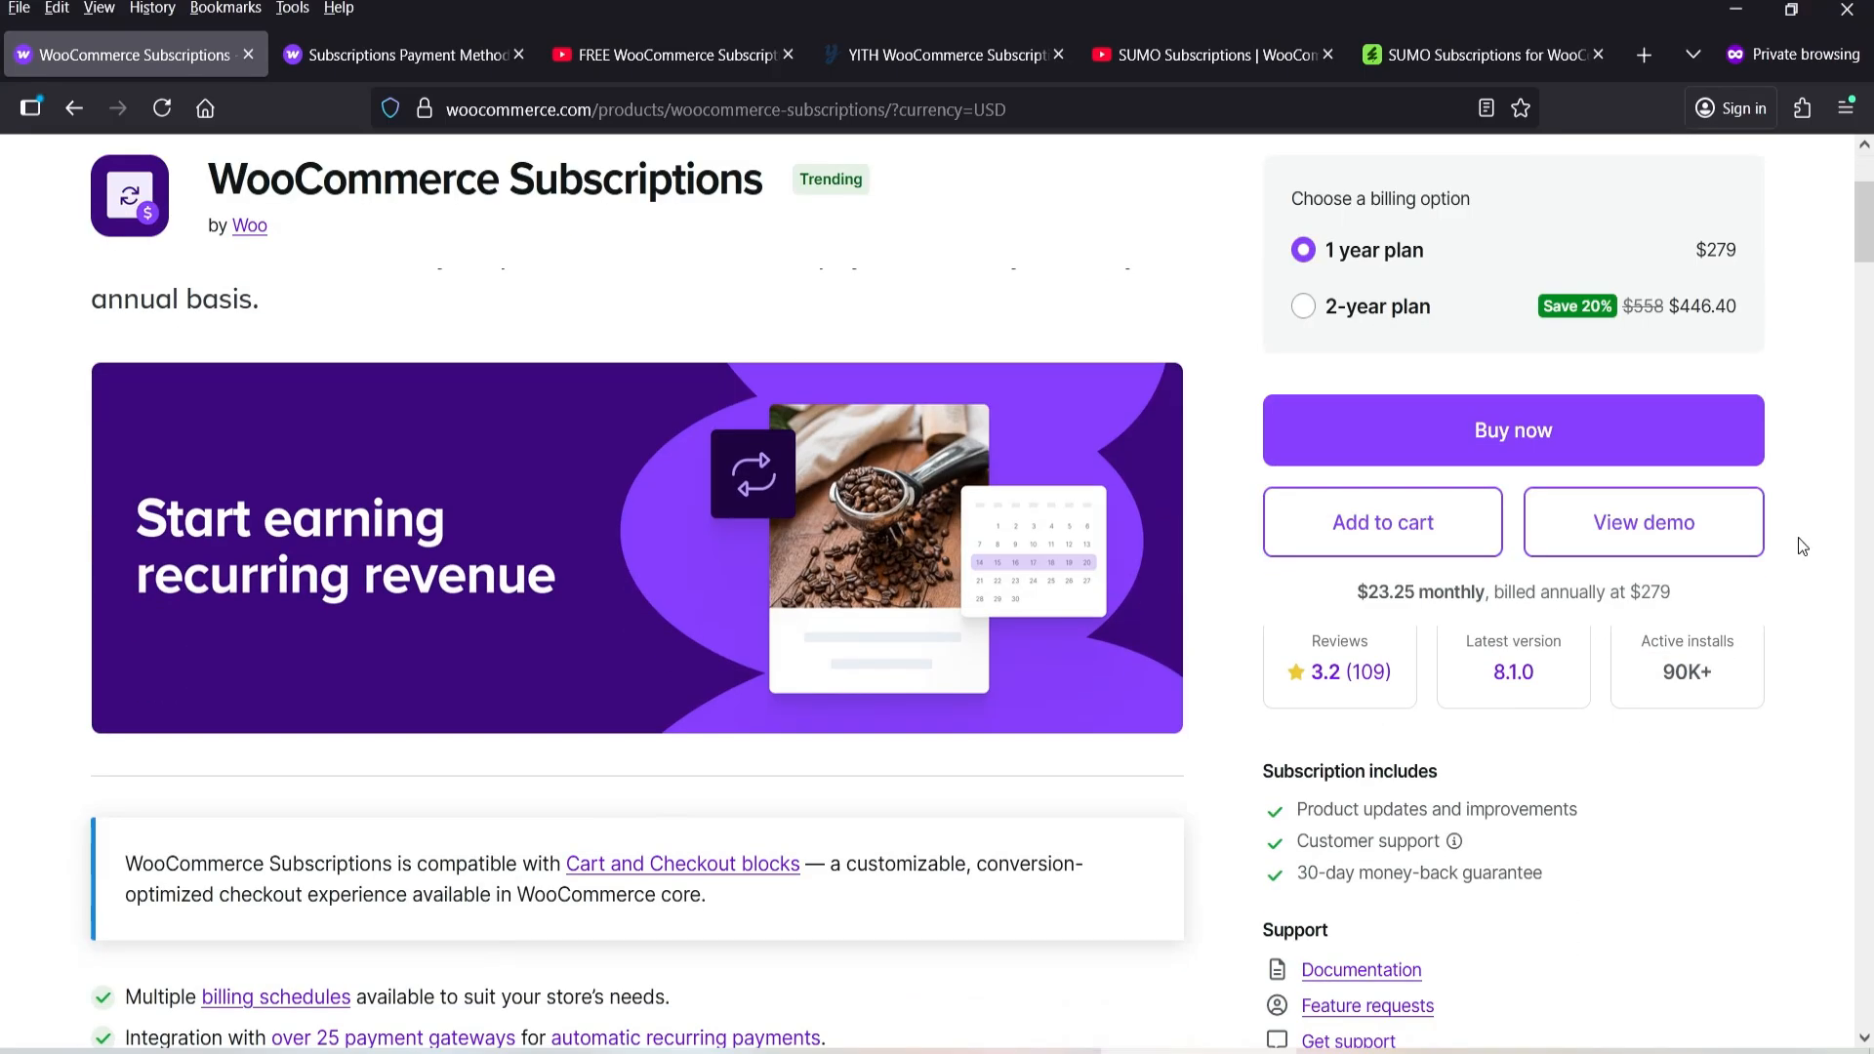
pyautogui.scroll(-2, 1803, 546)
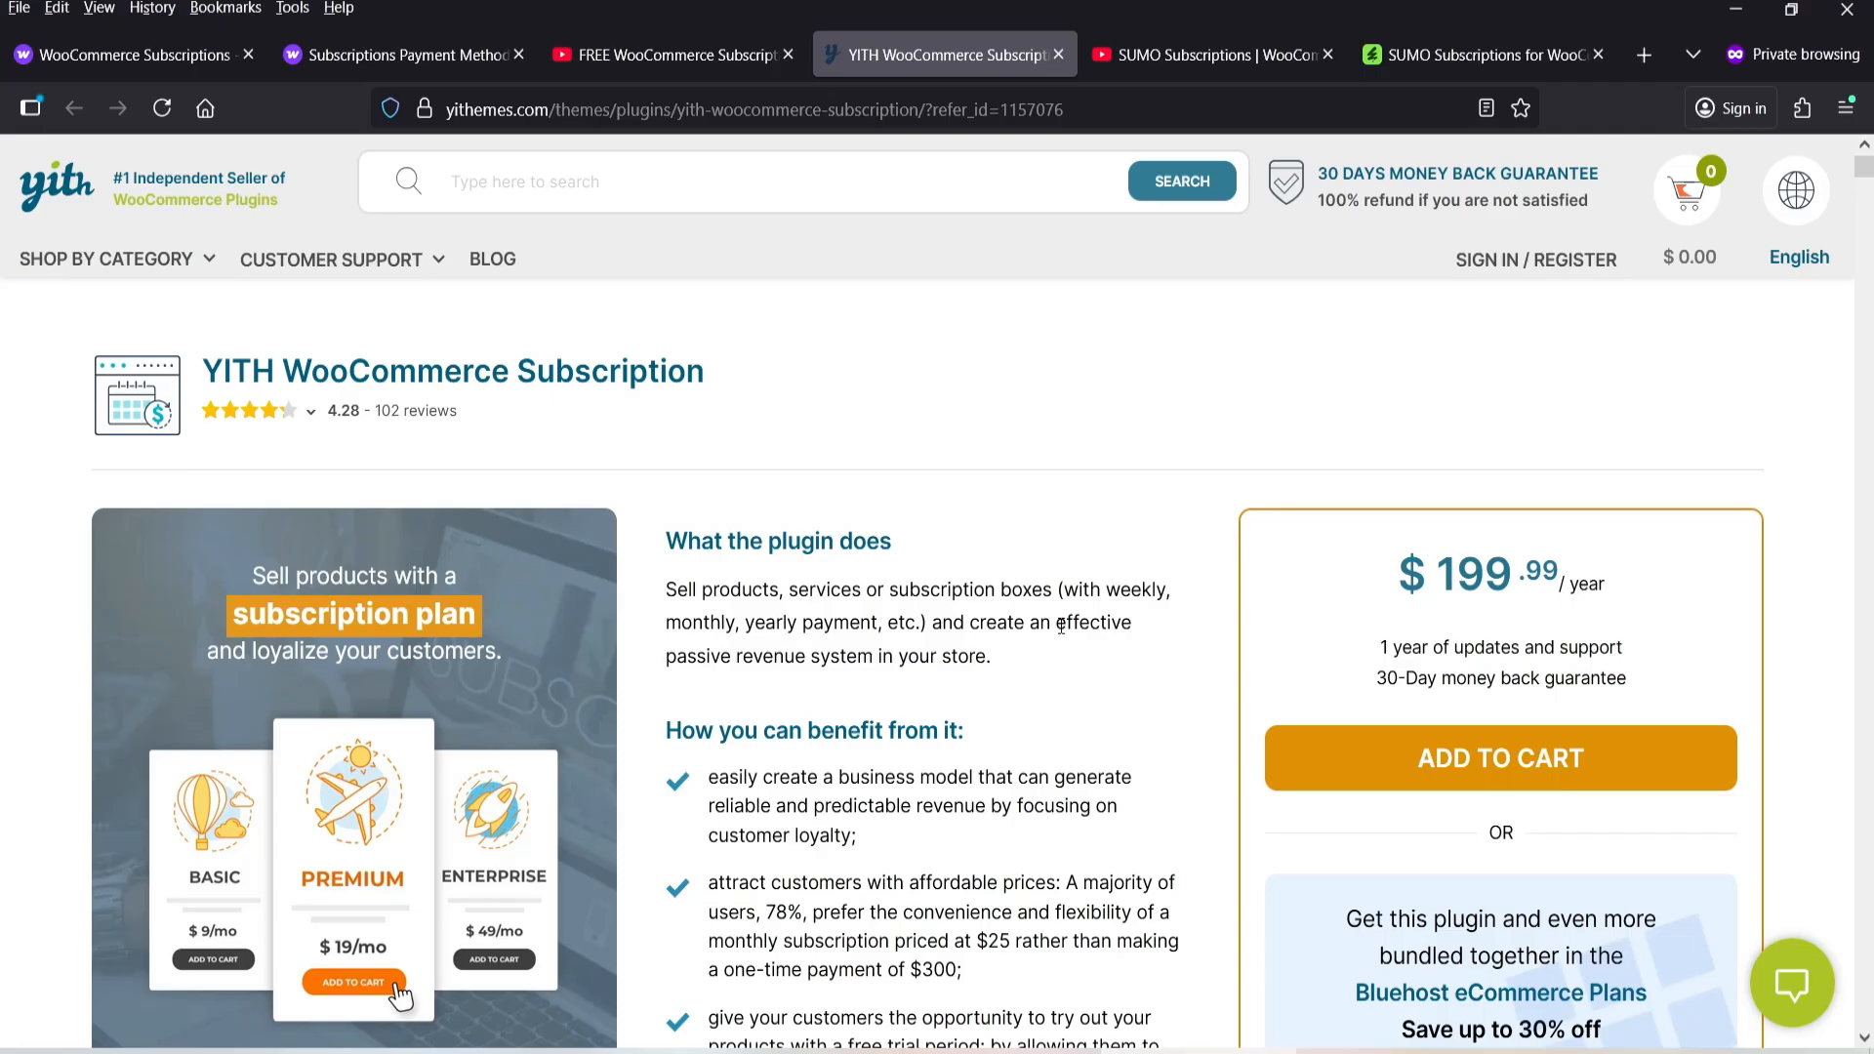
pyautogui.click(1479, 54)
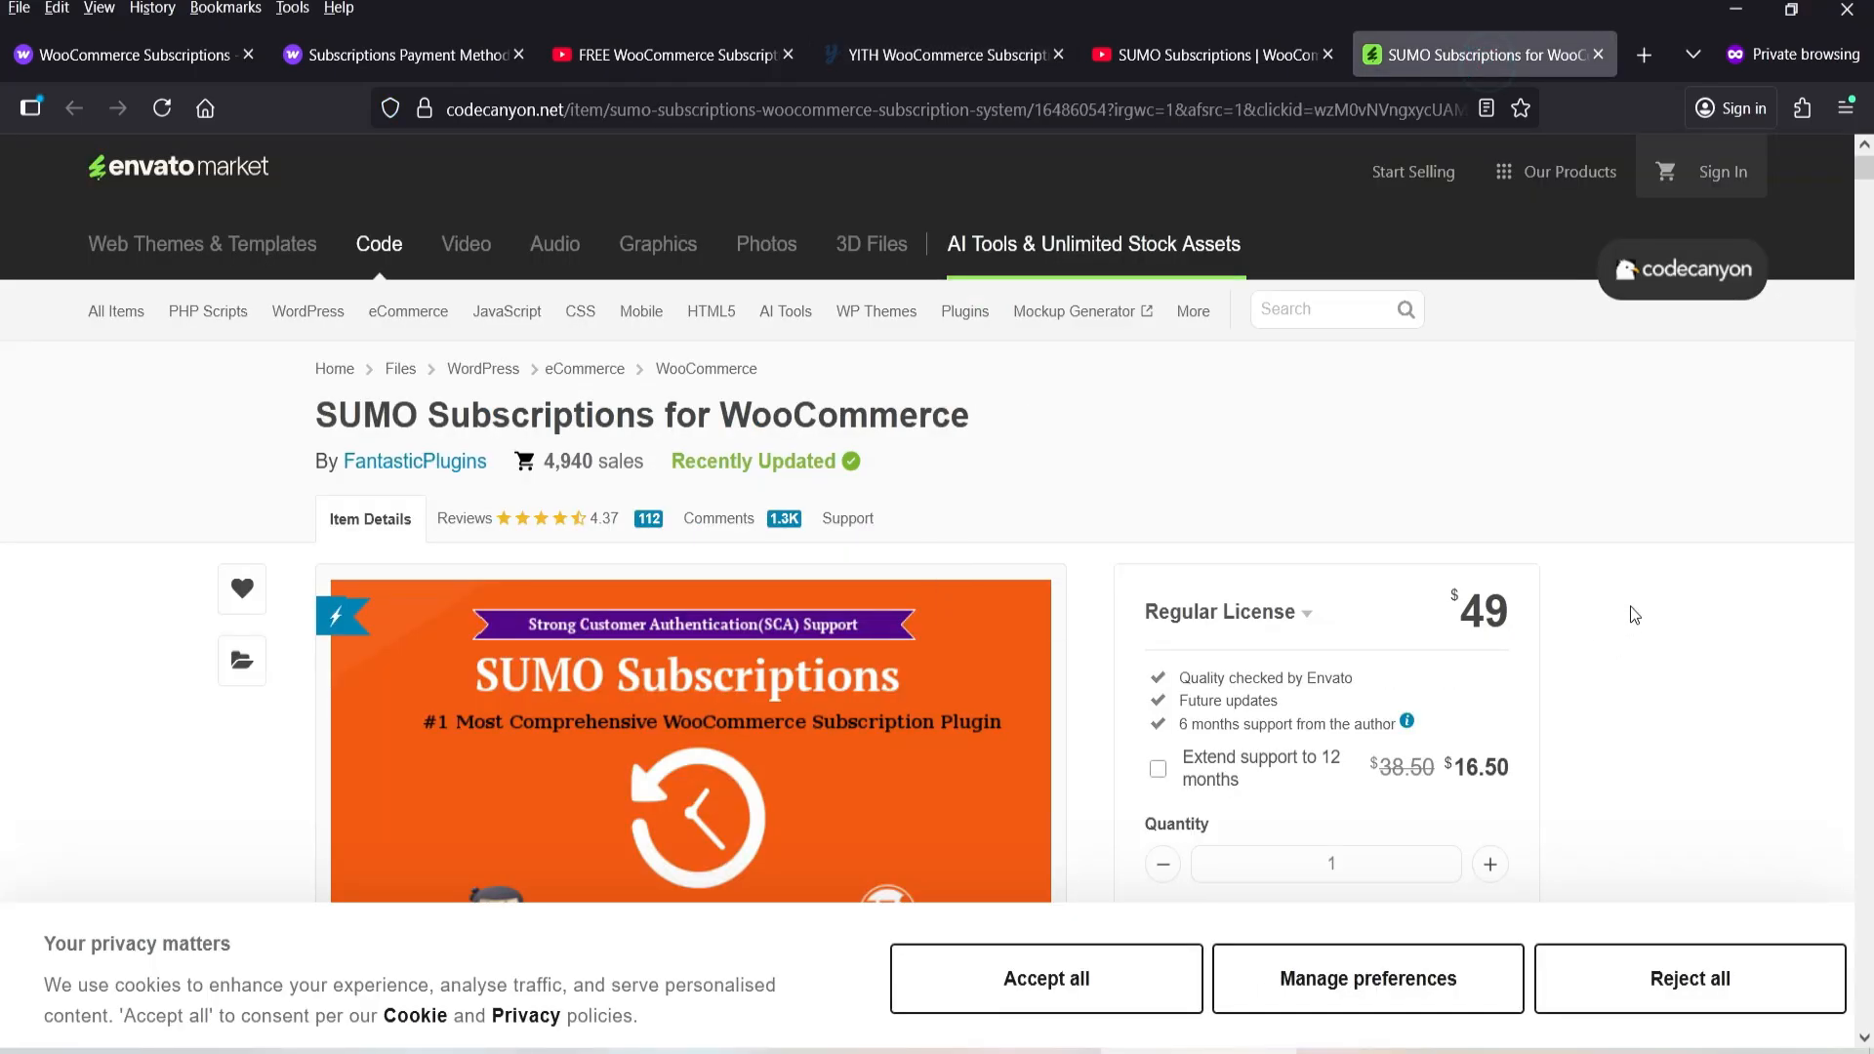